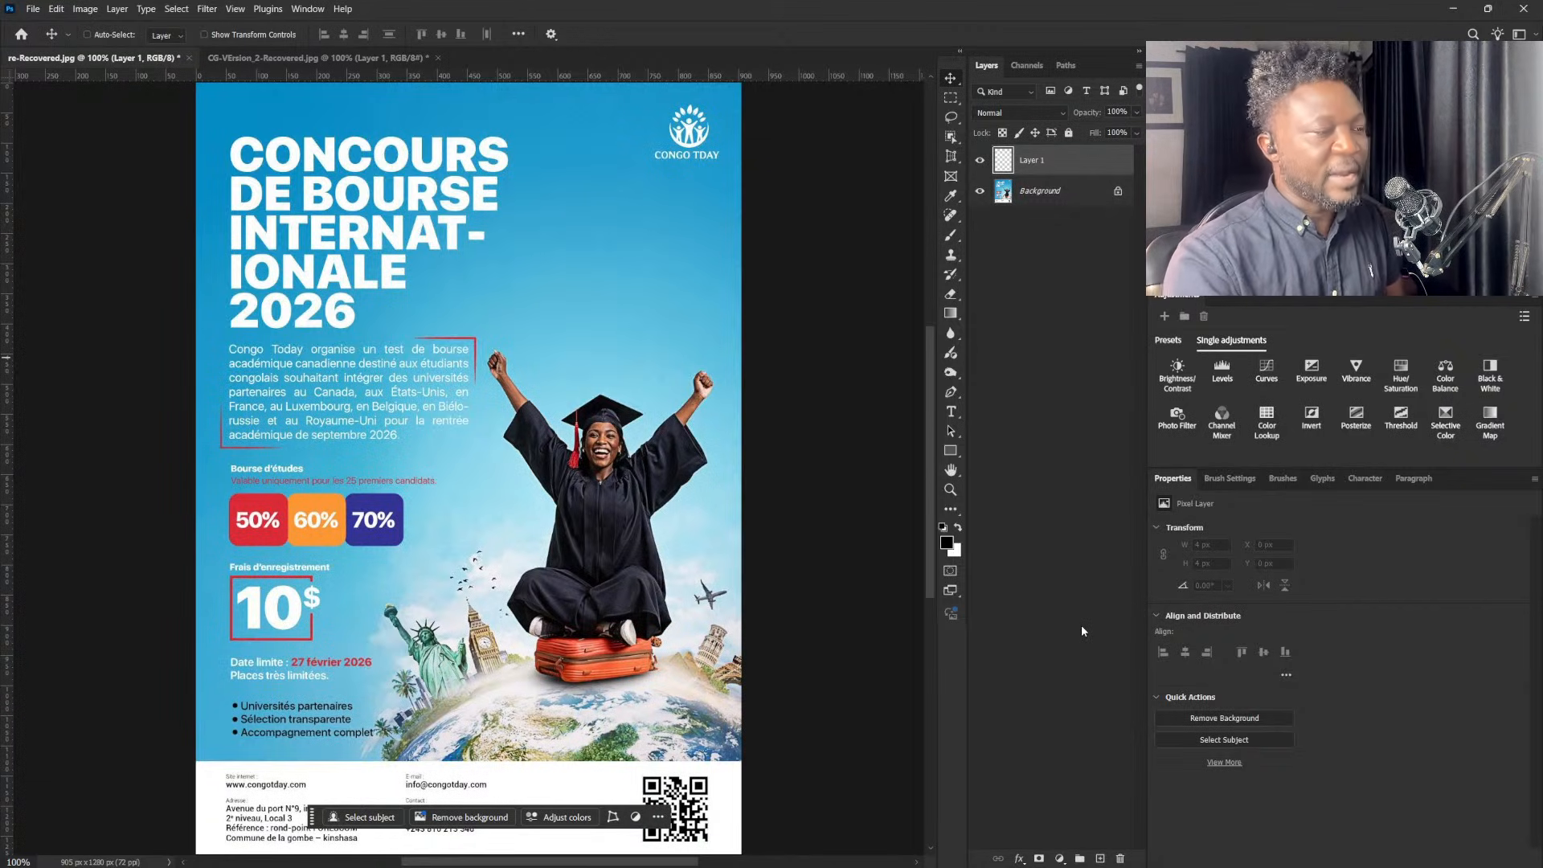
- Set the foreground color to the crimson red eb1355
click(947, 543)
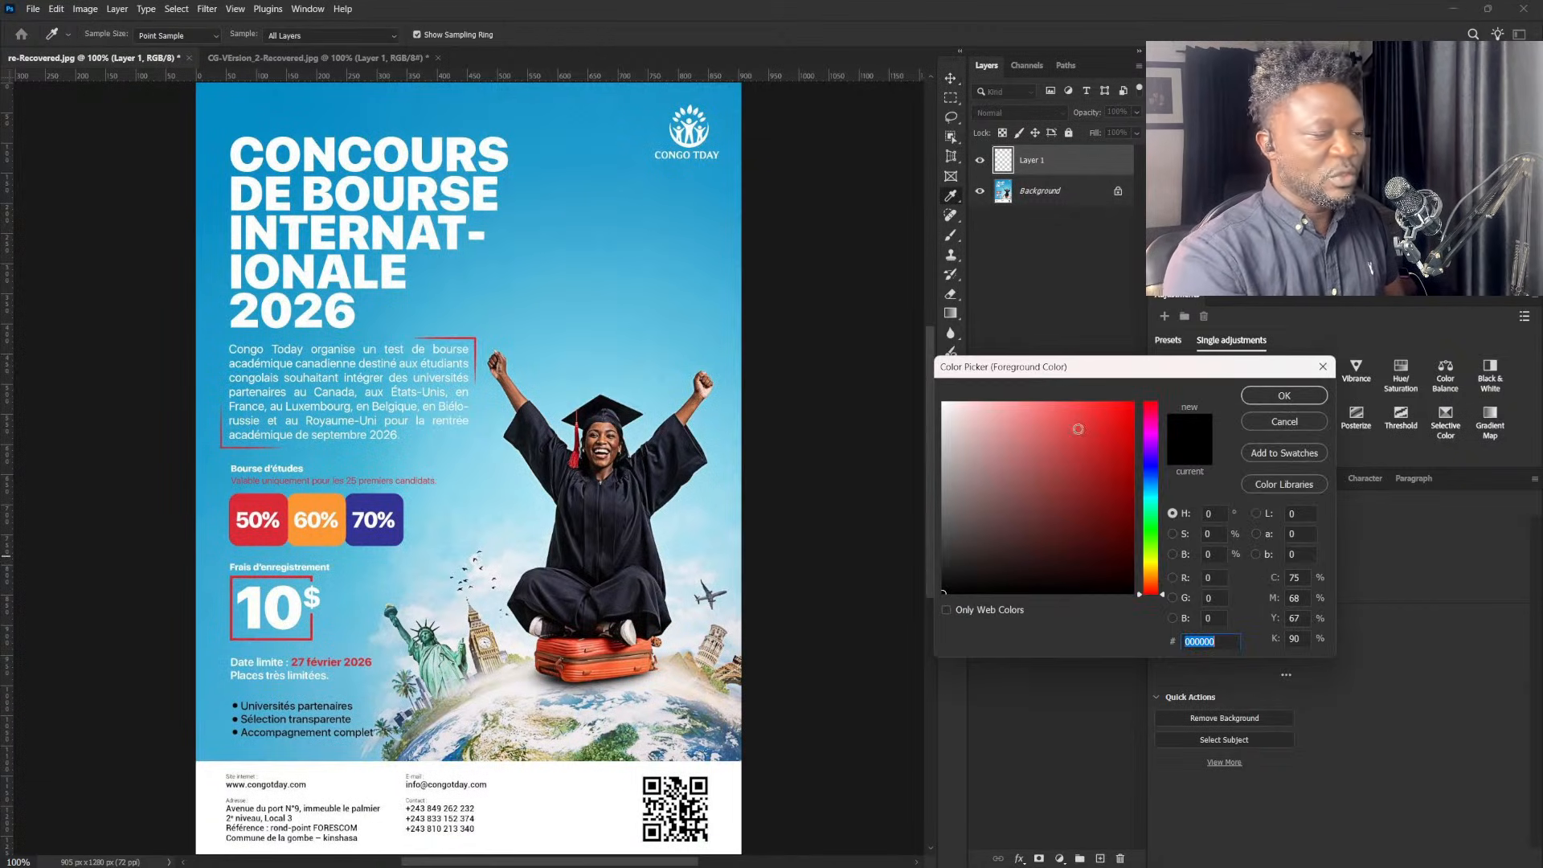
text(f15a5a)
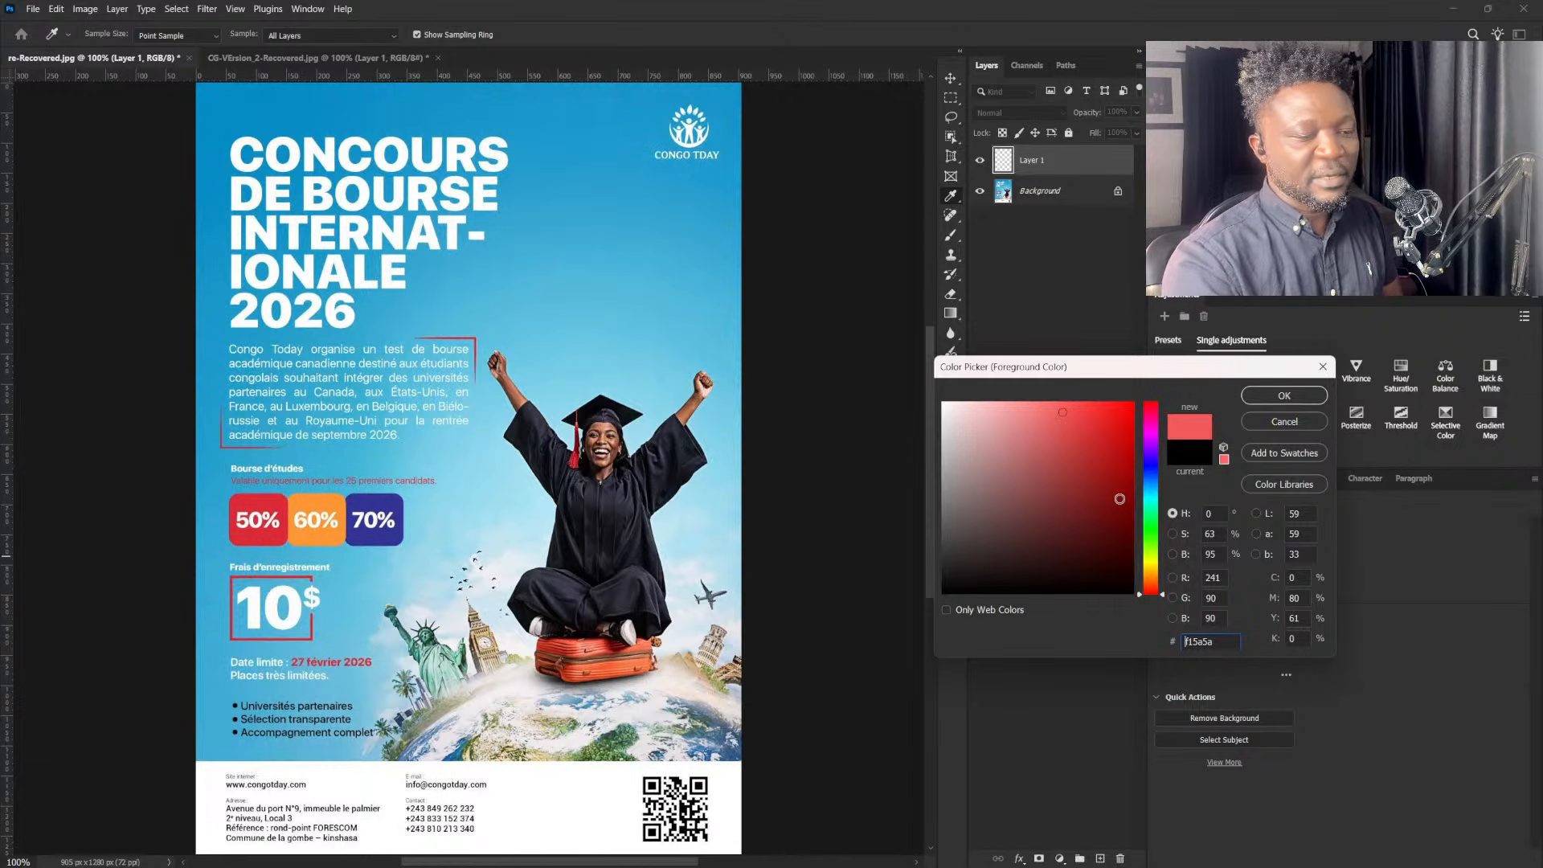
click(1154, 413)
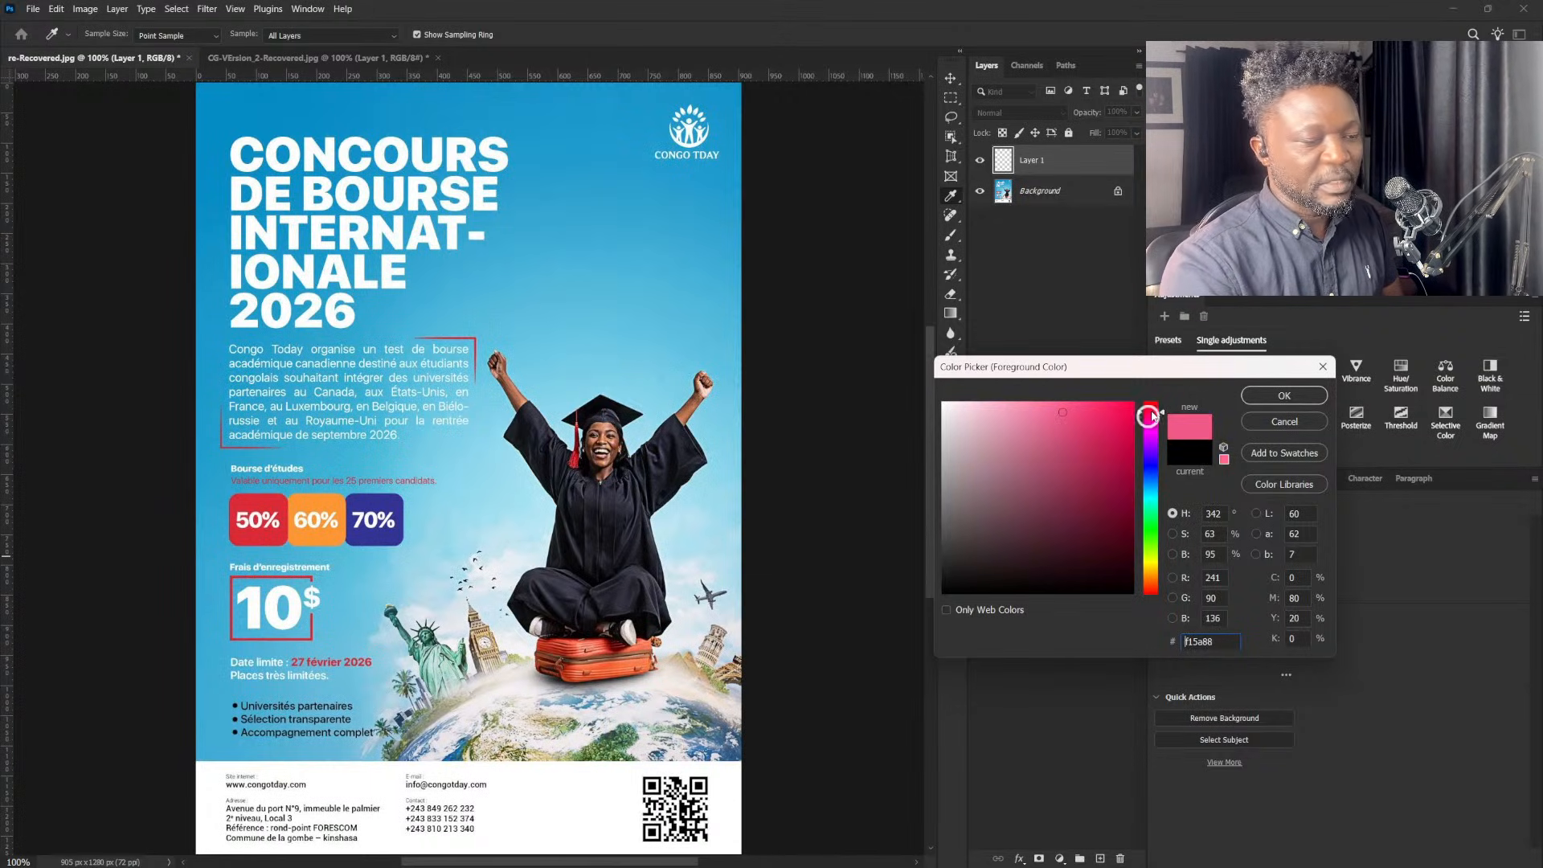
click(1096, 411)
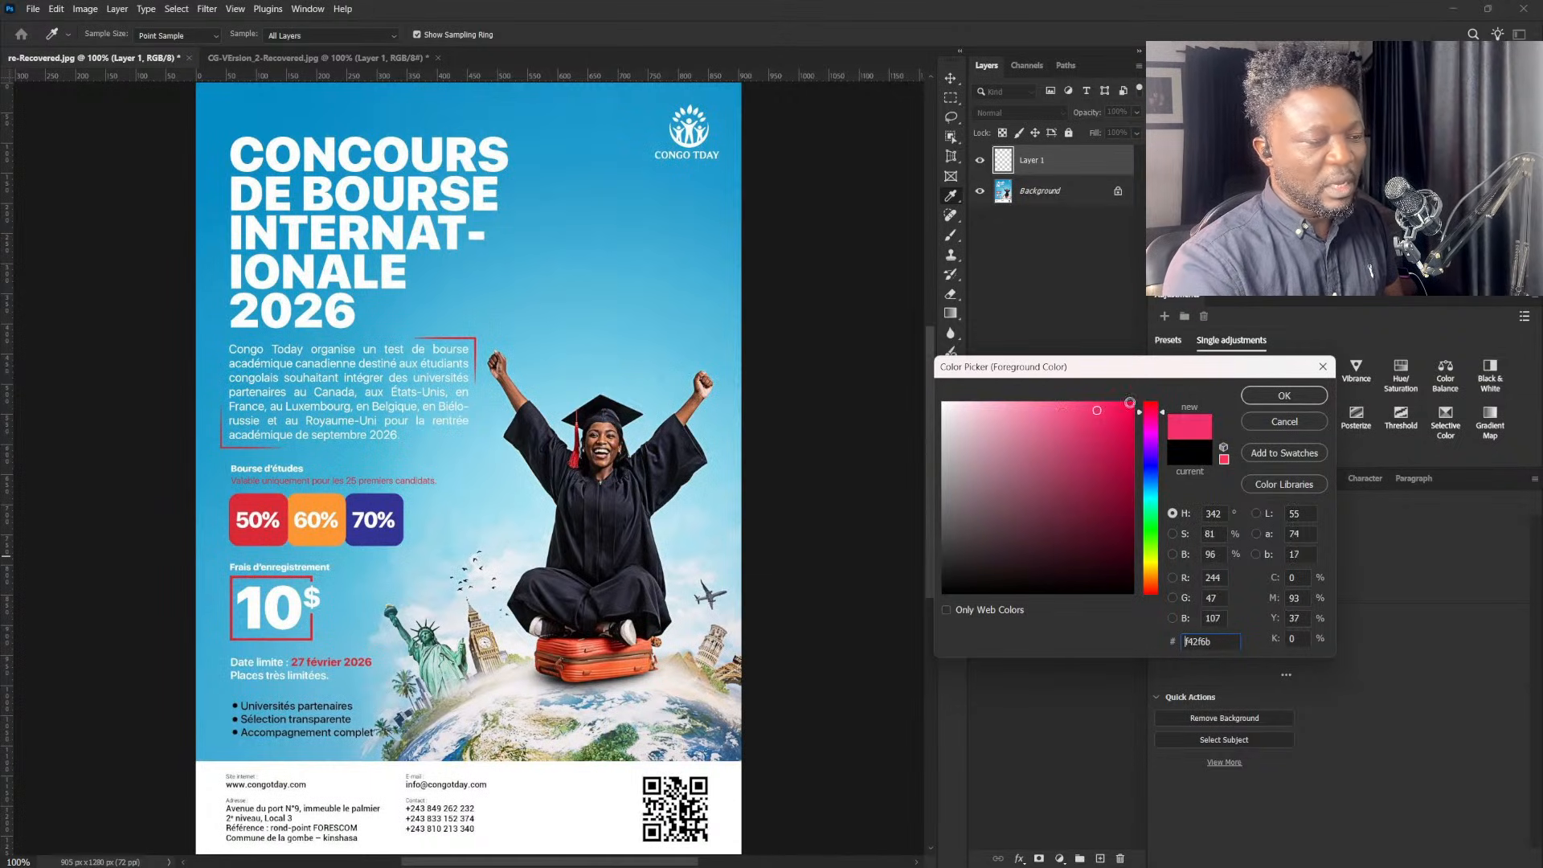
click(1120, 413)
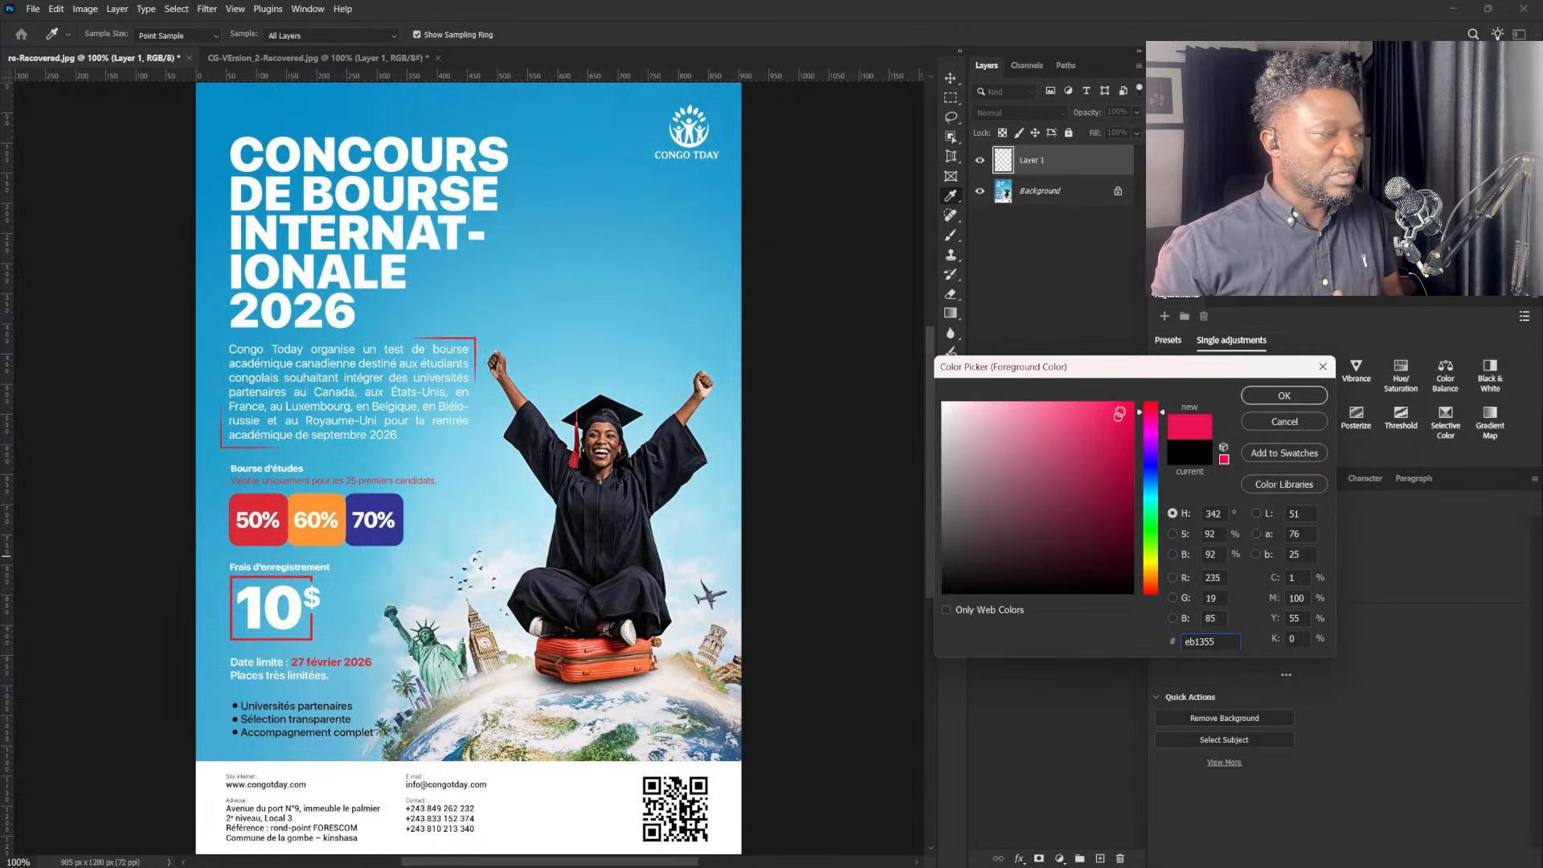
click(1277, 395)
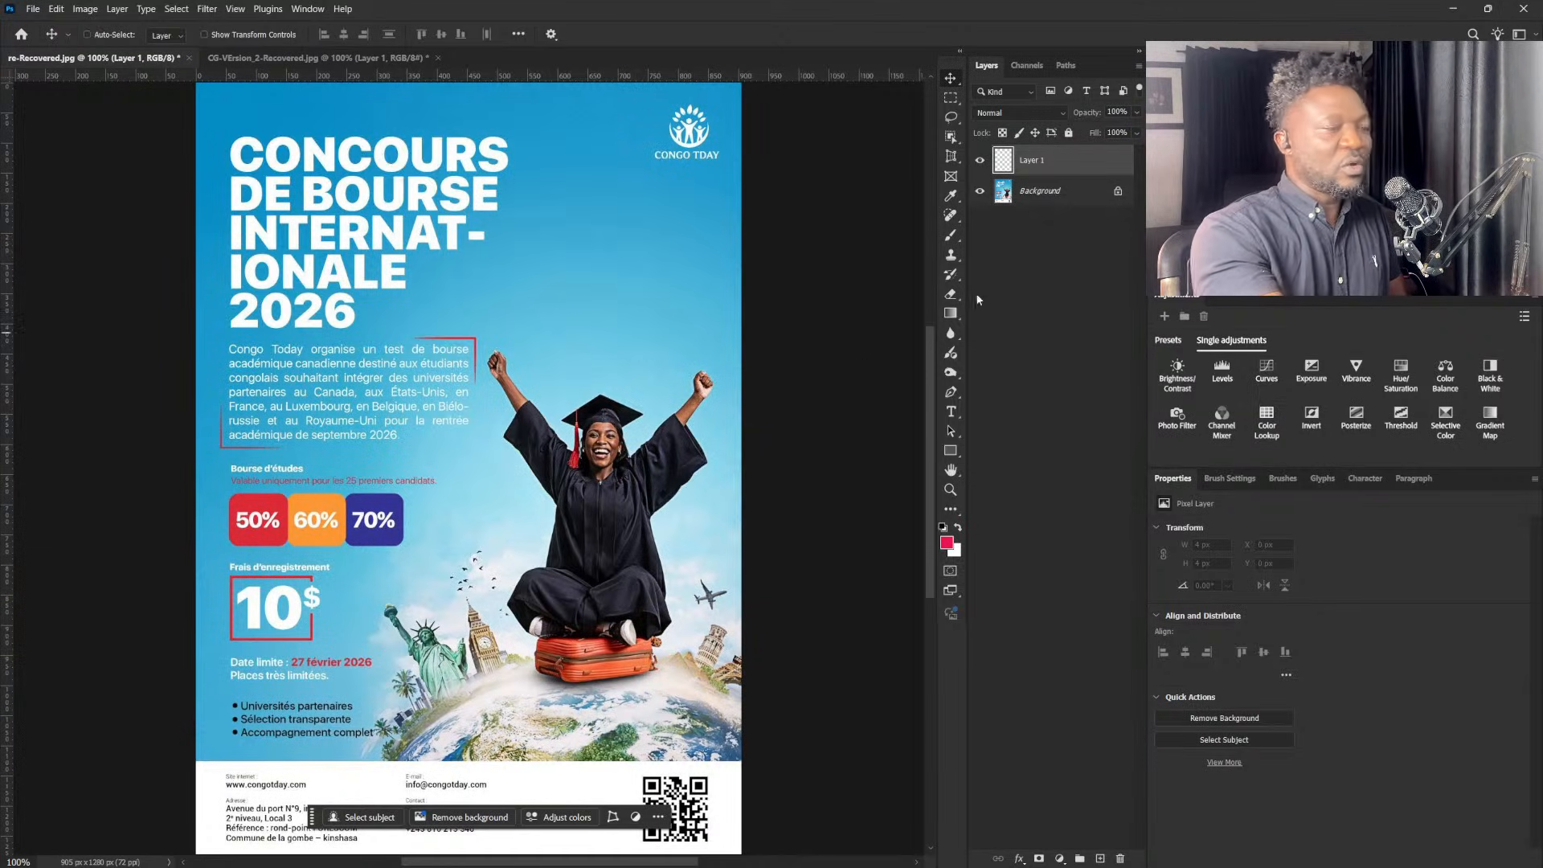
- Activate the Brush tool and shrink its tip to a thin size of a few pixels for annotating
click(951, 234)
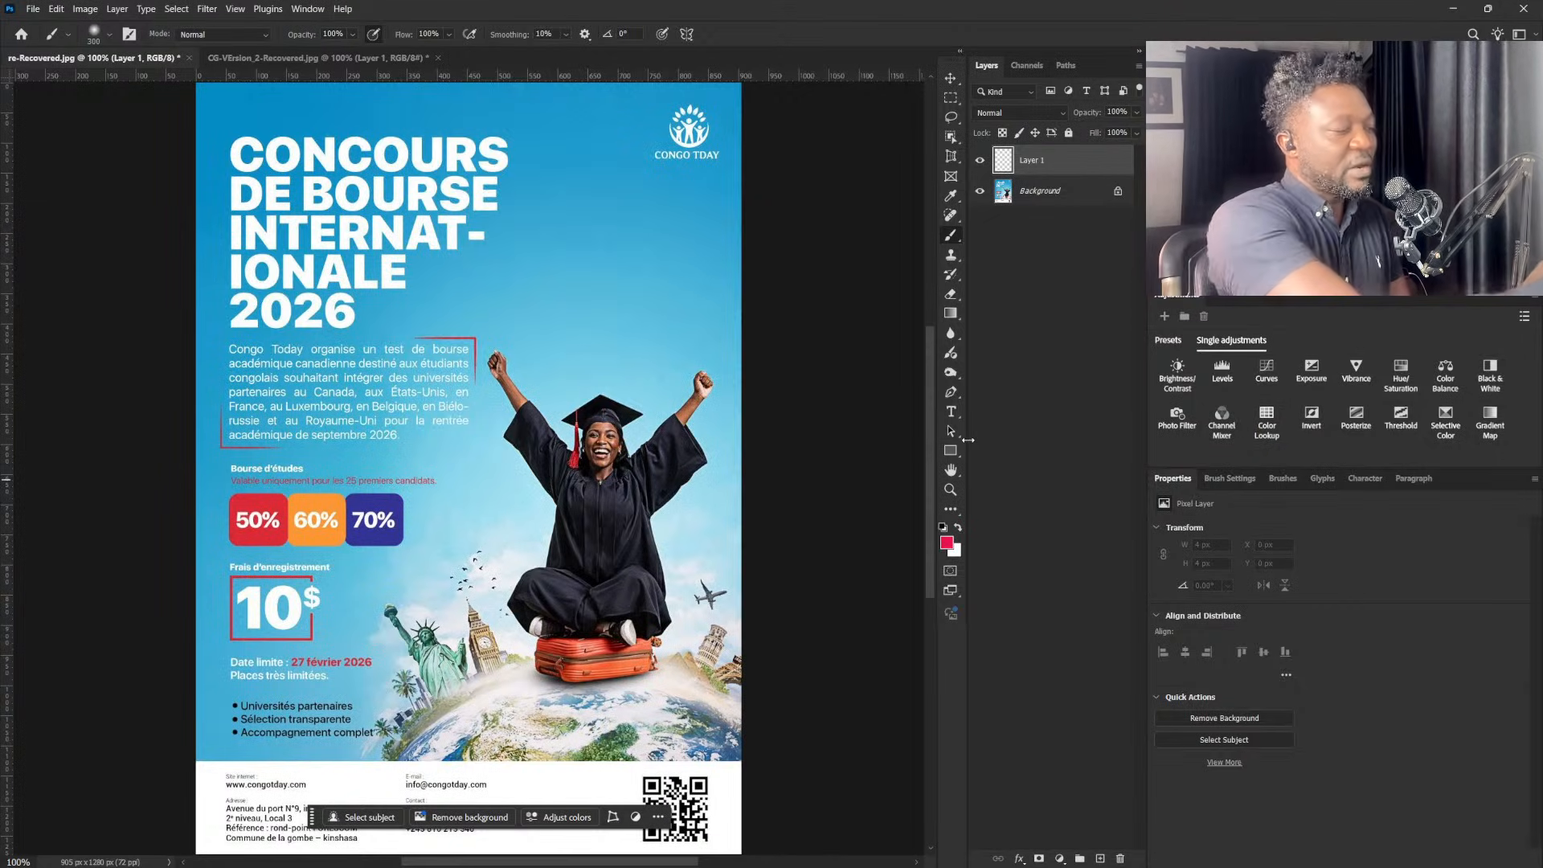
key(bracketleft)
key(bracketleft)
key(bracketleft)
key(bracketleft)
key(bracketleft)
key(bracketleft)
key(bracketleft)
key(bracketleft)
key(bracketleft)
key(bracketleft)
key(bracketleft)
key(bracketleft)
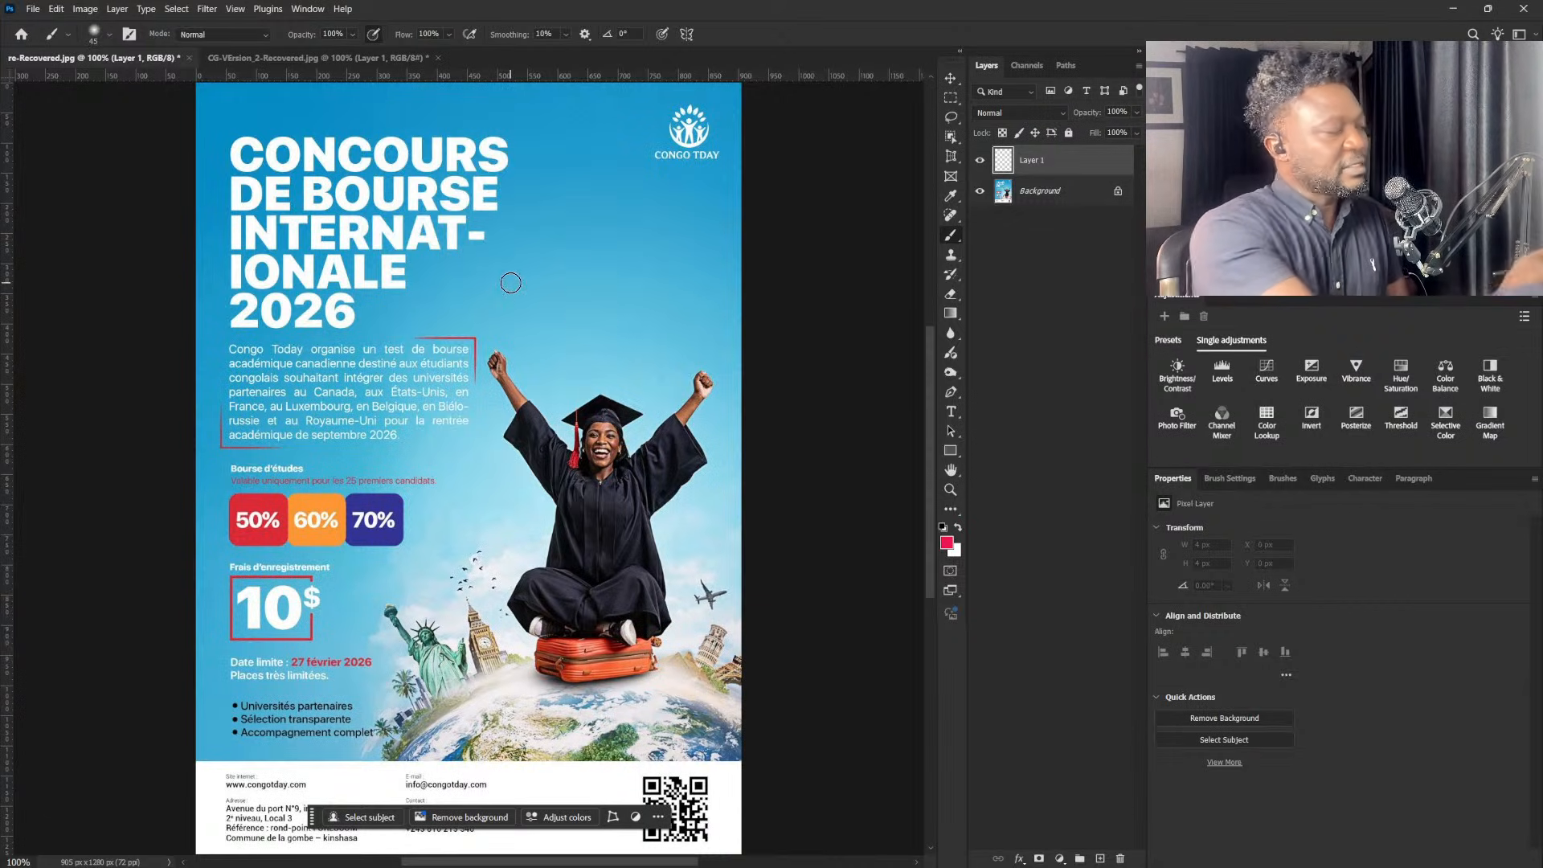
key(bracketleft)
key(bracketleft)
key(bracketleft)
key(bracketleft)
key(bracketleft)
key(bracketleft)
key(bracketleft)
key(bracketleft)
key(bracketleft)
key(bracketleft)
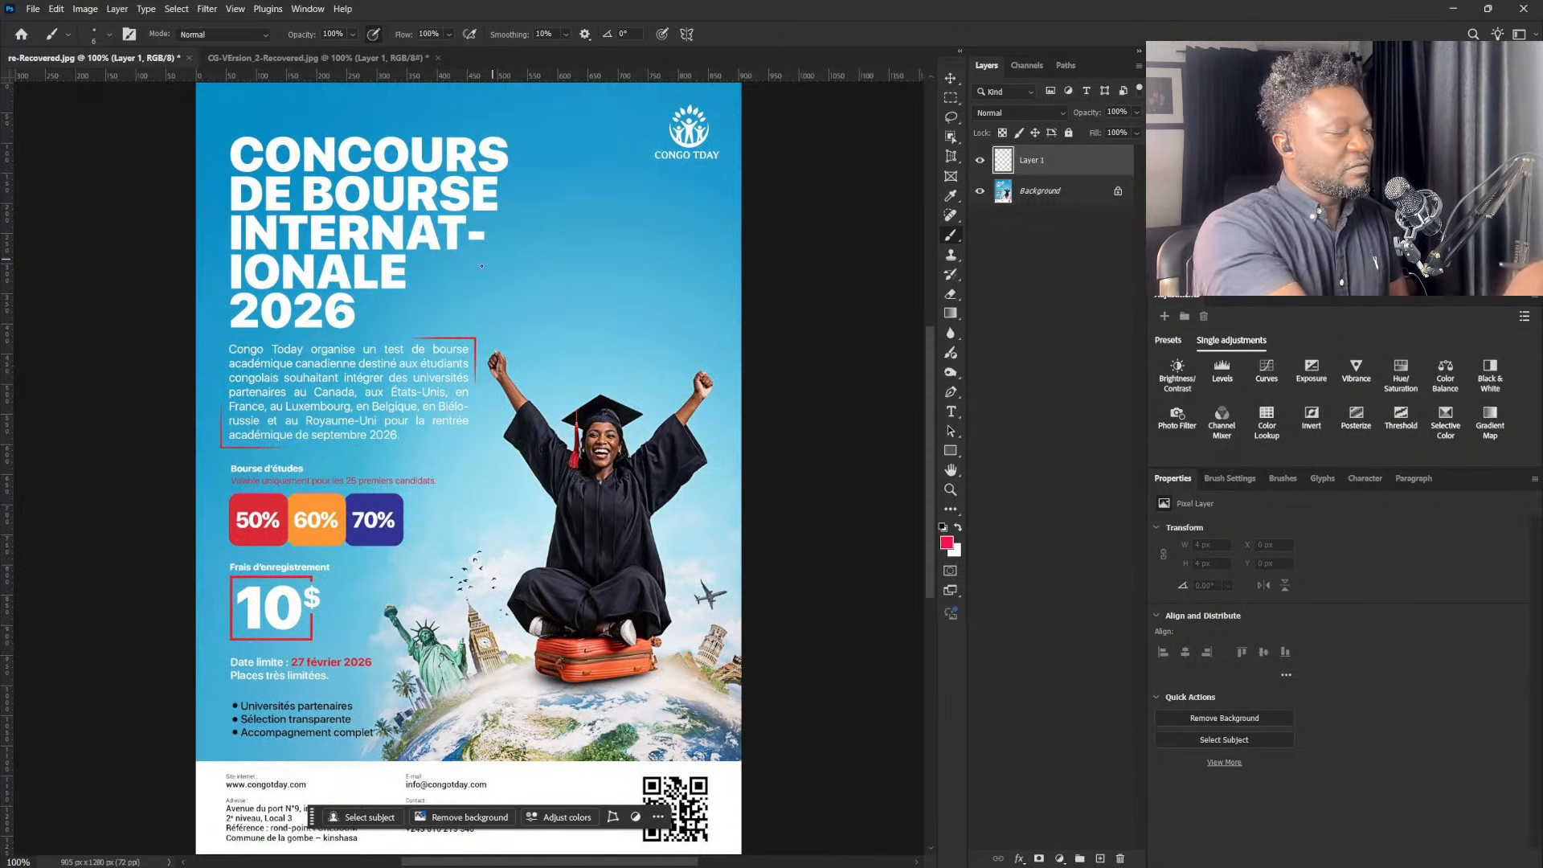
- Circle the seated graduate with large freehand loops and draw an arrow pointing down at her cap
drag(481, 266, 536, 460)
mouse_move(653, 274)
mouse_down()
mouse_move(766, 509)
mouse_move(550, 653)
mouse_up()
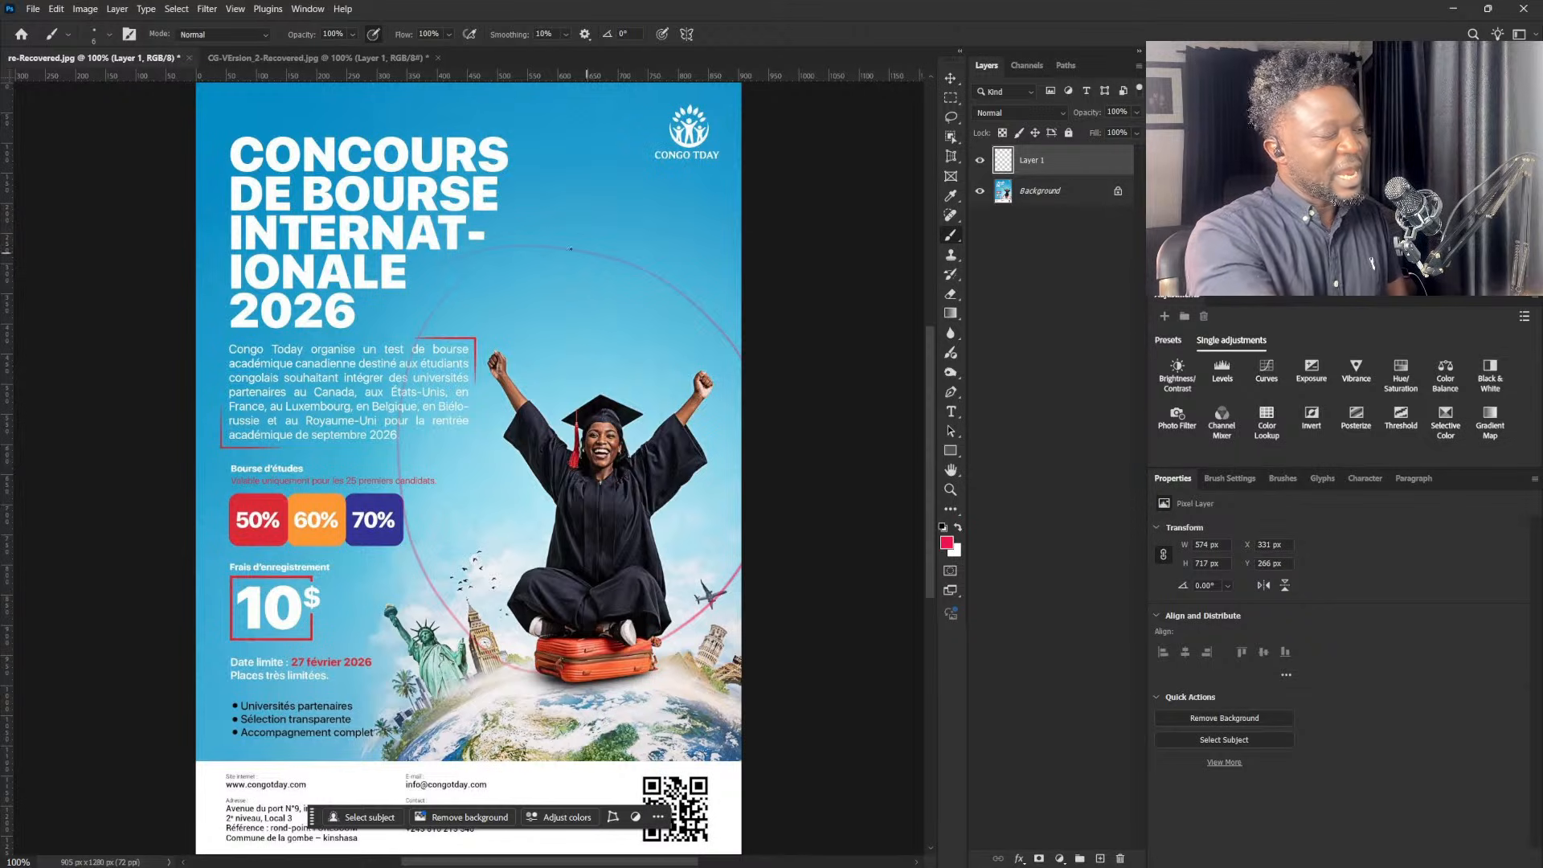
mouse_move(570, 249)
mouse_down()
mouse_move(398, 594)
mouse_move(530, 635)
mouse_up()
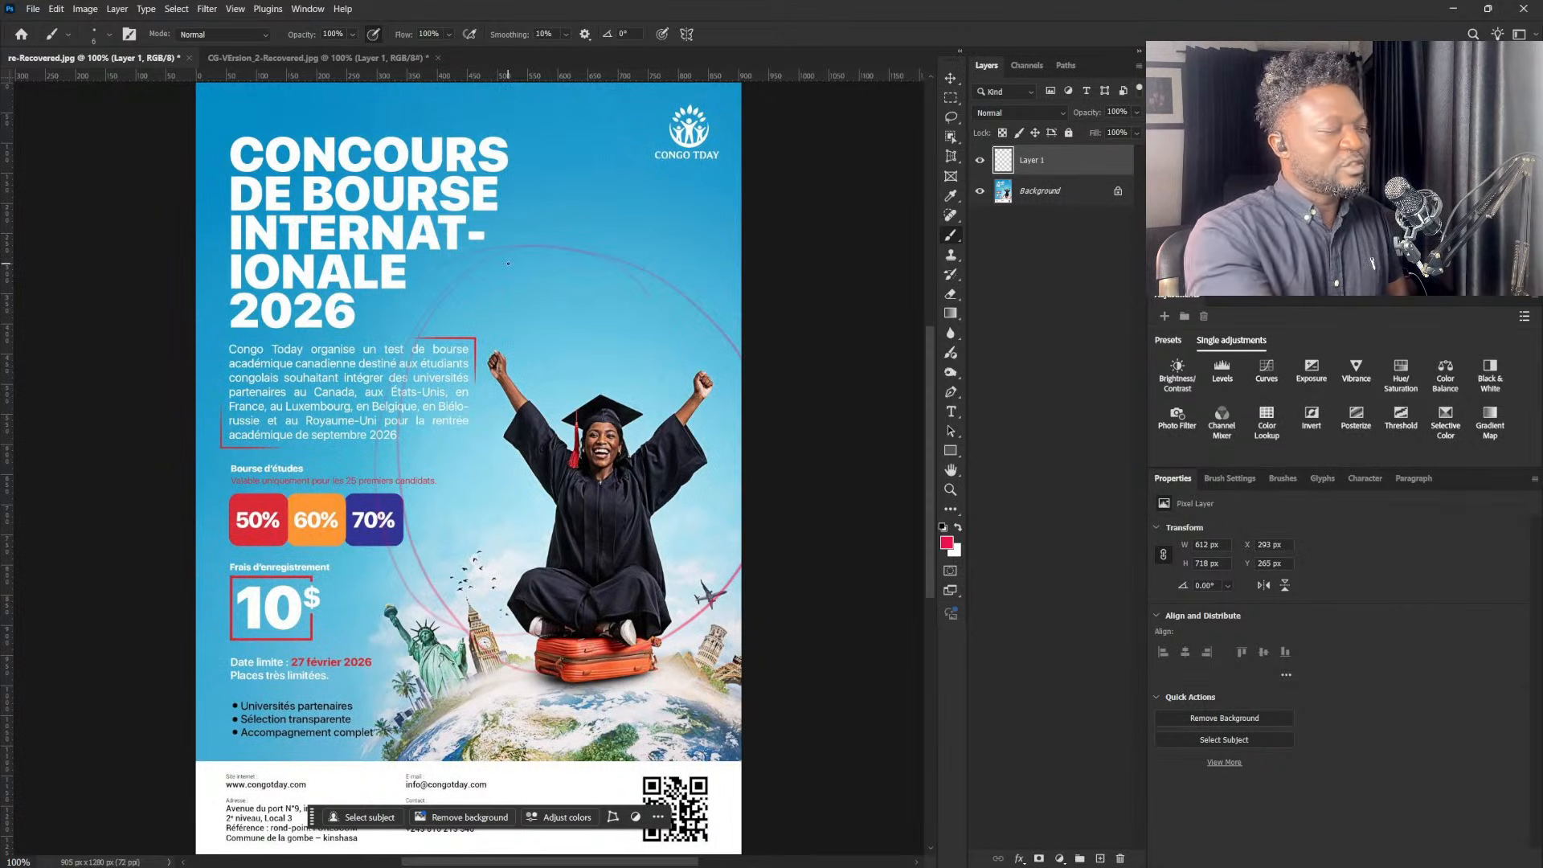
drag(624, 331, 618, 390)
drag(611, 360, 617, 389)
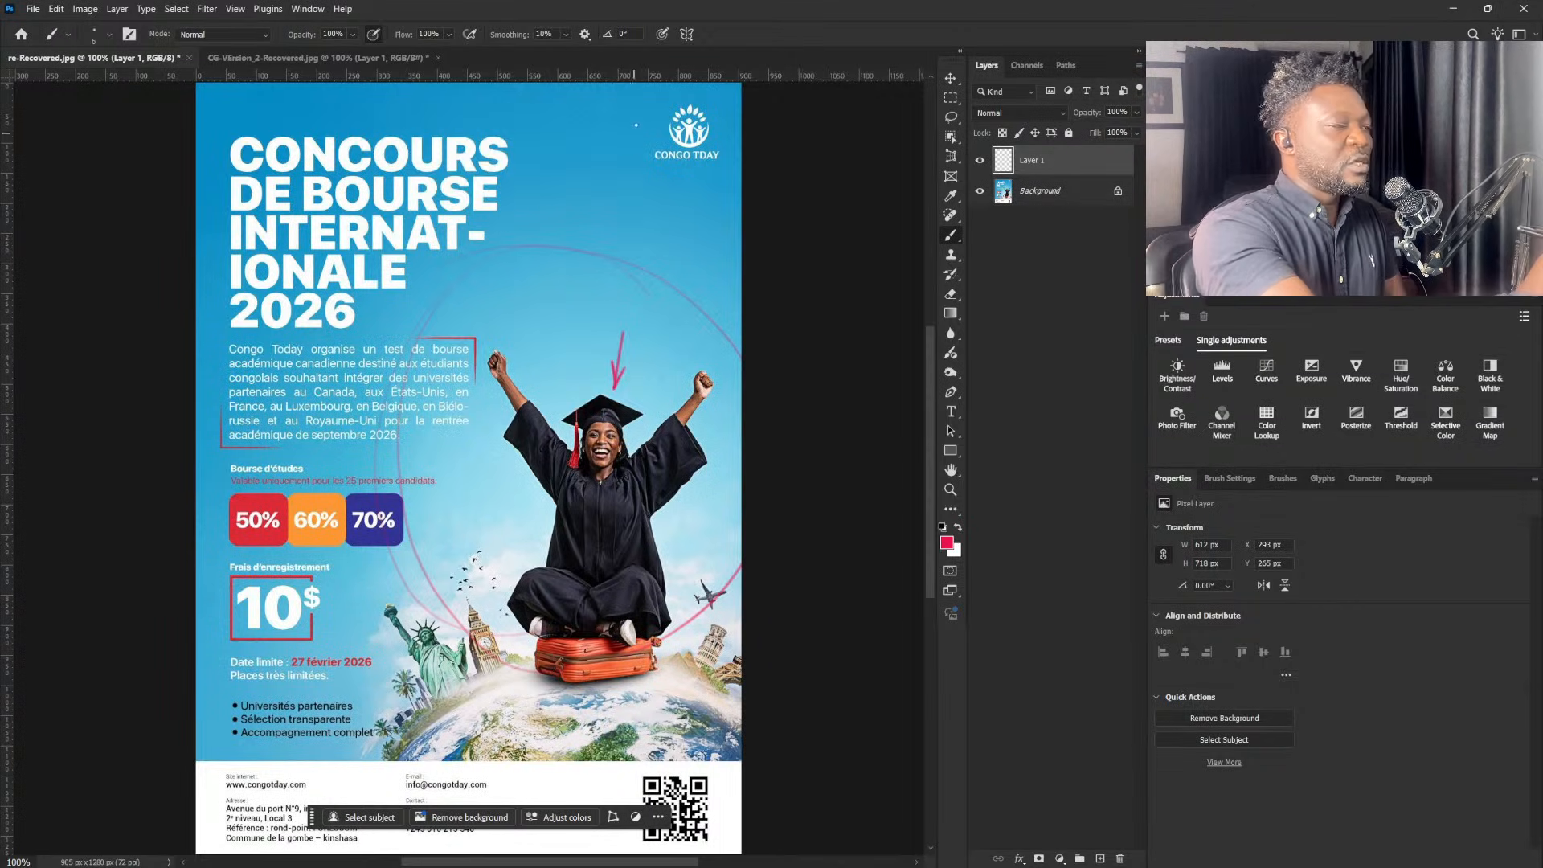
- Scribble over the gap between title and logo, add arrows pointing into it from both sides, and bracket the Congo Tday logo
mouse_move(523, 152)
mouse_down()
mouse_move(525, 193)
mouse_move(550, 161)
mouse_move(609, 175)
mouse_up()
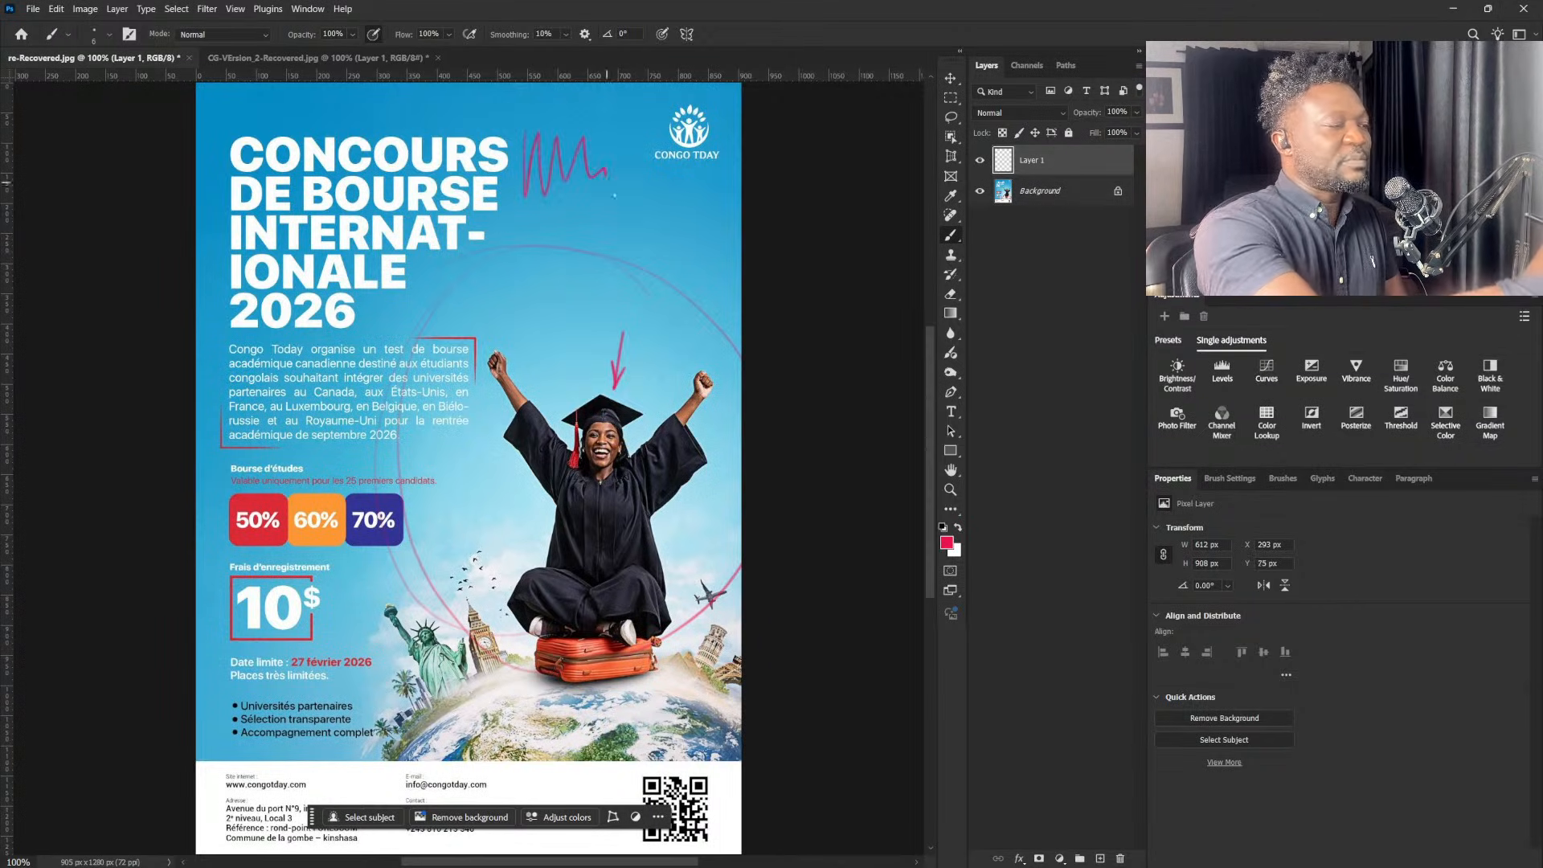
drag(657, 112, 615, 149)
drag(486, 186, 529, 164)
drag(619, 138, 624, 149)
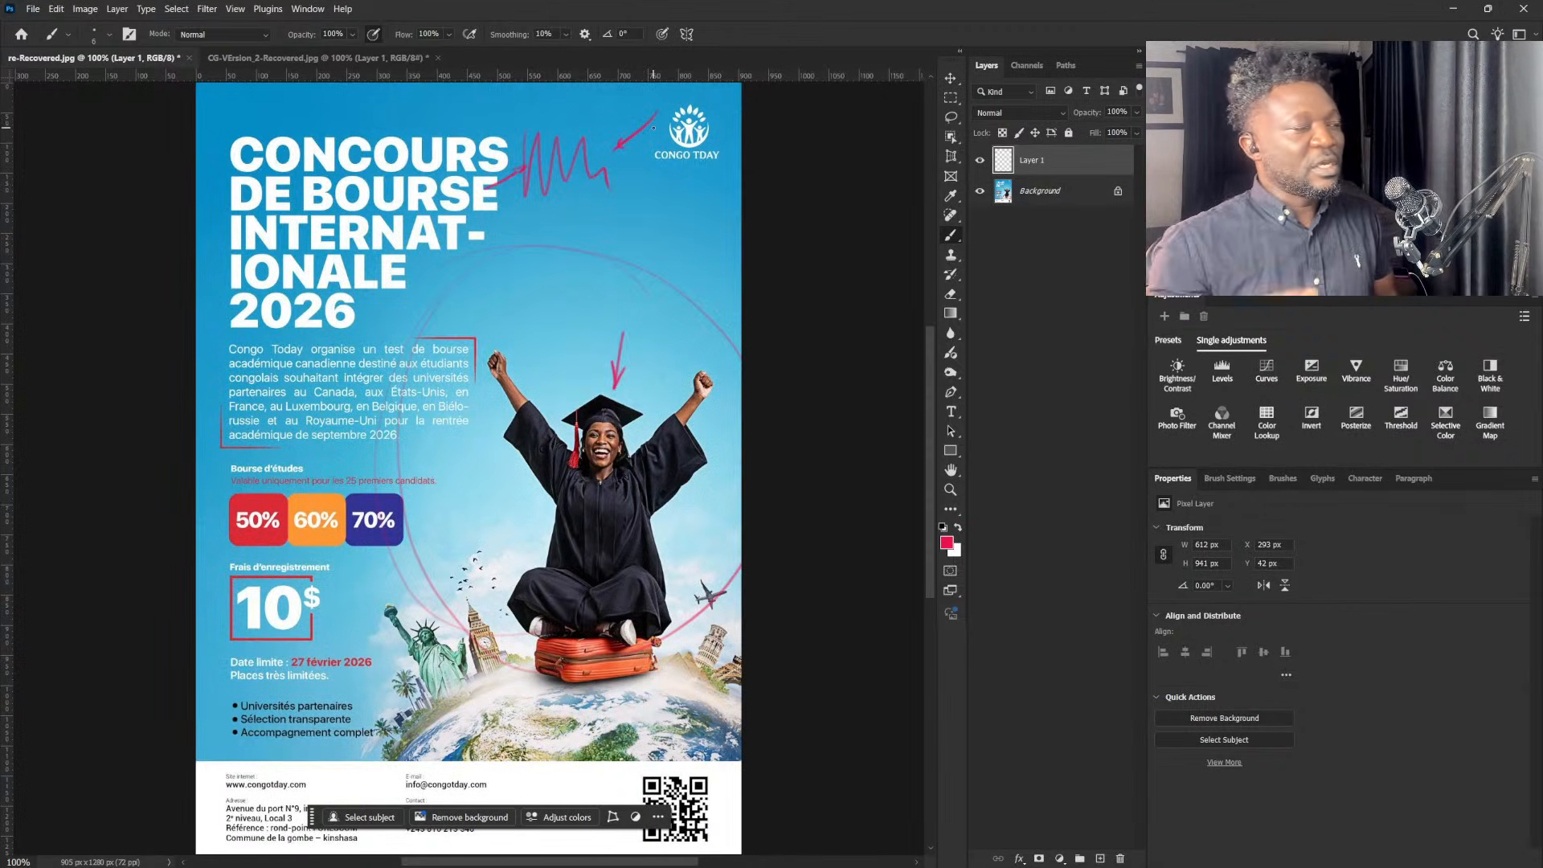
mouse_move(673, 92)
mouse_down()
mouse_move(646, 145)
mouse_move(682, 185)
mouse_up()
drag(721, 106, 706, 177)
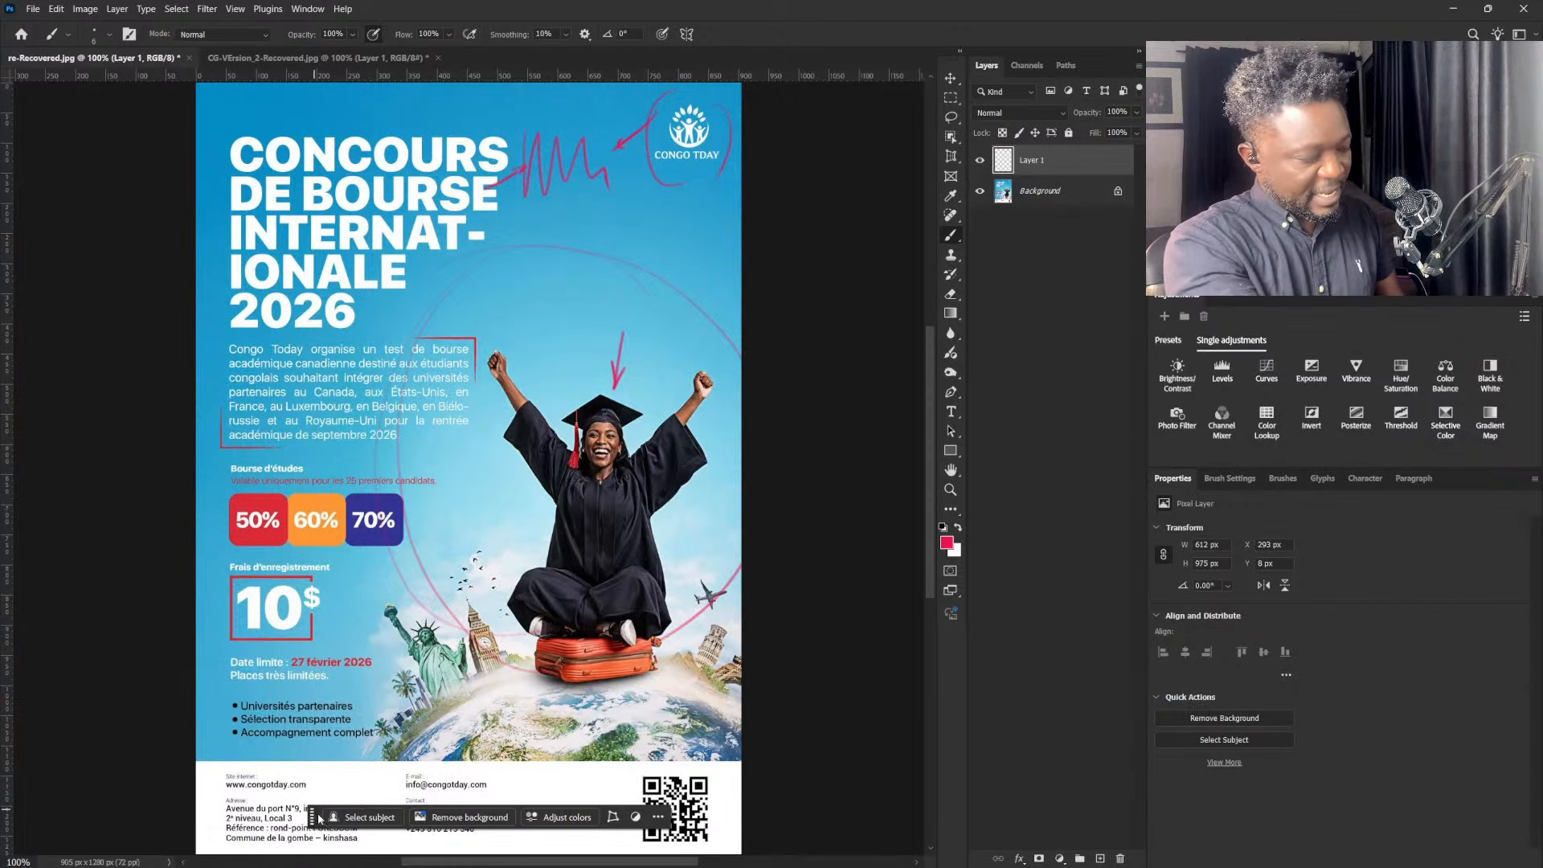
- Move the contextual task bar off the white footer and brush lines along the footer's upper, right and lower edges
drag(313, 817, 611, 388)
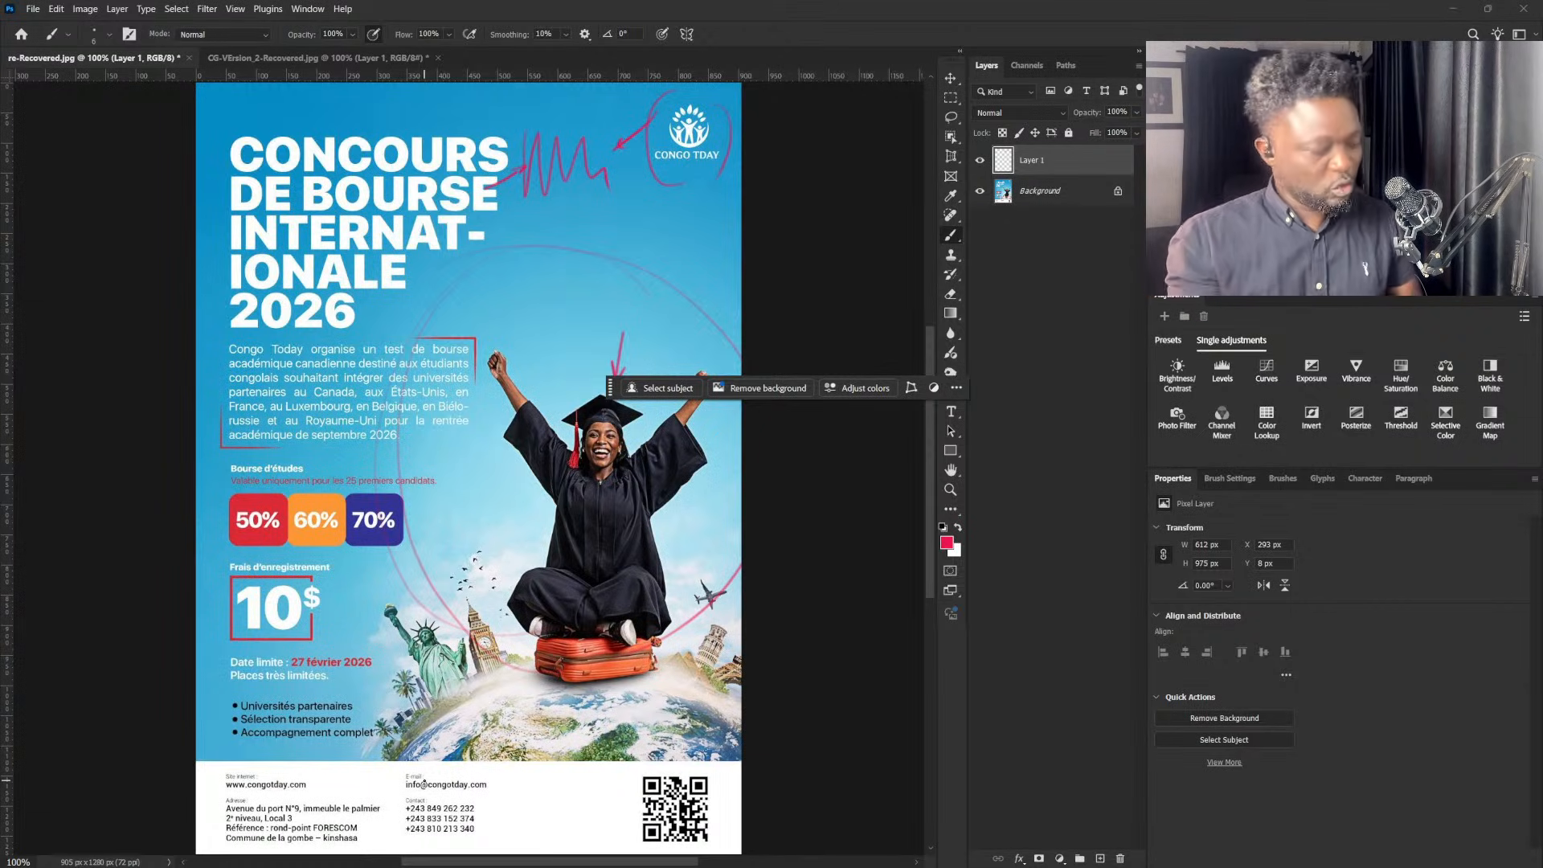
drag(155, 779, 750, 751)
mouse_move(156, 770)
mouse_down()
mouse_move(476, 775)
mouse_move(770, 755)
mouse_up()
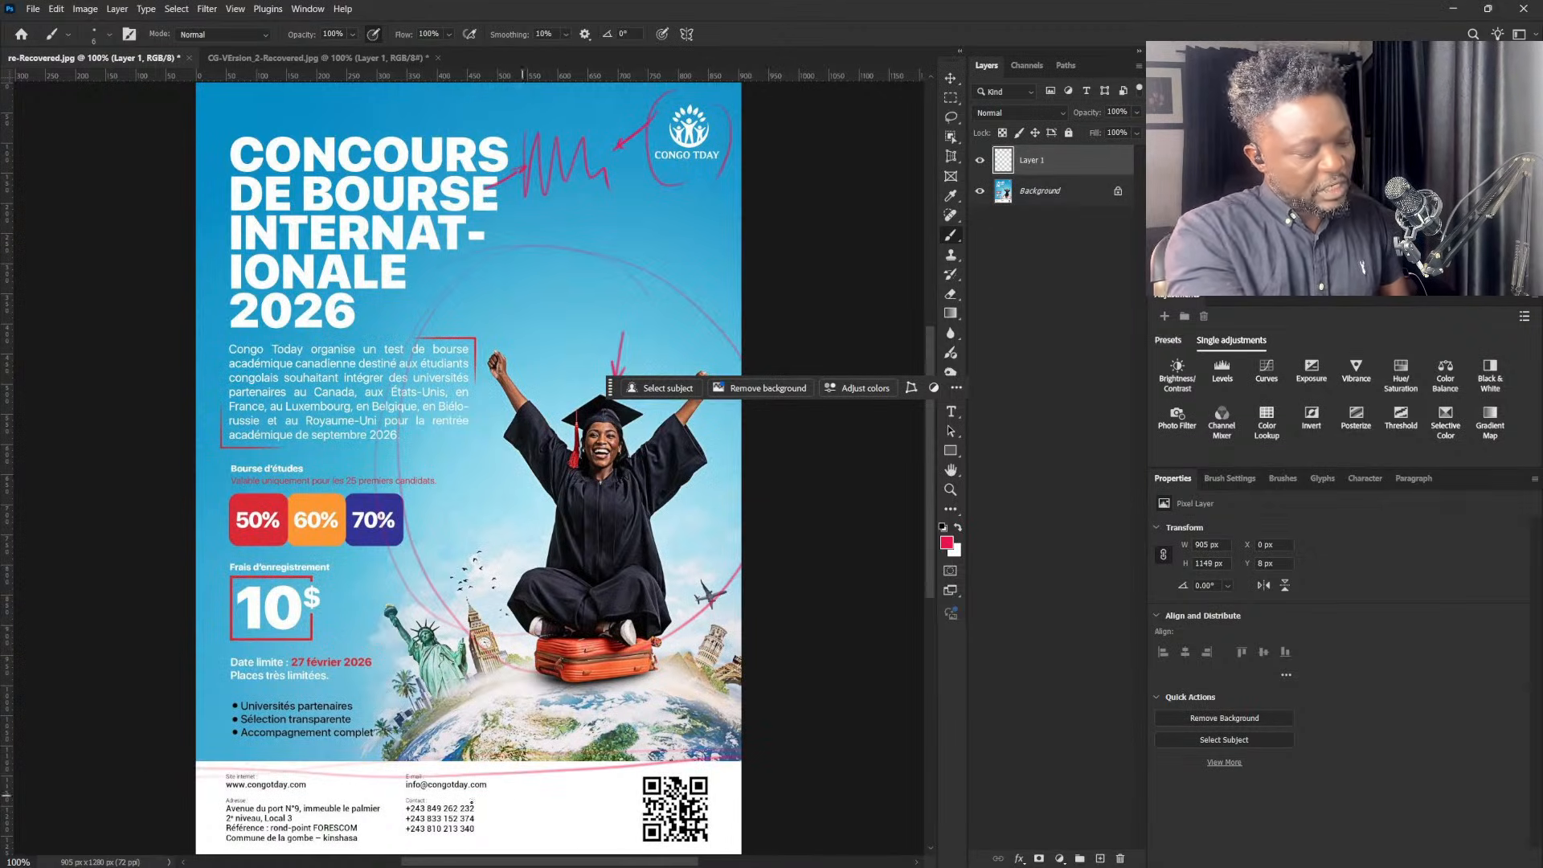
scroll(861, 864, left, 10)
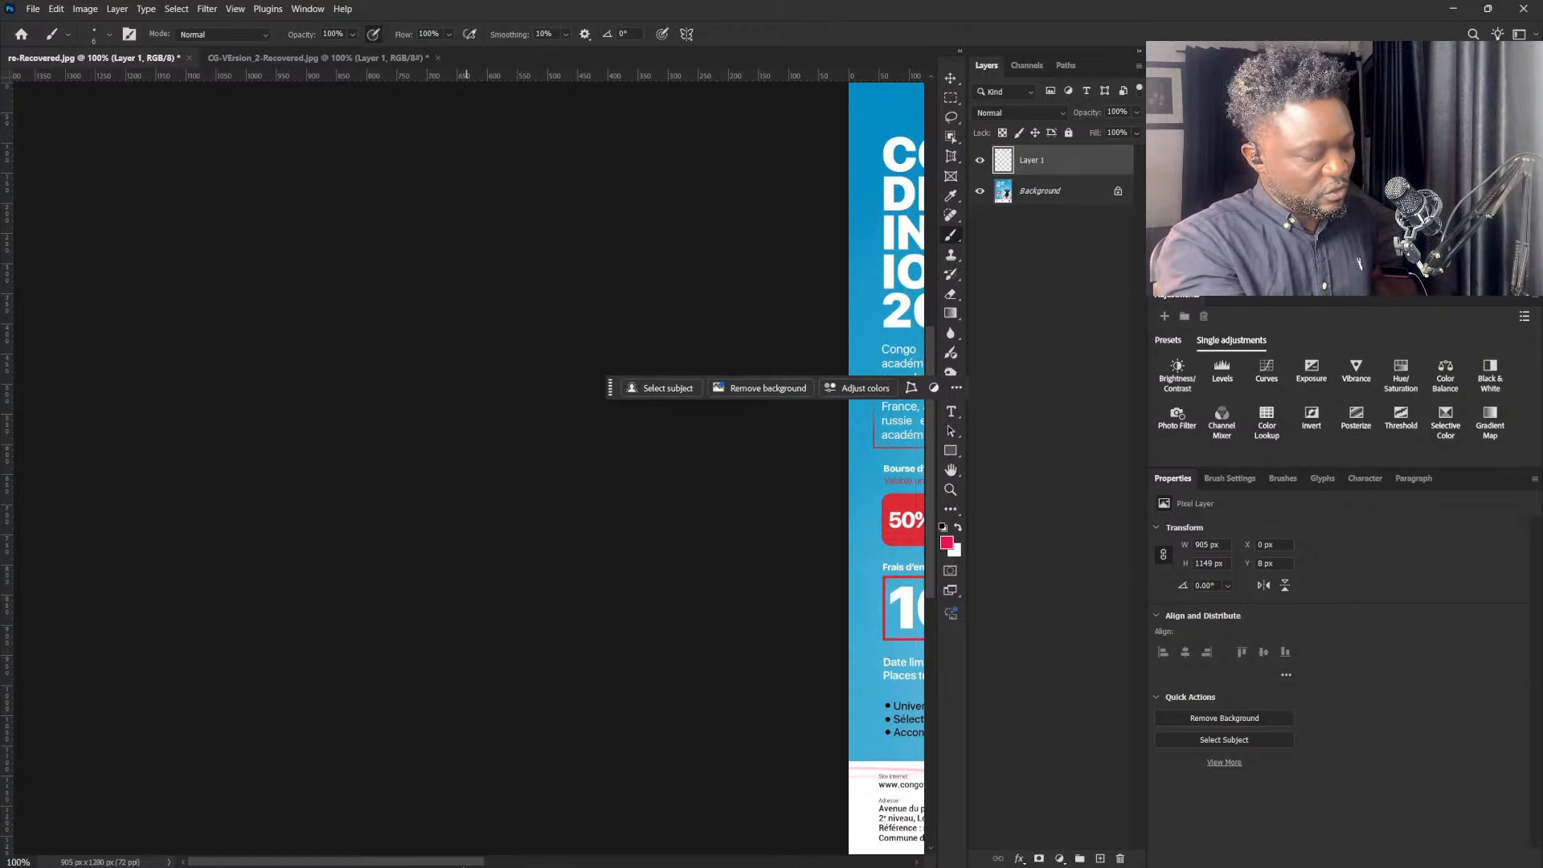
drag(464, 863, 611, 863)
drag(692, 631, 643, 639)
drag(730, 704, 722, 534)
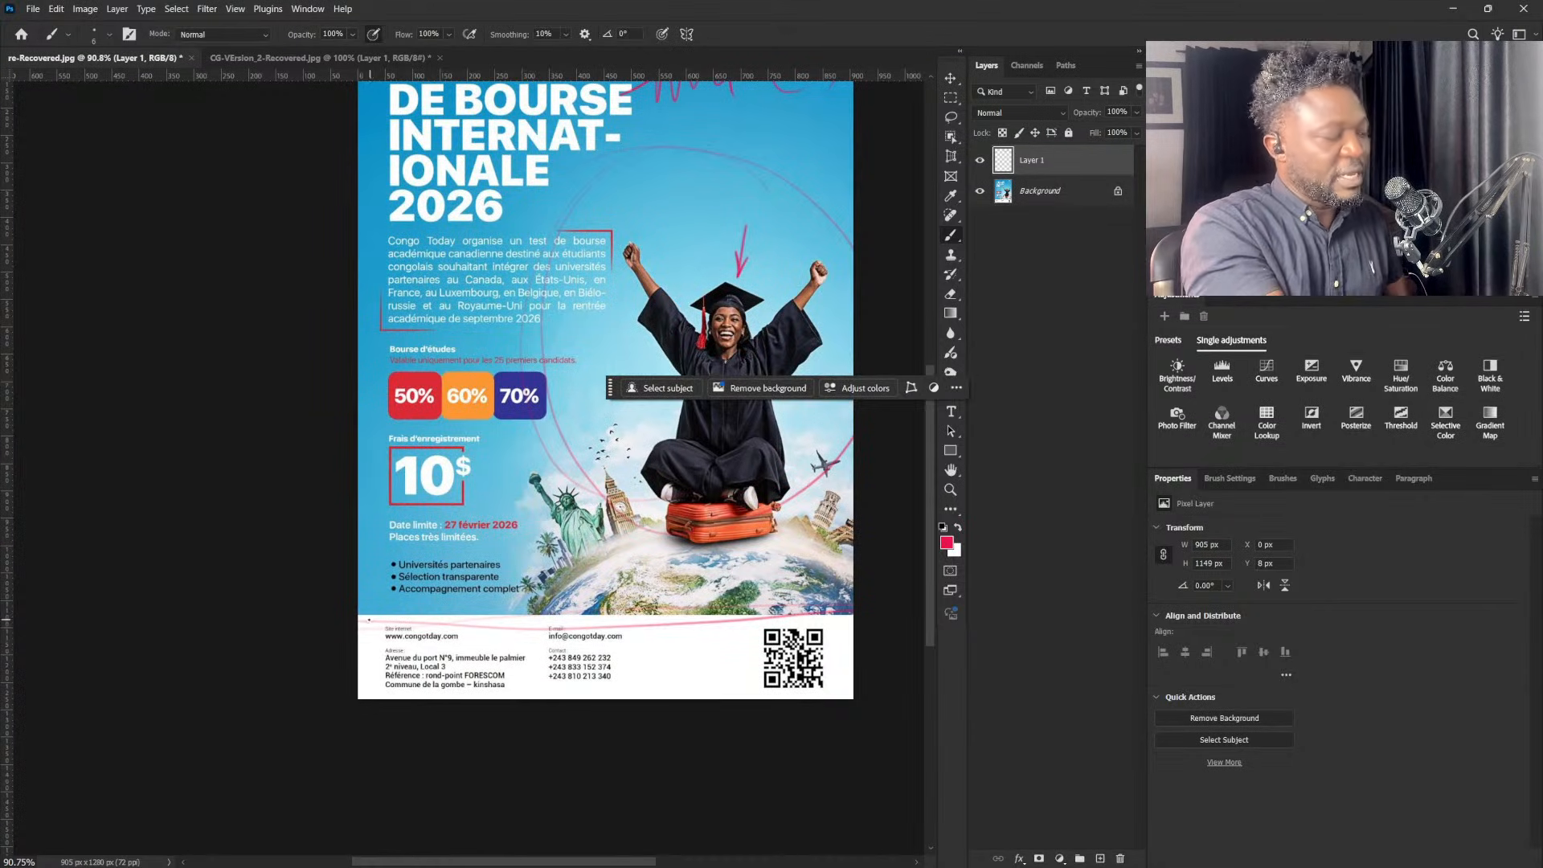
mouse_move(360, 618)
mouse_down()
mouse_move(583, 616)
mouse_move(845, 643)
mouse_move(839, 681)
mouse_up()
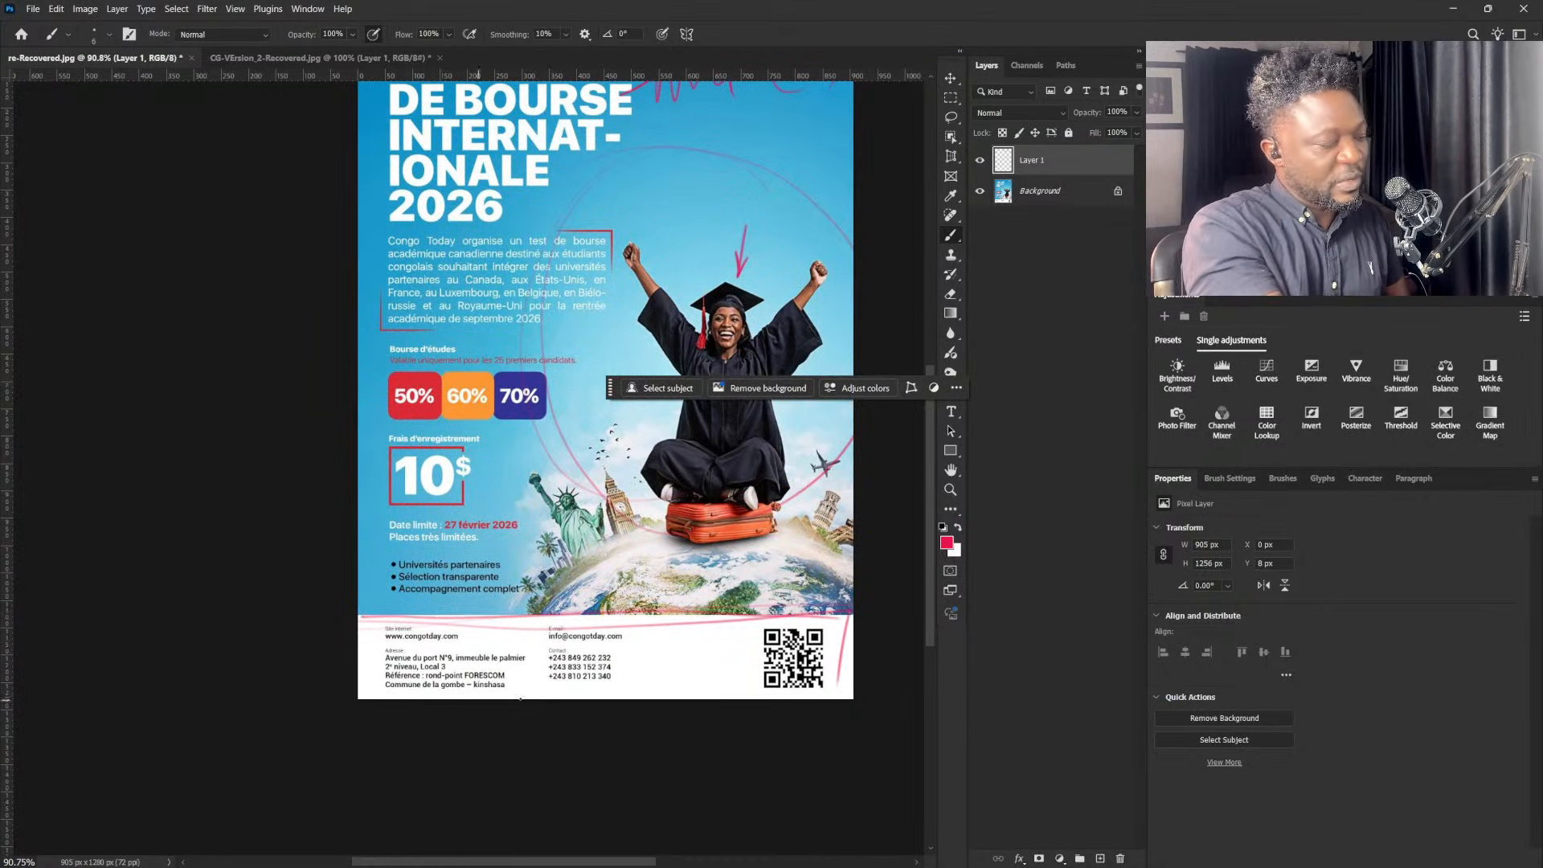
drag(479, 698, 853, 694)
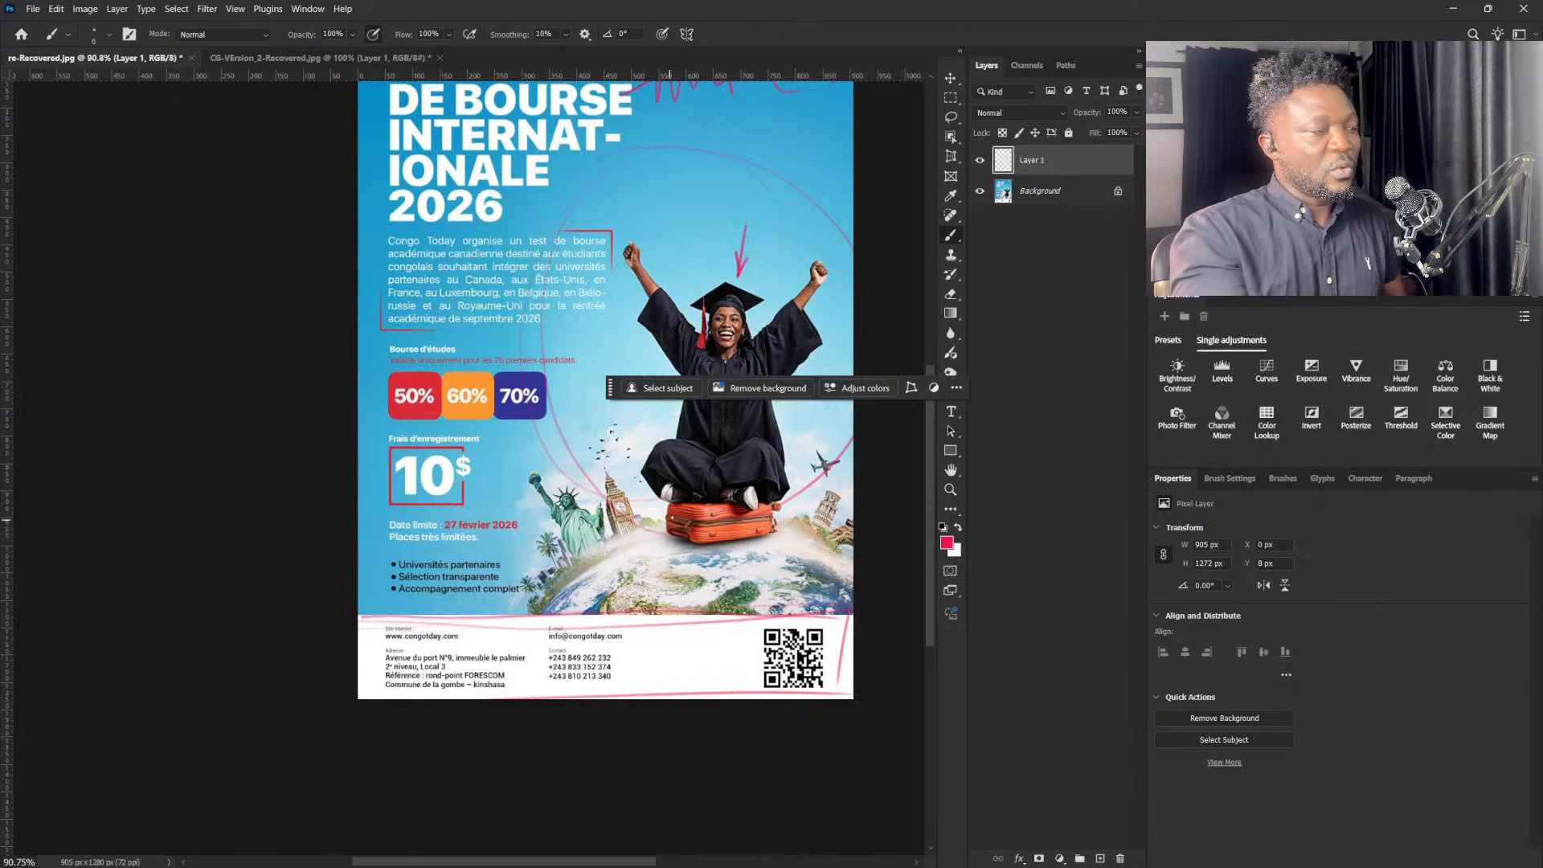
- Move the contextual task bar below the poster and finish the footer outline with strokes down its right and left sides
drag(693, 508, 681, 572)
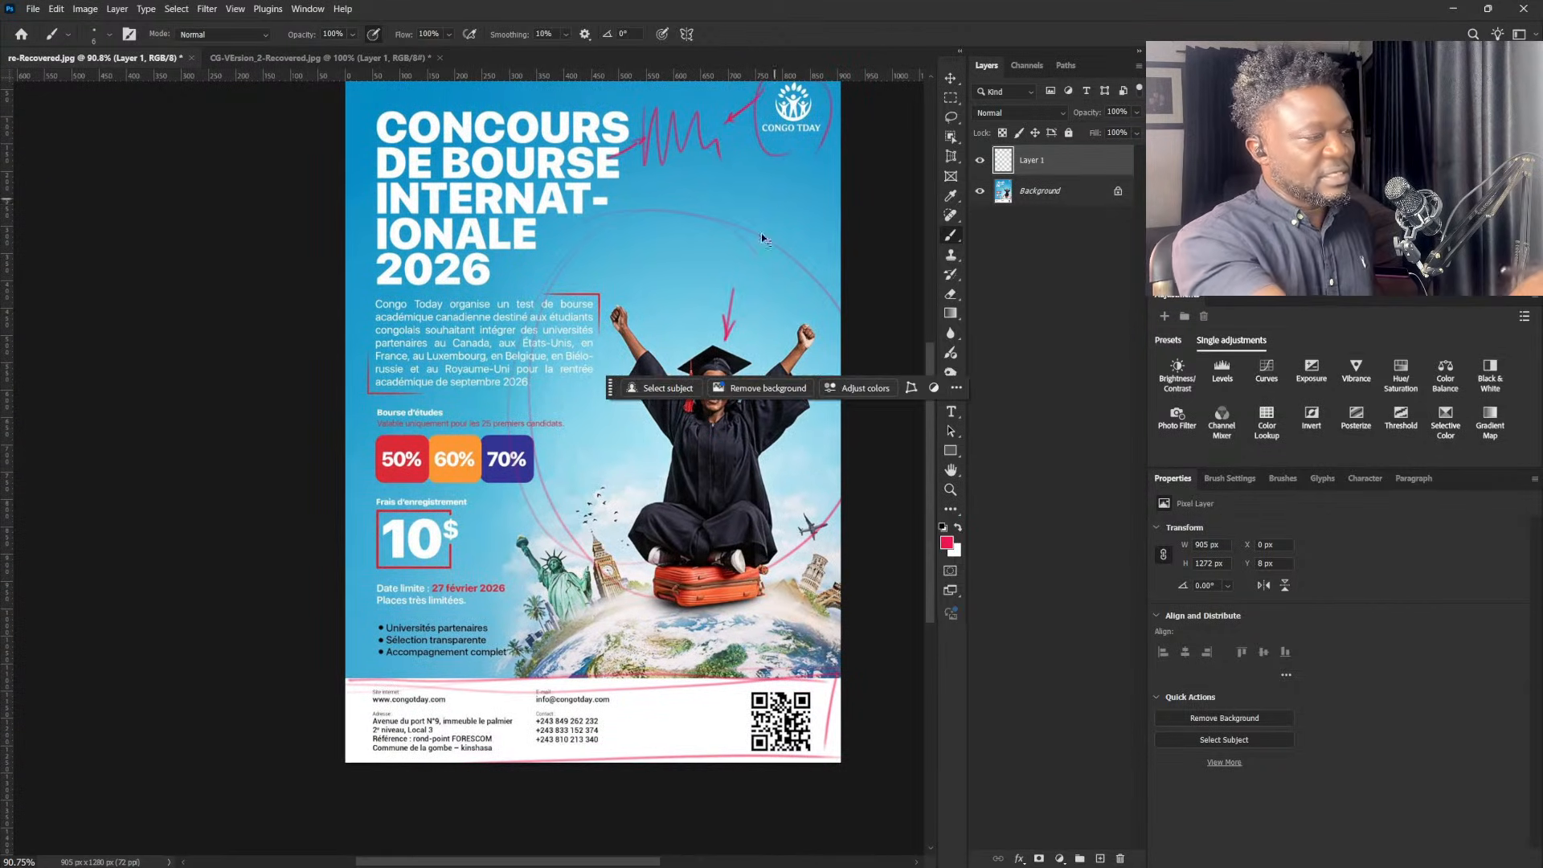
scroll(762, 238, down, 3)
drag(754, 278, 736, 297)
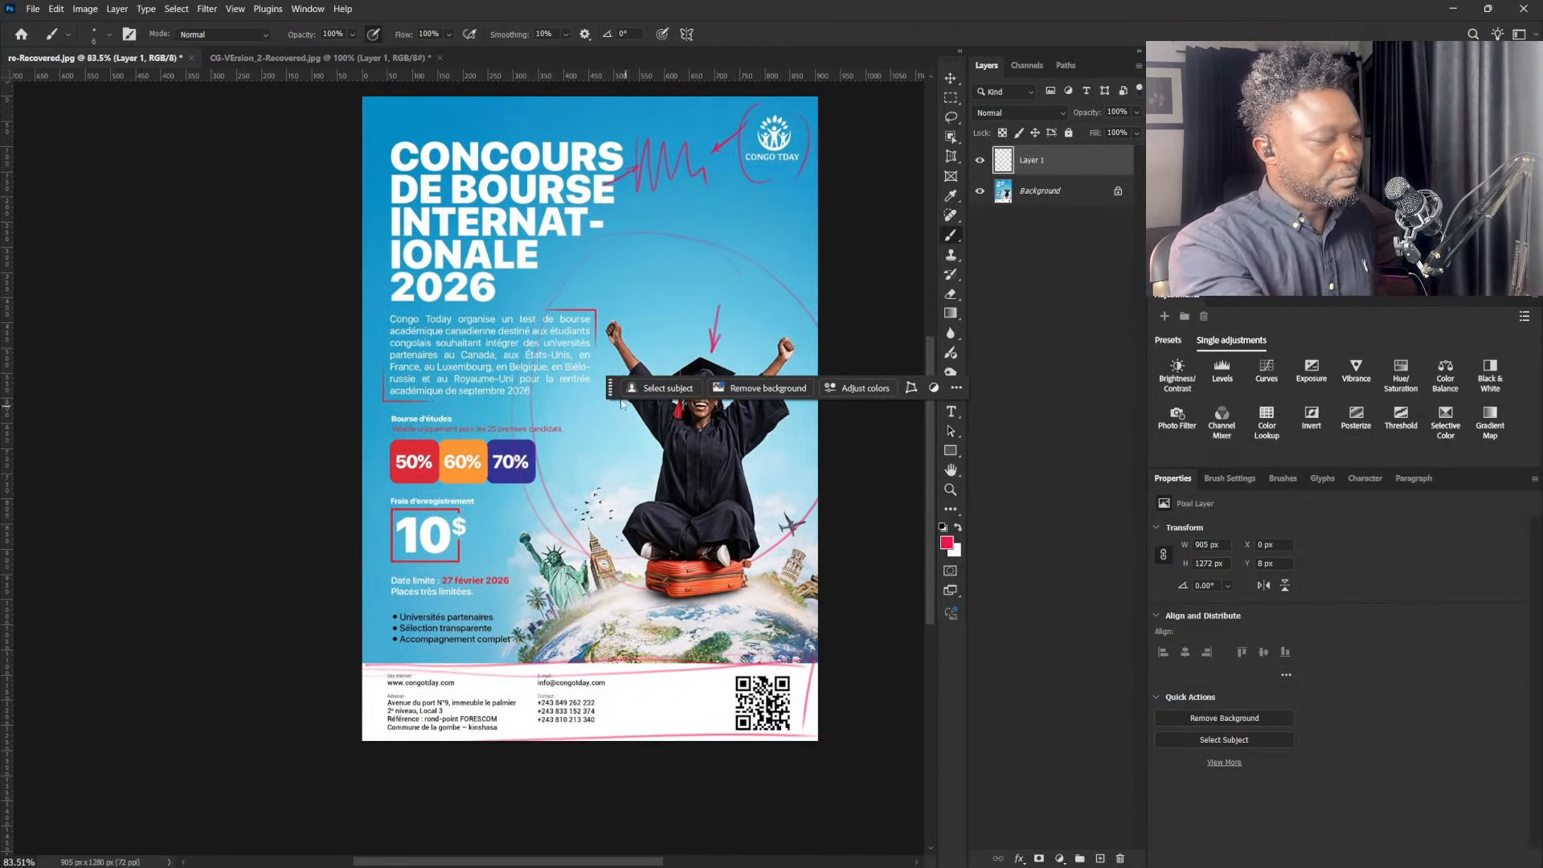
drag(611, 388, 410, 792)
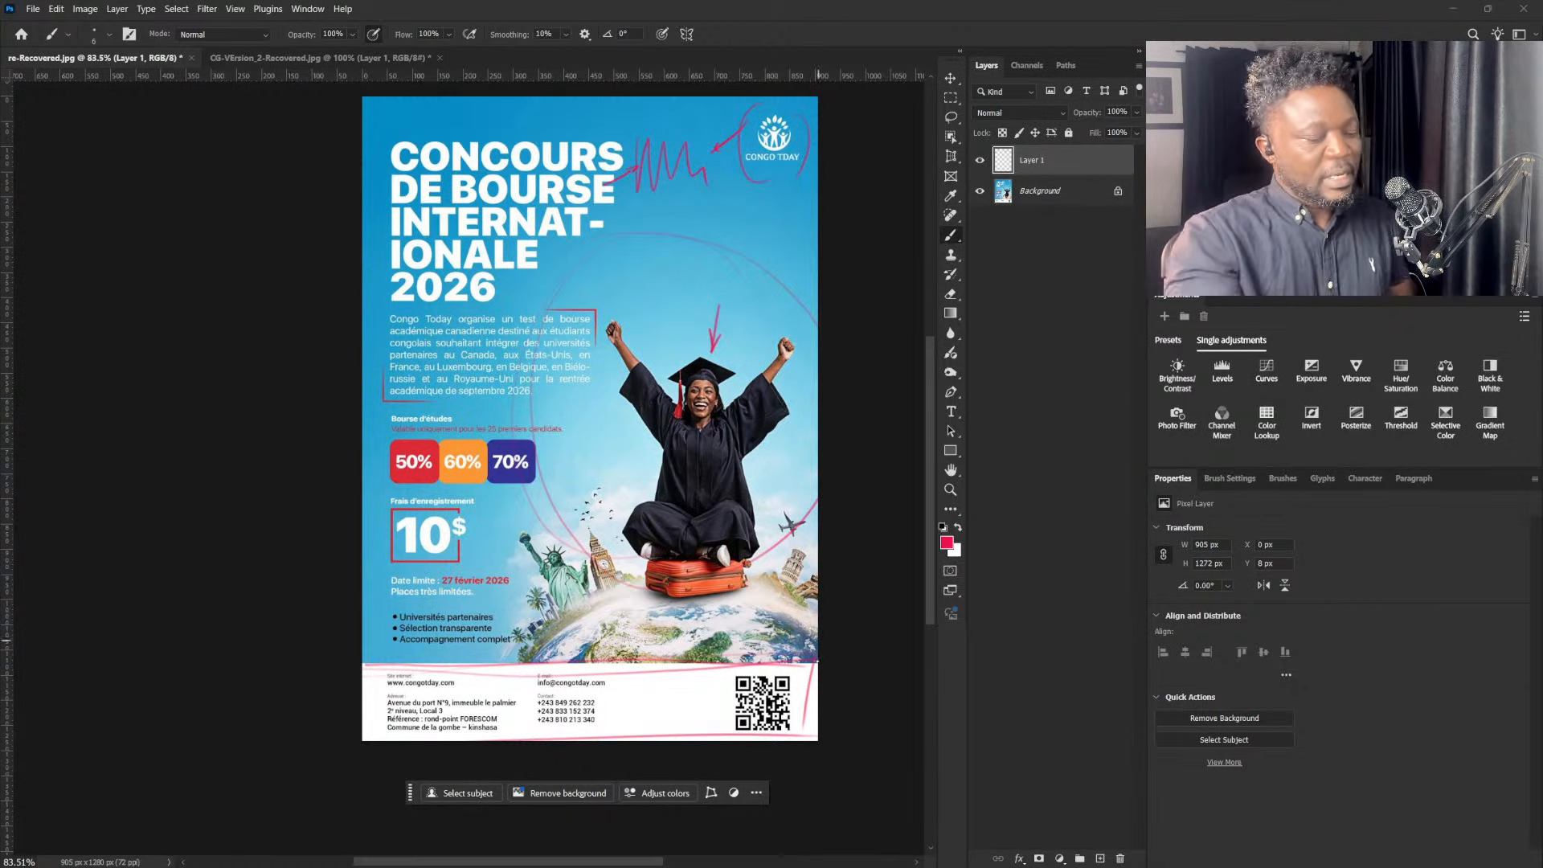
drag(812, 677, 814, 727)
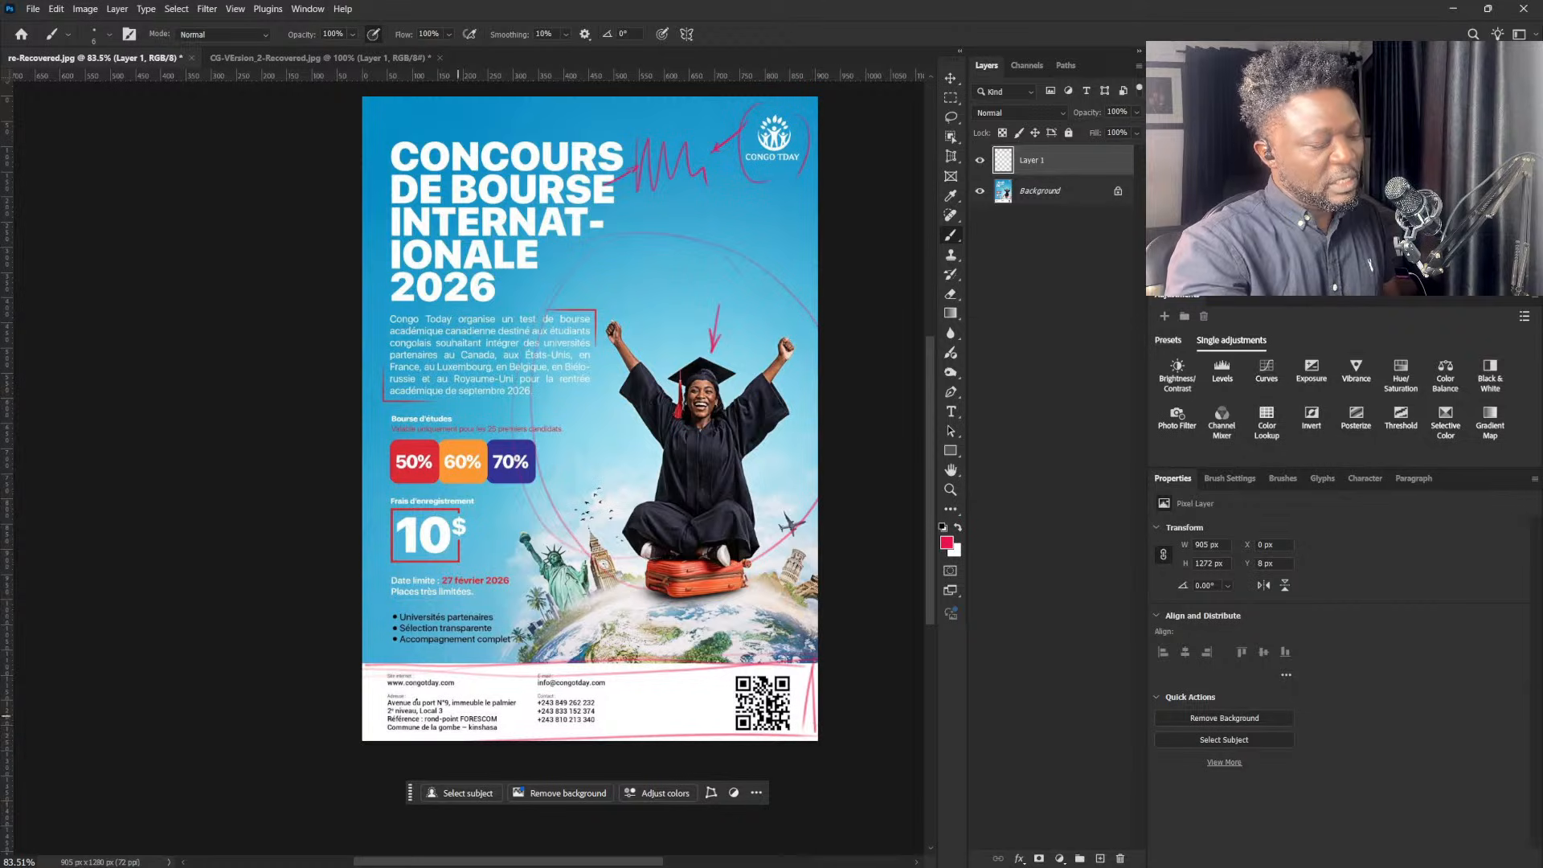
drag(372, 673, 373, 738)
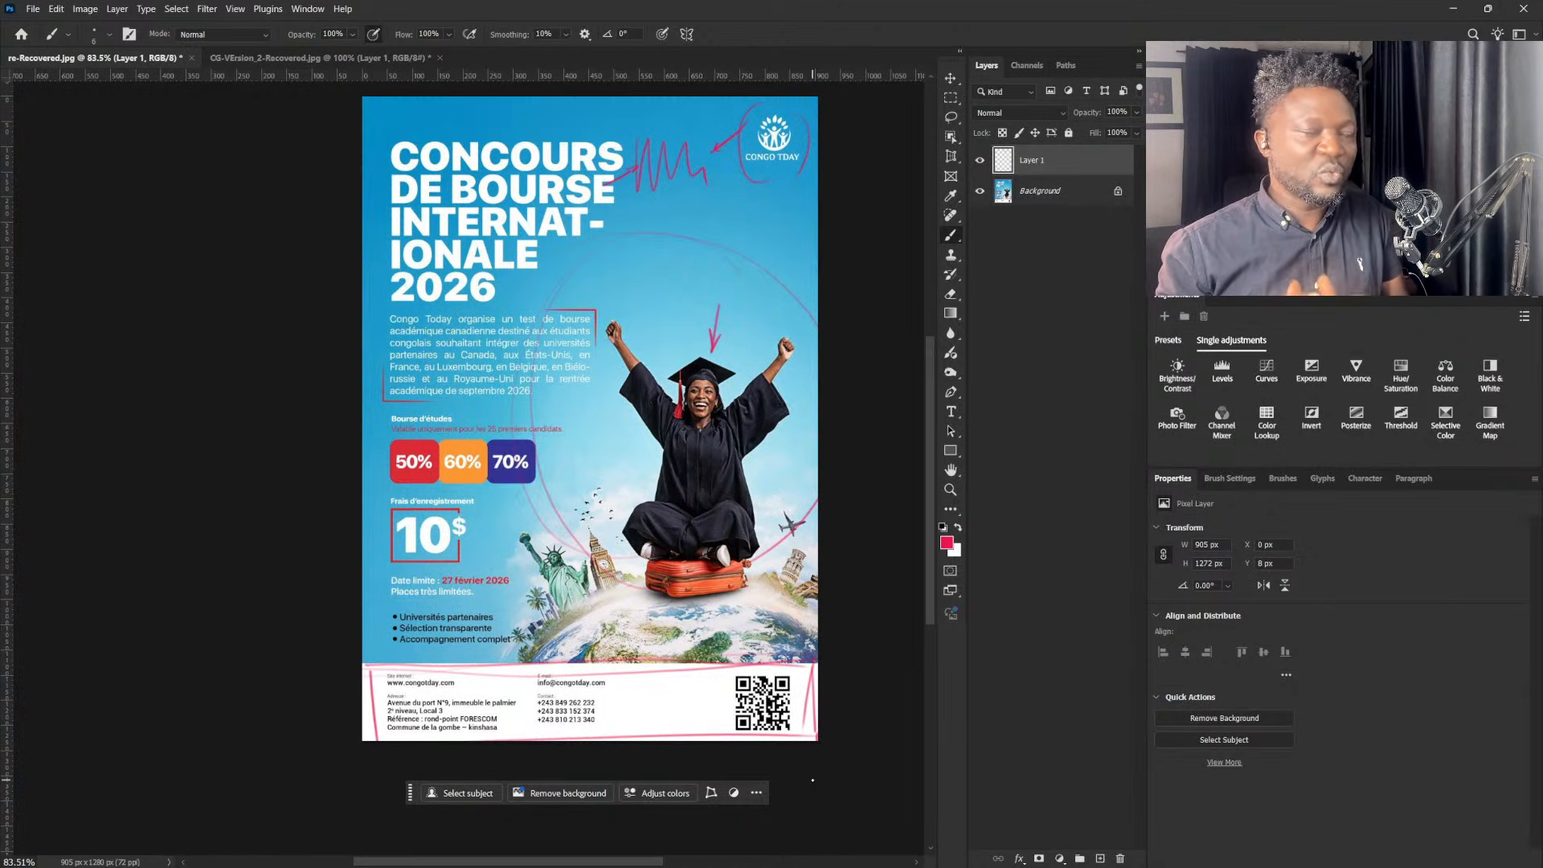
- Hide the Layer 1 annotations and add a new empty layer between Layer 1 and the Background
click(980, 160)
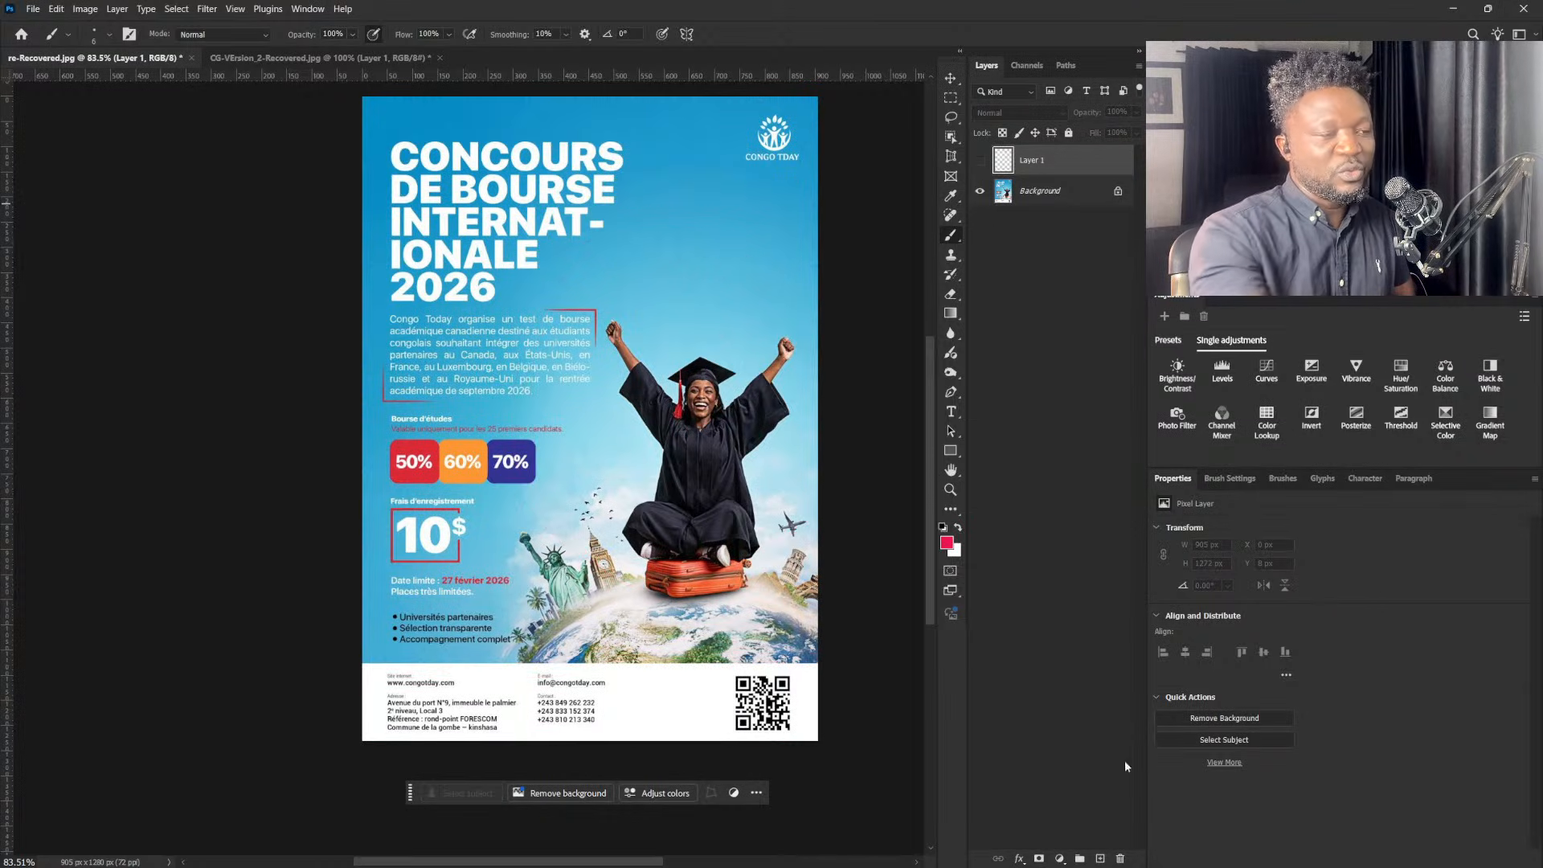
click(1099, 858)
drag(1033, 192, 1037, 161)
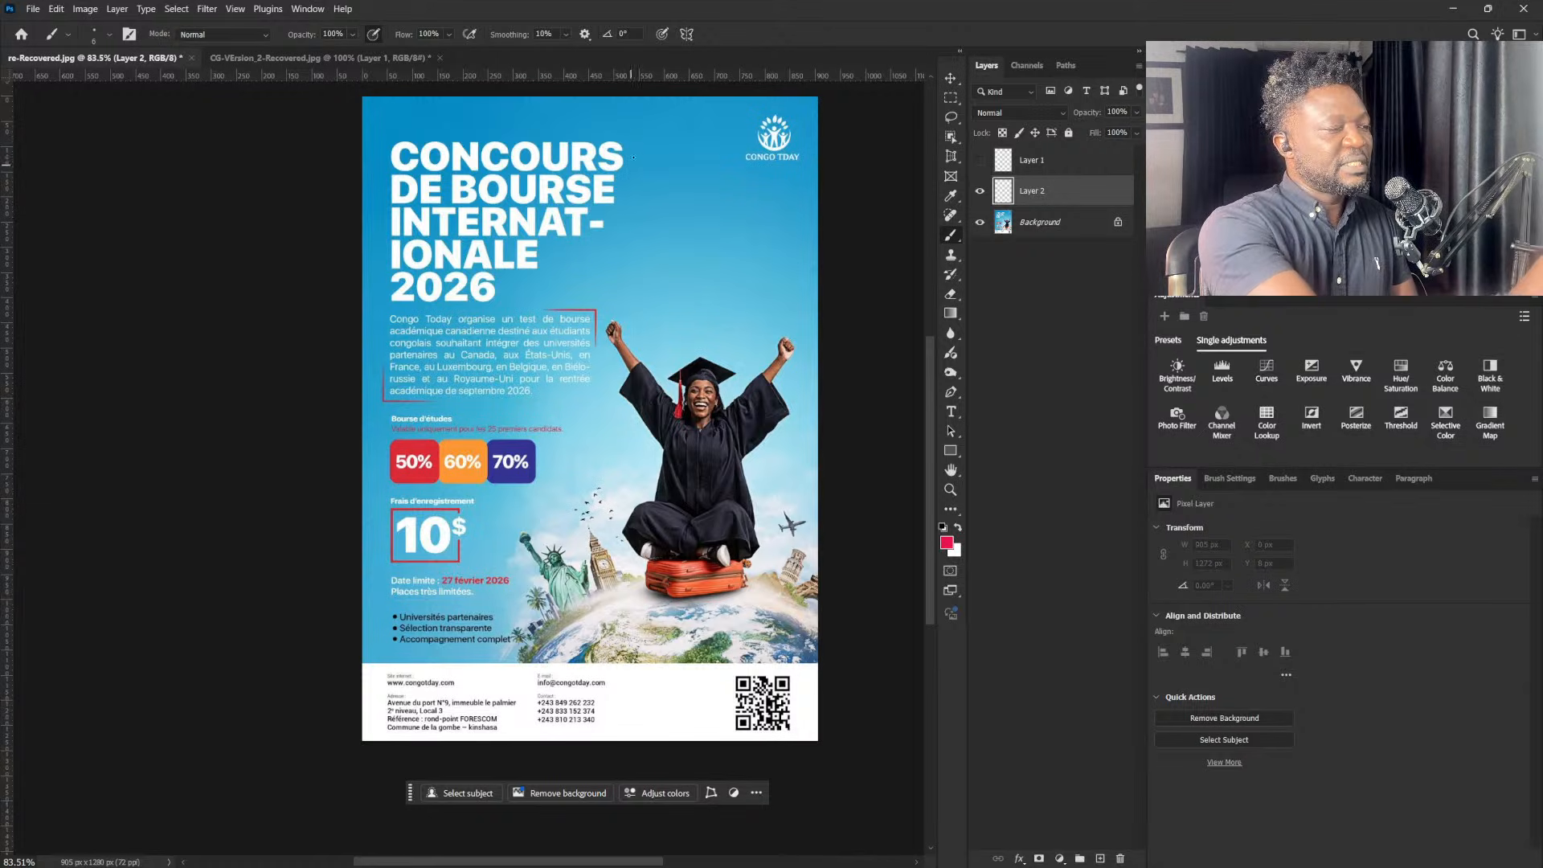
- Draw a slanted stroke beside the title's ragged right edge and a line across each of its five text lines
drag(635, 151, 599, 275)
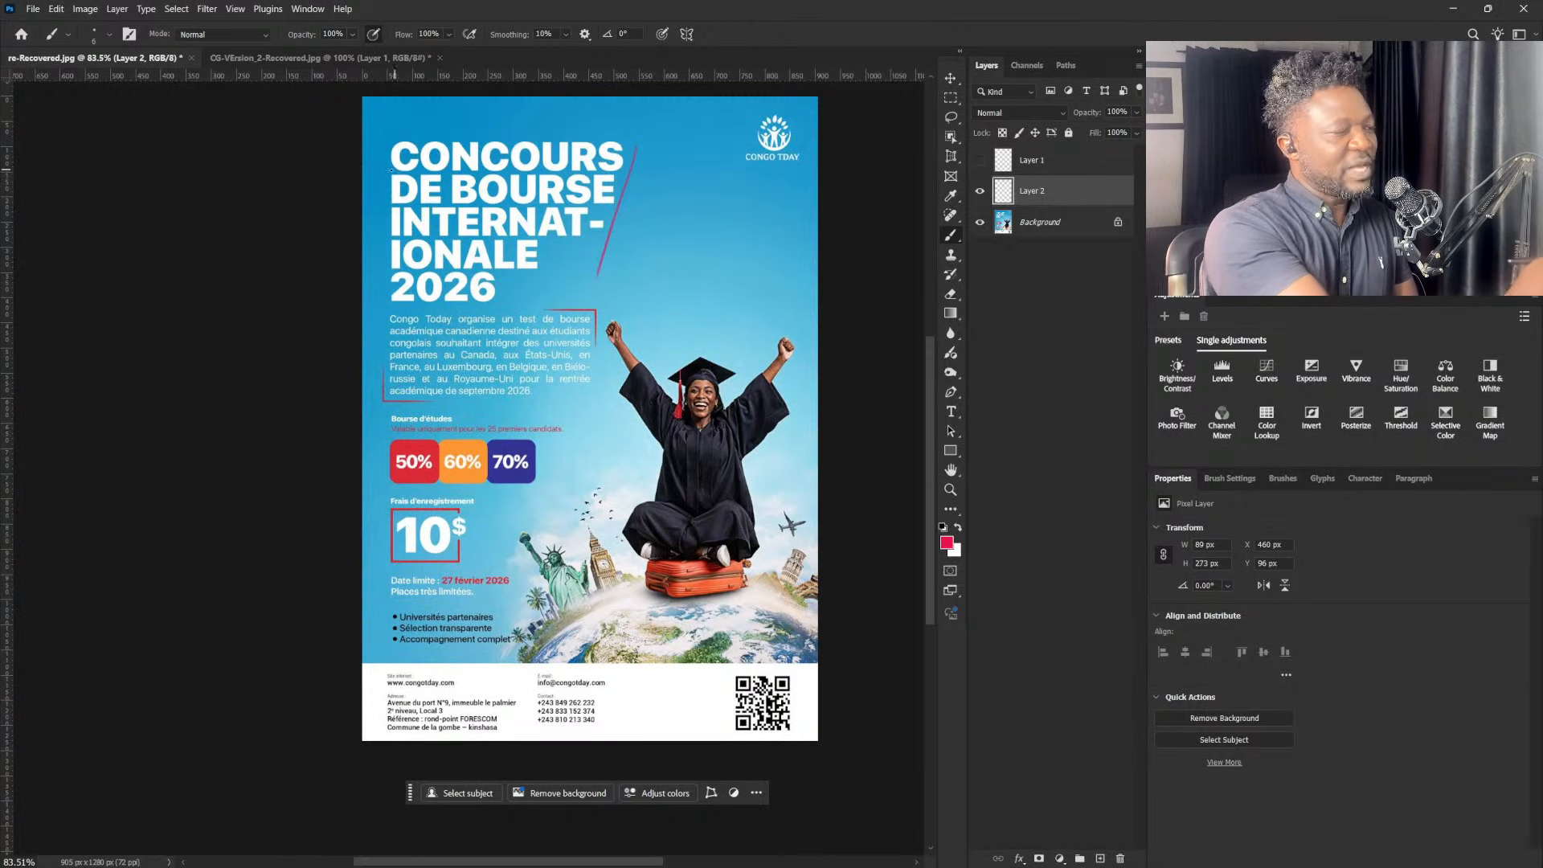
drag(388, 172, 641, 161)
drag(358, 212, 619, 198)
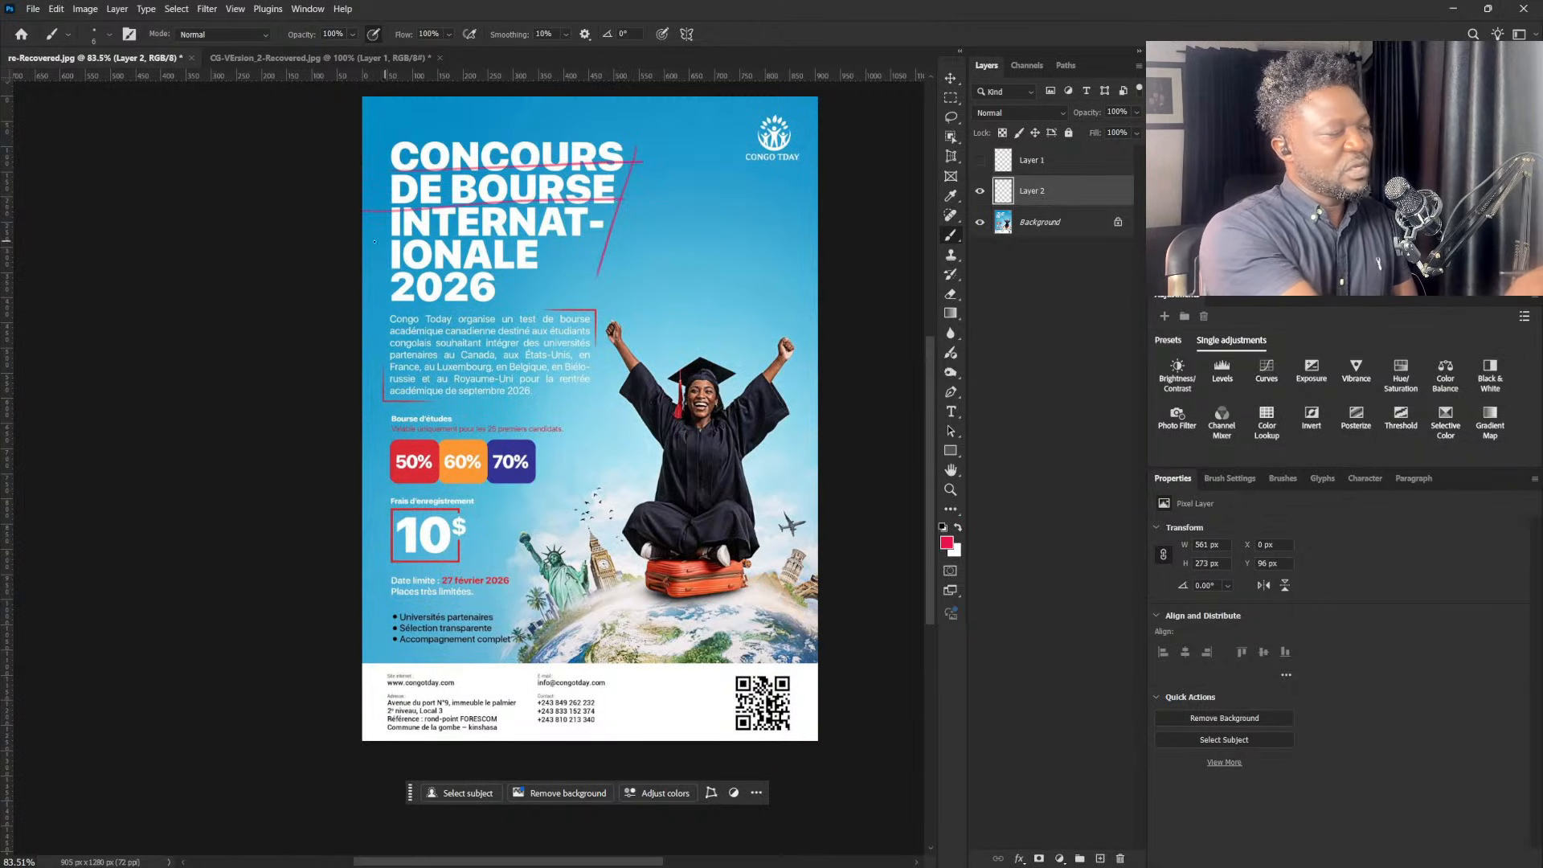
drag(374, 241, 568, 229)
drag(389, 265, 591, 256)
drag(363, 300, 554, 287)
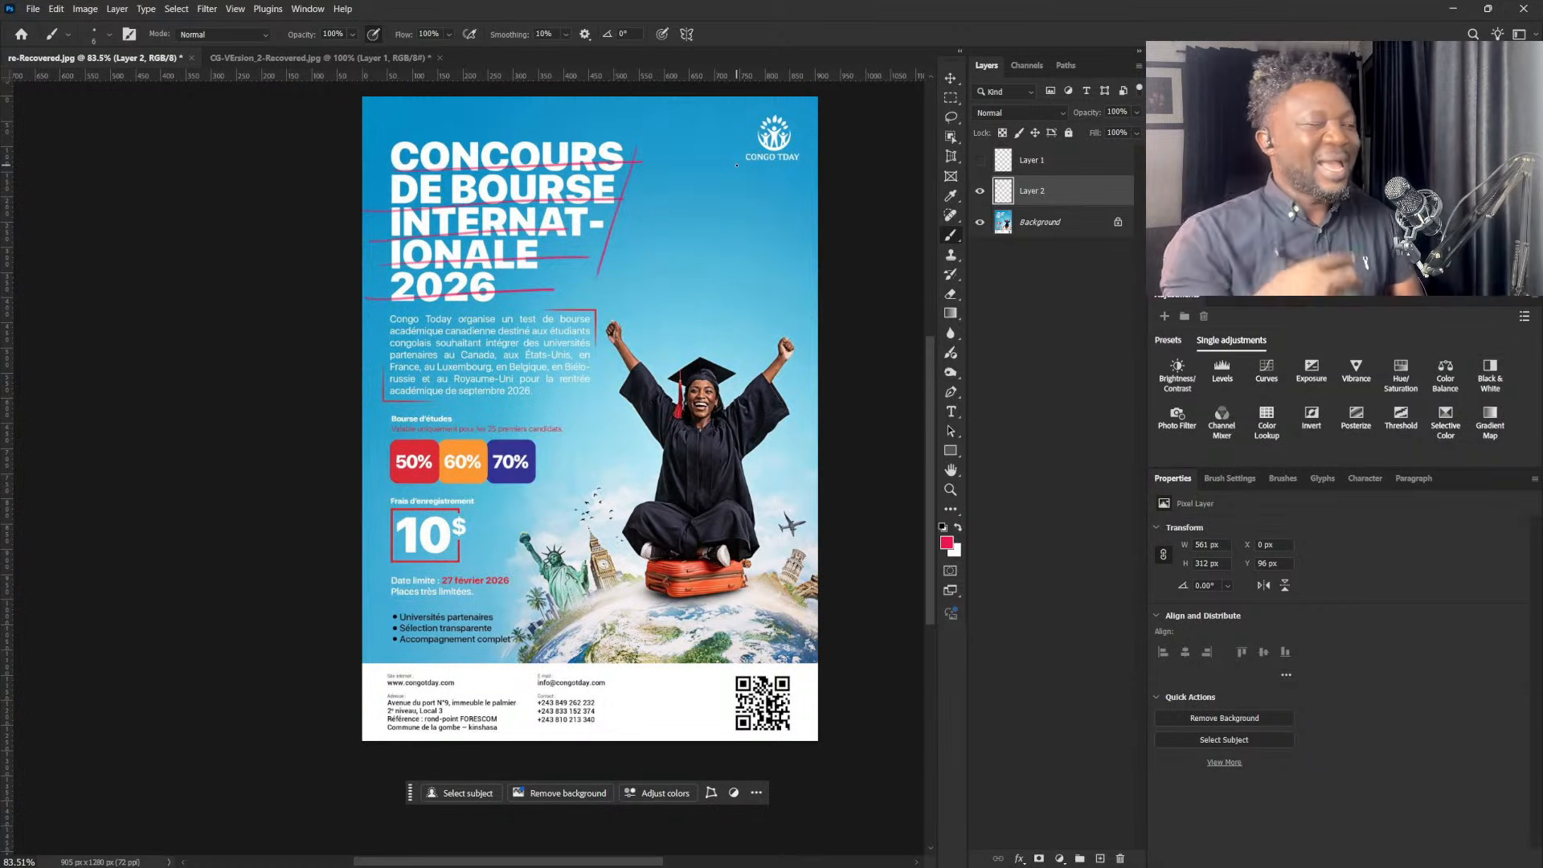
- Handwrite the notes "3 max" and "2 max" in the sky to the right of the title
mouse_move(653, 215)
mouse_down()
mouse_move(669, 246)
mouse_move(726, 193)
mouse_up()
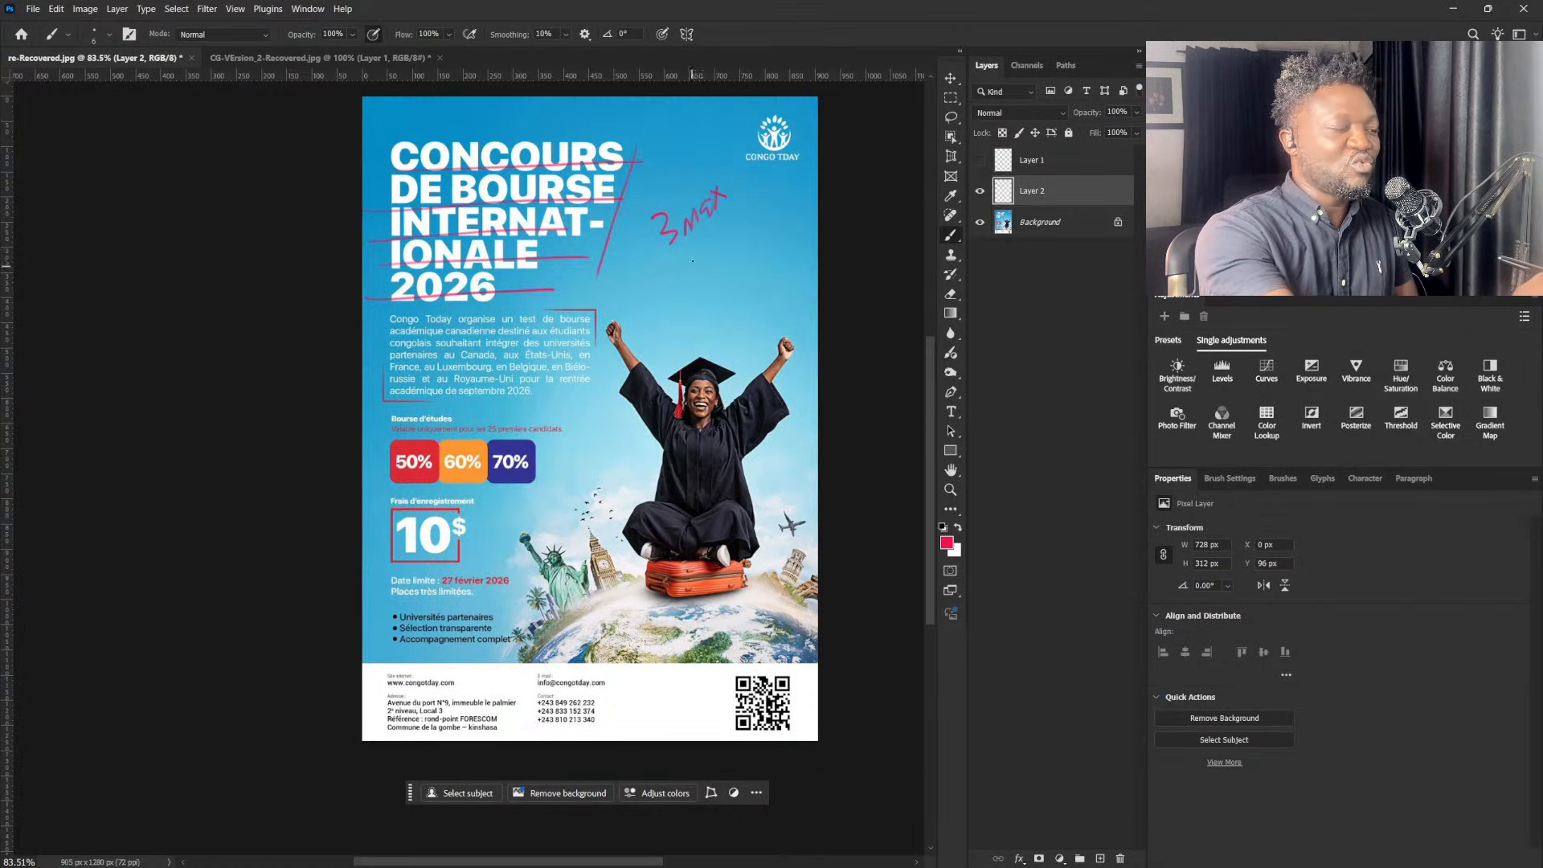
mouse_move(696, 262)
mouse_down()
mouse_move(706, 279)
mouse_move(749, 235)
mouse_up()
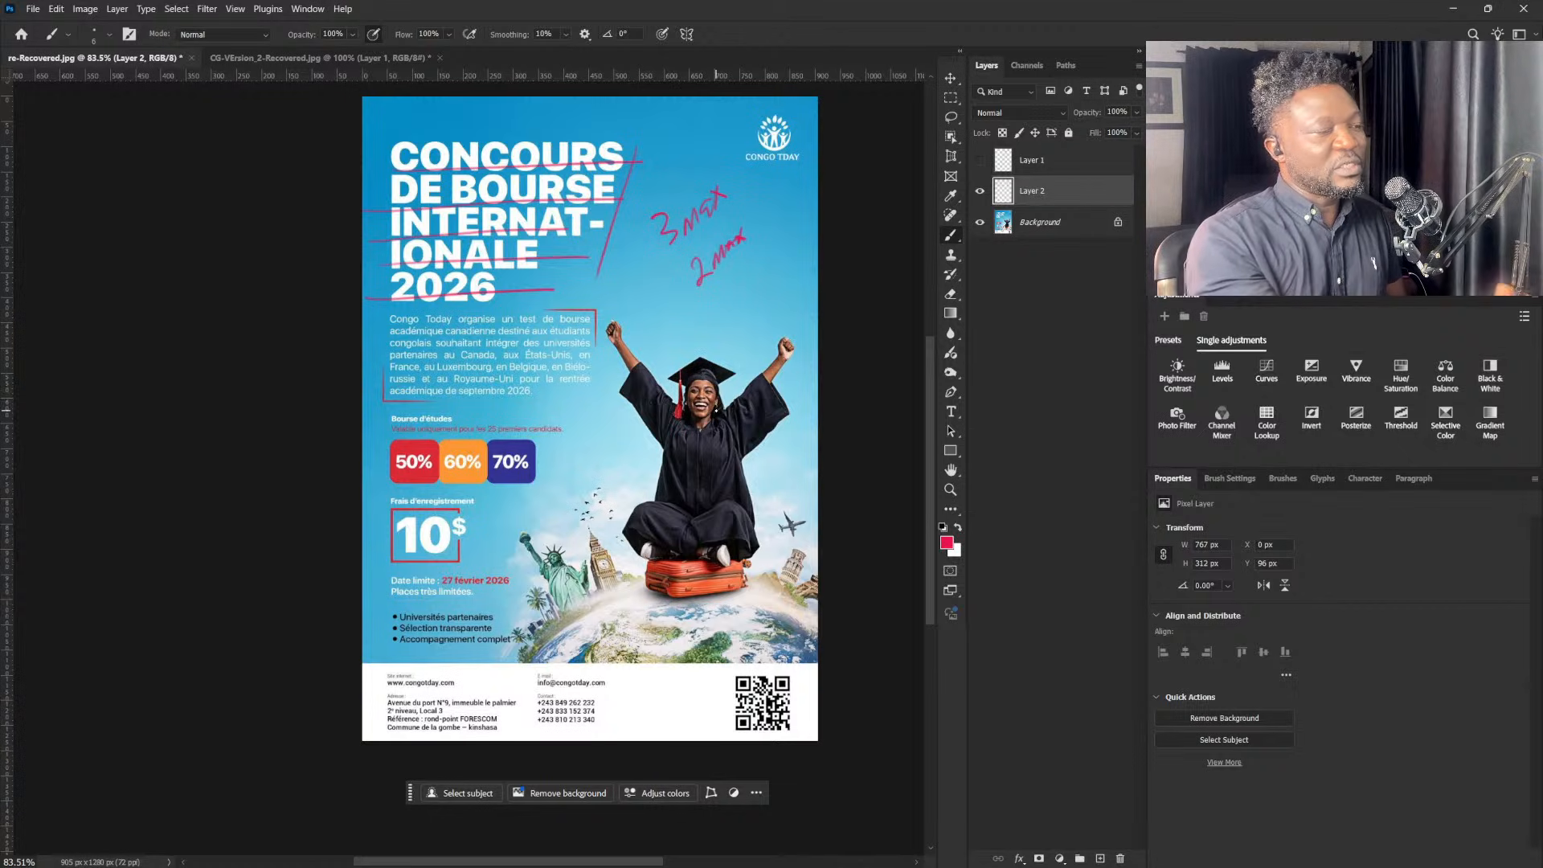
- Hide the Layer 2 annotations and add a new empty layer directly above the Background
click(980, 190)
click(1043, 225)
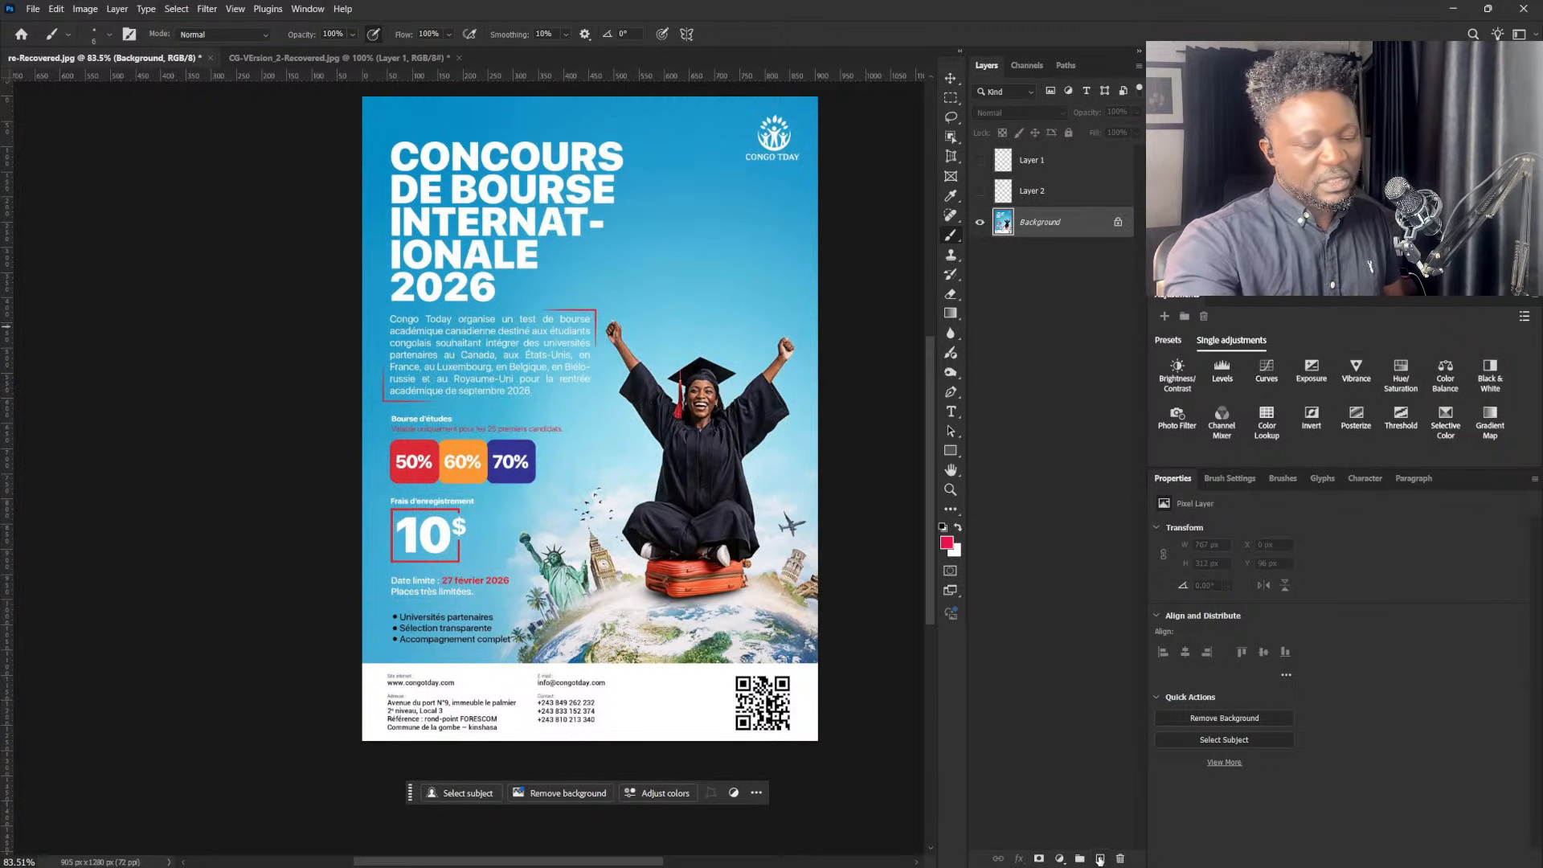
click(1101, 859)
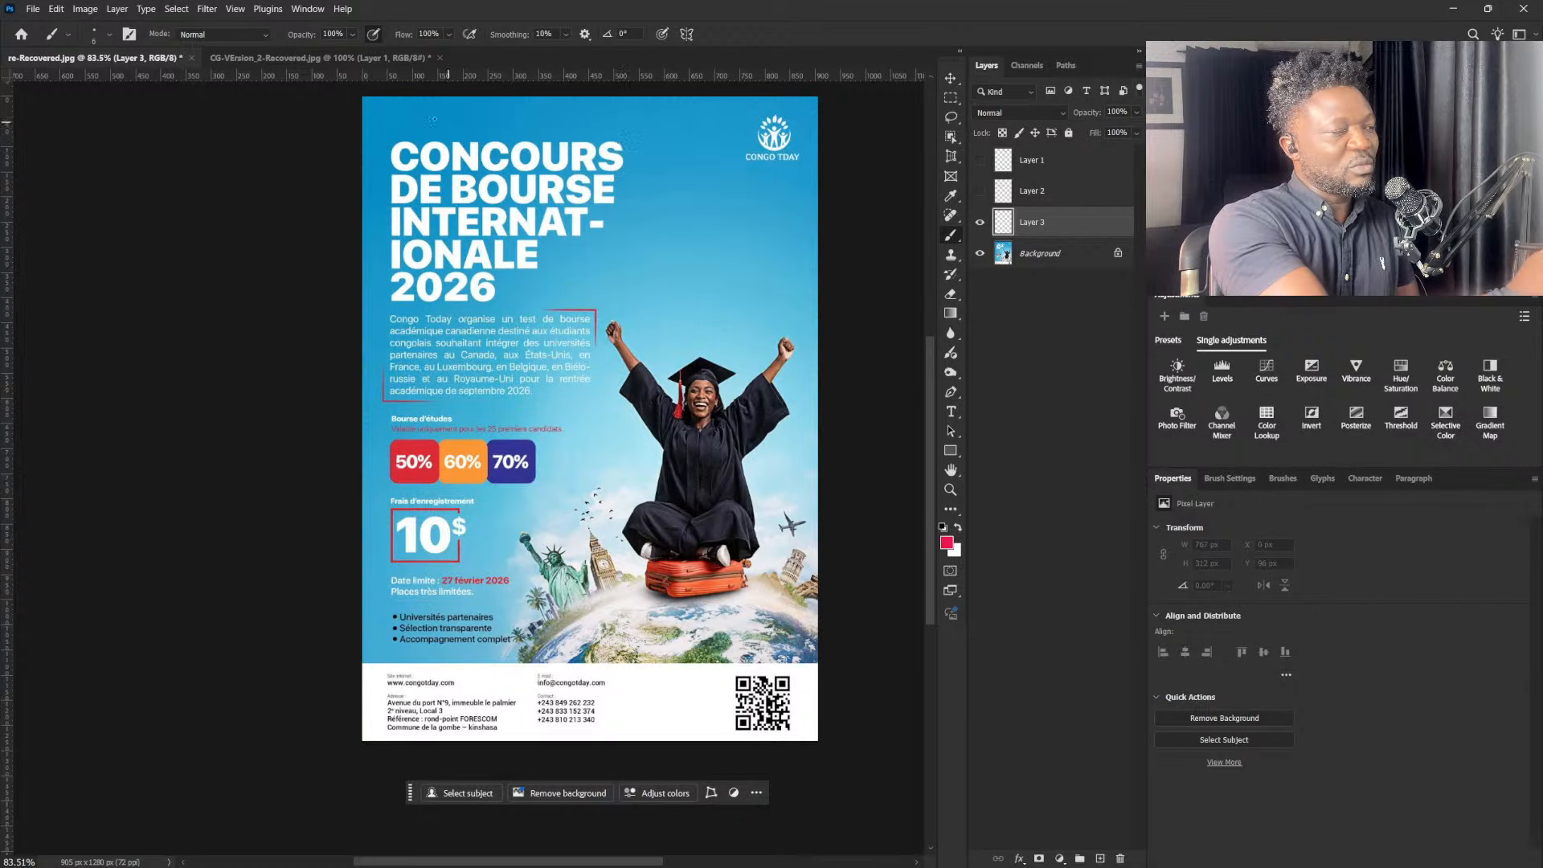
- Draw a loose red outline around the five-line title, with lines above it and between it and the intro paragraph
drag(400, 122, 386, 277)
drag(633, 145, 555, 298)
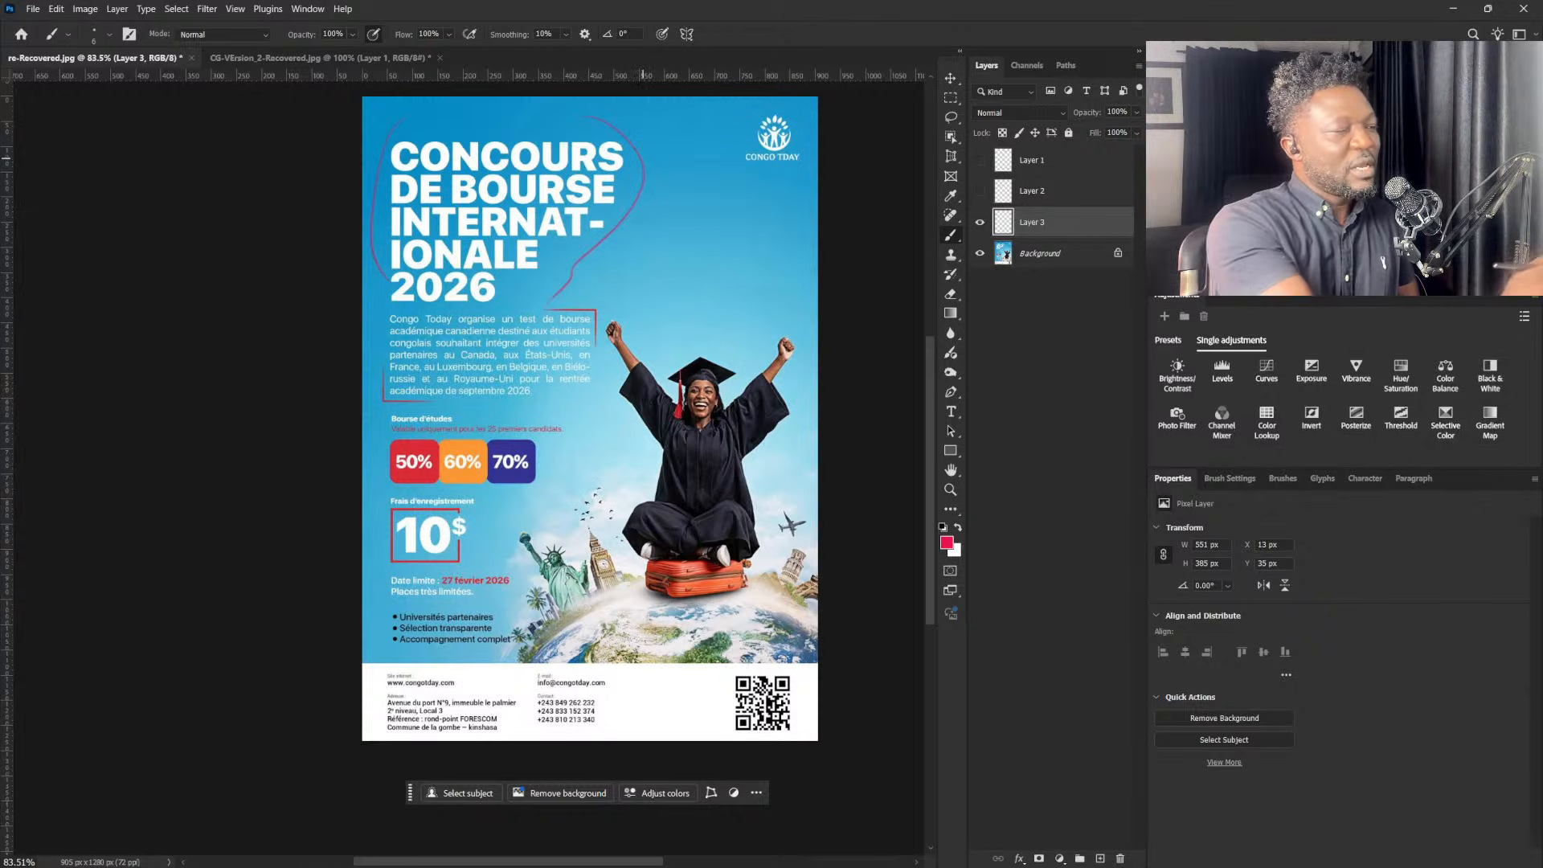
drag(361, 136, 567, 129)
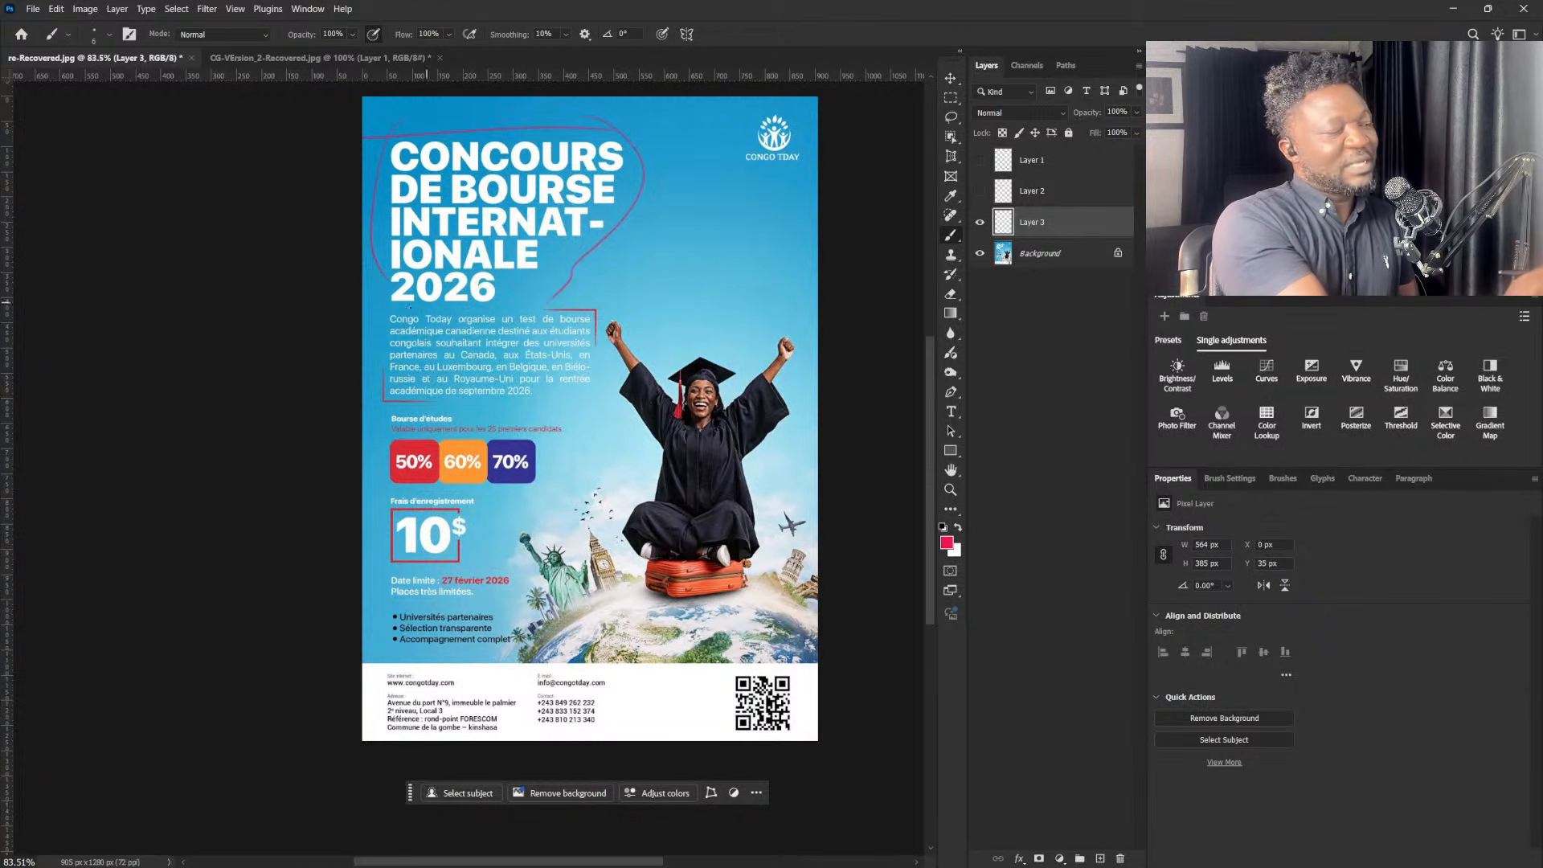
drag(408, 307, 574, 305)
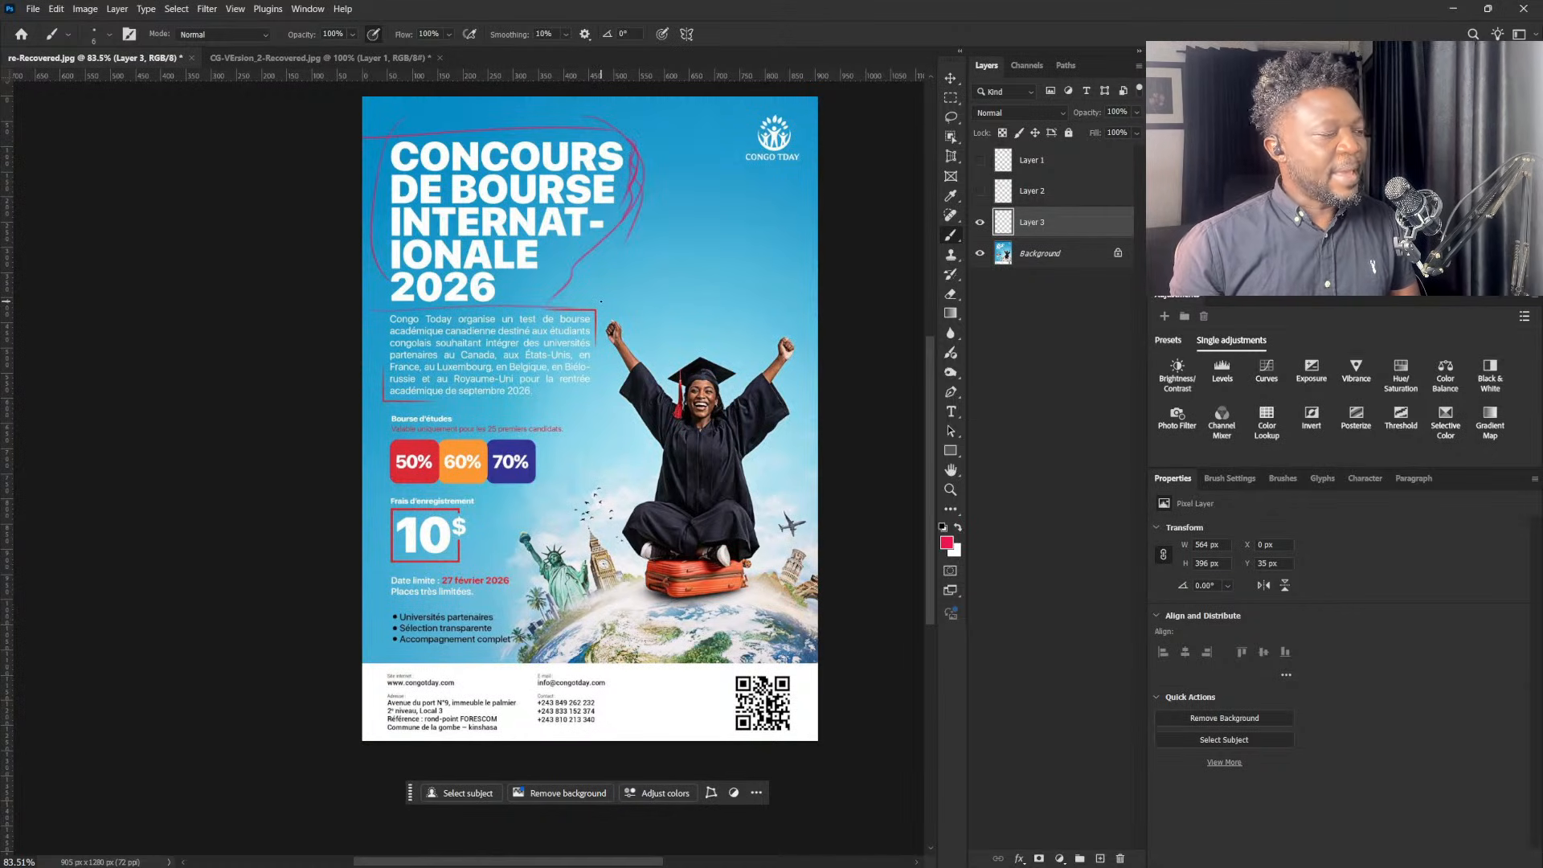
- Hide the Layer 3 annotations and add a new empty layer directly above the Background
click(980, 222)
click(1061, 253)
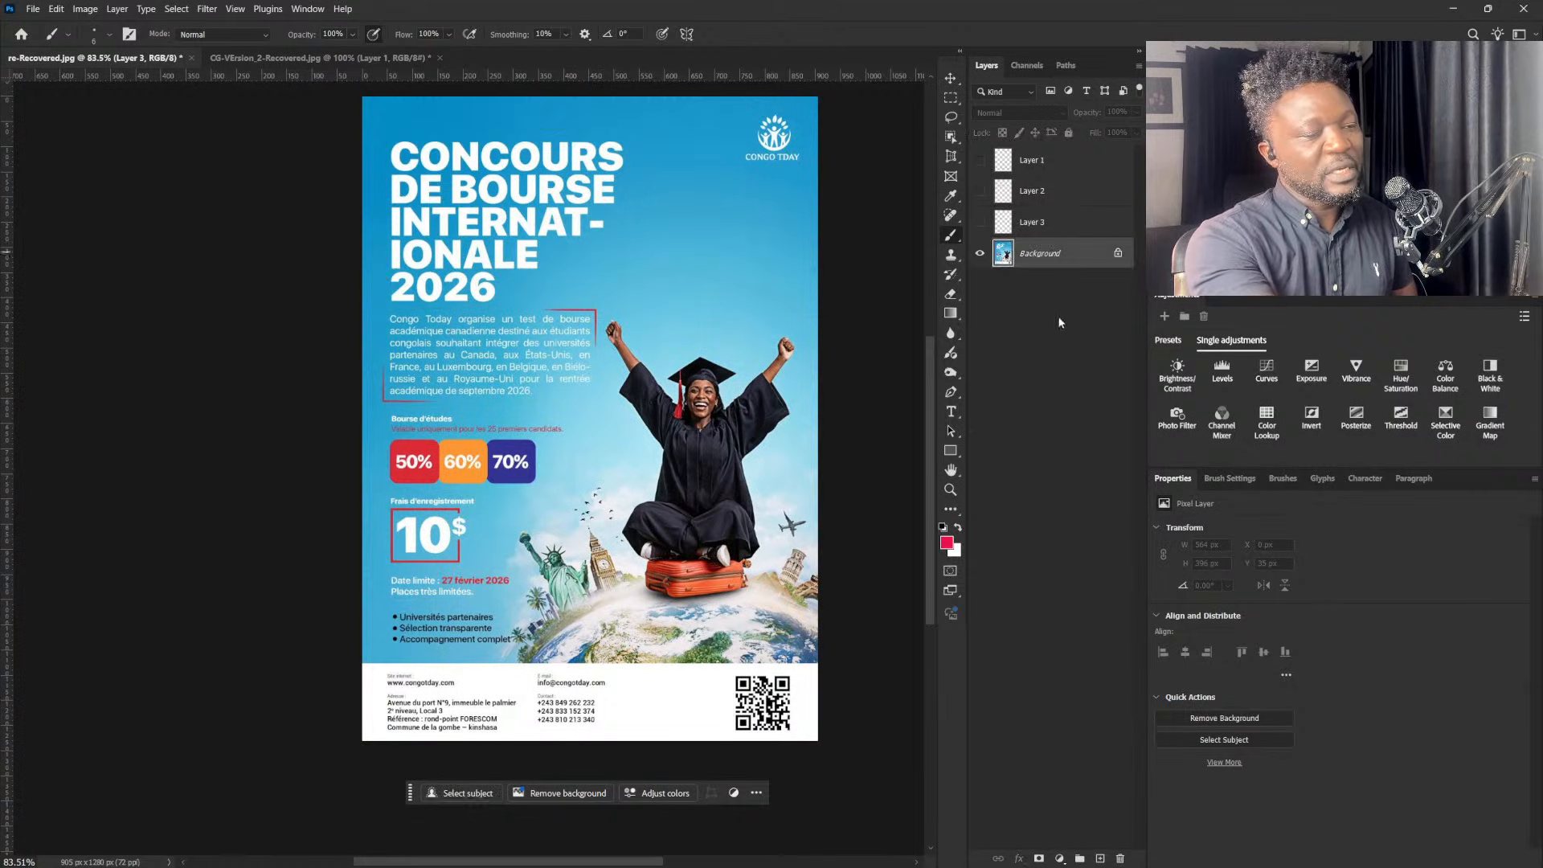
click(1100, 859)
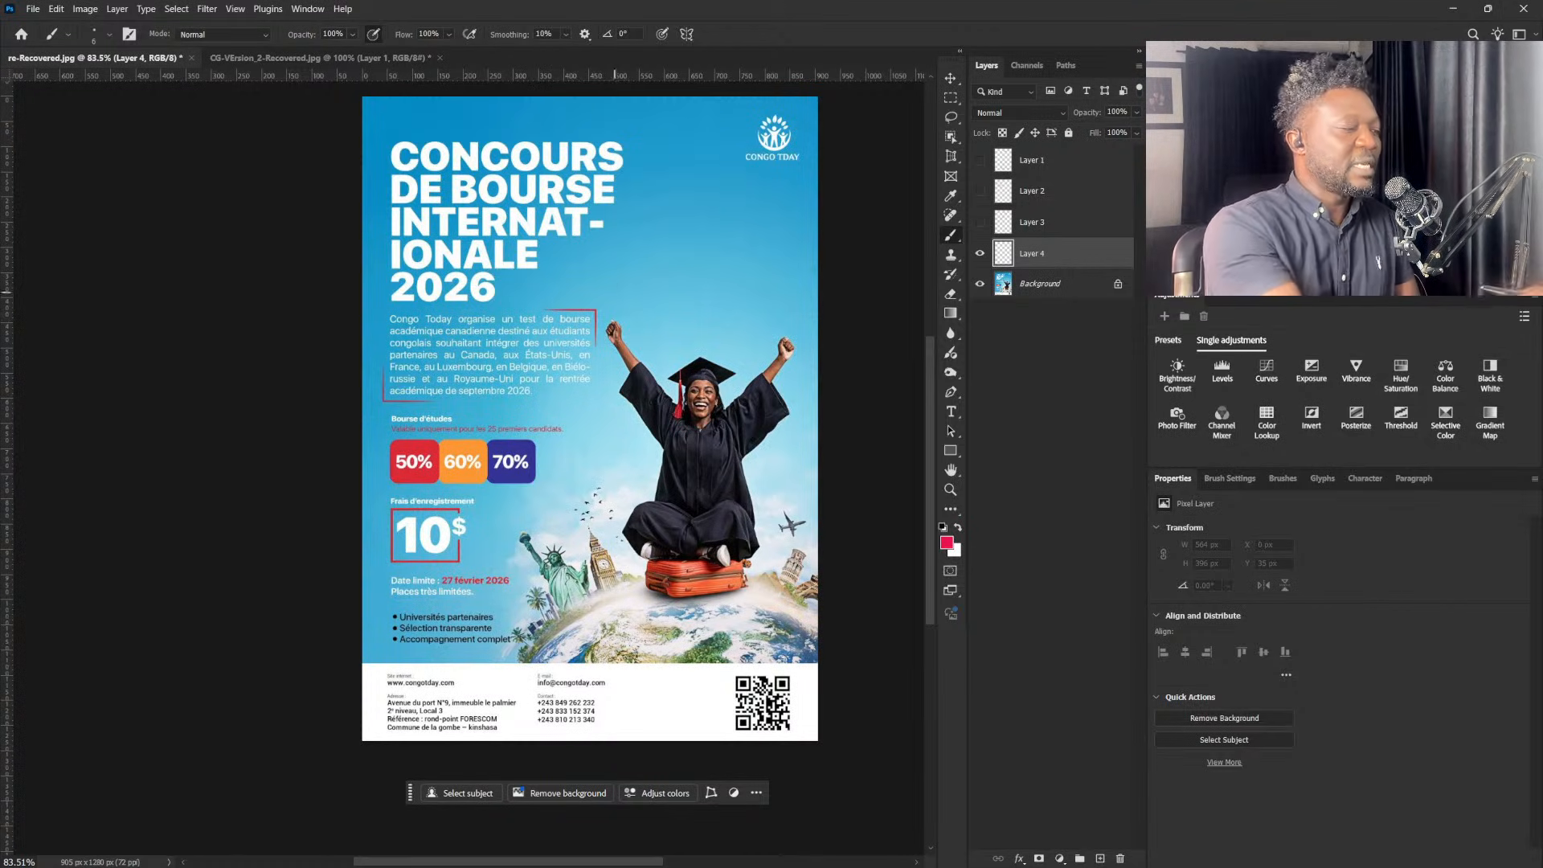
- Frame the whole text column from title to bullet list with red strokes, plus a line above "Bourse d'études"
drag(390, 182, 380, 331)
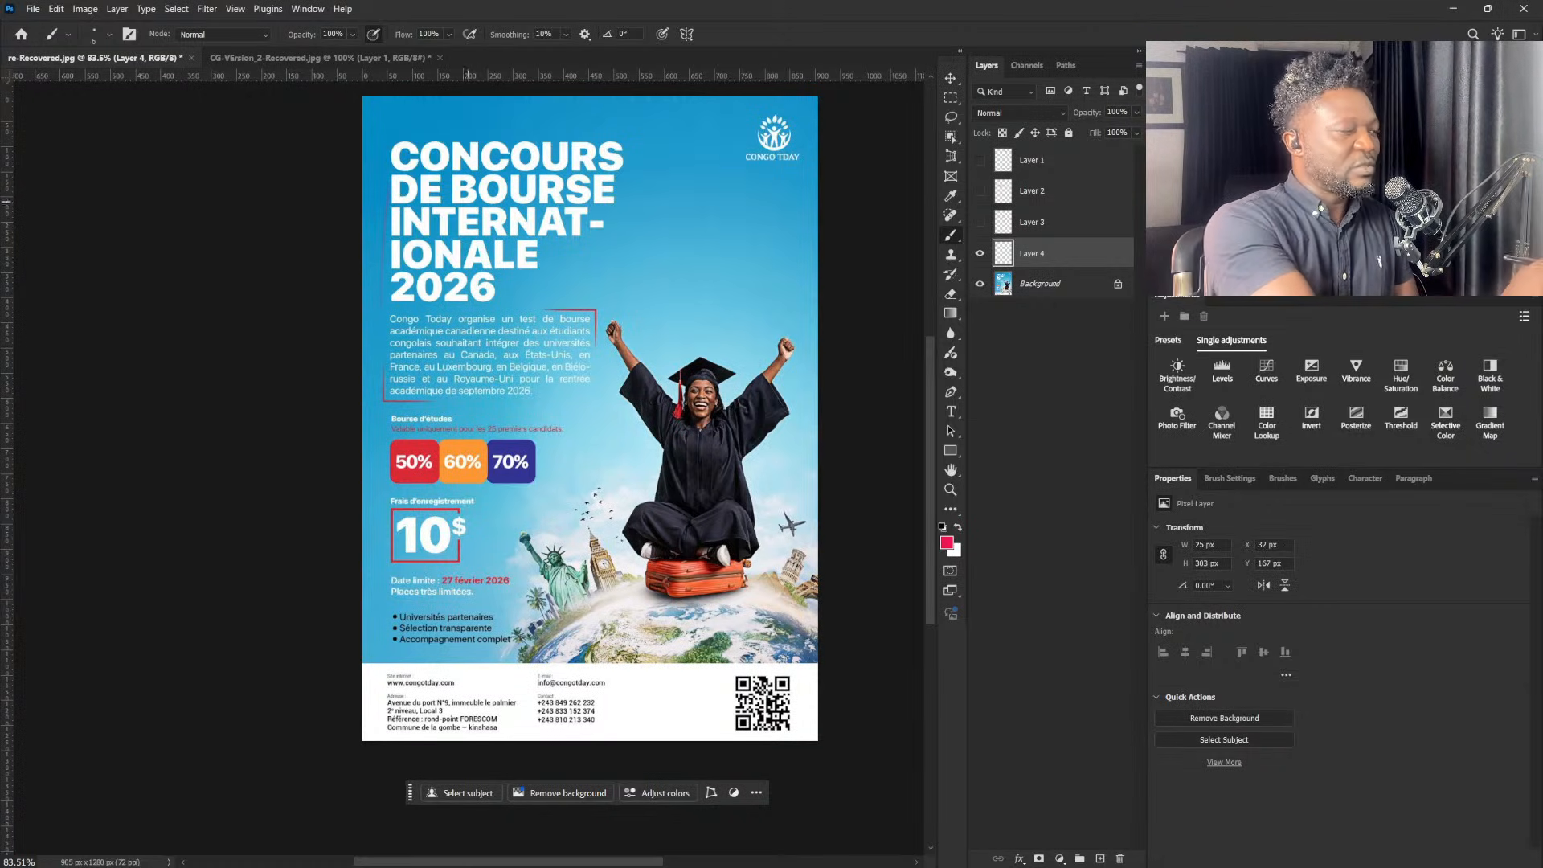
drag(638, 158, 591, 539)
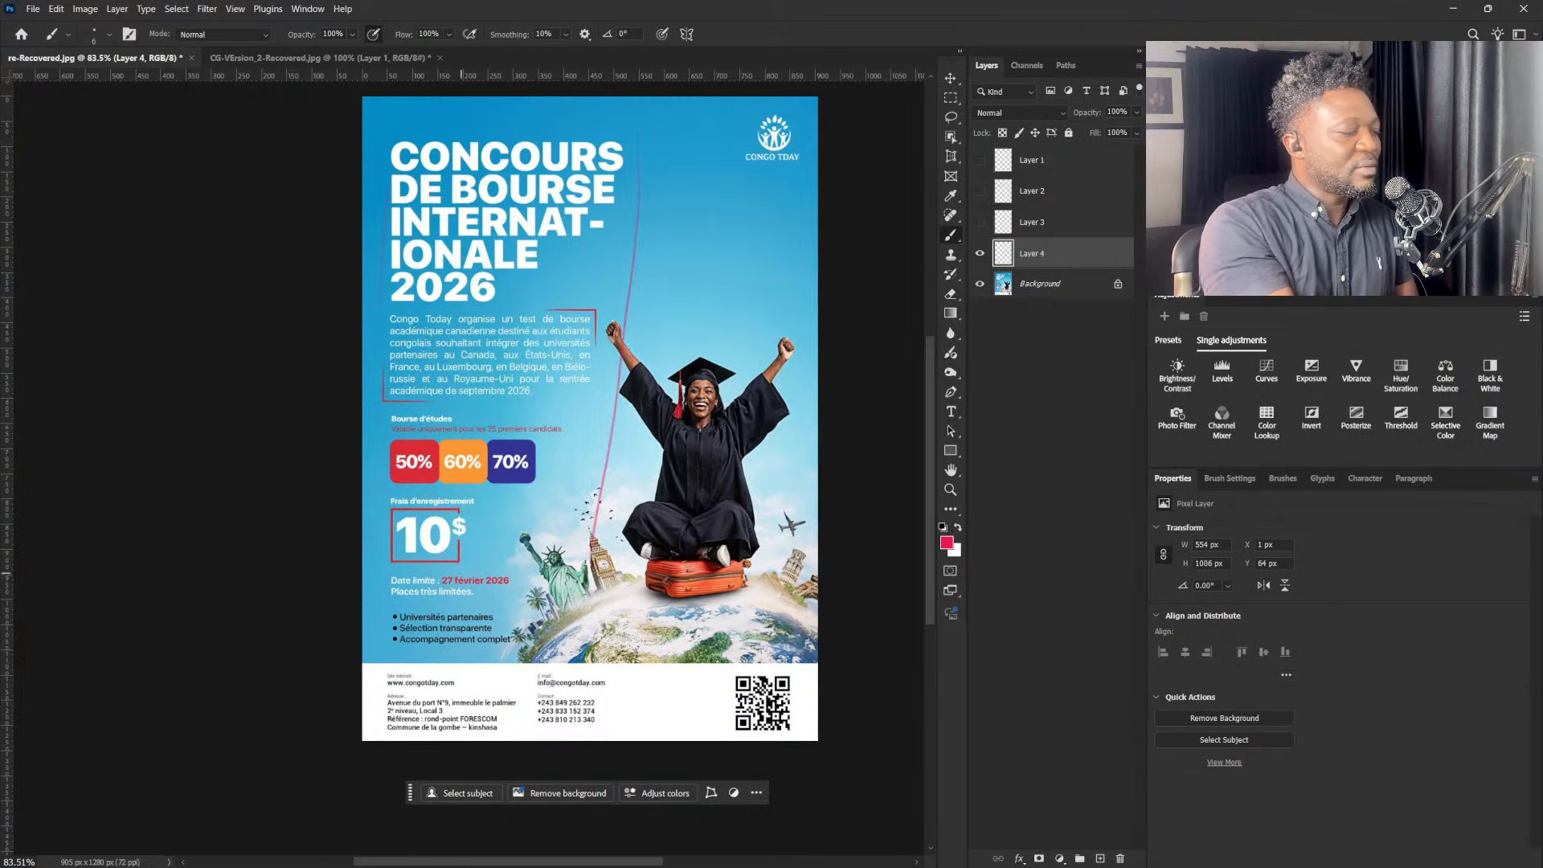
drag(366, 416, 487, 410)
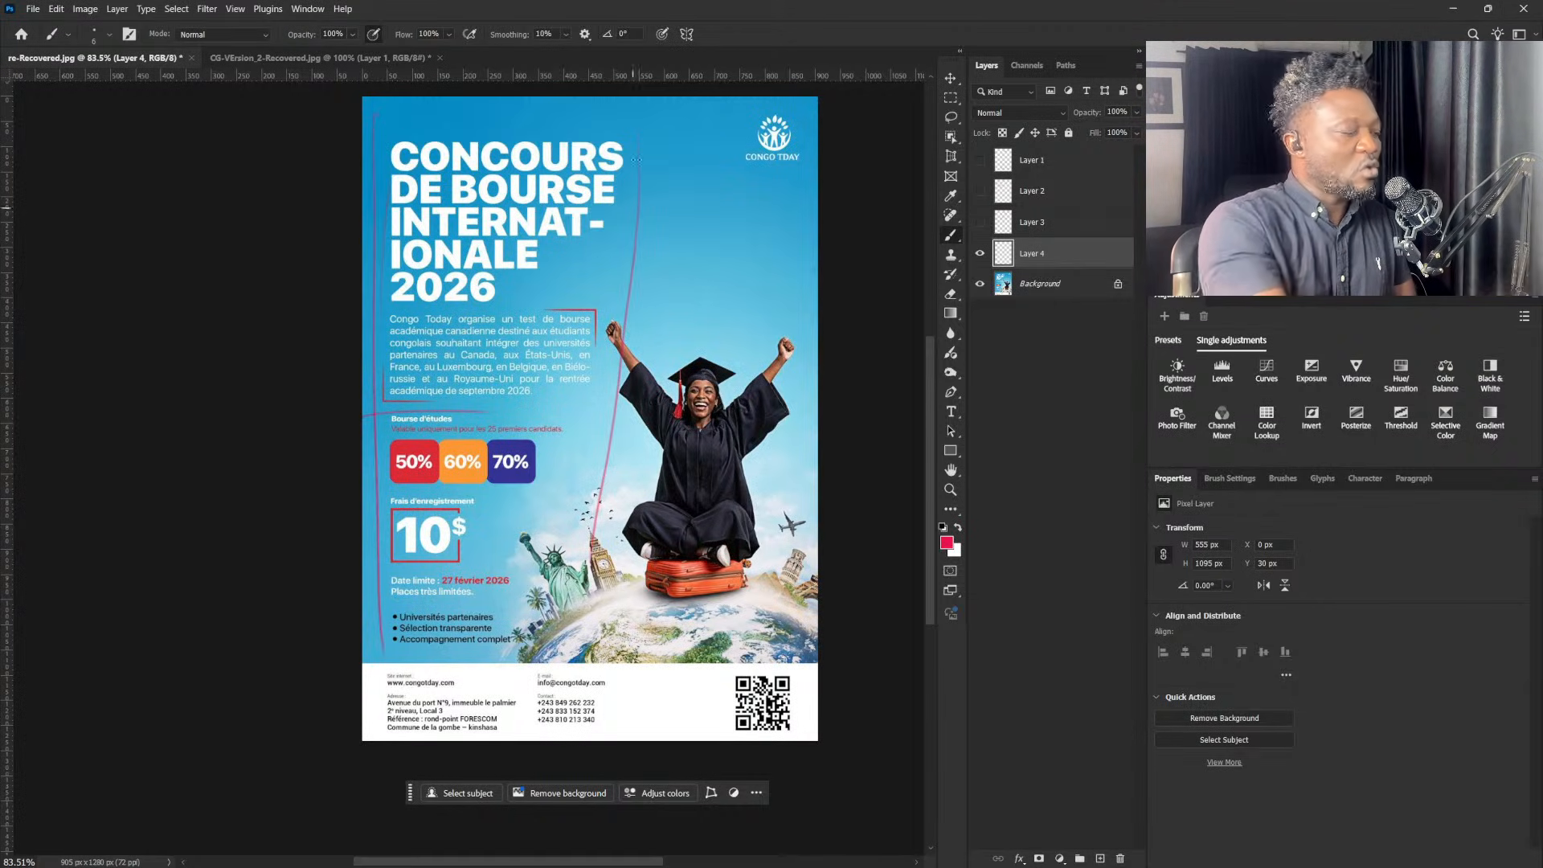
drag(629, 114, 603, 665)
drag(363, 652, 577, 643)
drag(373, 135, 624, 130)
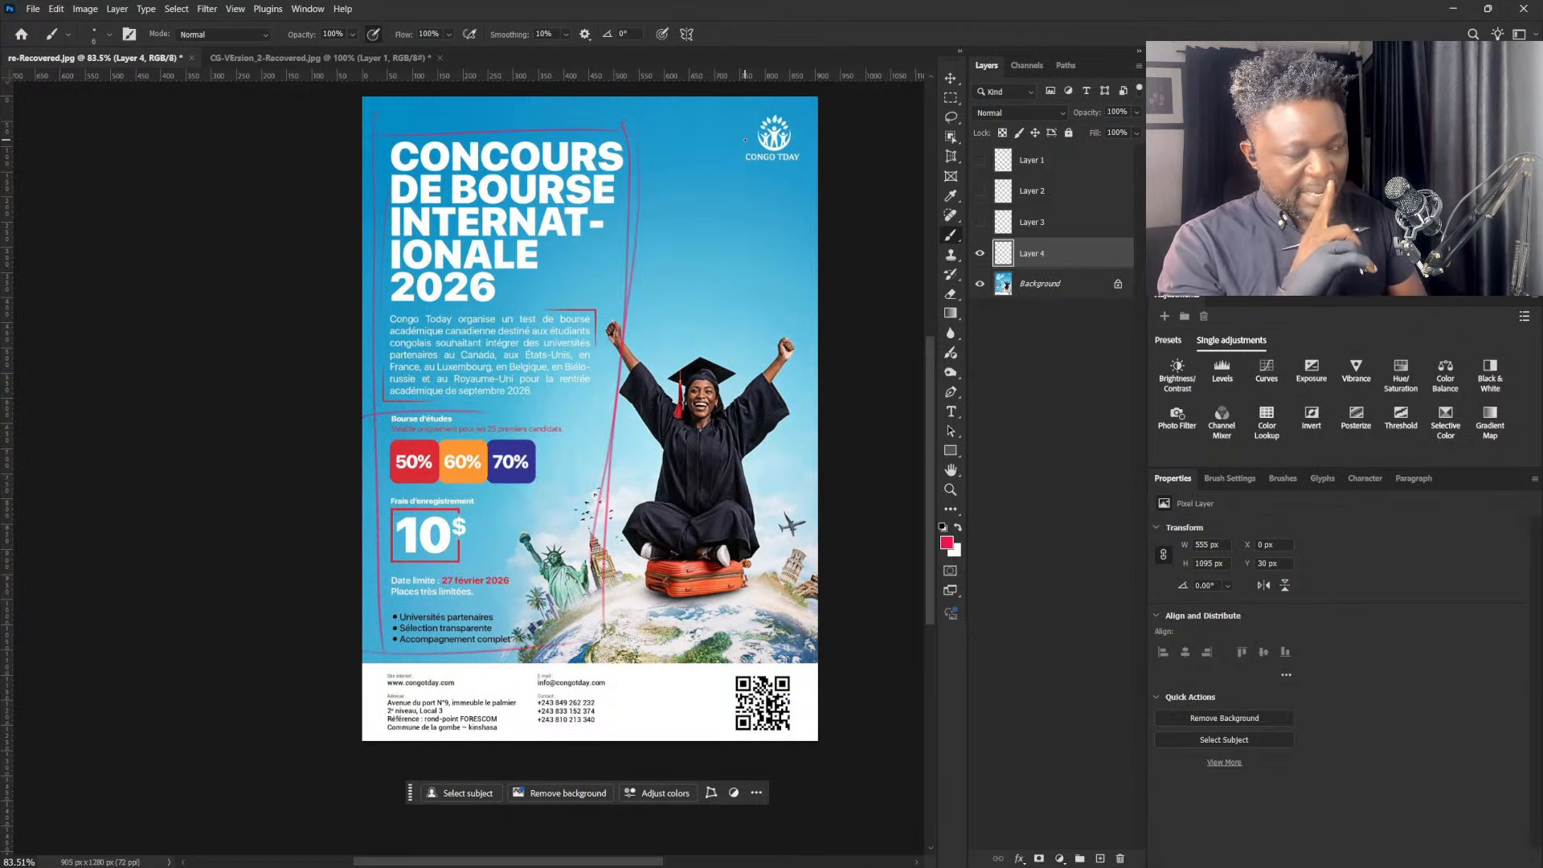
- Hide the Layer 4 annotations and add a new empty layer directly above the Background
click(980, 254)
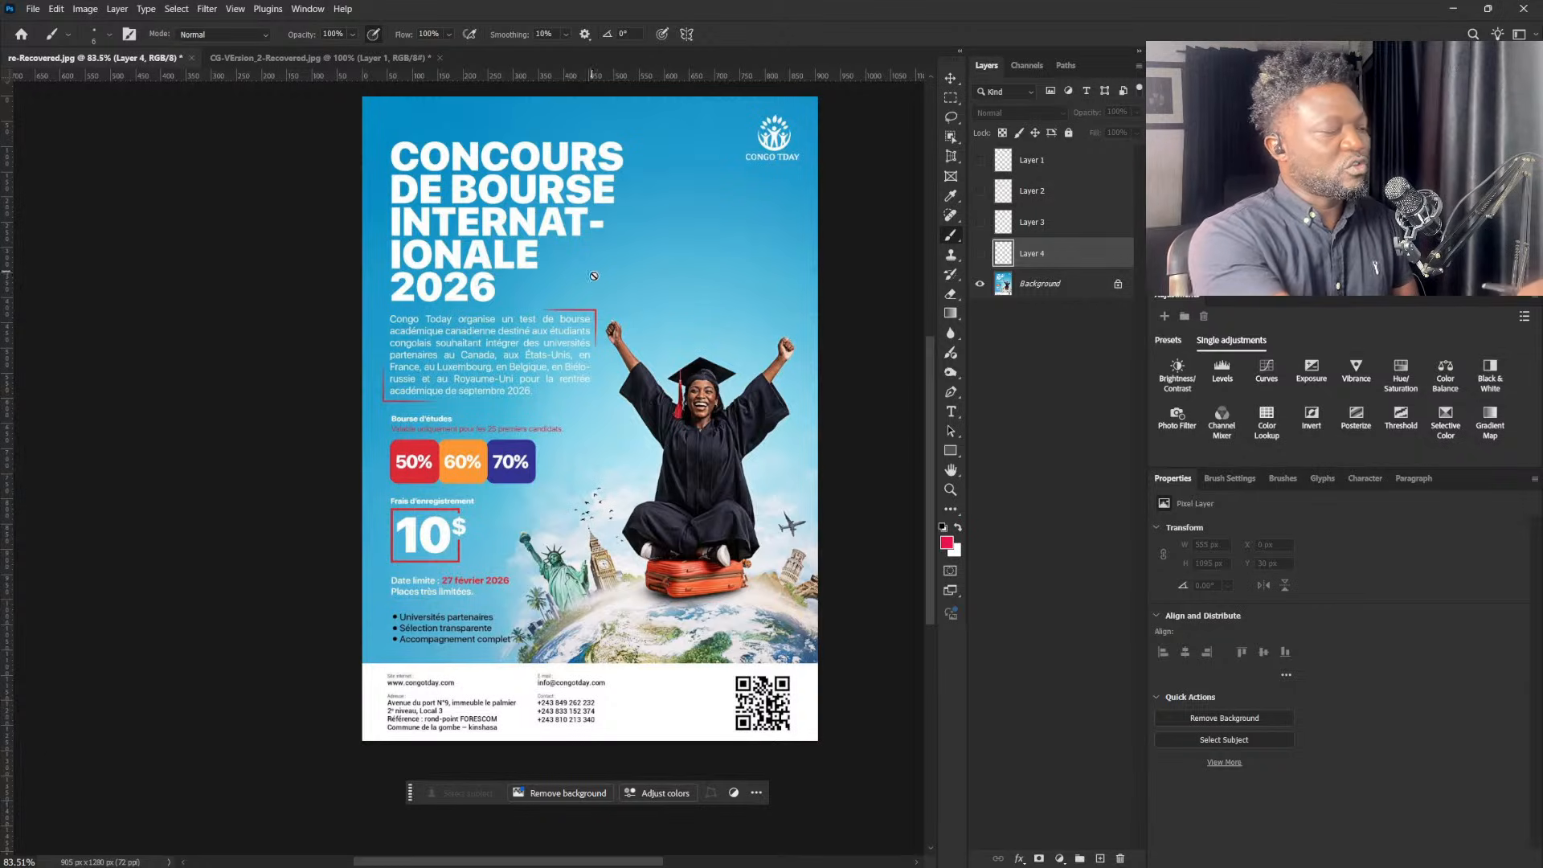
click(1044, 283)
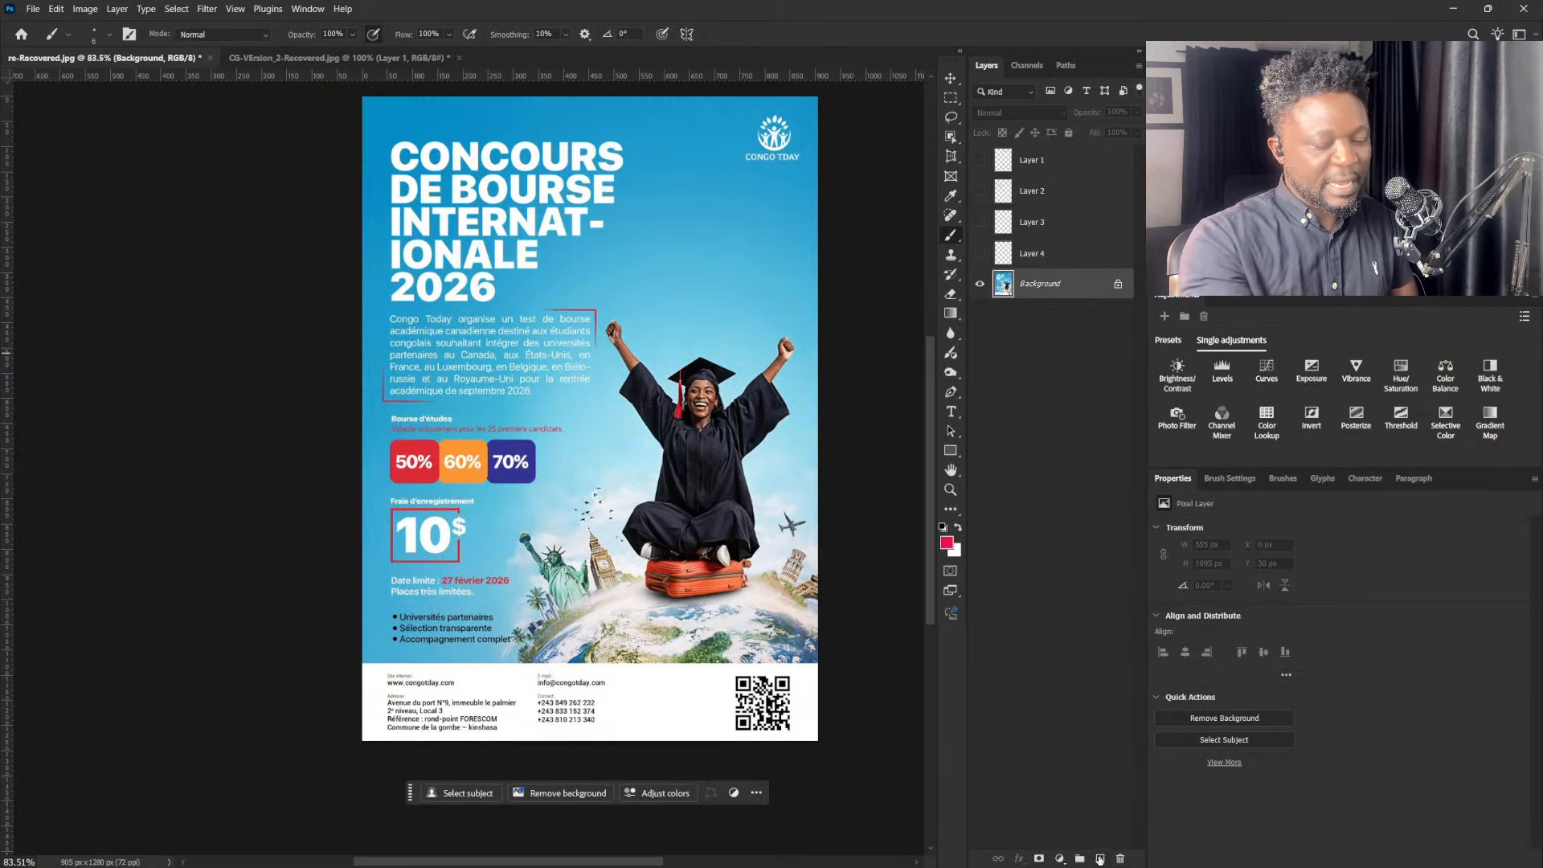
click(1101, 859)
- Box in the intro paragraph under the title with rough red strokes along its four sides
mouse_move(374, 313)
mouse_down()
mouse_move(600, 325)
mouse_move(606, 380)
mouse_up()
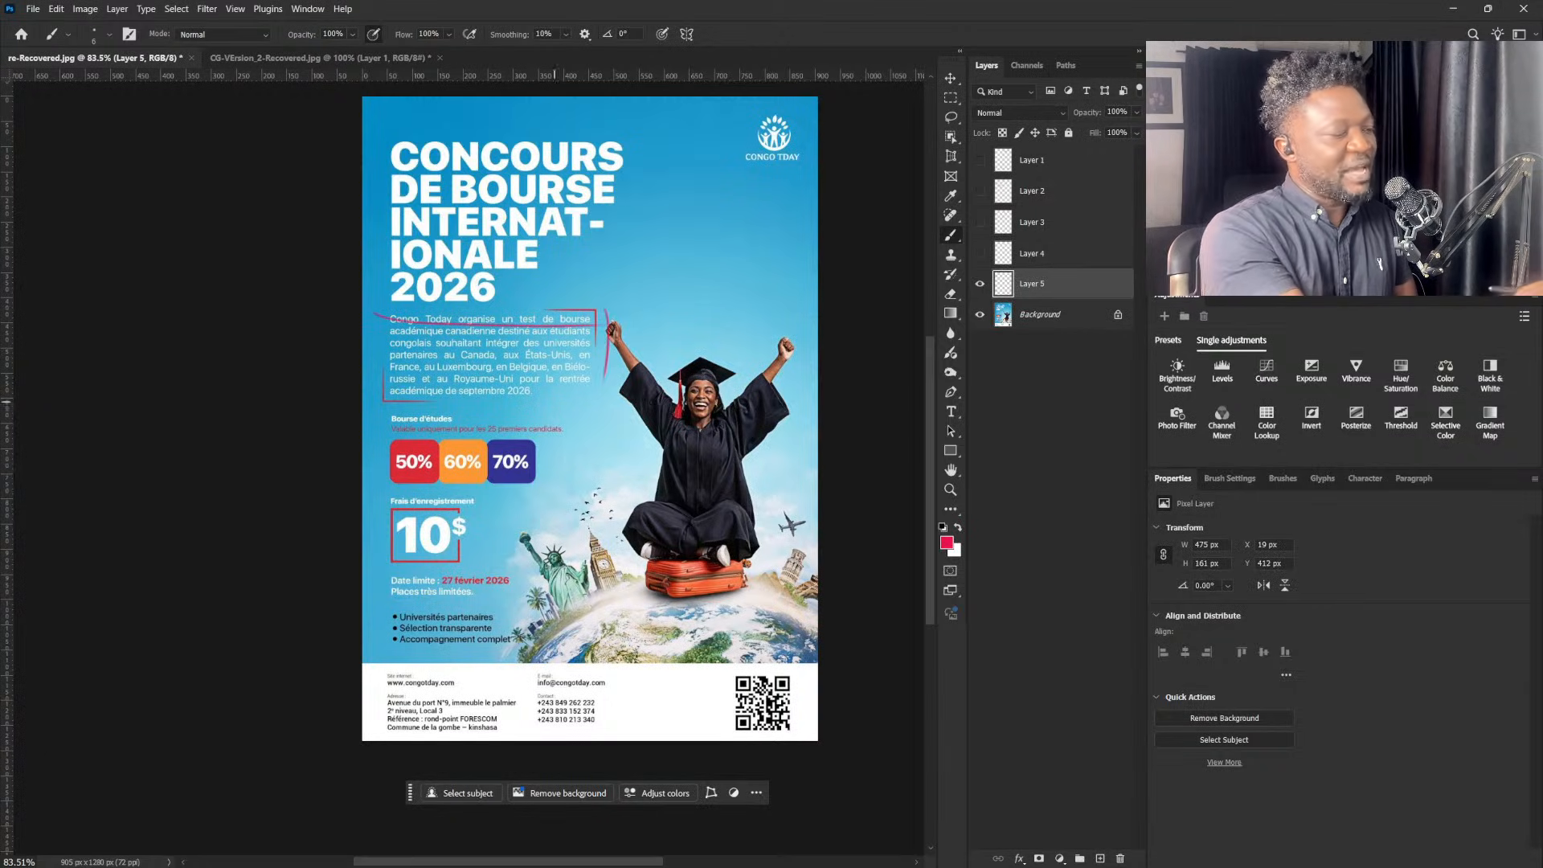
drag(362, 402, 595, 392)
drag(381, 305, 384, 399)
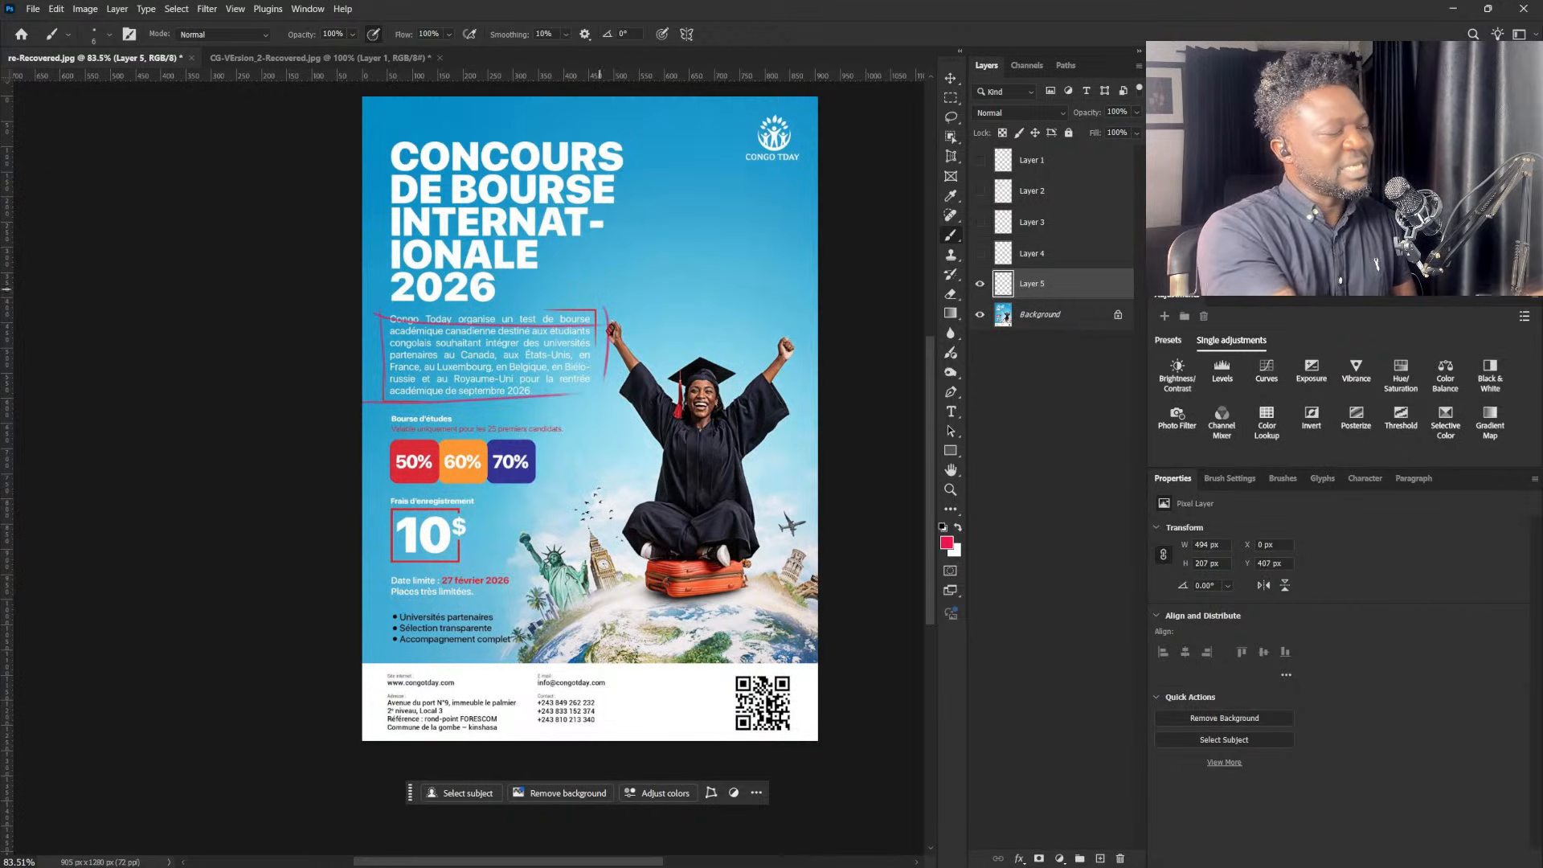
- Handwrite the note "Difficult" in the sky beside the title and draw a zigzag squiggle beneath it
mouse_move(595, 272)
mouse_down()
mouse_move(625, 254)
mouse_move(641, 269)
mouse_move(655, 239)
mouse_move(673, 249)
mouse_move(712, 197)
mouse_up()
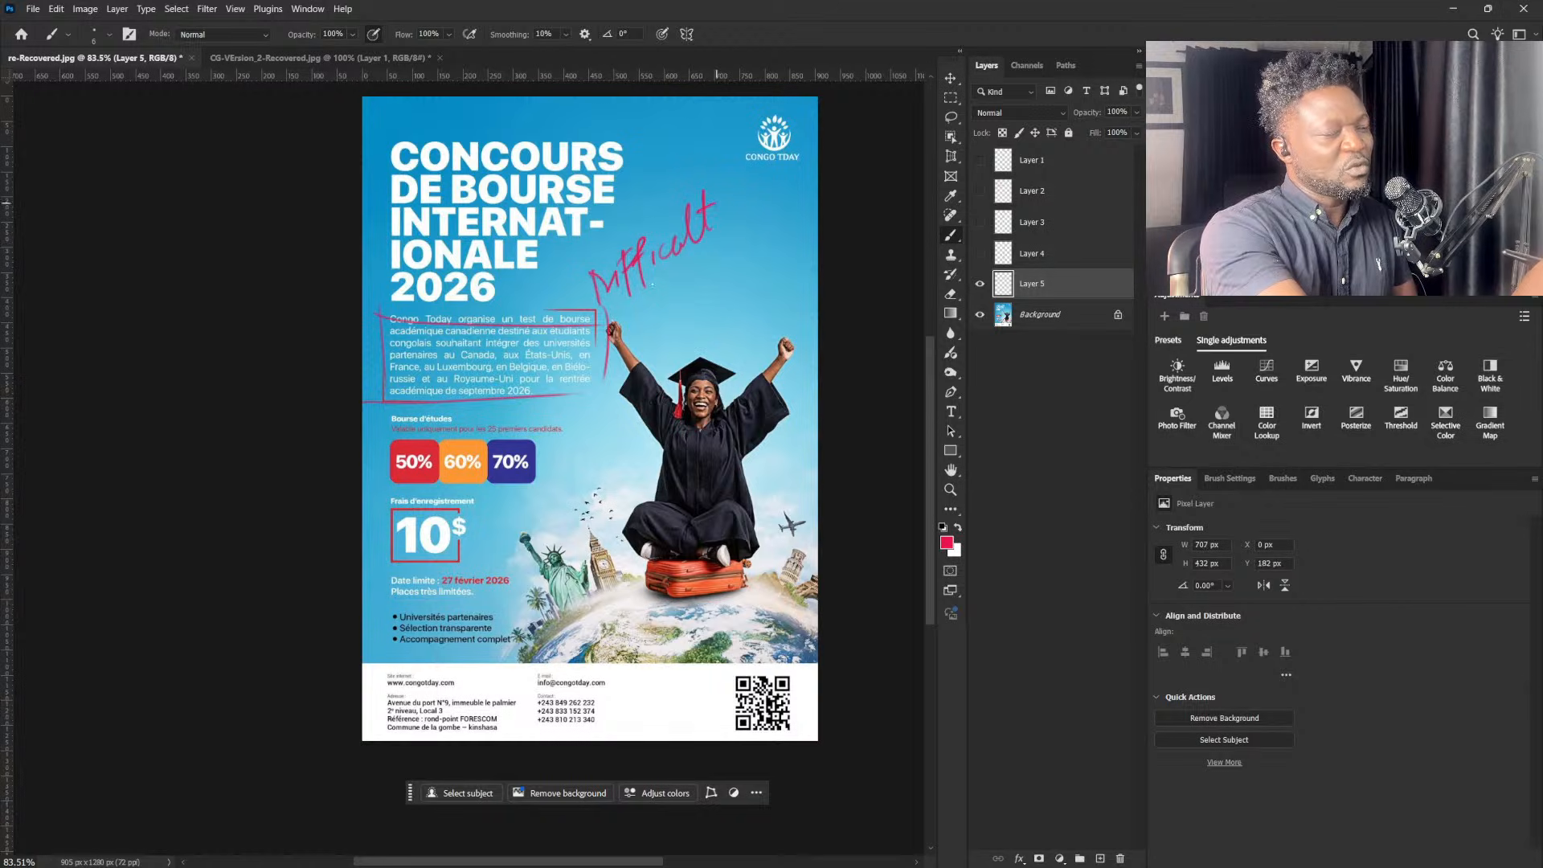
drag(597, 284, 602, 306)
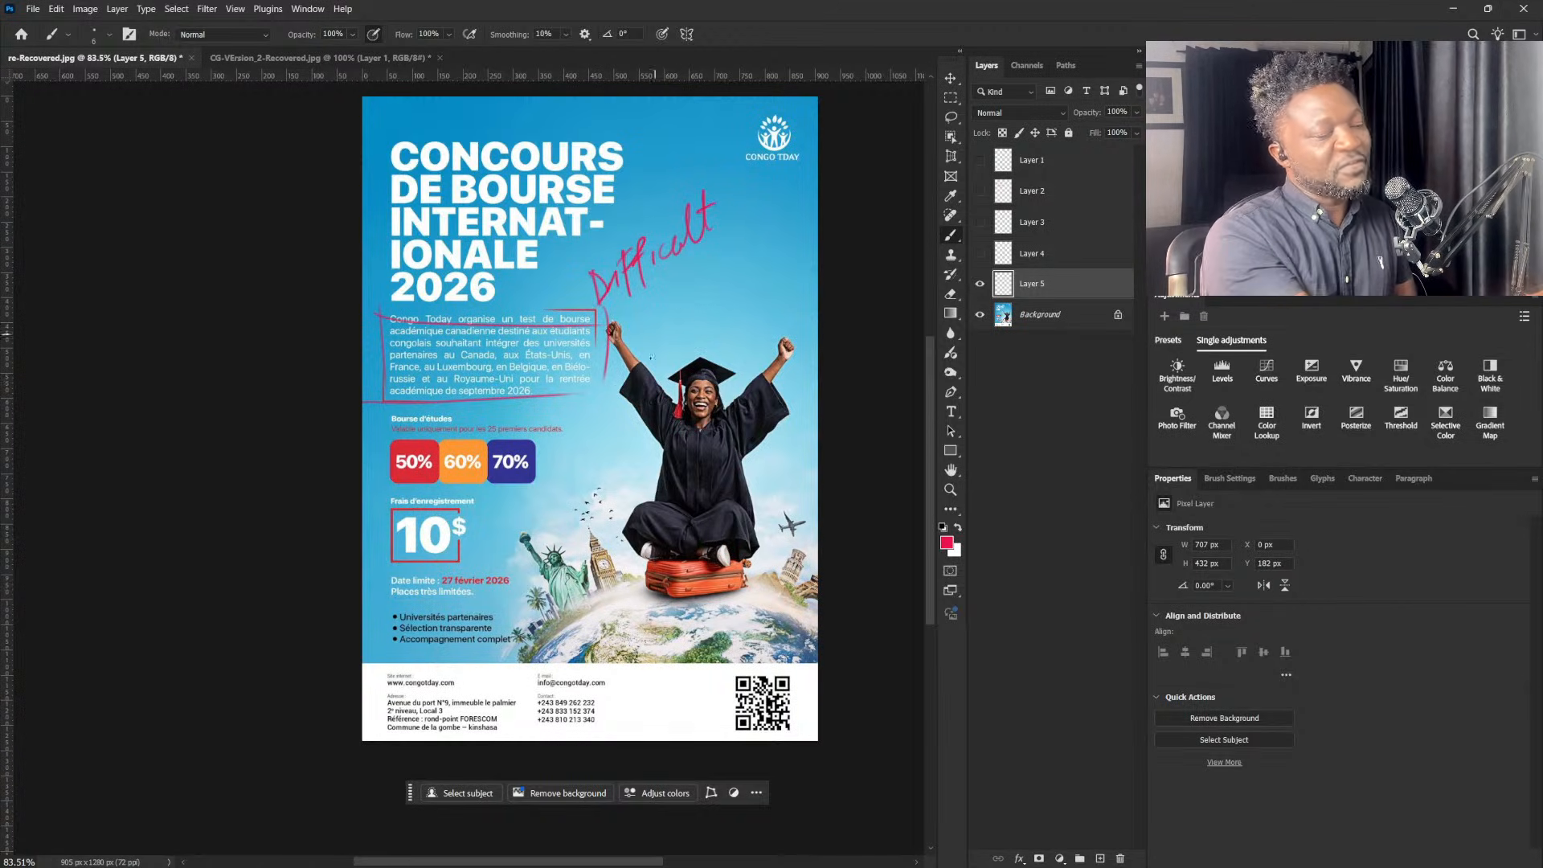
mouse_move(637, 338)
mouse_down()
mouse_move(682, 306)
mouse_move(709, 312)
mouse_up()
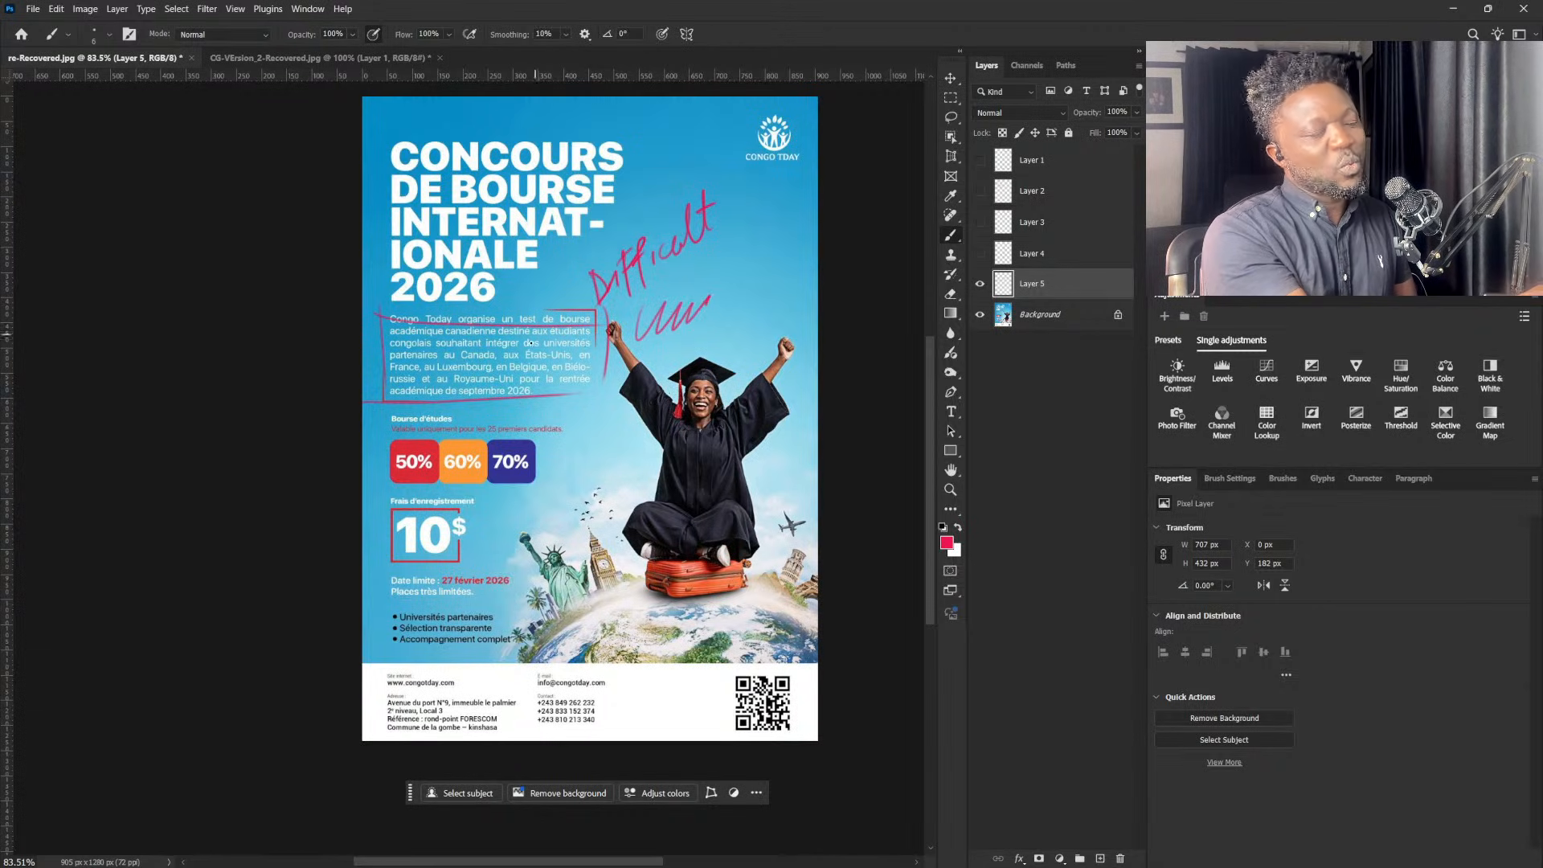
- Scribble over the end of the intro paragraph's lower lines and draw a horizontal line across its first line
drag(529, 353, 541, 359)
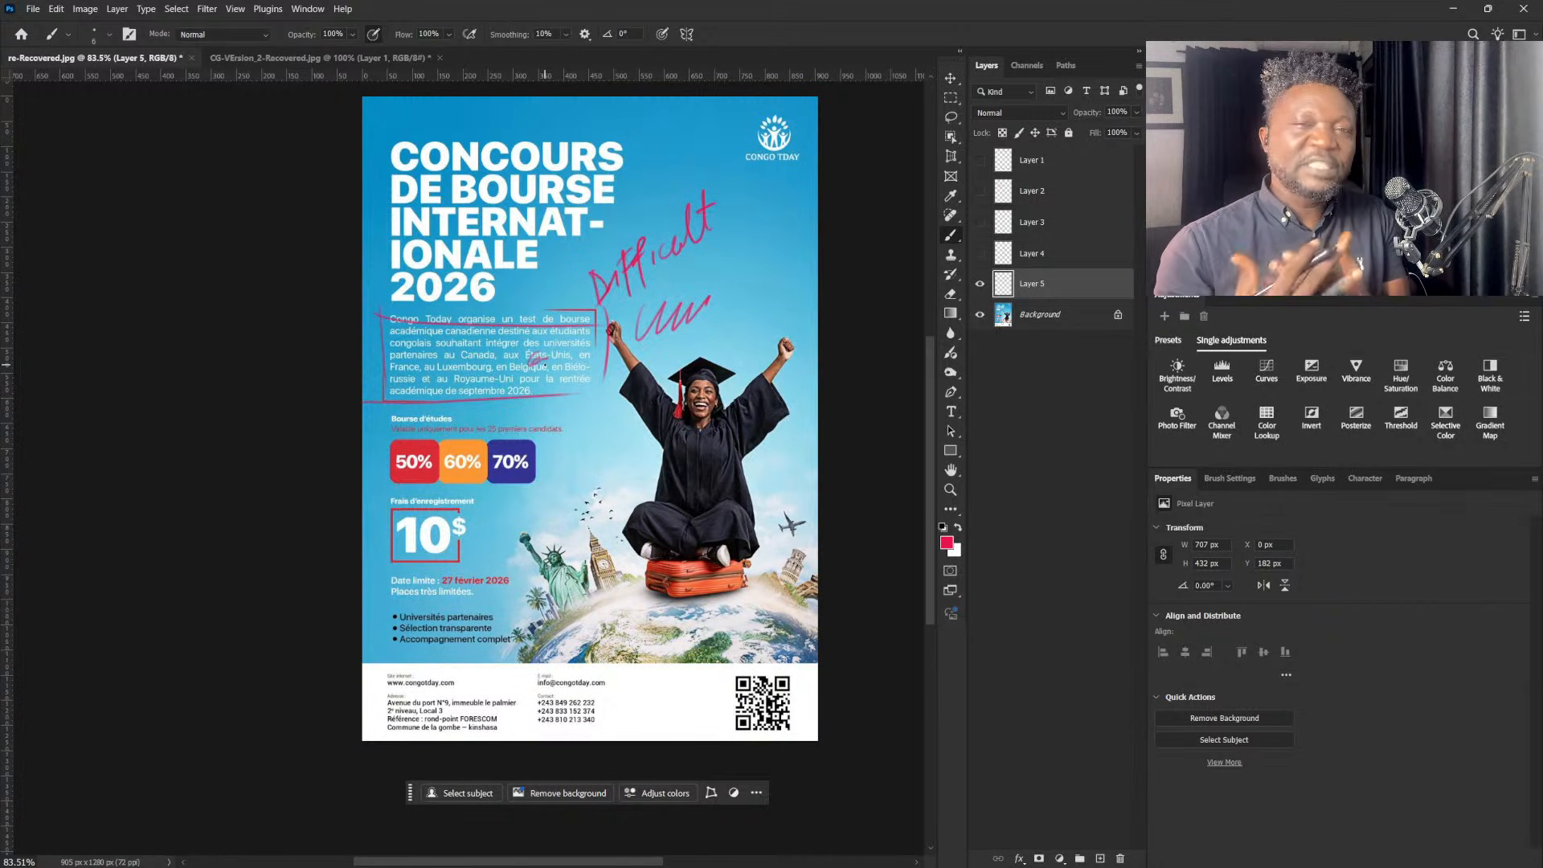
drag(532, 379, 563, 381)
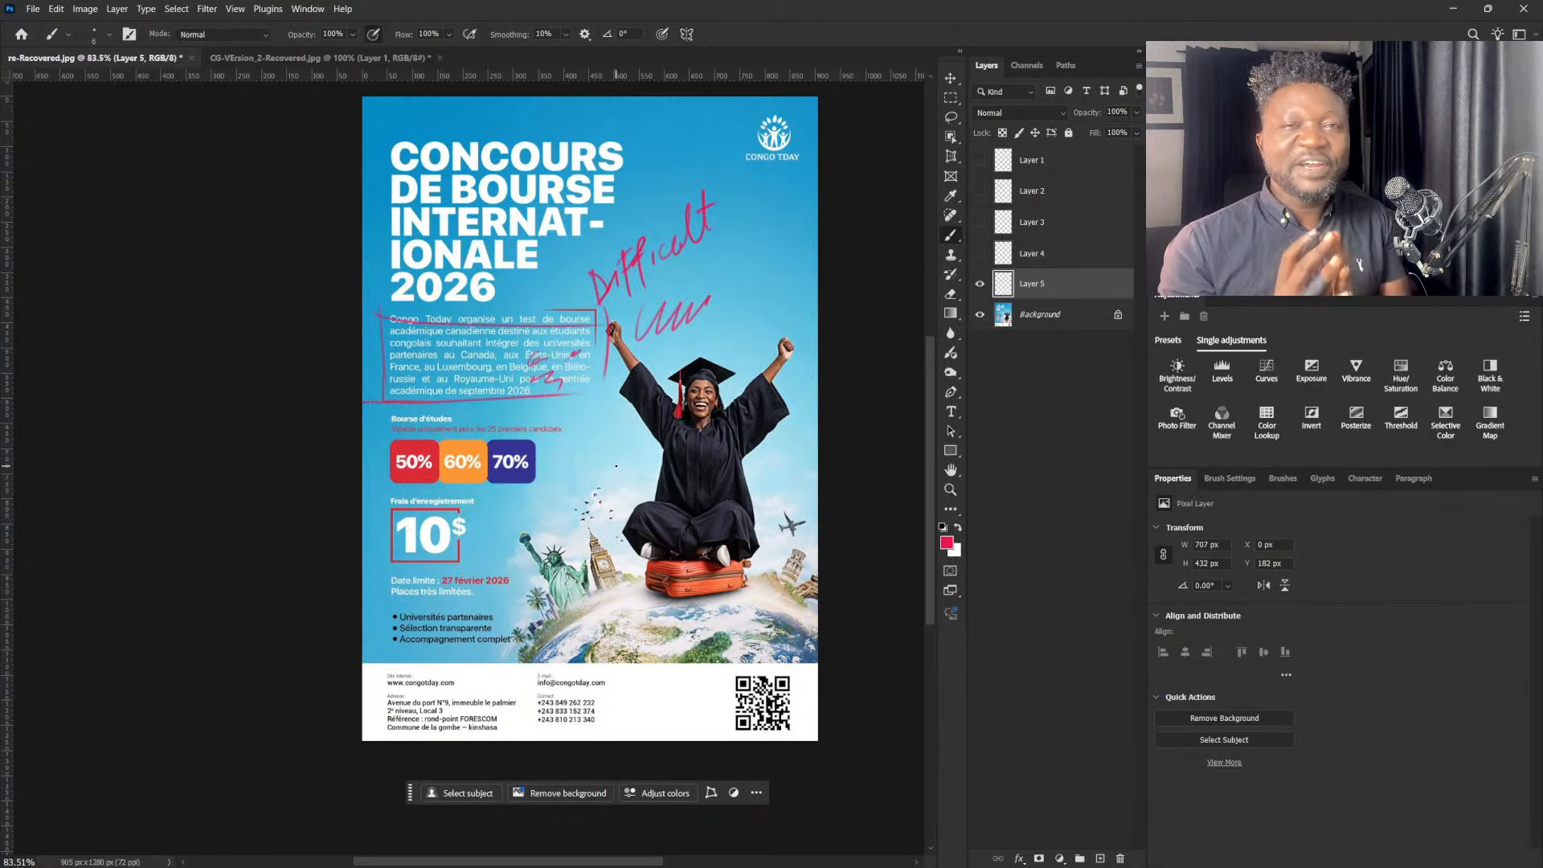
drag(363, 316, 642, 316)
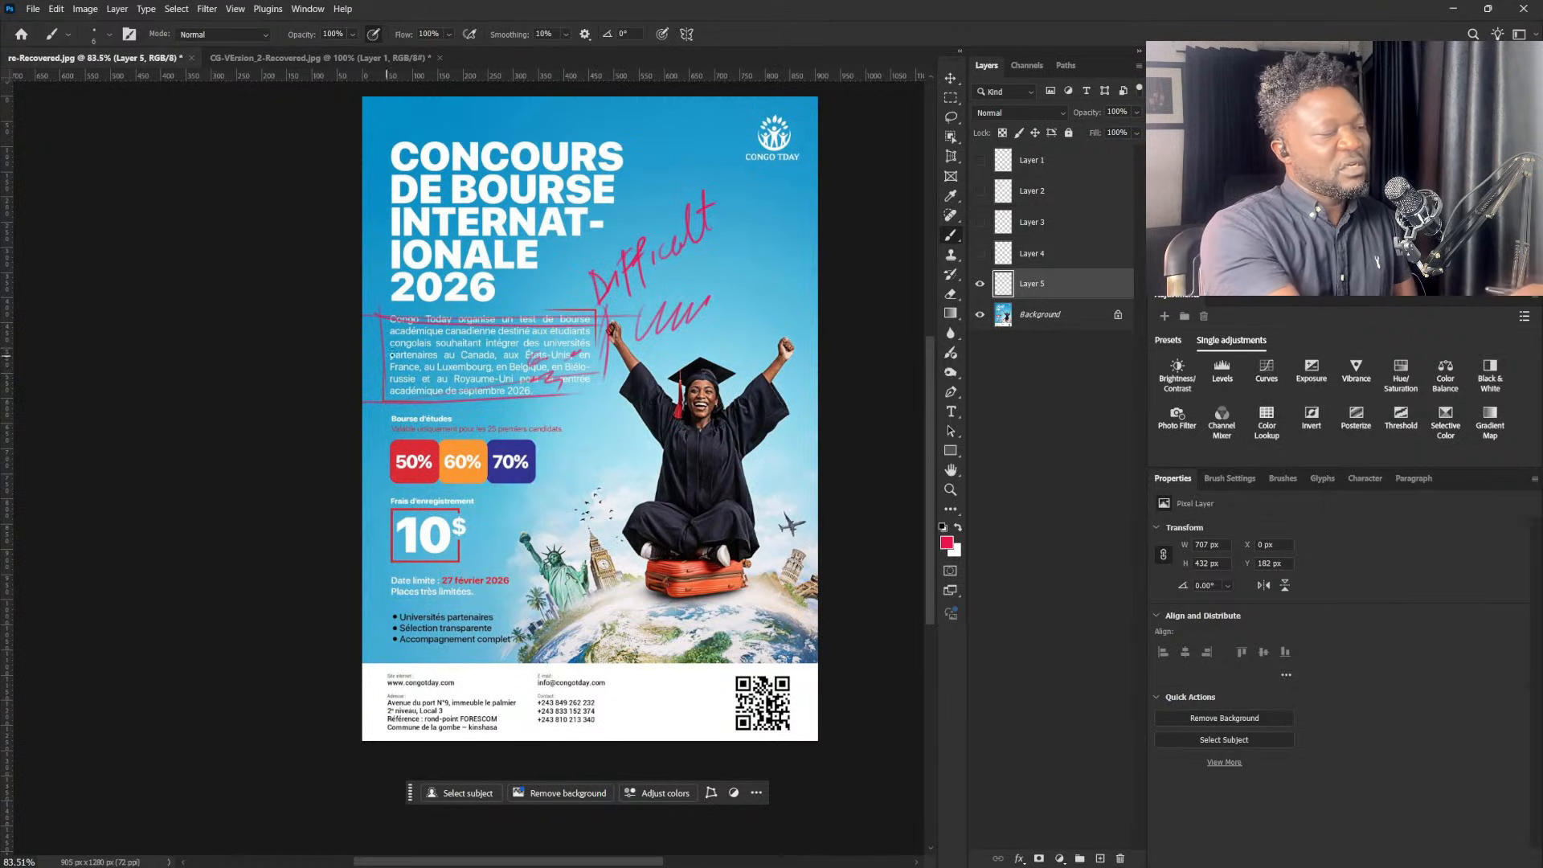
- Hide the Layer 5 annotations and add a new empty layer placed between Layer 5 and the Background
click(980, 283)
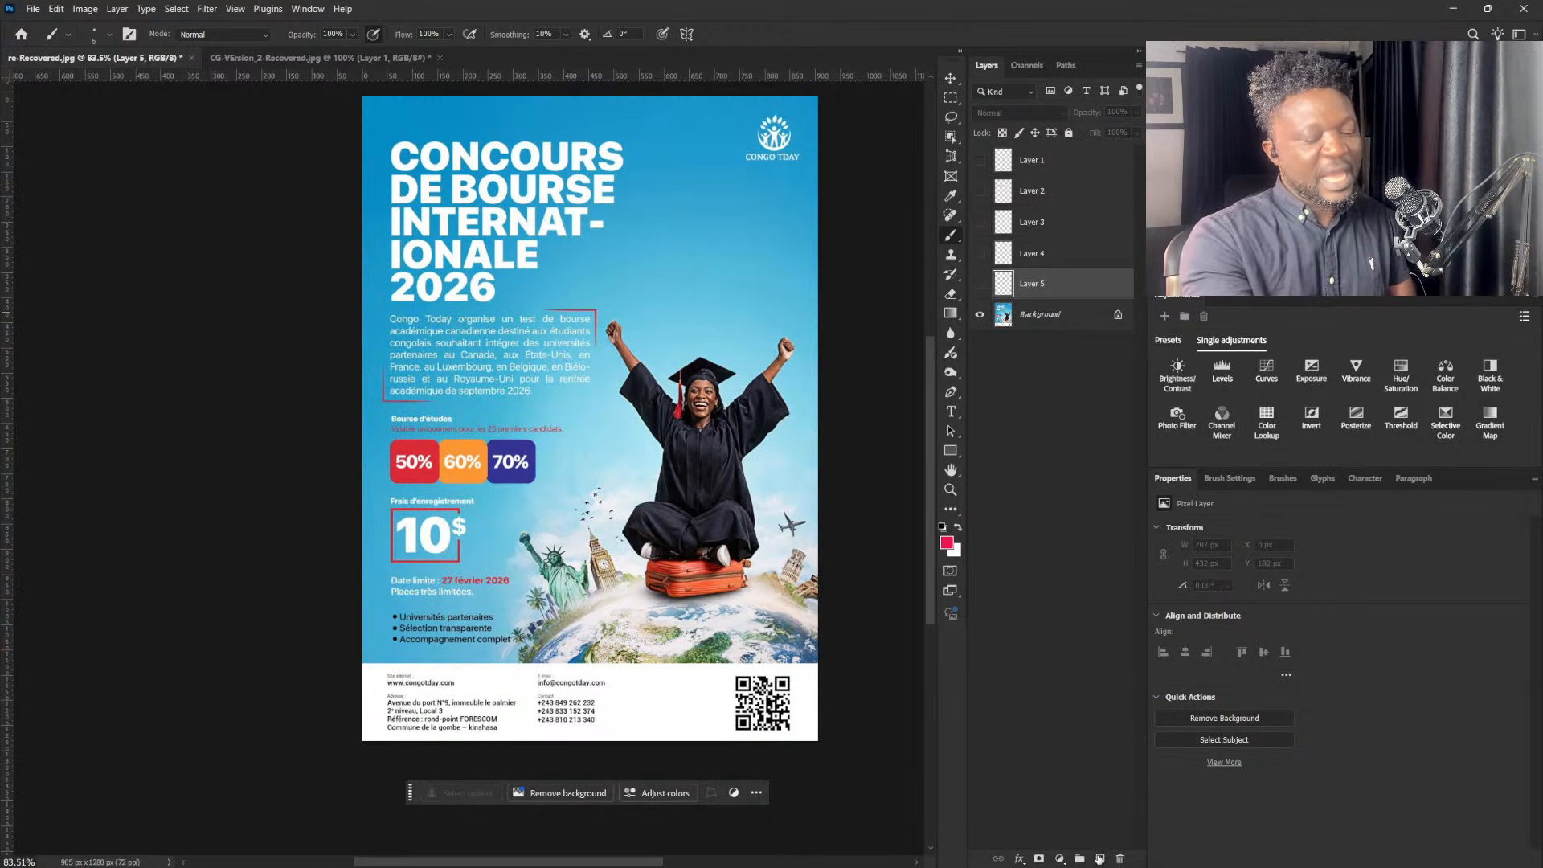
click(1100, 858)
drag(1037, 287, 1035, 348)
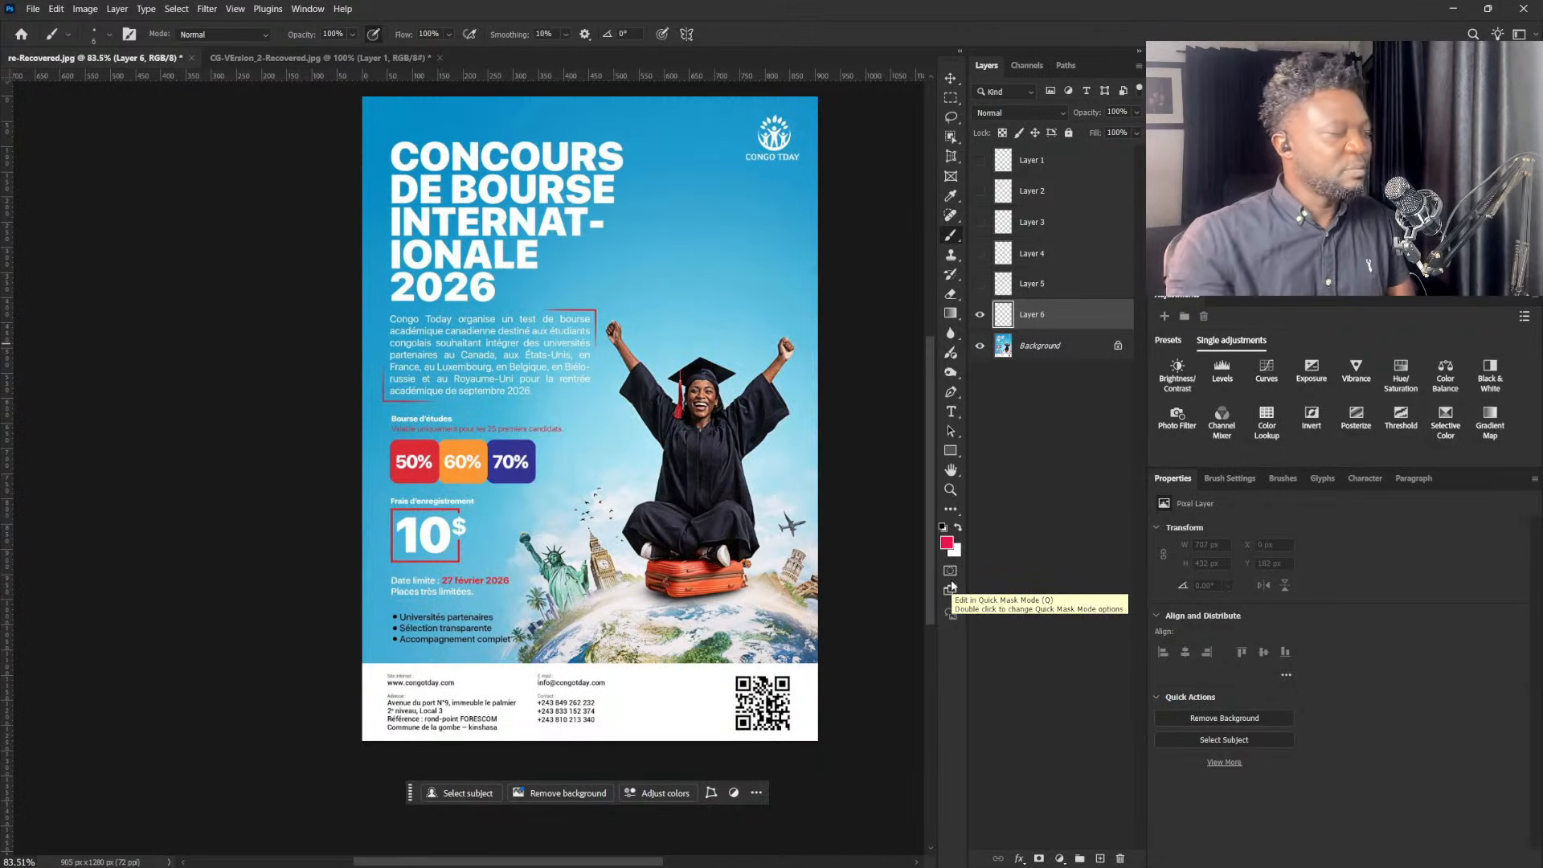
- Mark the word gaps in the justified intro paragraph with short red strokes and draw a line across its second line
click(423, 319)
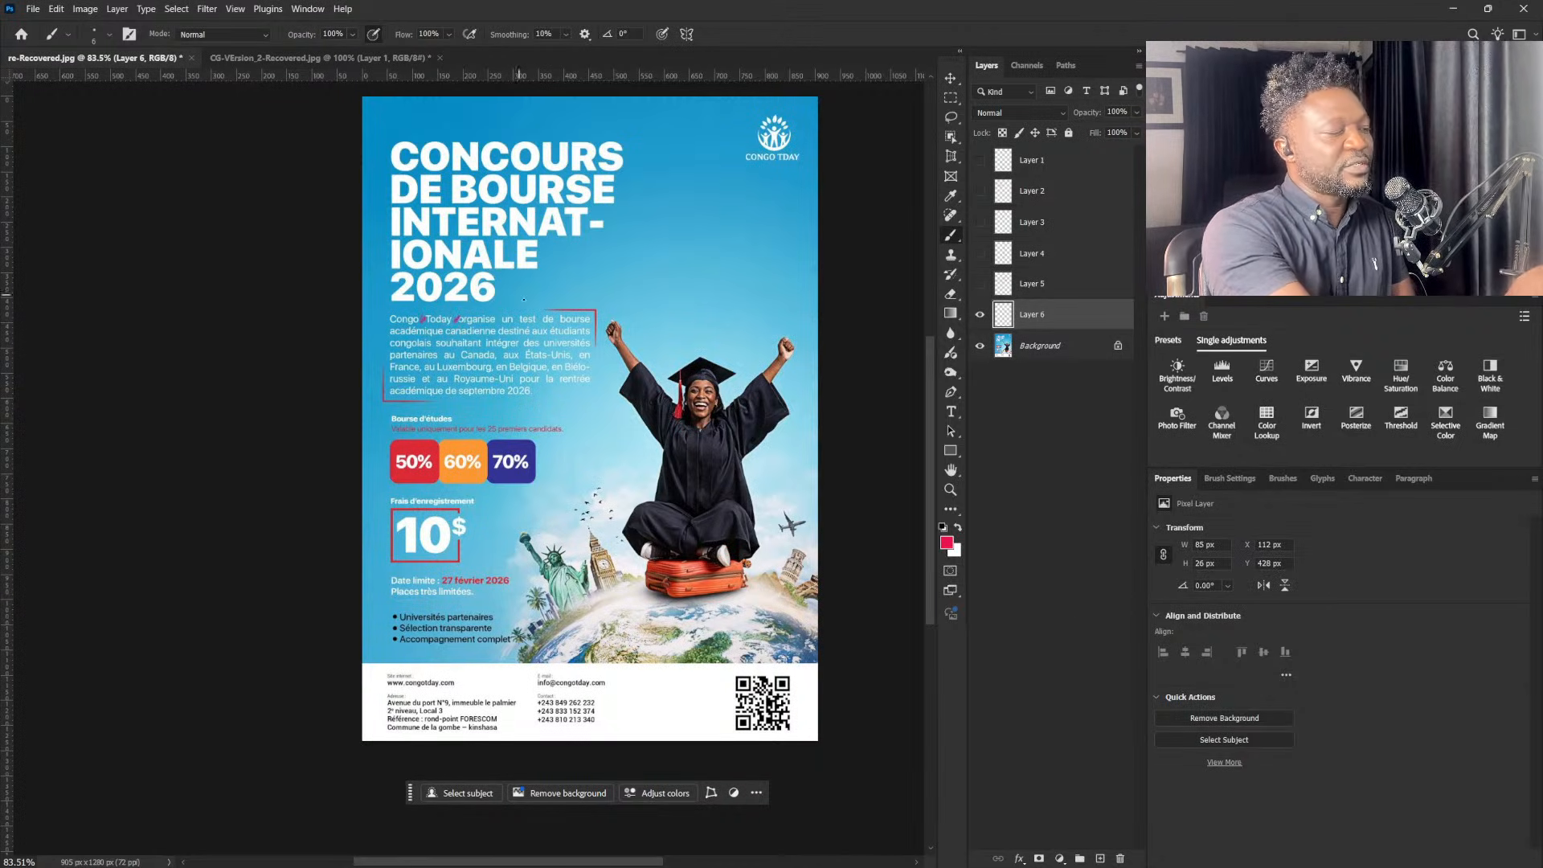
click(500, 320)
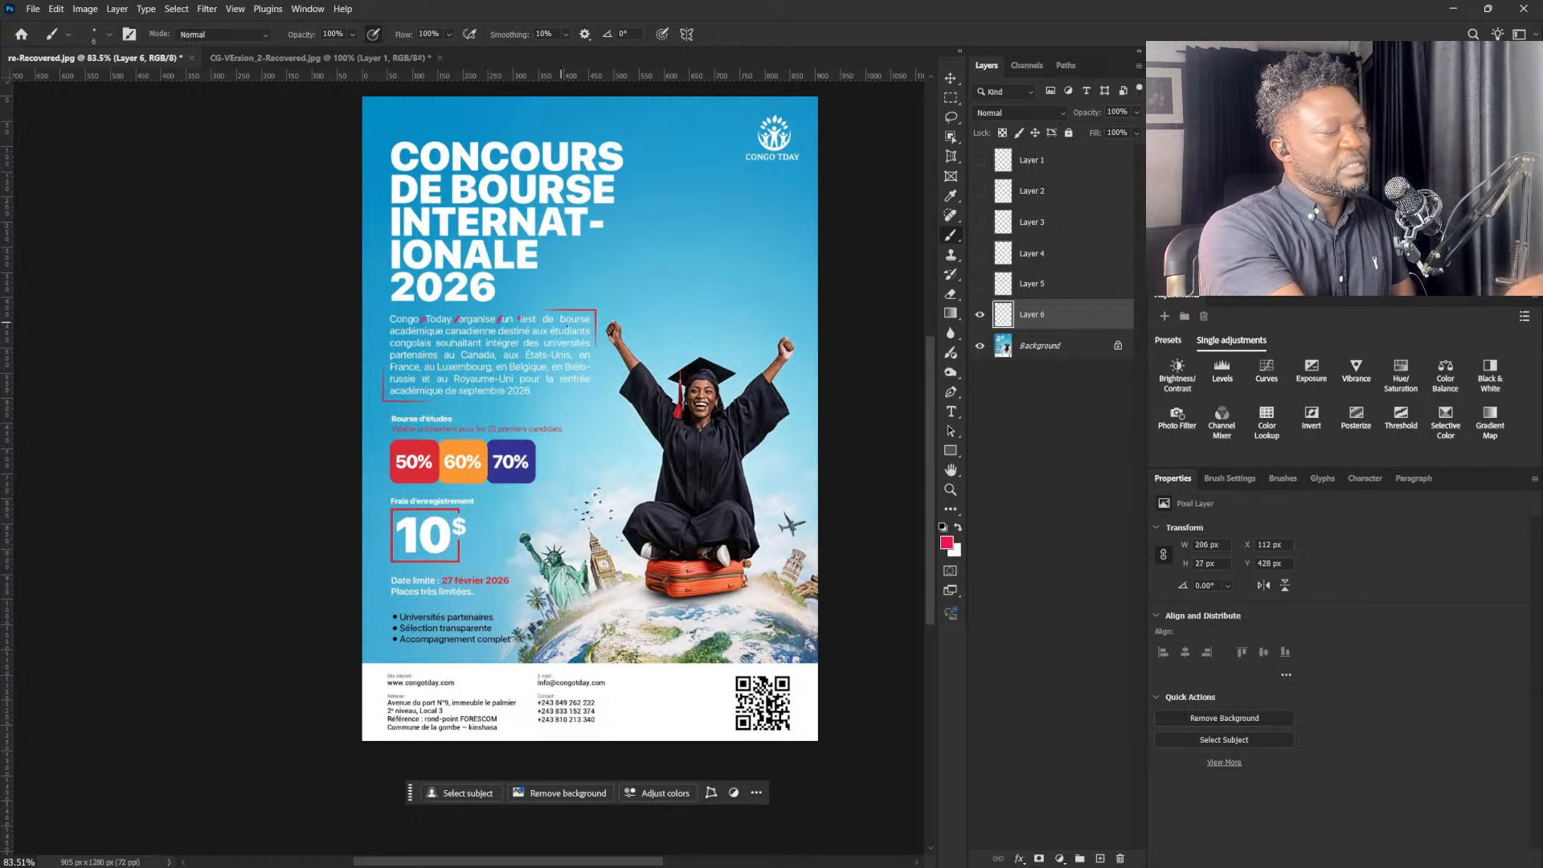
click(545, 319)
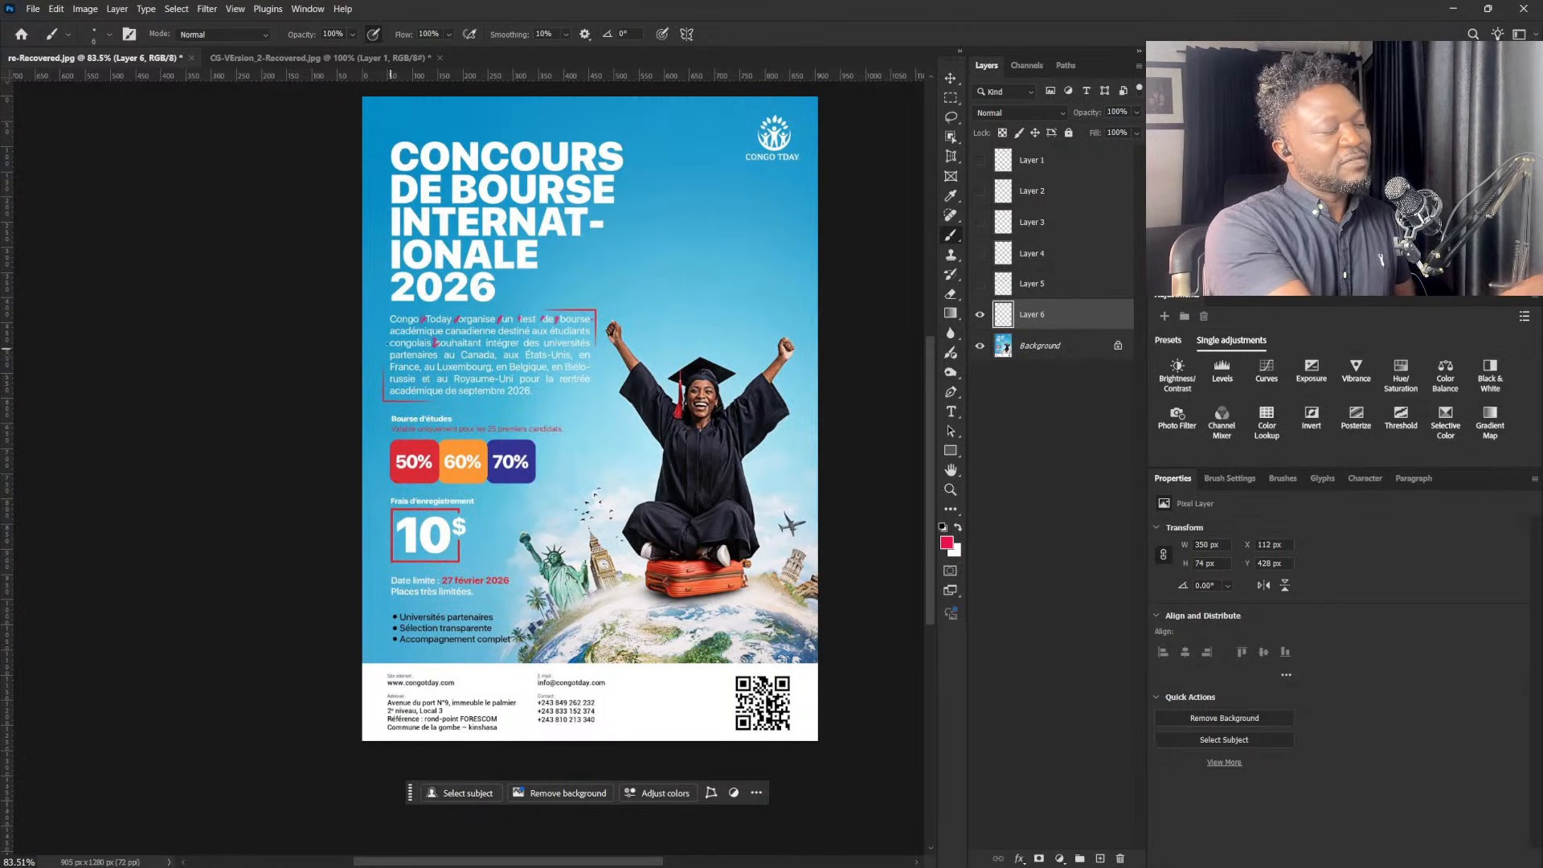
drag(376, 336, 409, 337)
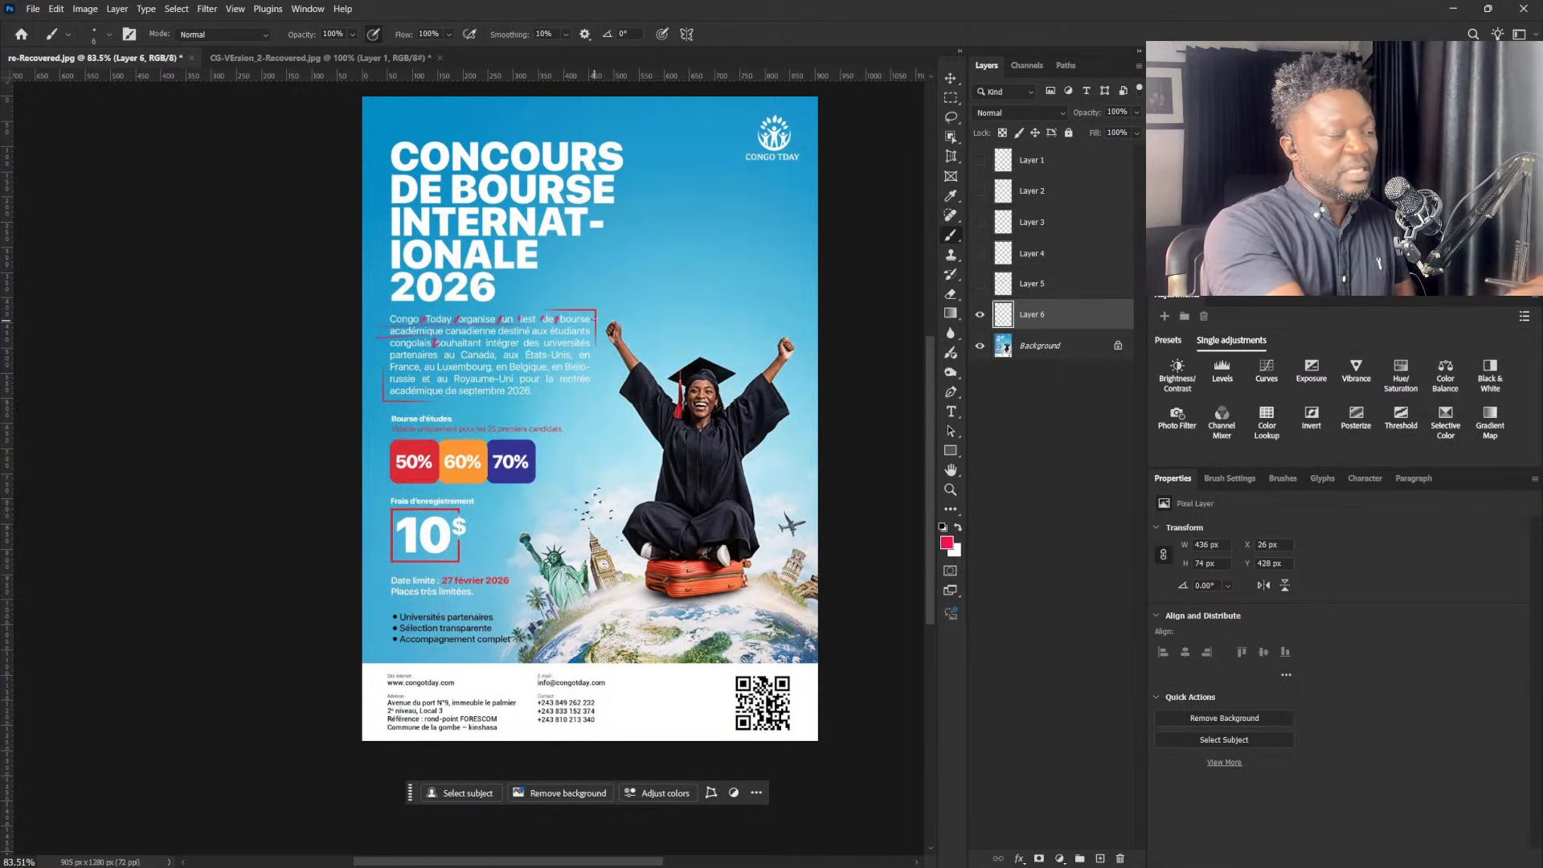
click(595, 322)
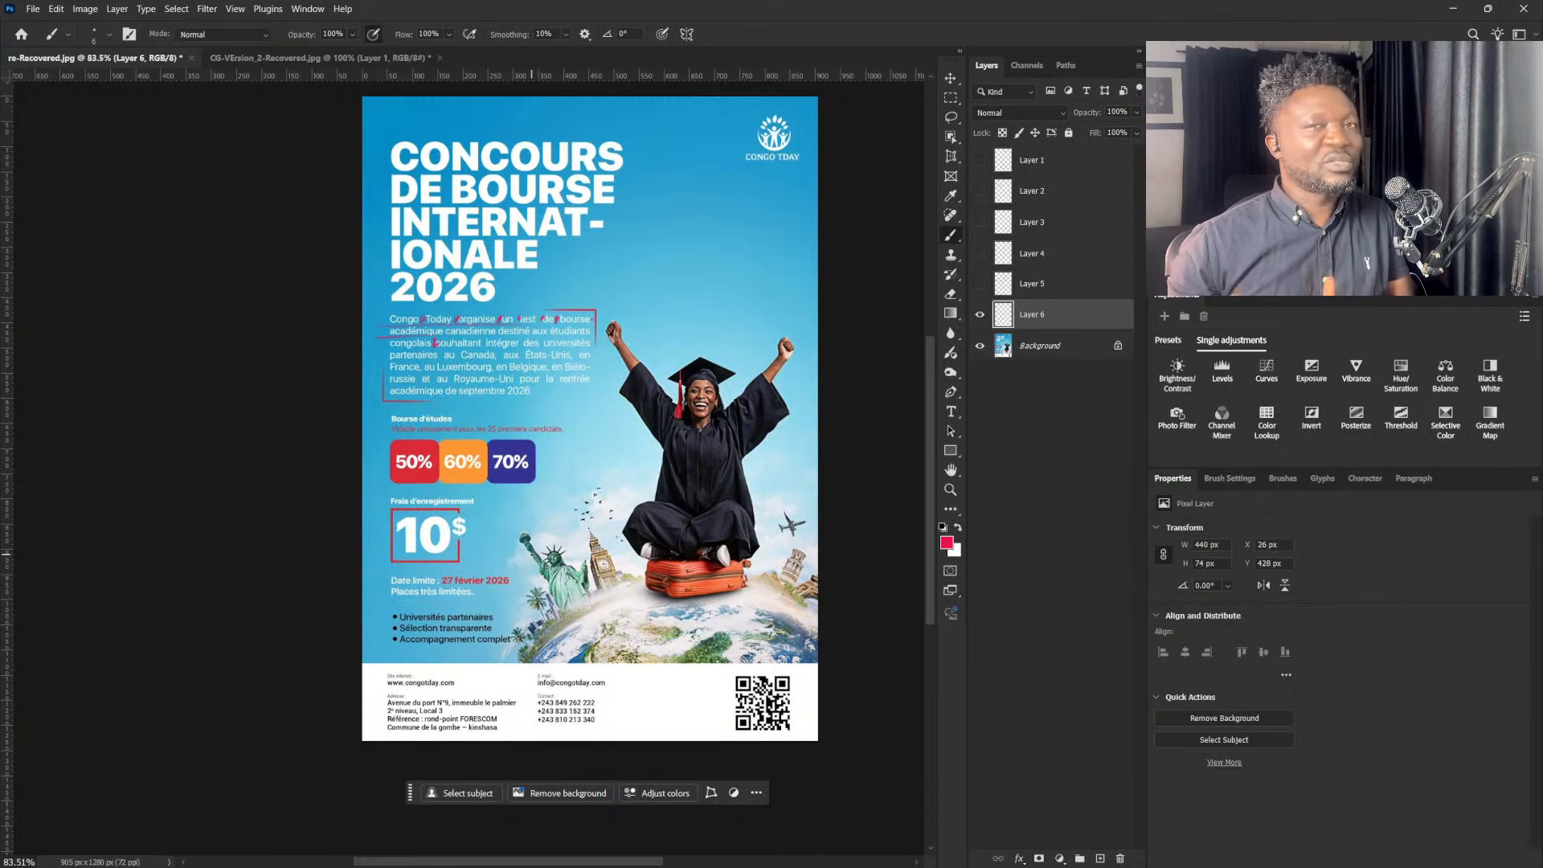
drag(375, 329, 591, 330)
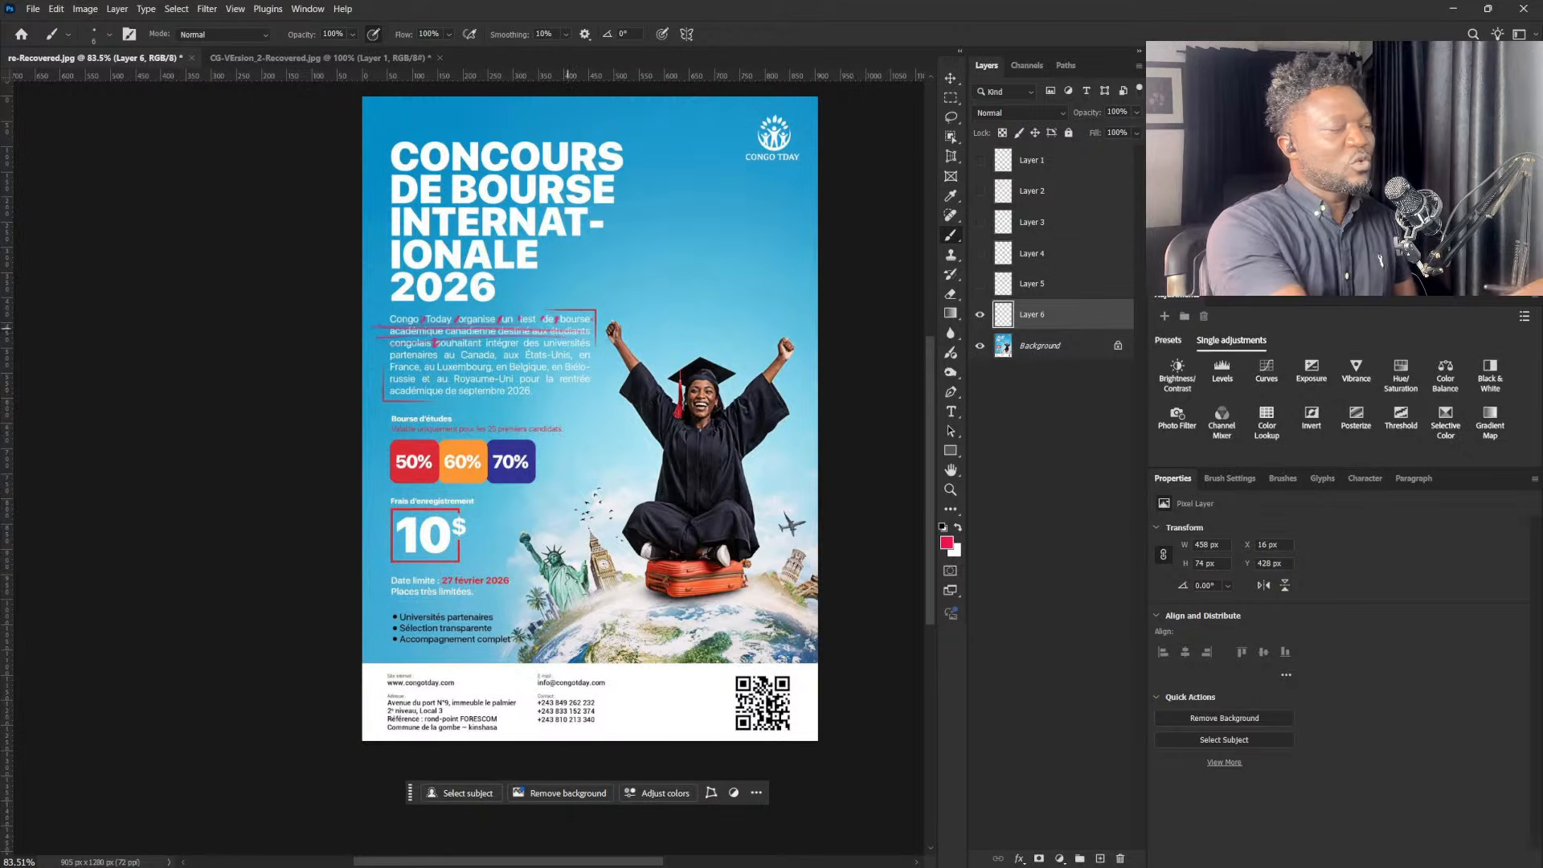
drag(511, 324, 460, 377)
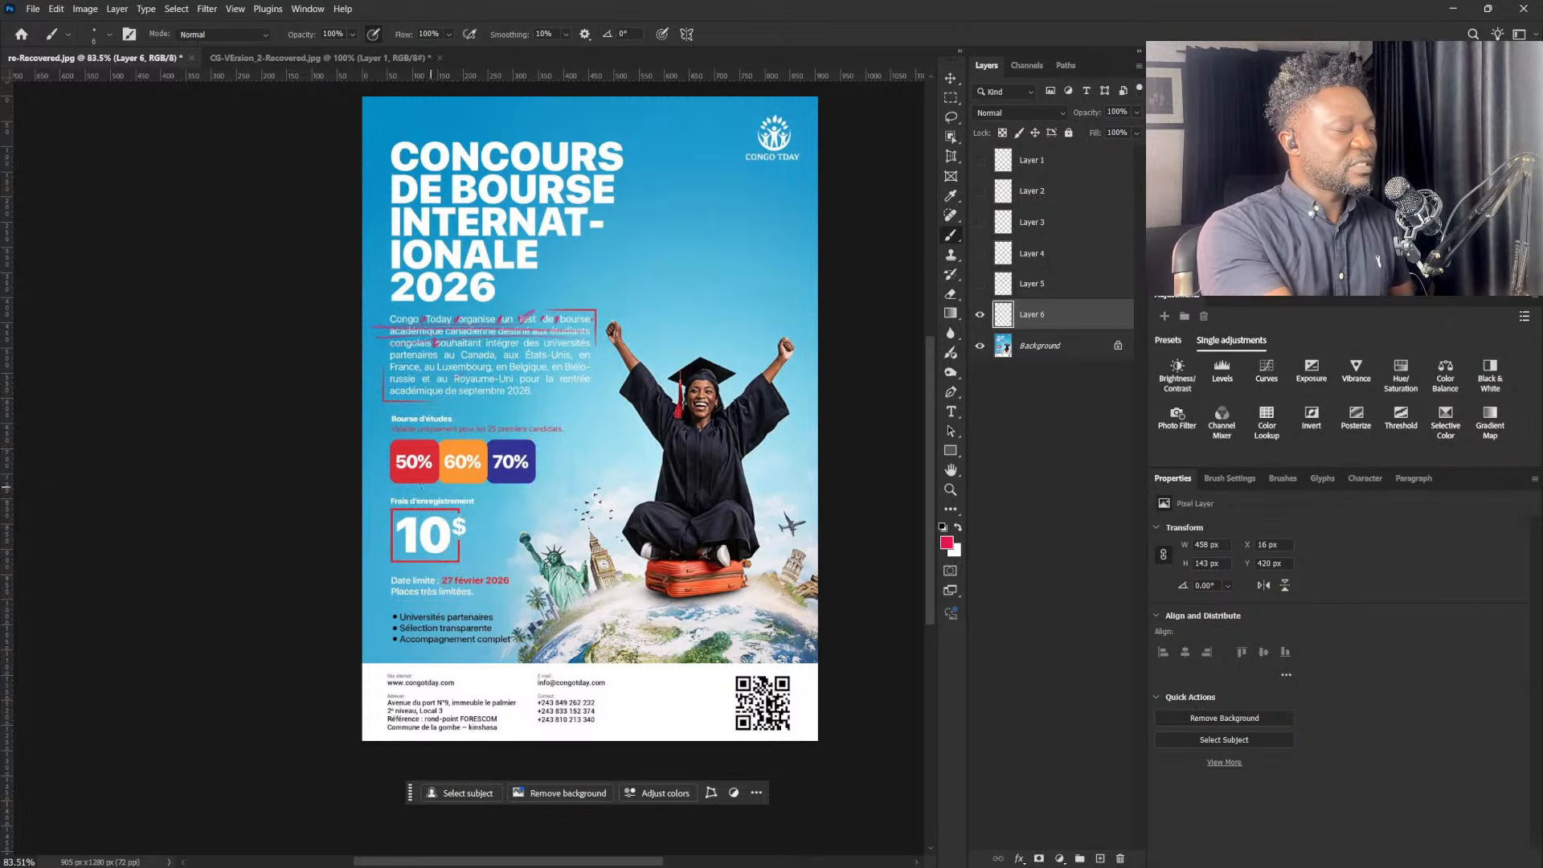
- Mark and frame the 50%, 60% and 70% badges with red strokes, and draw an arc around the graduate's suitcase
click(394, 453)
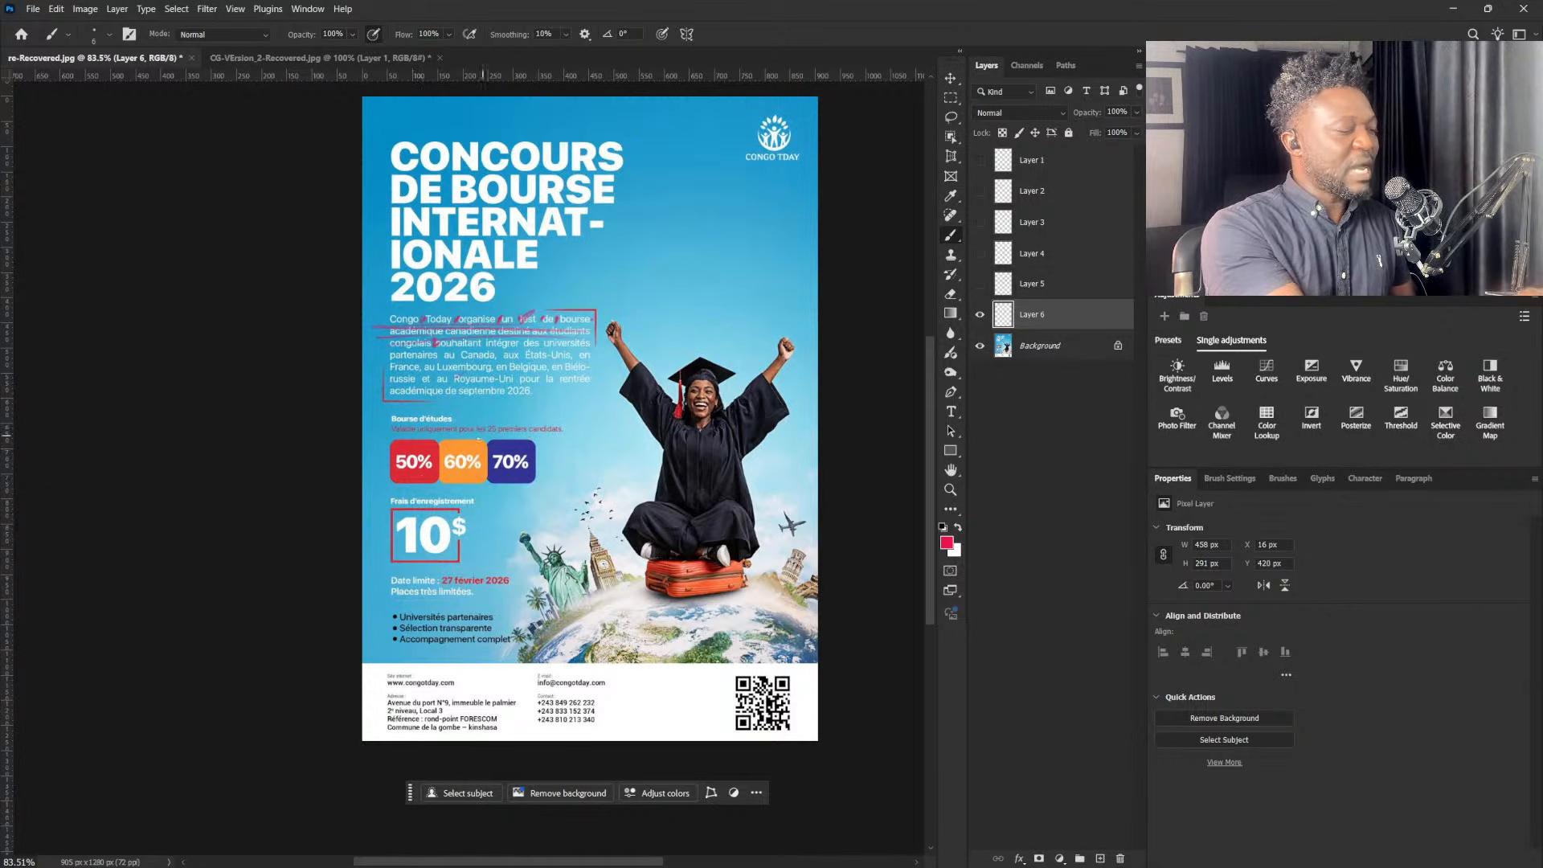
drag(496, 458, 520, 446)
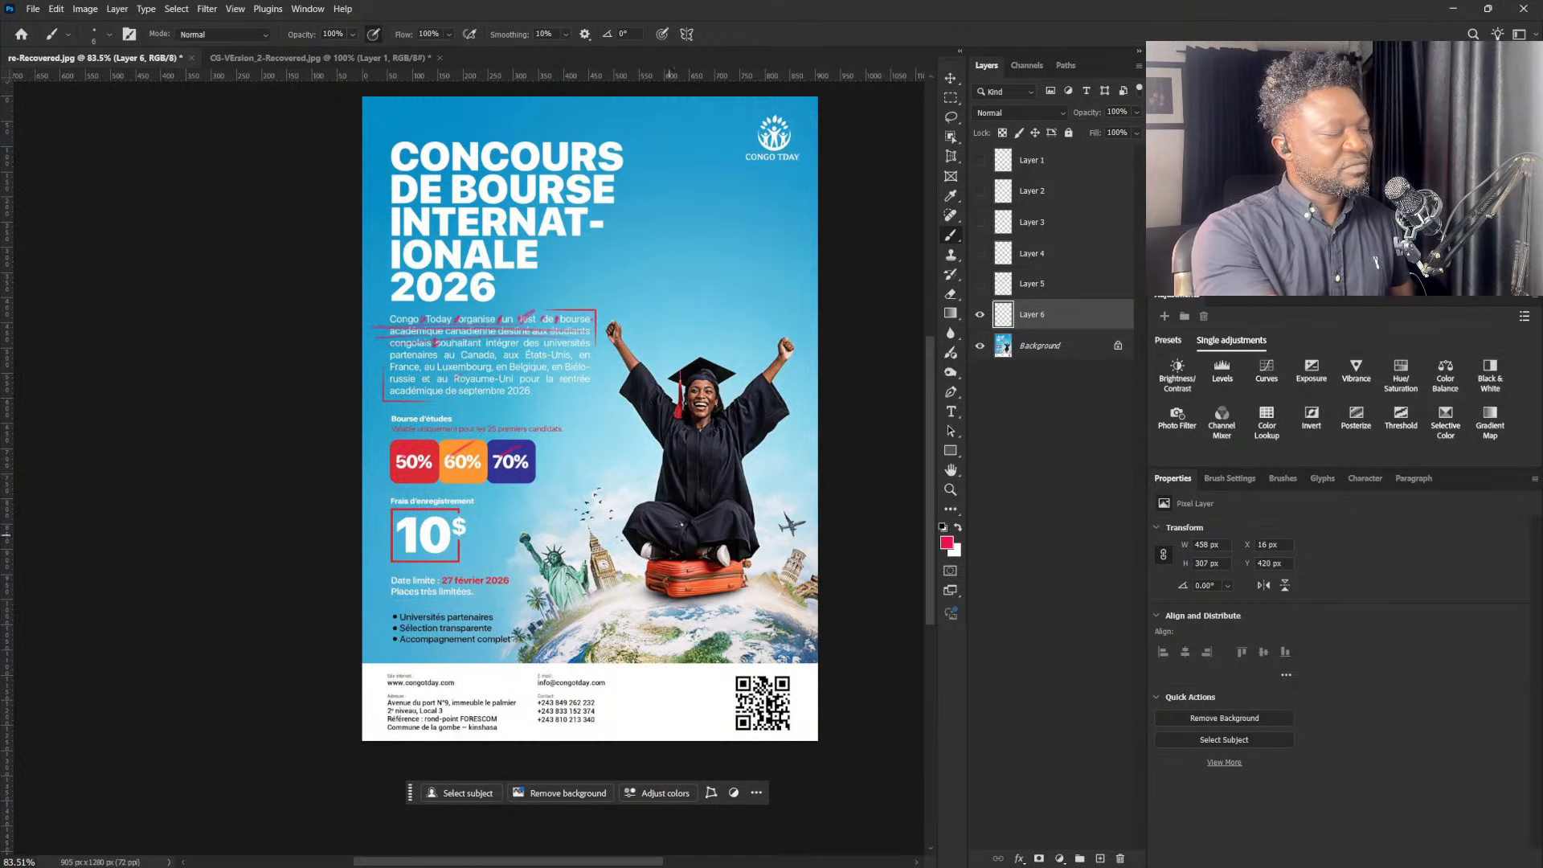
mouse_move(624, 502)
mouse_down()
mouse_move(603, 533)
mouse_move(707, 610)
mouse_move(745, 540)
mouse_up()
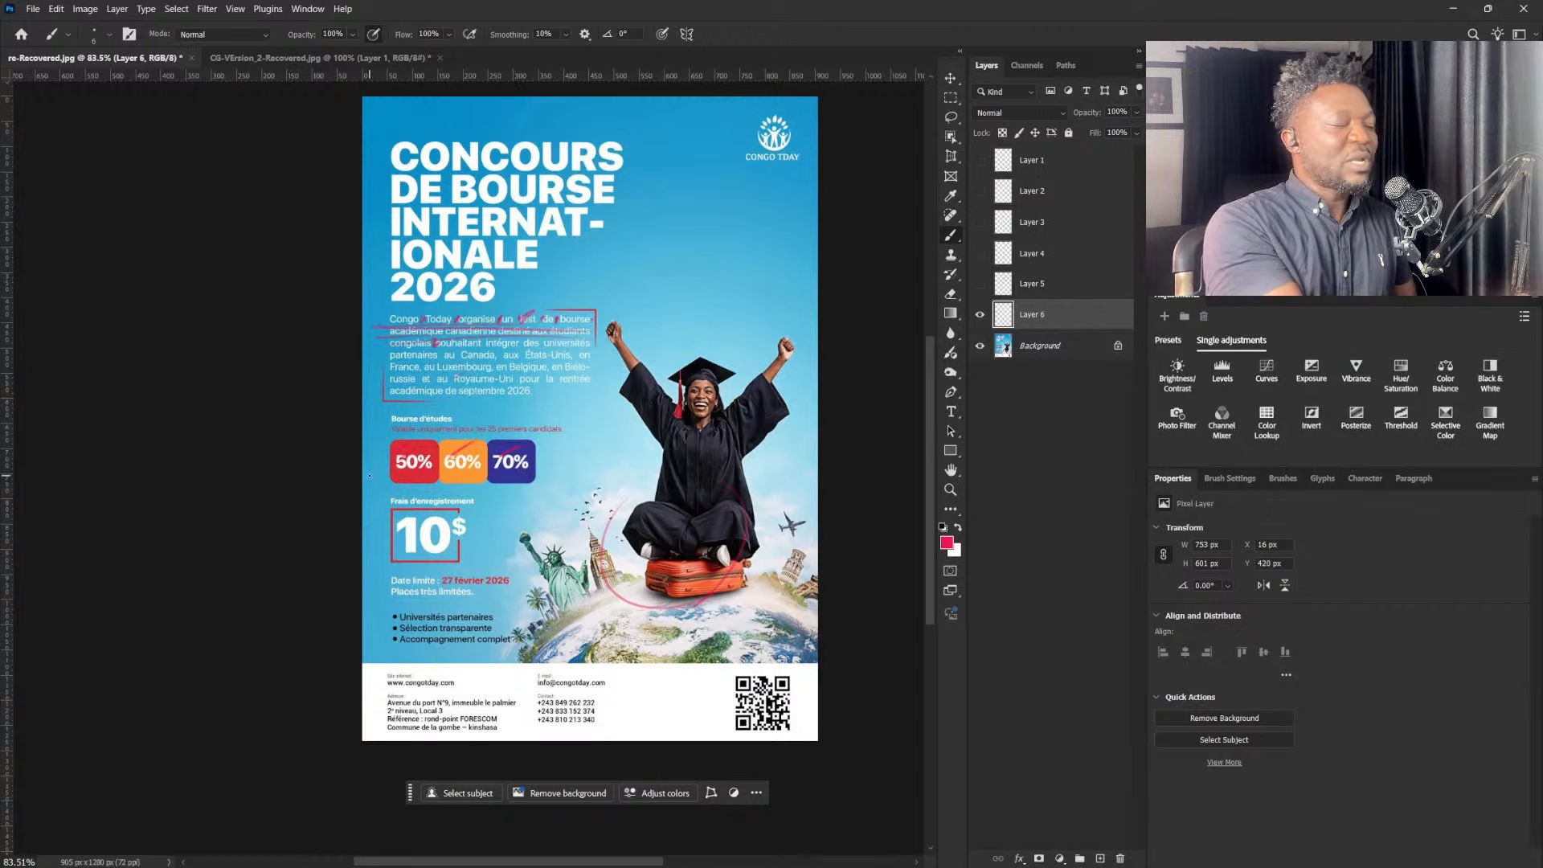
drag(369, 476, 513, 498)
drag(384, 432, 546, 487)
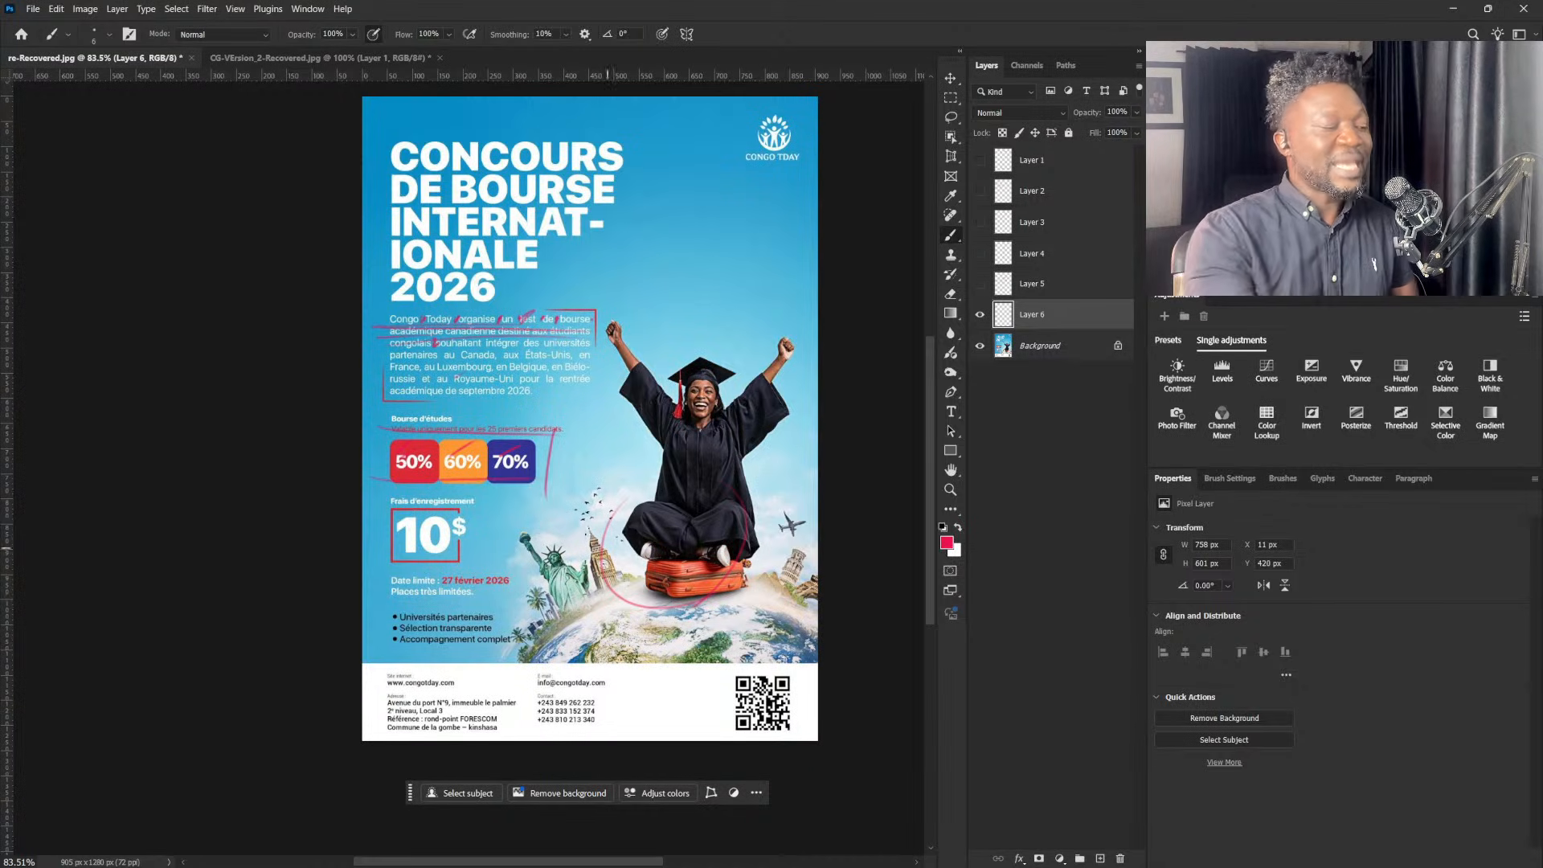
- Scribble over the landmarks on both sides of the globe and draw an arrow pointing down at the graduate's cap
mouse_move(512, 619)
mouse_down()
mouse_move(555, 563)
mouse_move(575, 570)
mouse_move(593, 499)
mouse_up()
mouse_move(771, 521)
mouse_down()
mouse_move(800, 590)
mouse_move(758, 527)
mouse_up()
drag(659, 274, 680, 354)
drag(685, 312, 682, 354)
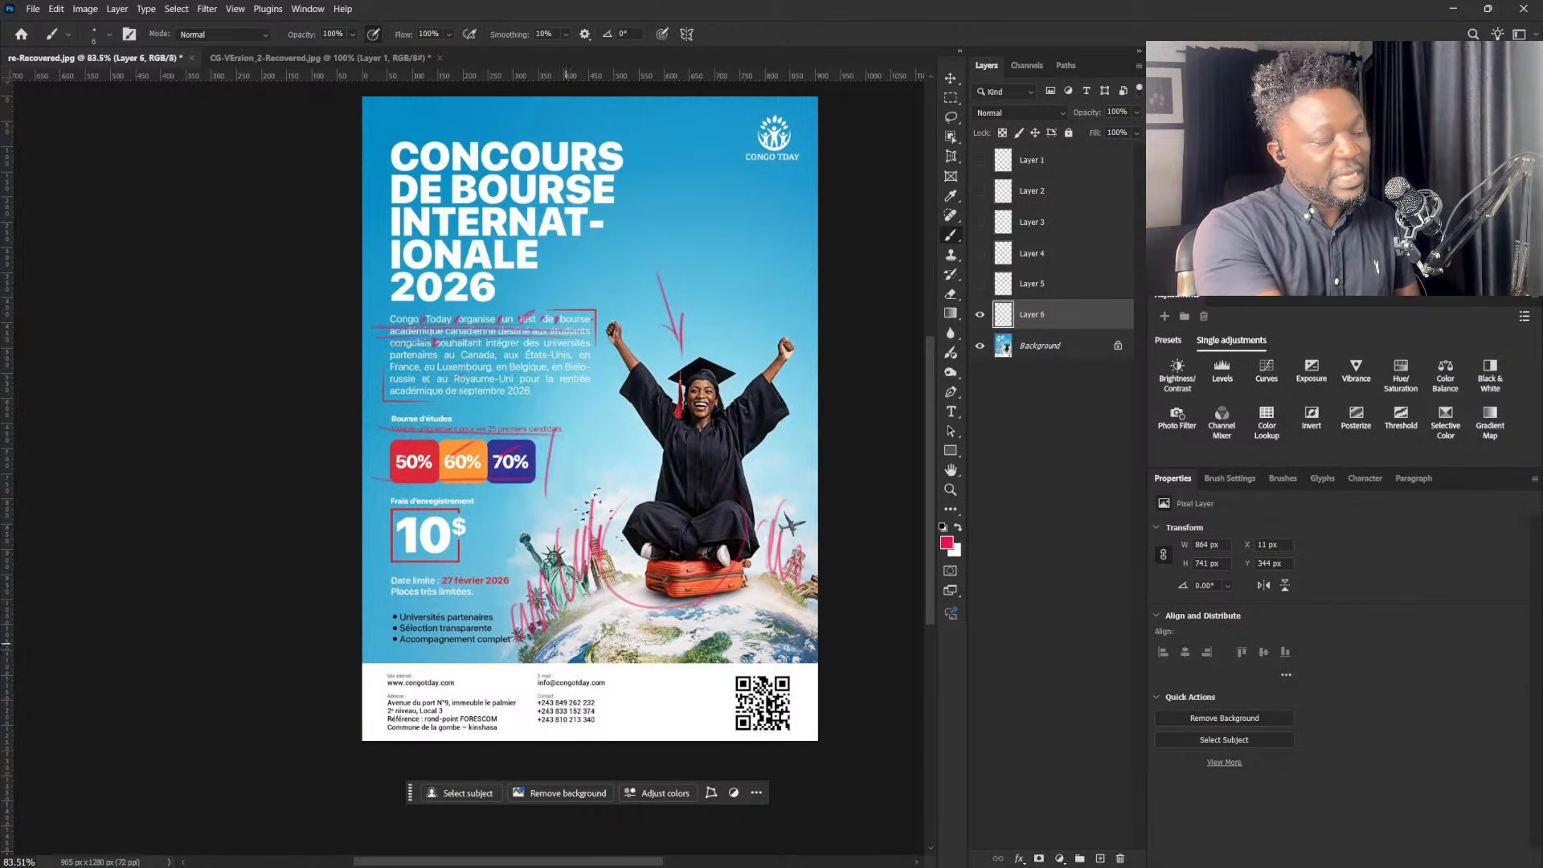
mouse_move(555, 528)
mouse_down()
mouse_move(542, 563)
mouse_move(582, 567)
mouse_up()
mouse_move(792, 541)
mouse_down()
mouse_move(776, 567)
mouse_move(799, 558)
mouse_up()
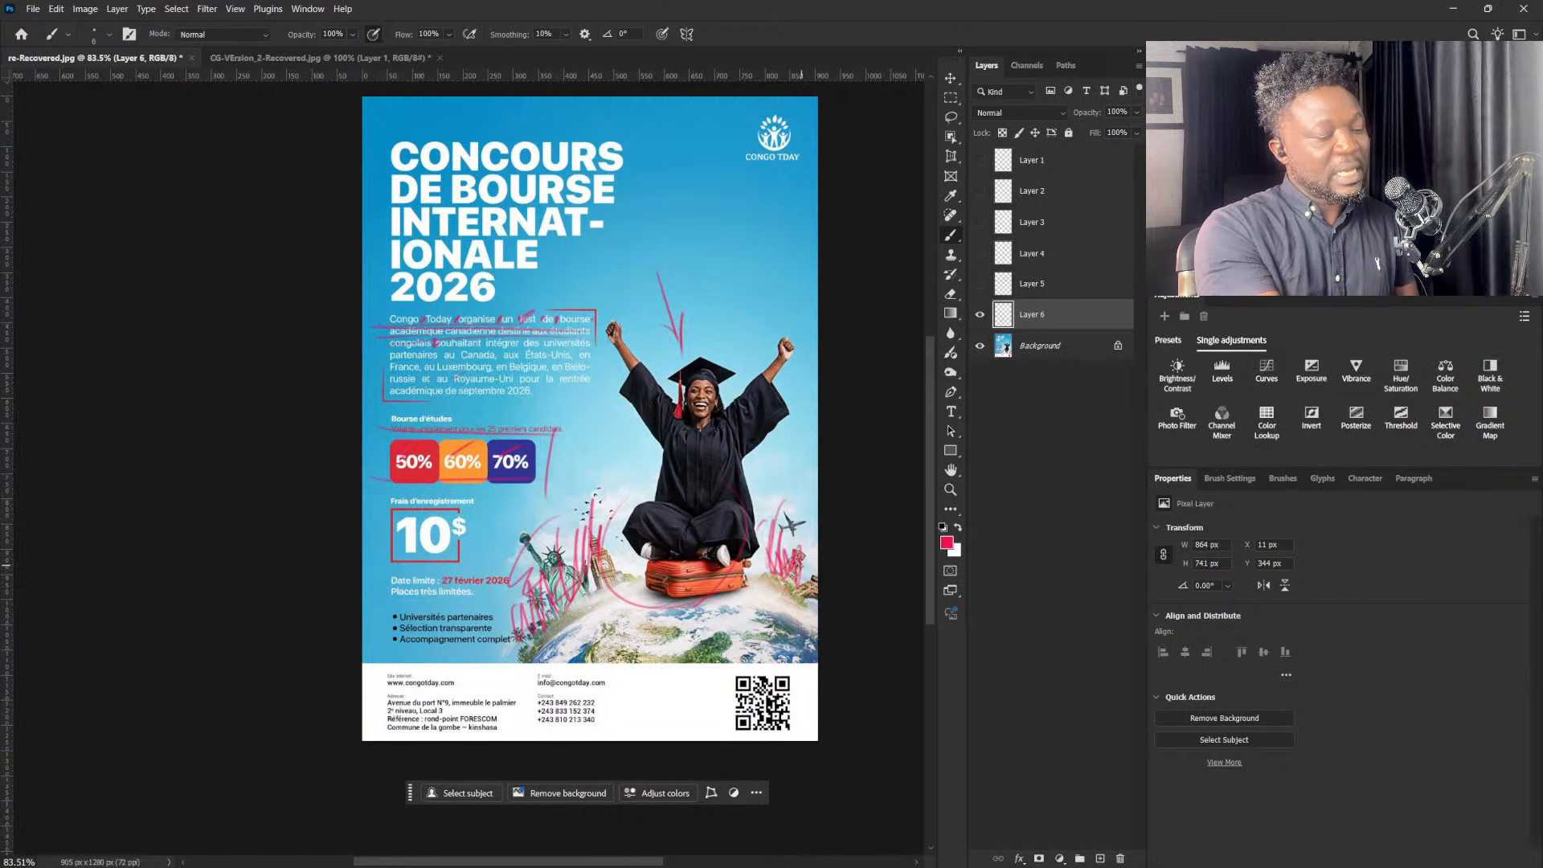
drag(539, 550, 562, 583)
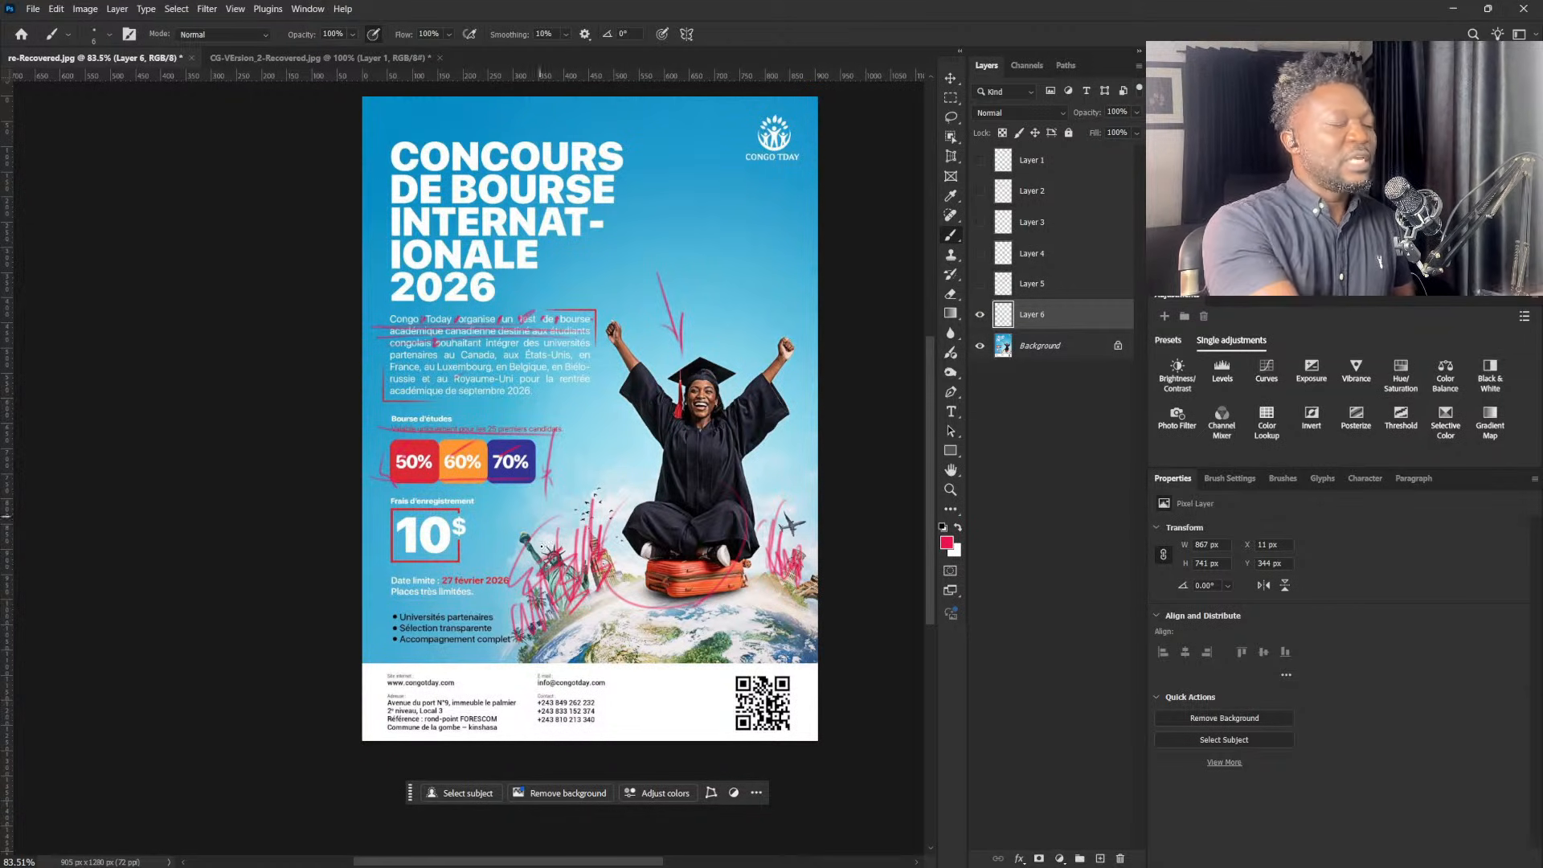
- Draw a red ellipse around the seated graduate and landmarks, hide the Layer 6 annotations and add a new empty layer above it
mouse_move(643, 603)
mouse_down()
mouse_move(522, 555)
mouse_move(691, 492)
mouse_move(764, 586)
mouse_up()
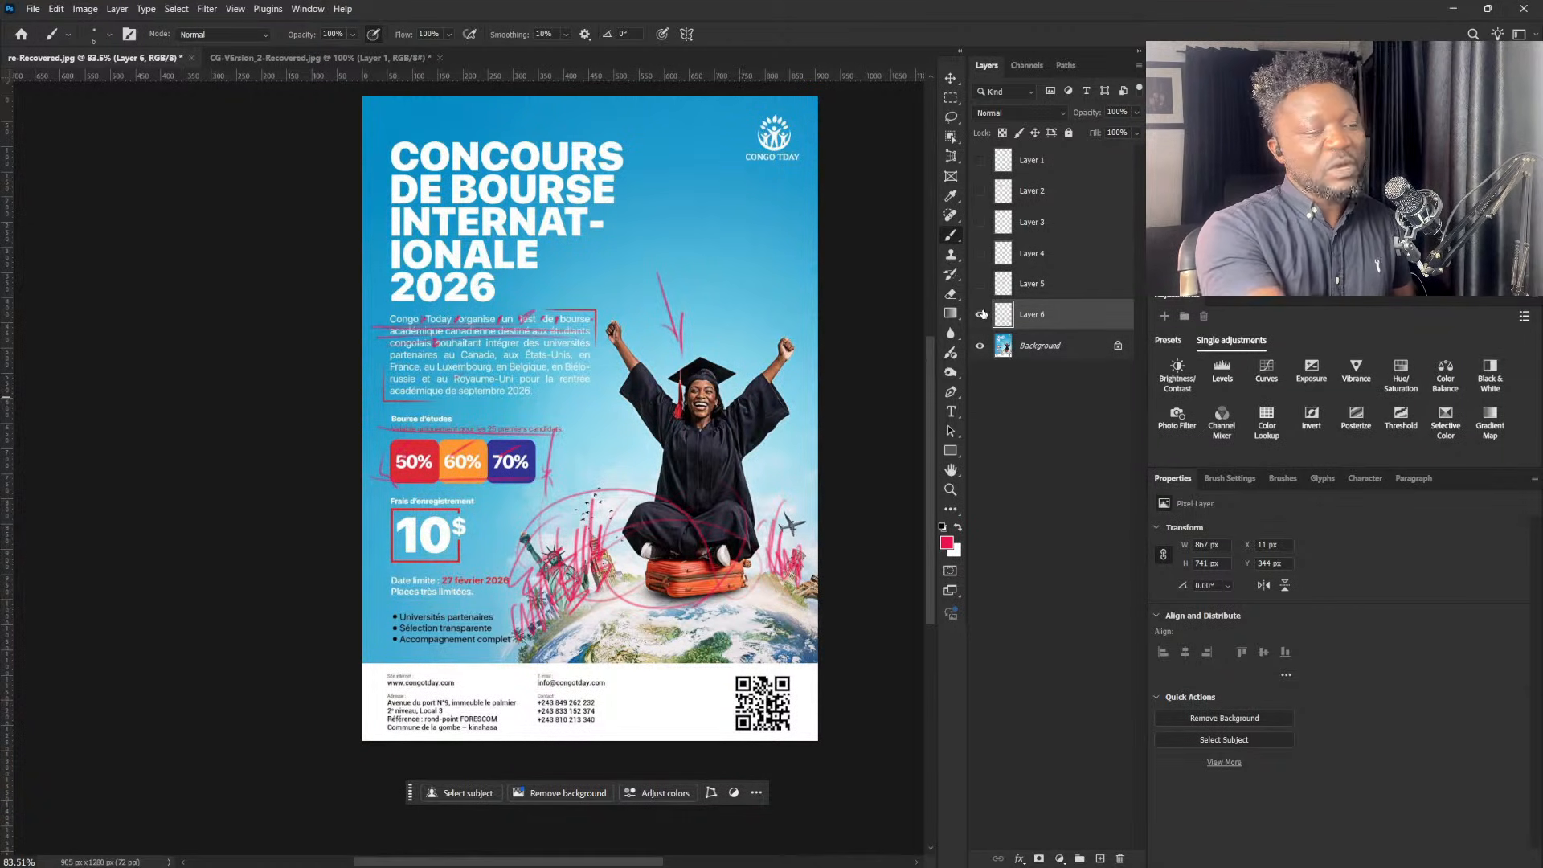
click(980, 315)
click(1101, 859)
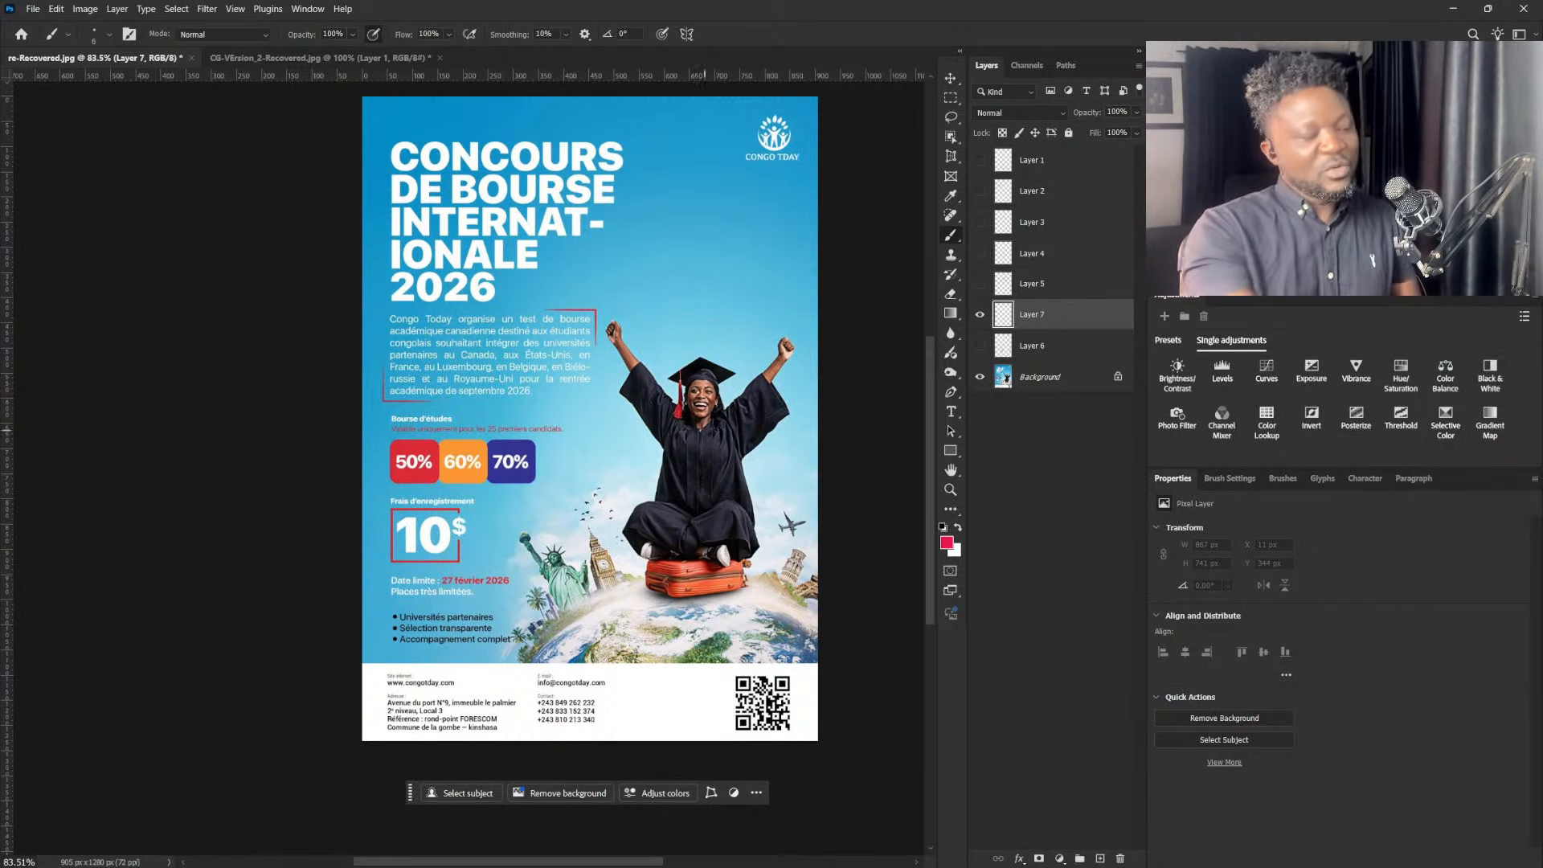
- Draw a red arc over the globe's landmarks, frame the red validity line above the badges, and circle the end of the last bullet
drag(699, 485, 519, 619)
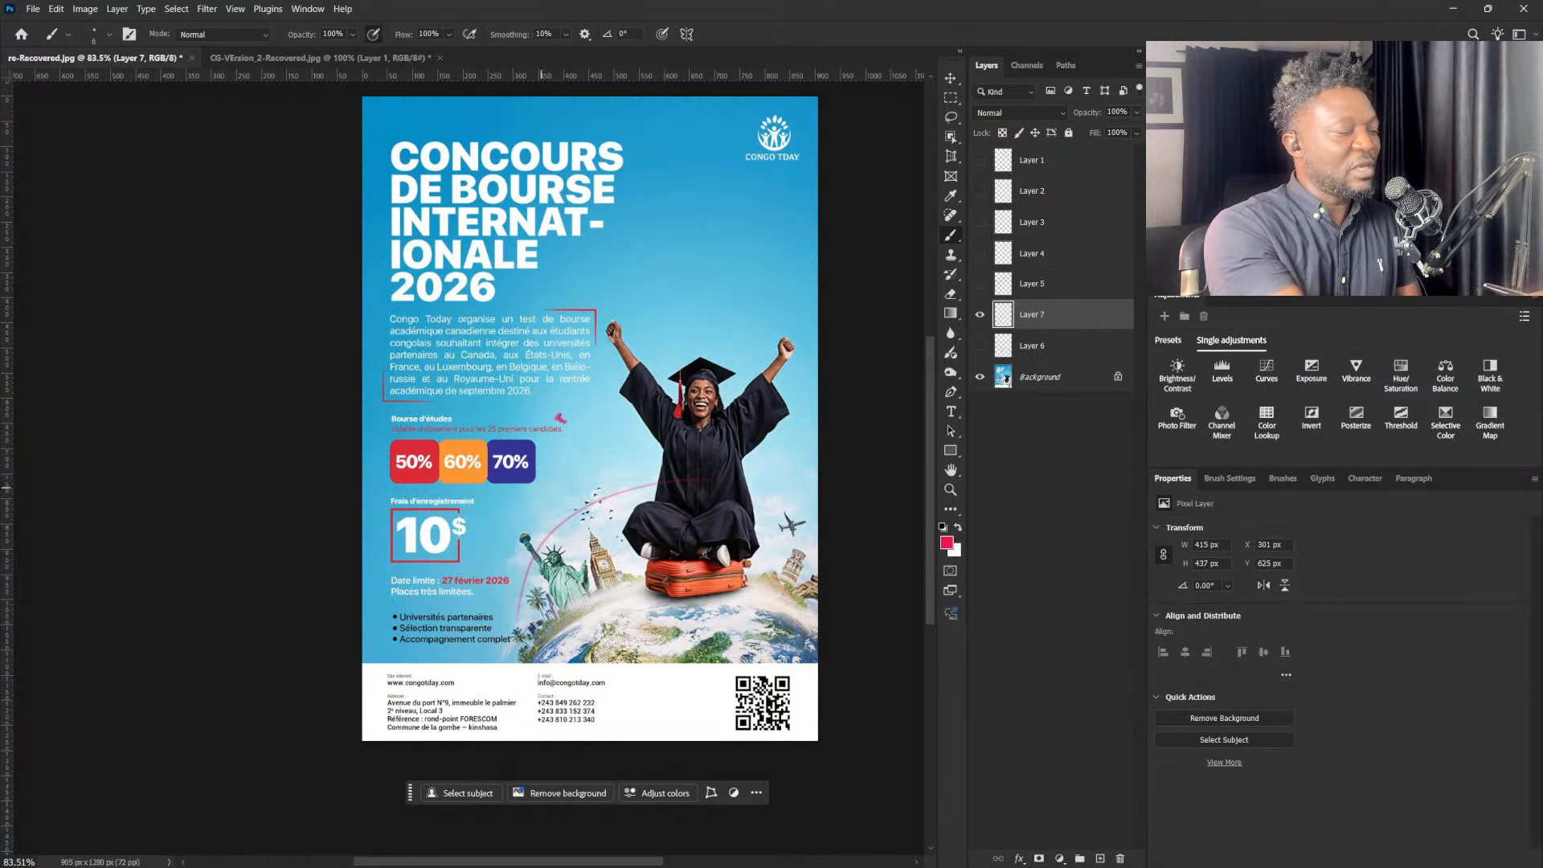
mouse_move(394, 434)
mouse_down()
mouse_move(570, 422)
mouse_move(592, 441)
mouse_up()
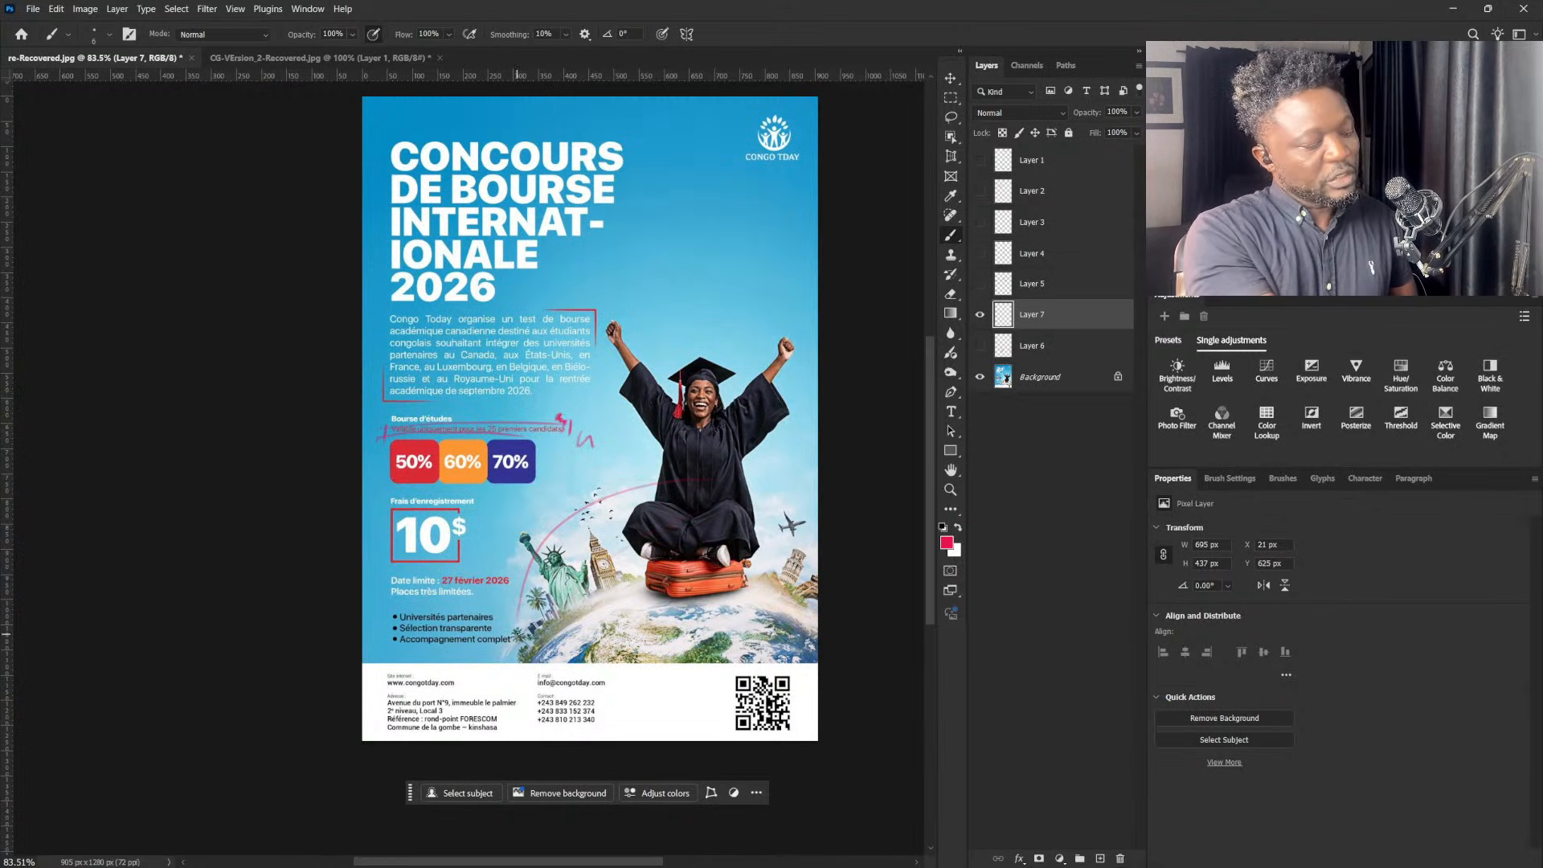
mouse_move(512, 630)
mouse_down()
mouse_move(518, 650)
mouse_move(516, 626)
mouse_up()
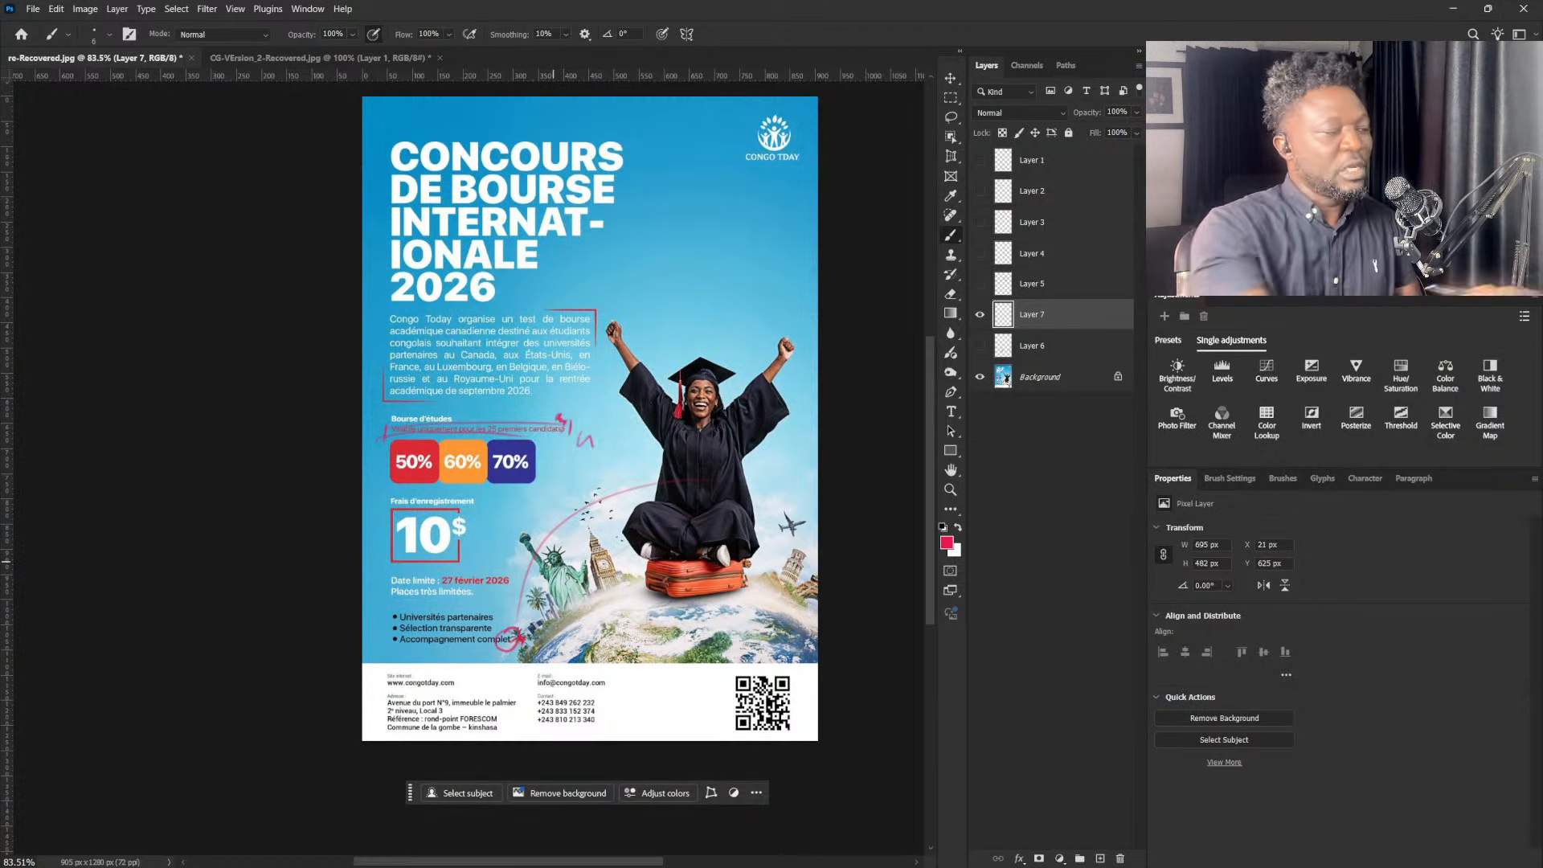
- Mark the intro paragraph's corner brackets and the margins beside the title, logo and QR code in red, and hide that annotation layer
mouse_move(612, 245)
mouse_down()
mouse_move(585, 312)
mouse_move(585, 289)
mouse_up()
mouse_move(363, 442)
mouse_down()
mouse_move(392, 403)
mouse_move(388, 416)
mouse_up()
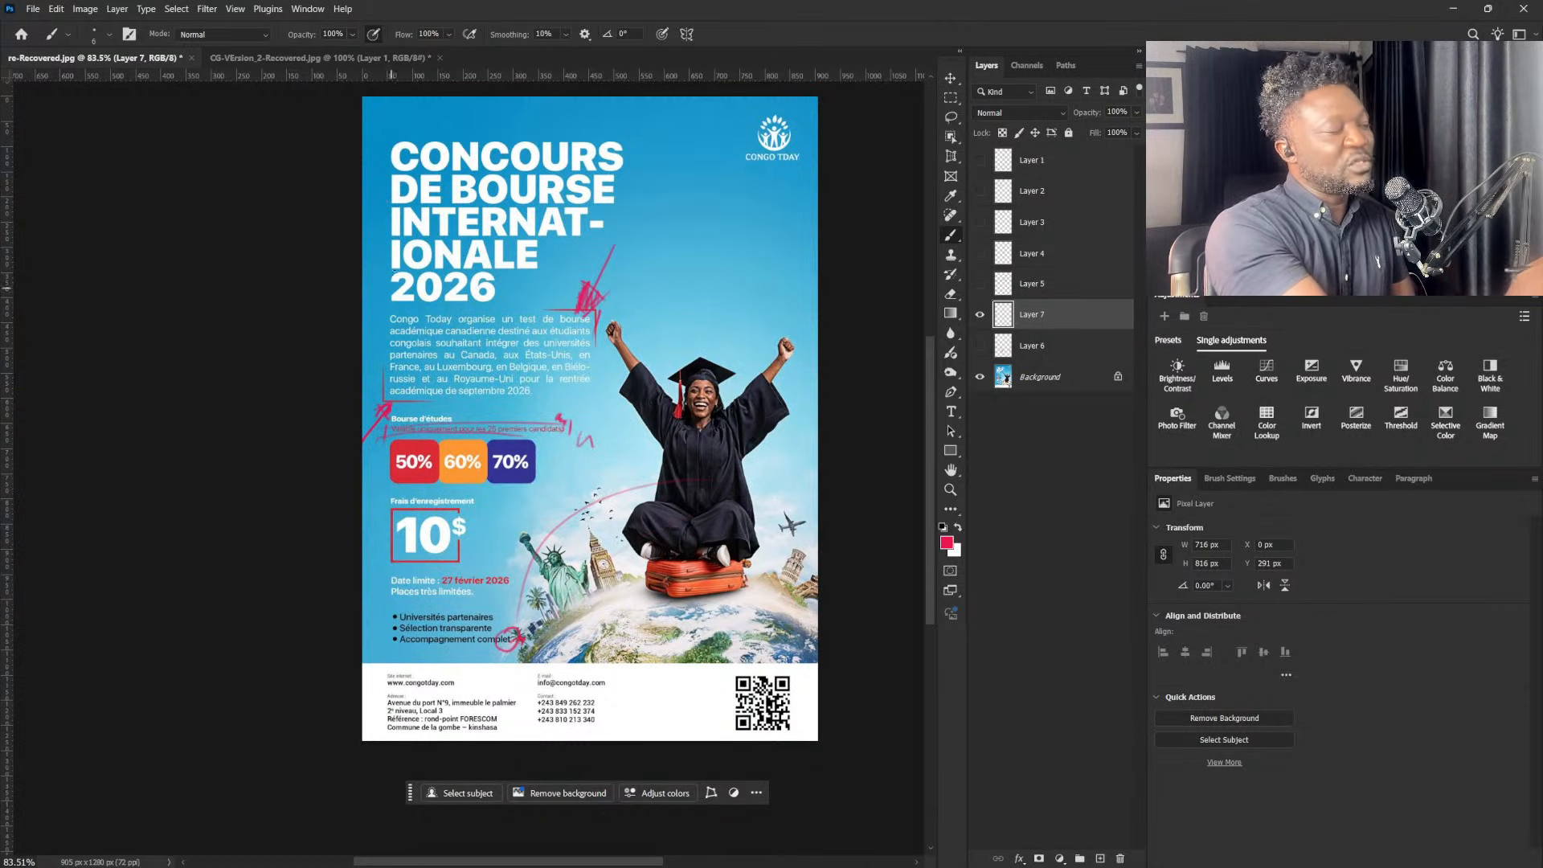
drag(363, 216, 392, 212)
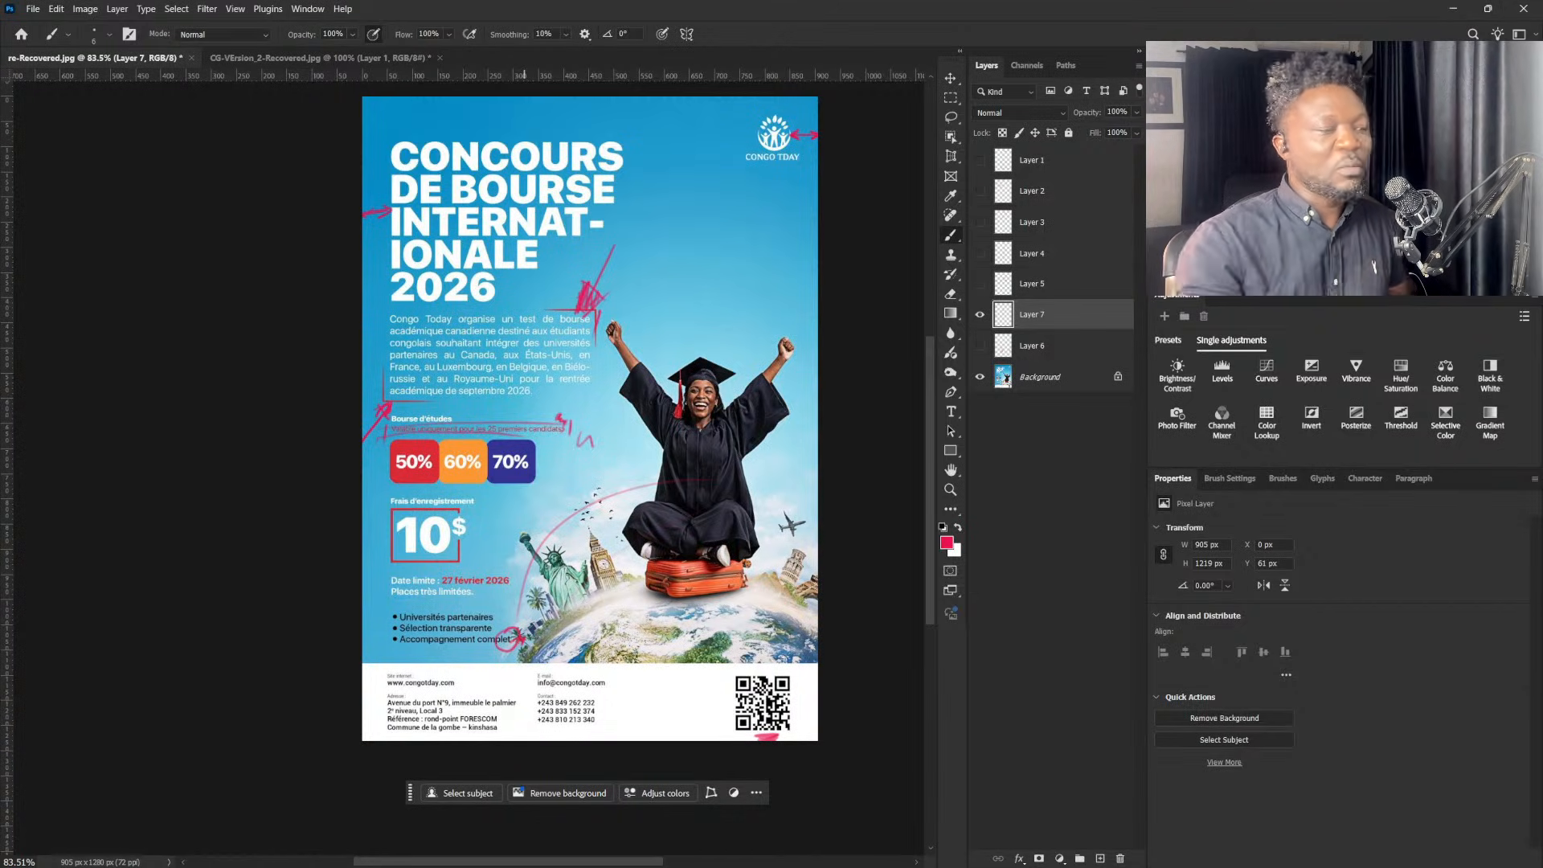
click(980, 316)
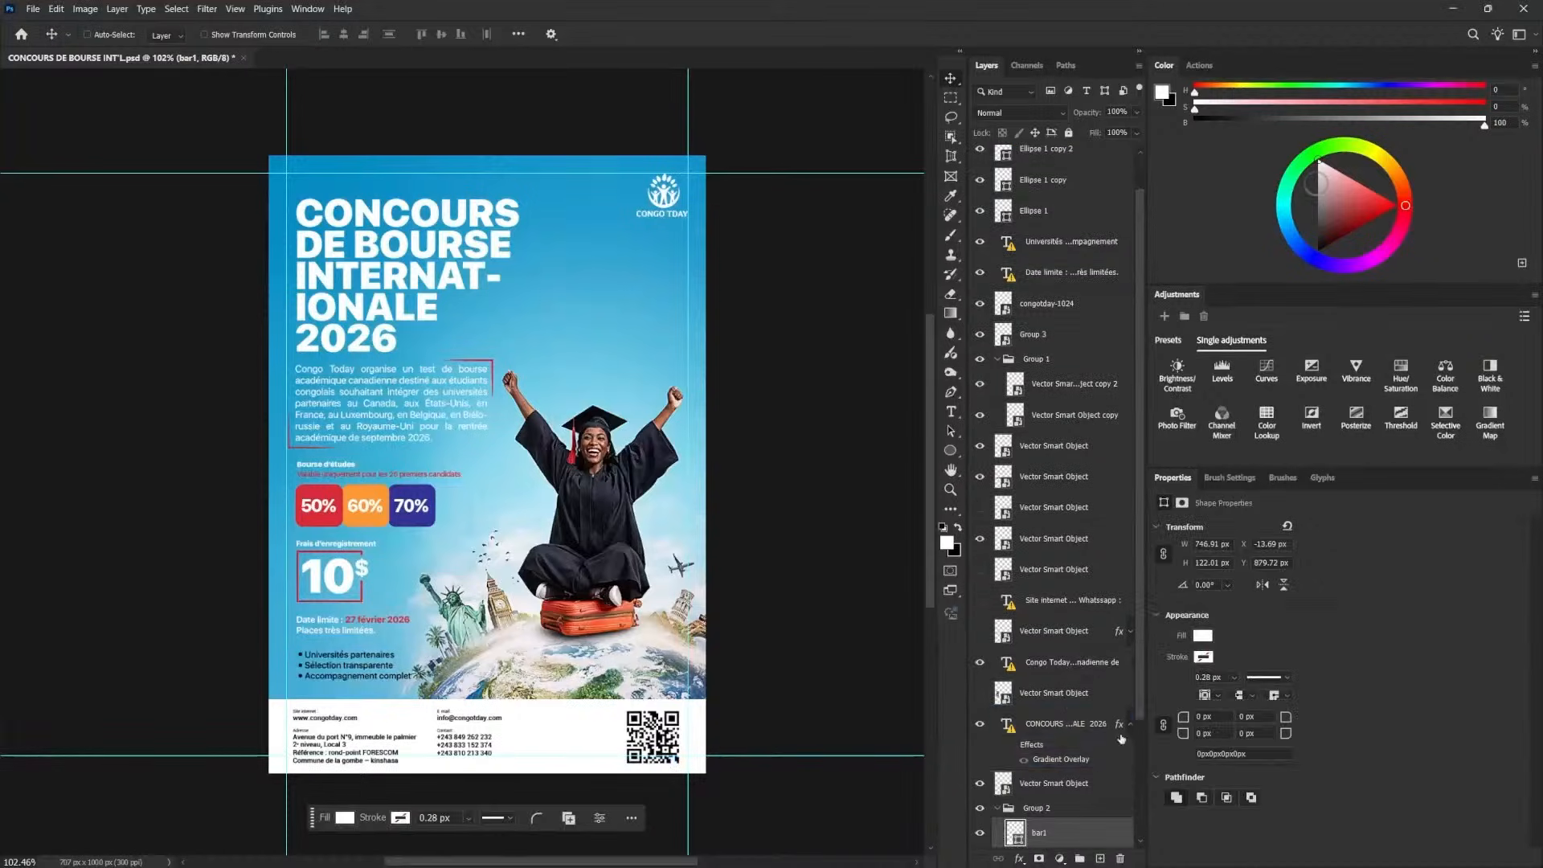
- In the poster's PSD, hide the white footer bar and the Gradient Fill 1 layer in Group 2
click(984, 679)
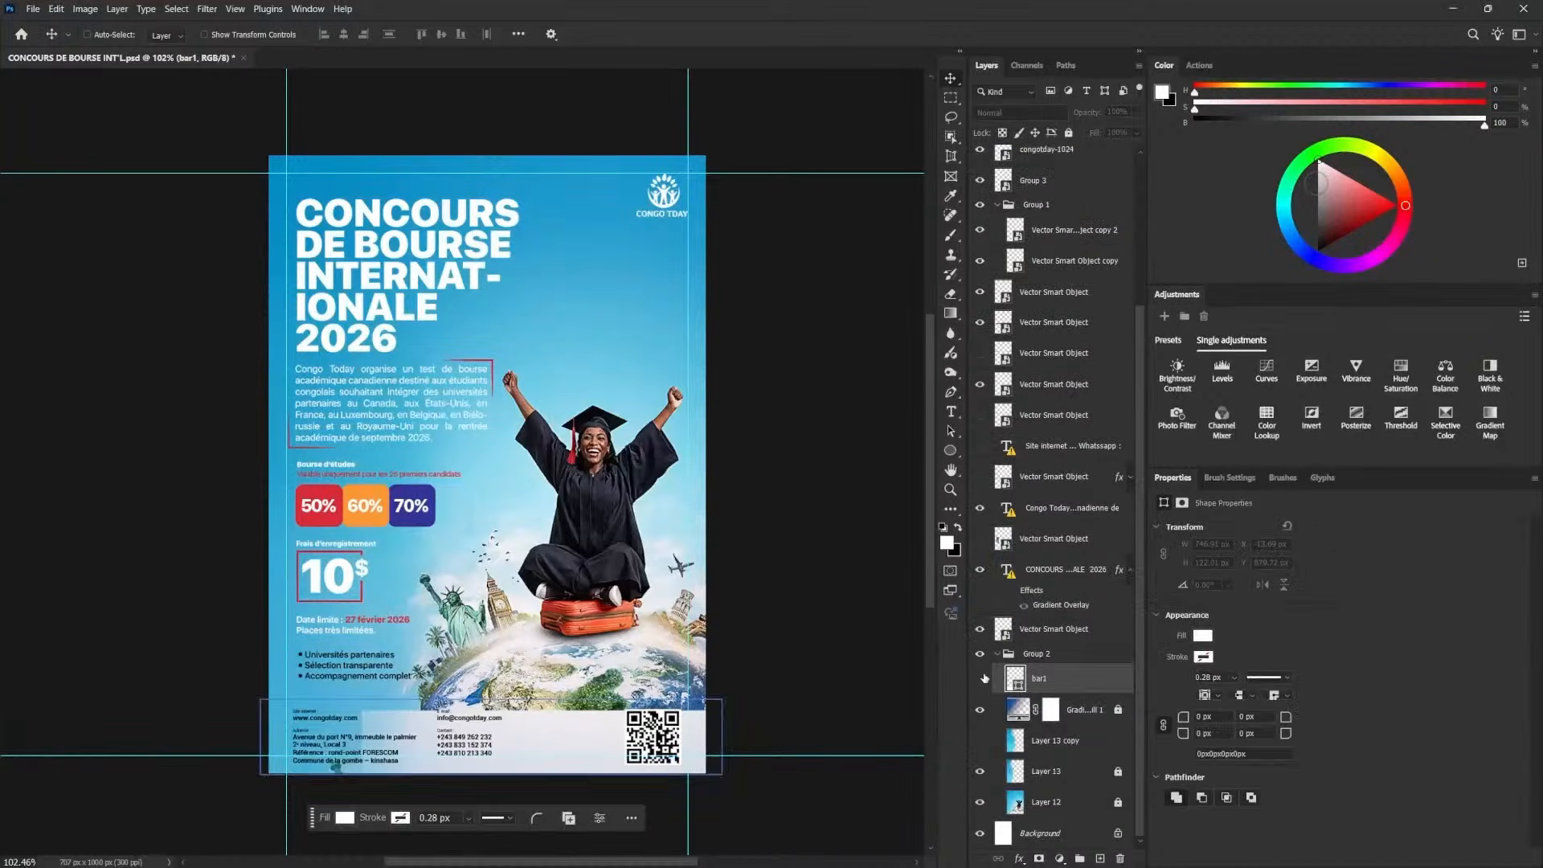
click(1015, 712)
click(981, 710)
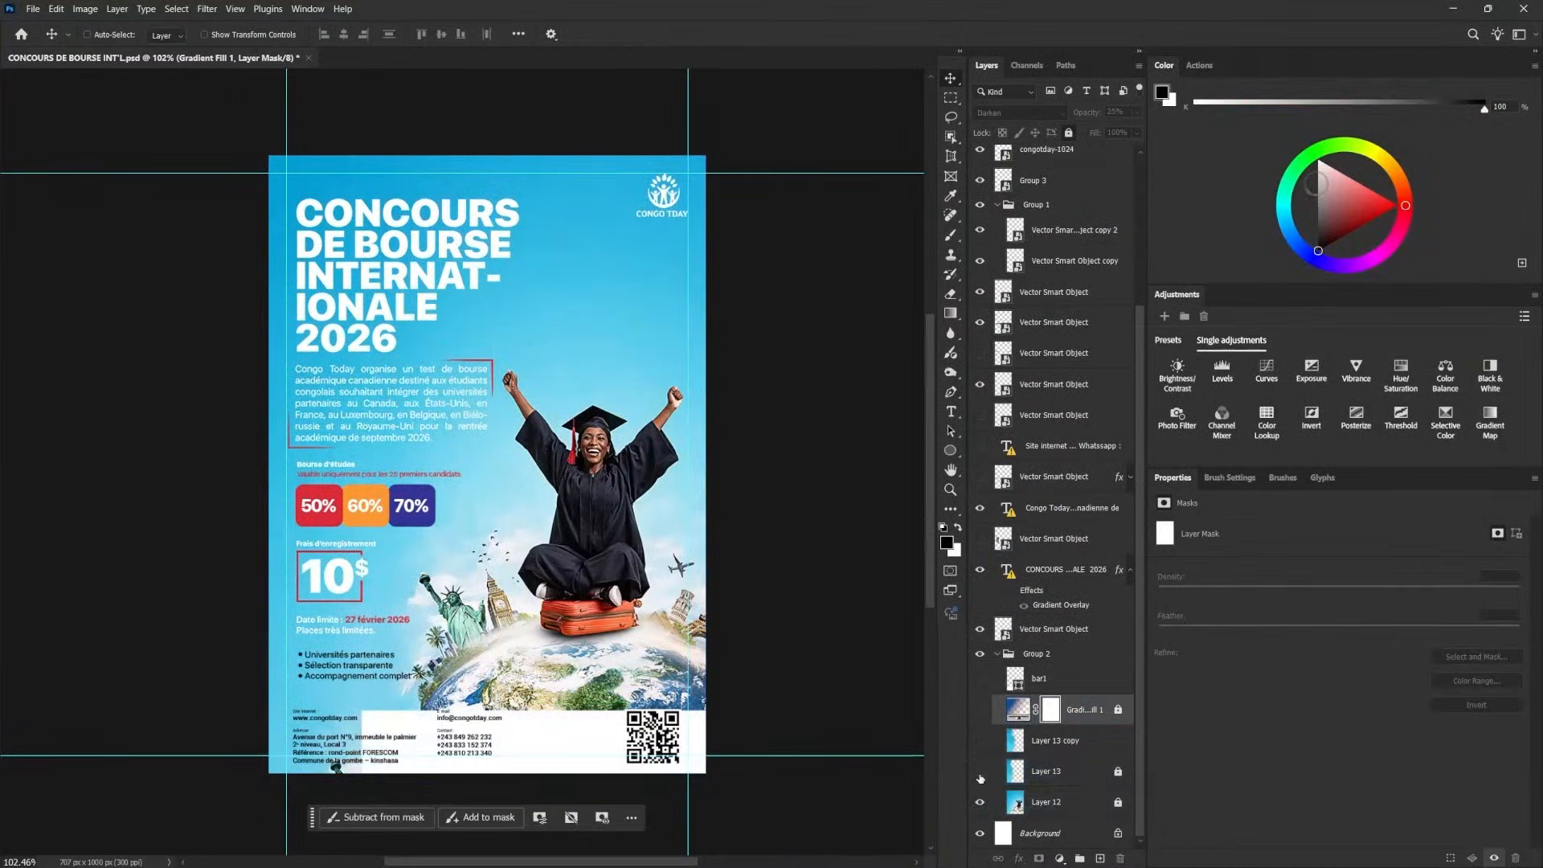
- Unlock the graduate image on Layer 12 and move it down so the globe reaches the page's lower edge
click(1030, 797)
drag(629, 625, 644, 633)
key(Return)
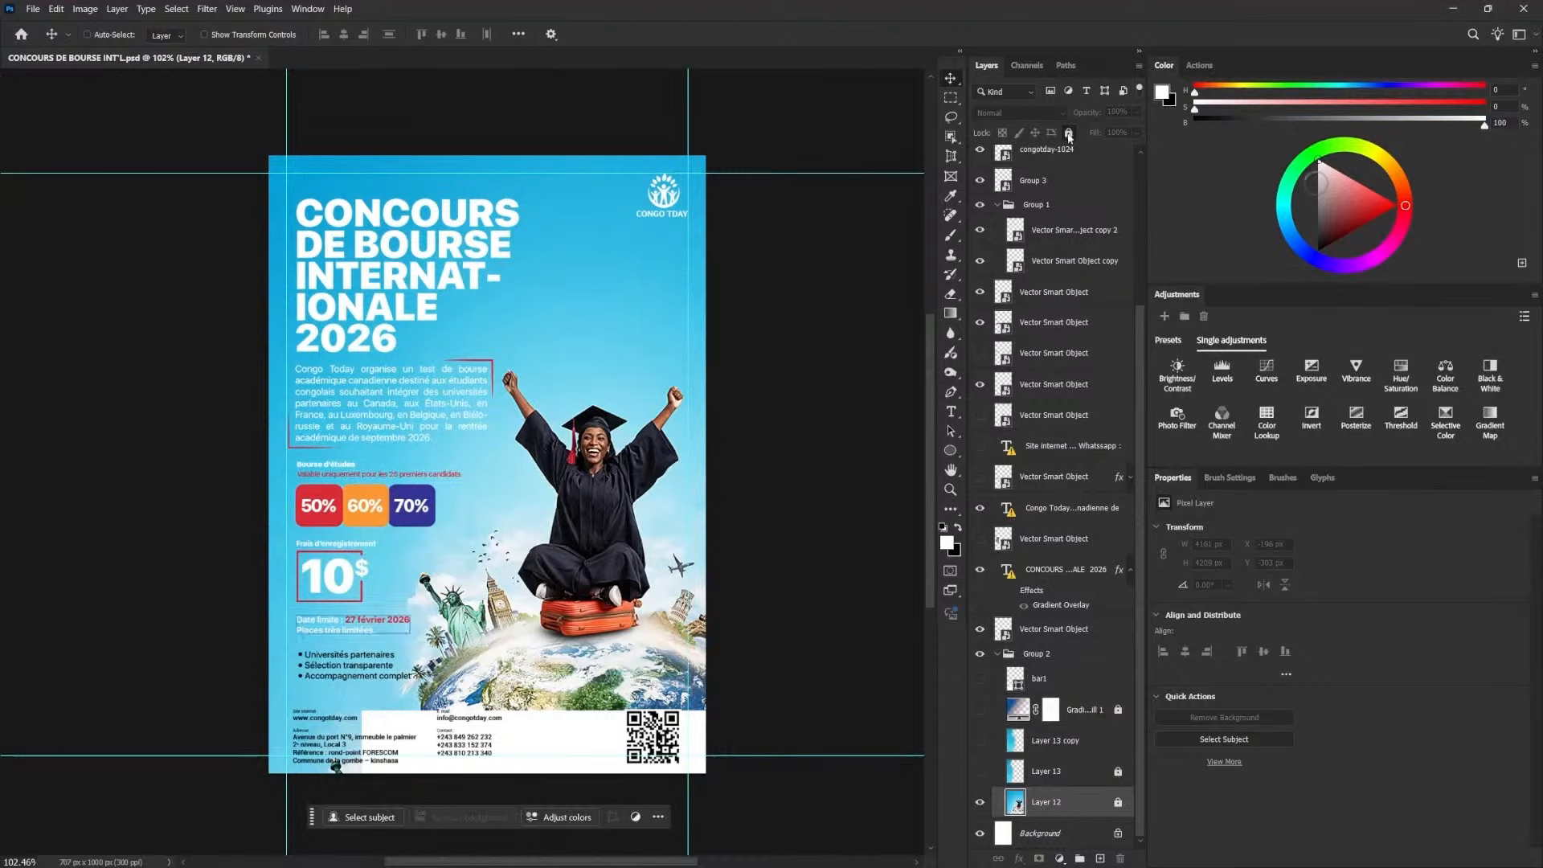
click(1069, 133)
drag(599, 536, 595, 619)
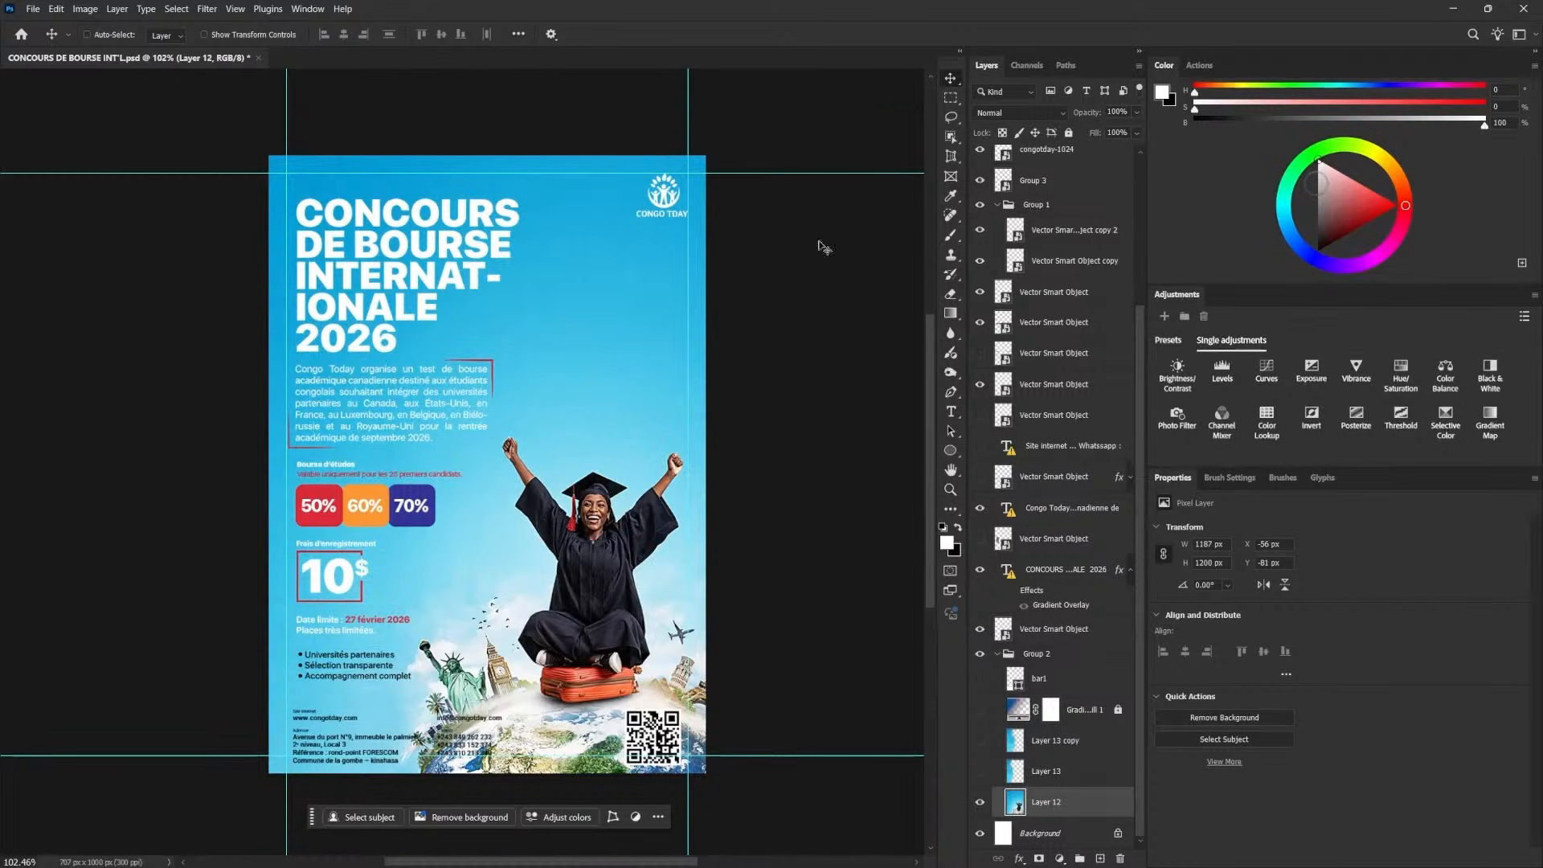
- Select the graduate and suitcase, save the selection as a new channel named "La", and deselect
key(w)
drag(697, 410, 463, 705)
click(176, 9)
click(214, 348)
text(La)
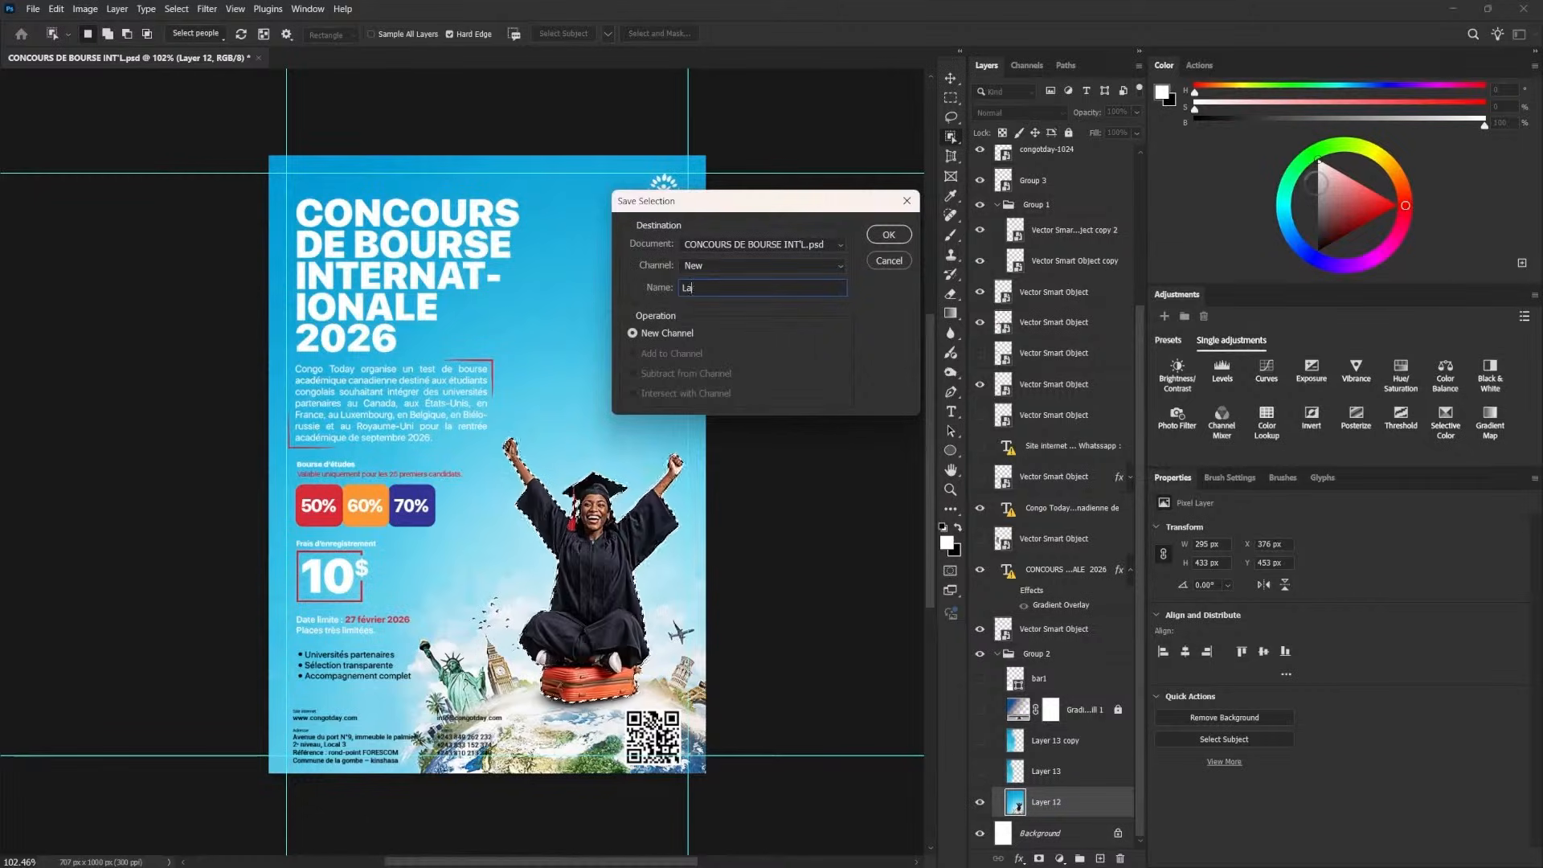
key(Return)
key(ctrl+d)
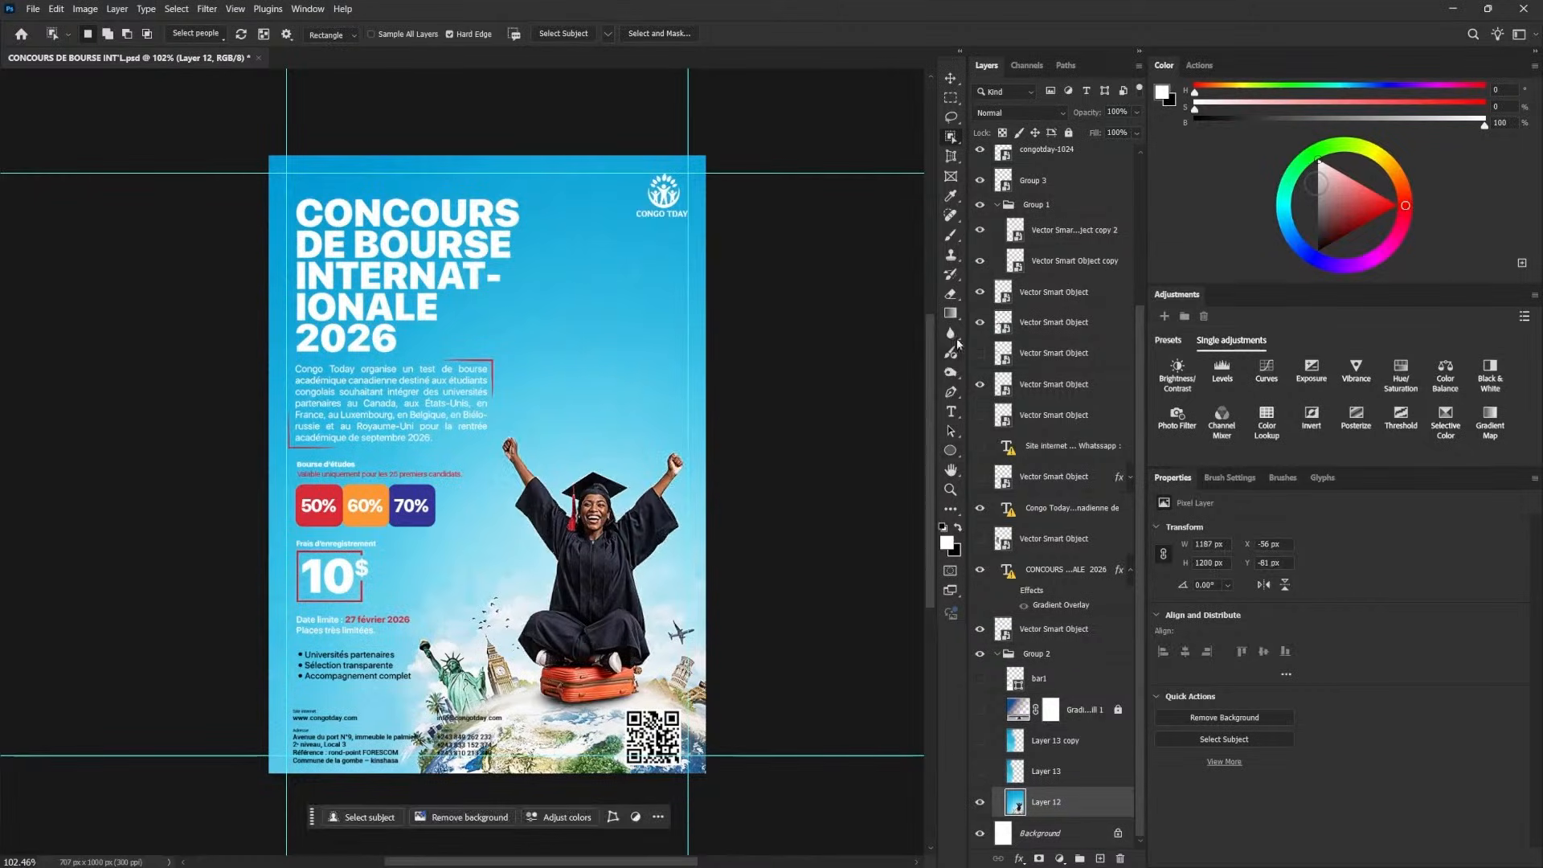
- Add a white solid color fill above Layer 12 and paint its mask with a large soft black brush to reveal the lower image
click(1060, 859)
click(1077, 596)
key(Return)
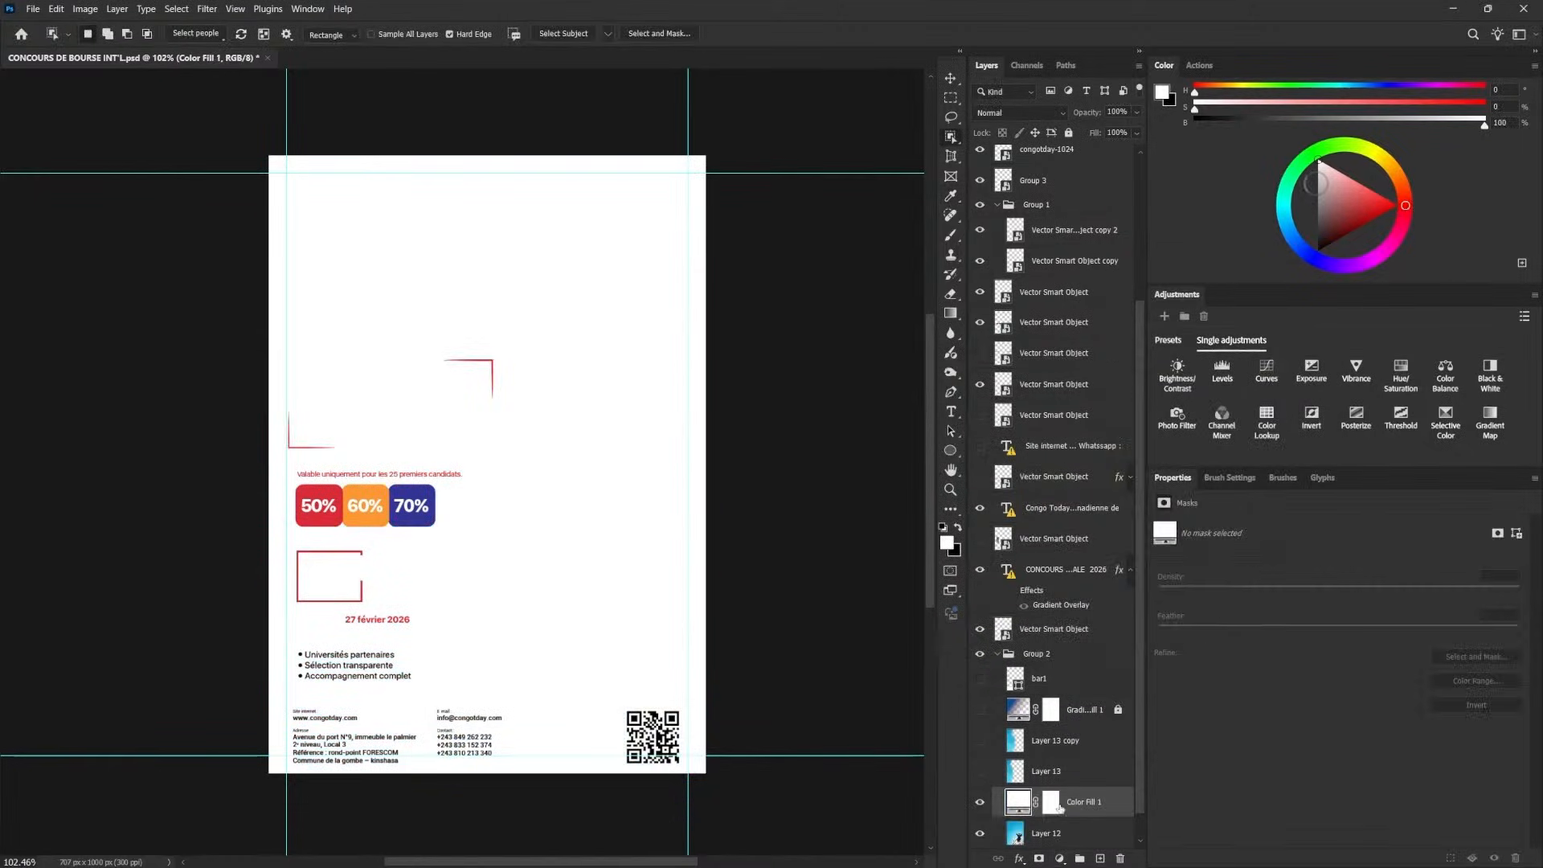
key(b)
click(594, 743)
key(bracketleft)
- Load the saved graduate selection and paint inside it on the fill's mask to reveal the whole figure
click(176, 9)
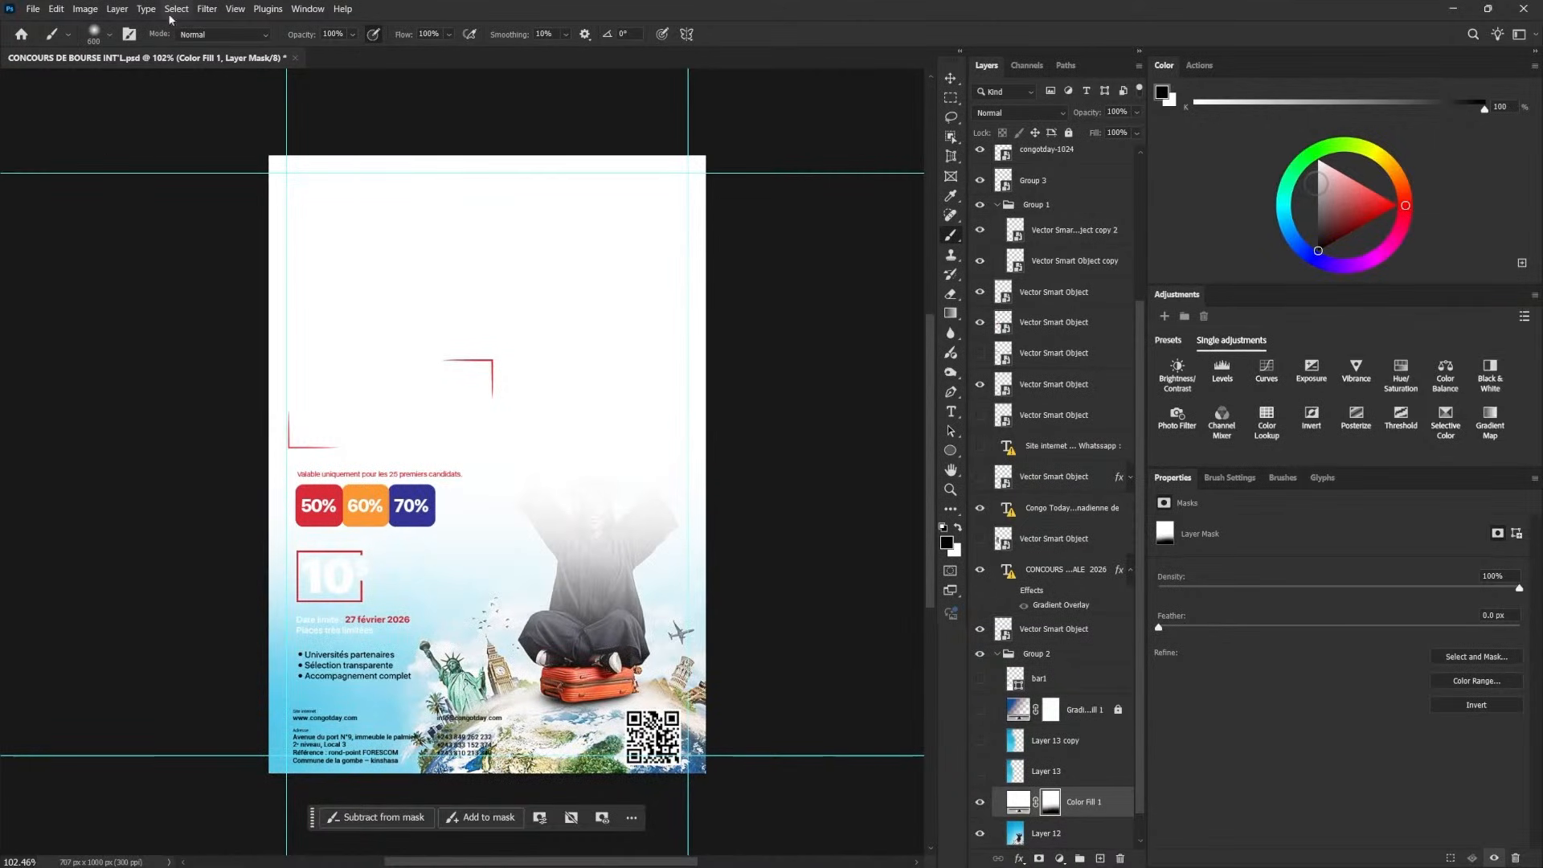
click(213, 329)
click(889, 234)
drag(599, 563, 724, 498)
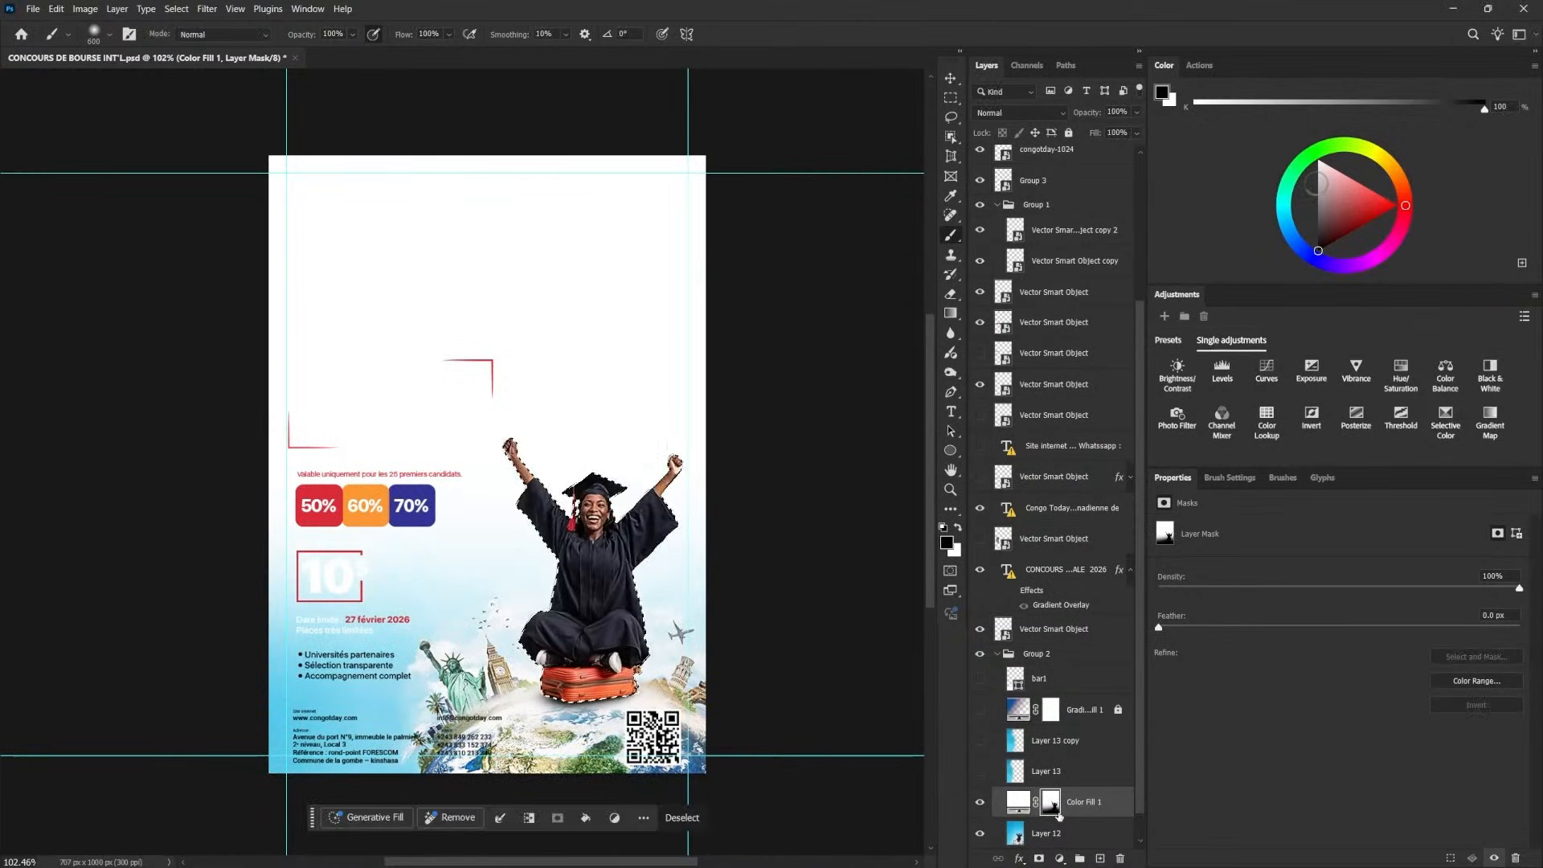
- Replace the title layer's missing font and set the title in Adelle Sans ARA Thin
key(v)
ctrl+click(382, 213)
double_click(1008, 570)
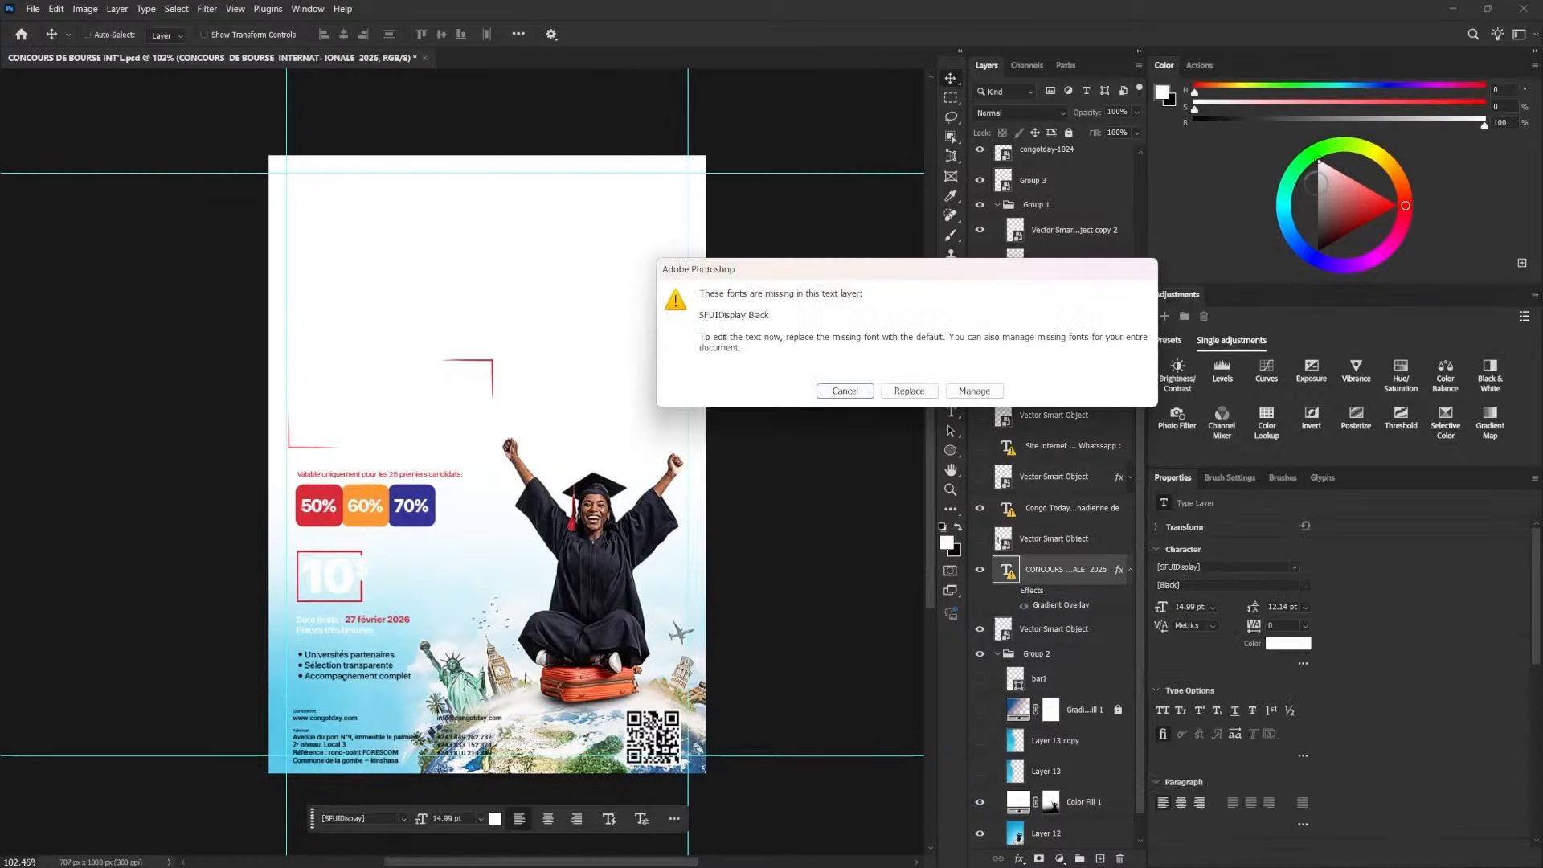
click(909, 391)
click(1276, 396)
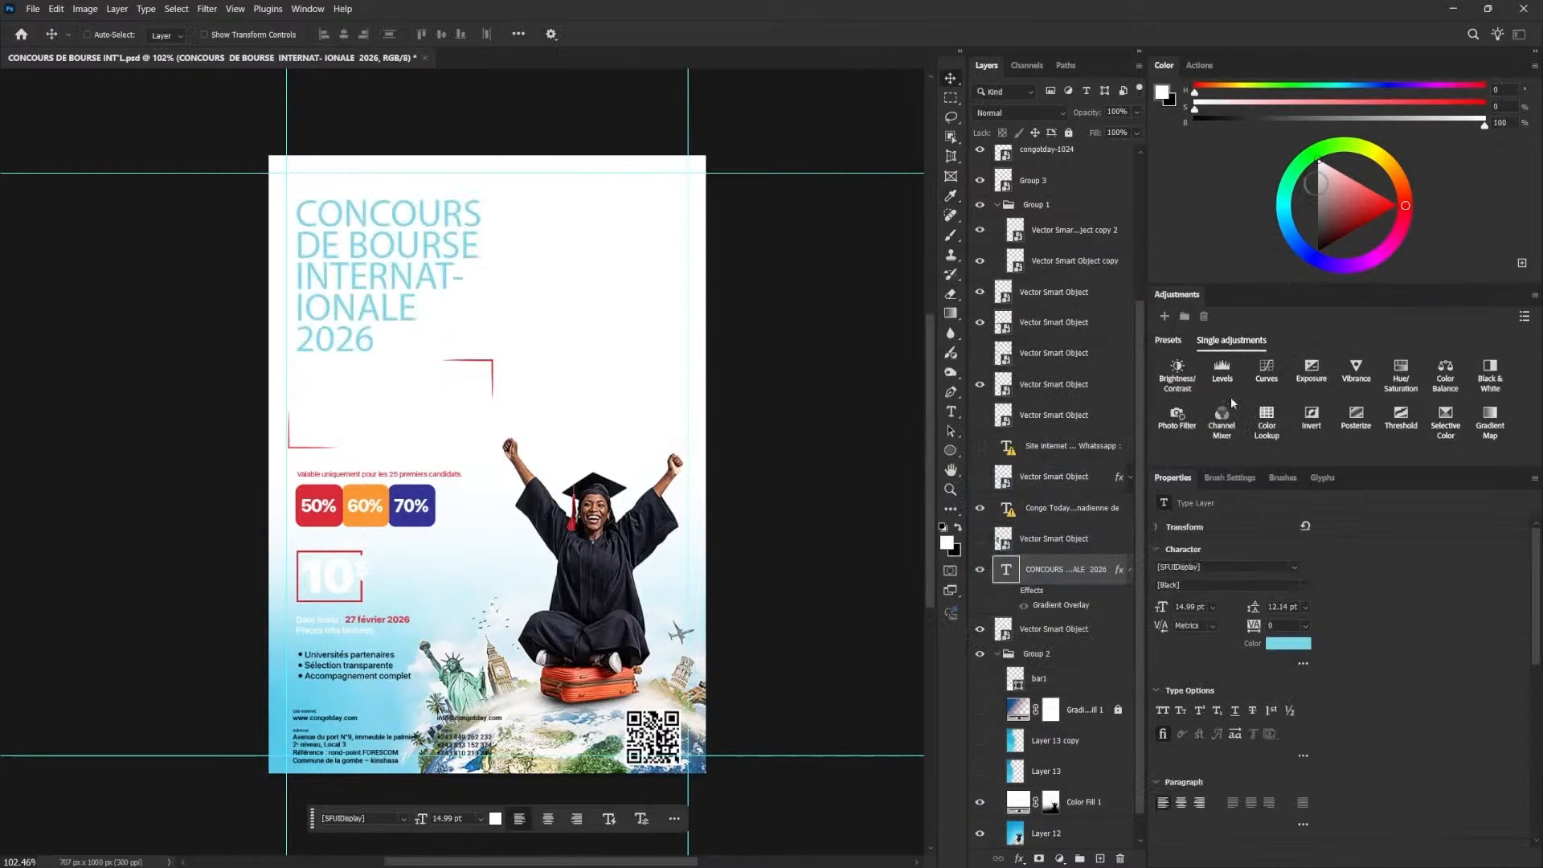
click(1294, 567)
text(adelle)
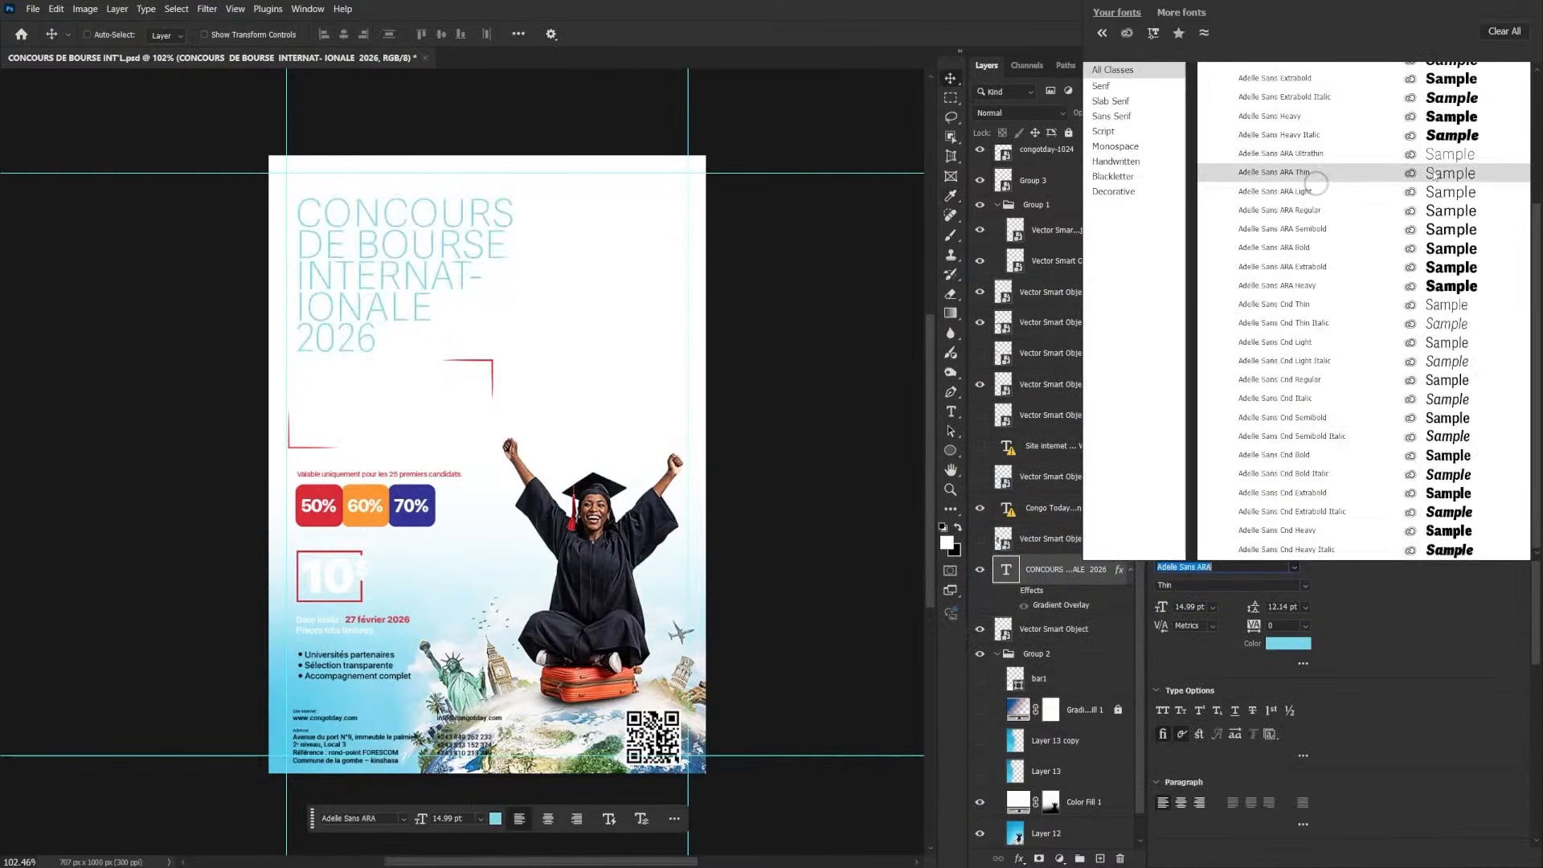
click(1310, 176)
- Remove the hyphen and line break in the title so that INTERNATIONALE reads as one word on one line
double_click(1014, 571)
click(488, 274)
key(BackSpace)
key(Delete)
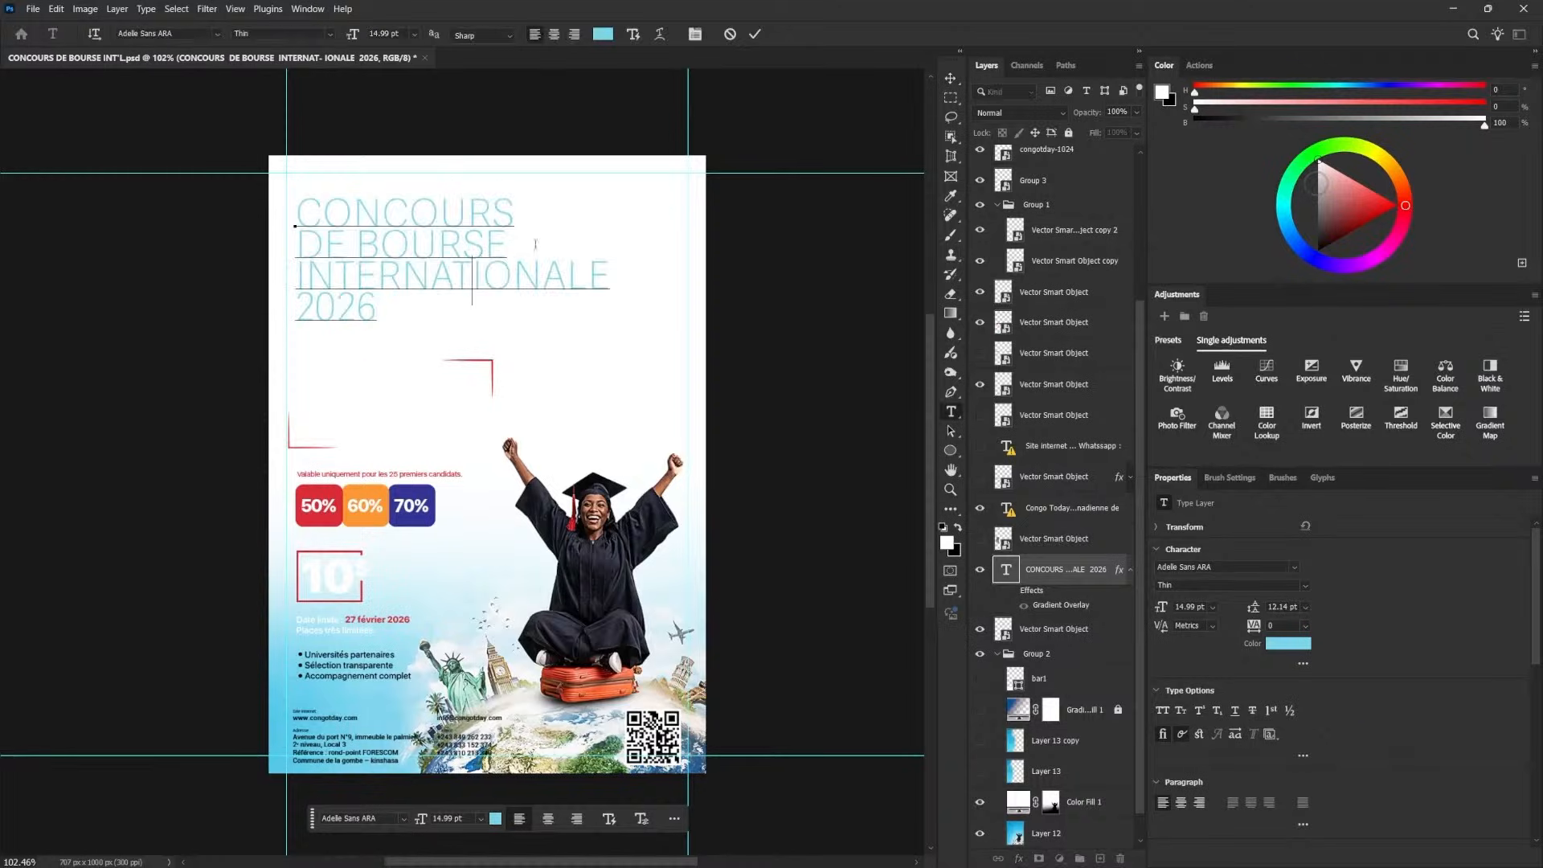
click(902, 120)
- Scale the title down to about 10.67 pt and join CONCOURS and DE BOURSE on one line
key(ctrl+t)
drag(611, 333, 521, 293)
key(Return)
double_click(383, 244)
click(302, 229)
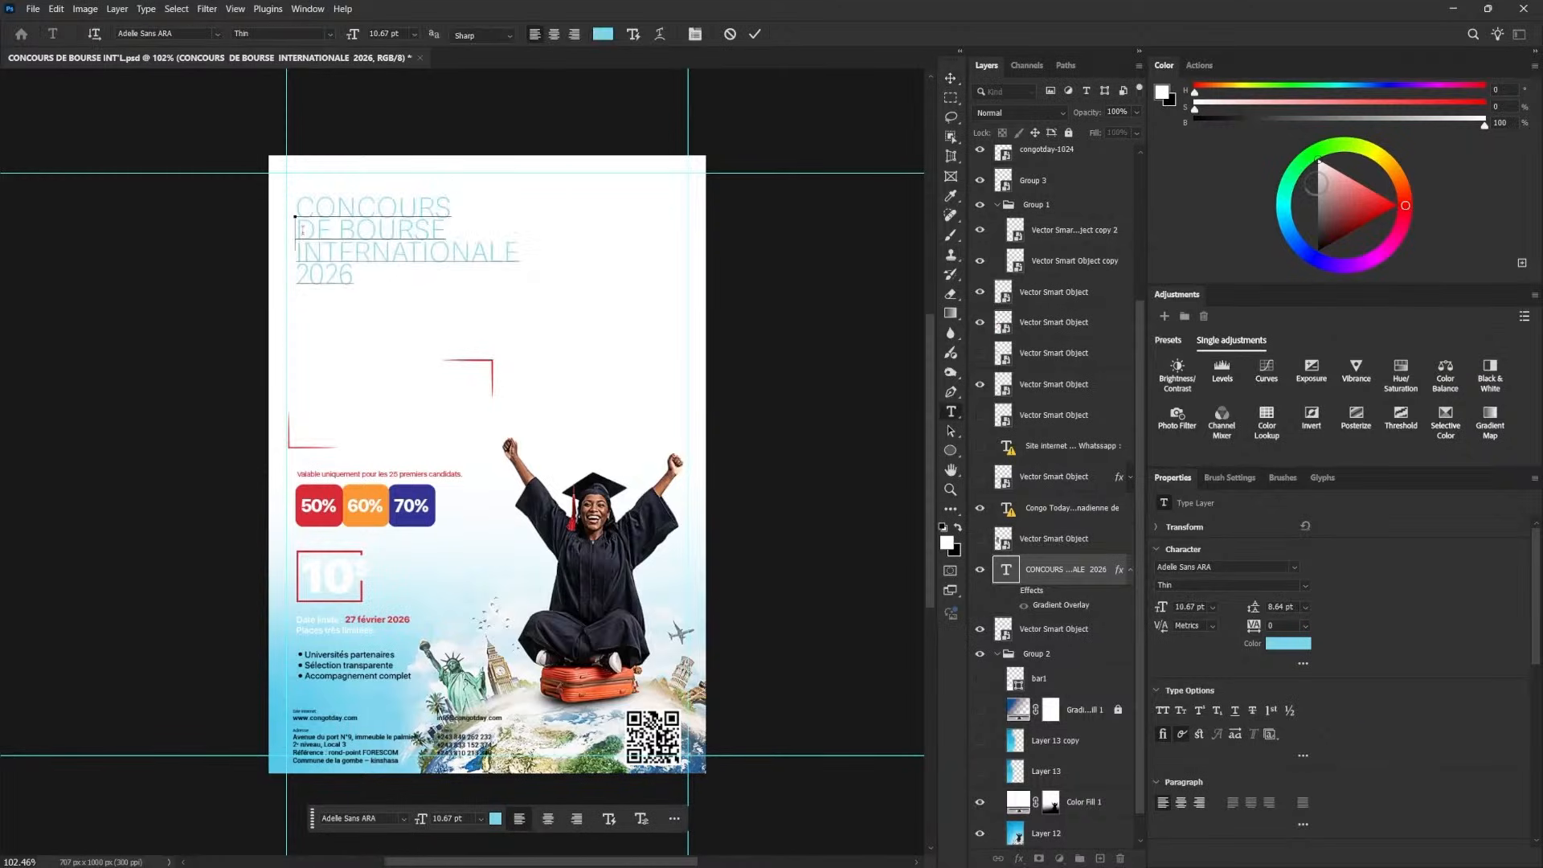
key(BackSpace)
- Set the title to Bold with 11 pt leading and bring 2026 up onto the INTERNATIONALE line
key(ctrl+a)
click(1307, 587)
click(1235, 681)
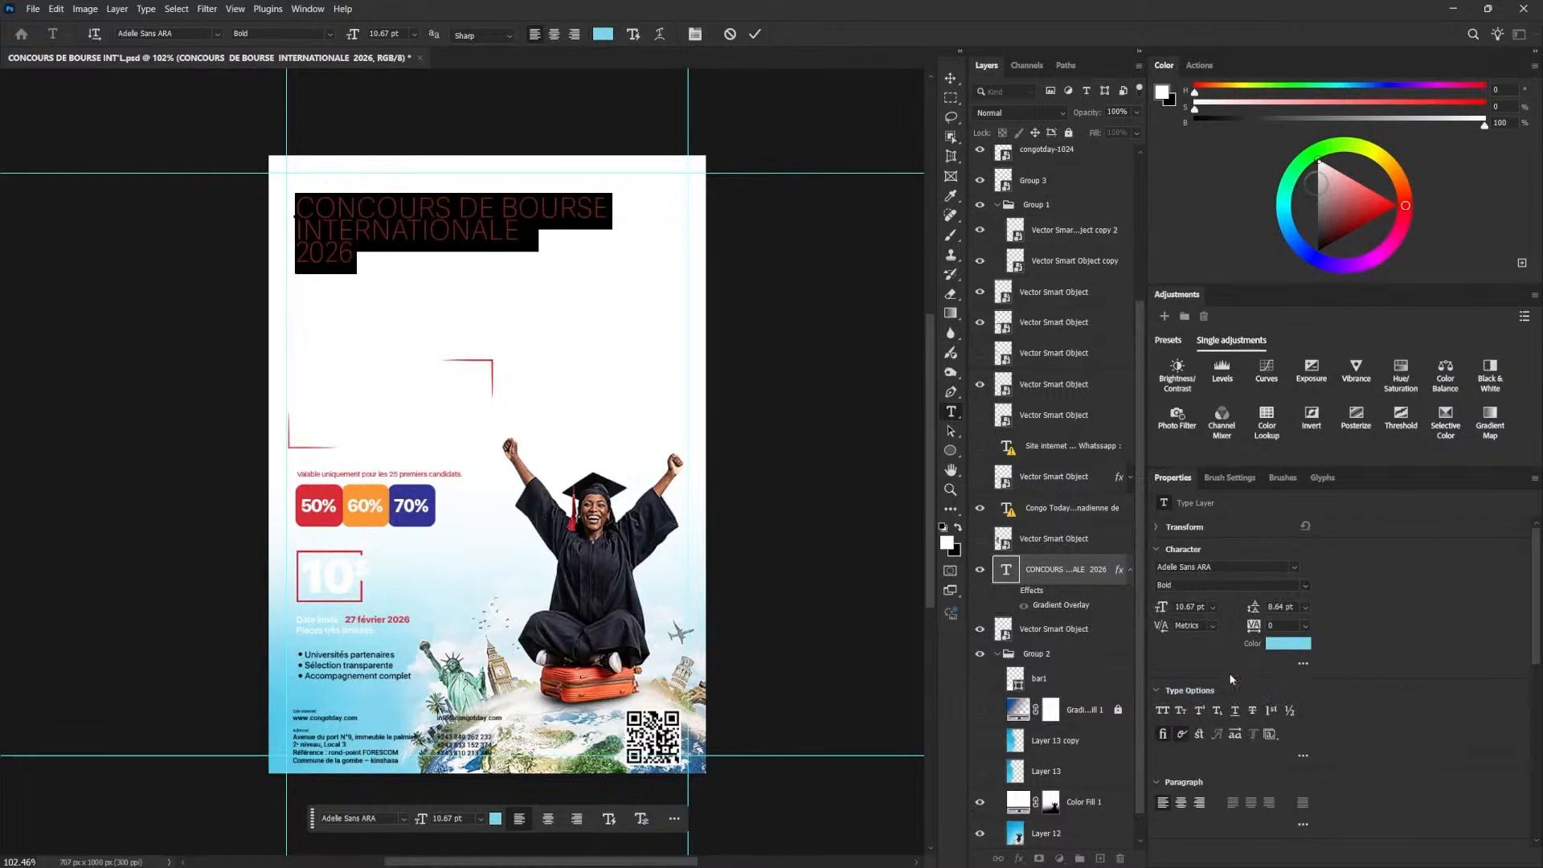
click(1245, 608)
drag(1245, 609, 1248, 609)
click(302, 267)
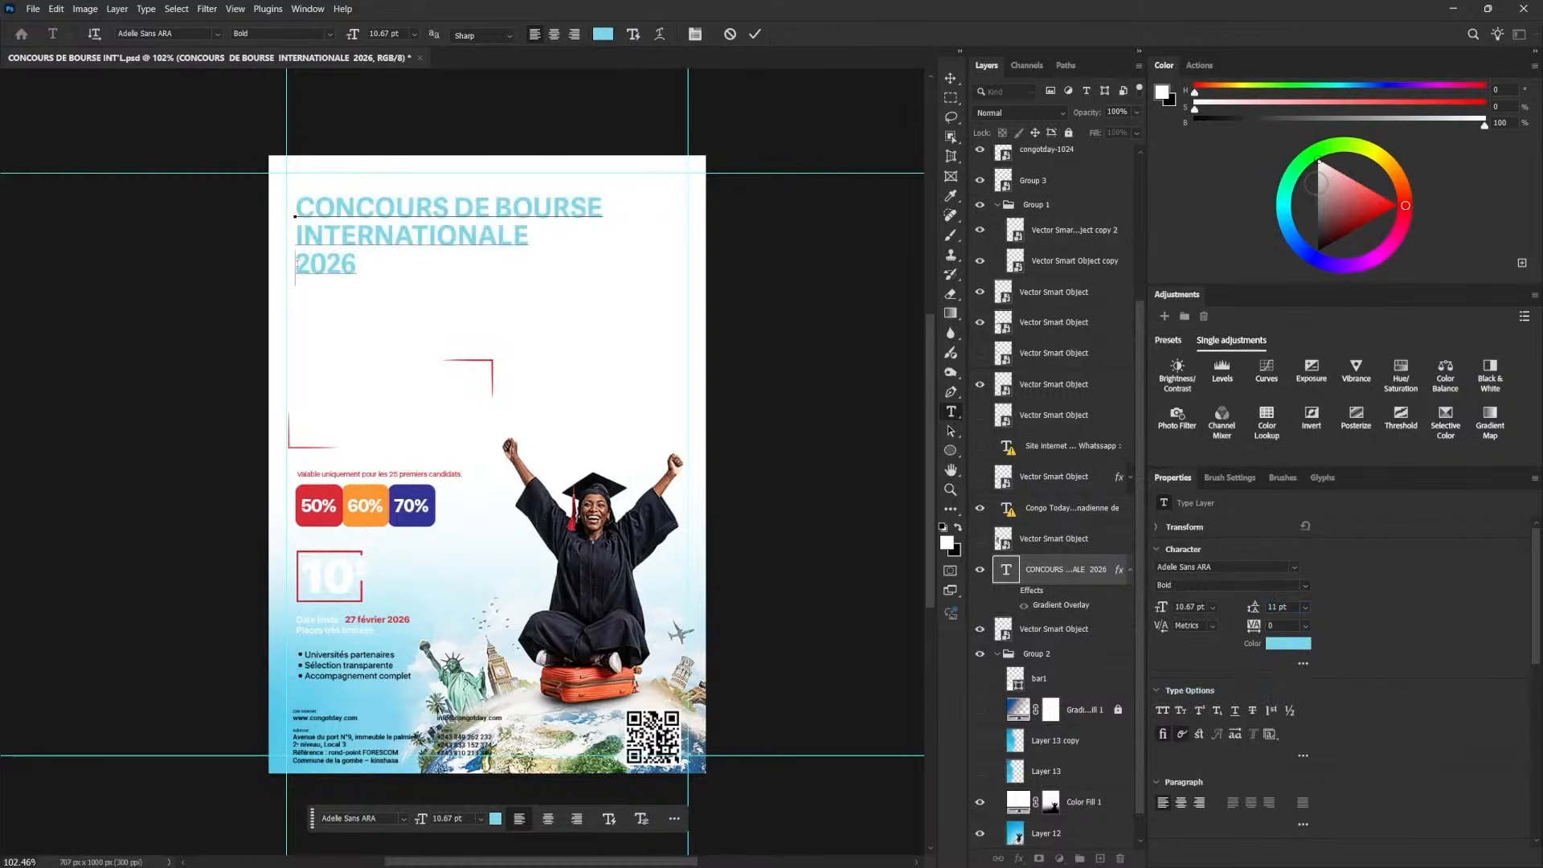
key(BackSpace)
- Color the title text blue 0d77b4 and tighten its tracking to -40
key(ctrl+a)
click(1289, 643)
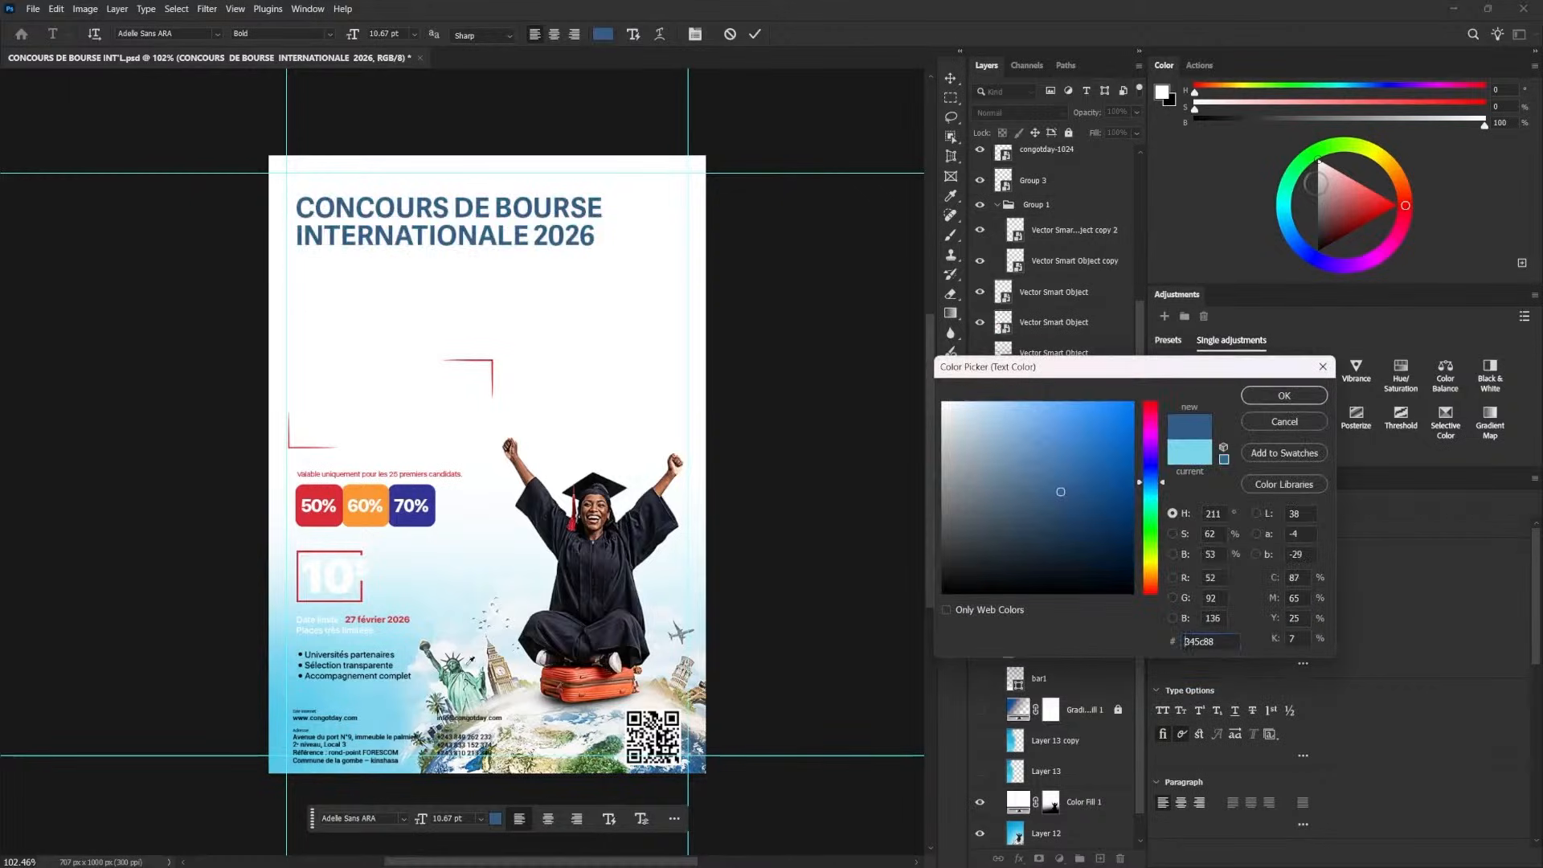
text(0d77b4)
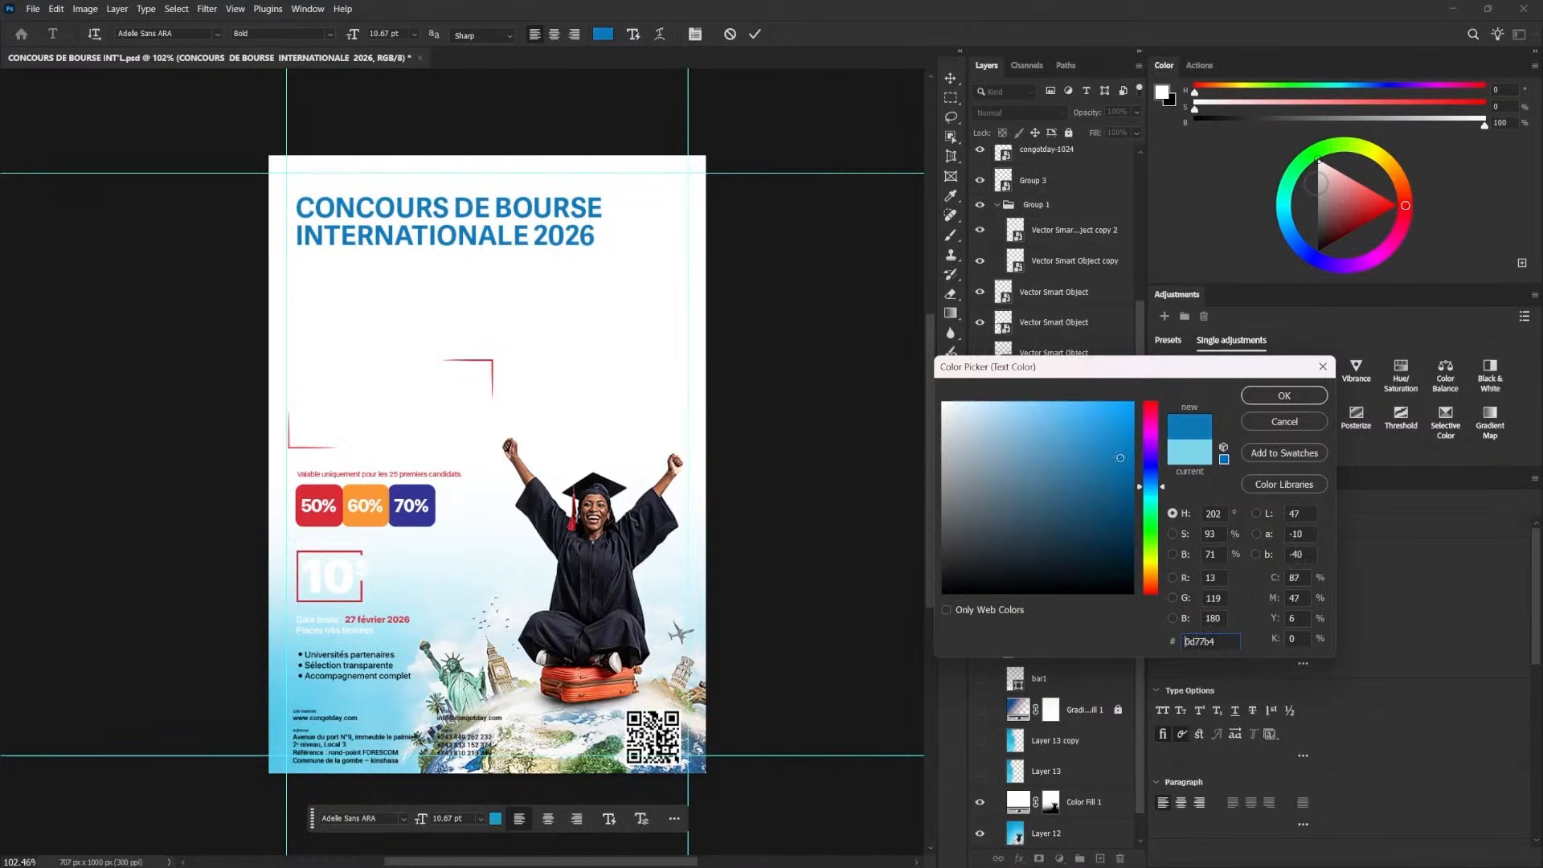
click(1269, 400)
drag(1254, 625, 1230, 626)
click(951, 78)
ctrl+click(489, 362)
right_click(396, 295)
right_click(341, 294)
right_click(325, 324)
click(333, 294)
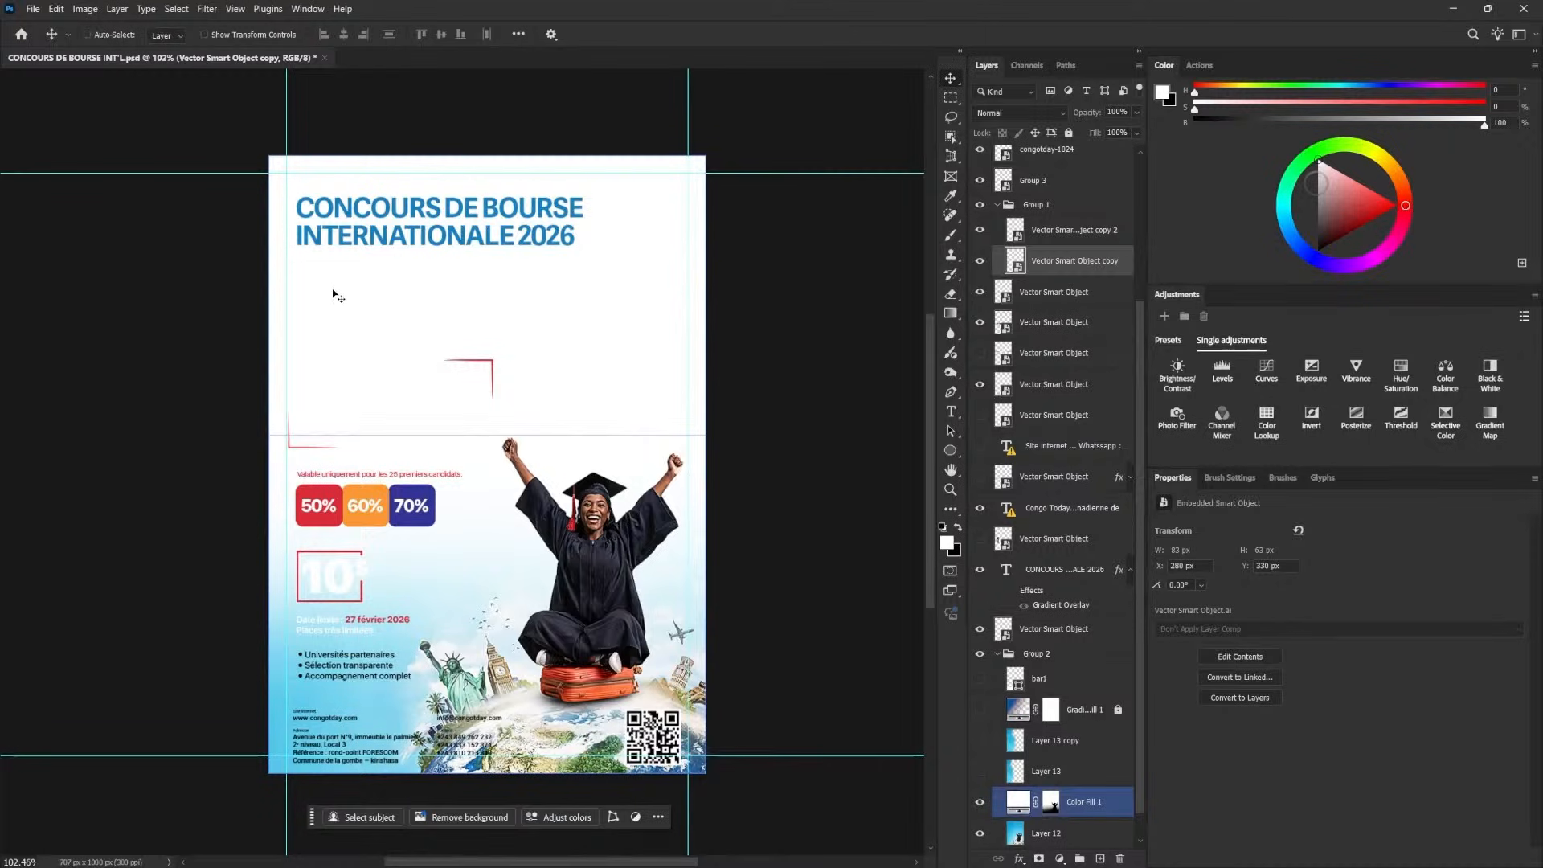
- Replace the intro paragraph's missing font with the default and color its text black
click(1124, 510)
double_click(1005, 510)
click(909, 390)
click(1289, 643)
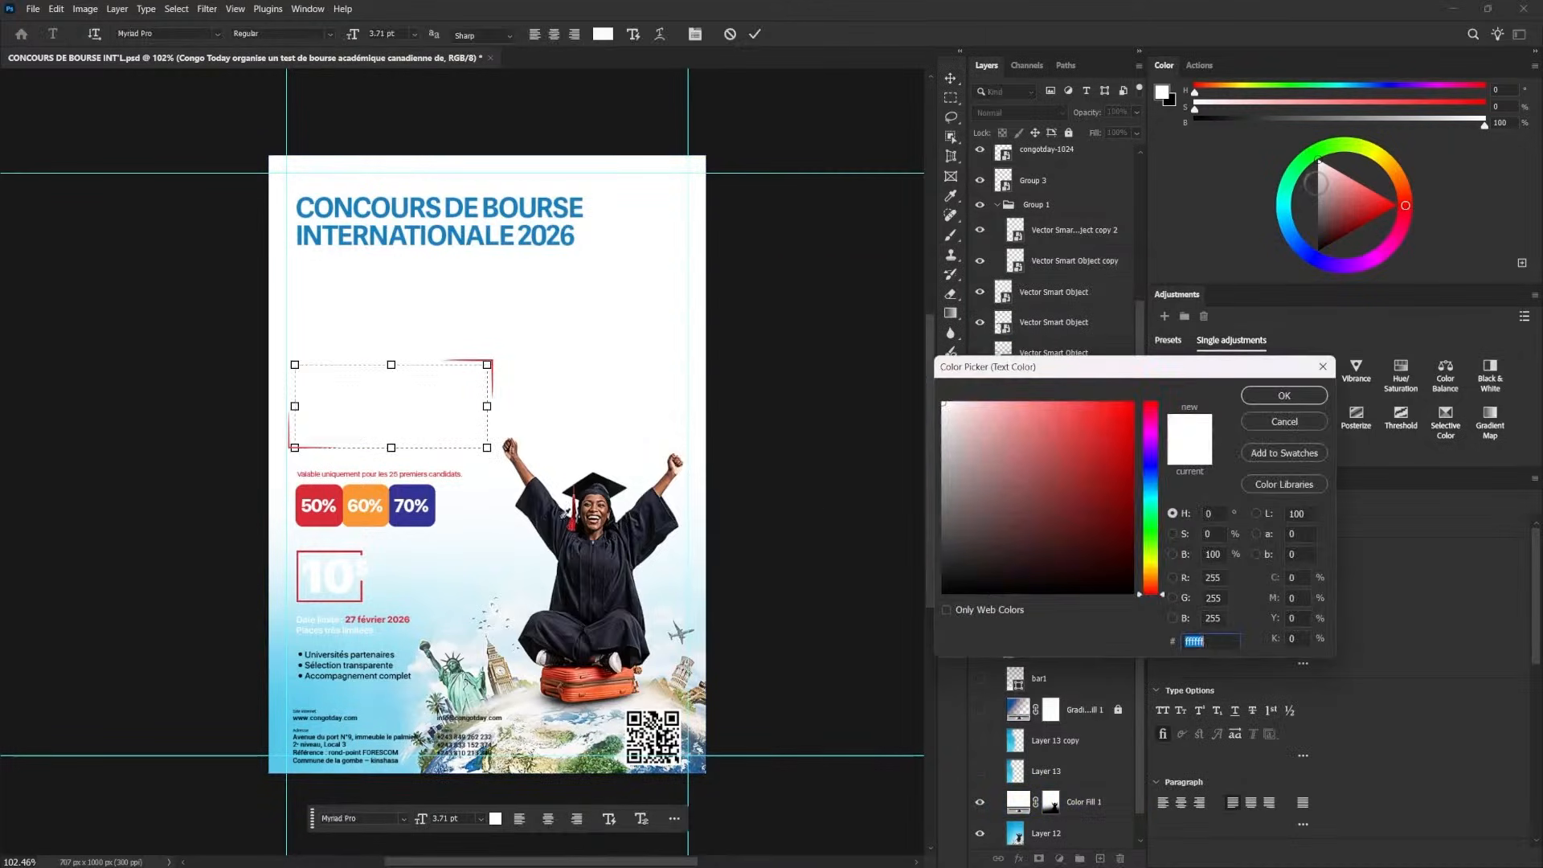
click(597, 579)
click(1270, 400)
- Widen the intro paragraph's text box, place it below the title, and shift both texts slightly down and to the right together
drag(487, 406, 557, 406)
click(950, 79)
drag(378, 403, 379, 293)
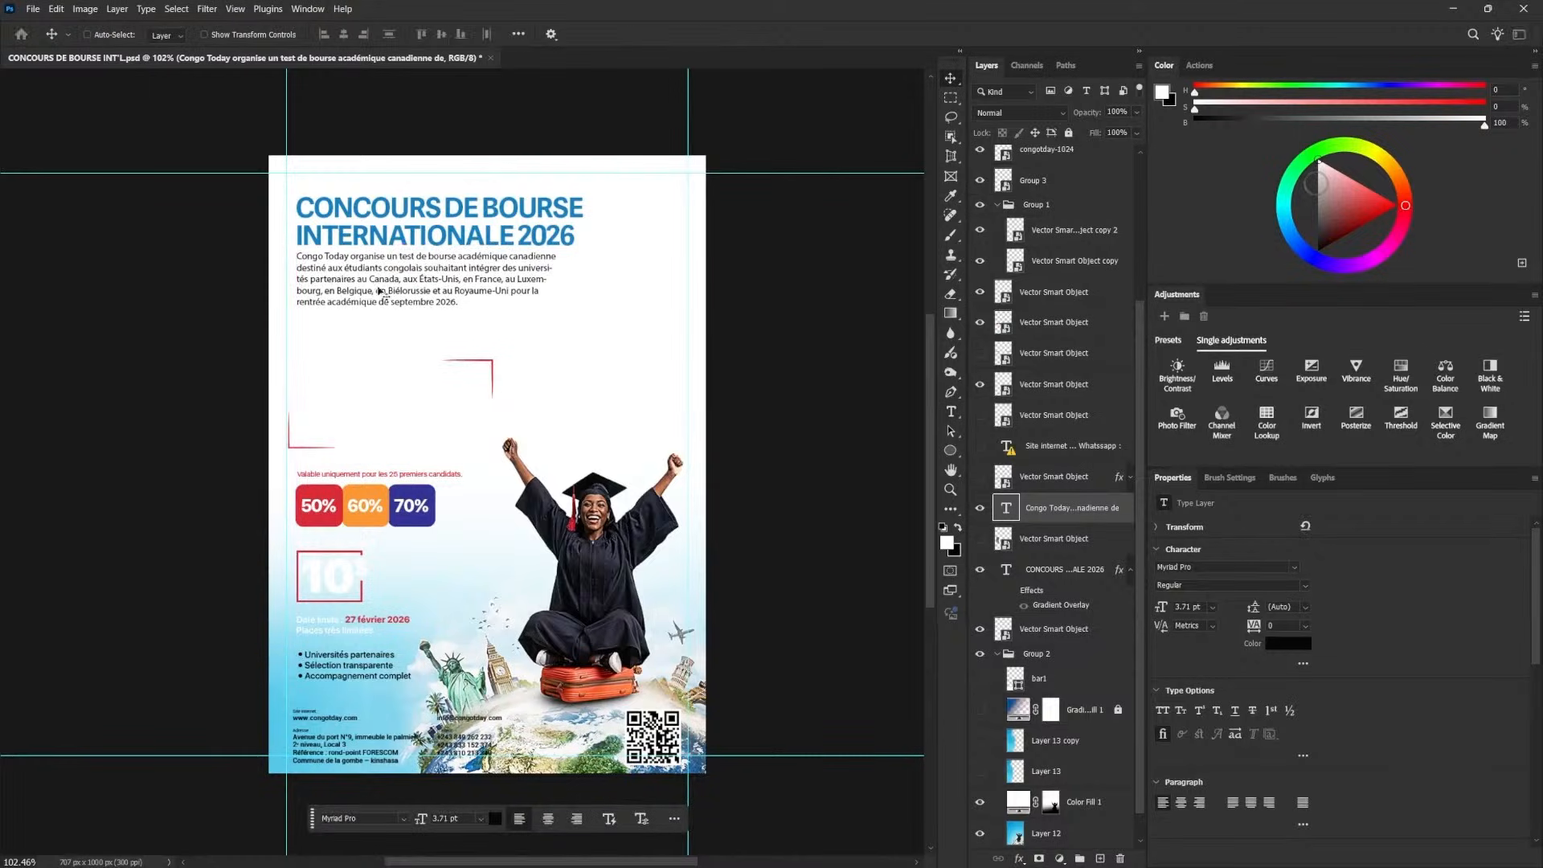
drag(486, 277, 487, 285)
ctrl+click(1063, 571)
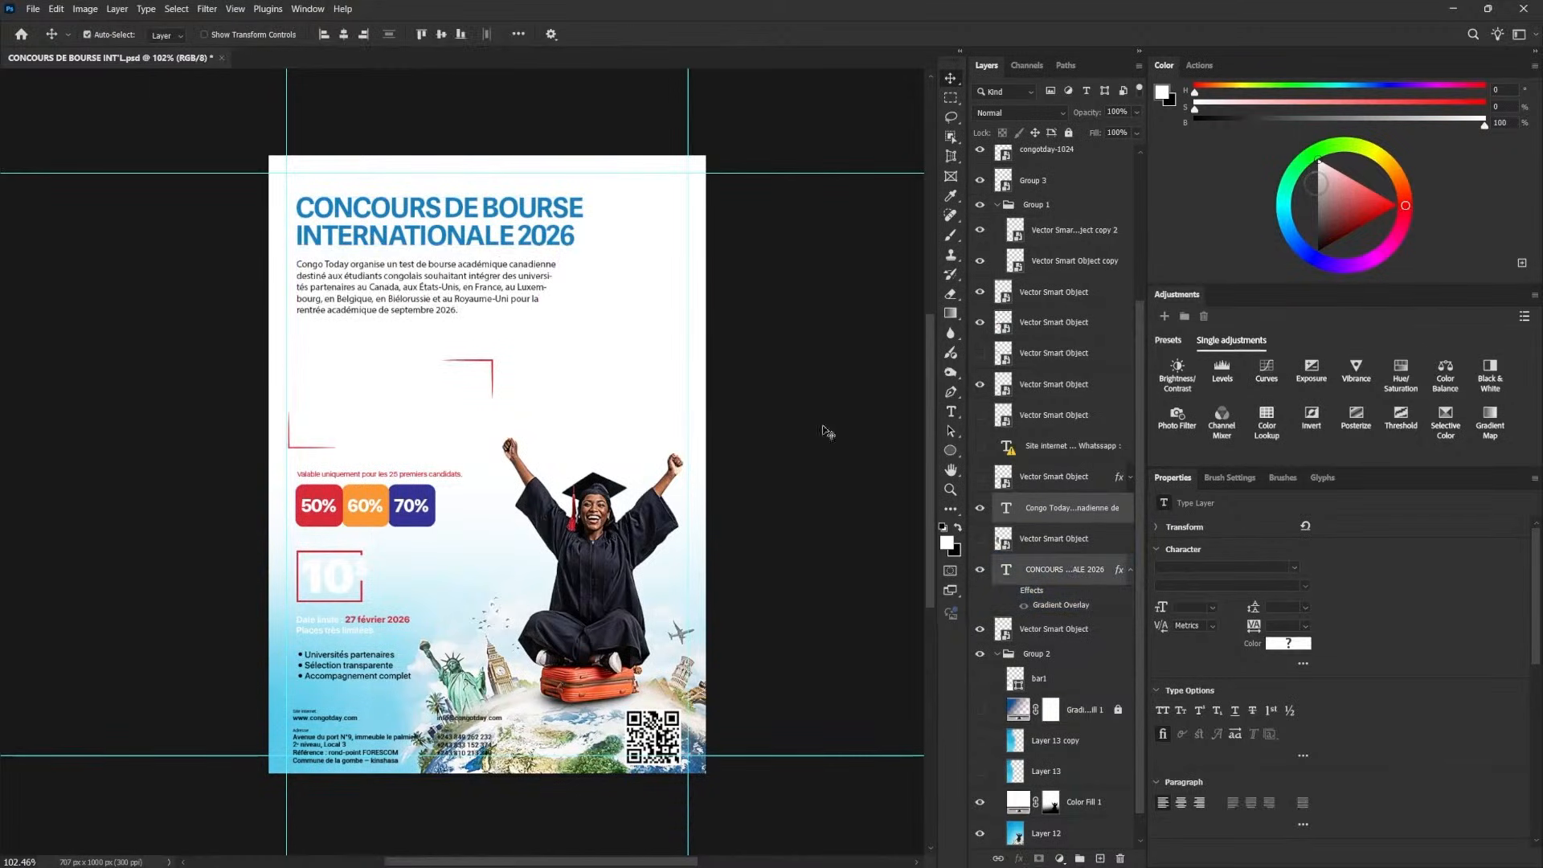
drag(398, 245, 402, 254)
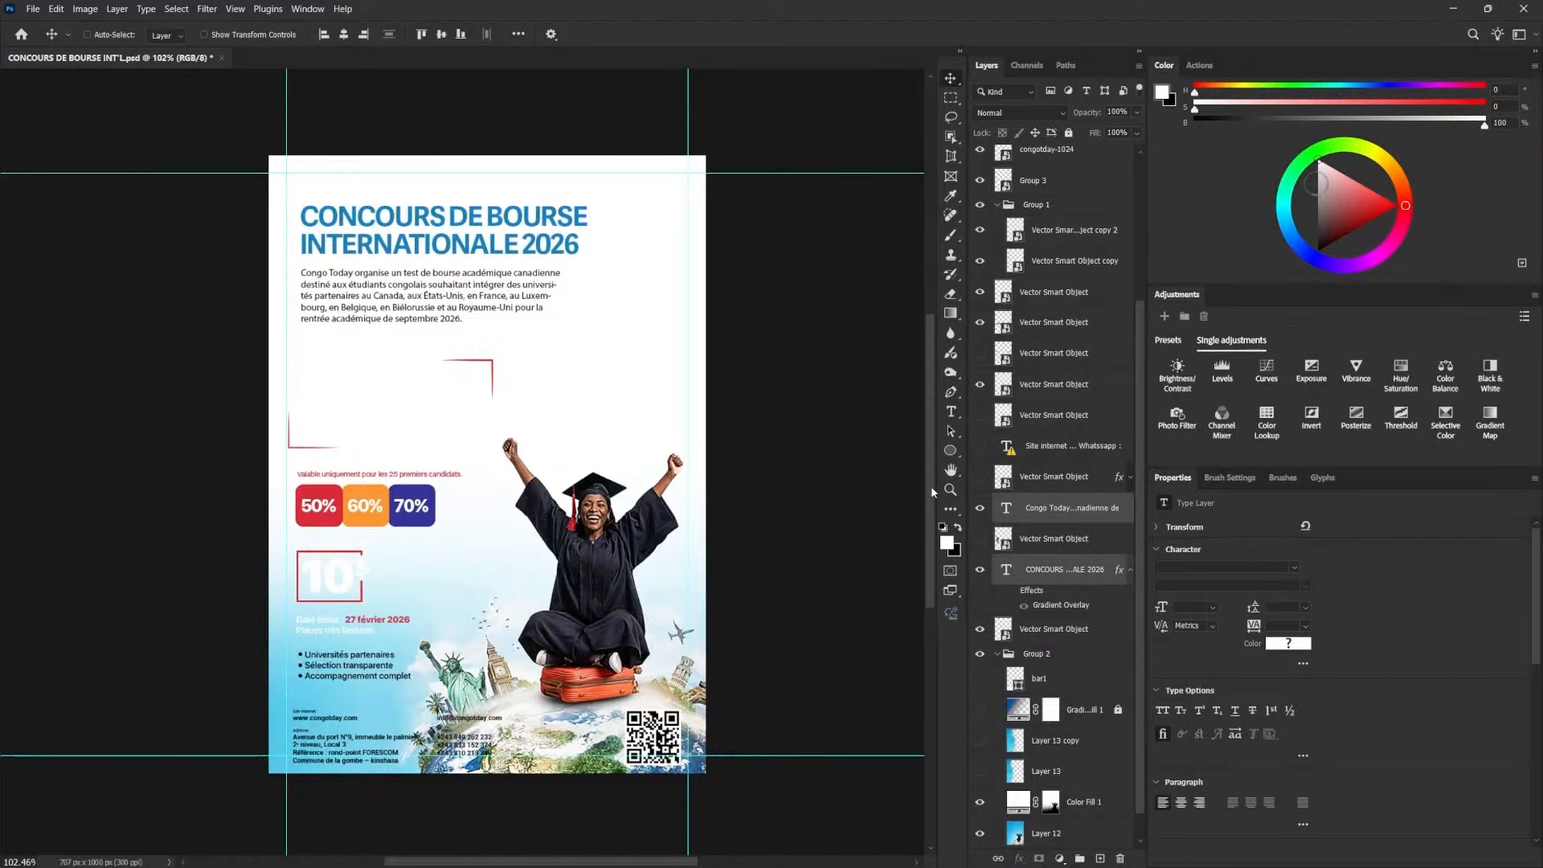
- Draw a 60 × 60 px blue rectangle in the page's upper-left corner as a margin gauge
right_click(950, 450)
click(1013, 469)
drag(269, 156, 305, 242)
click(168, 34)
click(100, 113)
click(333, 116)
- Move the four guides inward to equal margins using the blue square as a gauge, and delete the square
click(951, 80)
drag(346, 174, 347, 193)
drag(290, 176, 746, 736)
drag(688, 786, 627, 768)
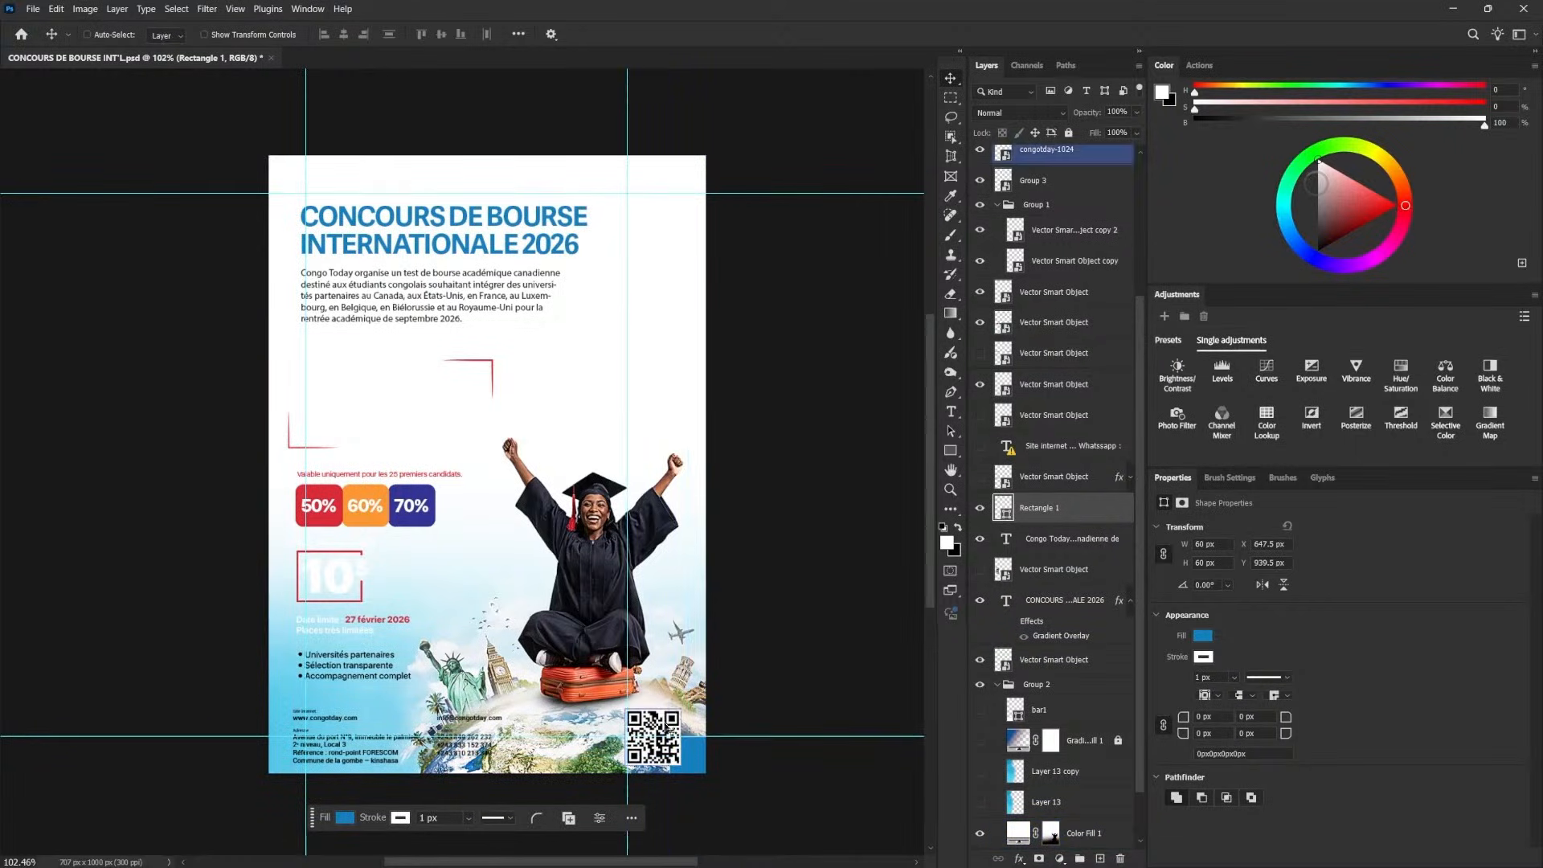
drag(627, 539, 669, 538)
key(Delete)
- Move the 50%, 60% and 70% badges with their validity line up and toward the page center, below the intro paragraph
drag(354, 505, 417, 450)
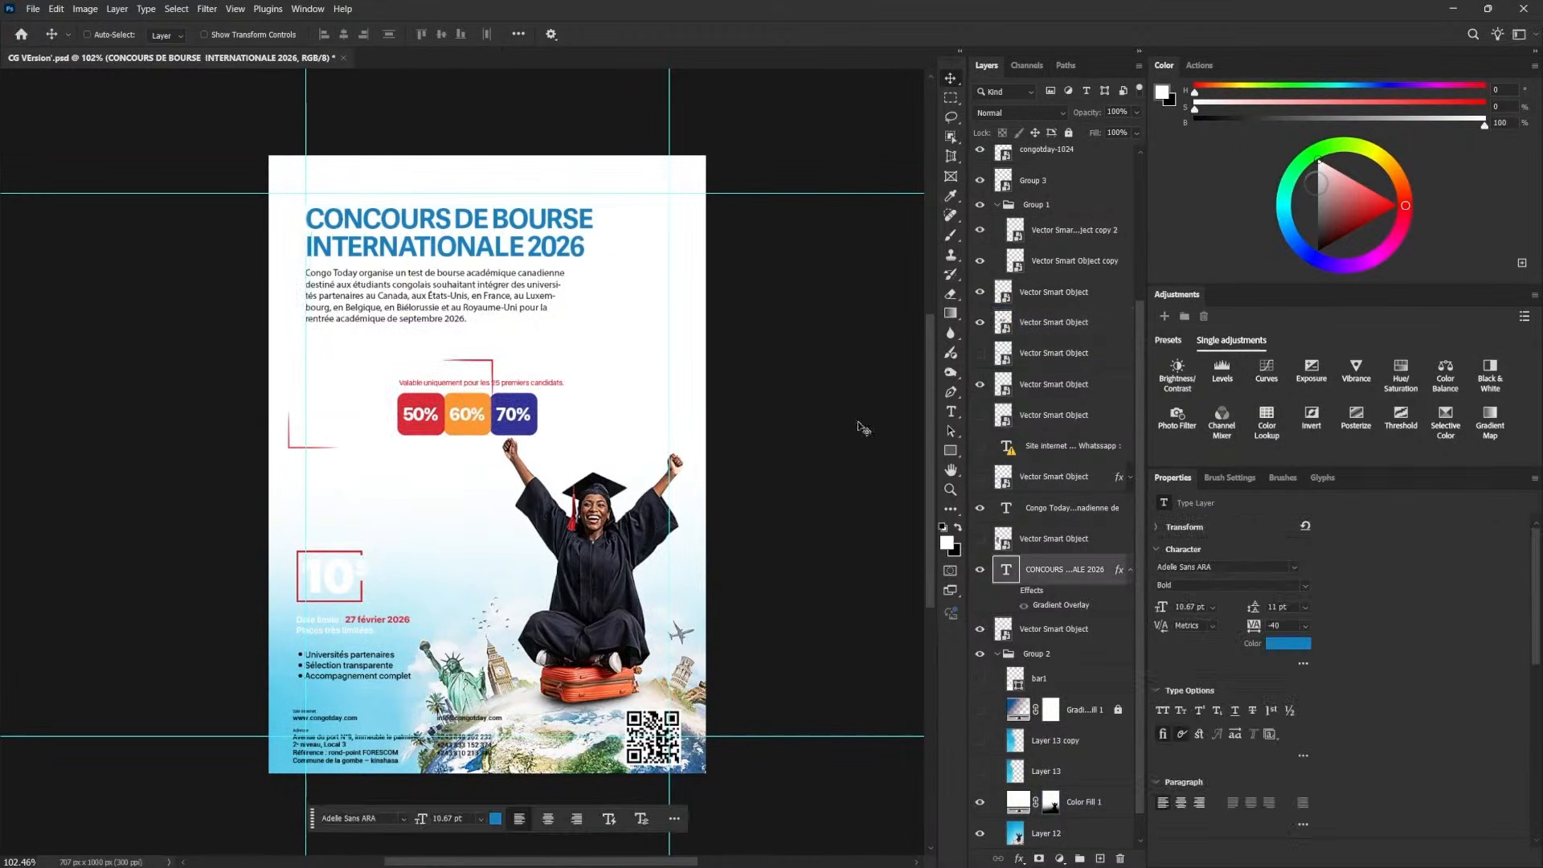
- Set CONCOURS DE BOURSE INTERNATIONALE in a lighter weight, keeping 2026 bold, and move the title up slightly
key(Return)
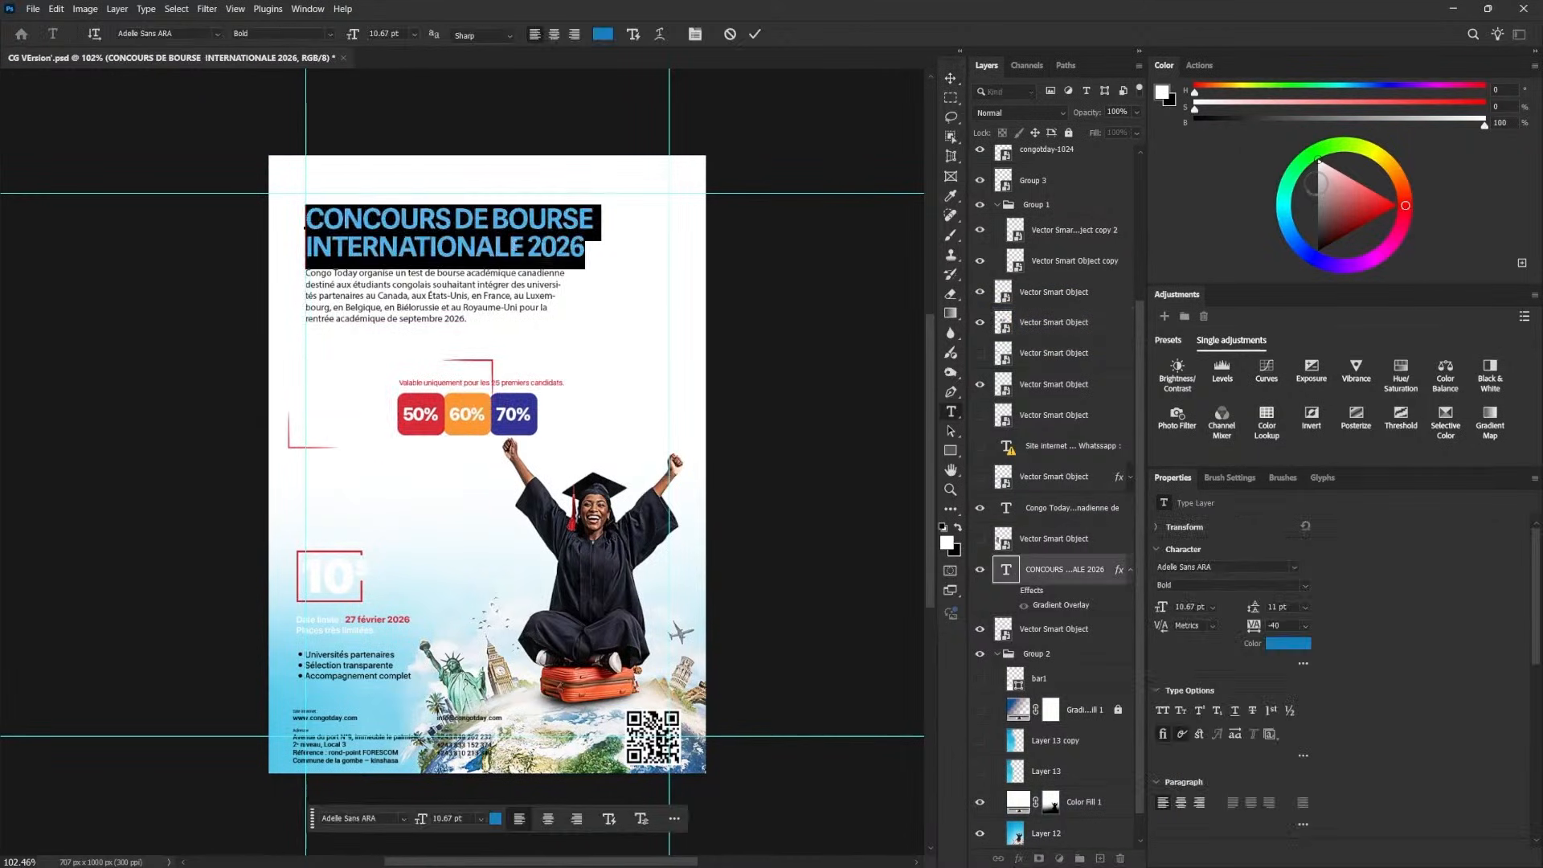
drag(515, 246, 522, 247)
click(1305, 586)
click(1260, 637)
click(951, 78)
drag(395, 255, 396, 242)
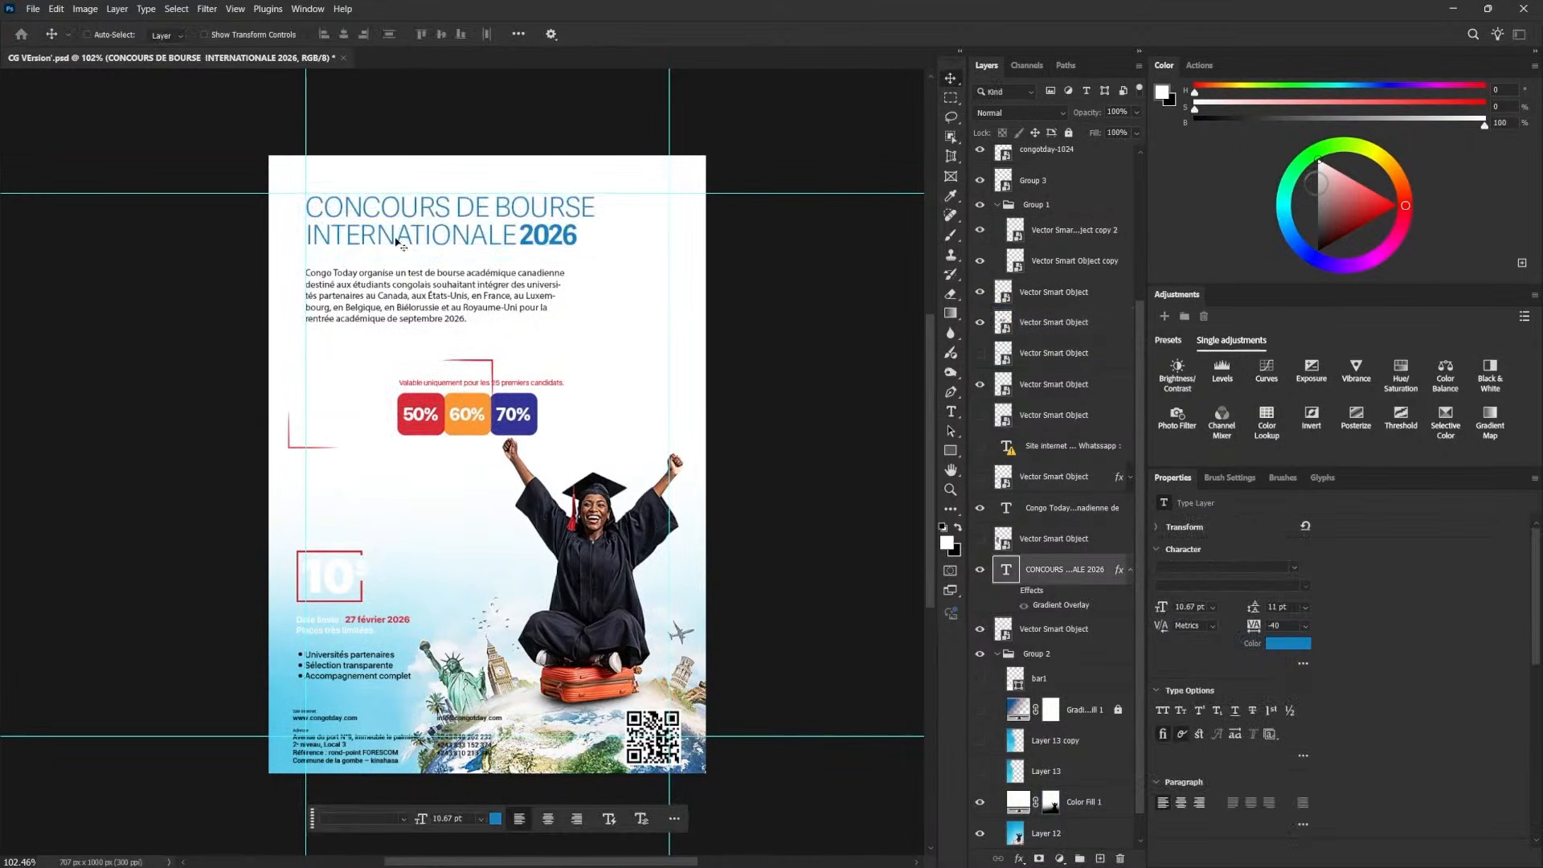
- Move the intro paragraph up closer to the title, and shift the percentage badges with their validity line up below it
right_click(379, 296)
click(417, 304)
drag(418, 305, 418, 296)
right_click(458, 408)
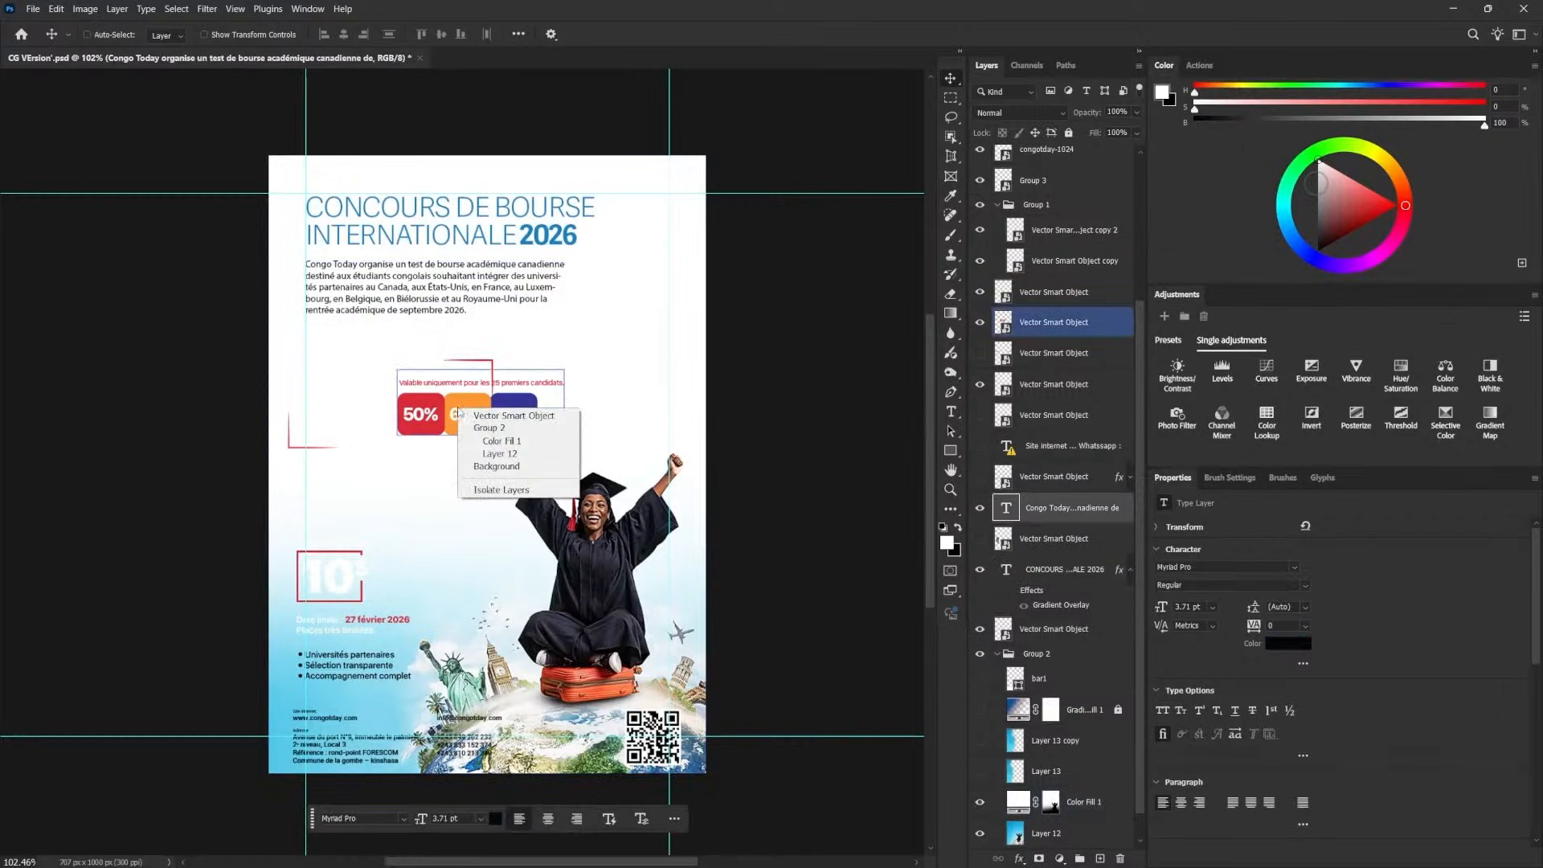
click(514, 416)
drag(427, 405, 396, 367)
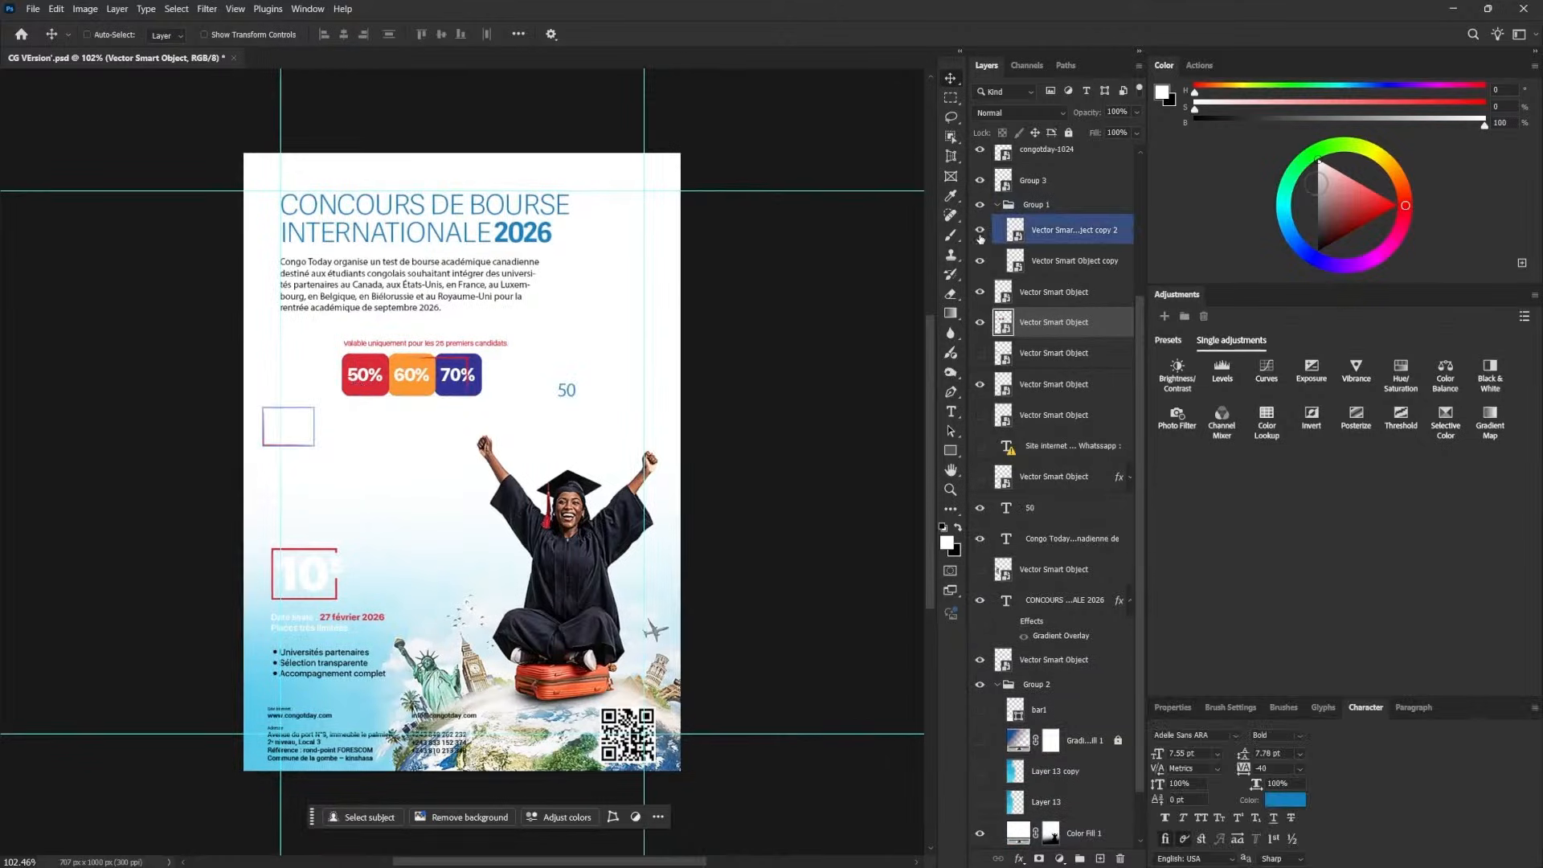
- Delete the Group 1 bracket graphics and move the percentage badges with their validity line down above the graduate
drag(1048, 207, 1121, 858)
click(1049, 260)
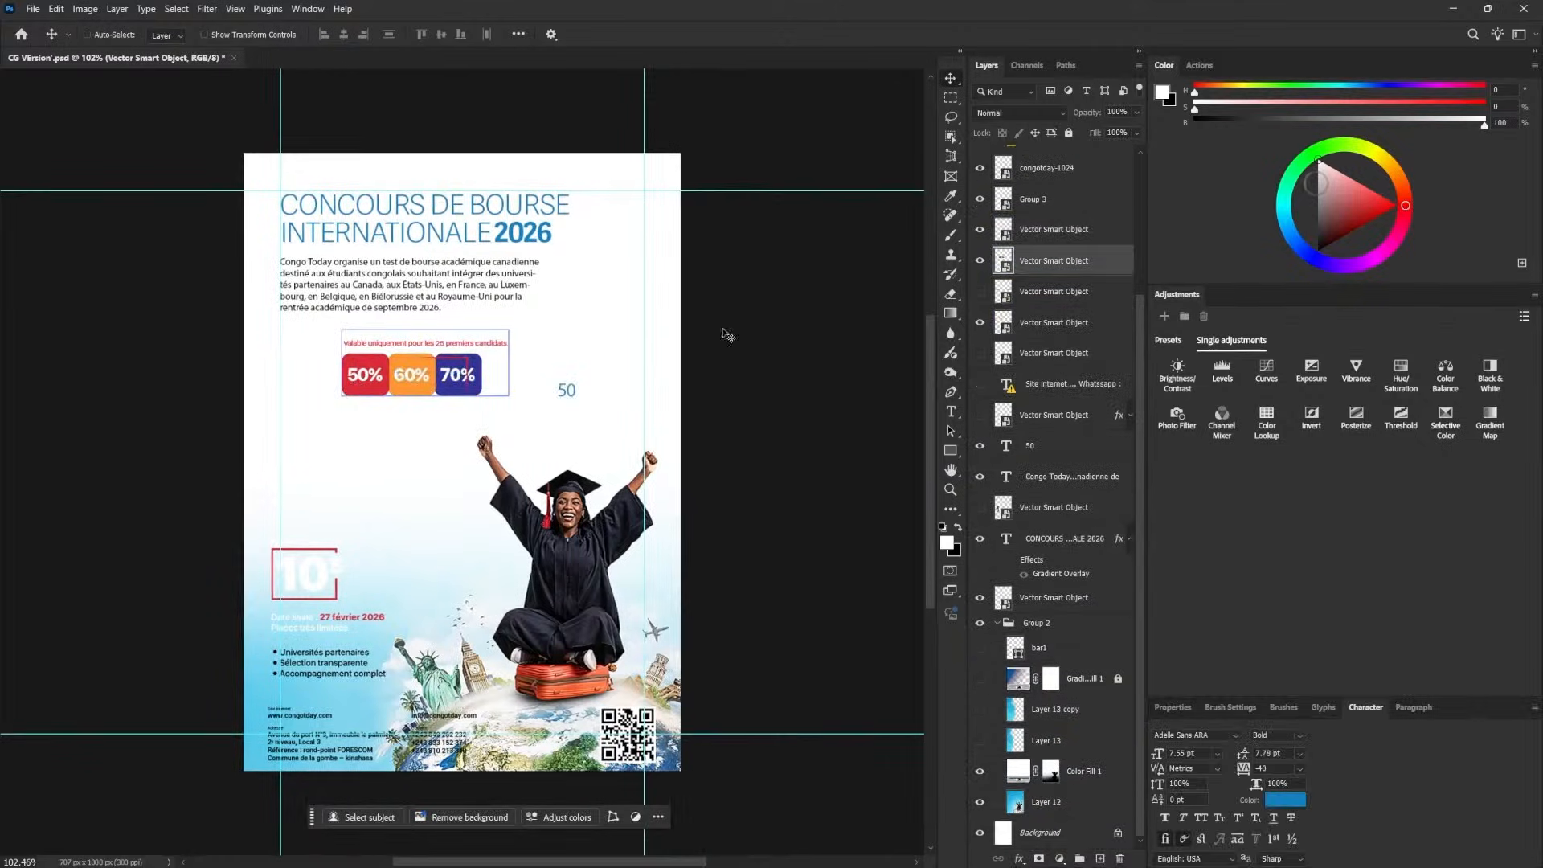
drag(727, 335, 837, 400)
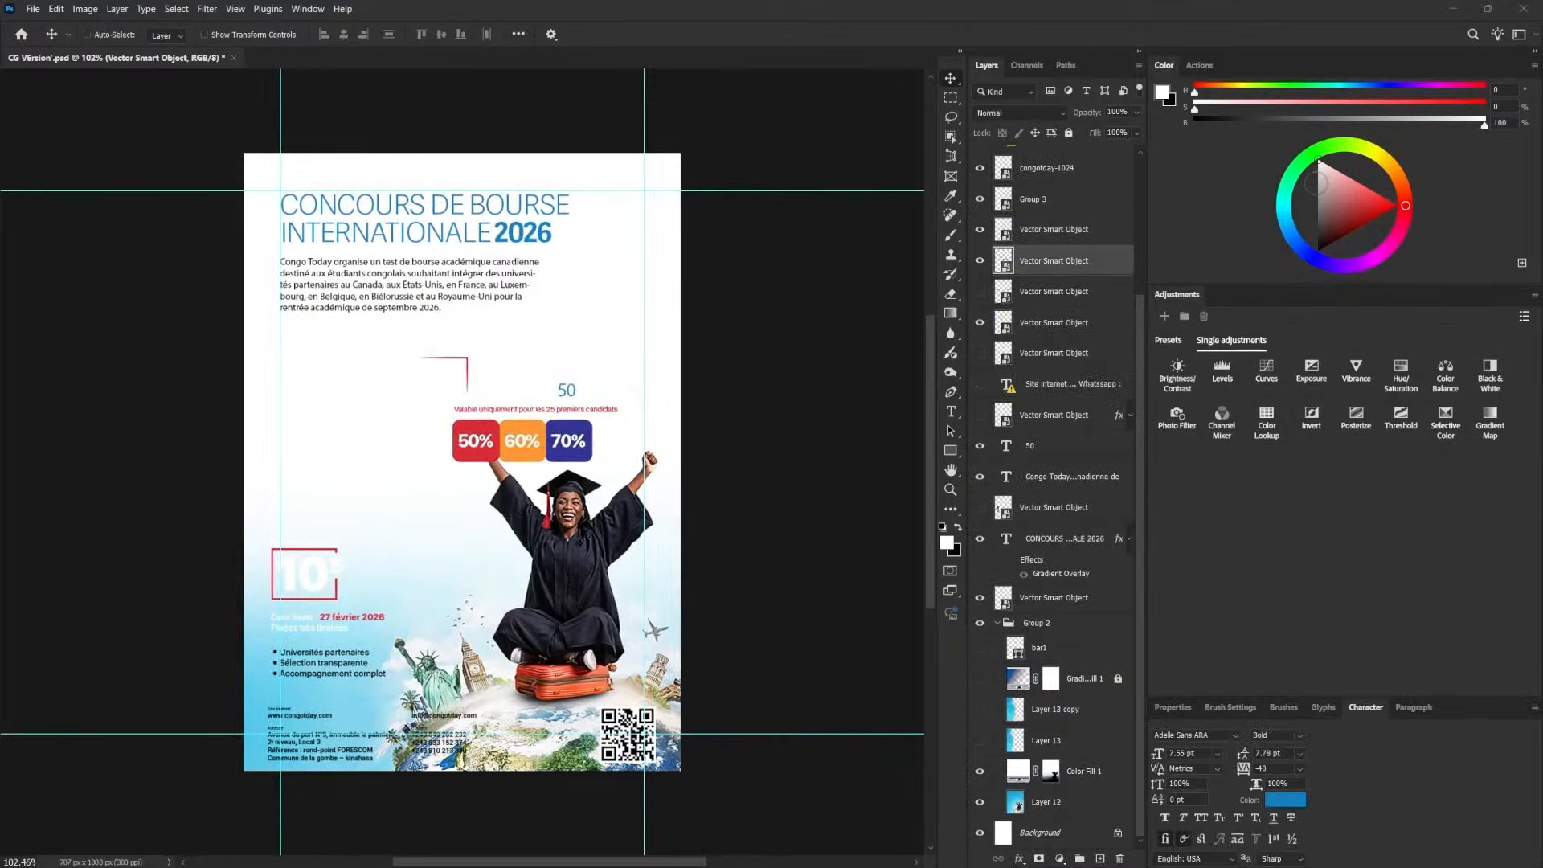
- Add the text "Valable uniquement pour les 25 premiers candidats." below the intro paragraph
key(t)
click(335, 364)
text(Valable uniquement pour les 25 premiers candidats.)
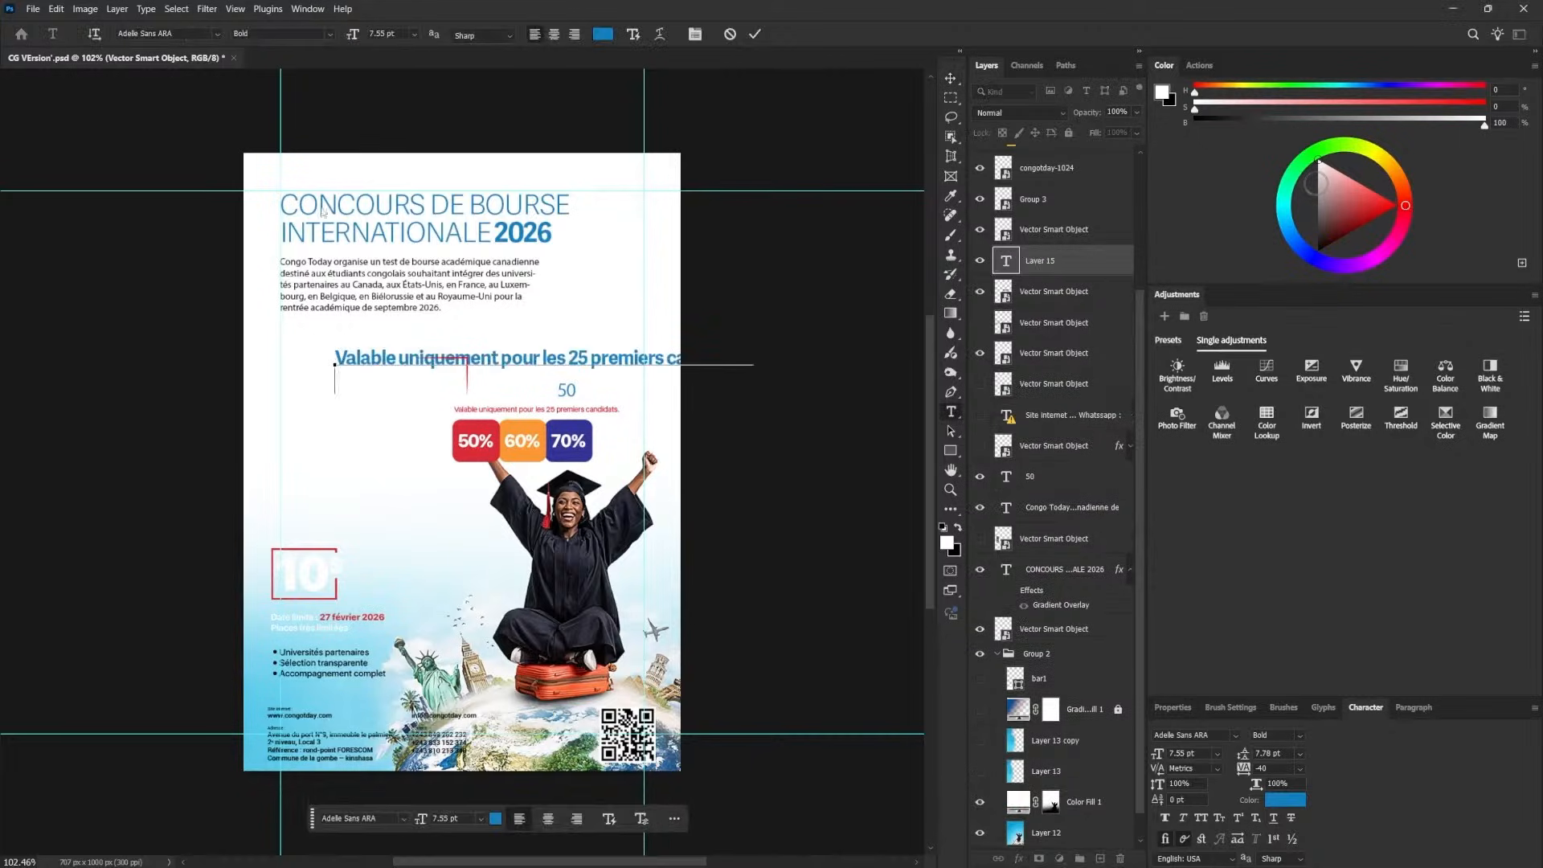
- Scale the new validity text down to 4.56 pt and align it with the left margin guide below the paragraph
click(952, 79)
drag(389, 358, 335, 350)
key(ctrl+t)
drag(696, 338, 527, 344)
key(Return)
drag(325, 355, 328, 340)
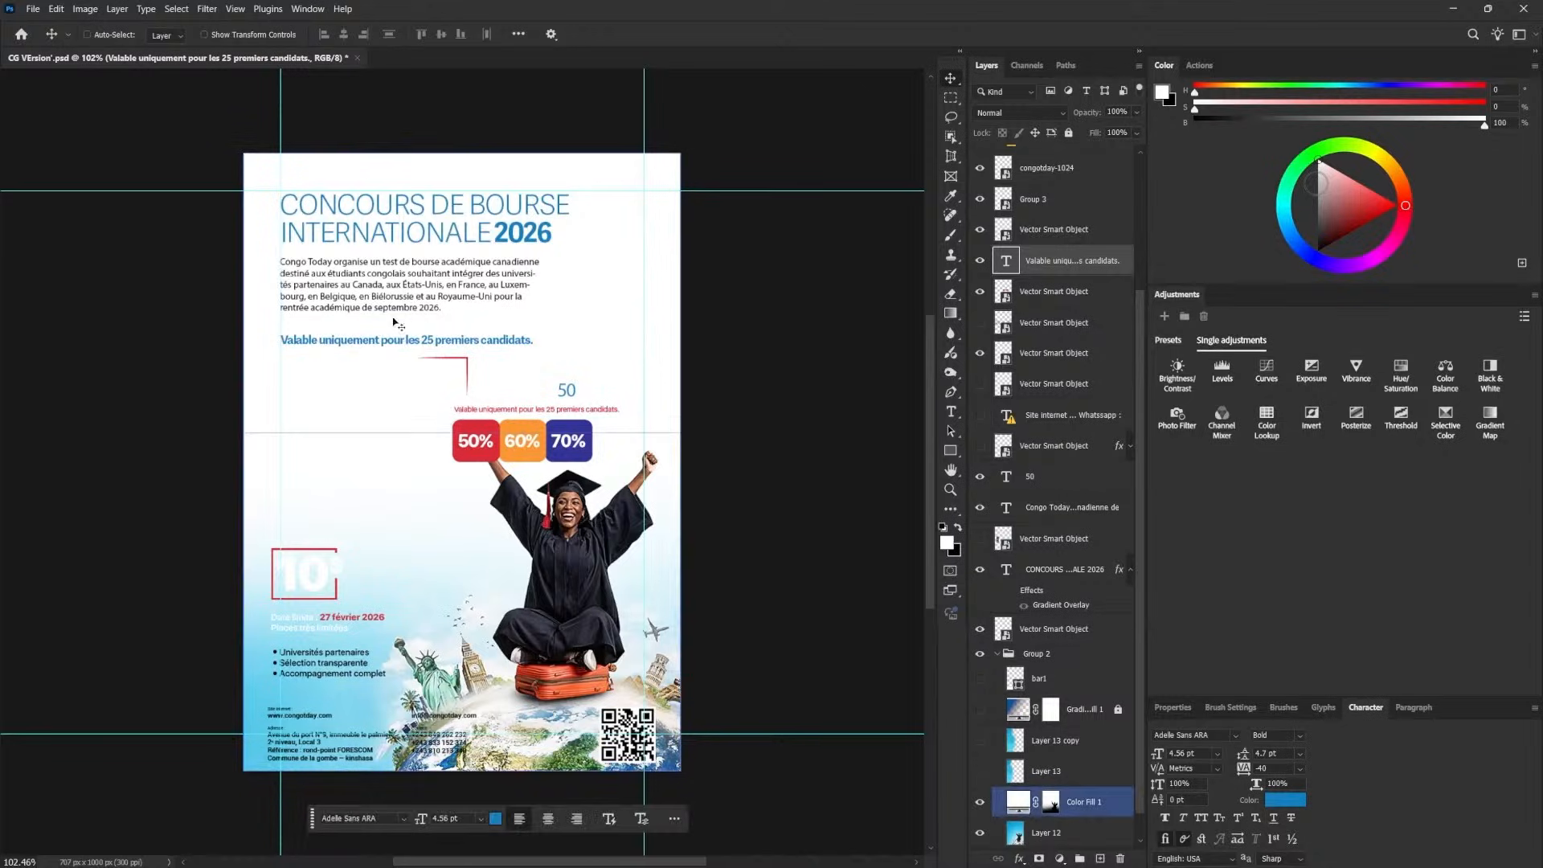
- Break the validity text into three lines, after "uniquement" and after "premiers"
double_click(412, 340)
click(412, 340)
key(Return)
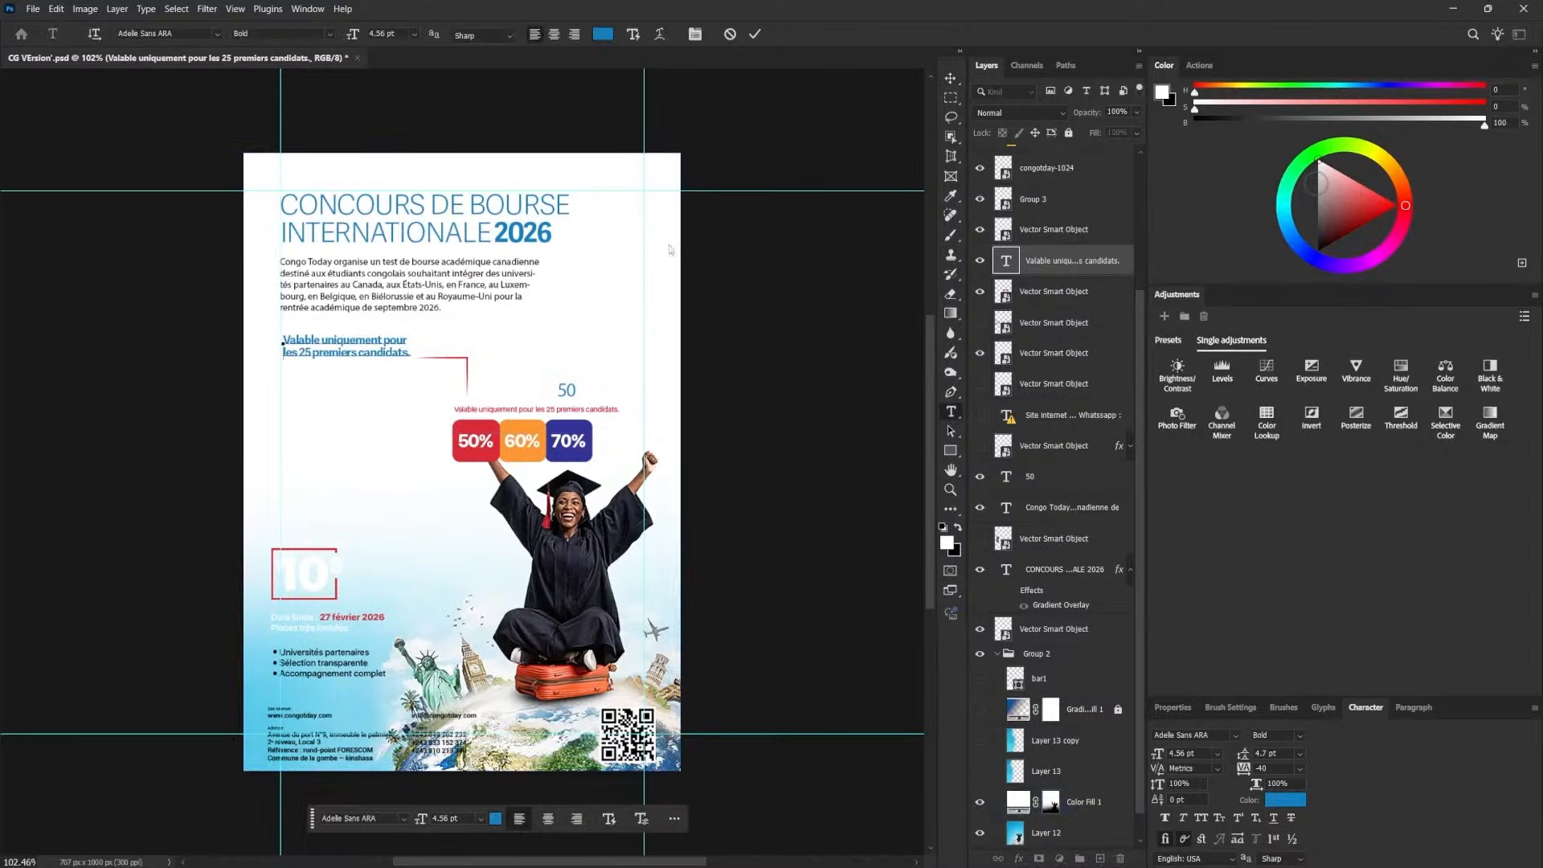
click(384, 341)
key(Return)
key(Delete)
click(950, 81)
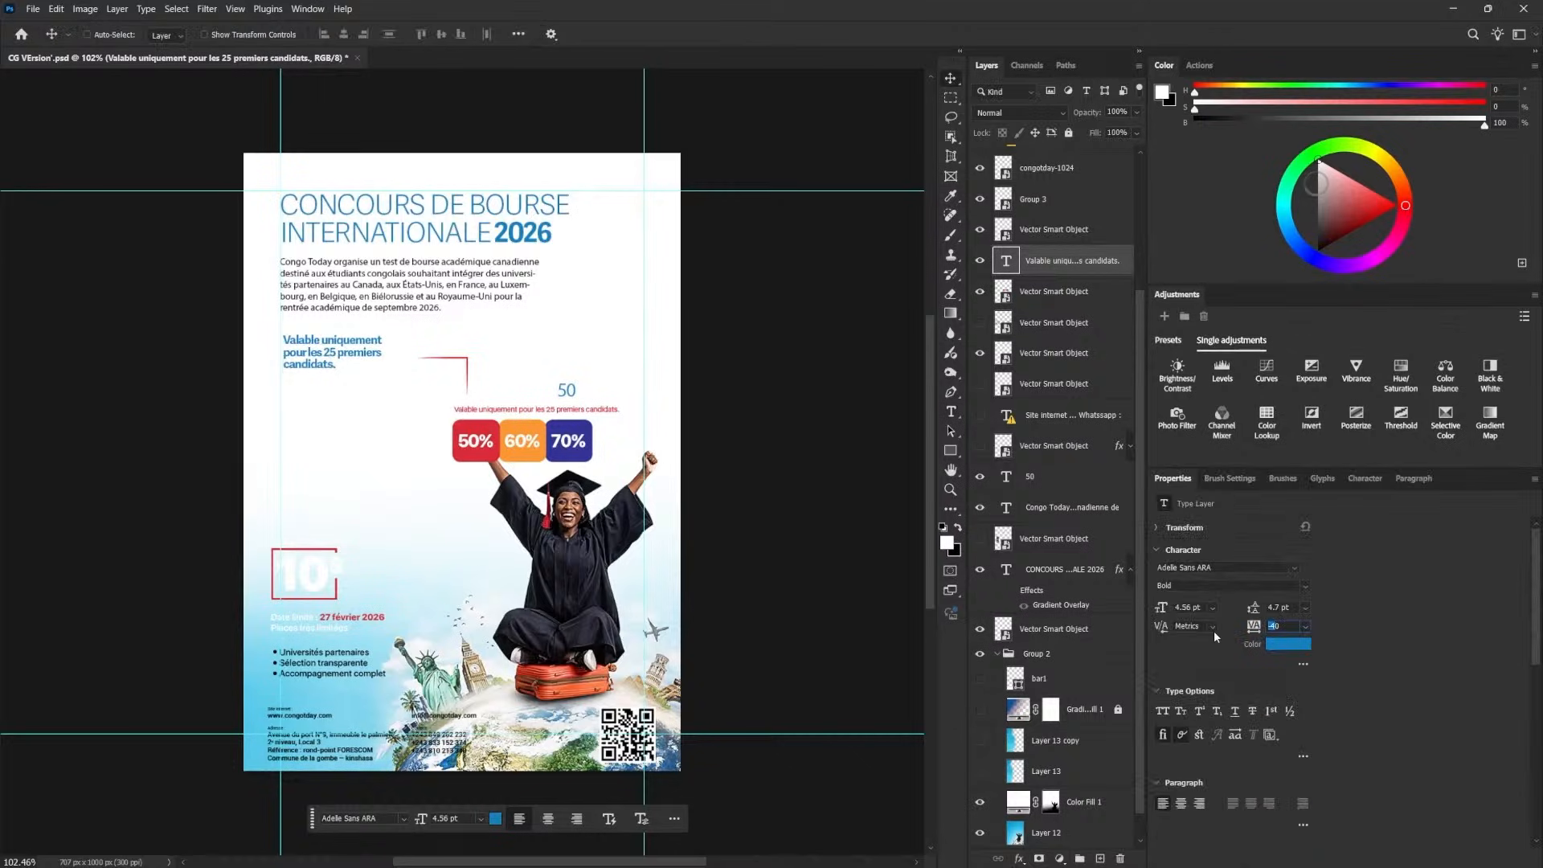
- Set the validity text's tracking to 0 and its leading to 5 pt
drag(1281, 608, 1236, 608)
key(Up)
key(Up)
key(Down)
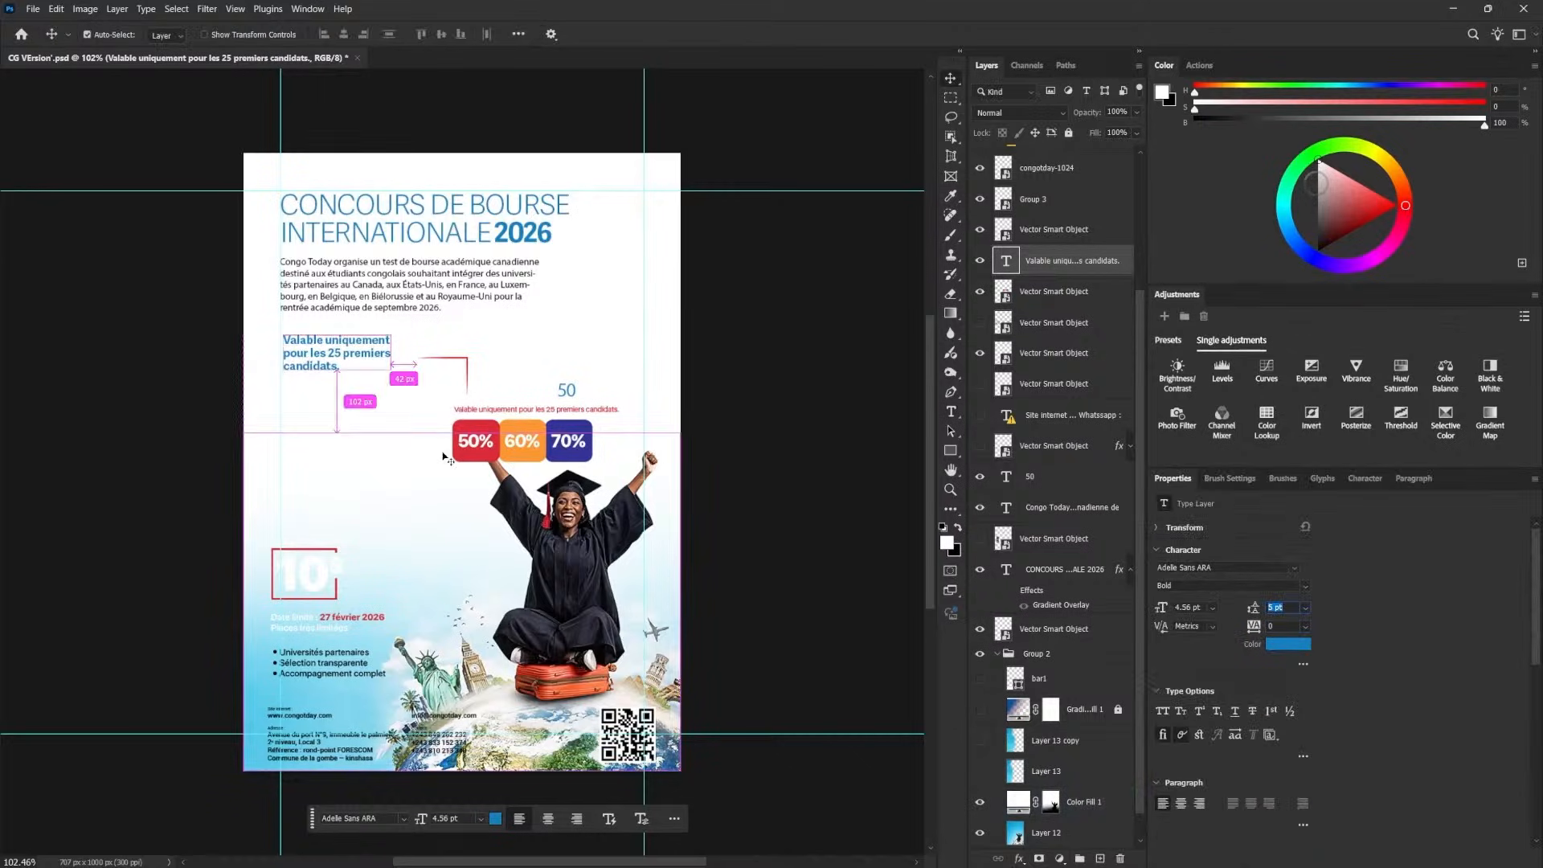
- Scale the three-line validity text down slightly and align it with the left margin guide
key(ctrl+t)
drag(392, 372, 375, 366)
key(Return)
drag(315, 346, 310, 337)
drag(309, 338, 309, 345)
- Delete the remaining red bracket and the old percentage badges with their red validity line
ctrl+click(467, 369)
click(980, 230)
drag(1055, 233, 1120, 858)
click(980, 261)
click(980, 260)
click(980, 261)
drag(1032, 261, 1120, 859)
- Paste the three blue-and-green donut charts into the poster as smart objects
key(ctrl+v)
drag(681, 352, 592, 397)
drag(467, 465, 443, 444)
key(ctrl+z)
key(Return)
key(ctrl+v)
key(Return)
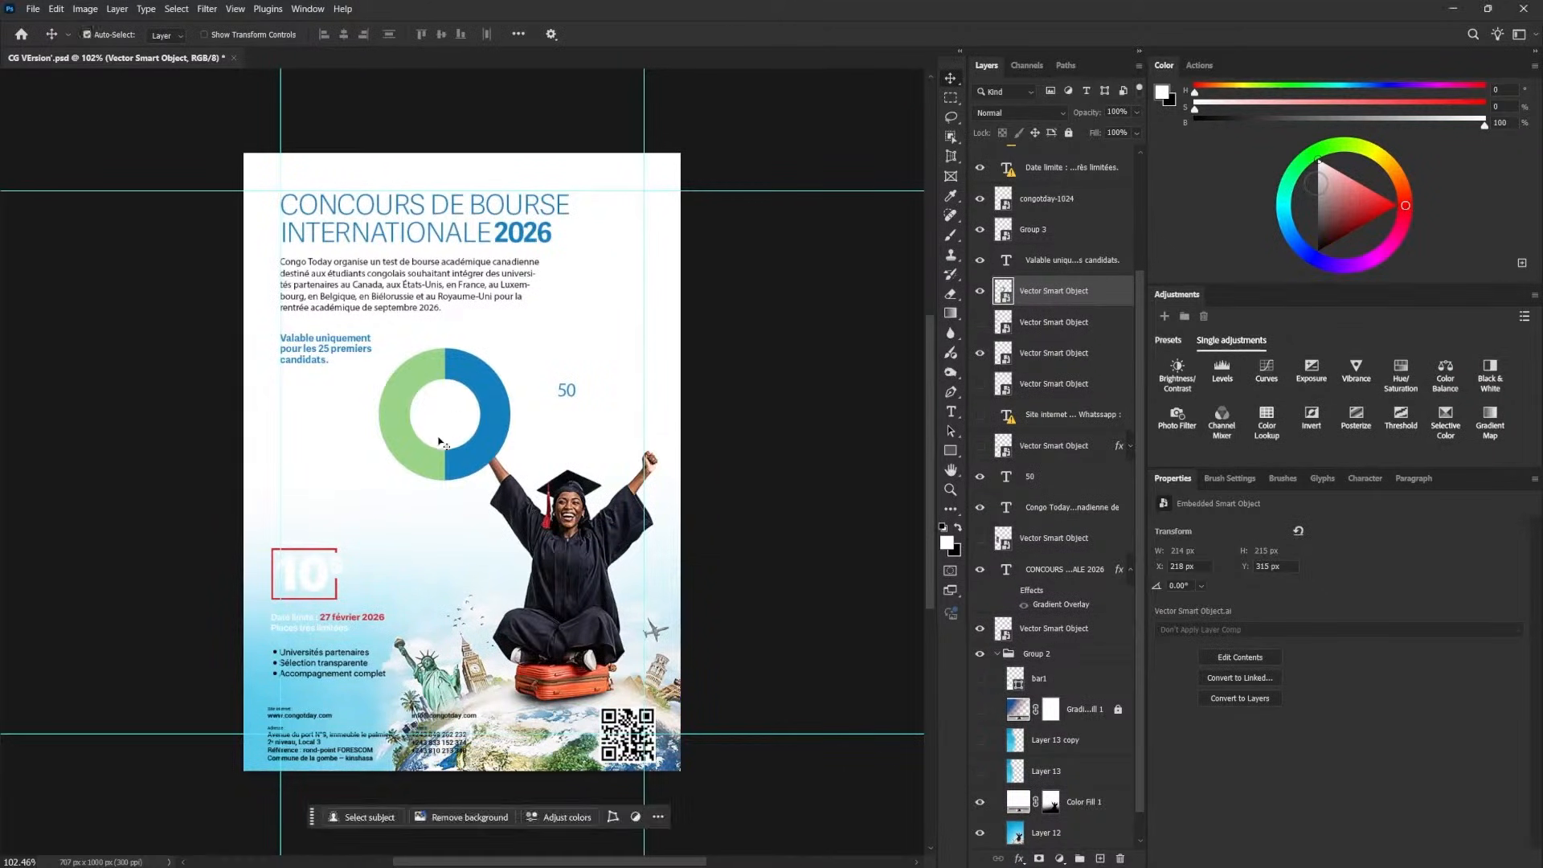
key(ctrl+v)
key(Return)
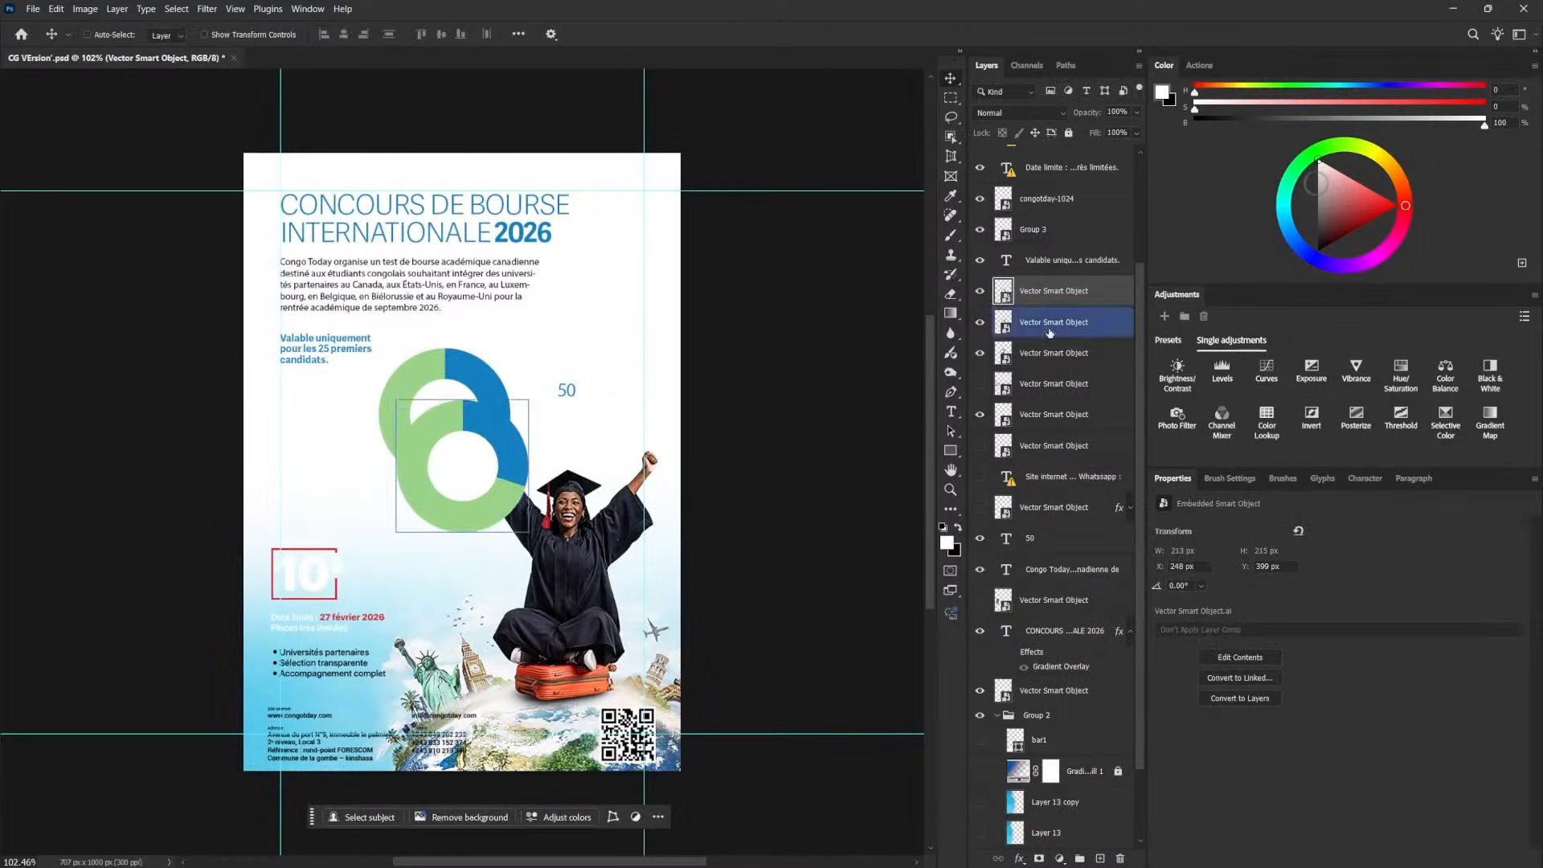
- Align the three donut charts with each other, then scale them down together below the validity text
shift+click(1052, 352)
click(344, 35)
click(421, 35)
key(ctrl+t)
drag(521, 347, 488, 381)
drag(456, 422, 430, 364)
drag(420, 375, 430, 418)
key(Return)
- Spread the donut charts into a grid, with two in the upper row and one below the first
right_click(334, 411)
click(350, 419)
click(1021, 323)
drag(346, 395, 338, 504)
right_click(415, 415)
click(431, 420)
drag(422, 415, 417, 412)
drag(412, 428, 411, 428)
- Scale the three donut charts down together and align them with the left margin guide below the validity text
shift+click(1042, 354)
key(ctrl+t)
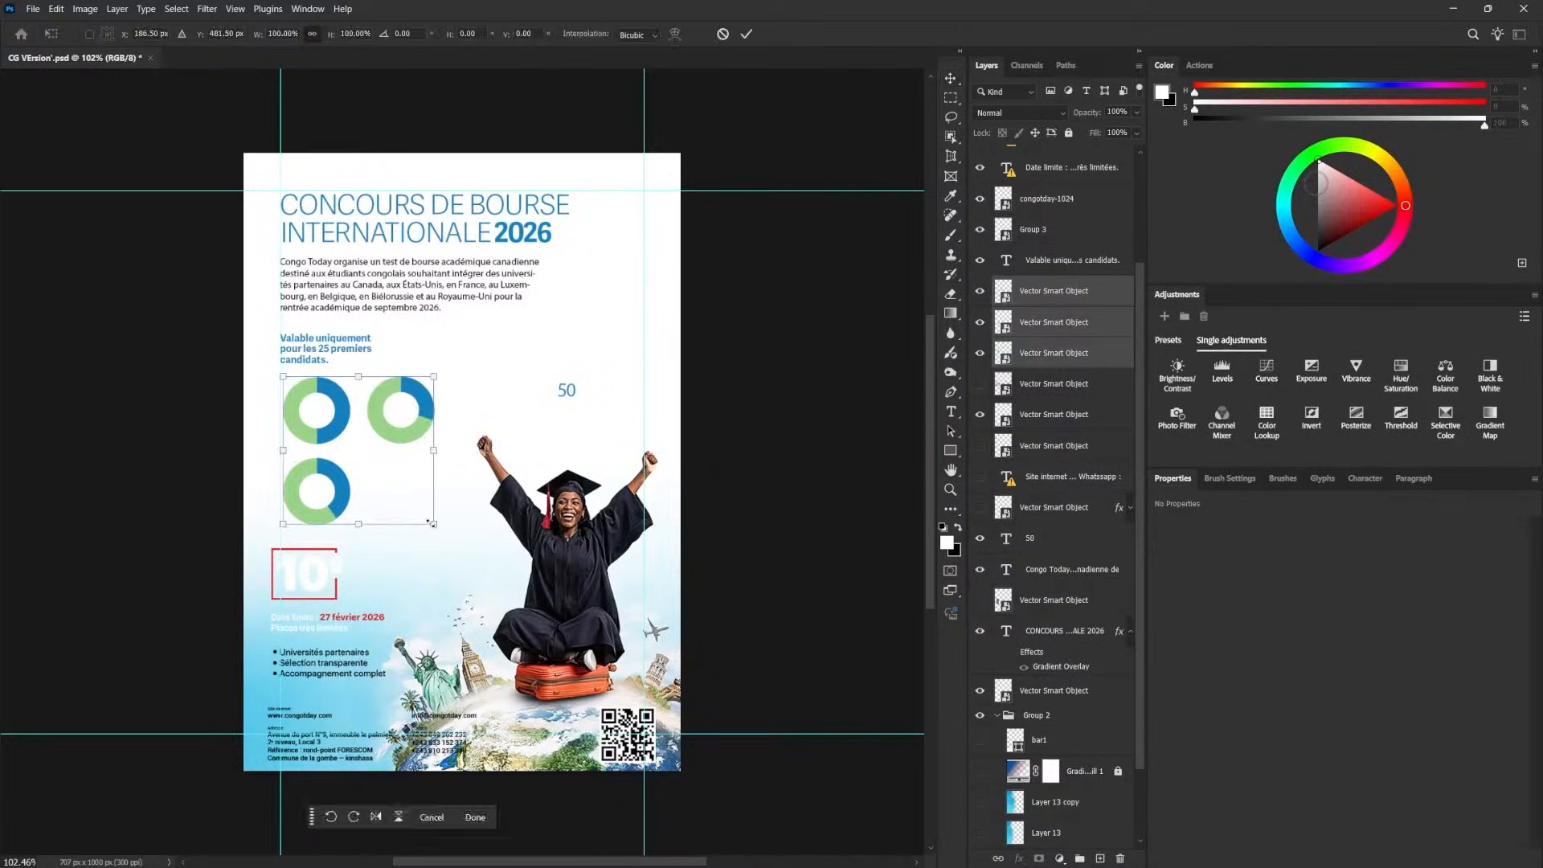
drag(435, 525, 409, 500)
key(Return)
drag(366, 419, 364, 413)
- Fine-tune the upper row's spacing by moving its second donut chart left to X 169 px
right_click(321, 344)
click(378, 355)
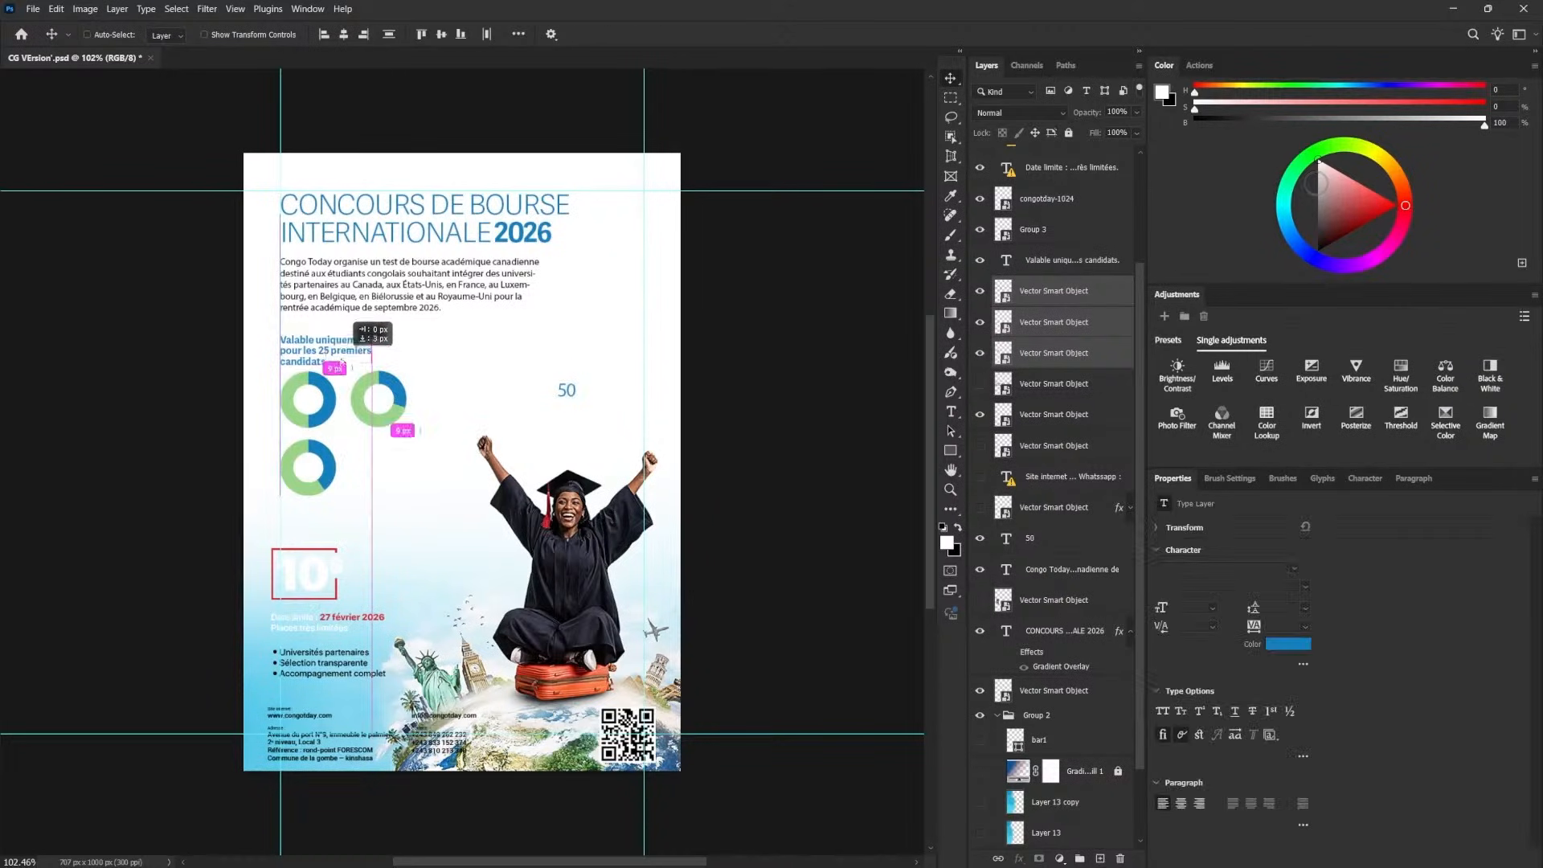
right_click(396, 400)
click(398, 411)
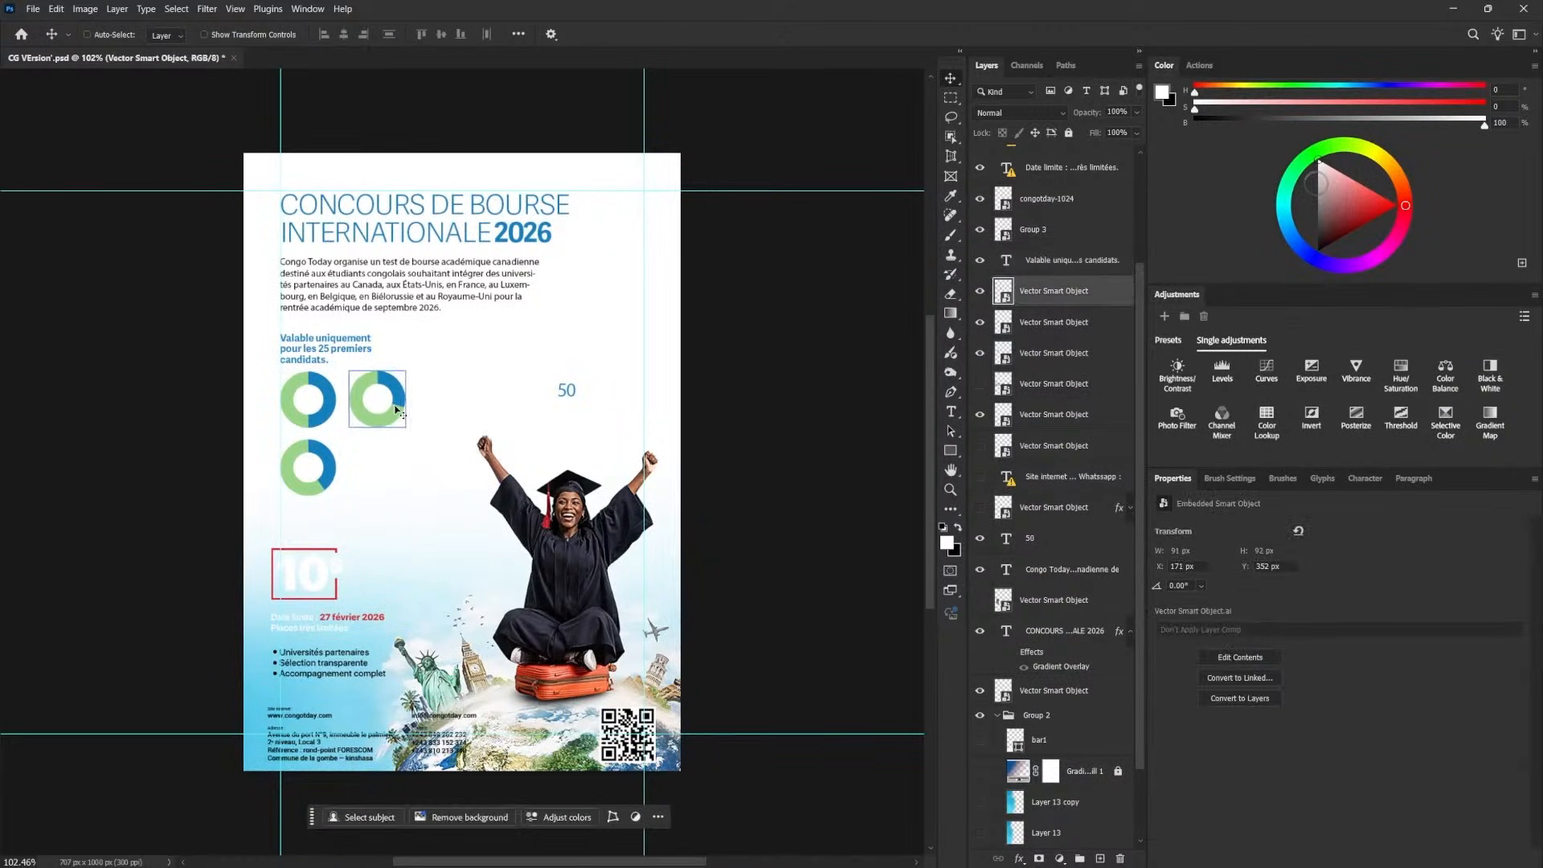
click(414, 417)
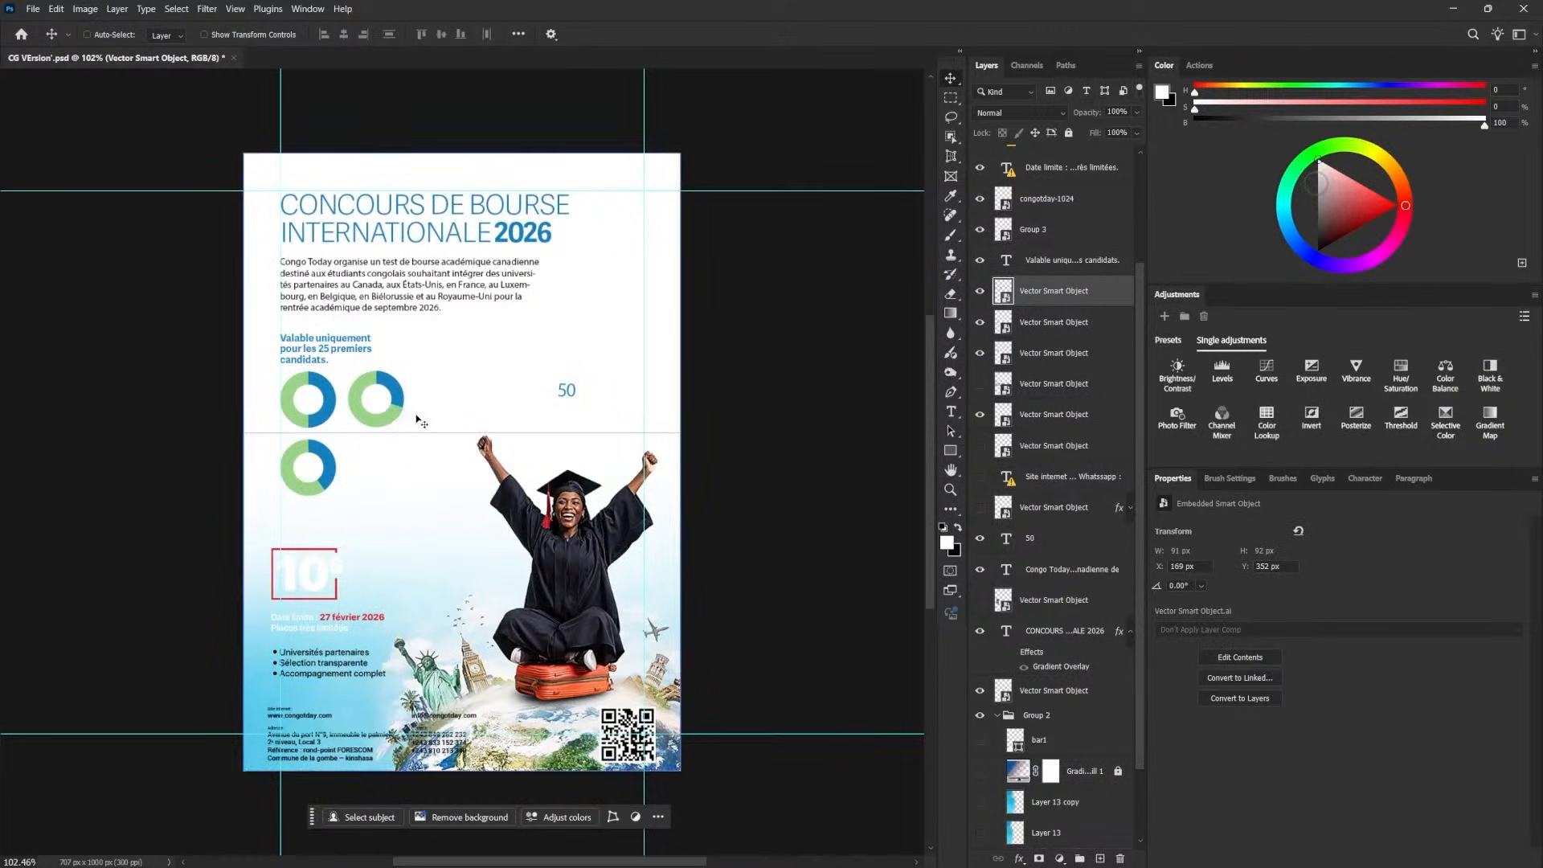
- Turn the 50 text into a Bold 50% label of 5.12 pt centered in the first donut chart
drag(567, 390, 325, 400)
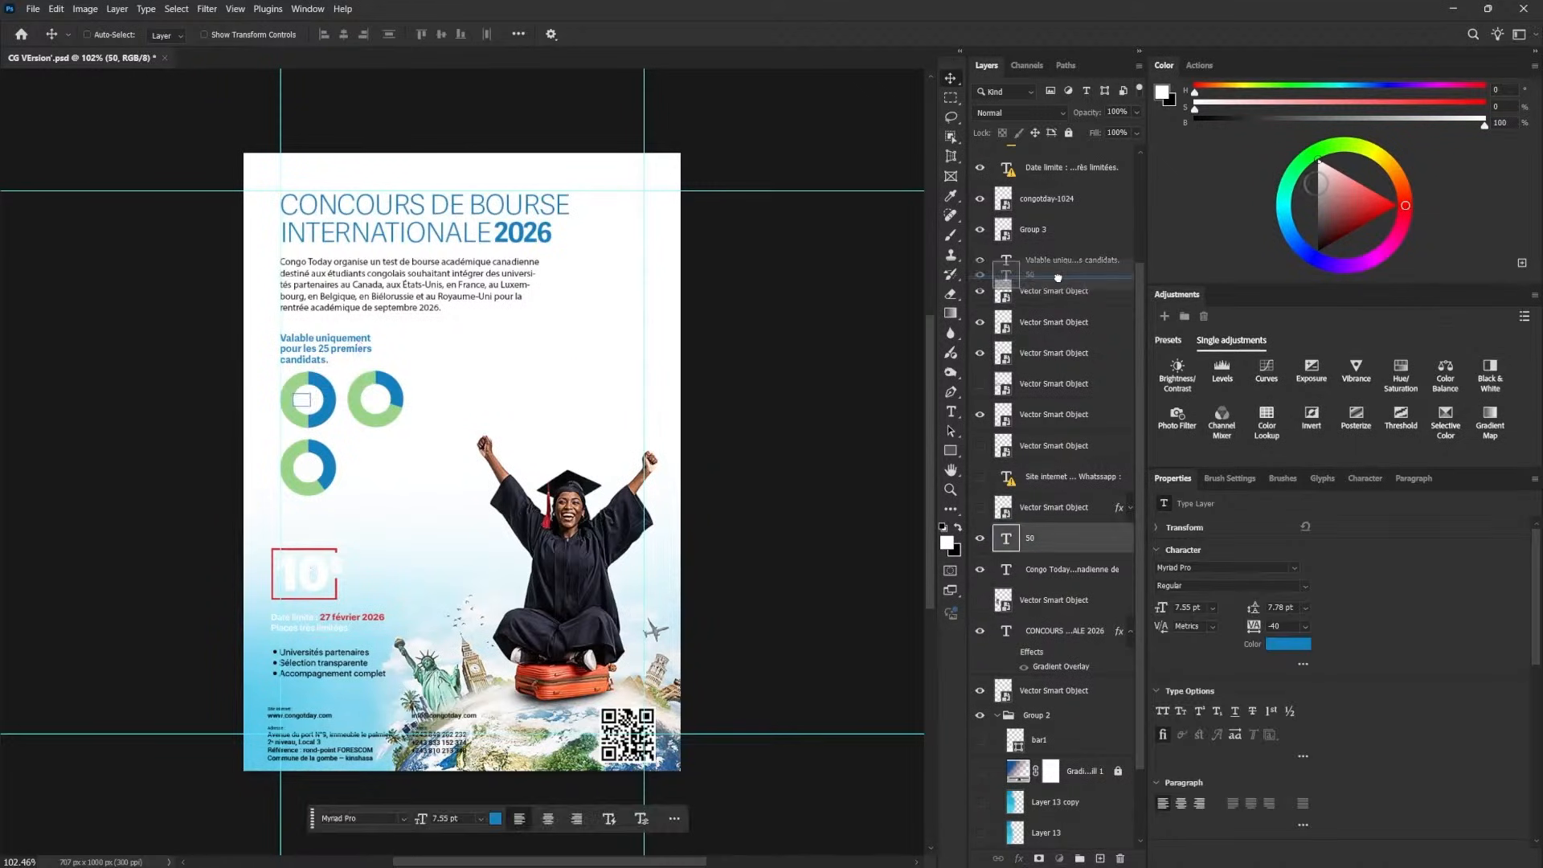
double_click(312, 400)
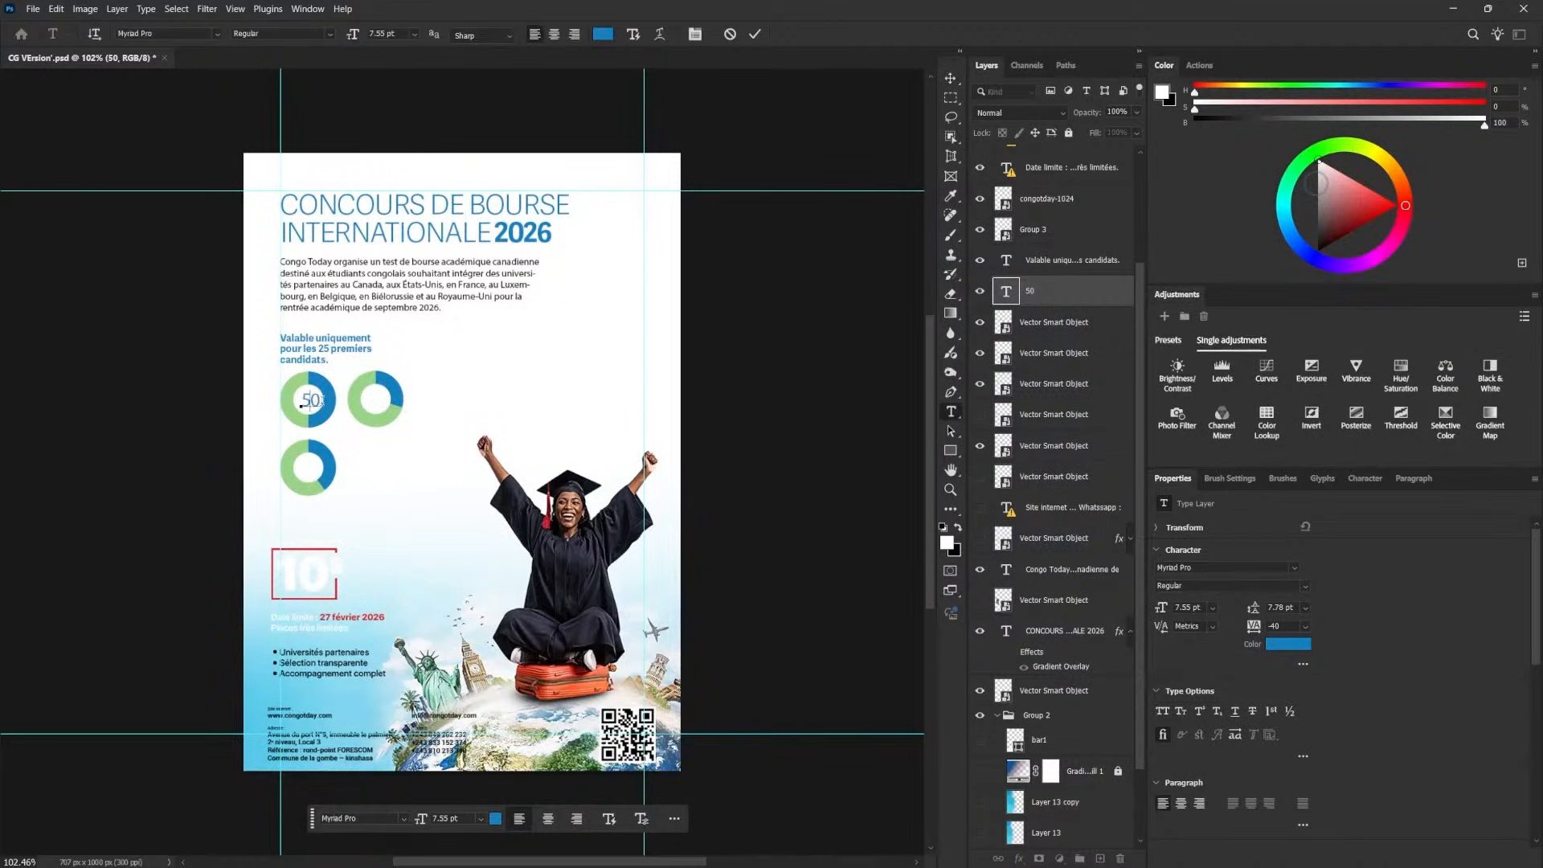
click(1230, 586)
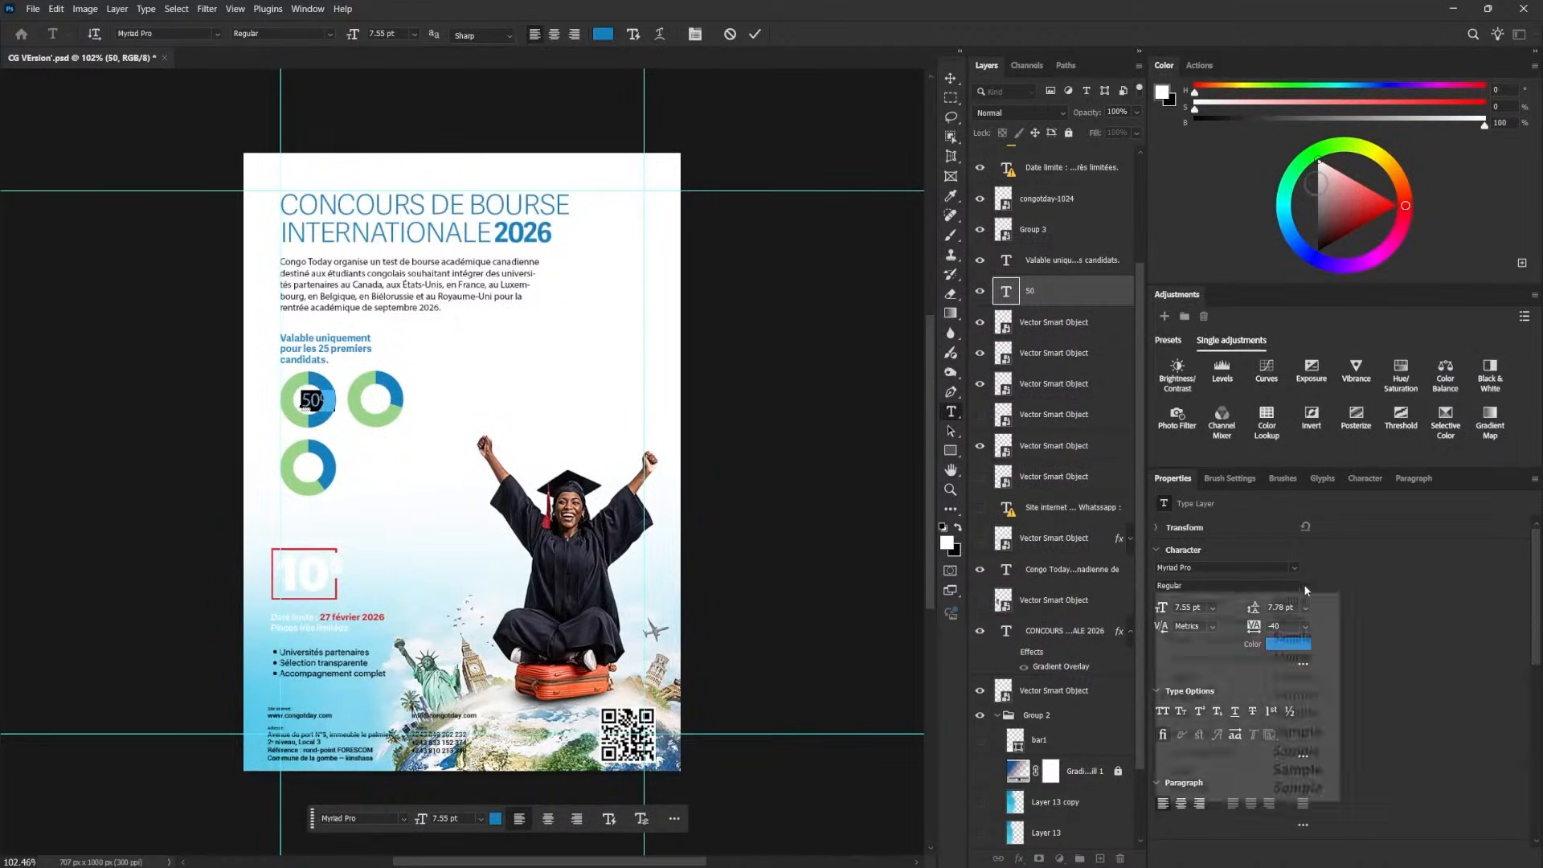
click(1222, 776)
key(ctrl+t)
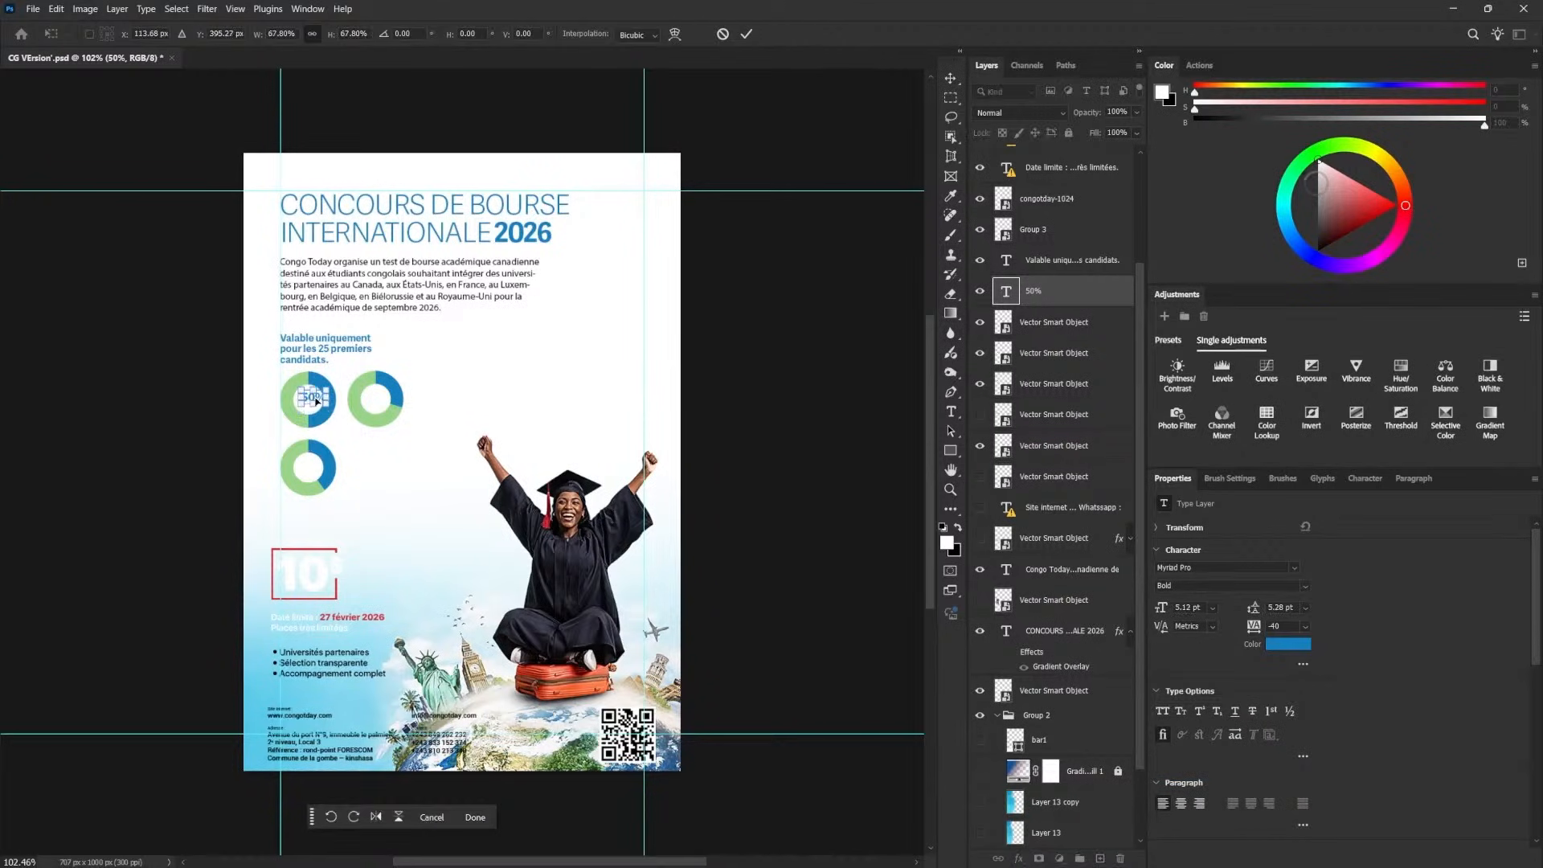
key(Return)
- Set the 50% label in Myriad Pro Bold Condensed with tracking 0 and enlarge it to 6 pt
click(1199, 568)
text(myr)
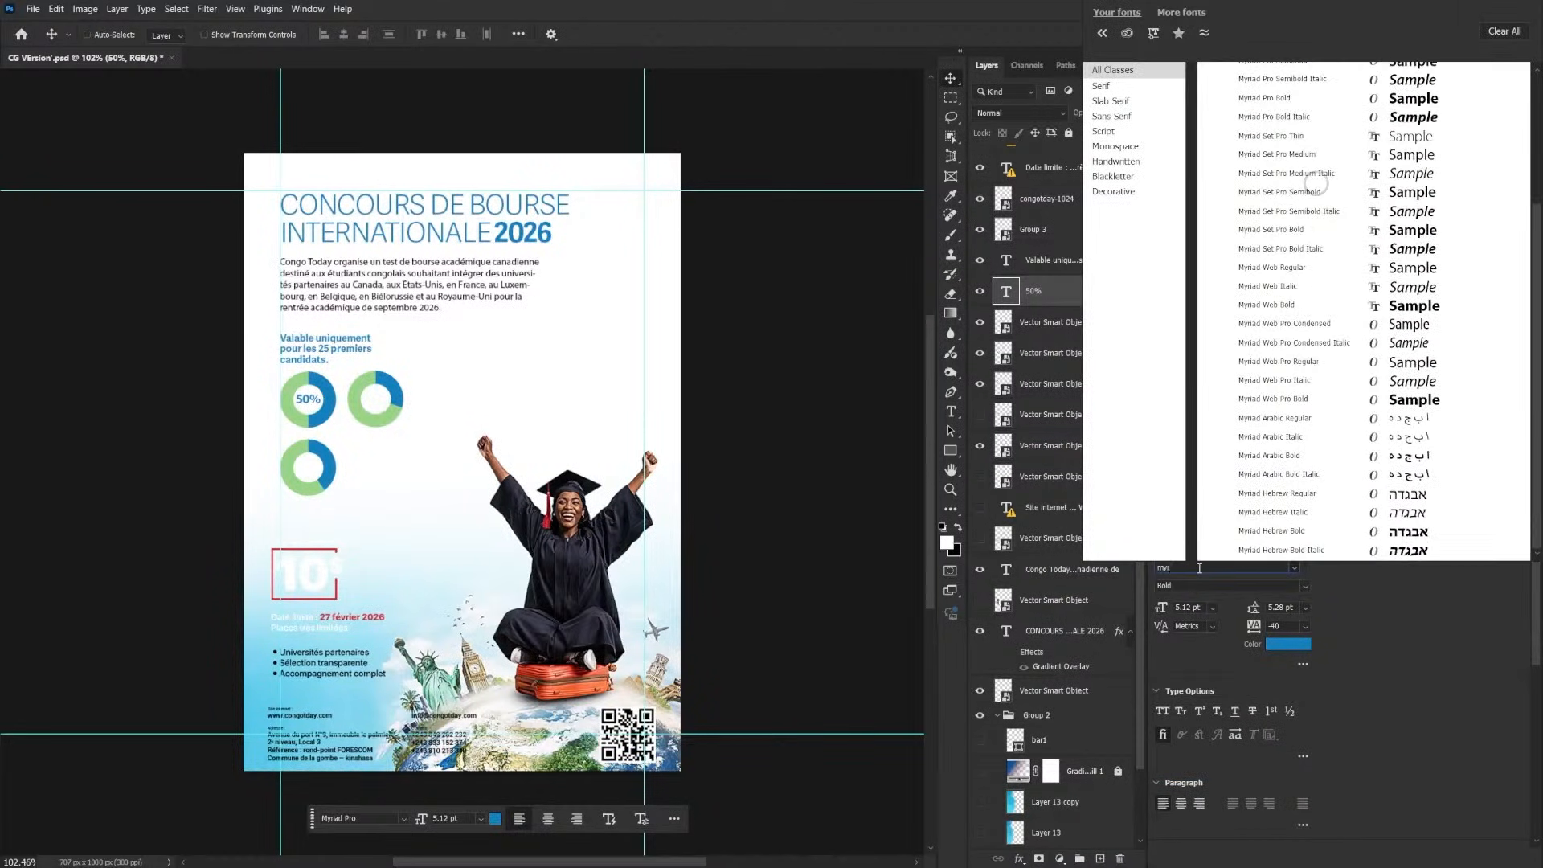
scroll(1399, 160, up, 3)
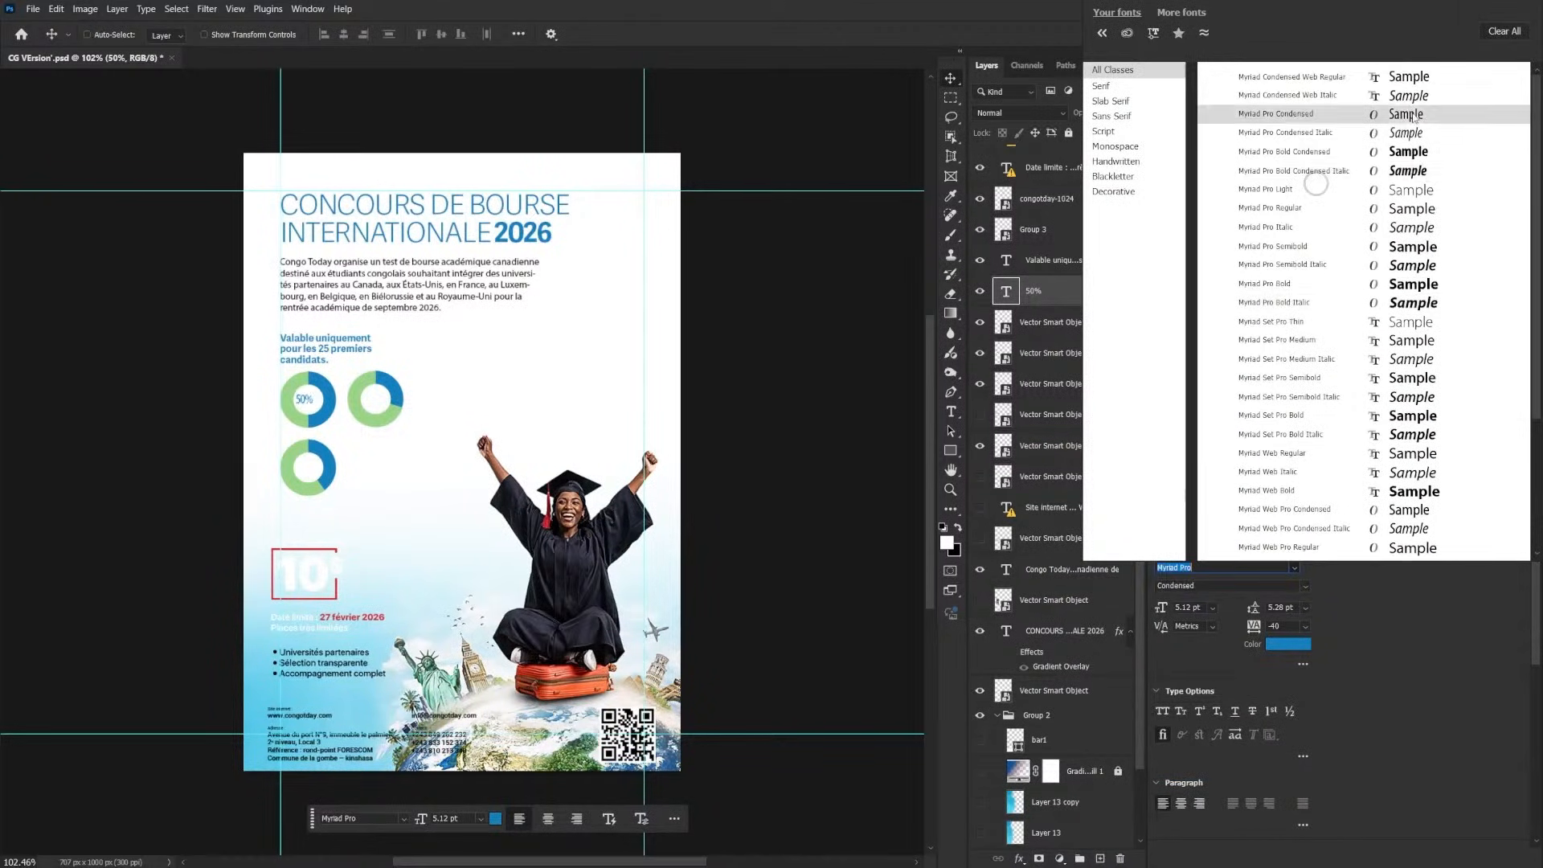
click(1413, 152)
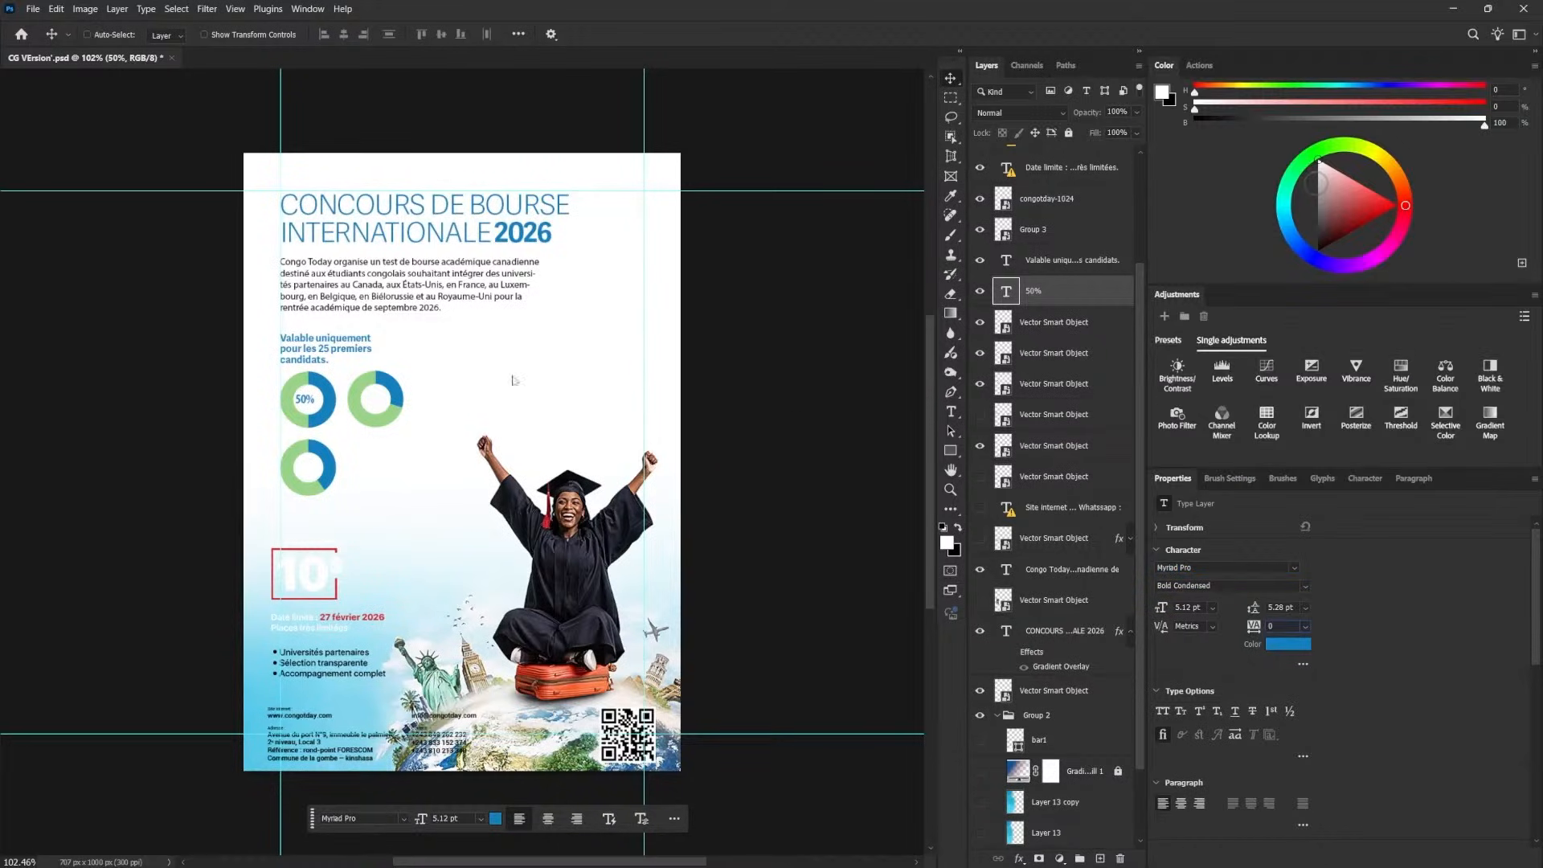
key(ctrl+t)
drag(315, 406, 320, 409)
key(Return)
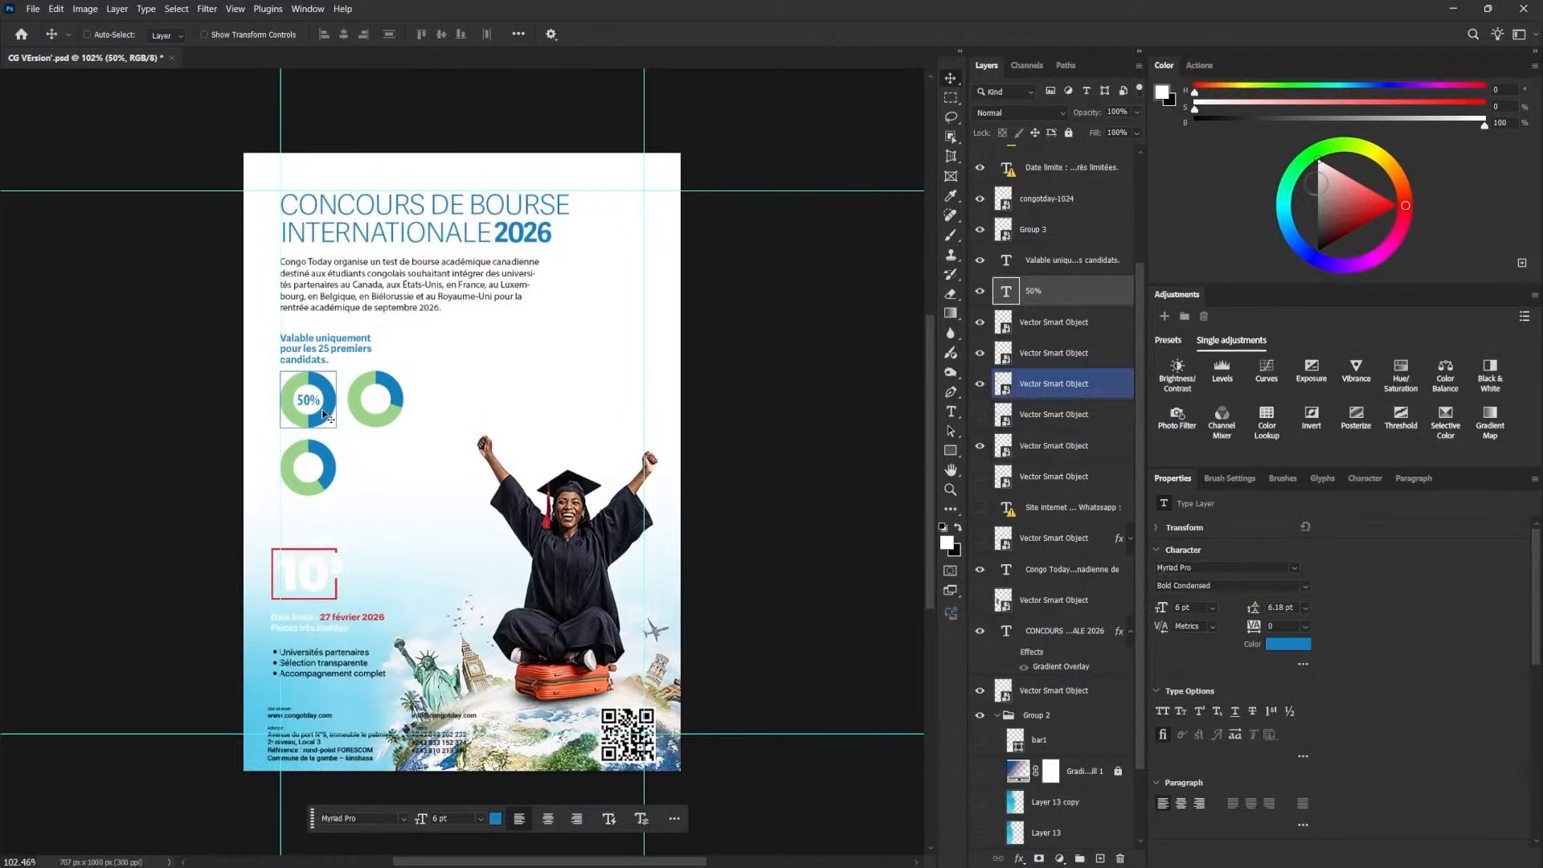
- Duplicate the 50% label into the upper row's second donut chart and change it to 60%
alt+drag(335, 434, 368, 403)
click(951, 411)
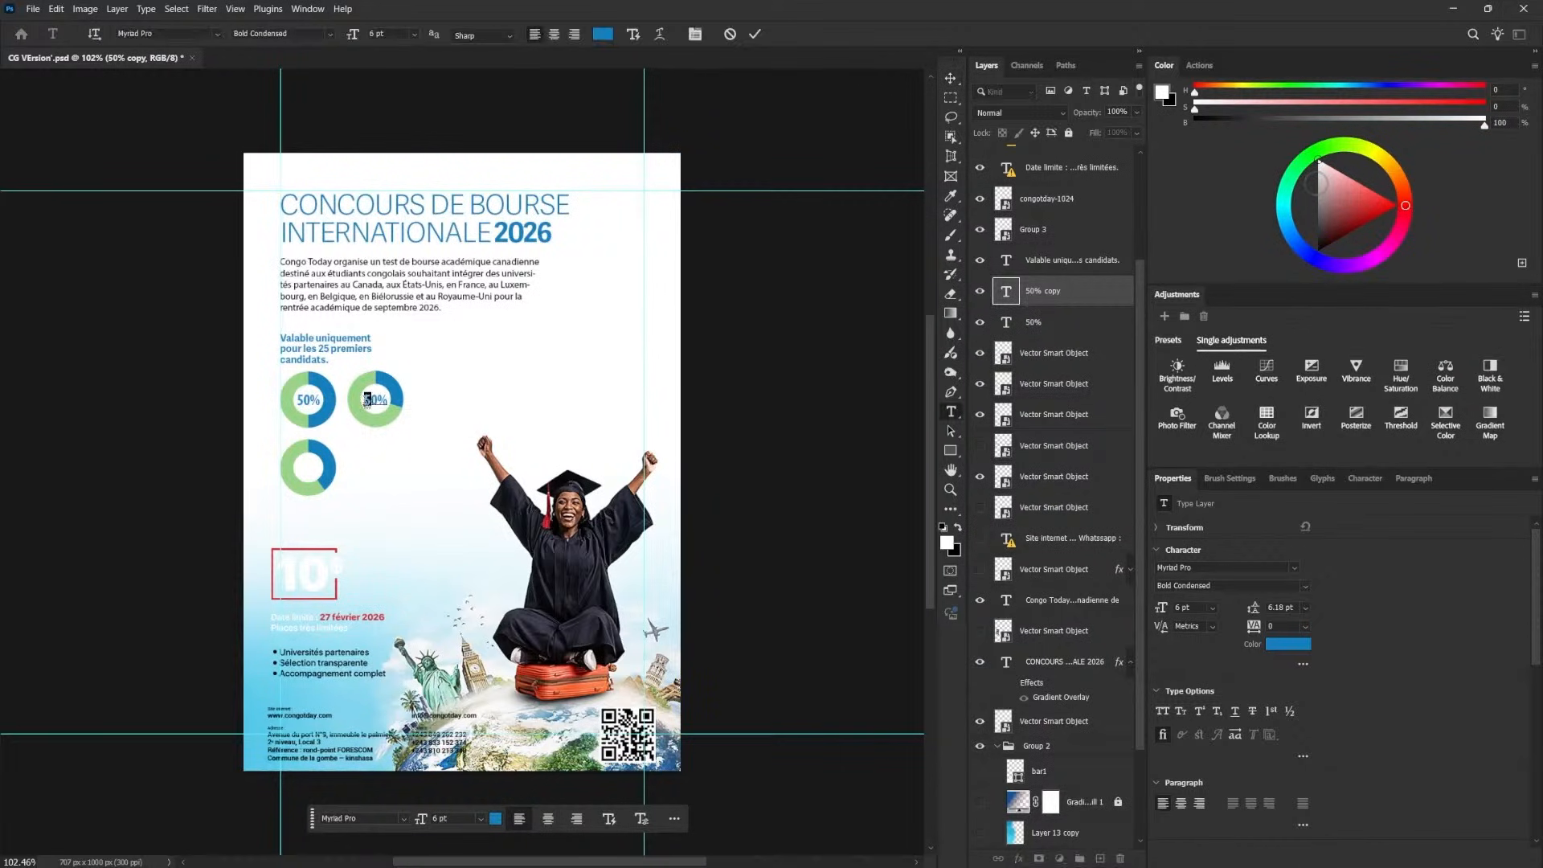
text(6)
key(ctrl+Return)
- Duplicate the 60% label into the lower donut chart and change it to 70%
key(v)
alt+drag(376, 401, 299, 468)
text(t)
text(70)
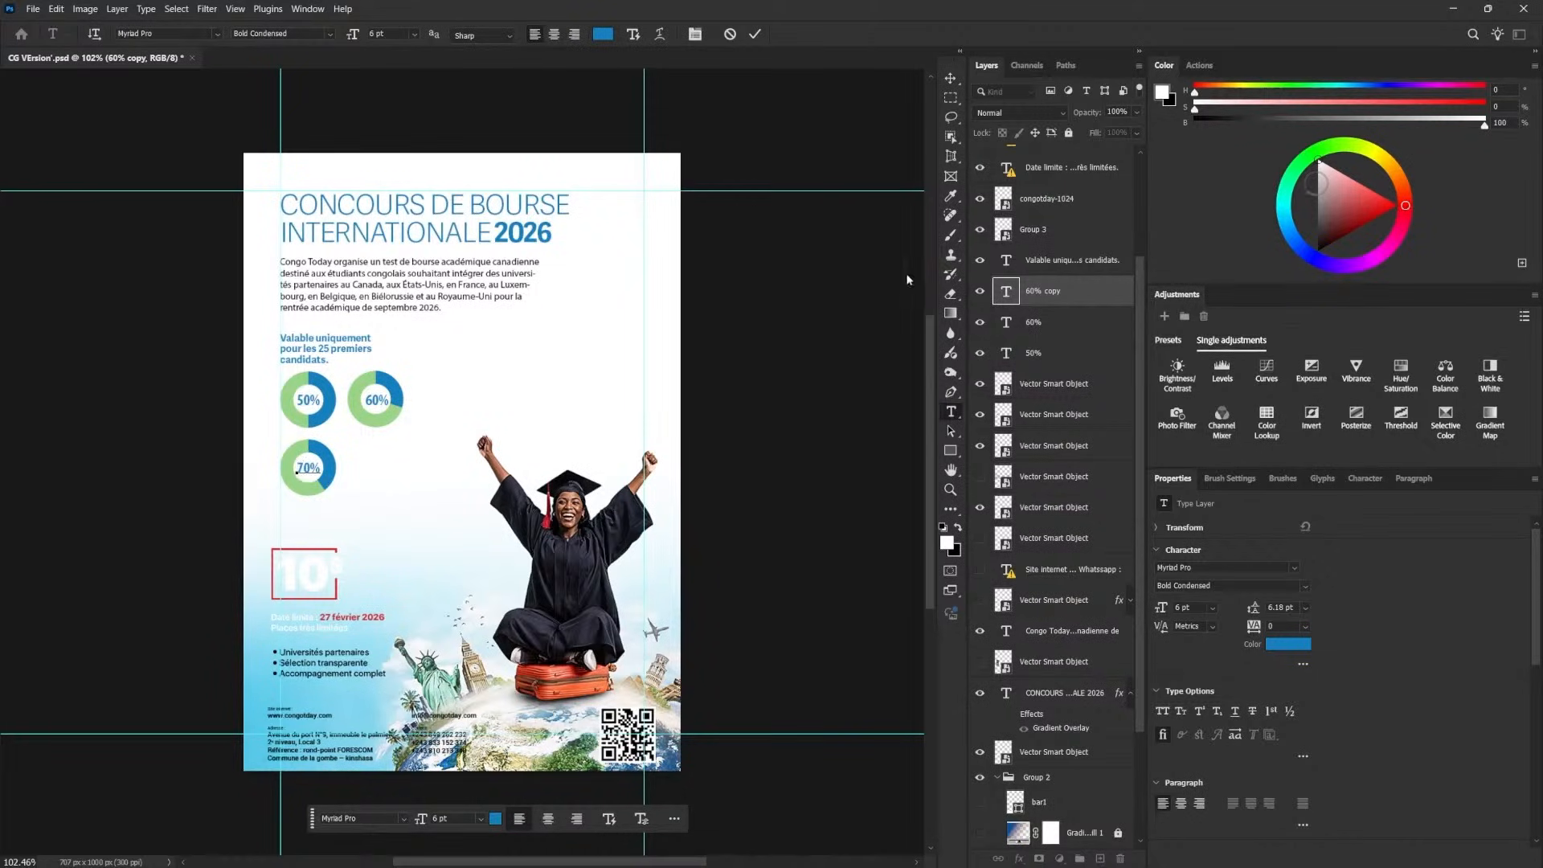
key(ctrl+Return)
key(v)
- Draw a blue circle about 89 px wide over the 70% chart, with no stroke
drag(951, 451, 972, 459)
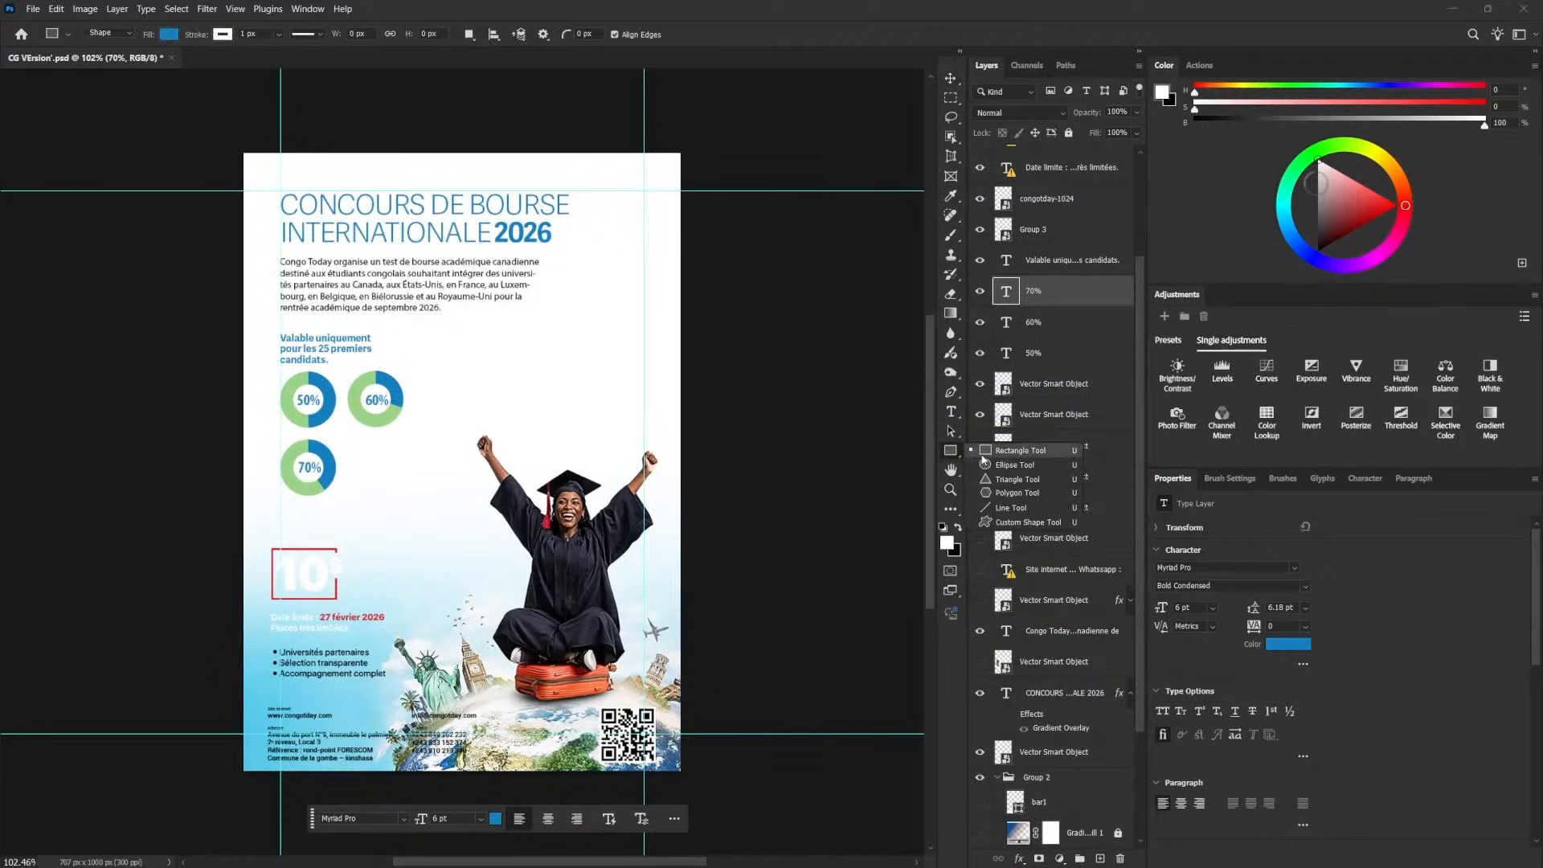
mouse_move(282, 440)
mouse_down()
mouse_move(386, 490)
mouse_move(336, 492)
mouse_up()
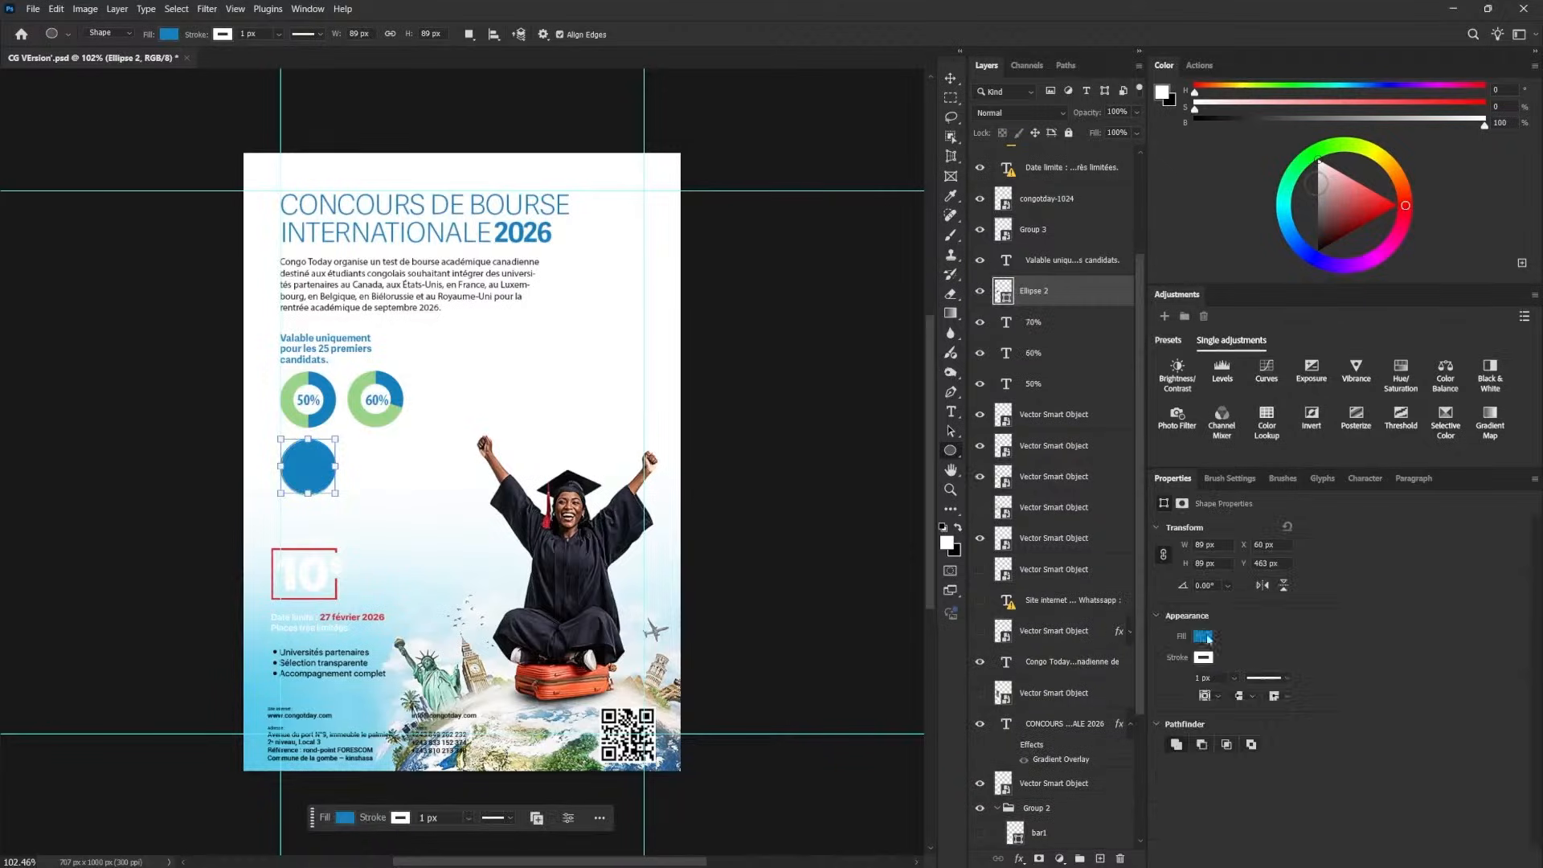
key(ctrl+t)
scroll(301, 463, up, 5)
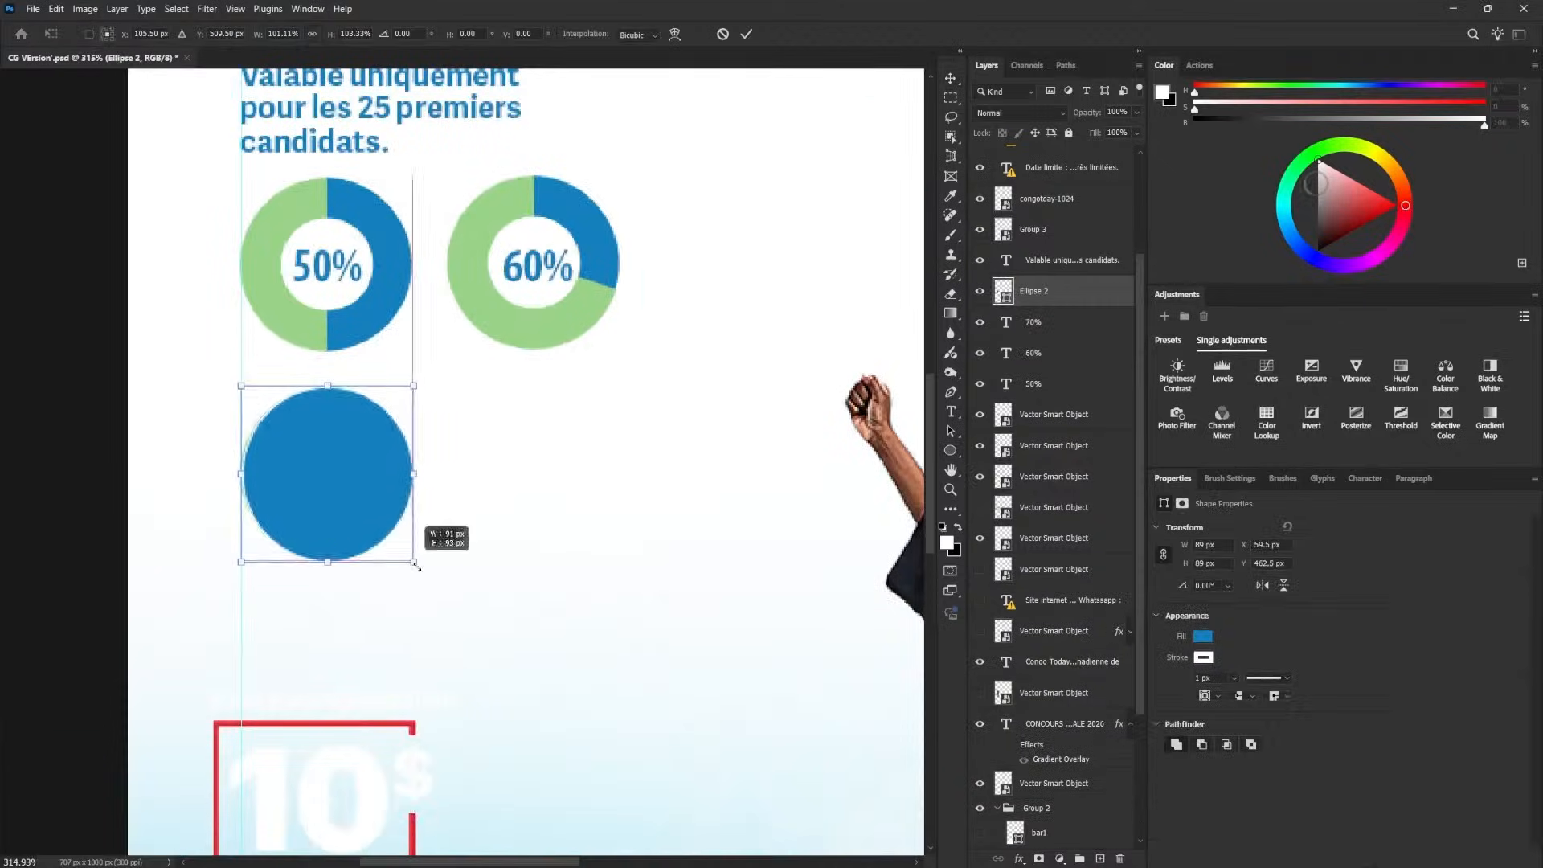
key(Return)
click(1203, 658)
click(1164, 613)
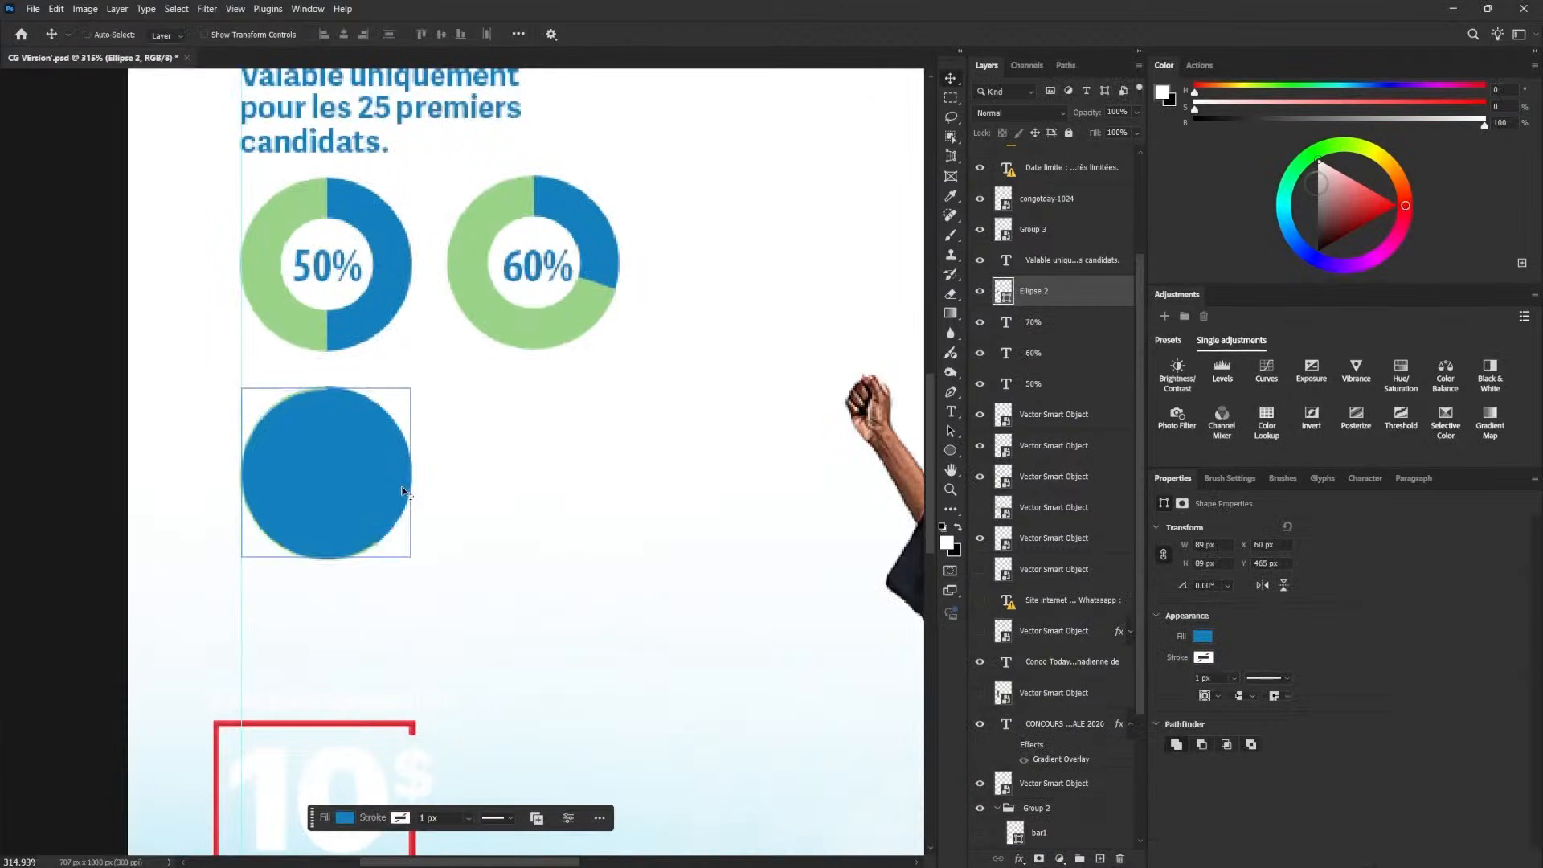
- Enlarge the blue circle to about 91 px and move it beside the 70% chart, below the 60% chart
key(Down)
key(Down)
key(ctrl+t)
key(Return)
drag(378, 518, 586, 518)
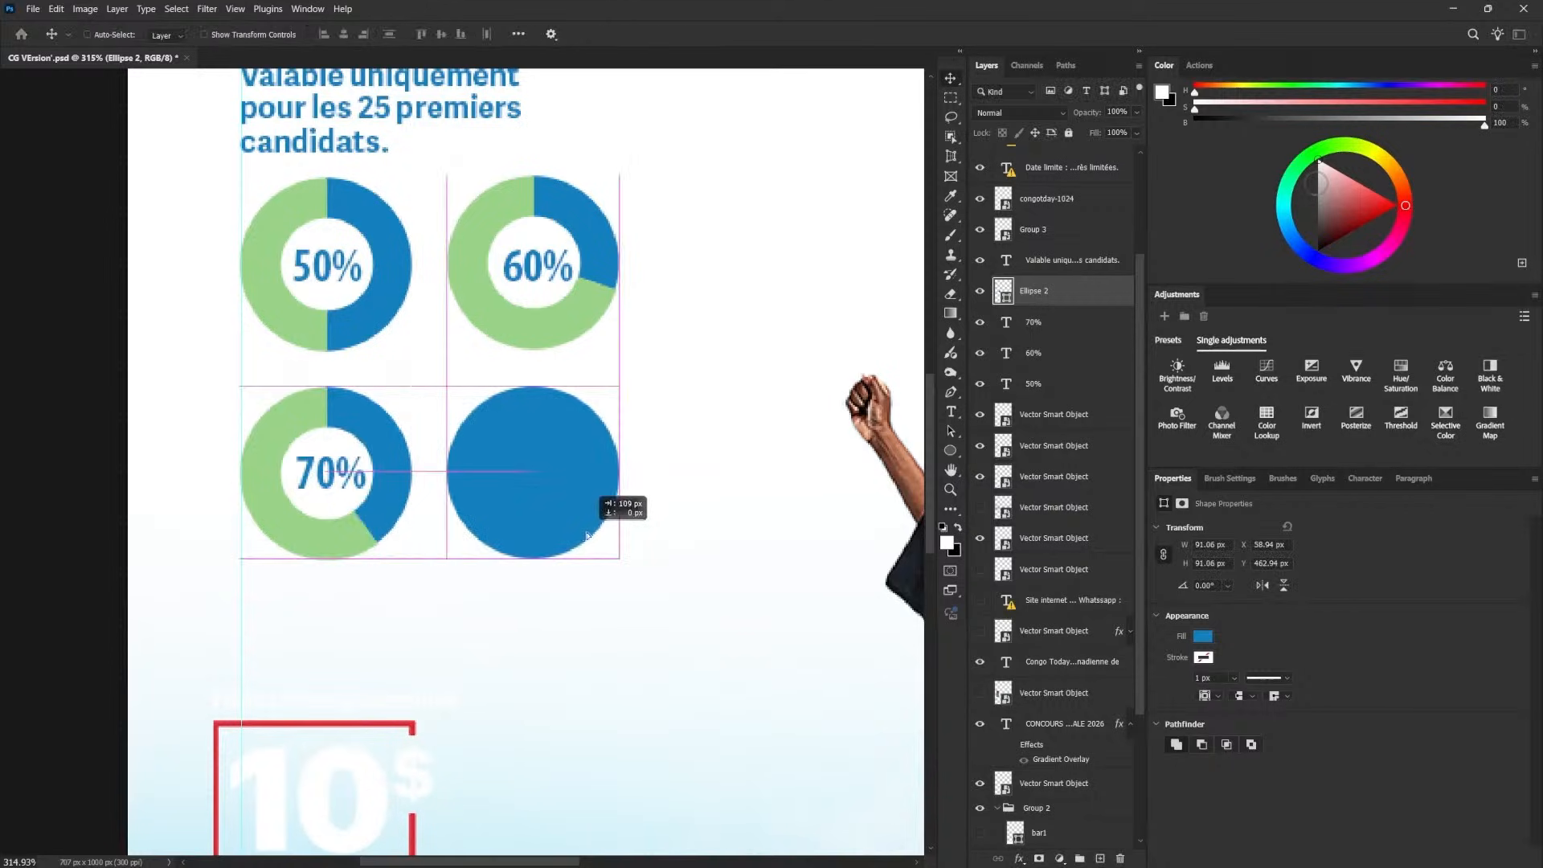
key(ctrl+0)
right_click(320, 600)
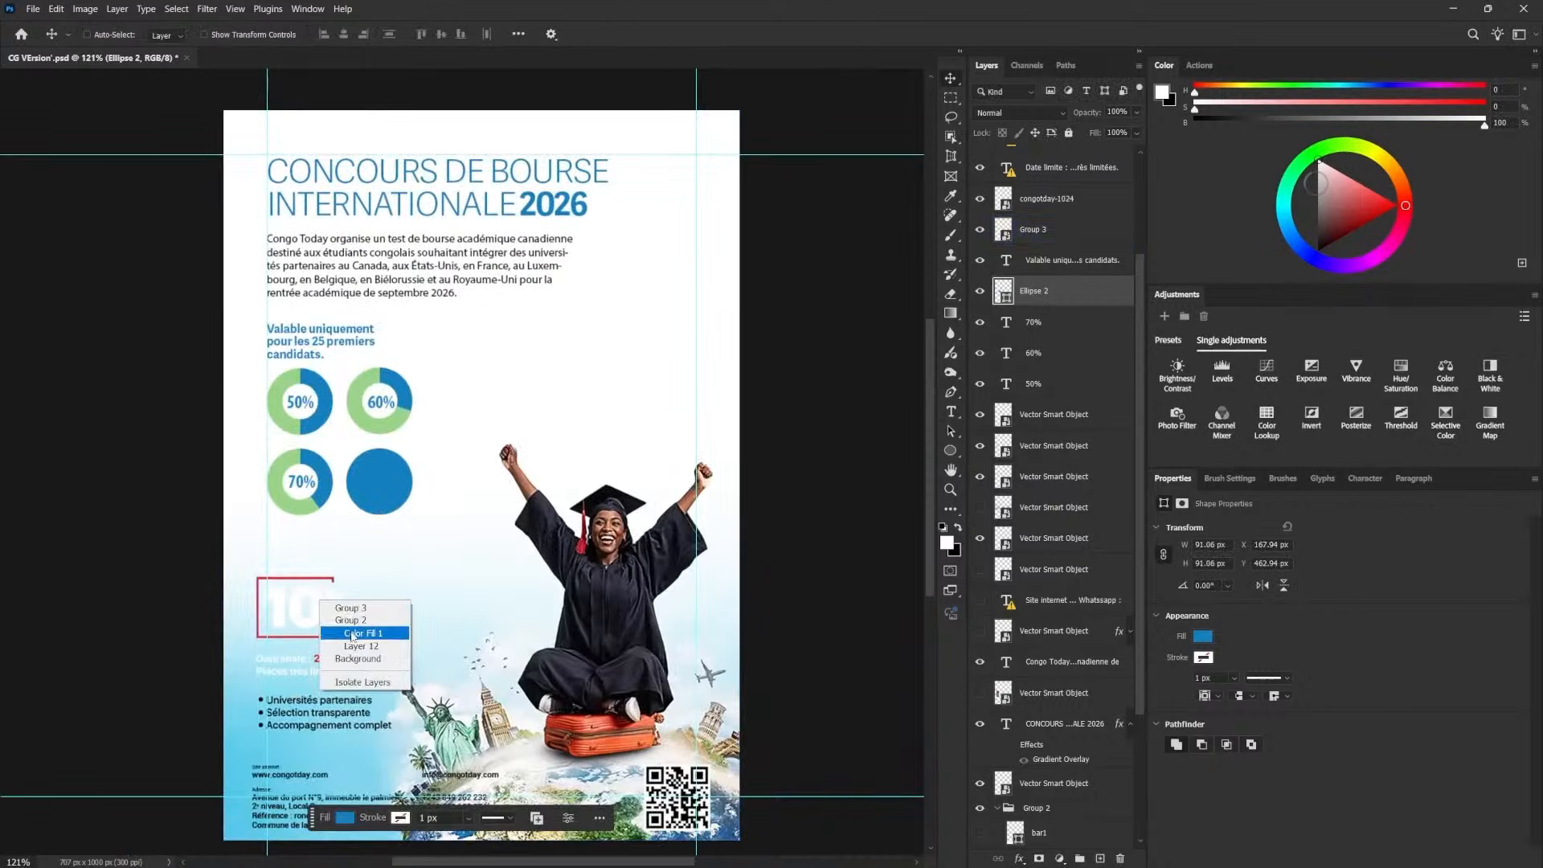
click(358, 634)
drag(318, 609, 335, 610)
key(ctrl+z)
right_click(317, 606)
click(1037, 231)
drag(485, 461, 486, 540)
- Place a copy of the 60% label over the blue circle, color it white and bring its layer above the circle
drag(402, 427, 411, 465)
key(ctrl+z)
click(1287, 644)
click(931, 377)
key(Return)
scroll(1066, 225, up, 1)
key(ctrl+])
key(ctrl+])
- Enlarge the white label in the blue circle to 9.43 pt and change its text to 10$
key(ctrl+t)
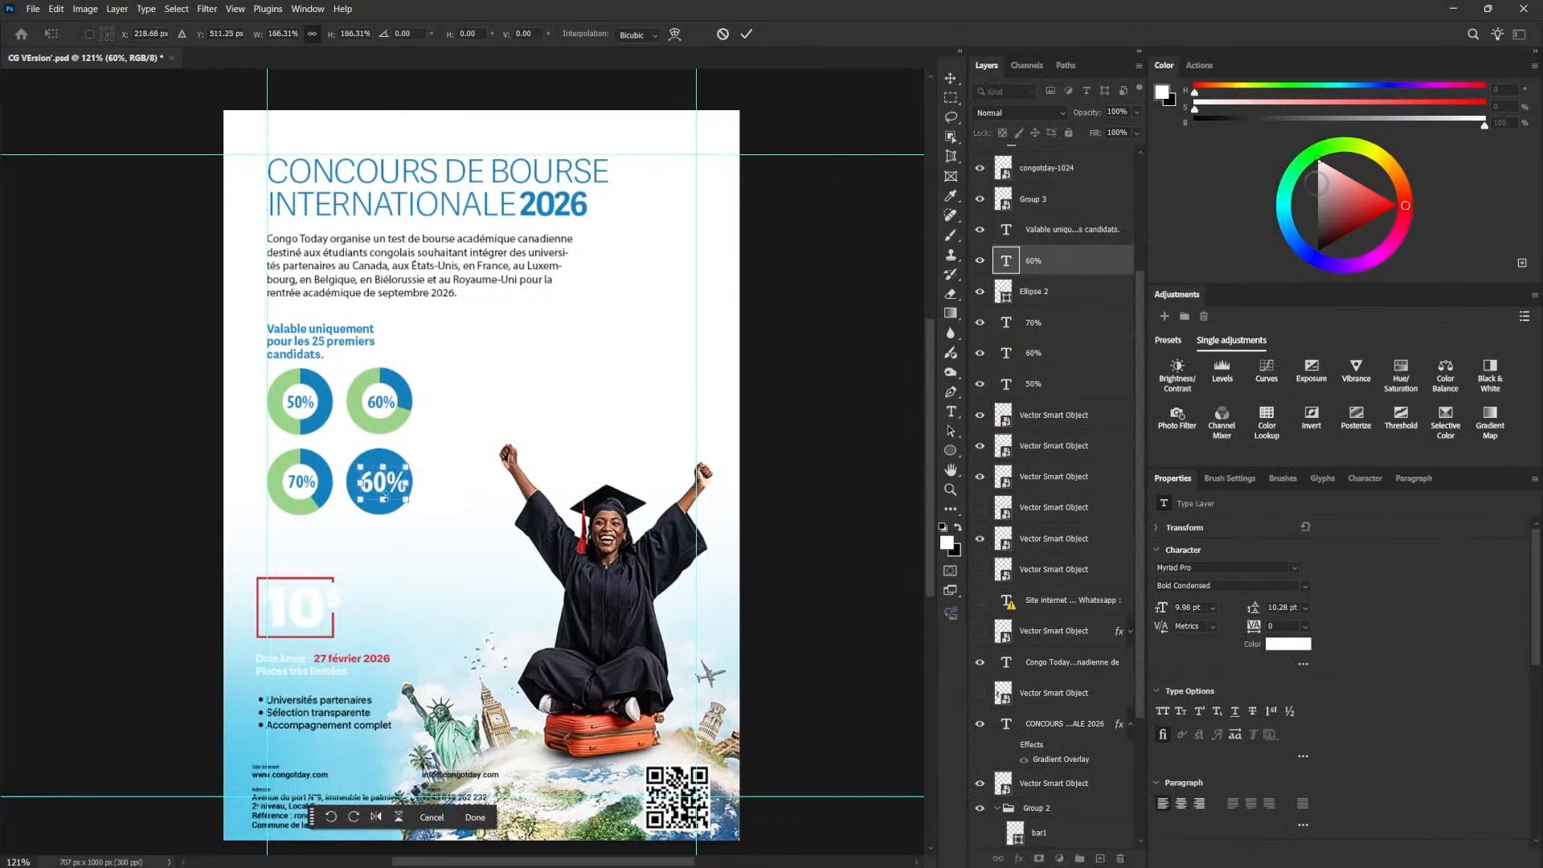
key(Return)
text(10)
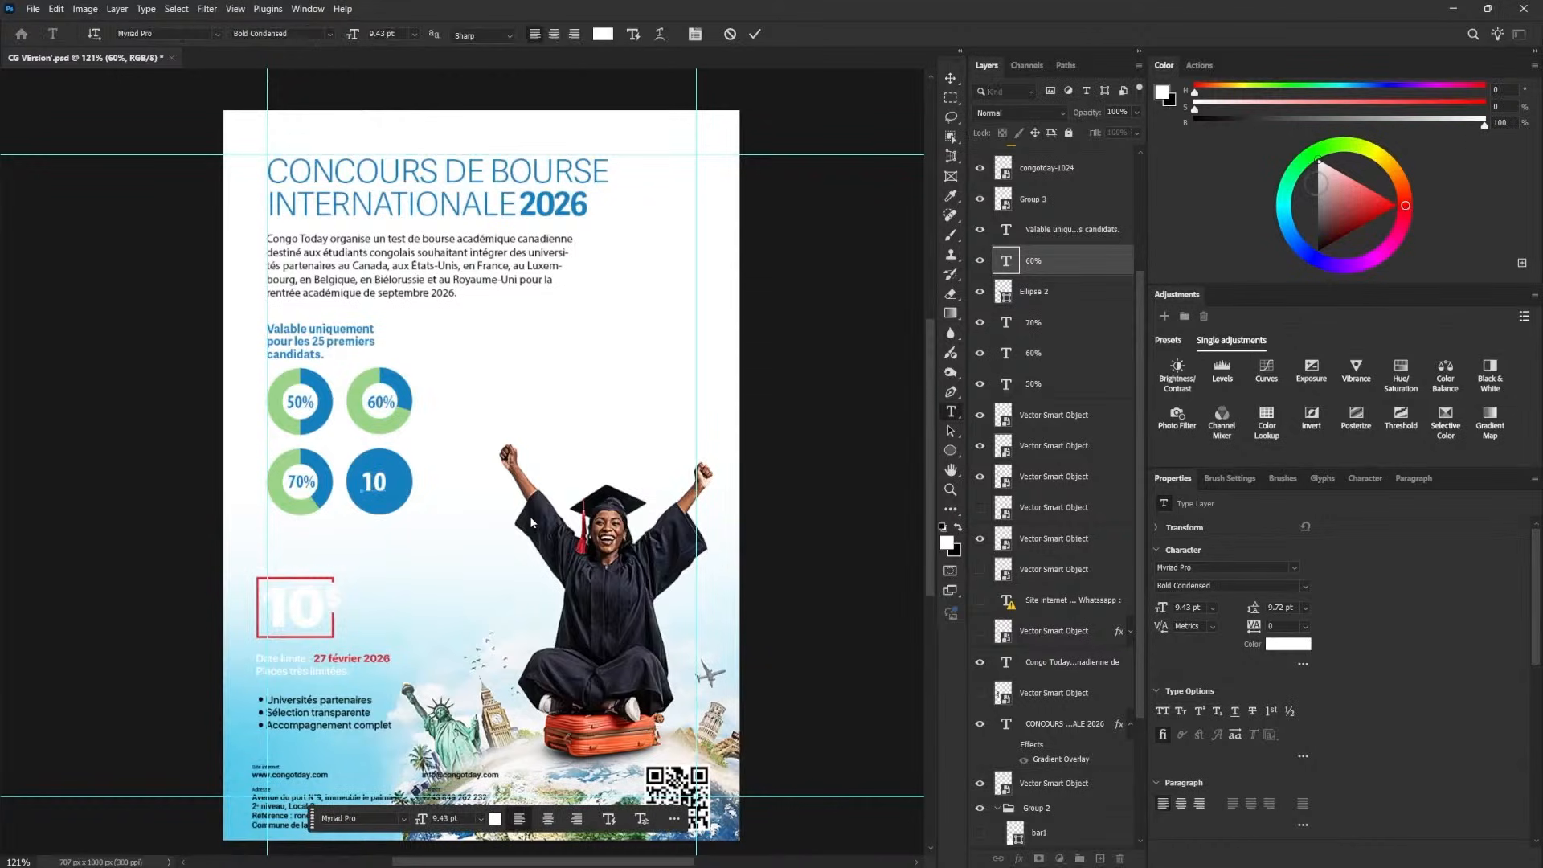
text($)
- Enlarge the white 10$ label to 11.51 pt, centered in the blue circle
click(951, 78)
key(ctrl+t)
drag(400, 467, 403, 464)
key(Return)
- Set the 10$ label to Myriad Pro Bold with tracking -100
click(1230, 586)
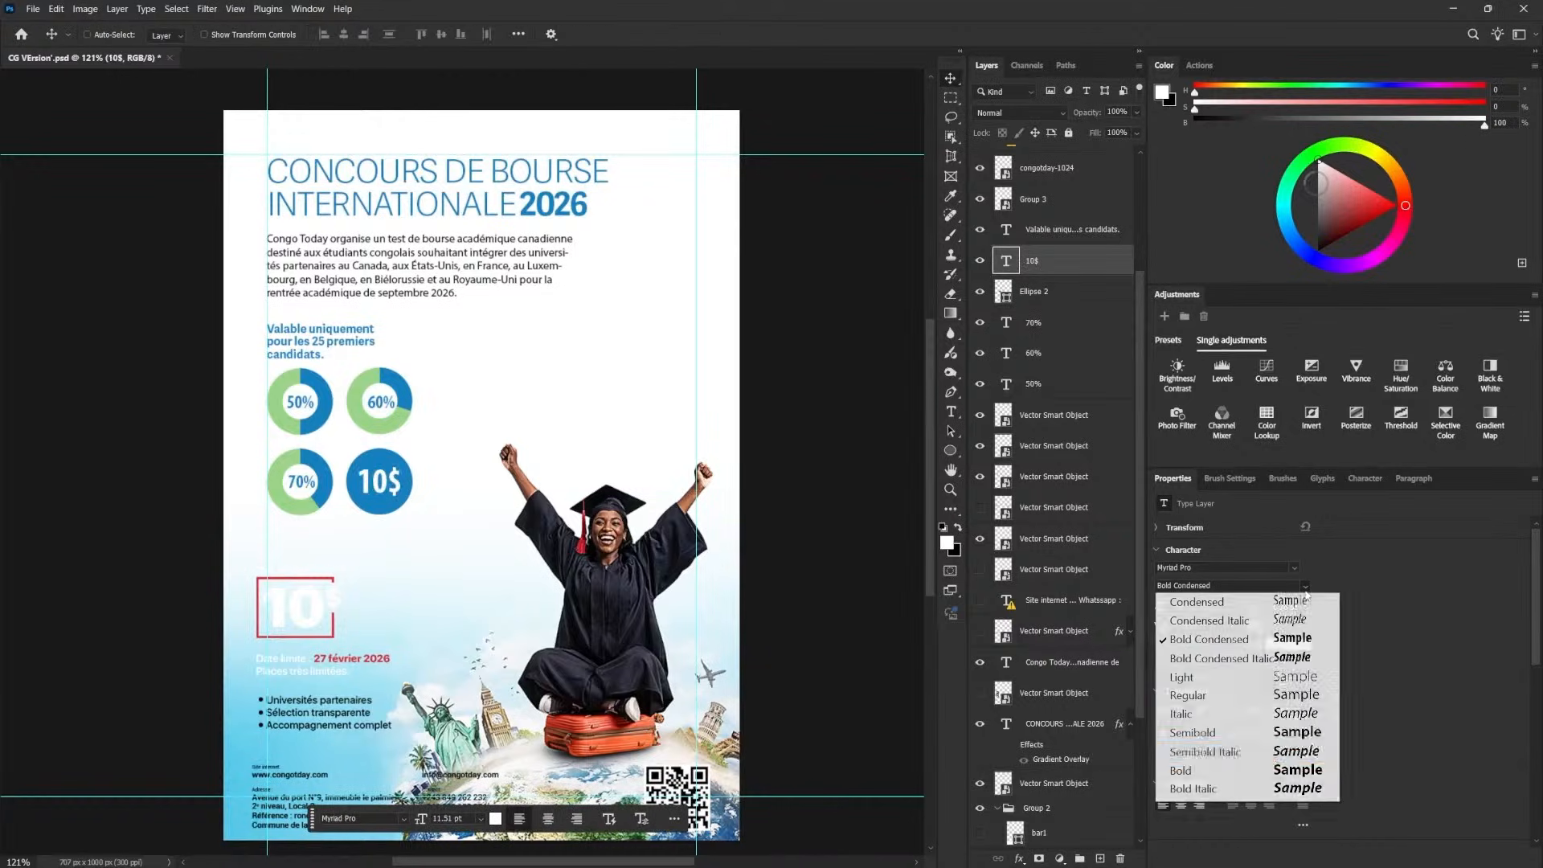
click(1272, 766)
text(-100)
key(Return)
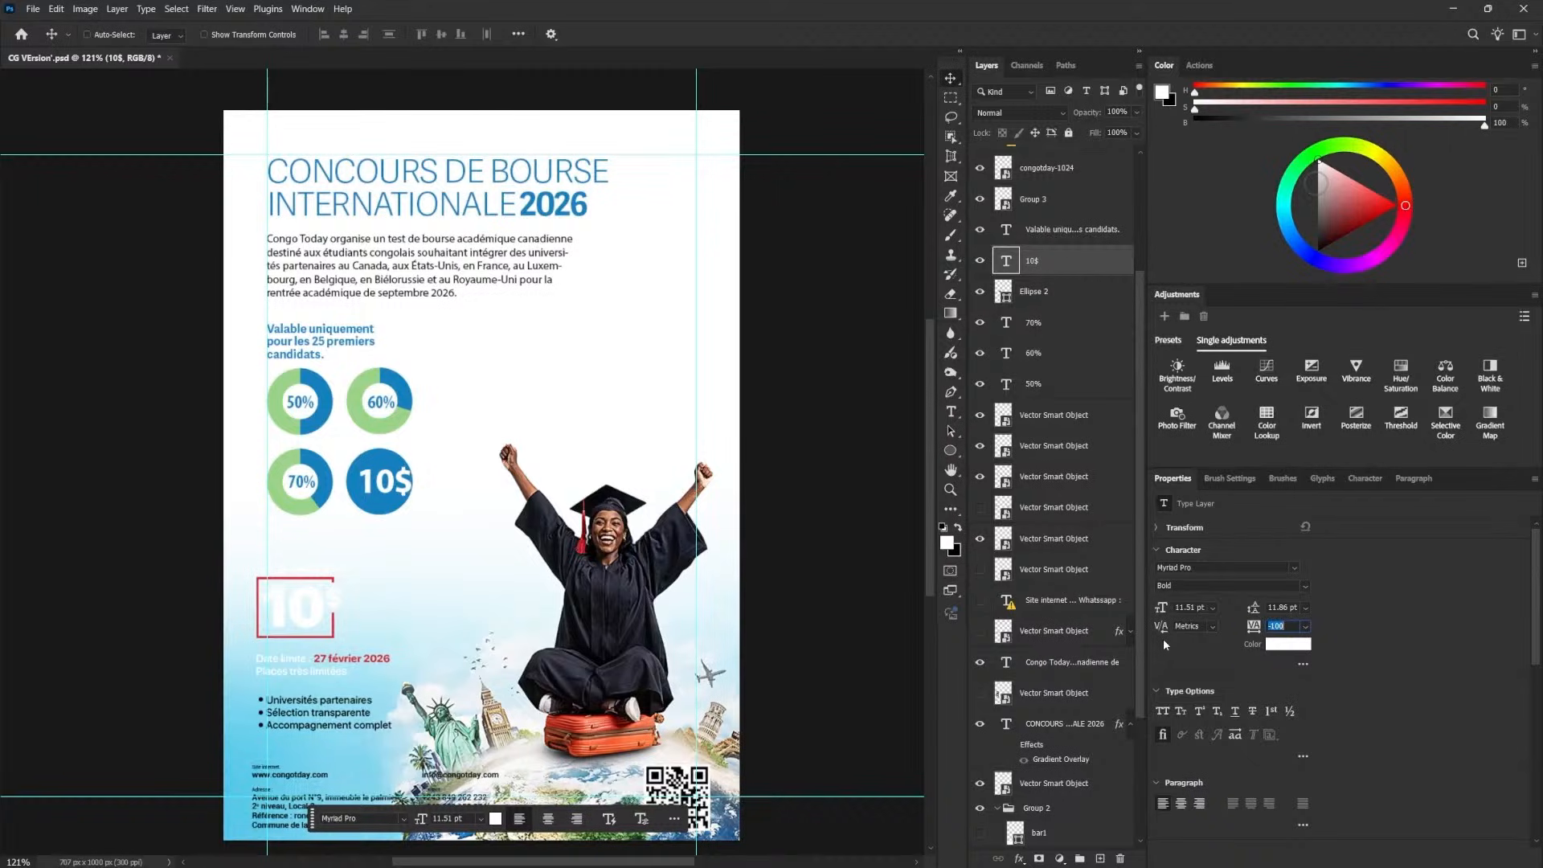
- Tighten the white label's tracking to -140 and change its text to $10
key(Up)
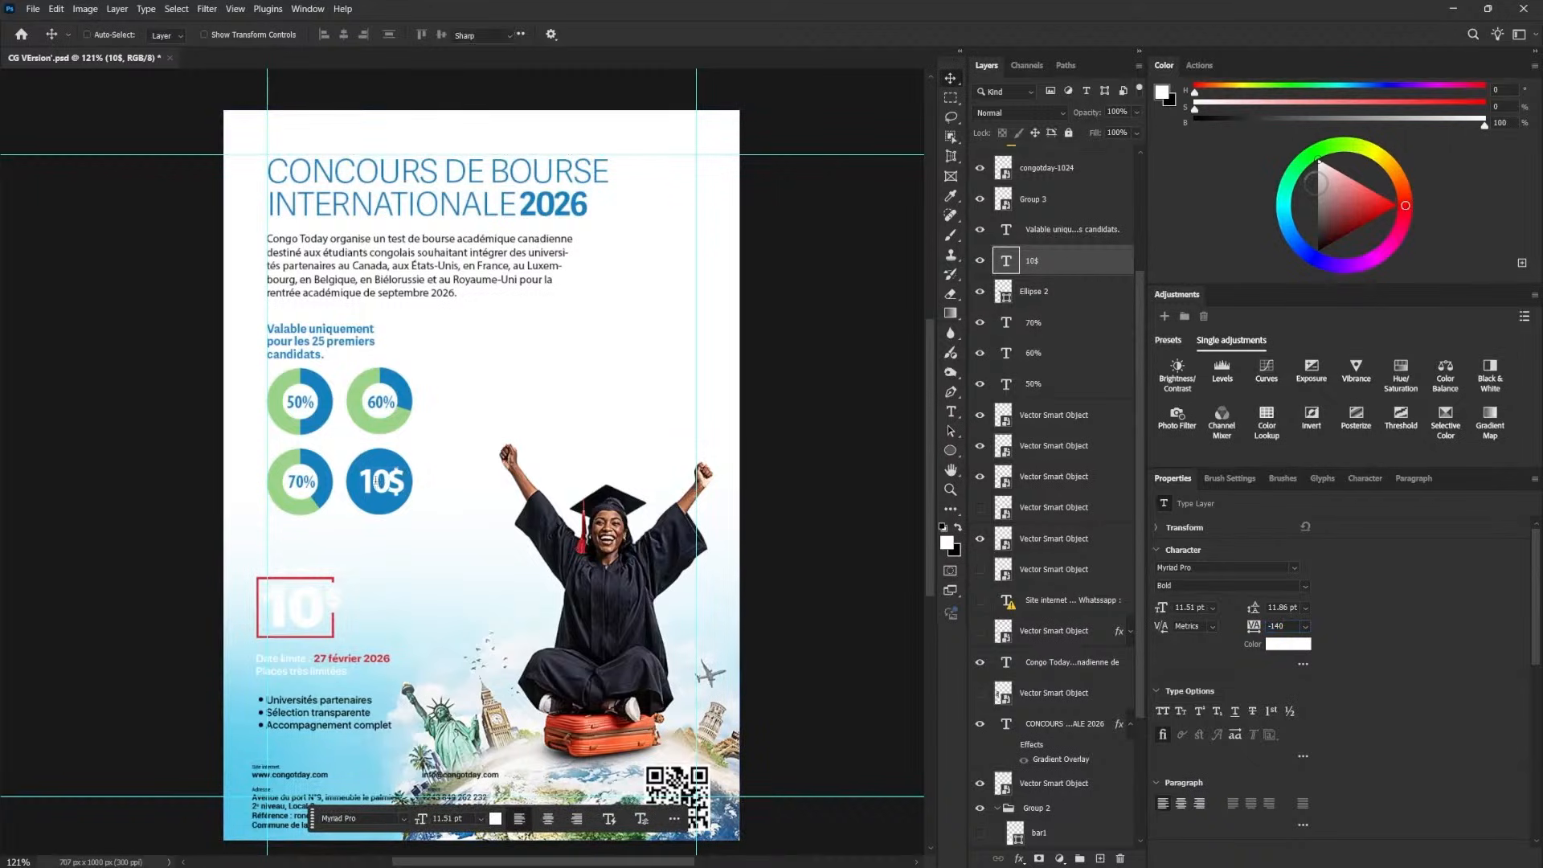
double_click(401, 482)
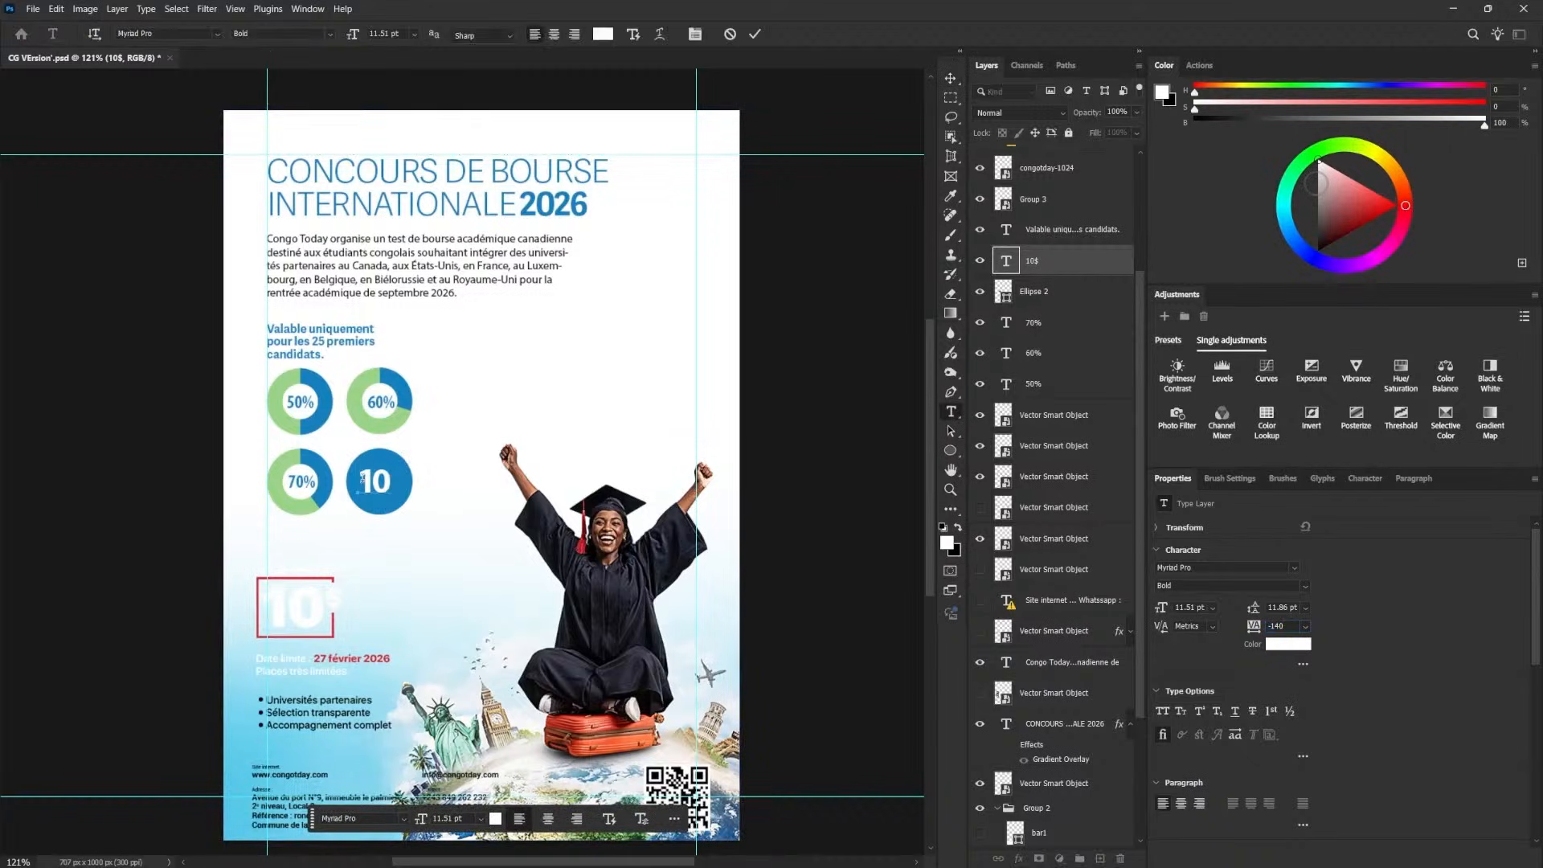
click(1071, 269)
key(v)
- Scale the $10 label down to 10.84 pt and center it in the blue circle
key(ctrl+t)
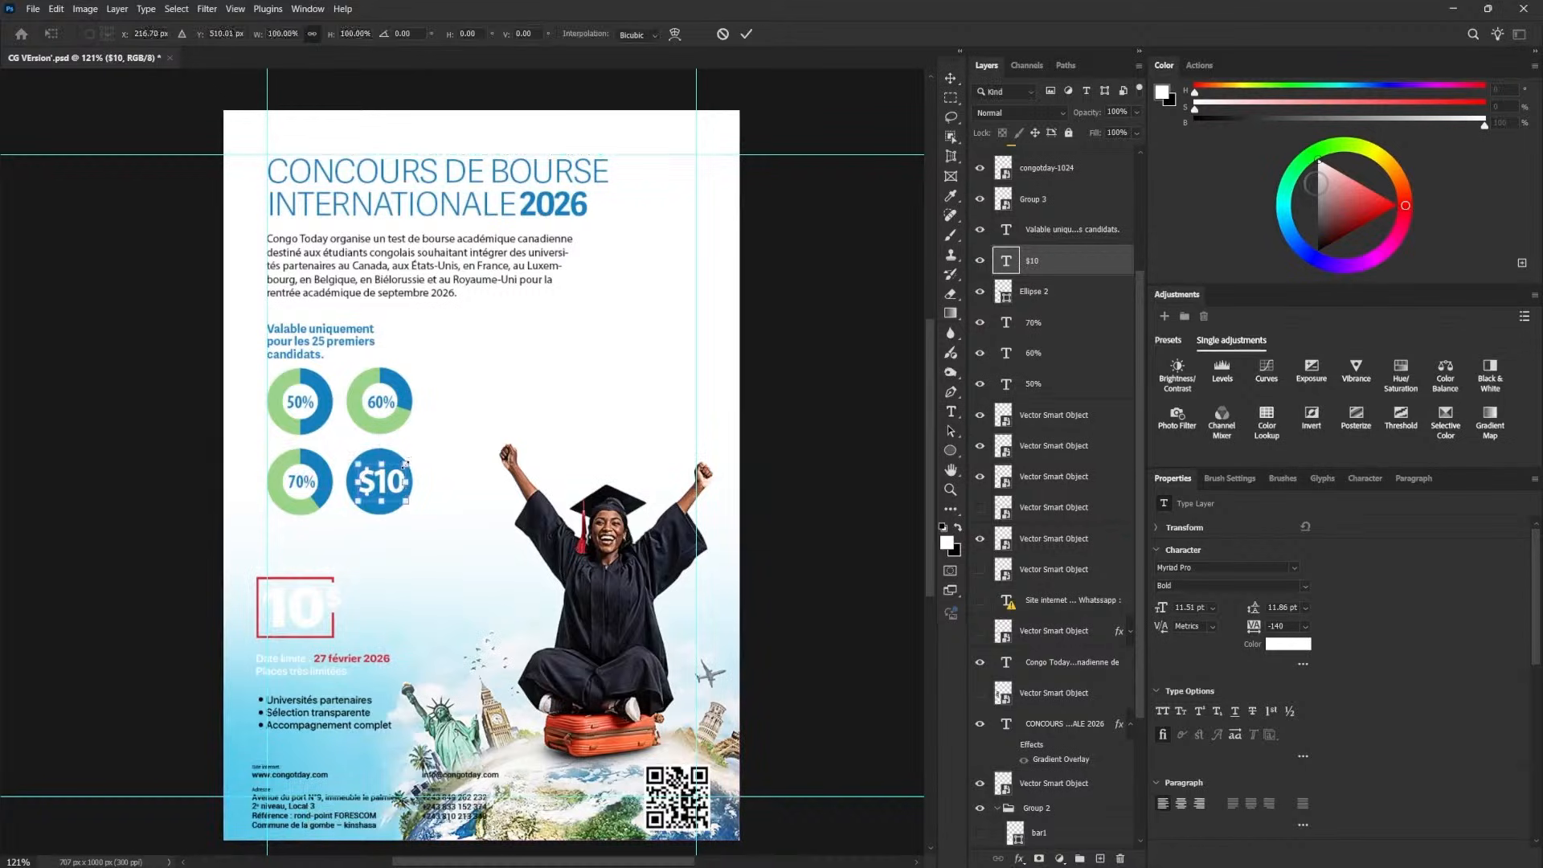
key(Return)
drag(408, 498, 391, 498)
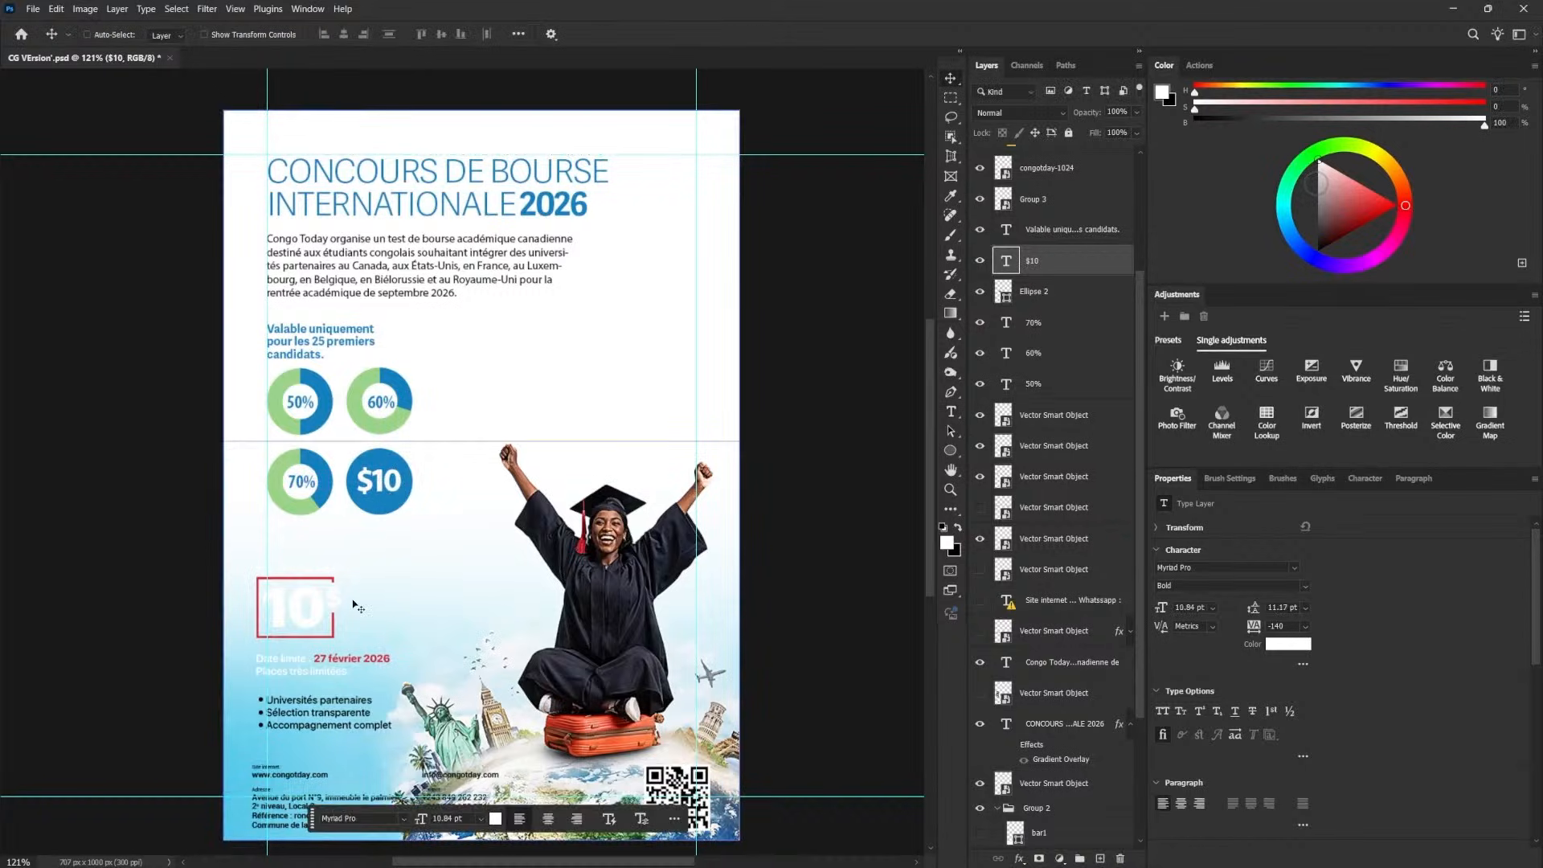
- Line up the 70% donut beside the other two and group the three charts with their heading
right_click(299, 481)
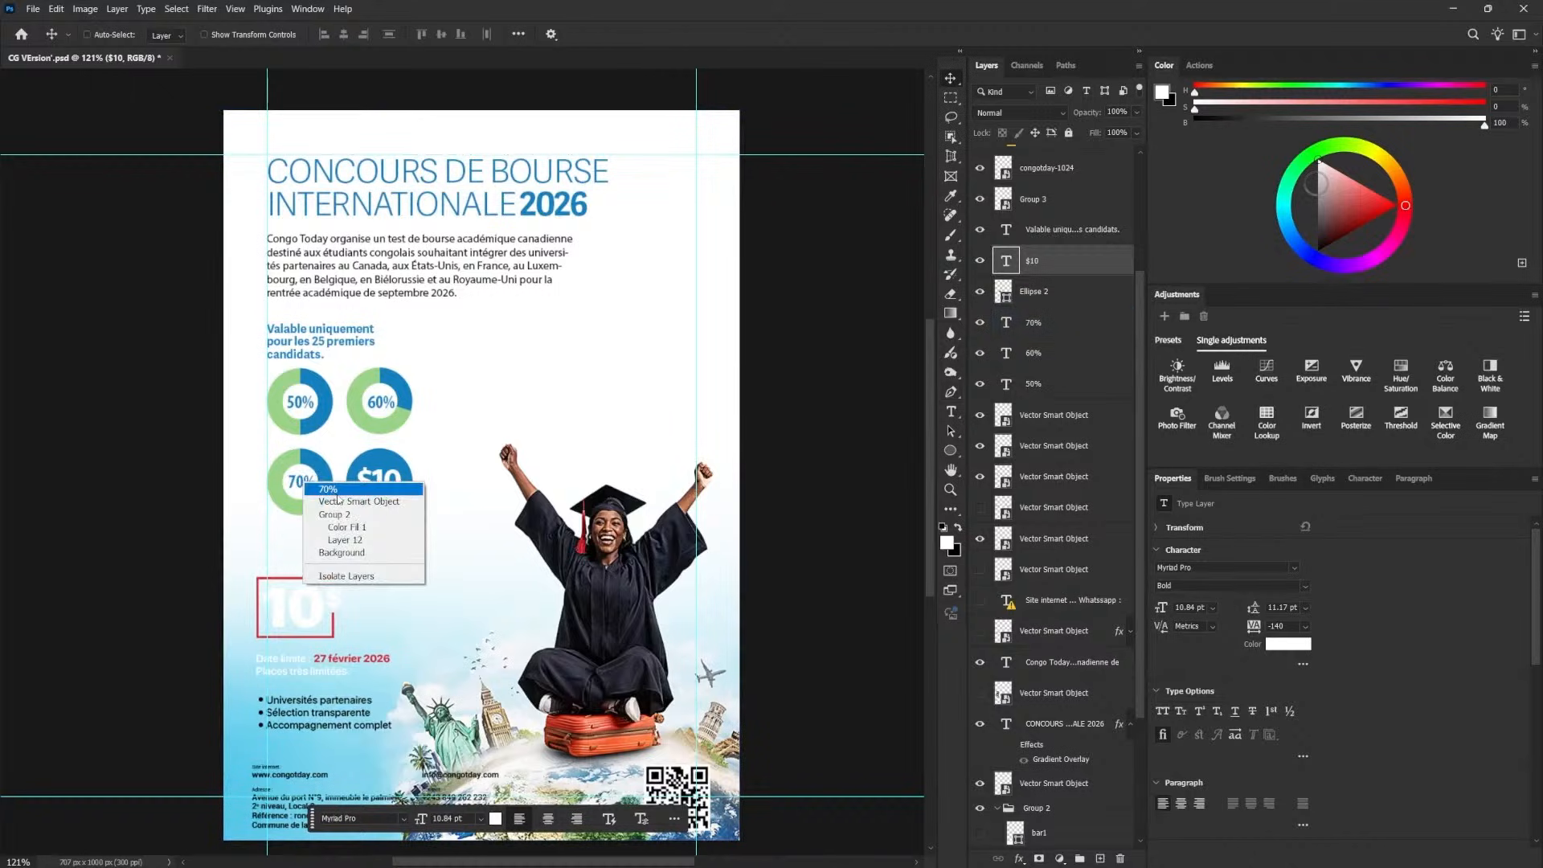
click(322, 484)
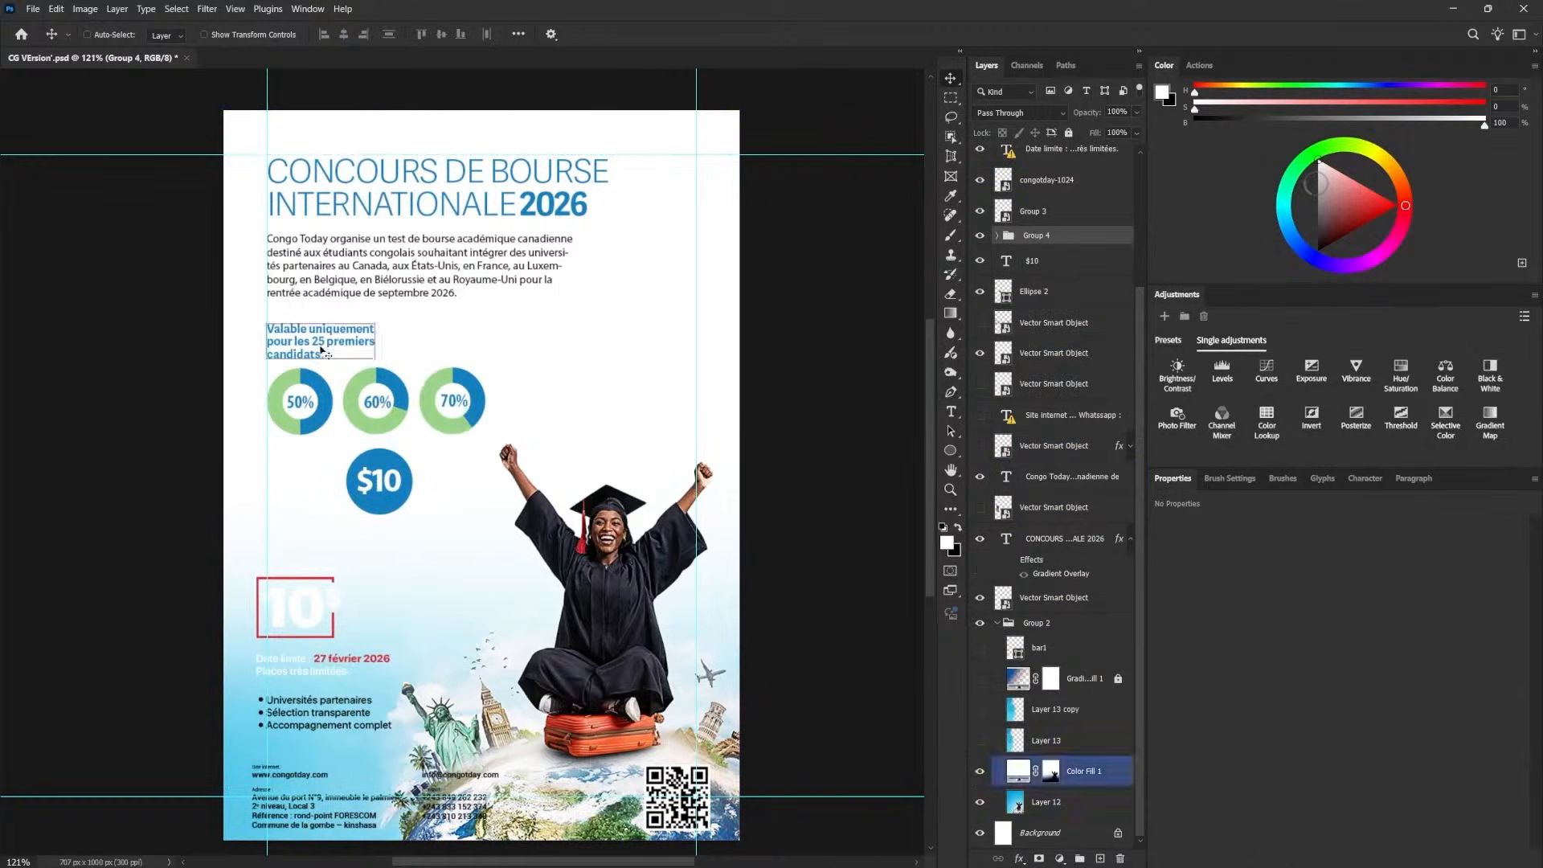
- Rewrap the charts' heading onto two lines, breaking before "25 premiers candidats.", and move it closer to the charts
click(378, 339)
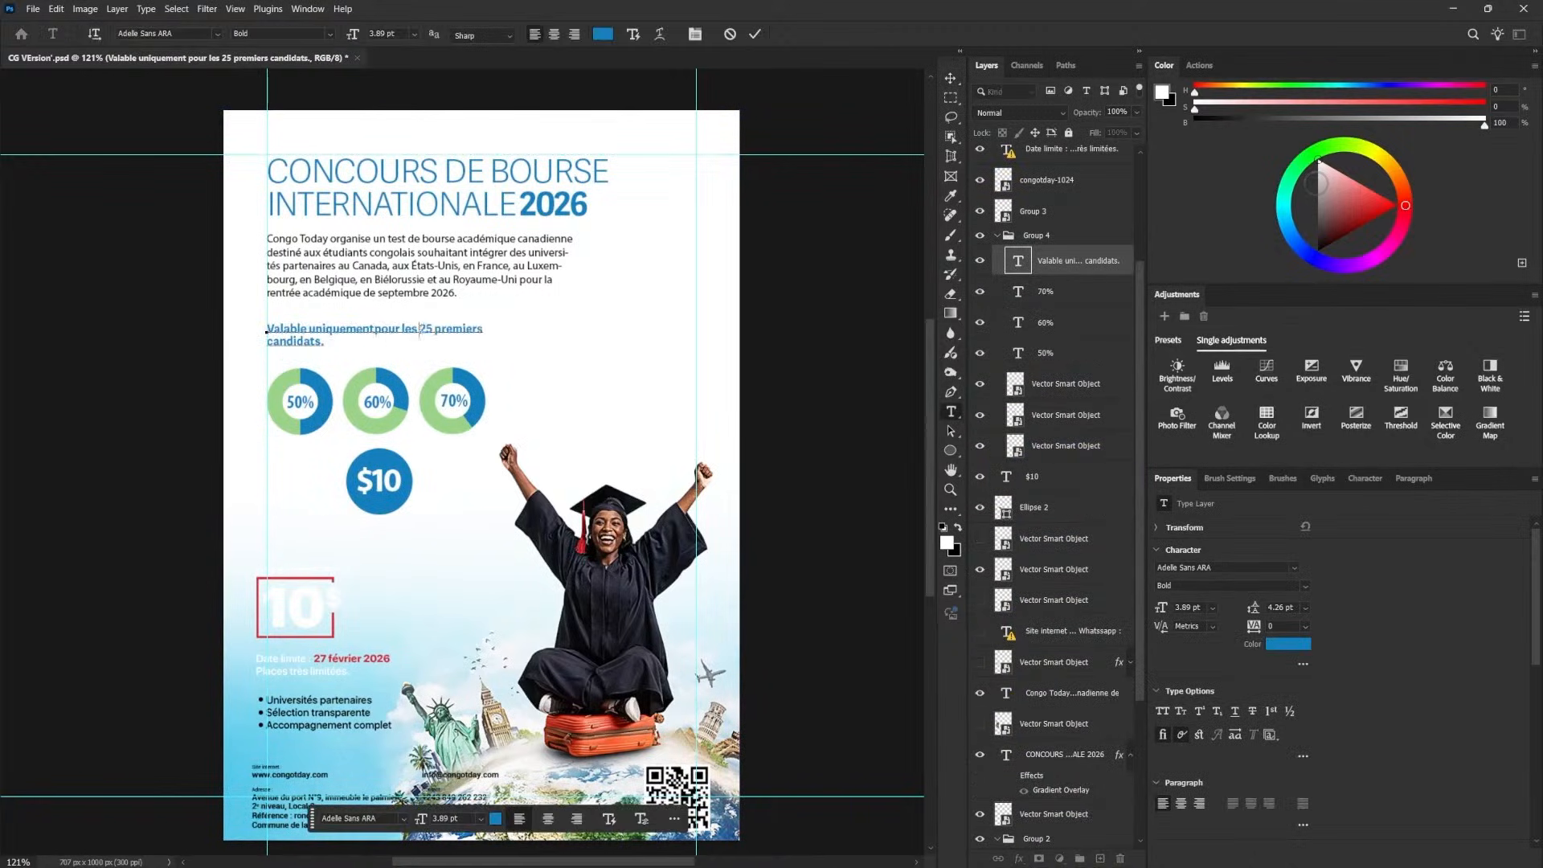
click(951, 78)
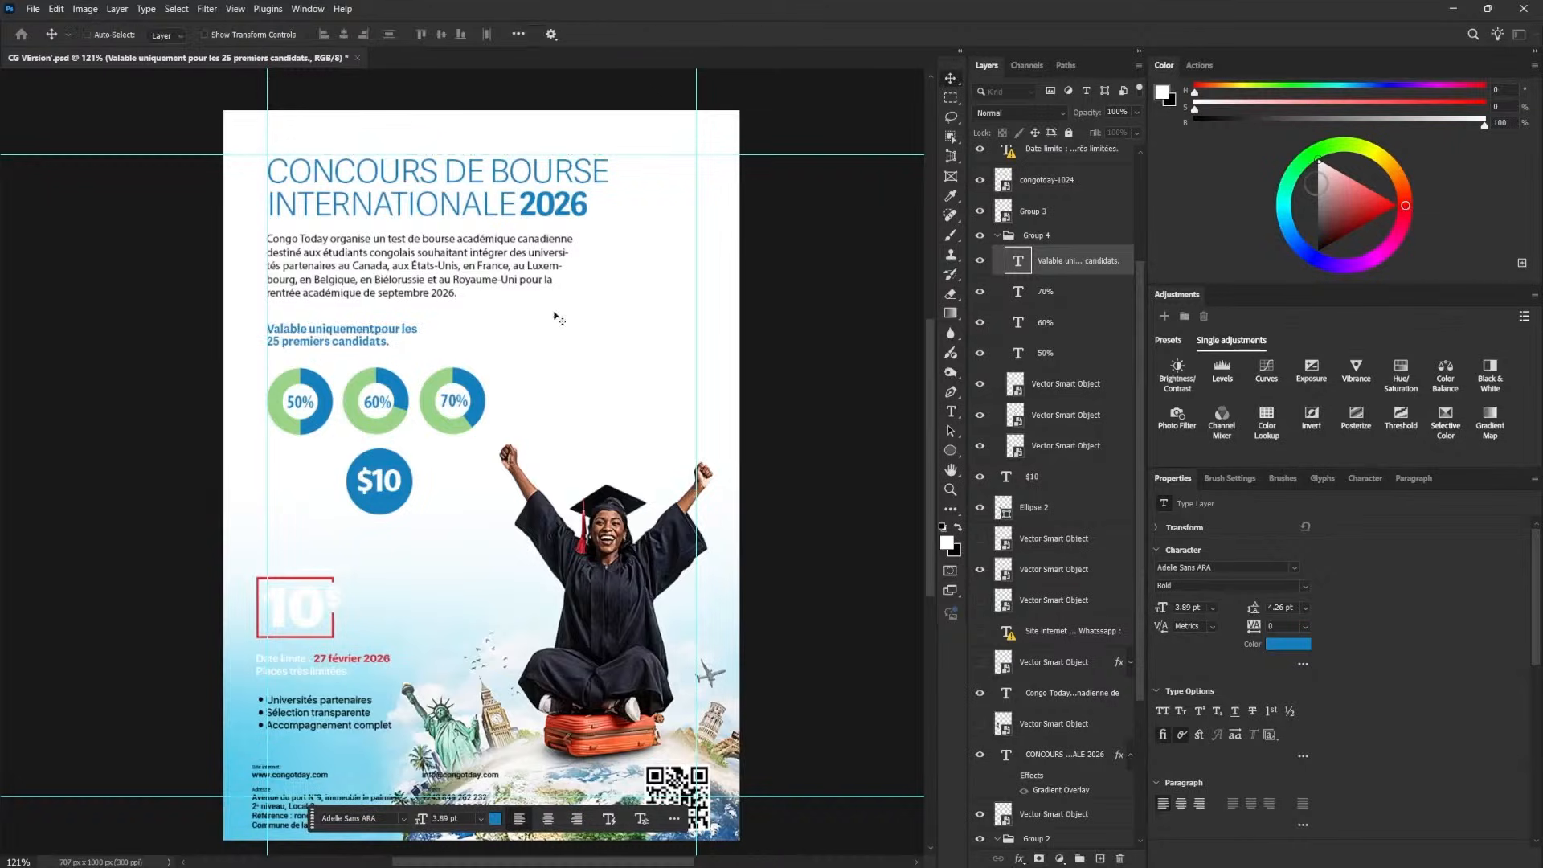
drag(316, 340, 314, 349)
- Rename the chart group to Info and scale it down slightly, keeping it on the left margin guide
click(979, 236)
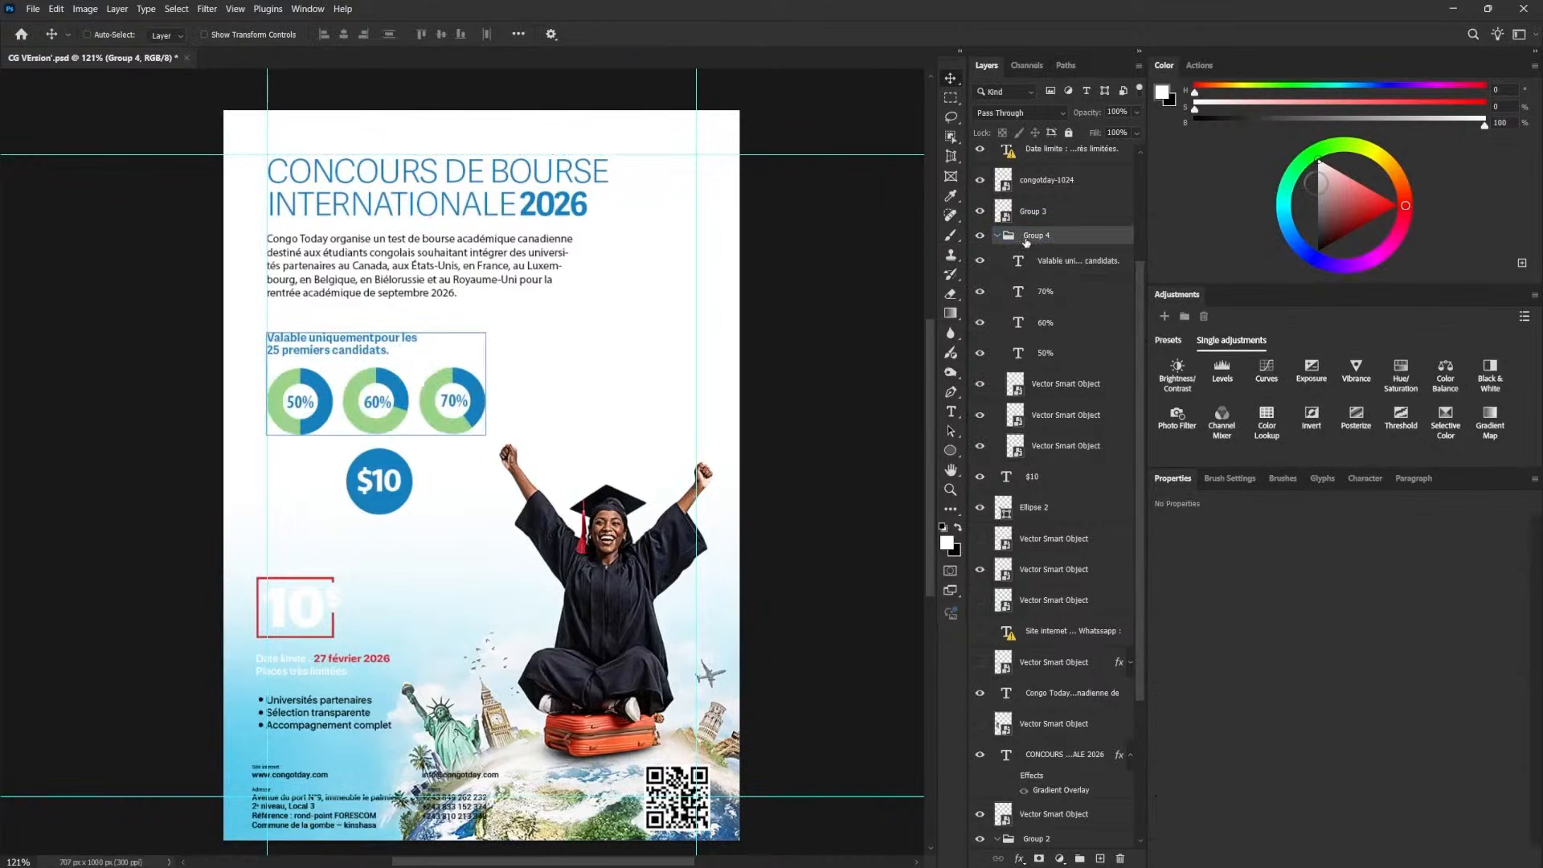
drag(367, 343, 366, 368)
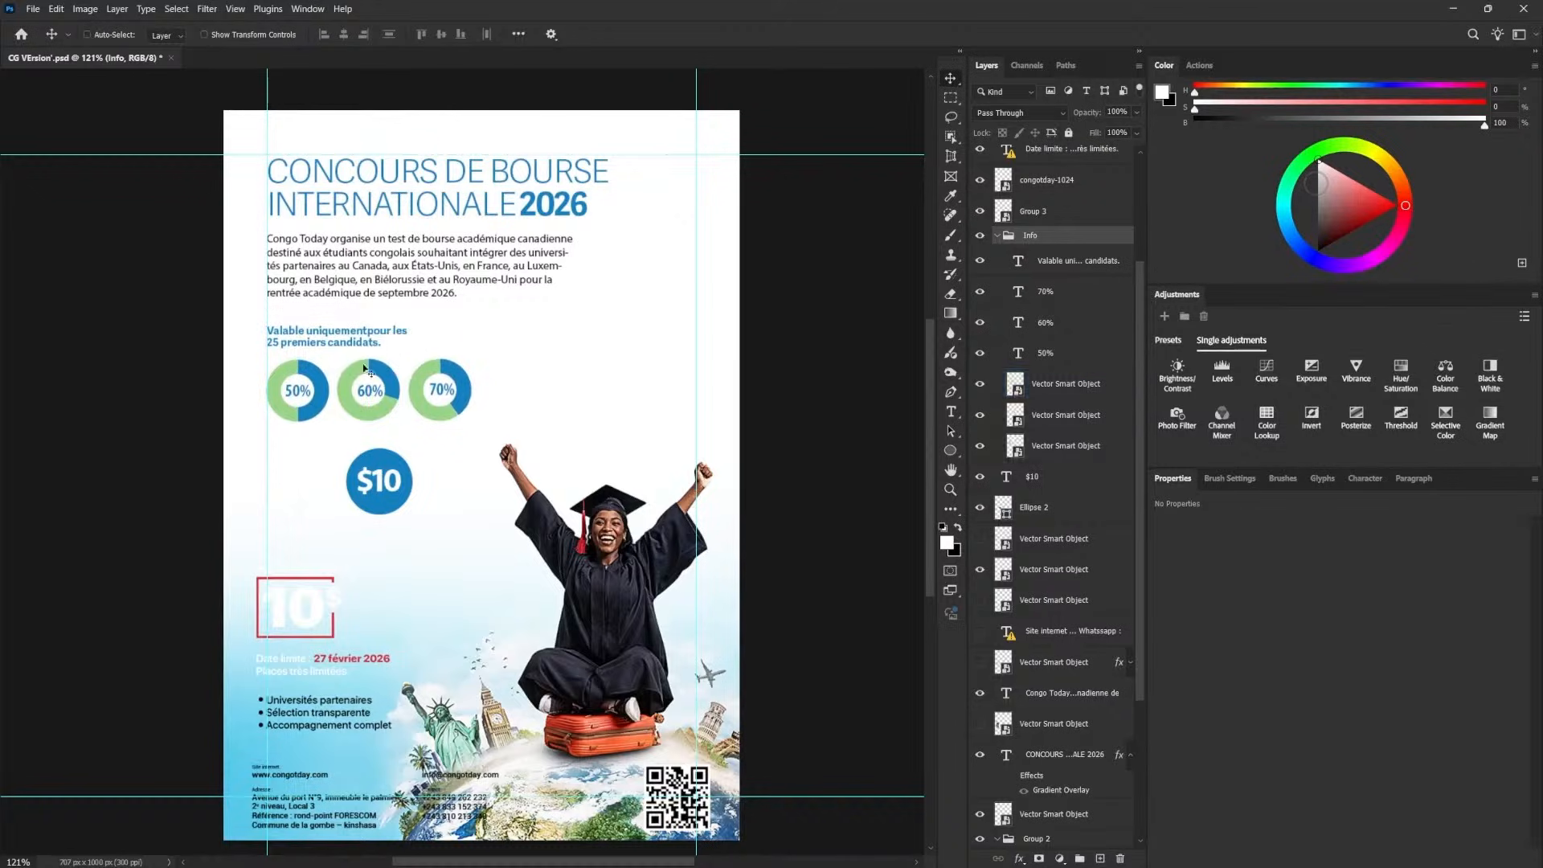
- Open the contents of the old 10$ badge's smart object and delete the badge layer from the poster
right_click(296, 575)
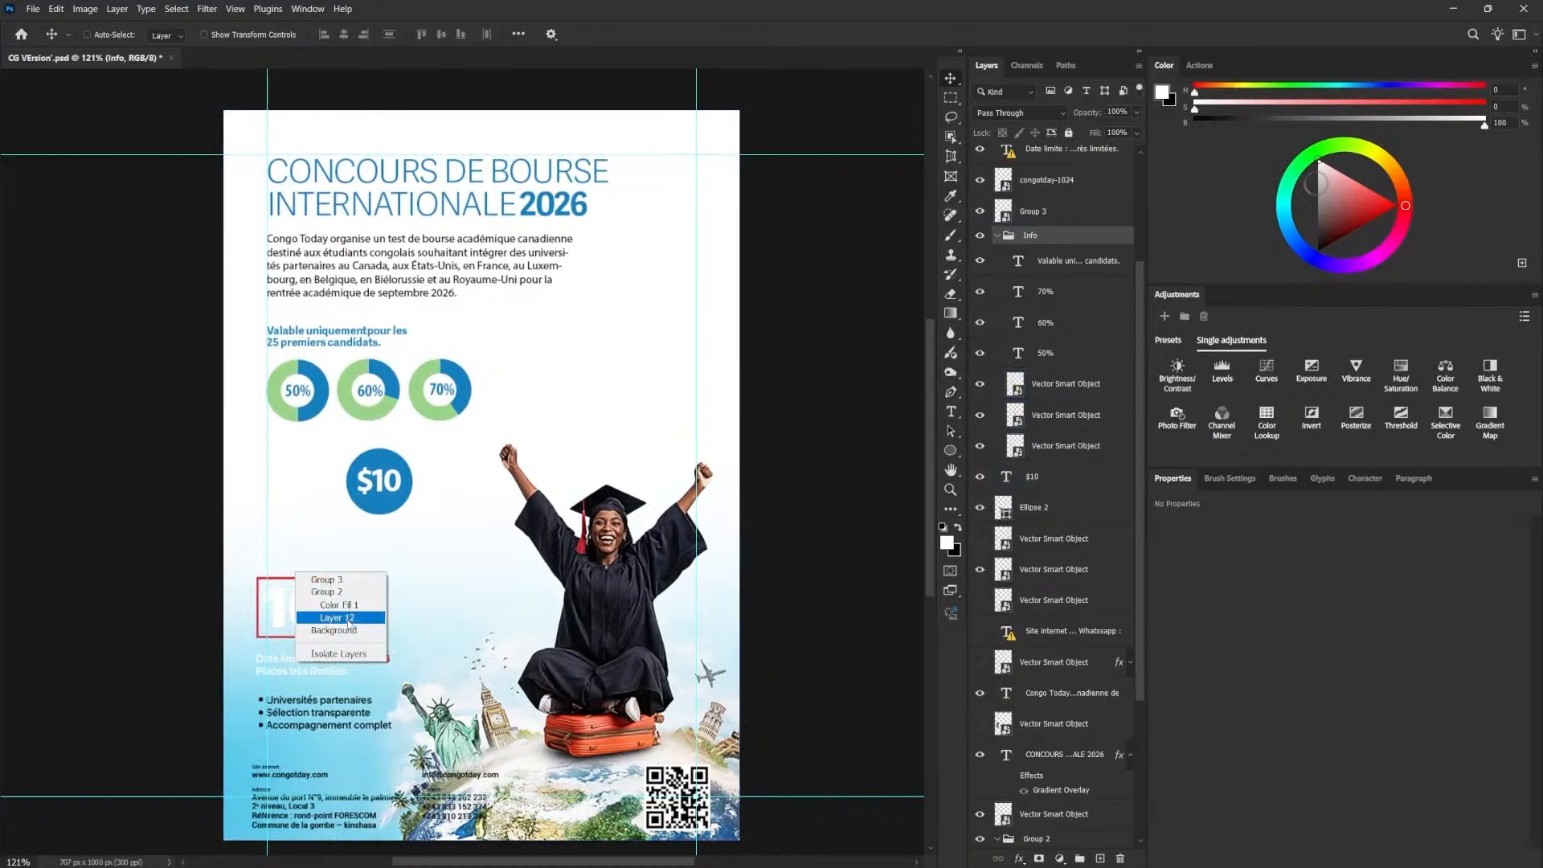
click(351, 618)
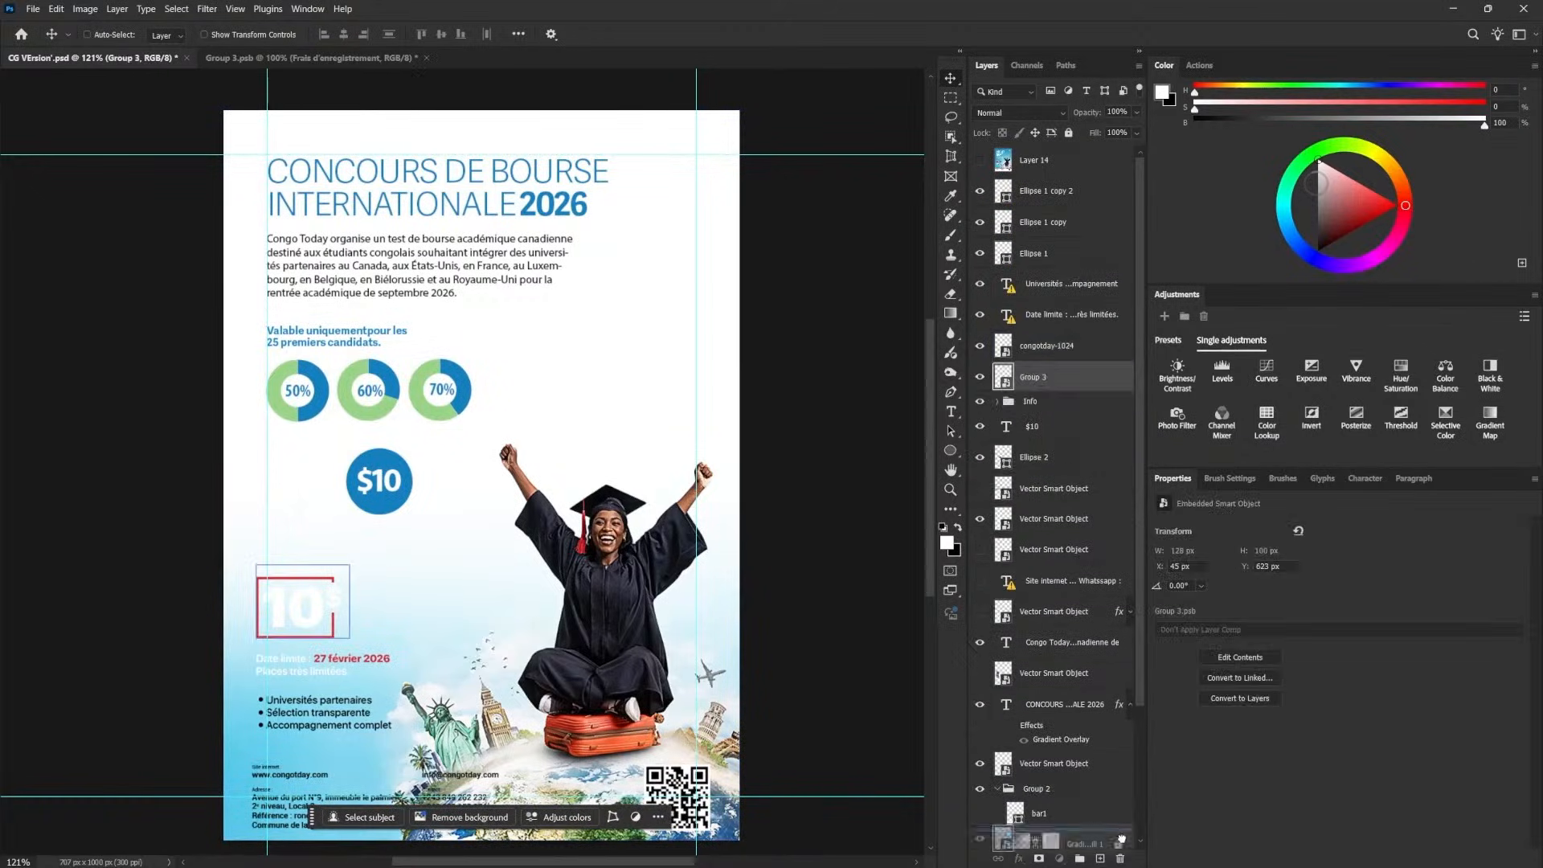
key(Delete)
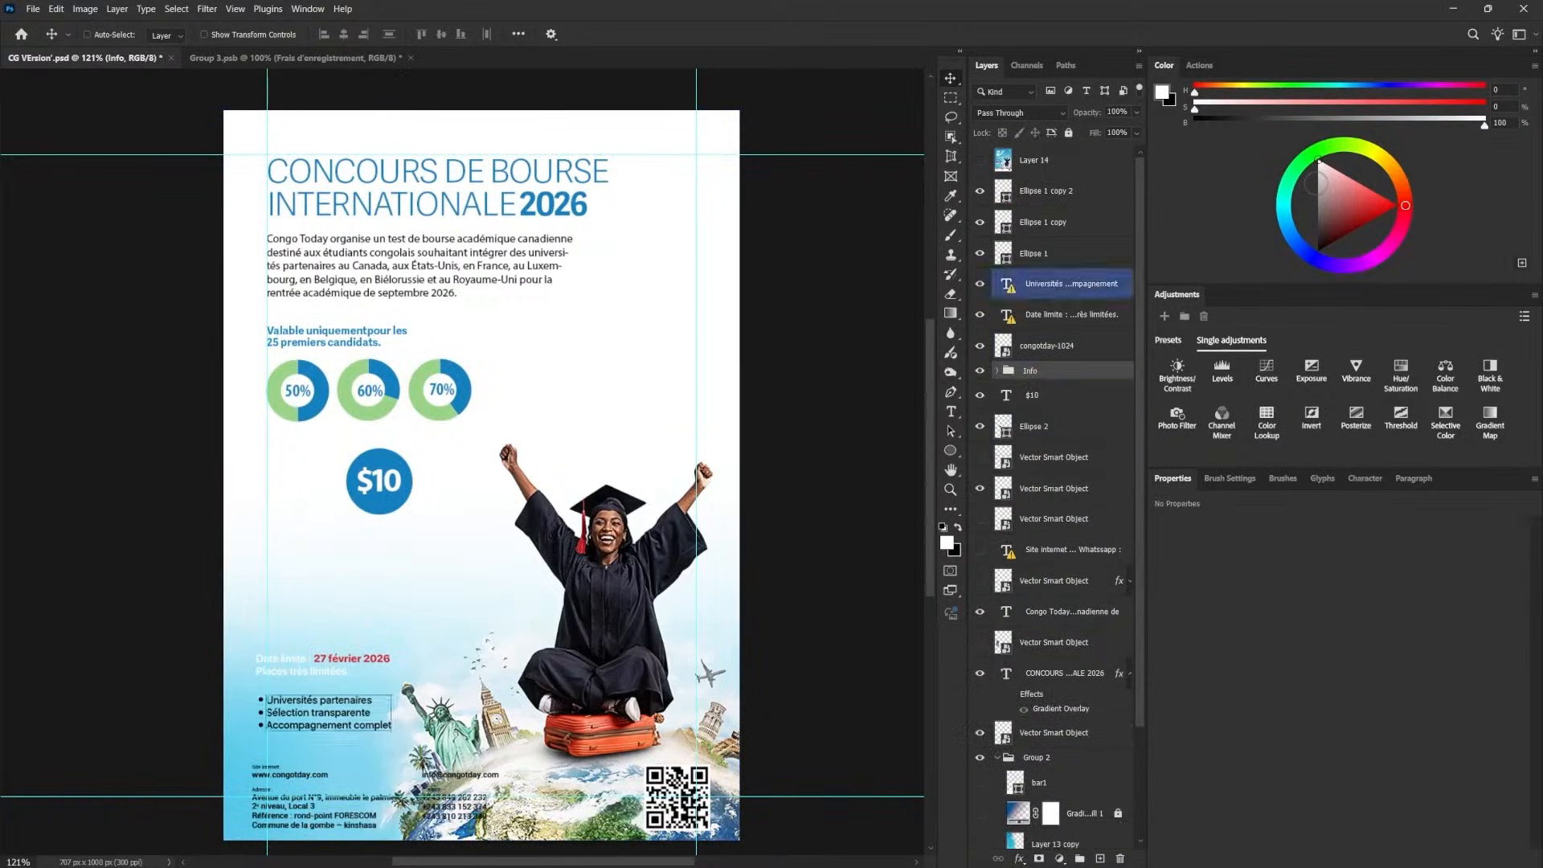
- Move the $10 label to the right of the donut charts, color it blue and enlarge it to 17.35 pt
right_click(383, 483)
click(406, 491)
drag(392, 488, 561, 423)
click(1289, 644)
click(382, 481)
click(1284, 396)
key(ctrl+t)
drag(531, 390, 535, 382)
key(Return)
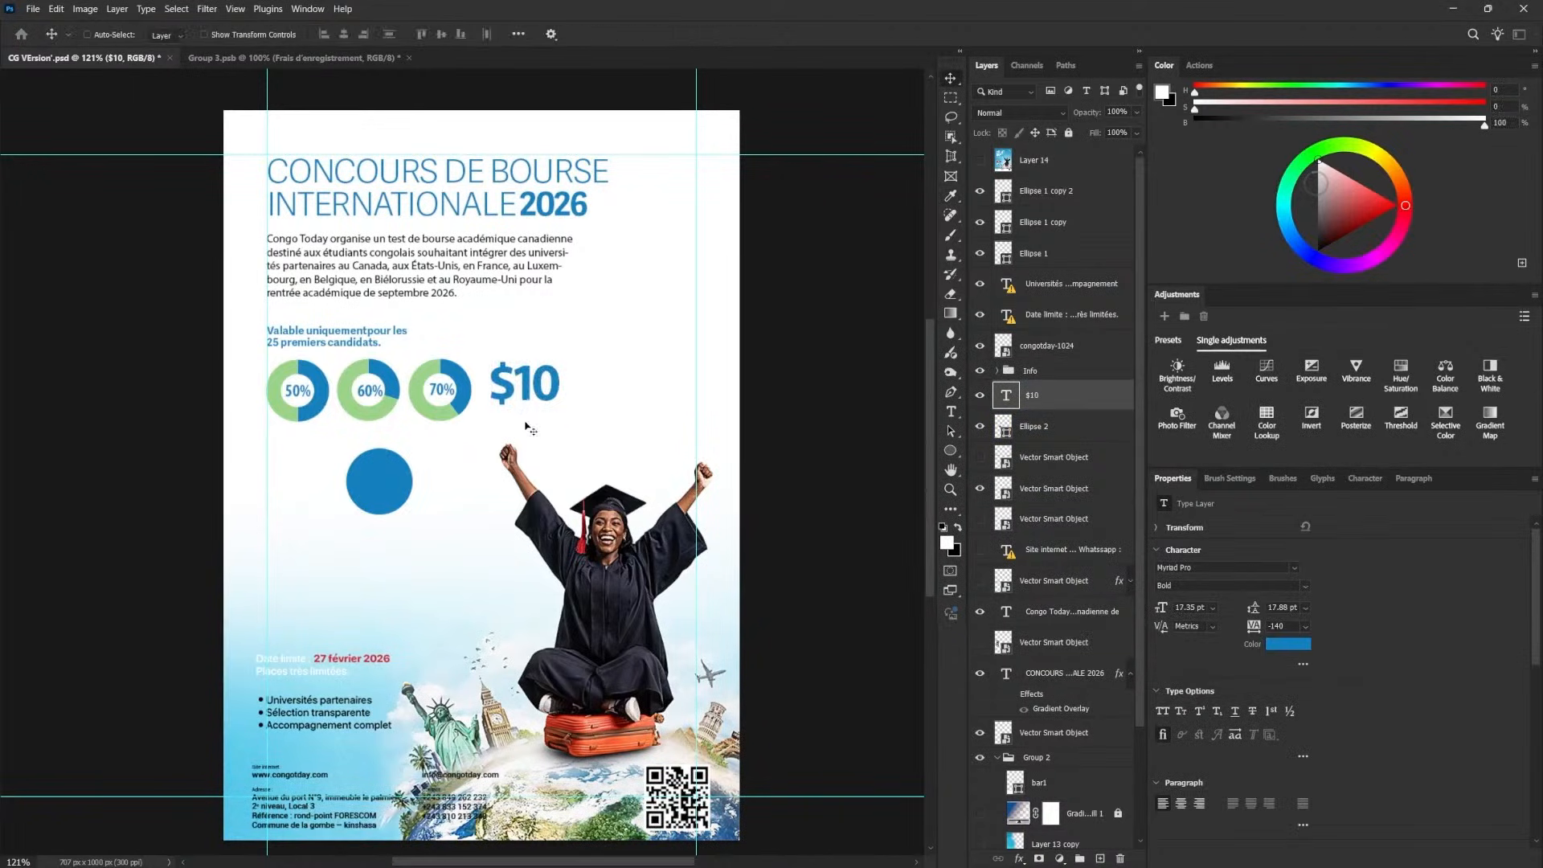
- Draw a vertical divider between the charts and the $10 label, with no fill and a 1.4 px blue stroke
key(p)
click(470, 328)
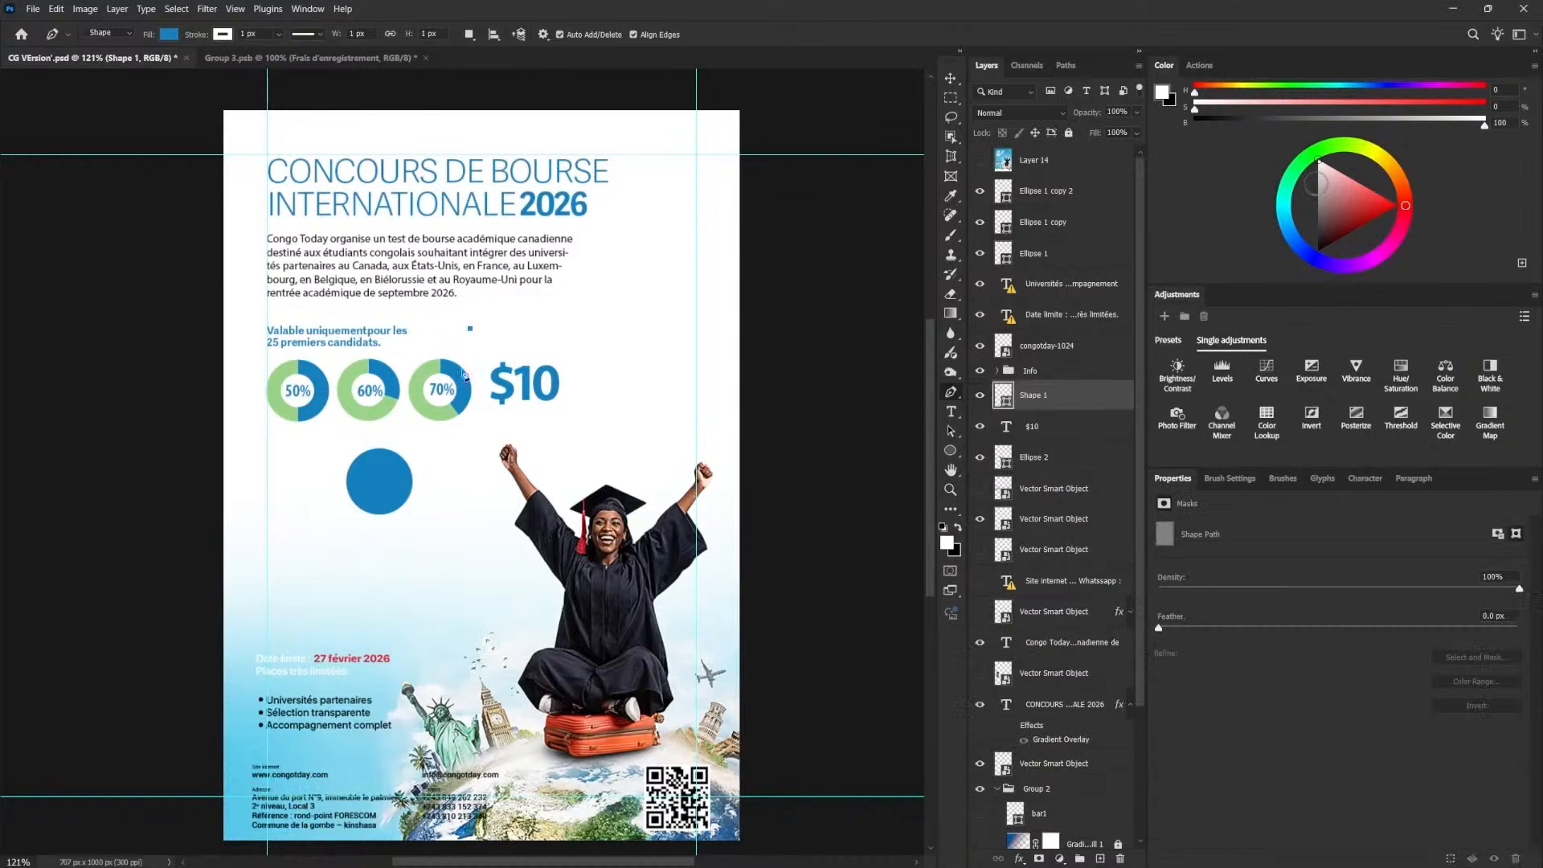
click(220, 34)
click(134, 115)
click(169, 35)
click(77, 63)
click(279, 35)
drag(278, 53, 286, 55)
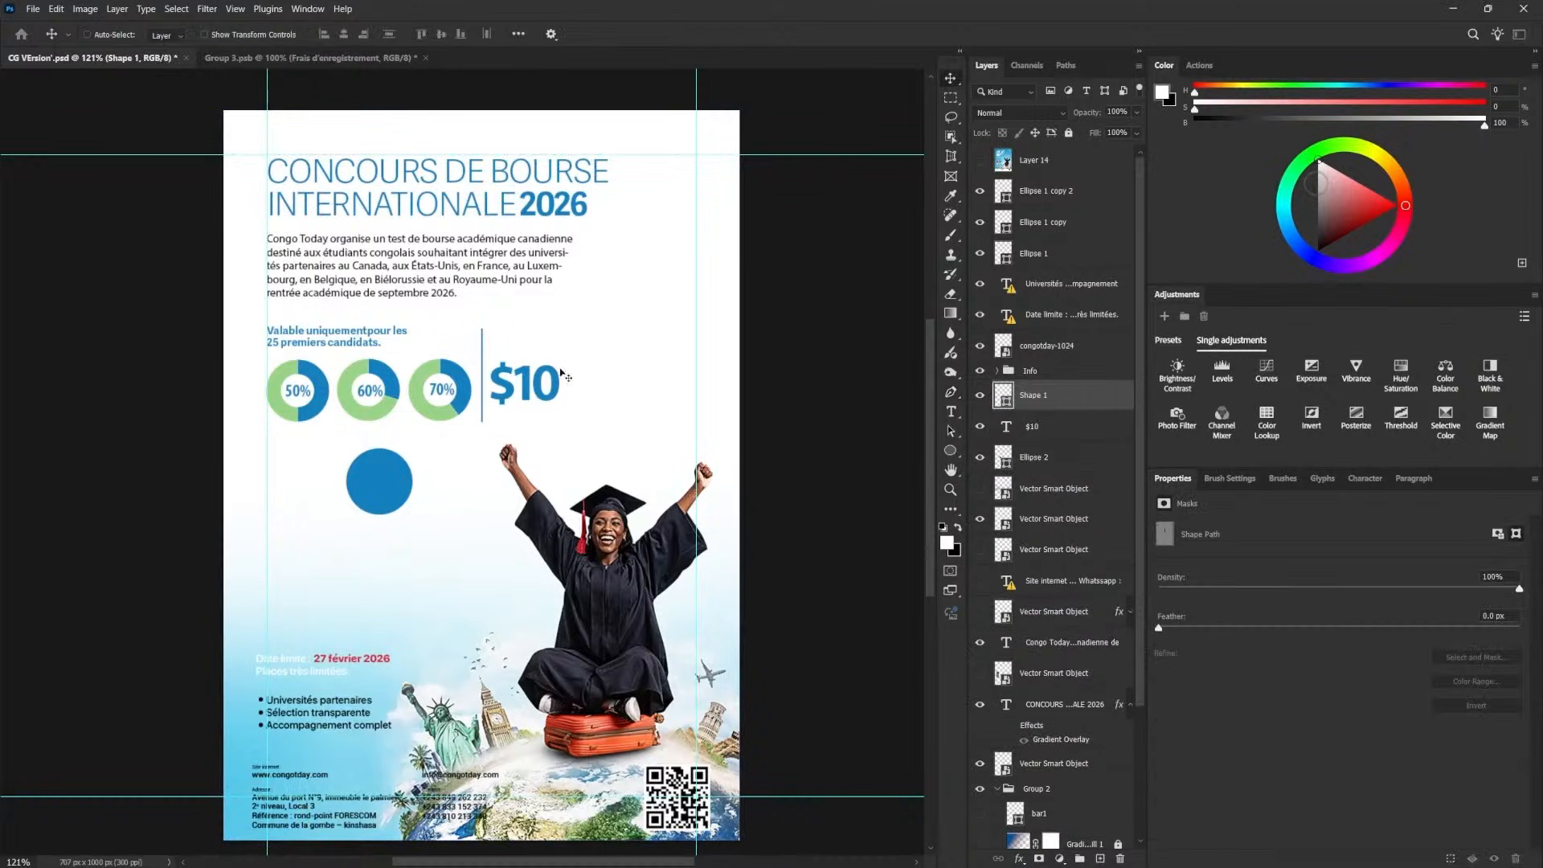
- Shift the $10 label slightly down and away from the divider line
right_click(534, 391)
drag(563, 377, 540, 400)
click(547, 401)
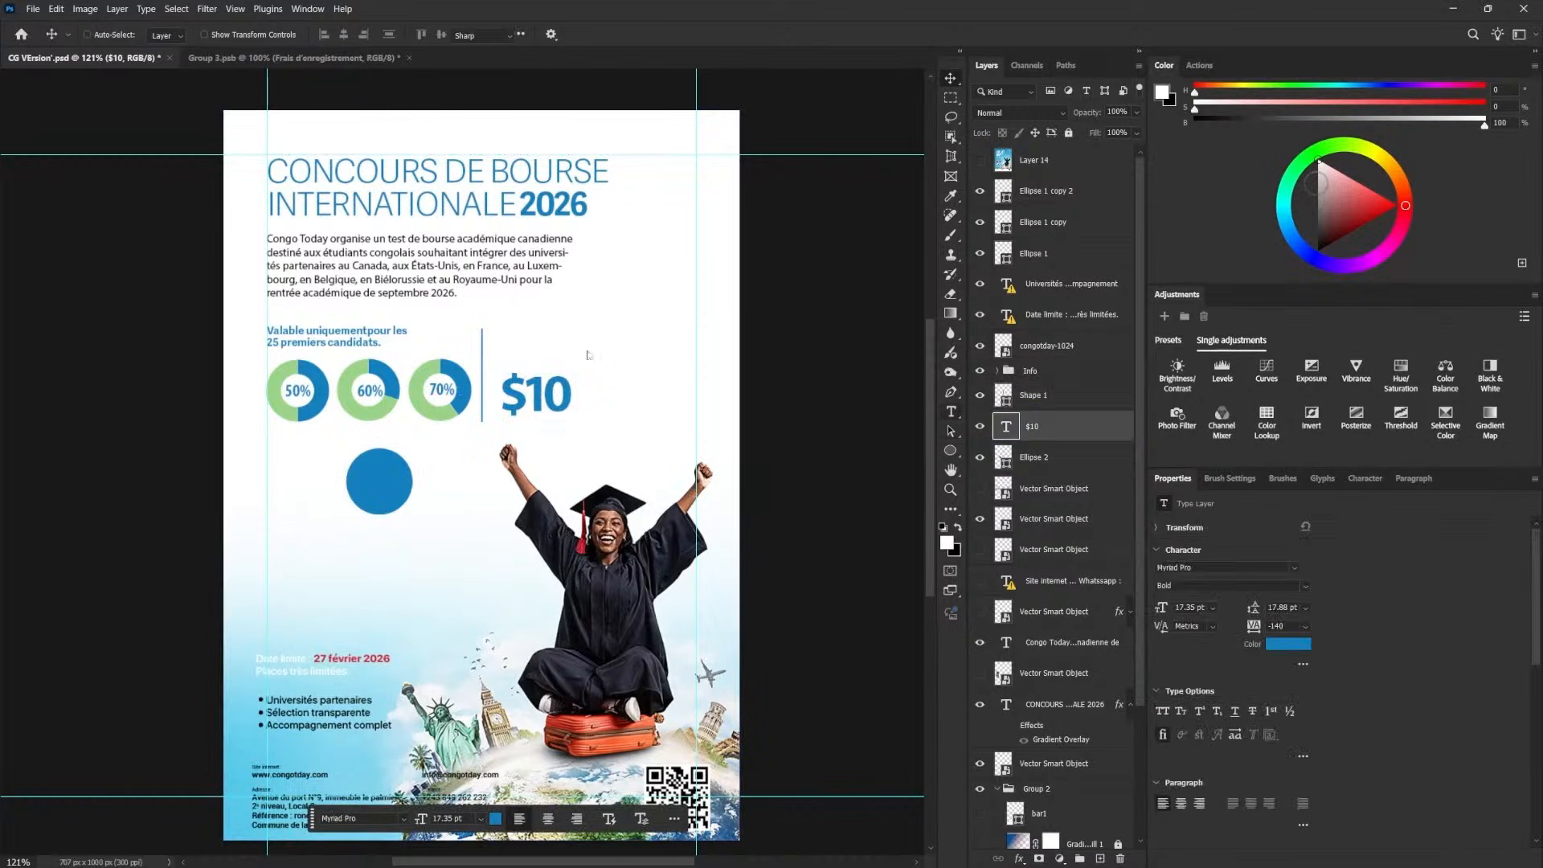
- Add a two-line heading "Frais d'enregi-strement" above the $10 label at 7.55 pt, with 7 pt leading and tracking 0
key(t)
click(519, 341)
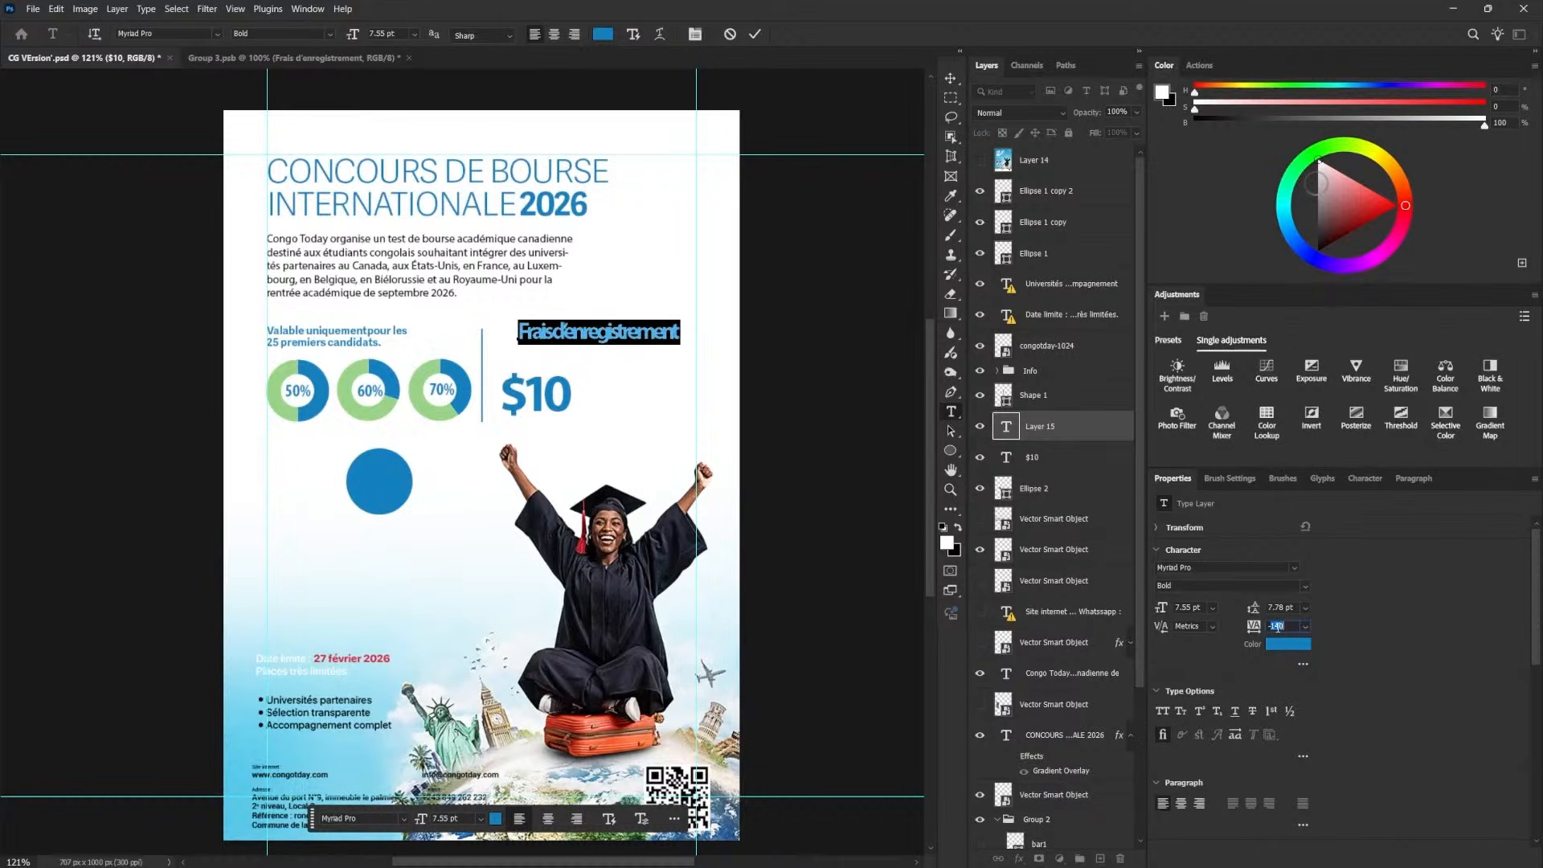
click(656, 330)
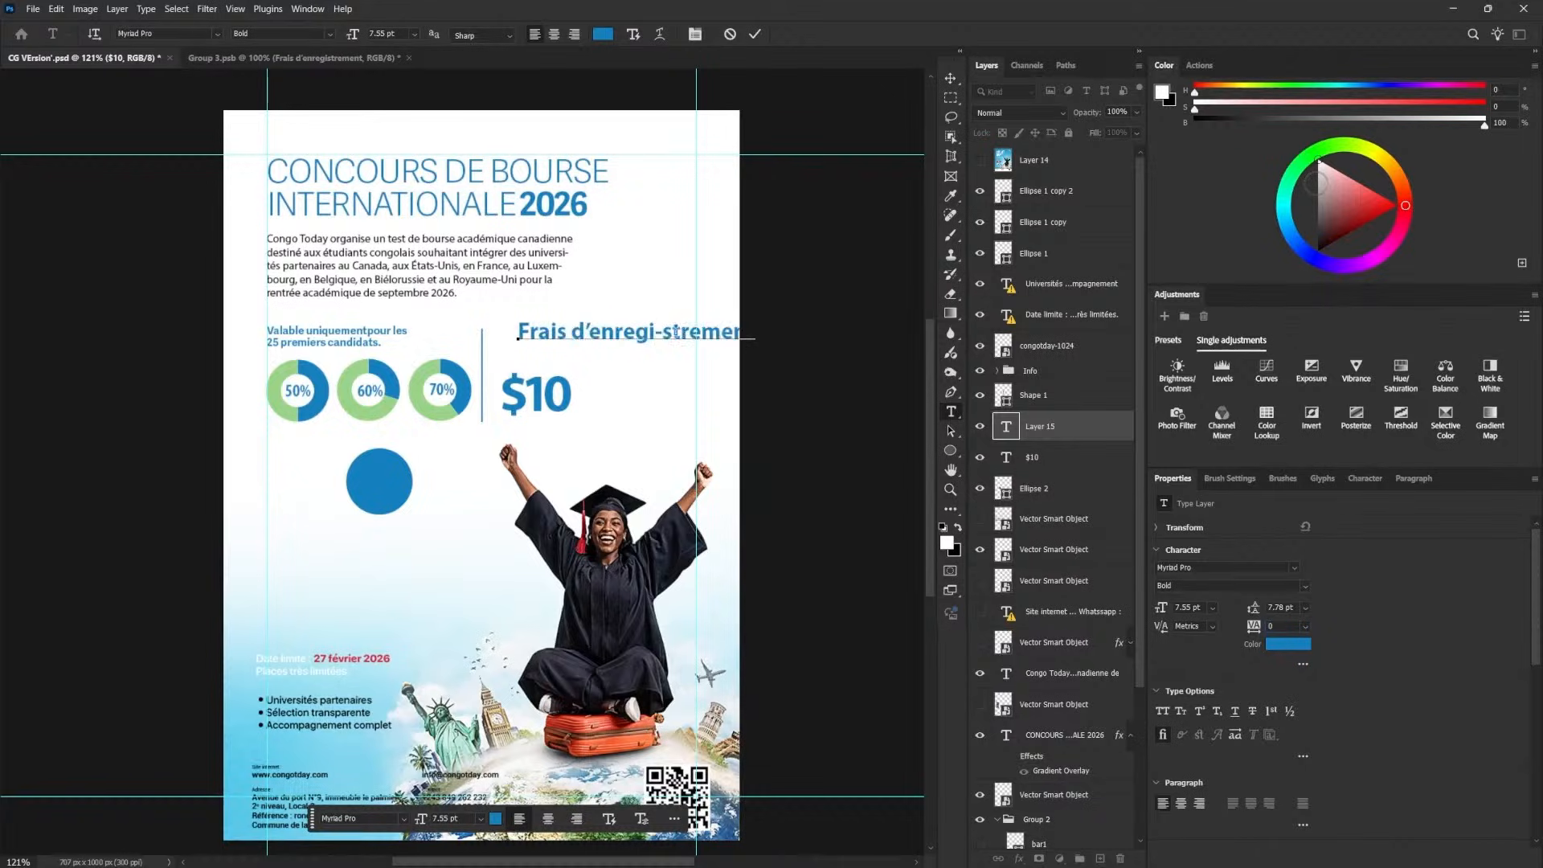
click(951, 78)
drag(618, 356, 603, 359)
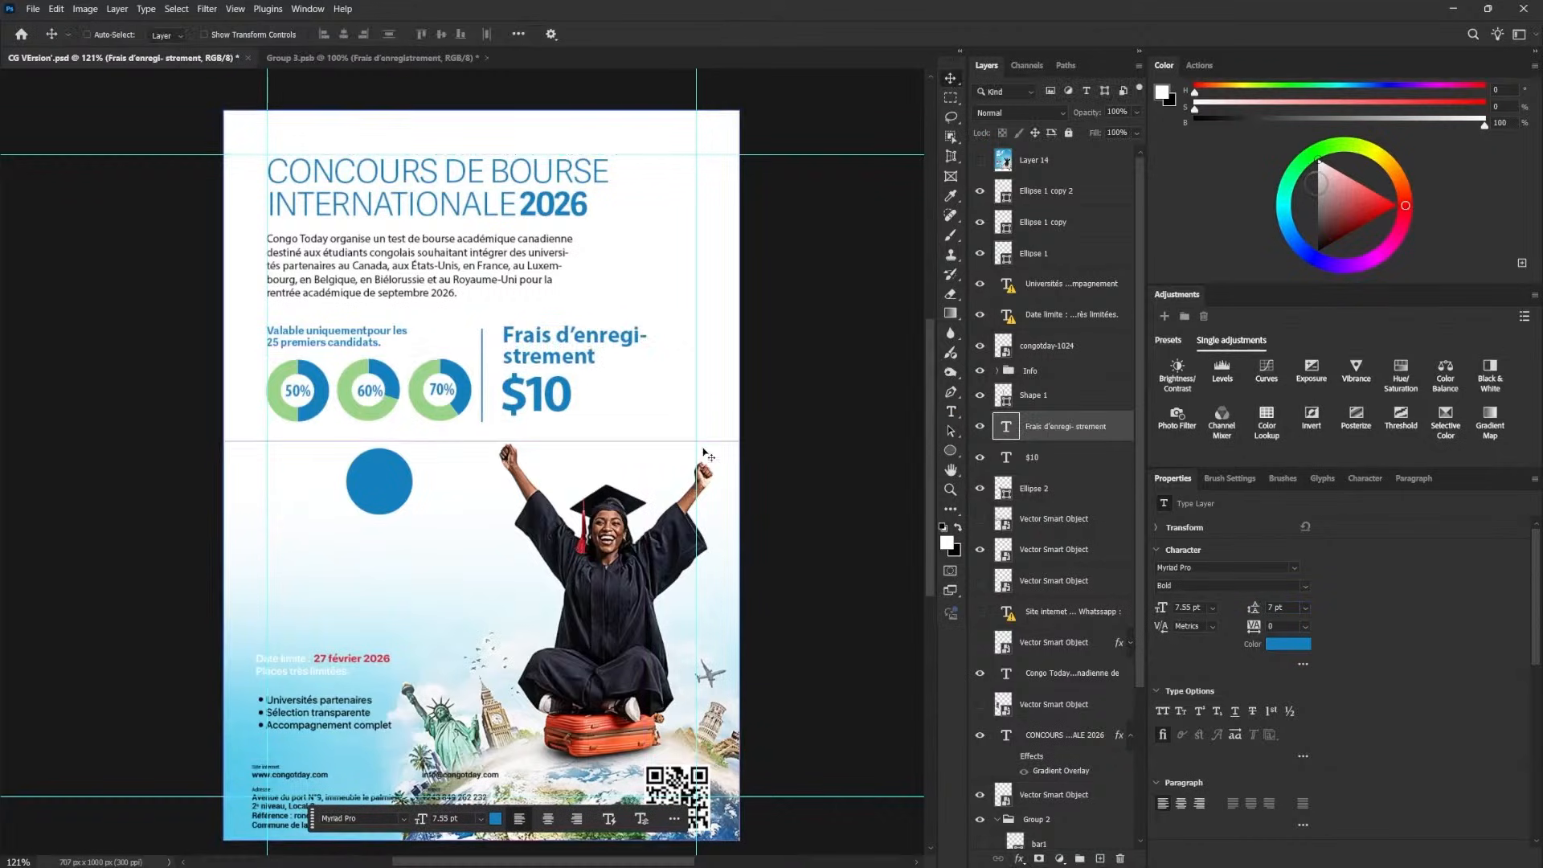
- Scale the "Frais d'enregi-strement" heading to about 60%, aligned with the left edge of $10
key(ctrl+t)
drag(647, 323, 597, 341)
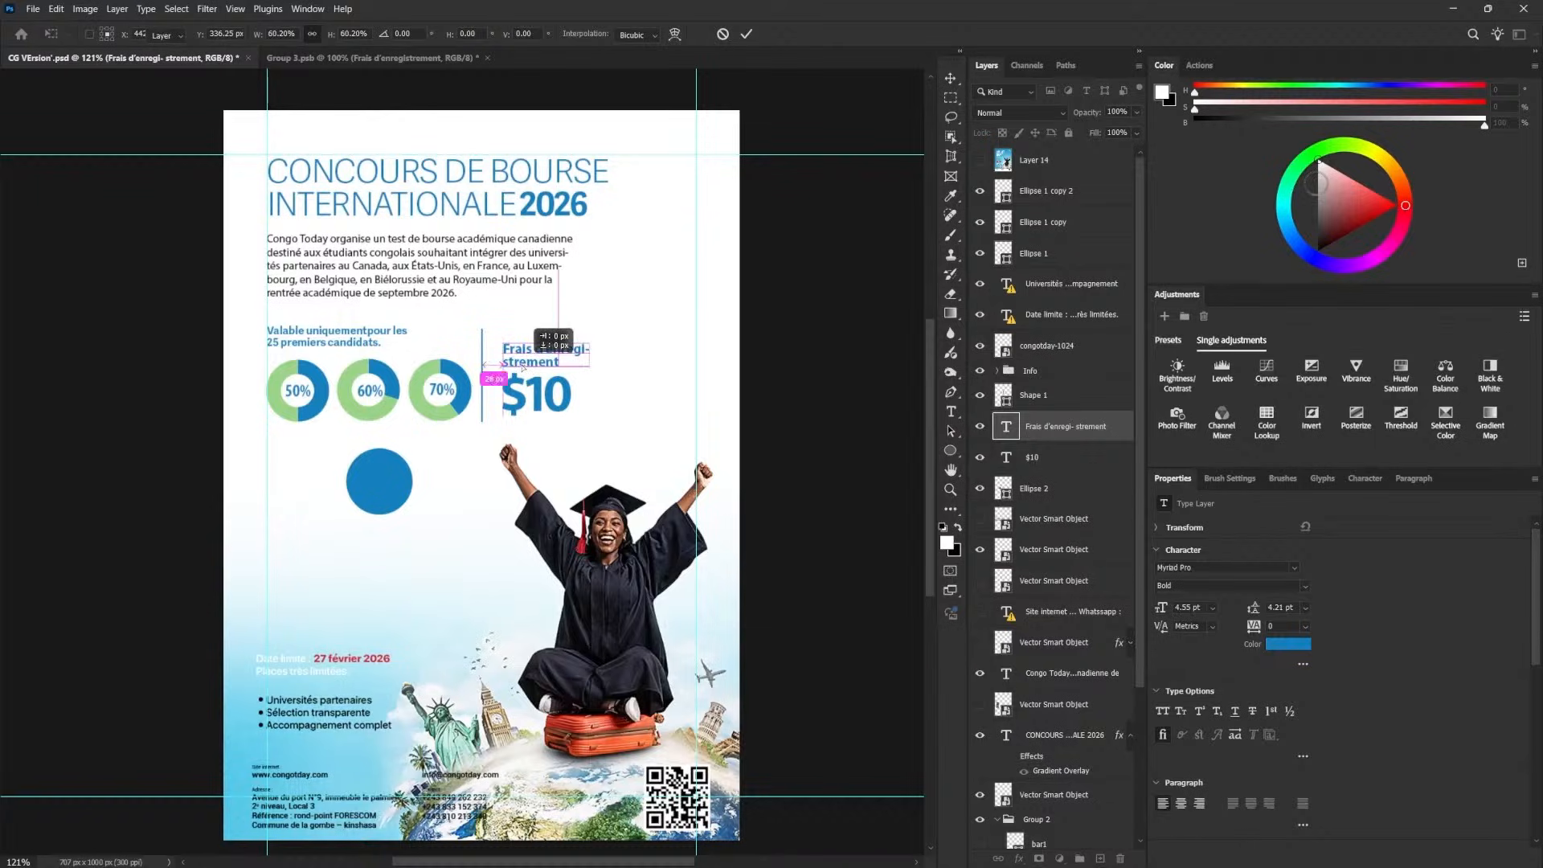
key(Return)
- Move the fee heading and $10 label up together and scale them down, bringing $10 to 15.52 pt
shift+click(1050, 455)
drag(538, 400, 580, 393)
key(ctrl+t)
key(Return)
- Match the "Frais d'enregi-strement" heading to the charts' heading style, Adelle Sans ARA Bold
right_click(348, 341)
click(386, 351)
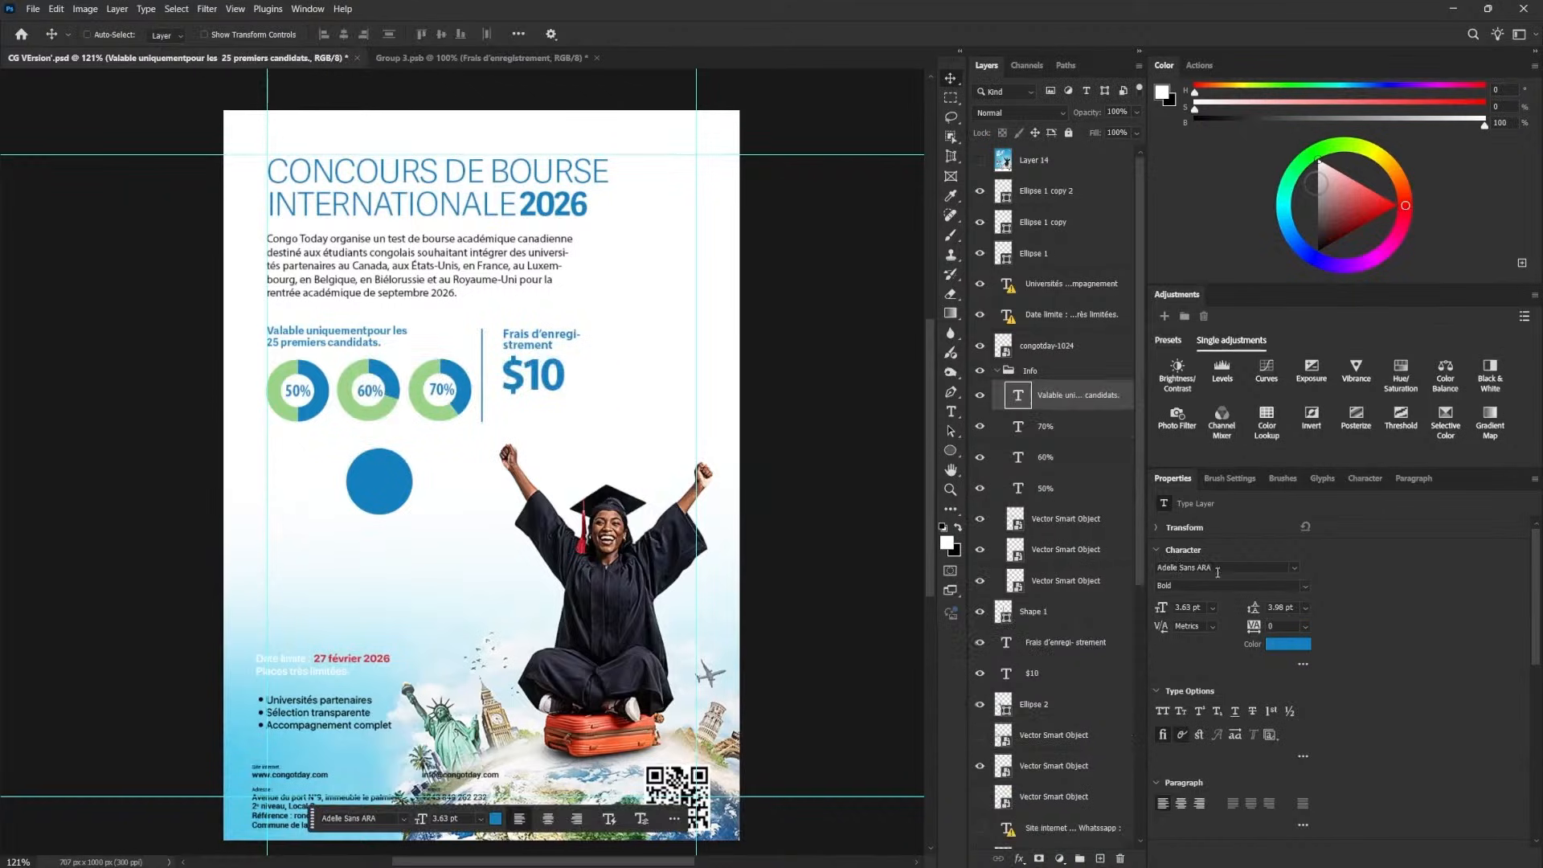
ctrl+click(524, 341)
right_click(505, 357)
click(531, 368)
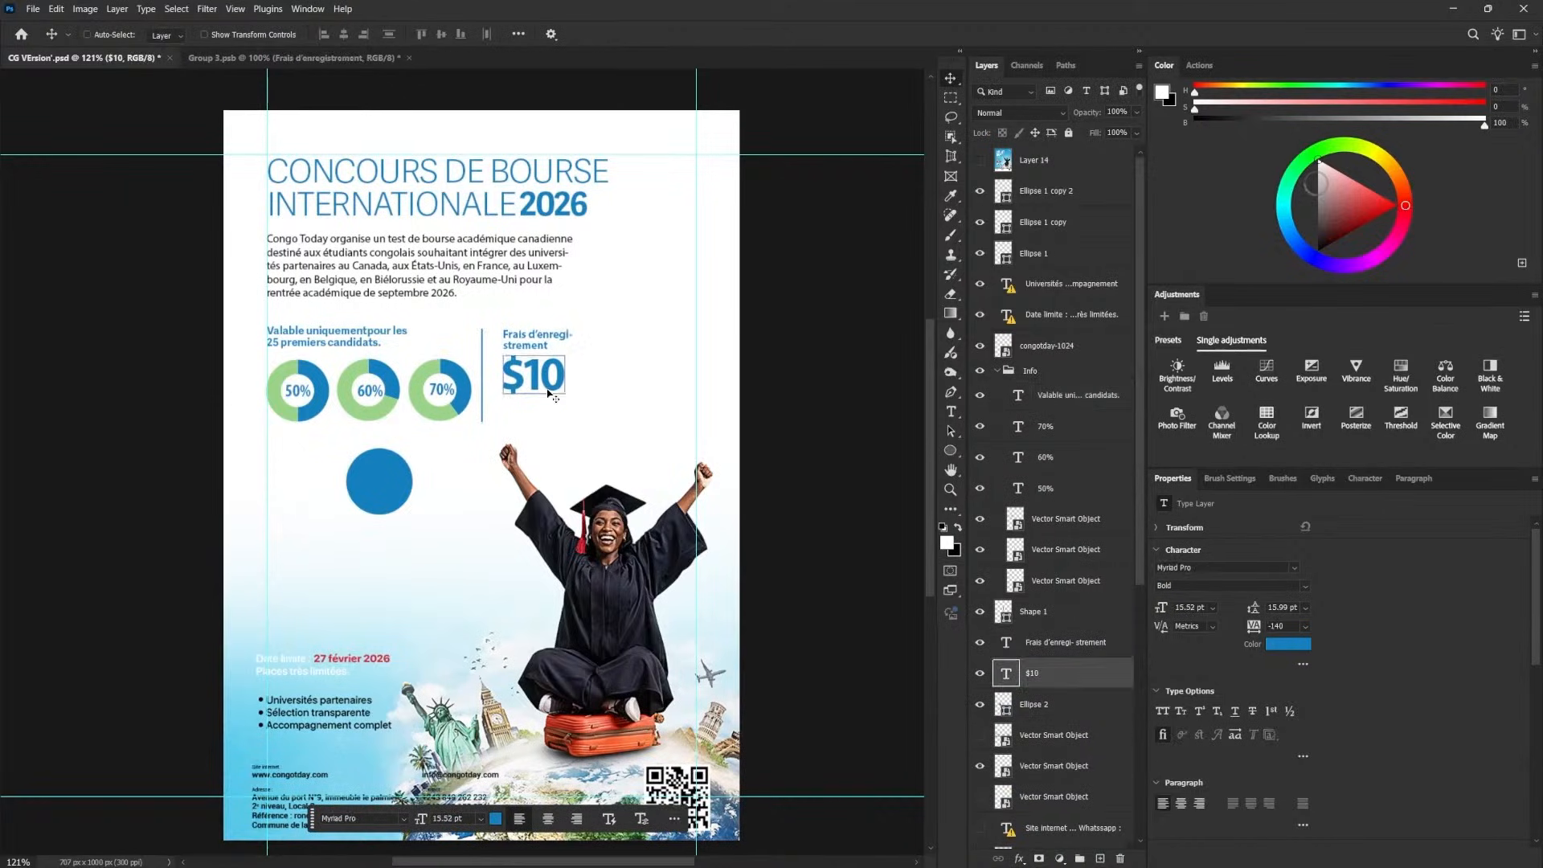
- Move the "Date limite" text block below the $10 label and recolor all of it dark navy
drag(378, 672, 620, 421)
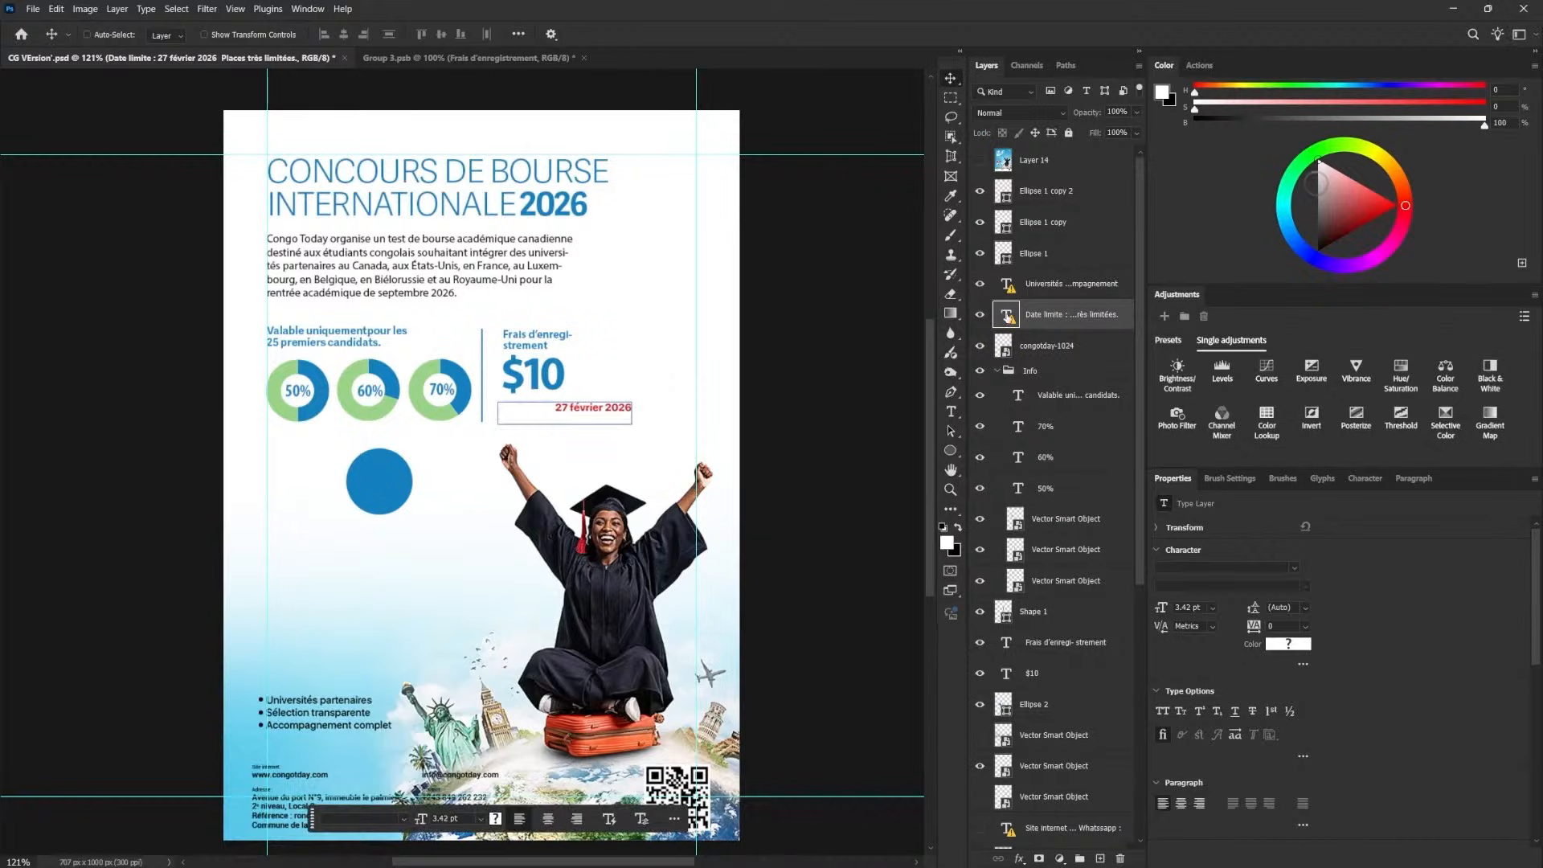
double_click(1007, 316)
click(947, 400)
click(1295, 566)
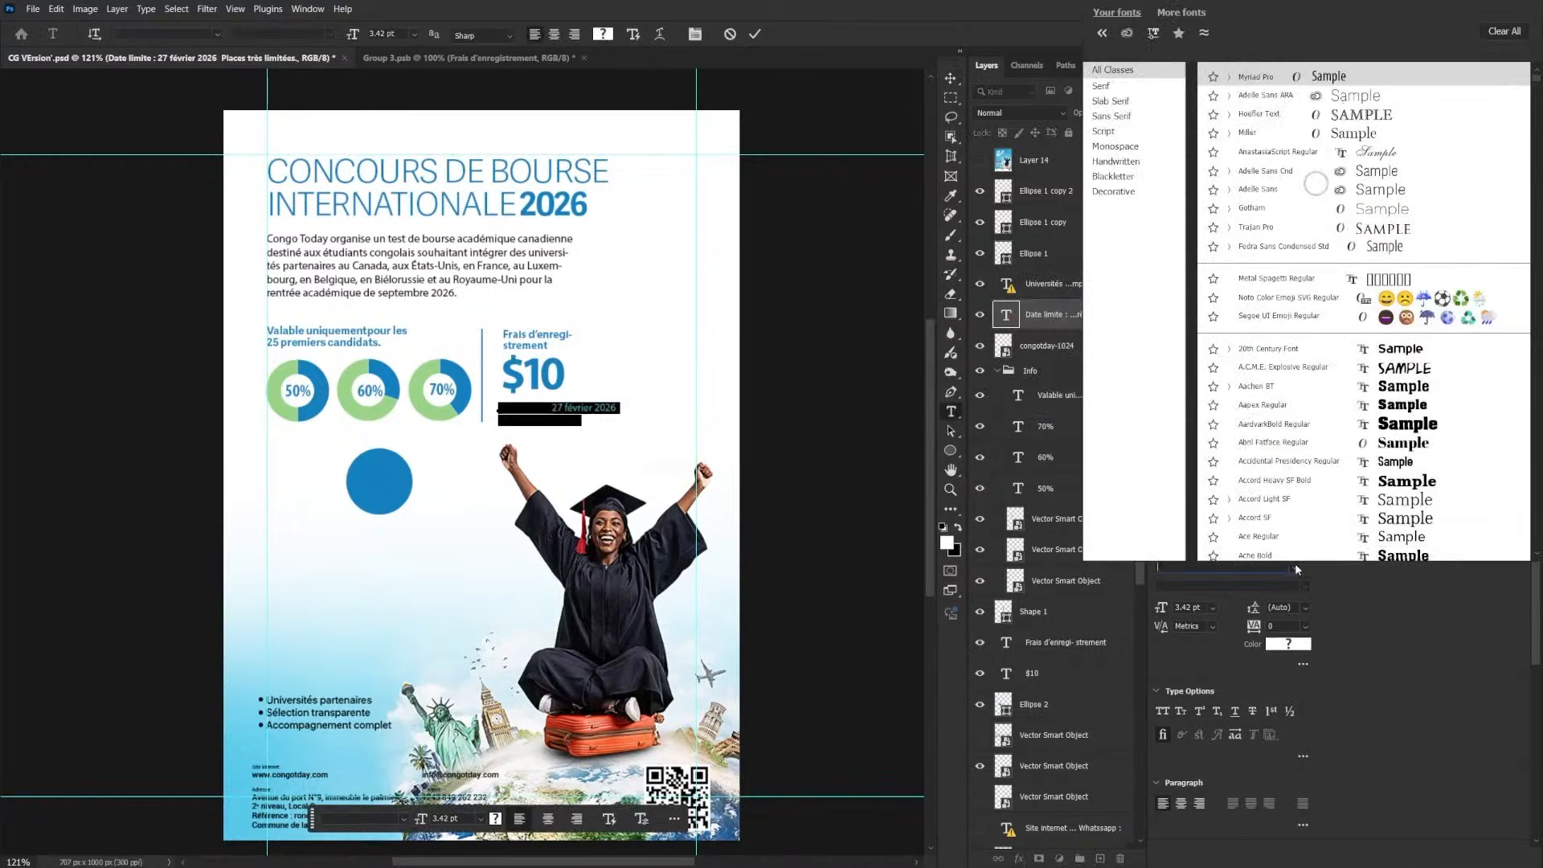
key(Escape)
click(1289, 645)
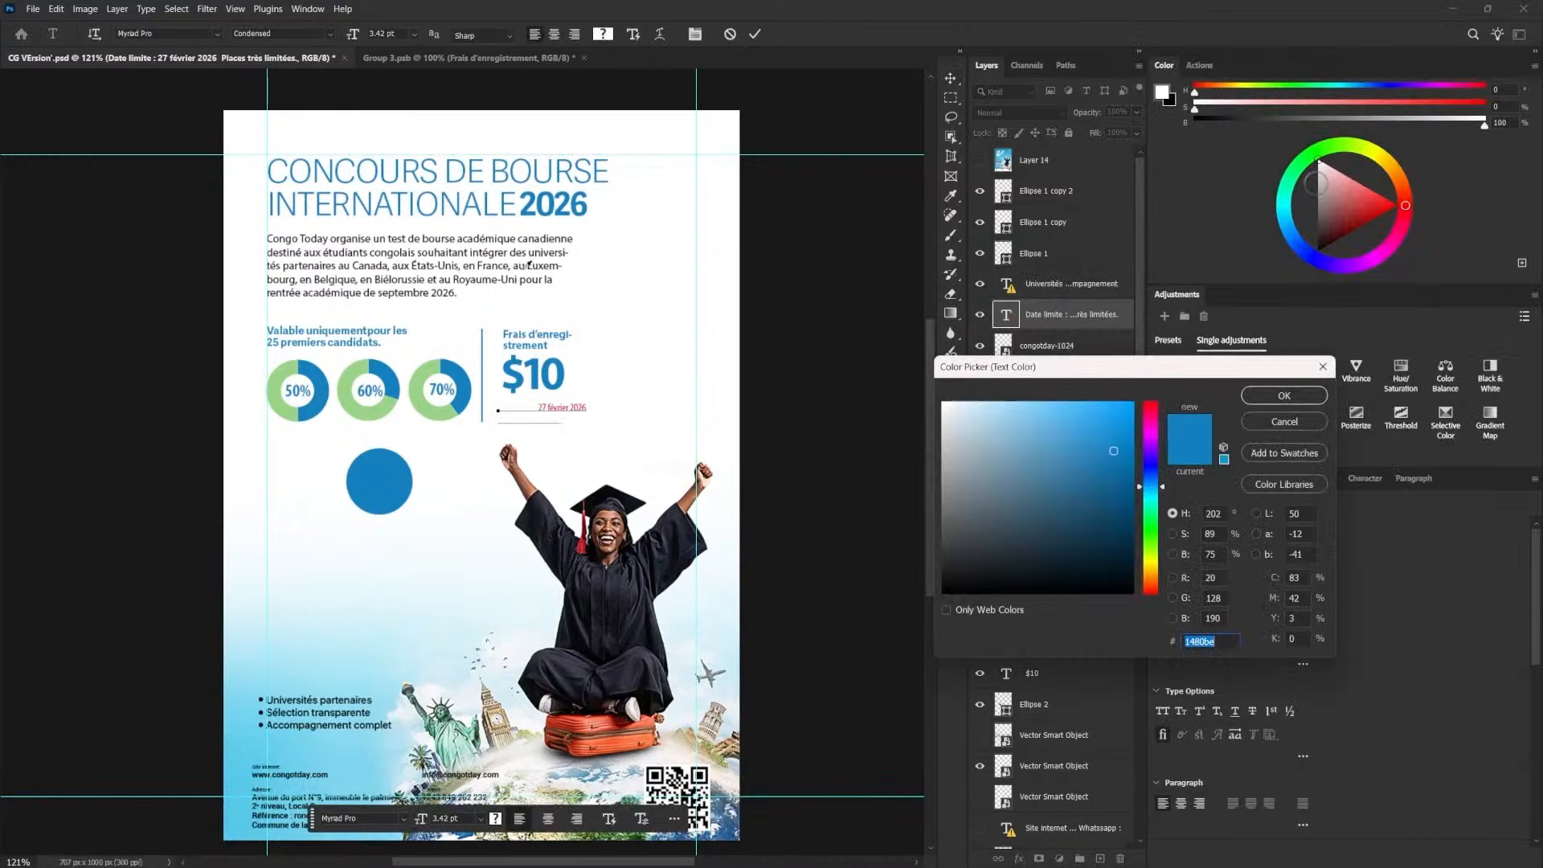
click(1284, 396)
- Set the whole "Date limite" text block to Myriad Set Pro Medium
click(1295, 567)
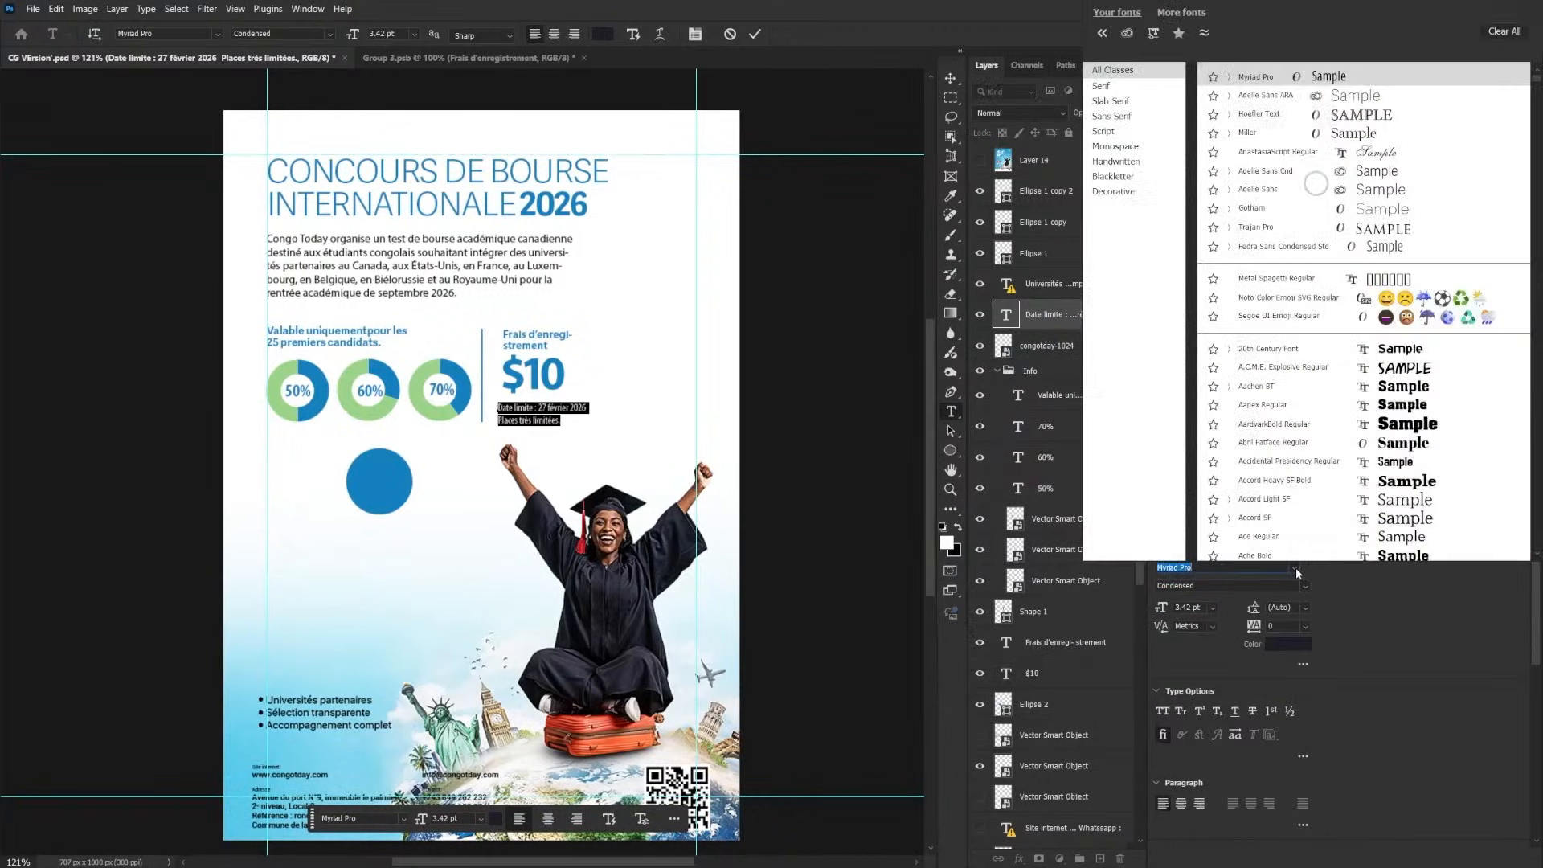
text(myri)
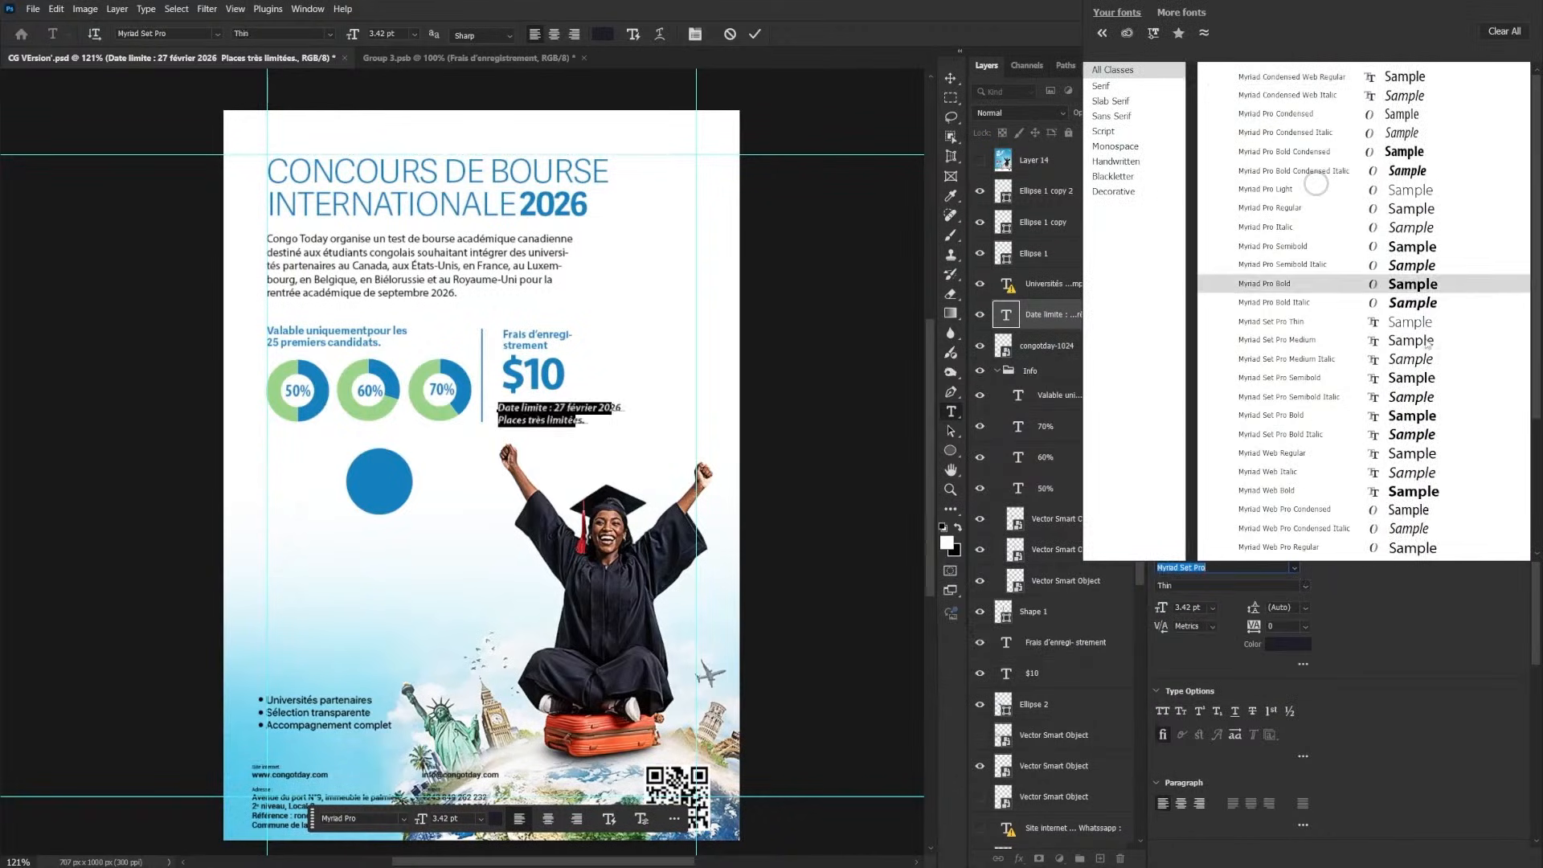
click(1286, 340)
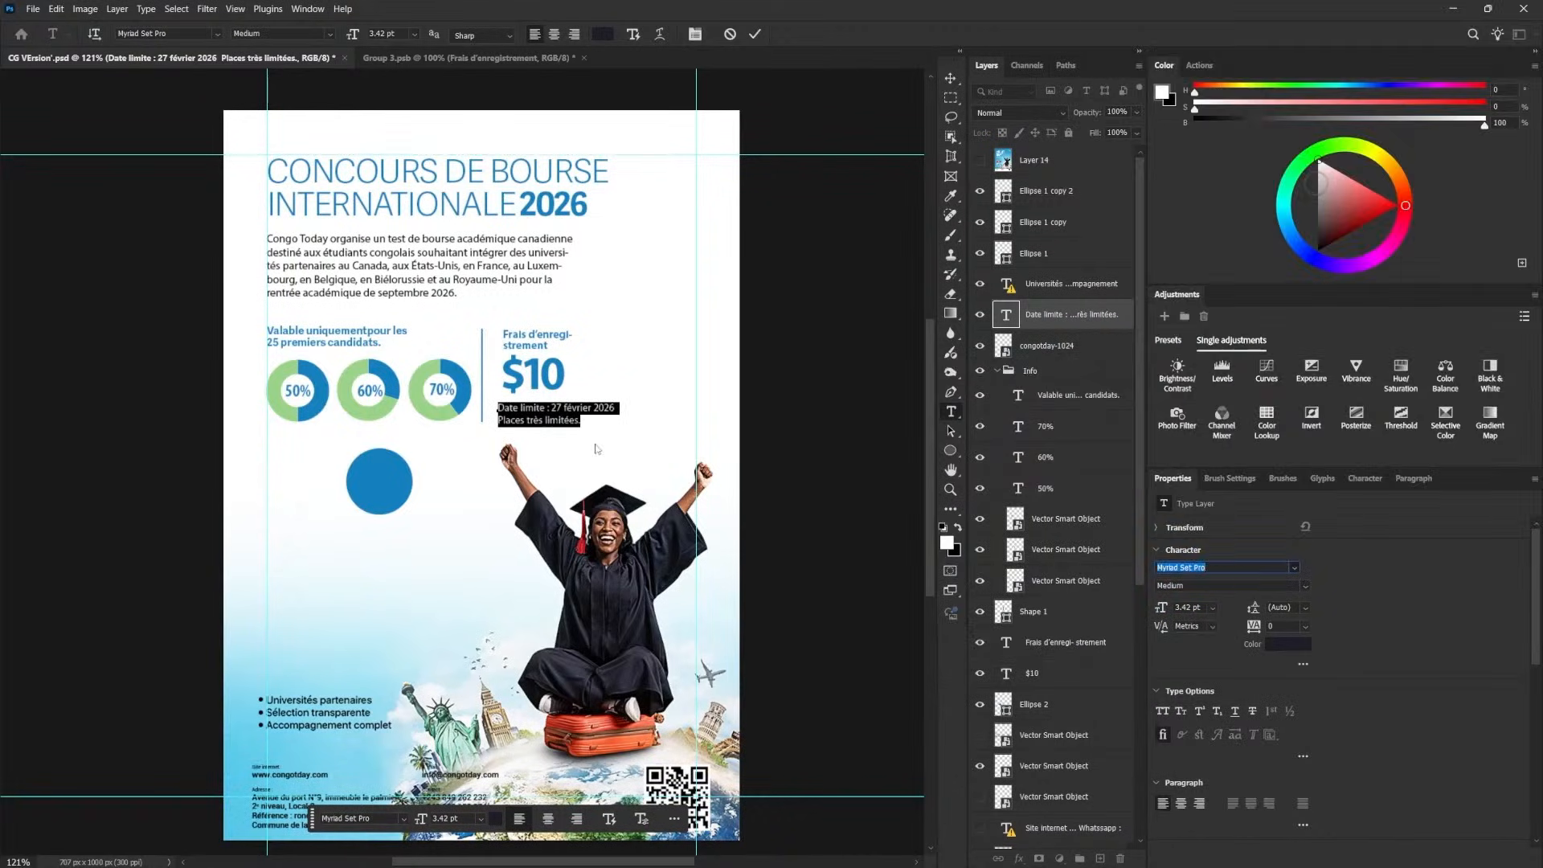
- Make "Date limite:" Bold in red #e6604d and align the text block with the left edge of $10
click(1306, 587)
click(1274, 697)
click(1278, 645)
click(643, 733)
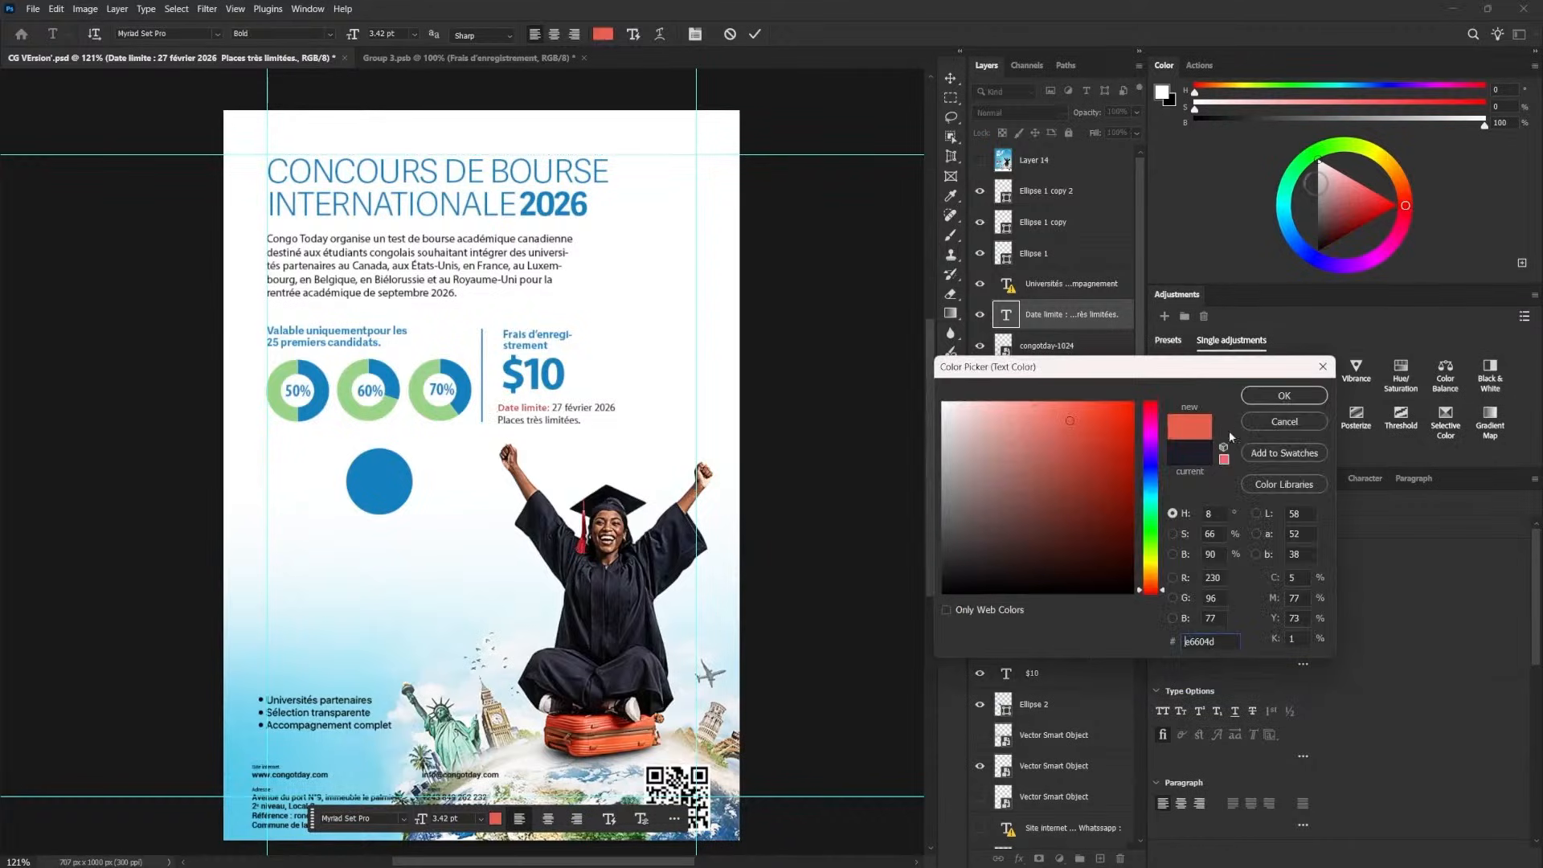
click(1284, 395)
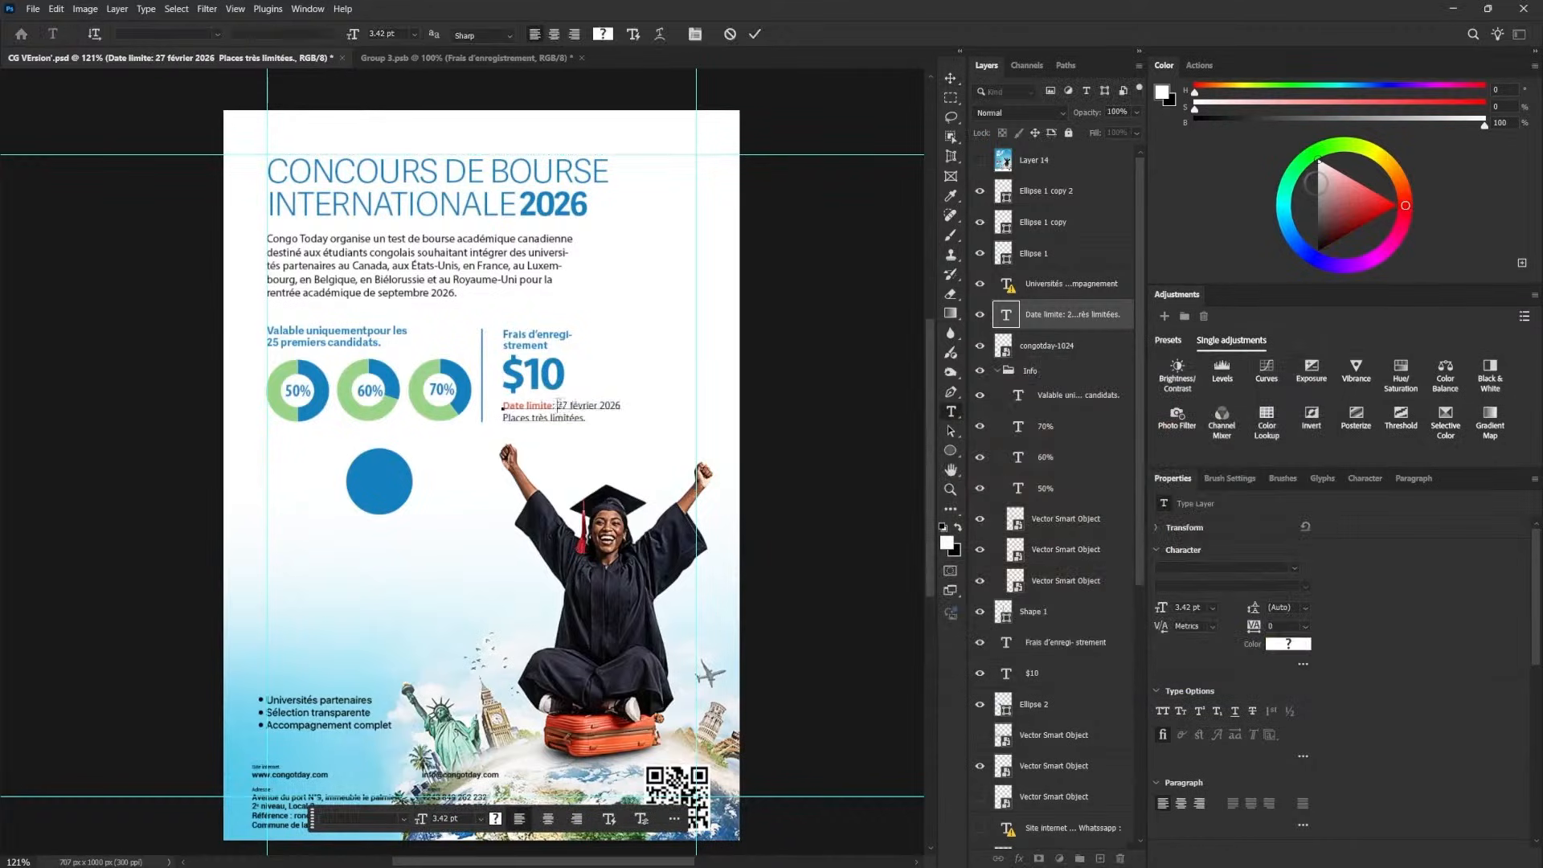
- Set the date "27 février 2026" in Bold and fine-tune the text block's position
click(1306, 587)
click(1274, 698)
key(ctrl+Return)
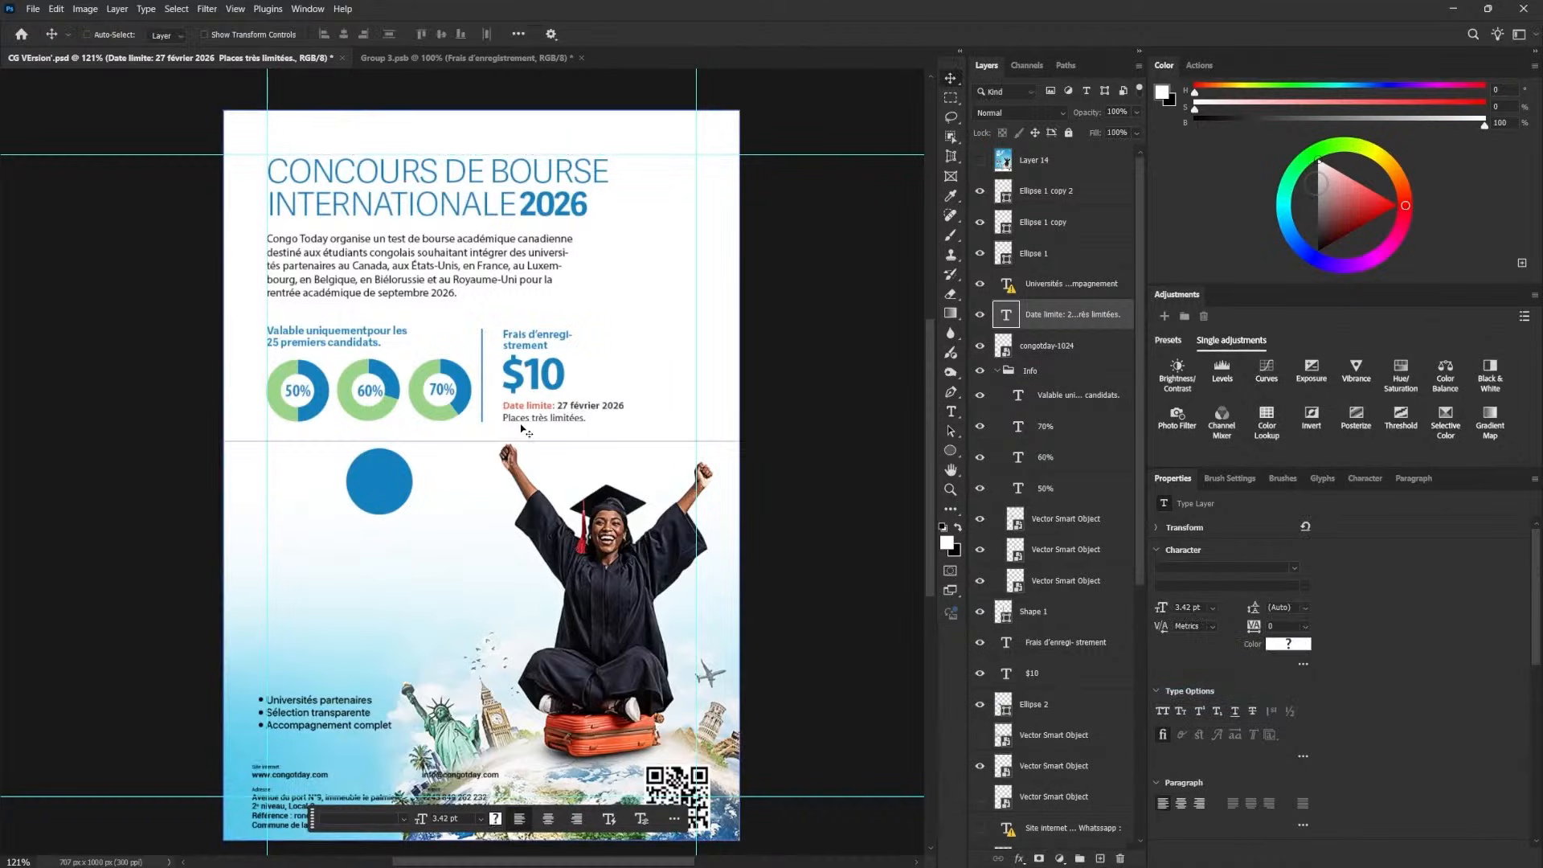
drag(538, 422, 539, 421)
double_click(557, 406)
click(557, 406)
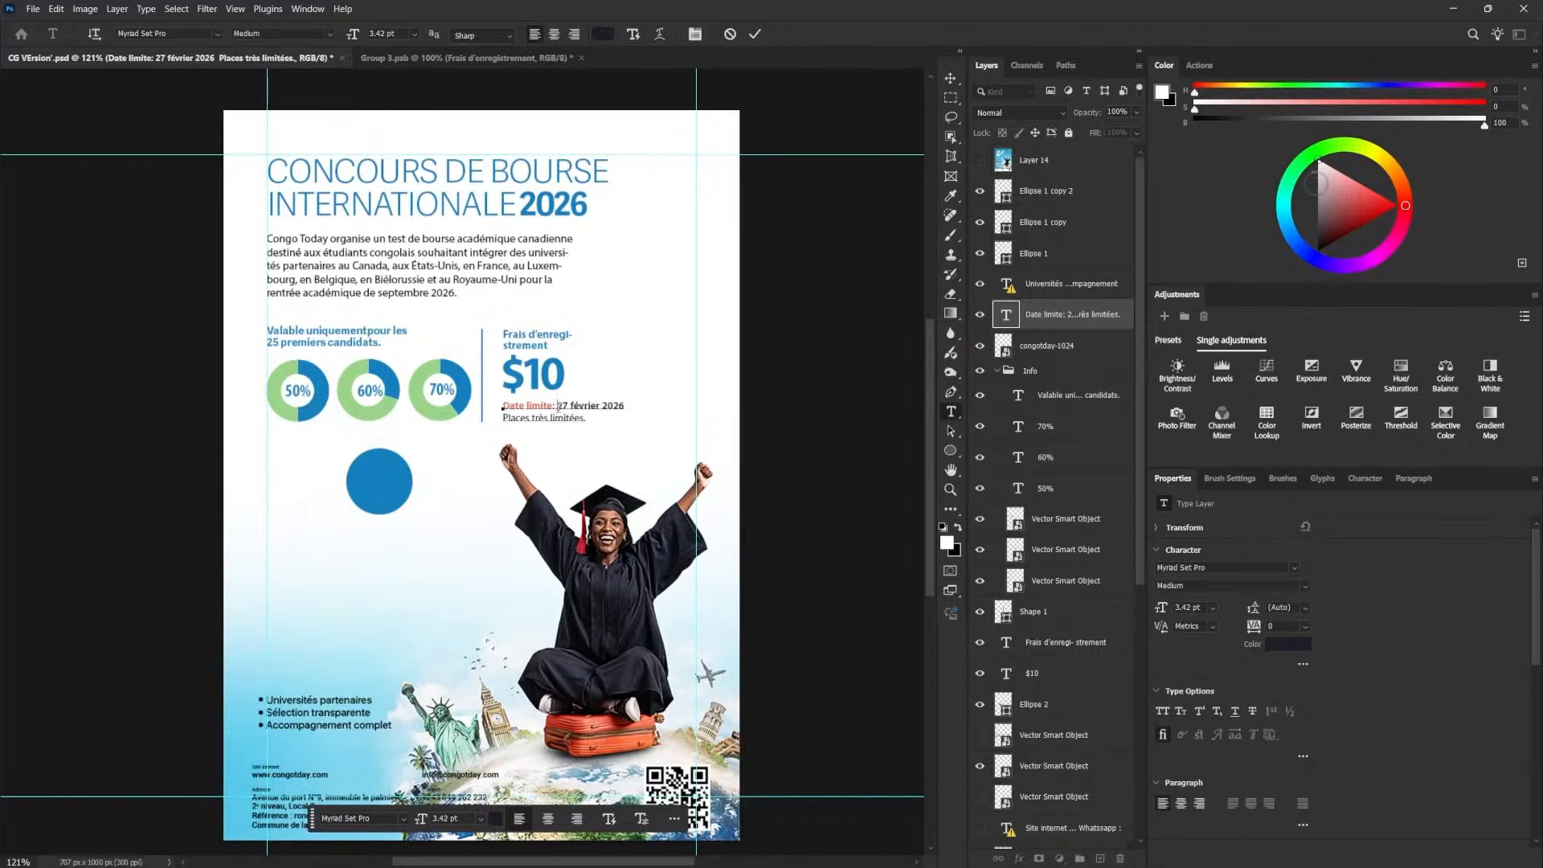
key(ctrl+Return)
- Move the blue circle to the right of the $10 label and select the divider line's layer
ctrl+click(537, 376)
right_click(369, 484)
drag(389, 480, 635, 364)
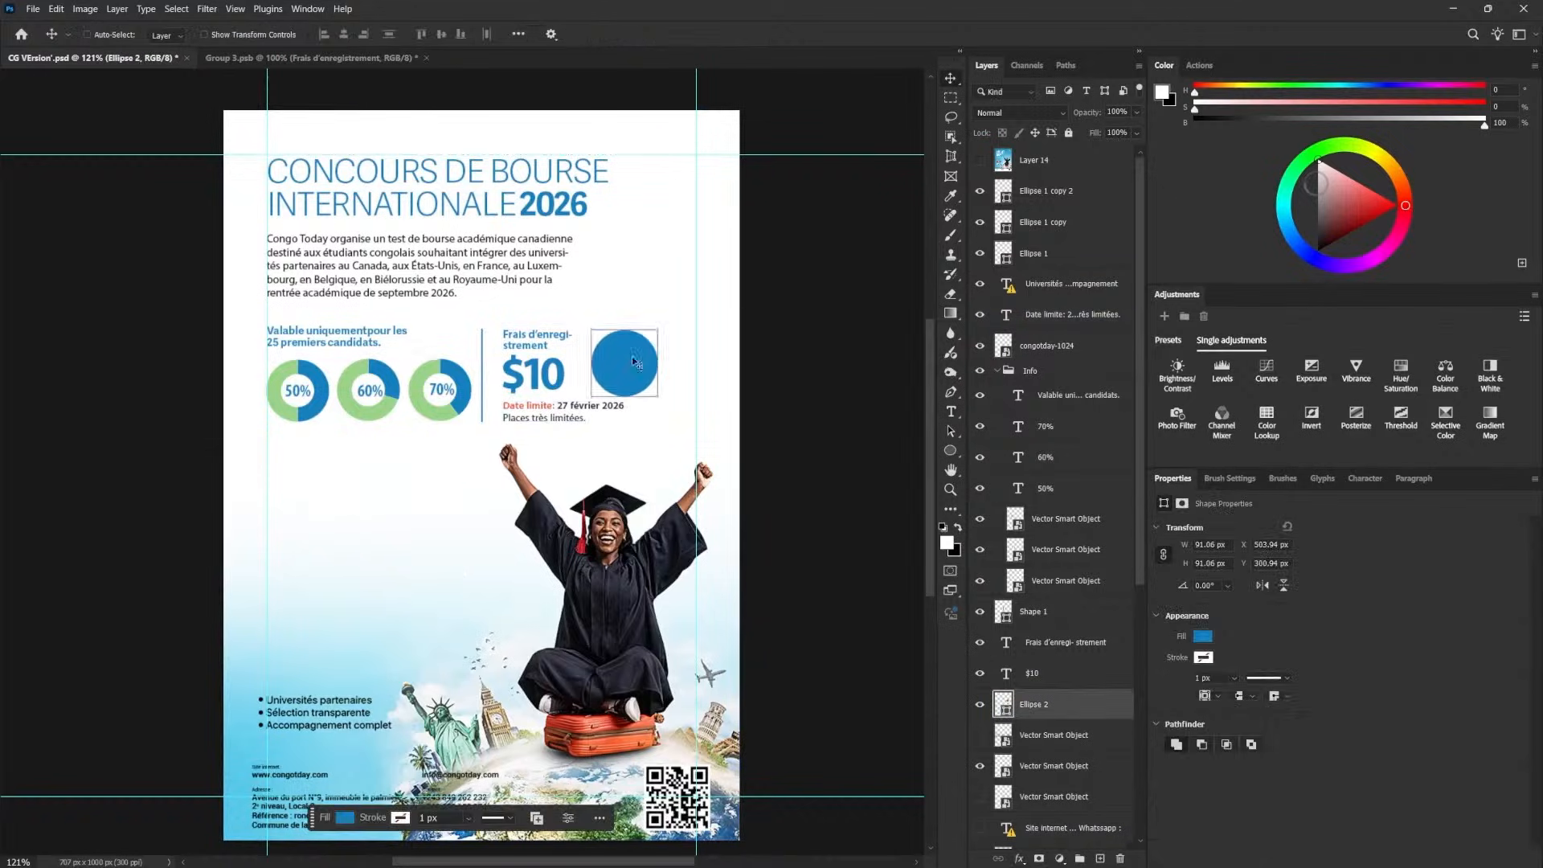
click(1035, 613)
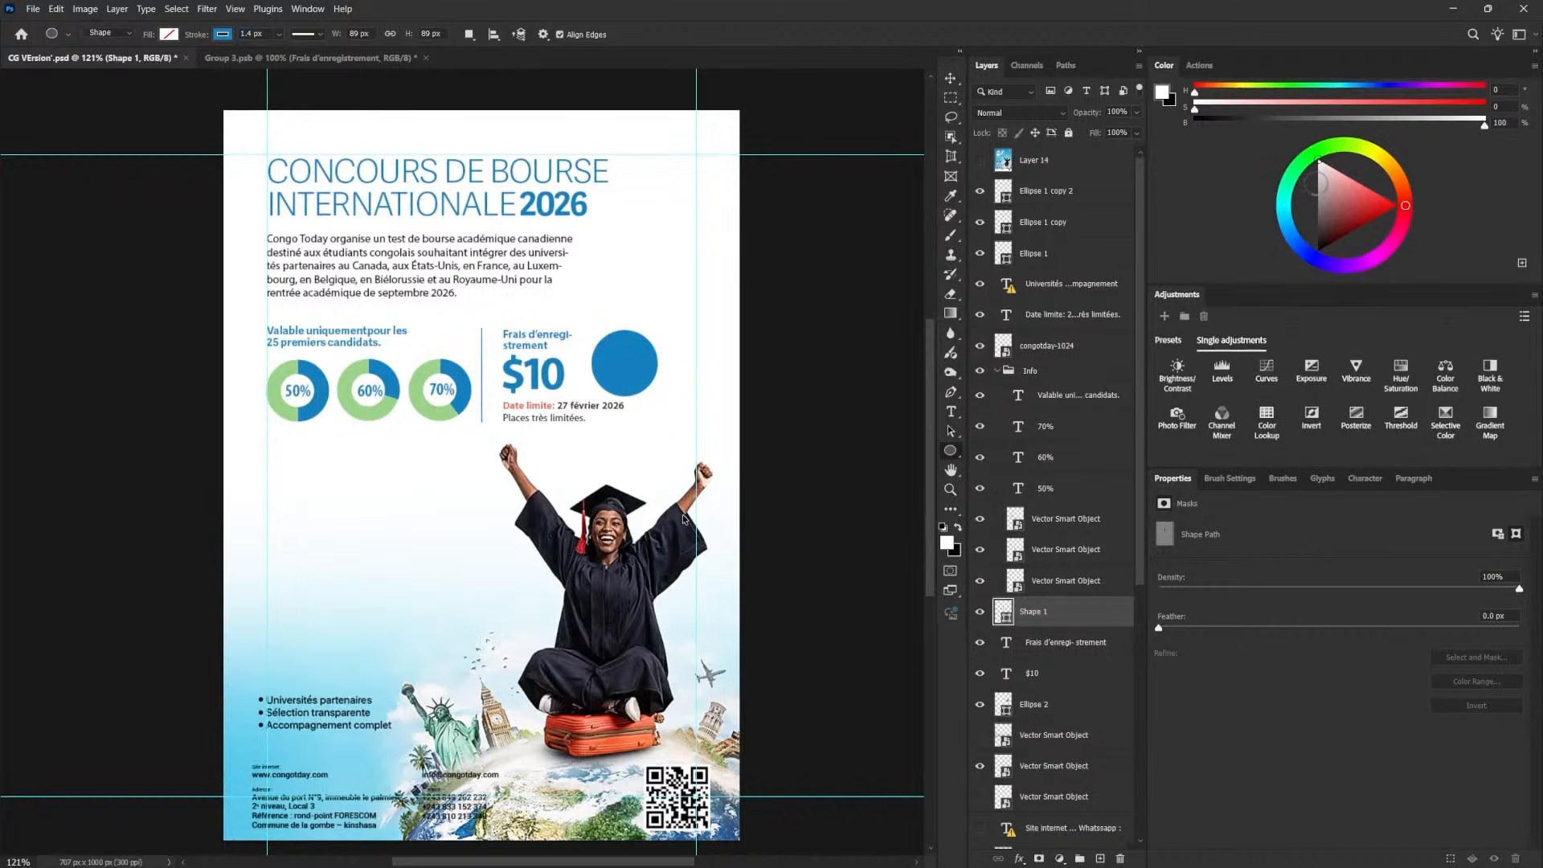
- Duplicate the vertical divider line, place the copy after the $10 block, and shift the blue circle further right
key(ctrl+j)
key(v)
drag(466, 408, 576, 408)
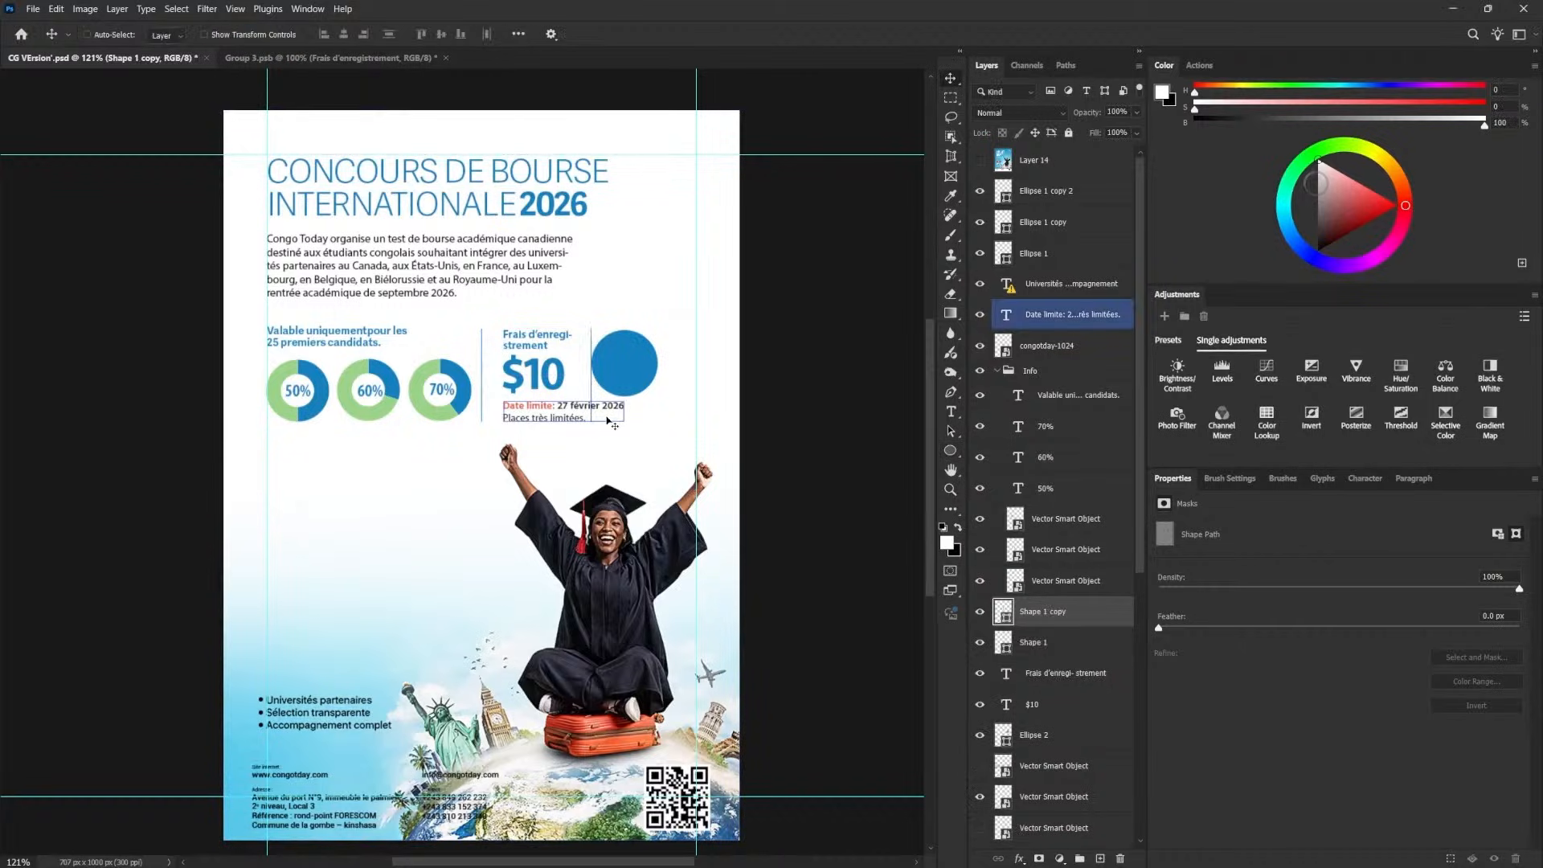
ctrl+click(625, 363)
drag(625, 363, 646, 363)
- Cut the date "27 février 2026" out of the "Date limite" text block
right_click(565, 406)
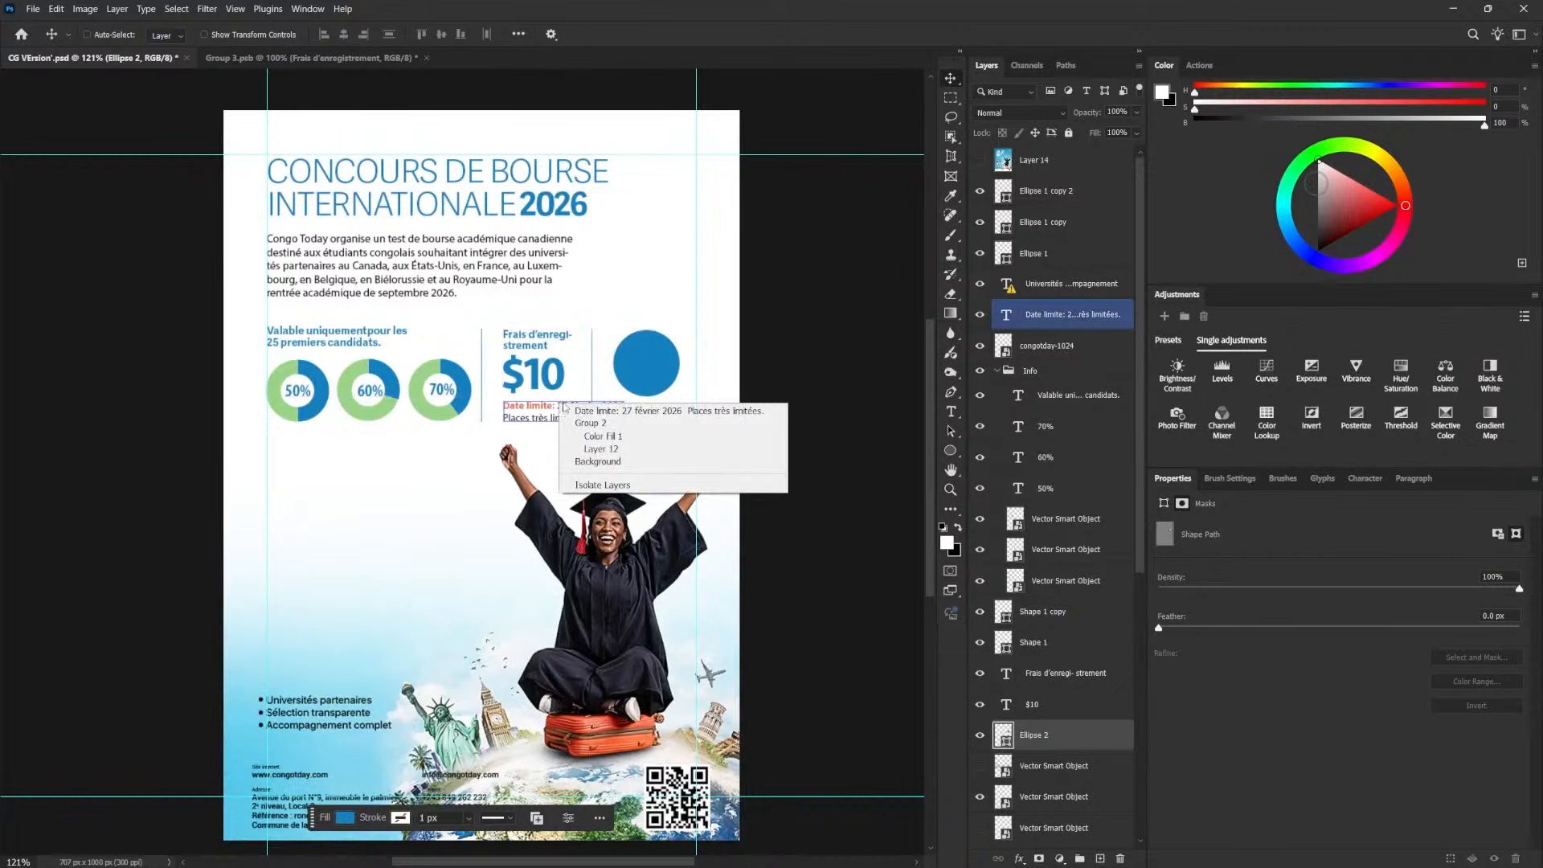
click(570, 410)
double_click(571, 408)
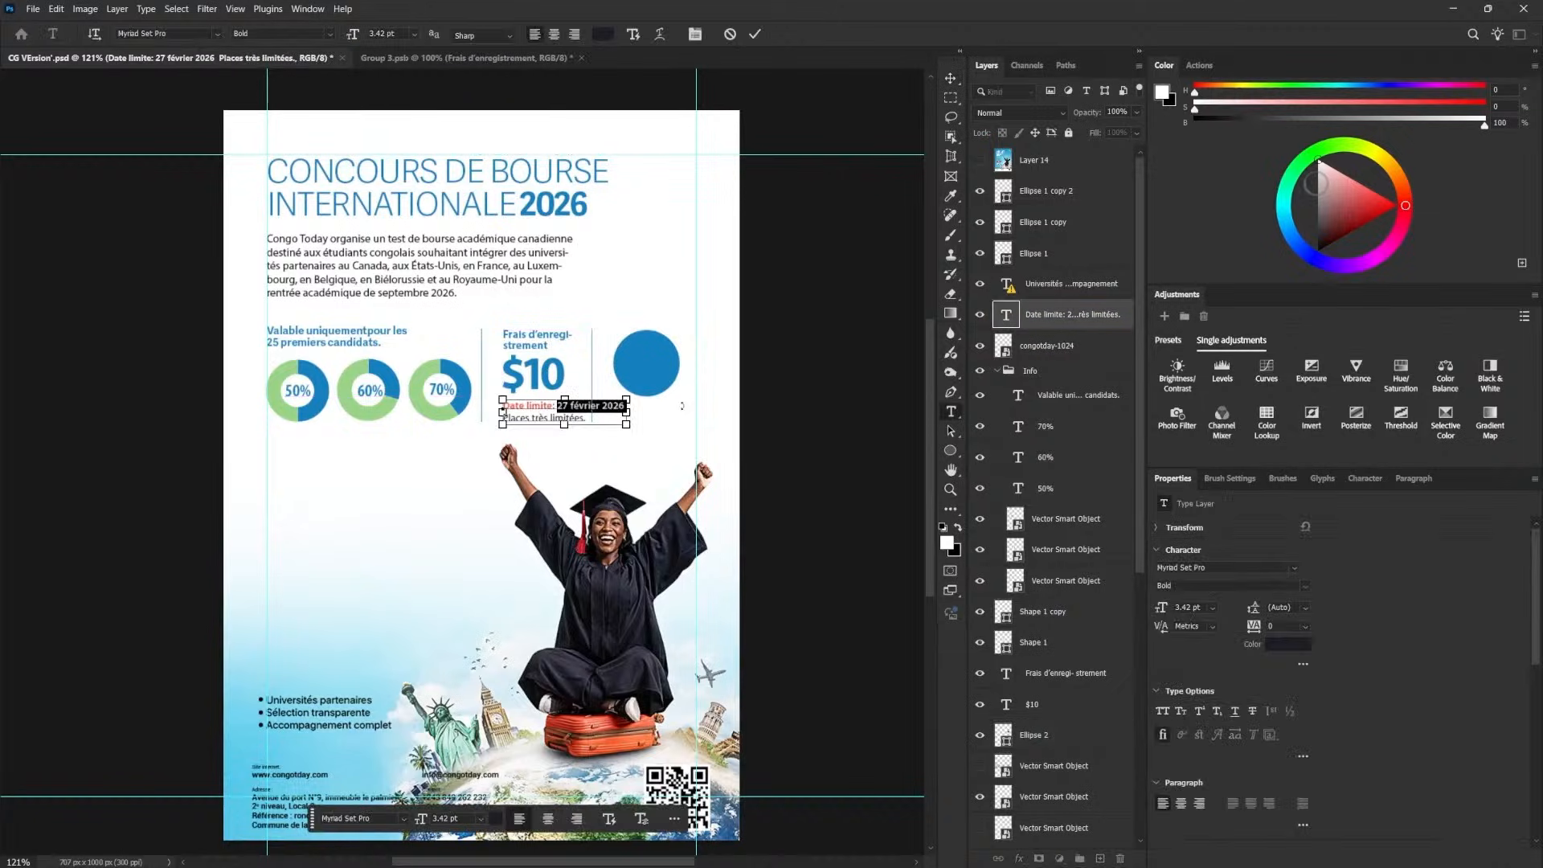
click(1069, 326)
key(v)
- Paste "27 février 2026" as a separate text layer near the intro paragraph and colour it white (ffffff)
click(951, 412)
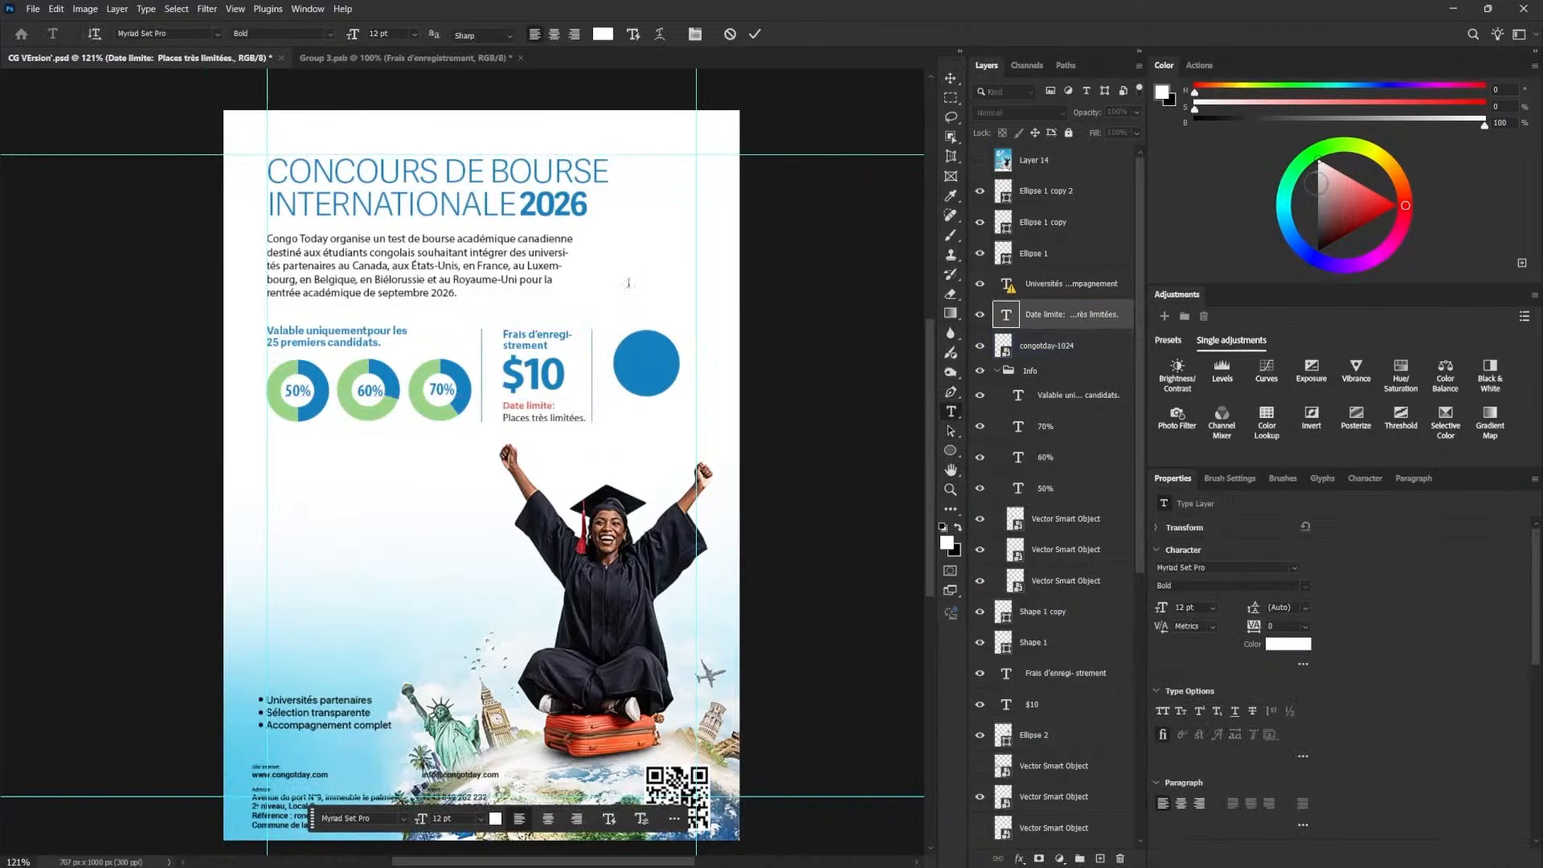
click(628, 284)
key(ctrl+v)
key(ctrl+a)
click(1288, 644)
text(ffffff)
key(Return)
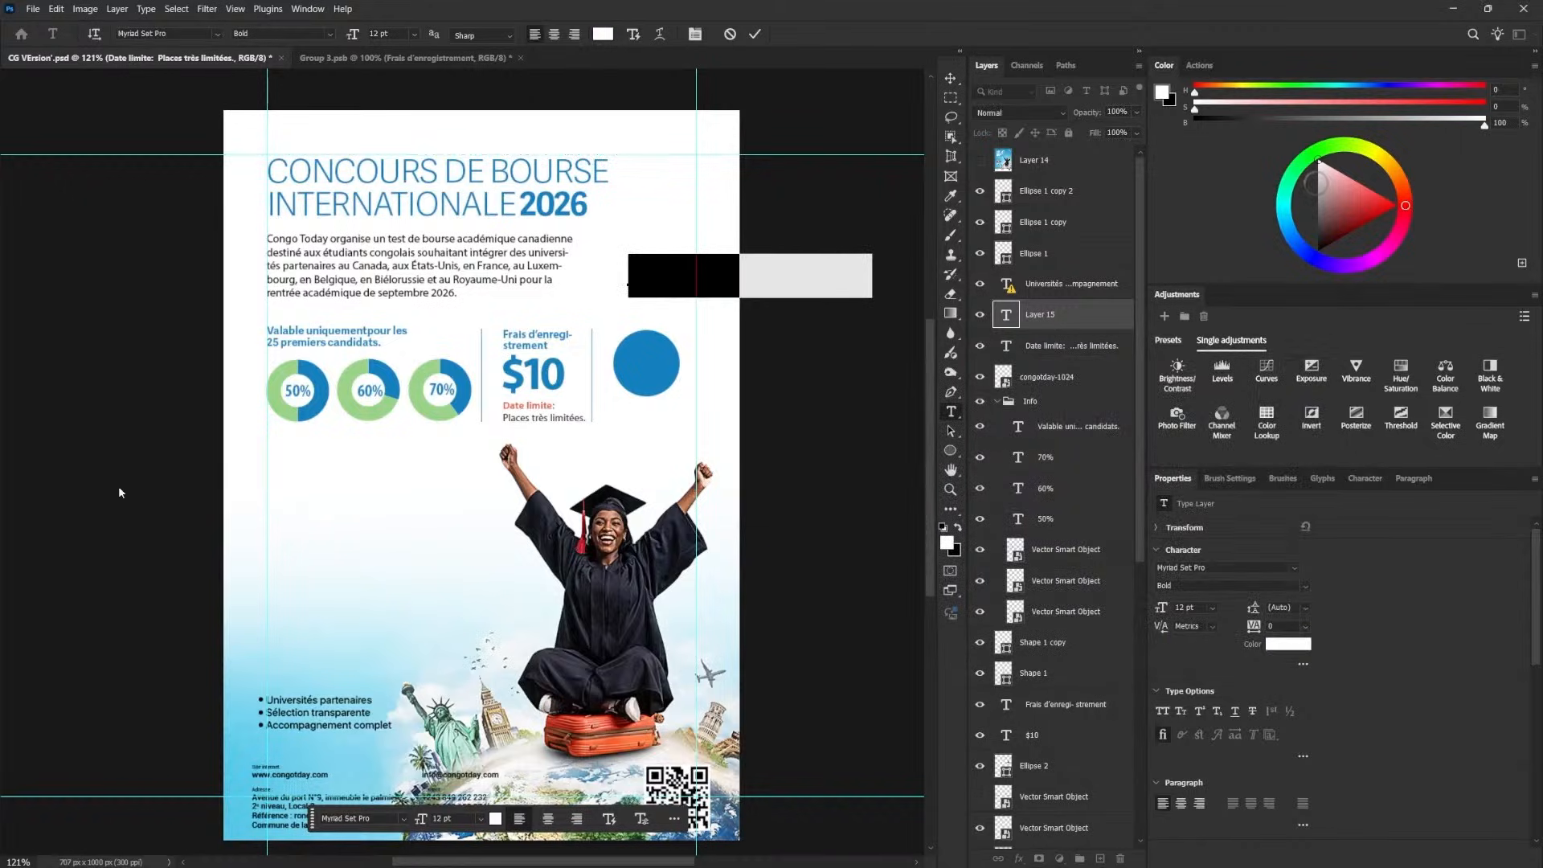
click(951, 78)
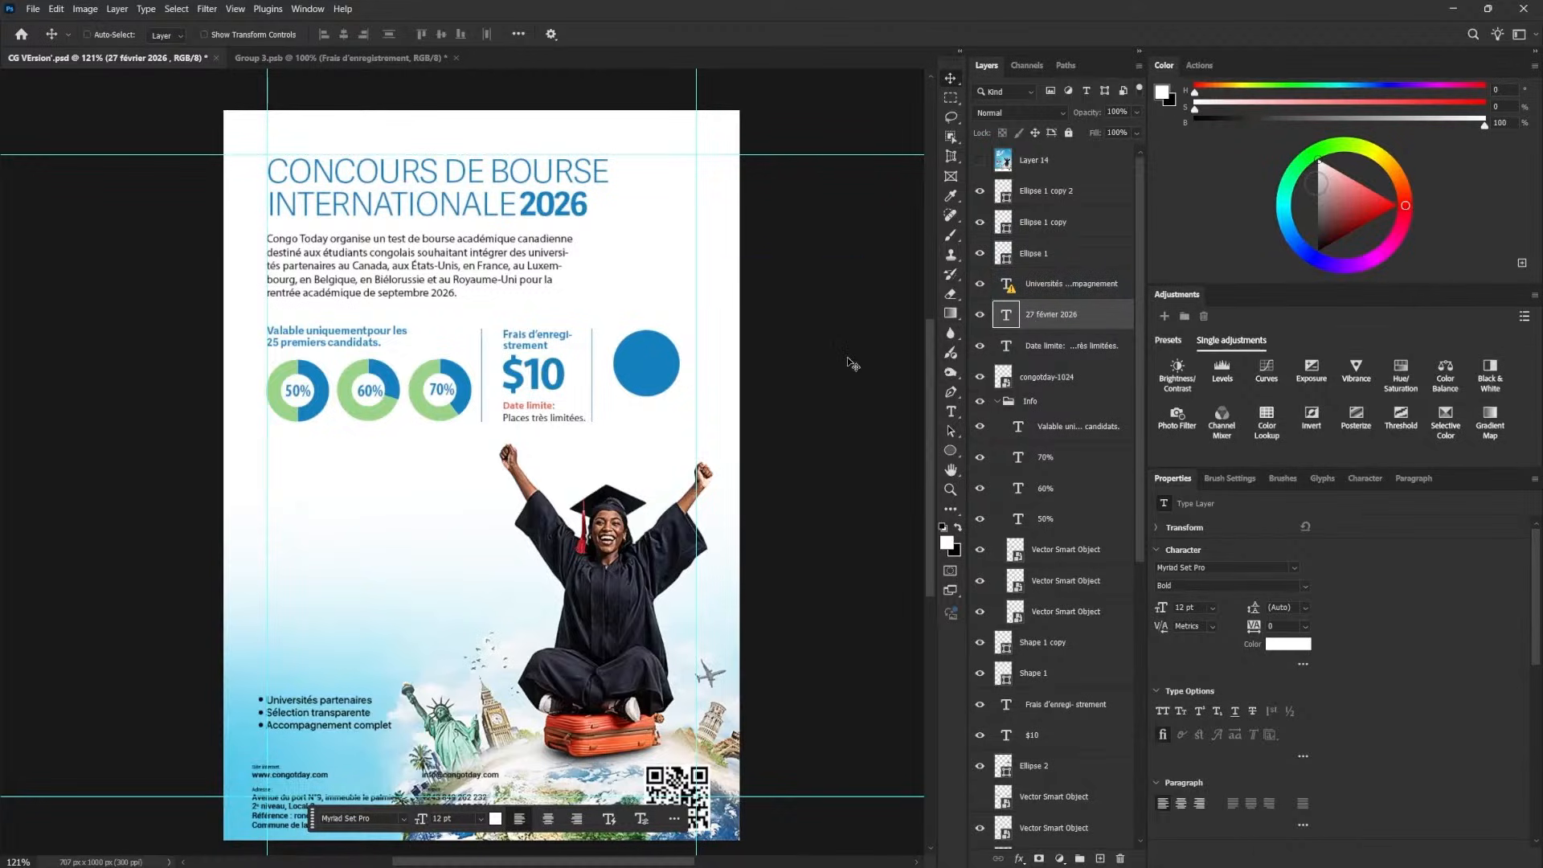
- Move the date layer directly above the blue circle's layer in the stacking order and place the date over the circle
key(ctrl+bracketleft)
key(ctrl+bracketleft)
key(ctrl+bracketleft)
key(ctrl+bracketleft)
key(ctrl+bracketleft)
key(ctrl+bracketleft)
key(ctrl+bracketleft)
drag(681, 275, 673, 361)
double_click(673, 362)
click(673, 361)
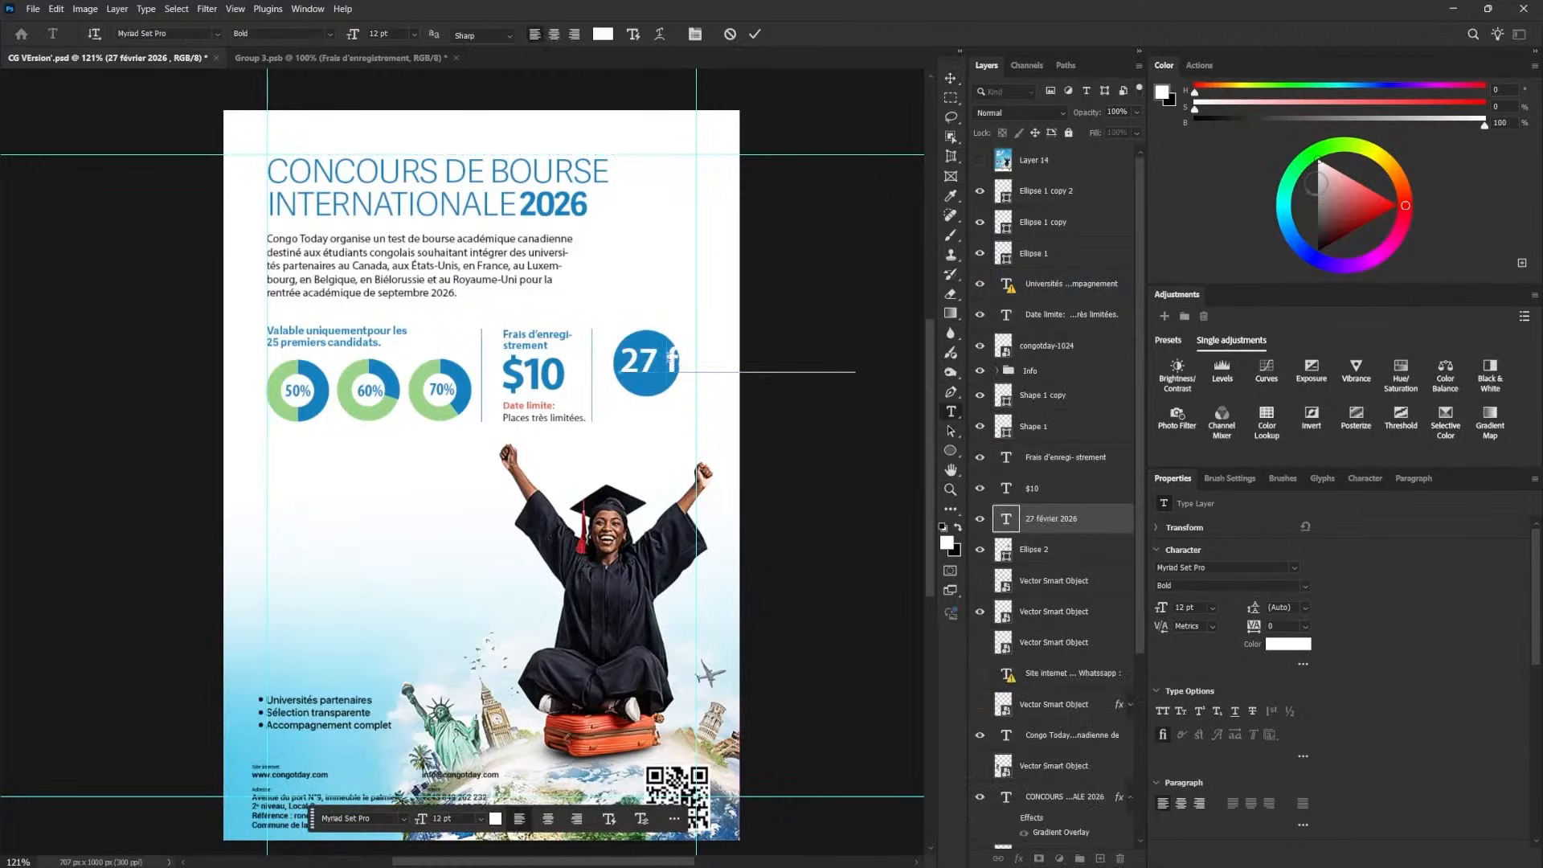
- Scale the date down to about 4.03 pt, enlarge the blue circle to about 116 px, and nudge the circle into place
click(951, 78)
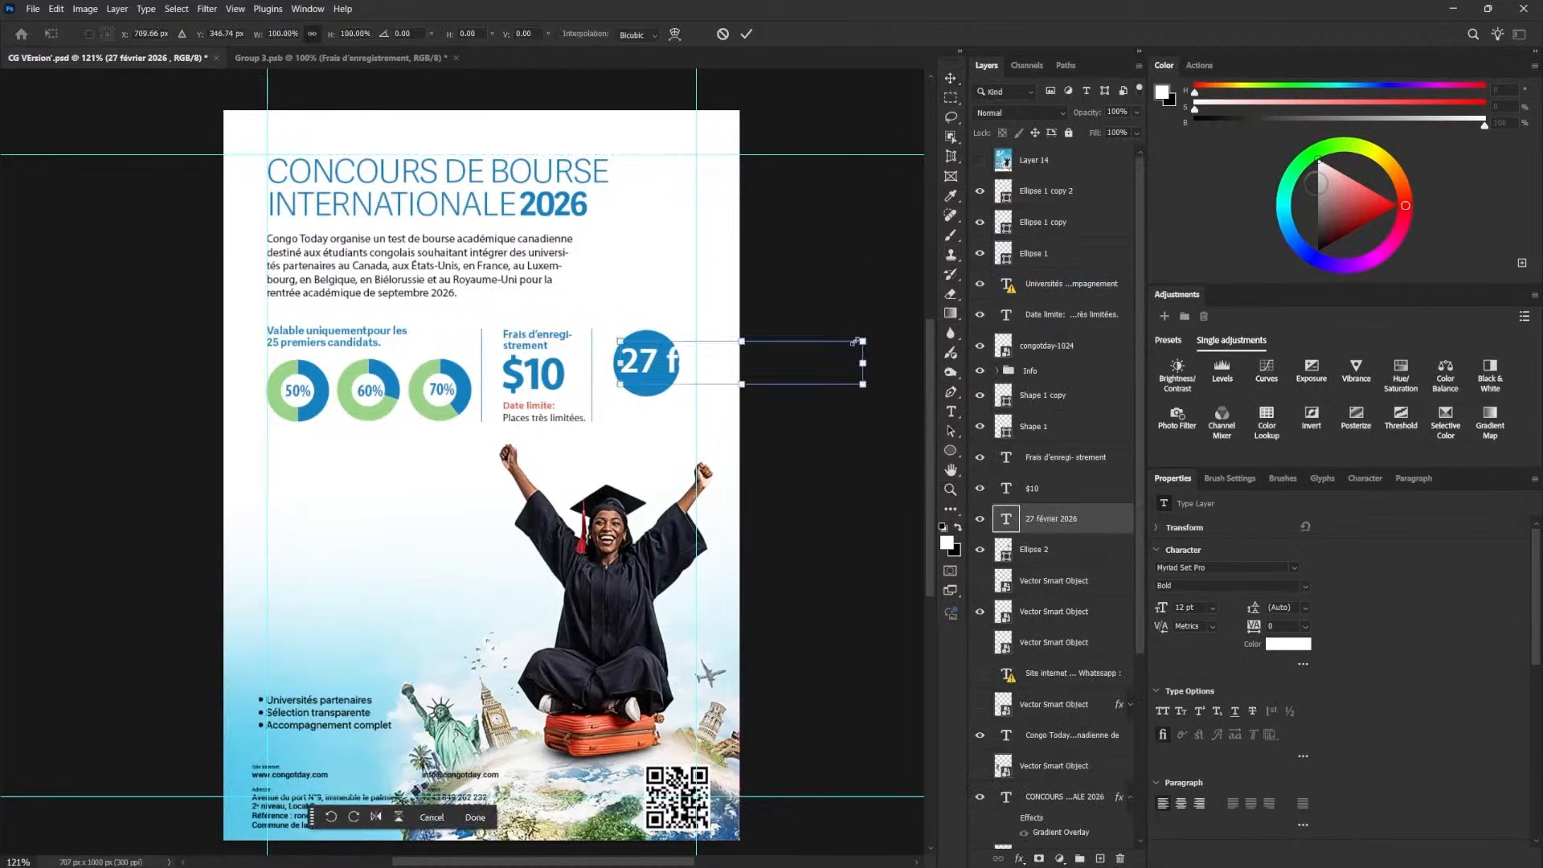
key(alt+bracketleft)
drag(681, 406, 699, 417)
key(Return)
drag(662, 360, 663, 360)
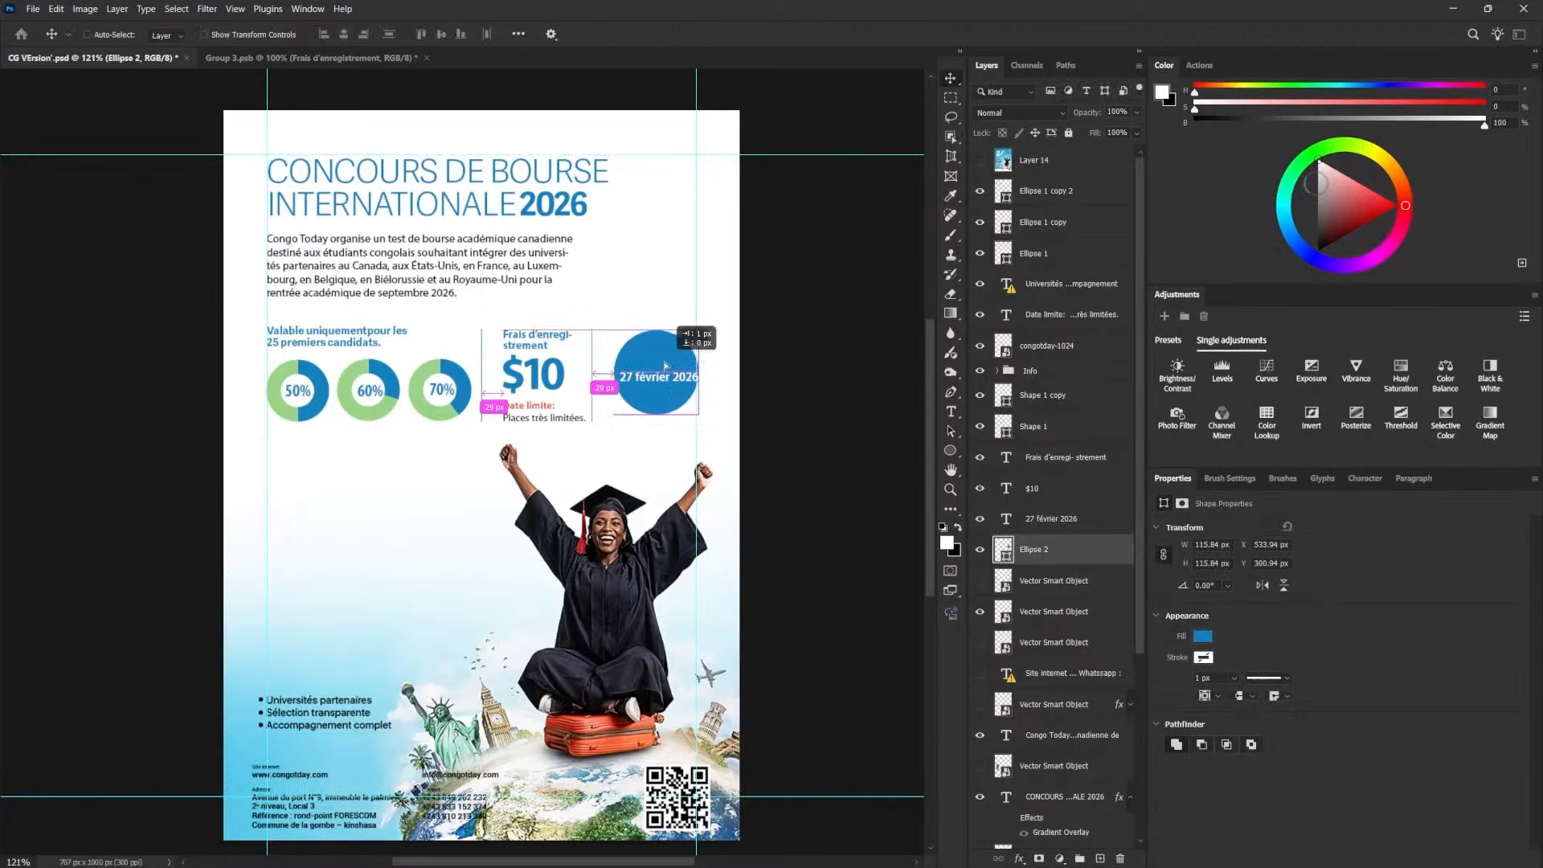
- Break the date onto two lines, with "2026" beneath "27 février"
right_click(652, 379)
click(667, 385)
key(t)
click(674, 374)
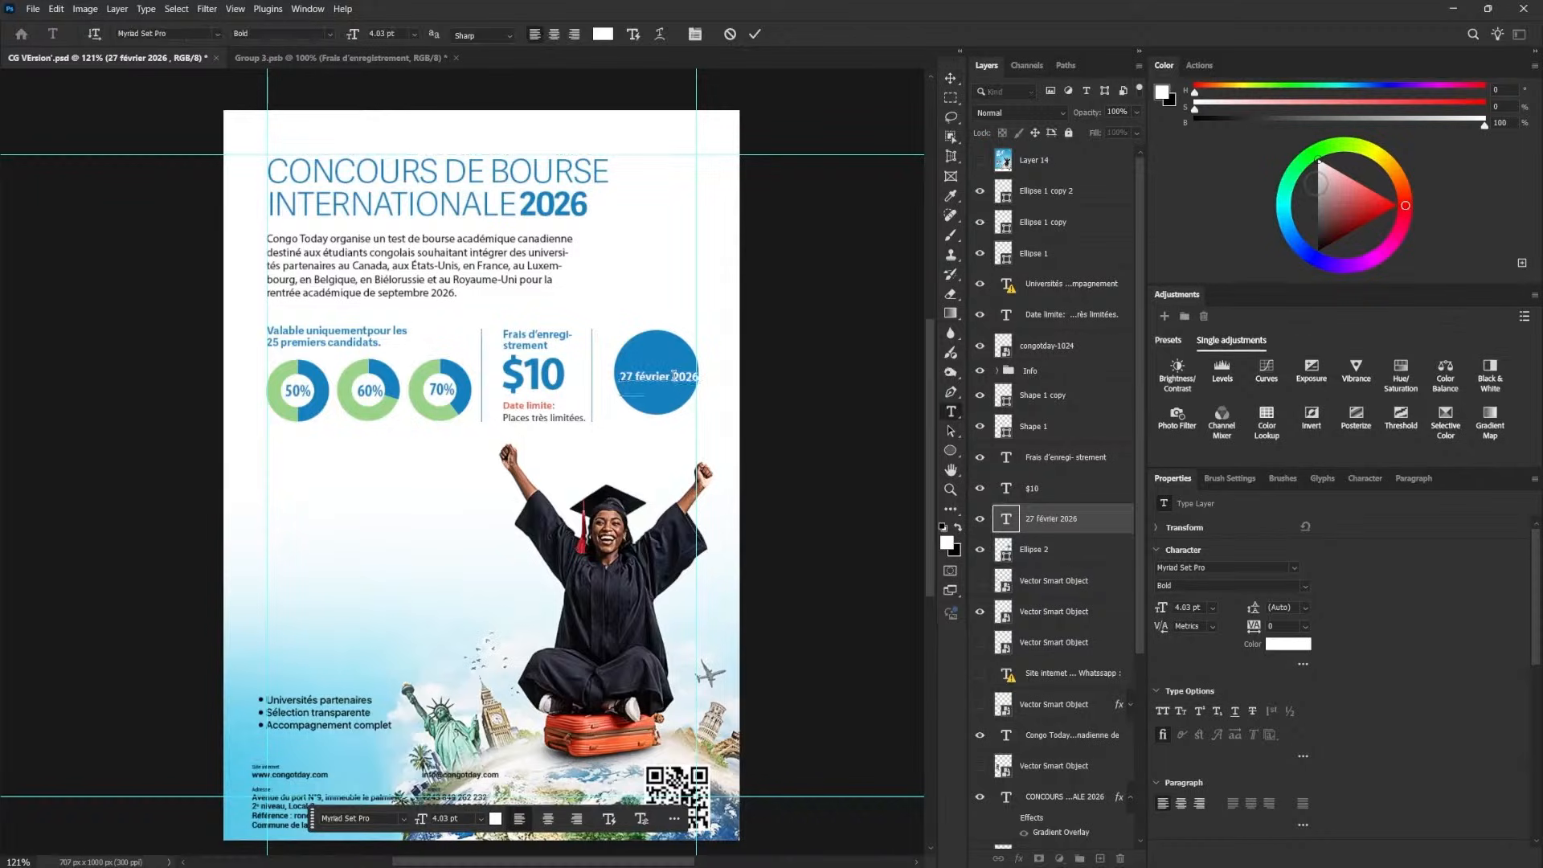
click(955, 81)
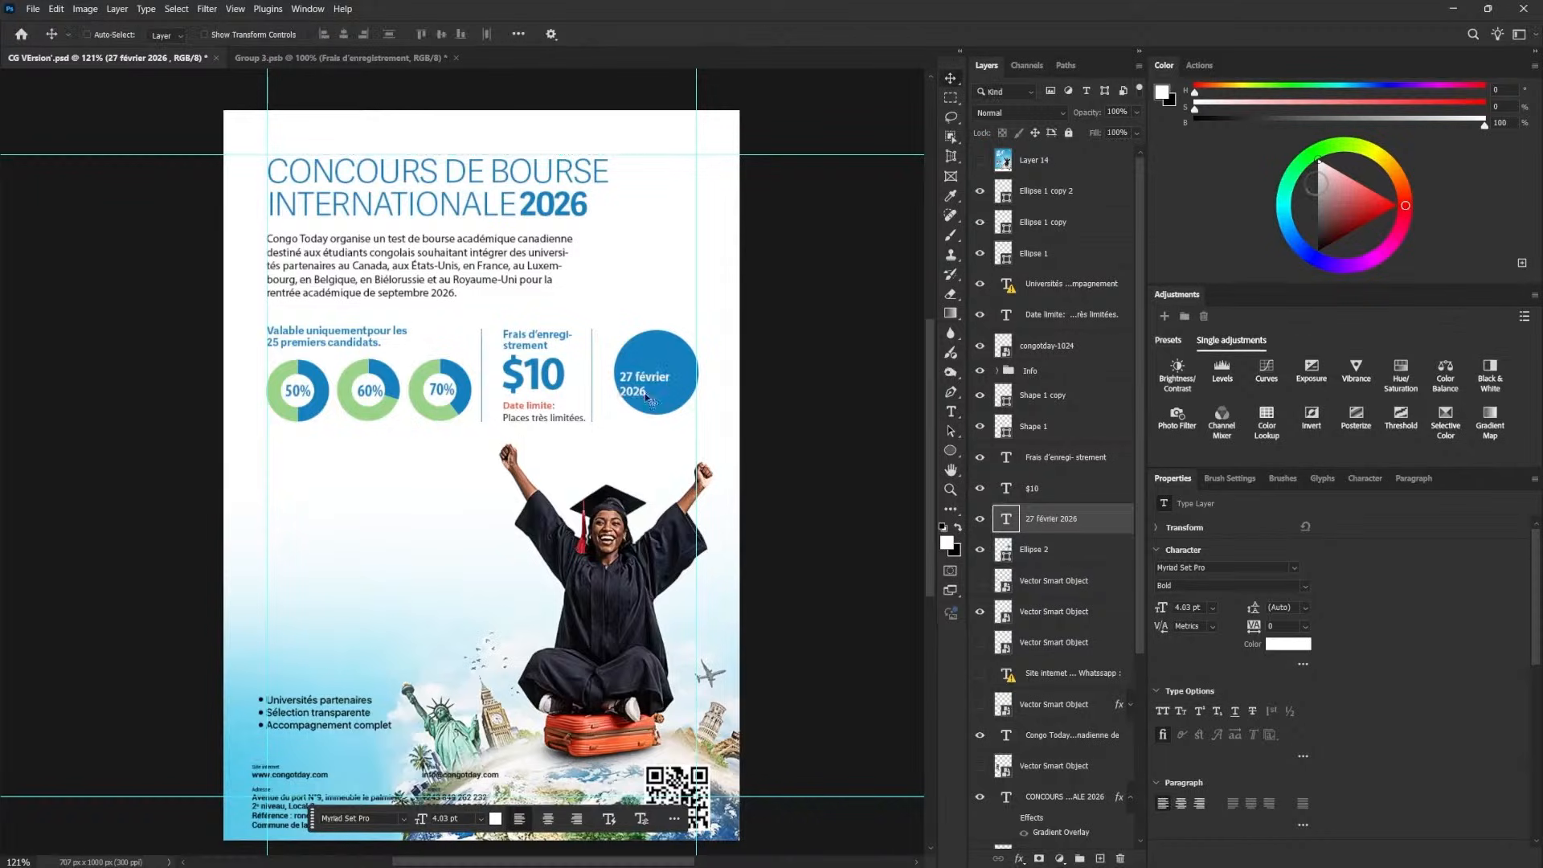
- Centre-align the two-line date, enlarge it to about 4.65 pt, and centre it in the blue circle
mouse_move(653, 385)
mouse_down()
mouse_move(687, 361)
mouse_move(670, 384)
mouse_up()
click(1180, 804)
key(ctrl+t)
key(Return)
- Cut "Date limite:" from its text block and move the remaining "Places très limitées." layer directly above the date layer
key(t)
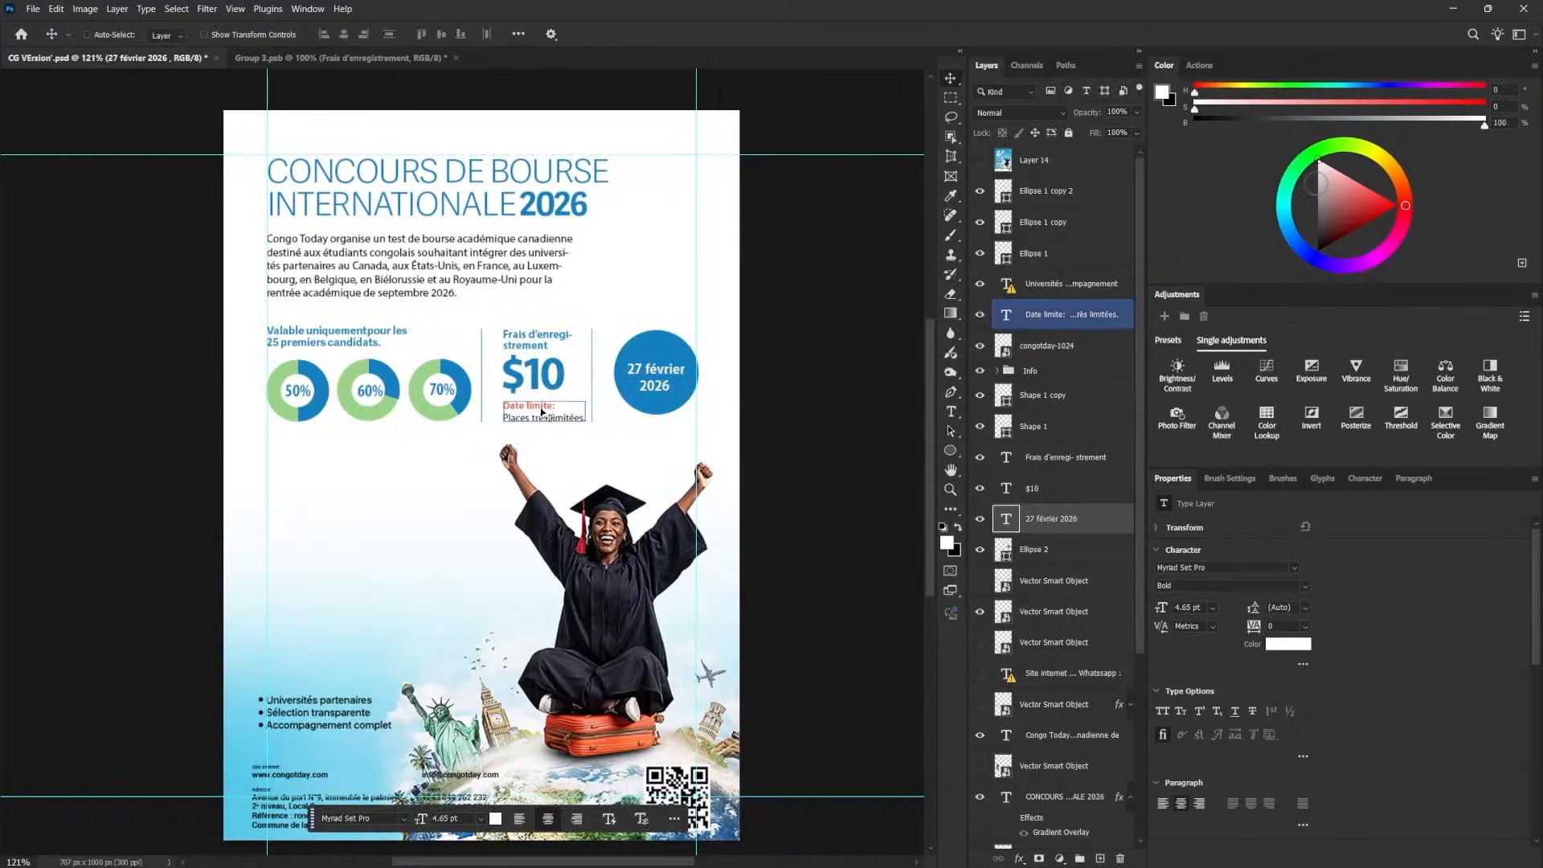
drag(557, 407, 465, 379)
key(ctrl+c)
key(ctrl+Return)
key(v)
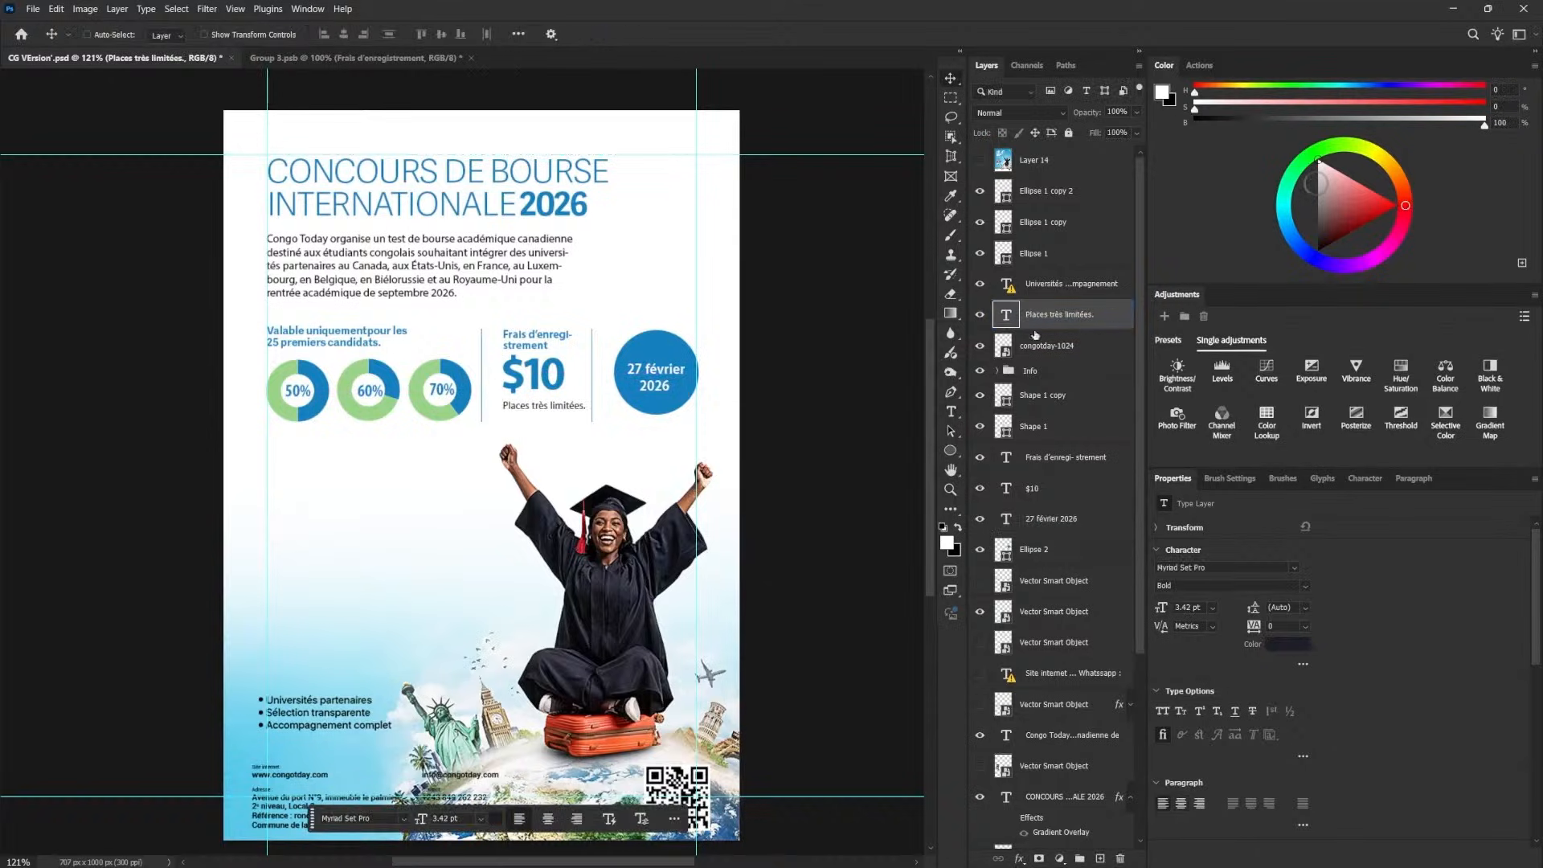
drag(1053, 314, 1066, 505)
- Paste "Date limite:" as a separate text layer and colour it with the light green sampled from a donut chart
key(t)
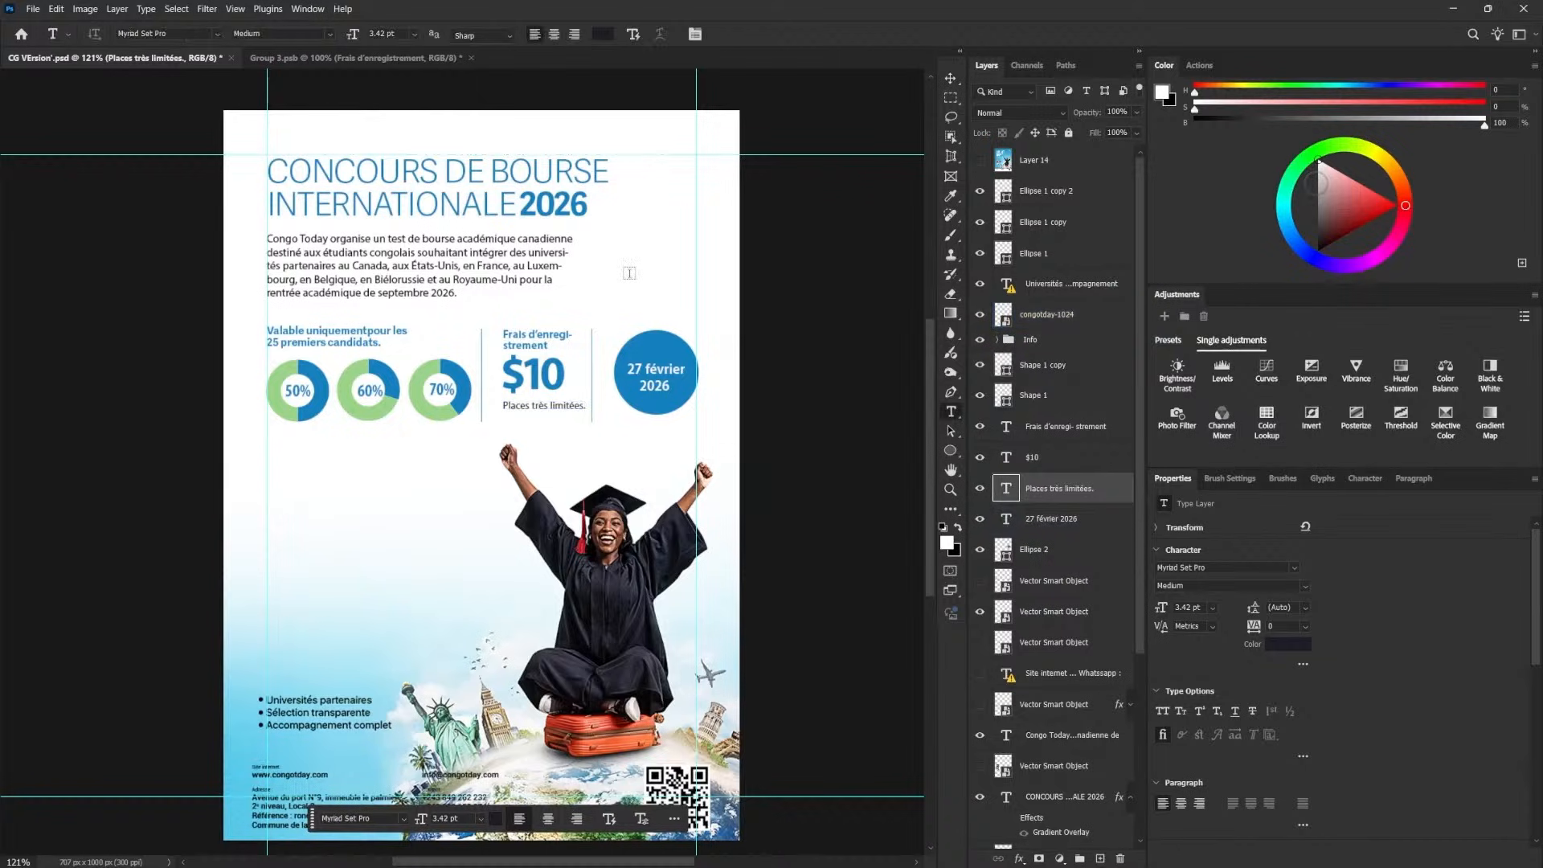
click(629, 276)
key(ctrl+v)
key(ctrl+a)
click(1289, 643)
click(418, 394)
click(1281, 401)
key(ctrl+Return)
key(v)
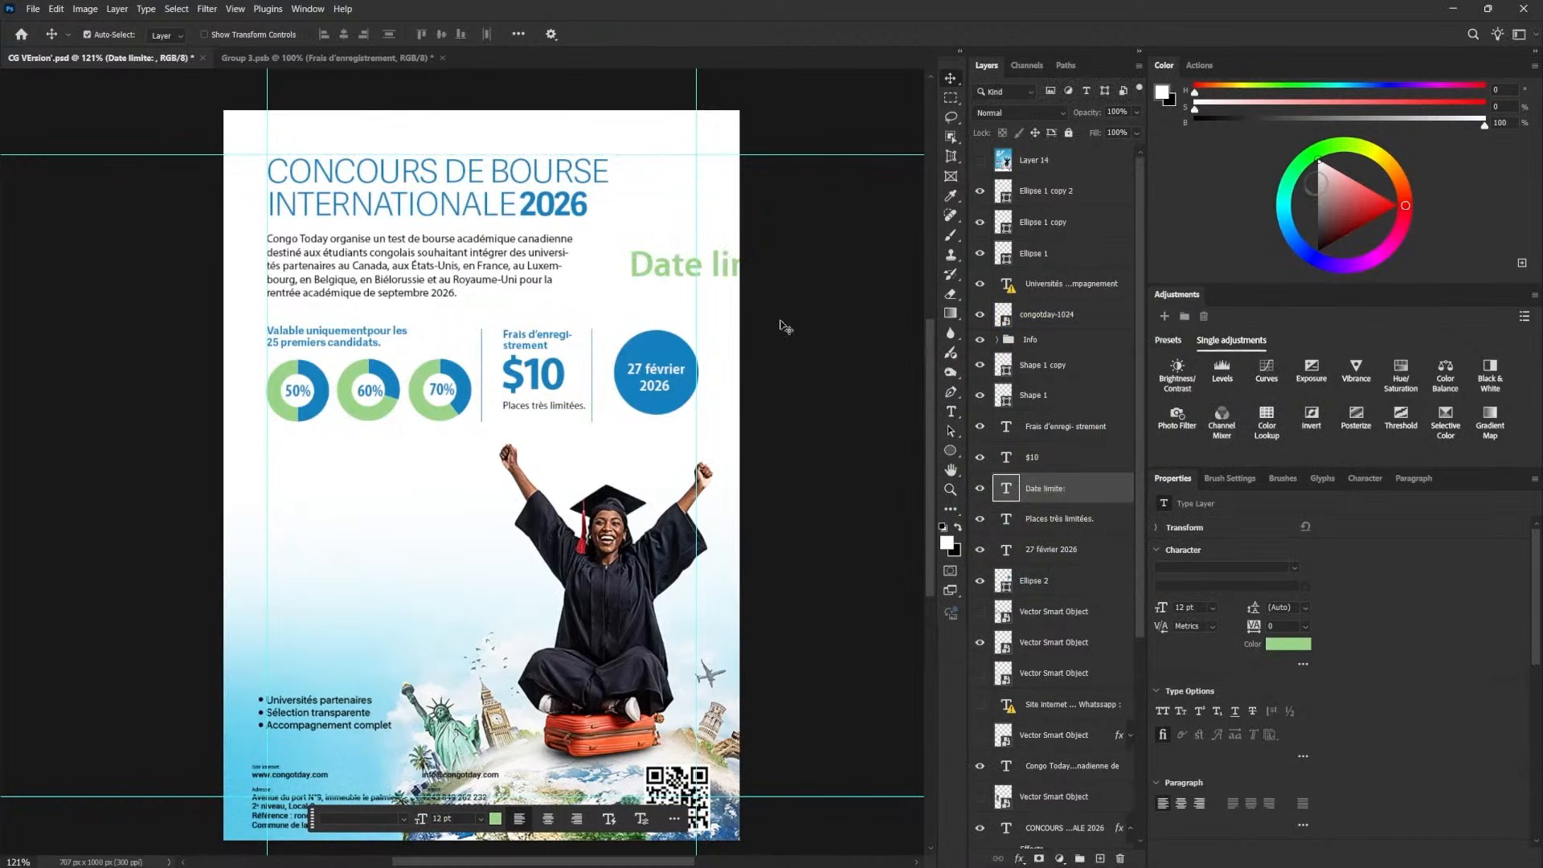
- Scale "Date limite:" down to about 3.09 pt and place it above the date inside the blue circle
key(ctrl+t)
drag(820, 285, 680, 358)
key(Return)
key(ctrl+t)
key(Return)
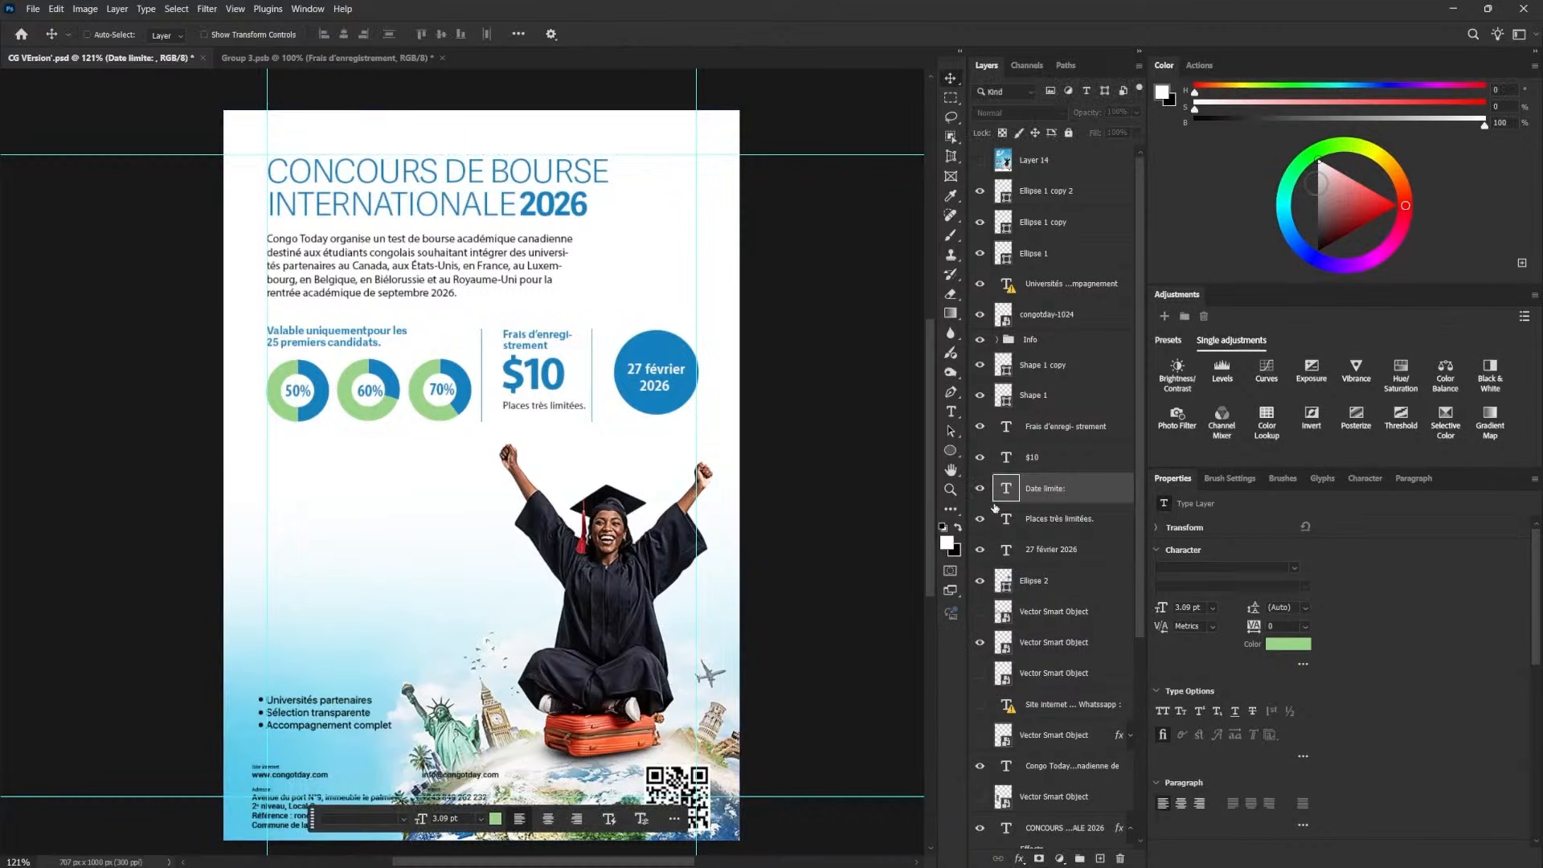
- Move "Places très limitées." below the date in the blue circle and colour it white
click(1053, 519)
drag(543, 405, 654, 402)
click(1289, 644)
click(1282, 396)
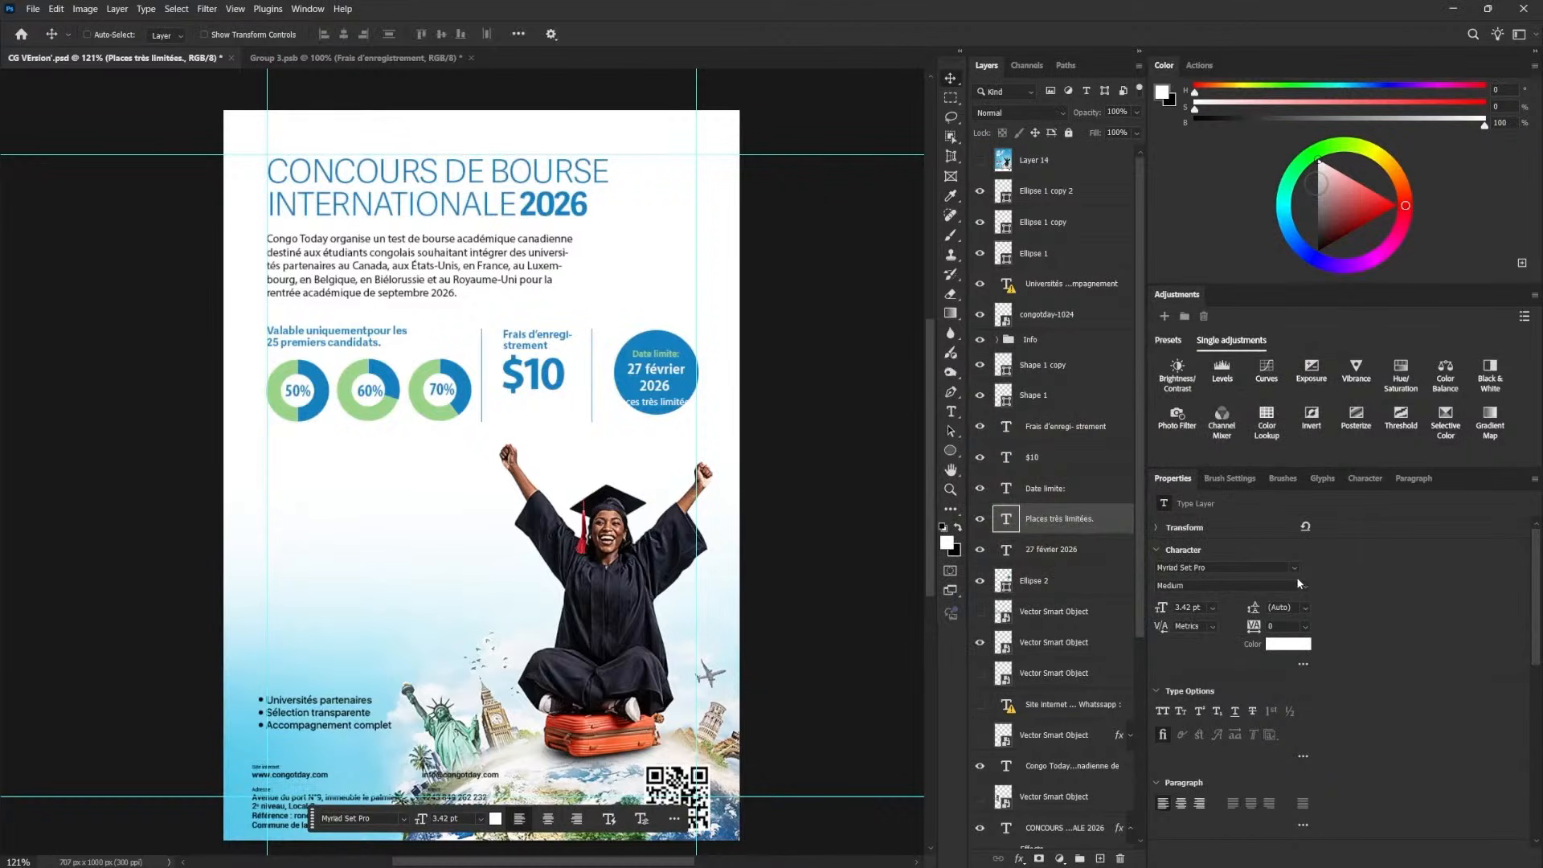
- Set "Places très limitées." to Medium Italic and scale it down to about 2.64 pt to fit inside the circle
click(1286, 586)
click(1198, 635)
click(1301, 586)
click(1199, 618)
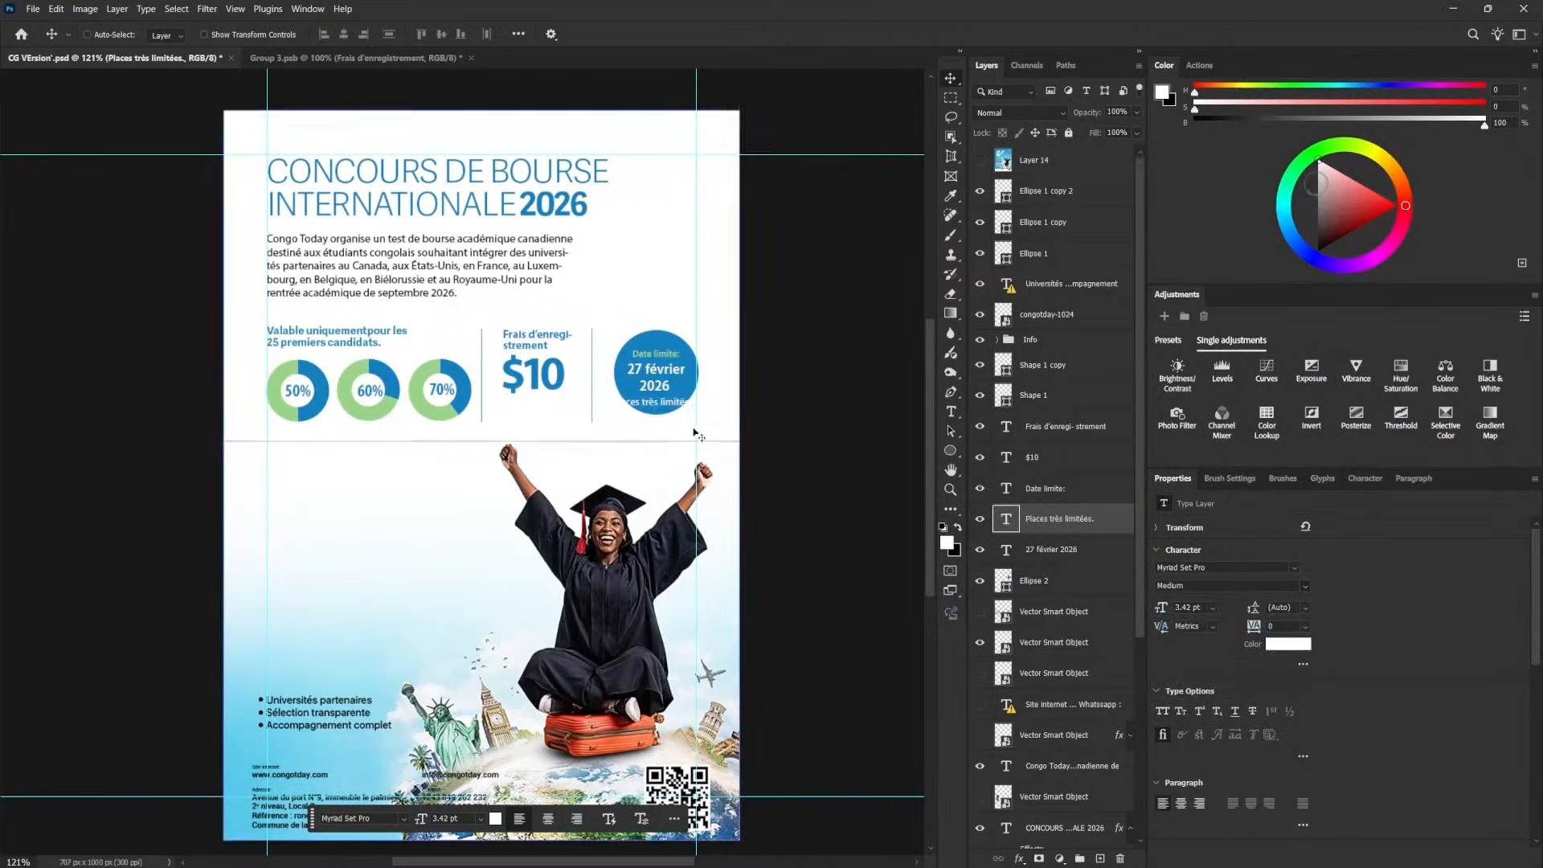
click(1290, 586)
click(1198, 619)
click(1301, 586)
click(1199, 635)
key(ctrl+t)
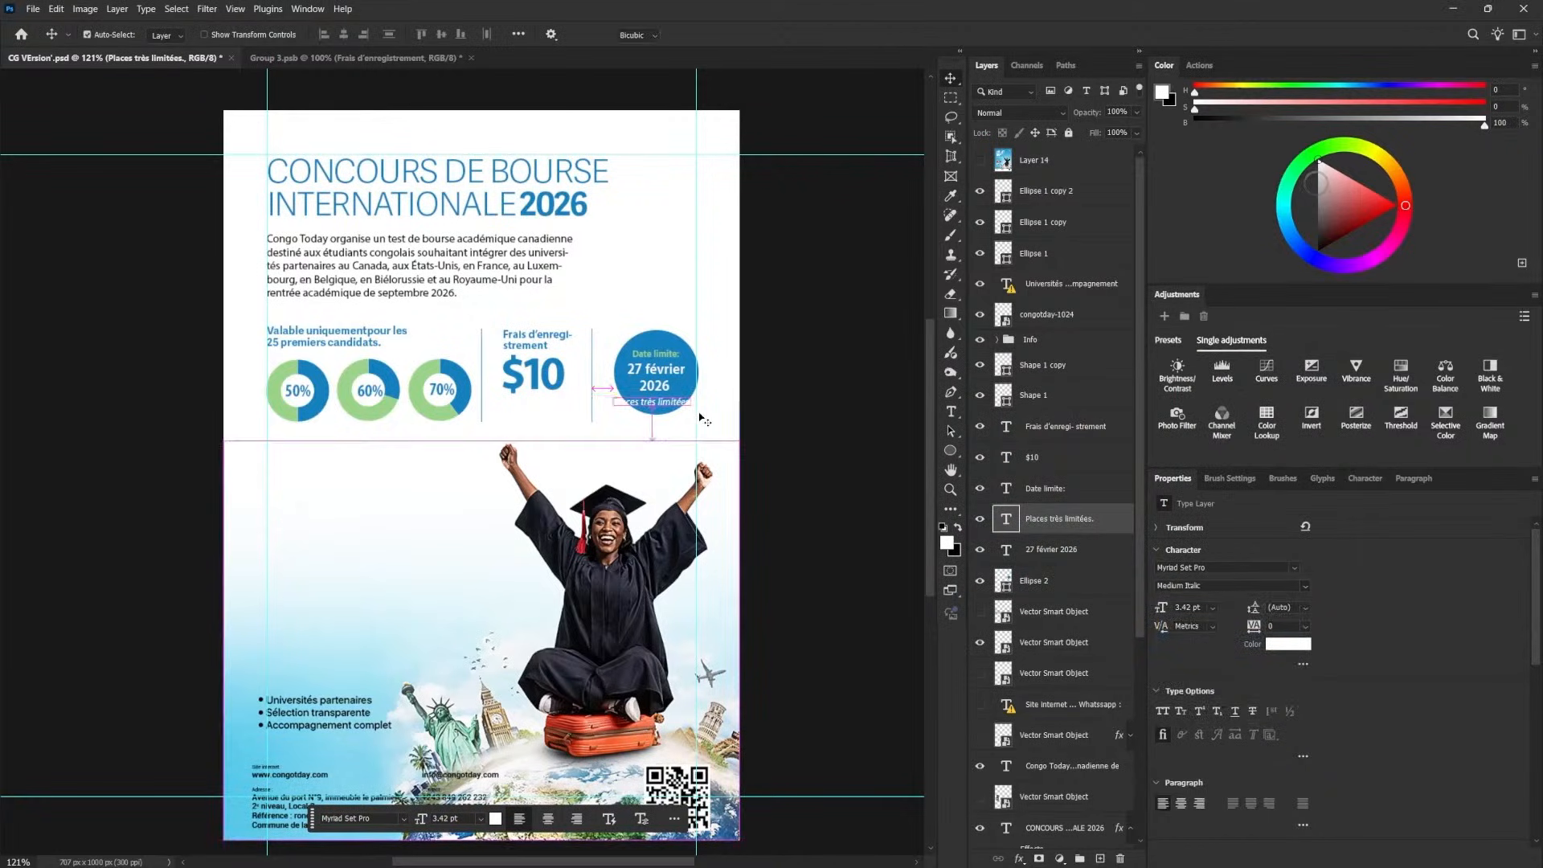
drag(693, 411, 682, 409)
key(Return)
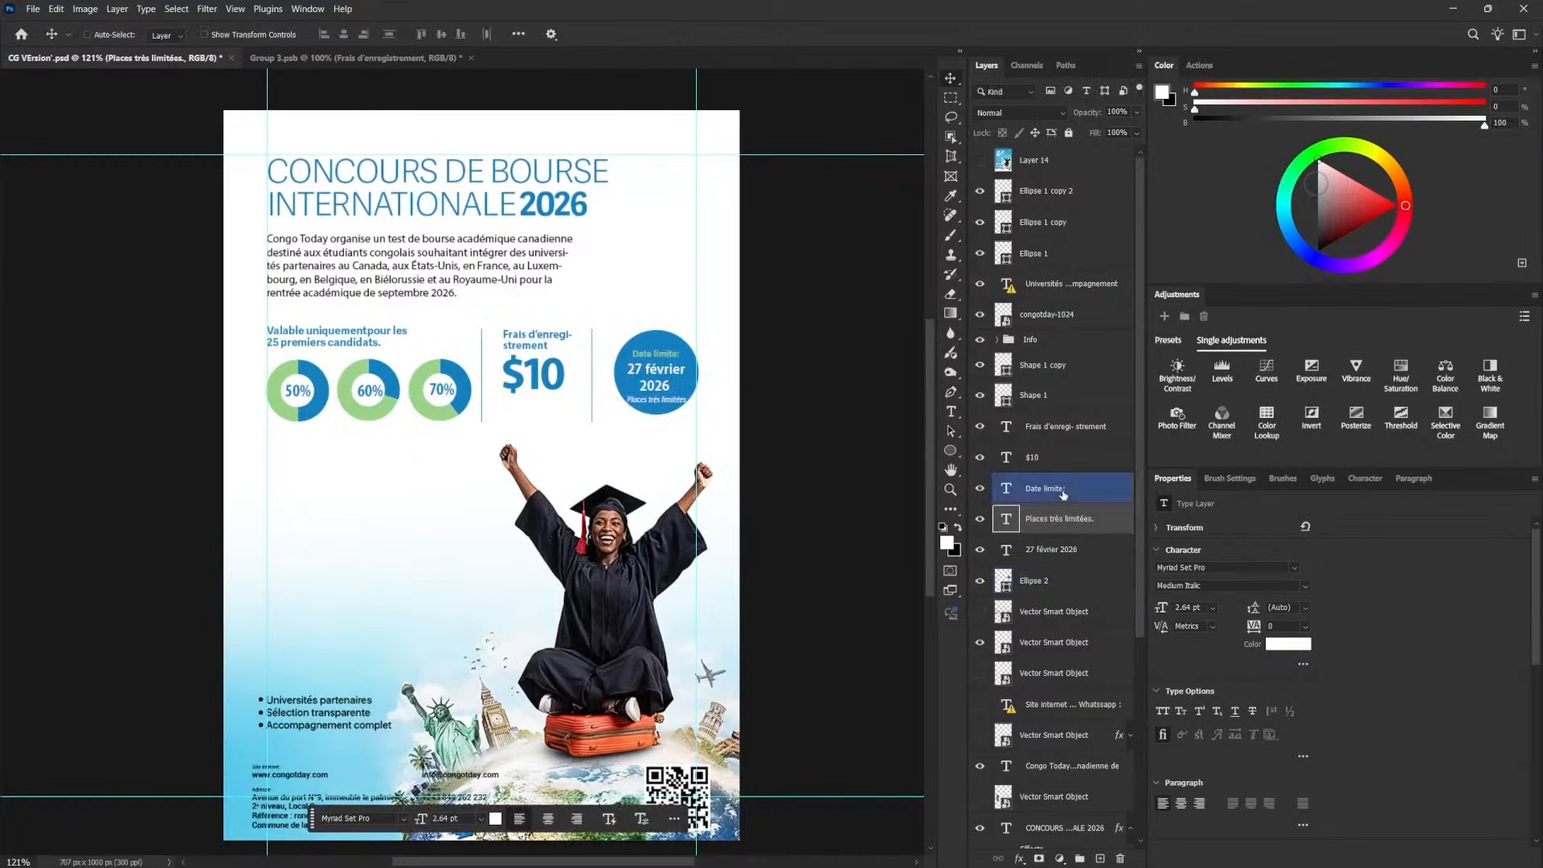
- Shift the circle's date texts slightly upward and colour "Date limite:" white (ffffff)
shift+click(1051, 549)
right_click(670, 388)
click(704, 424)
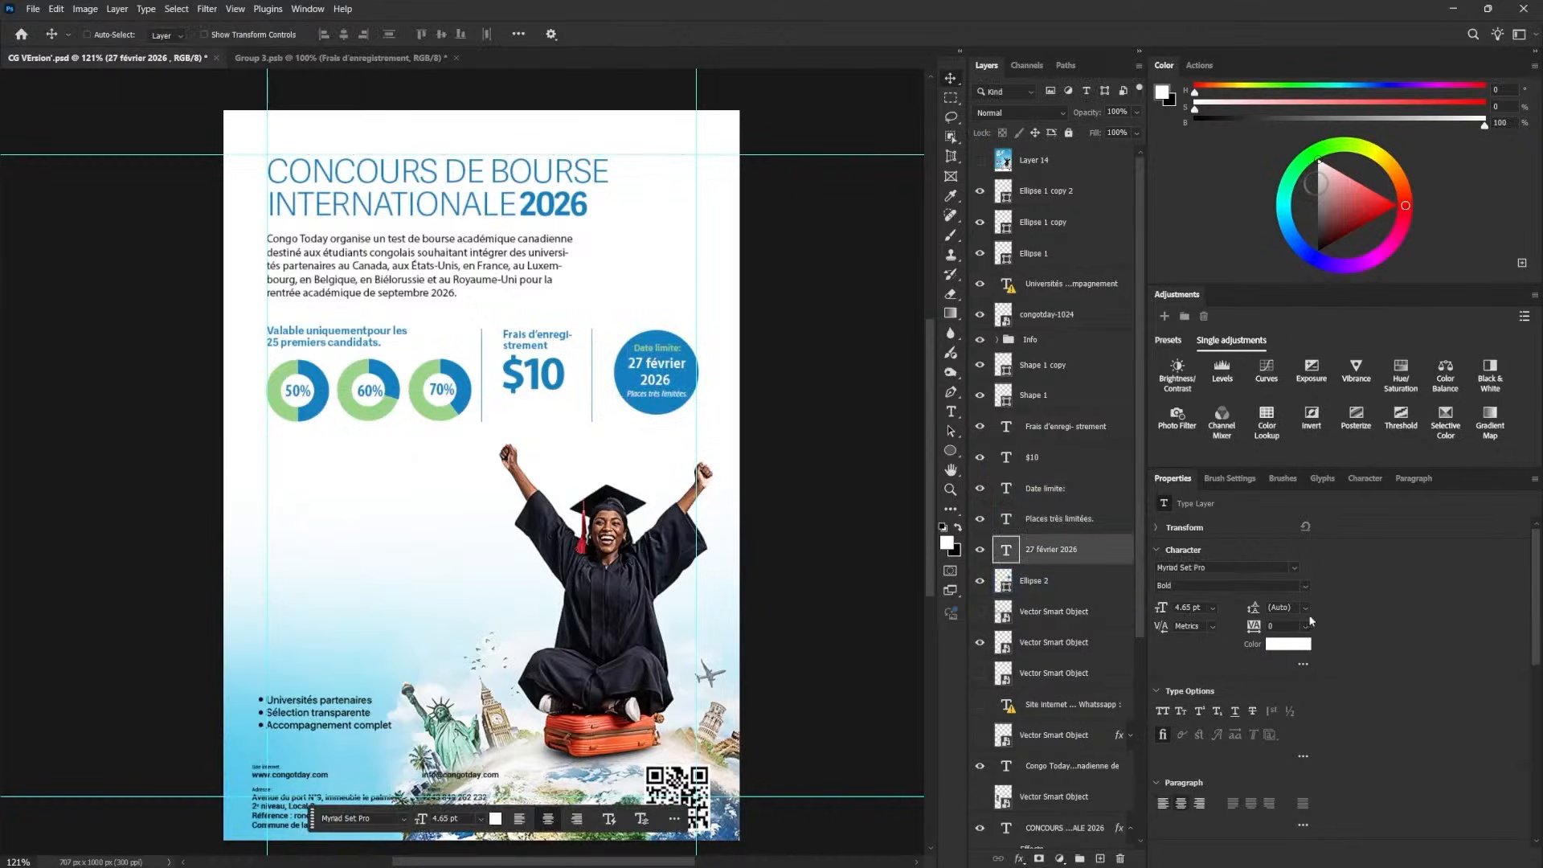
click(1289, 644)
click(559, 468)
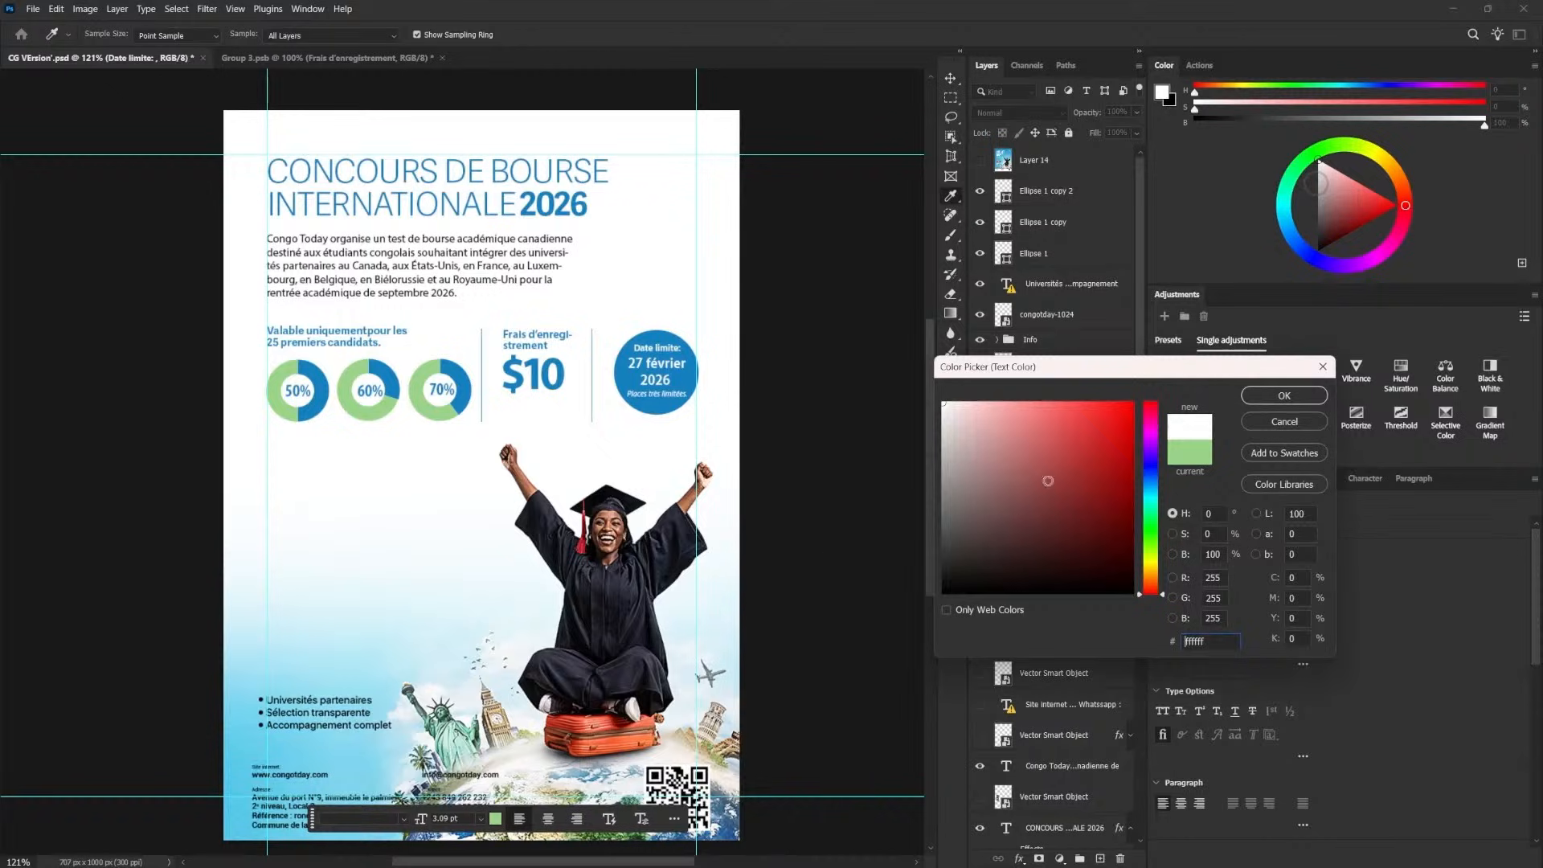
click(1285, 396)
- Colour the date "27 février 2026" with the donut charts' light green (9bd389)
right_click(661, 367)
click(694, 402)
click(1290, 586)
click(1264, 697)
click(1289, 644)
click(436, 411)
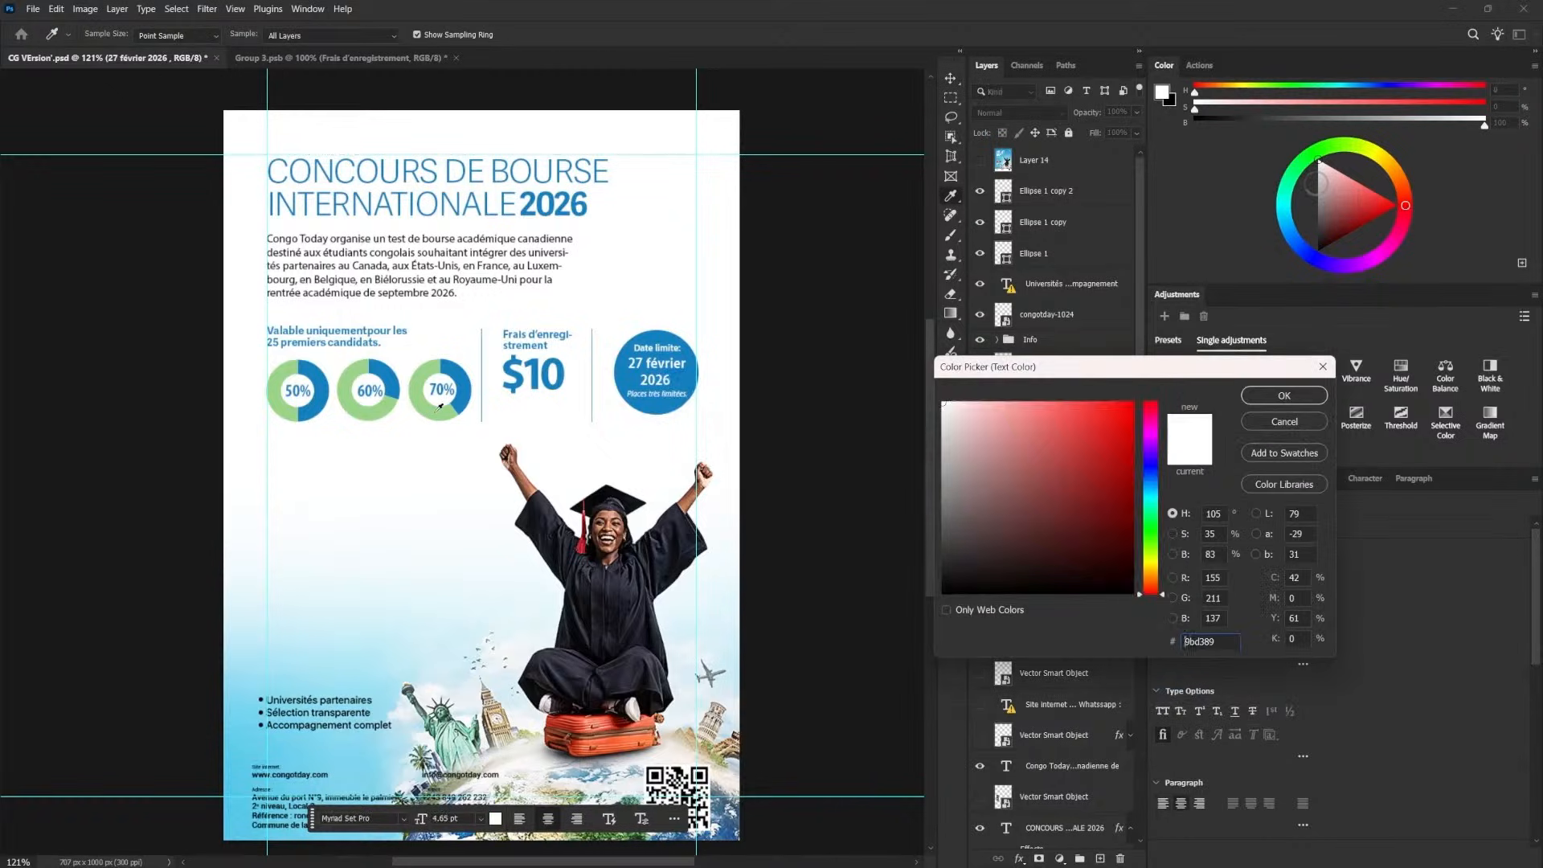
click(1285, 396)
- Left-align the date under "Date limite:" and set its leading to 5 pt and its tracking to -20
click(1306, 609)
click(1294, 710)
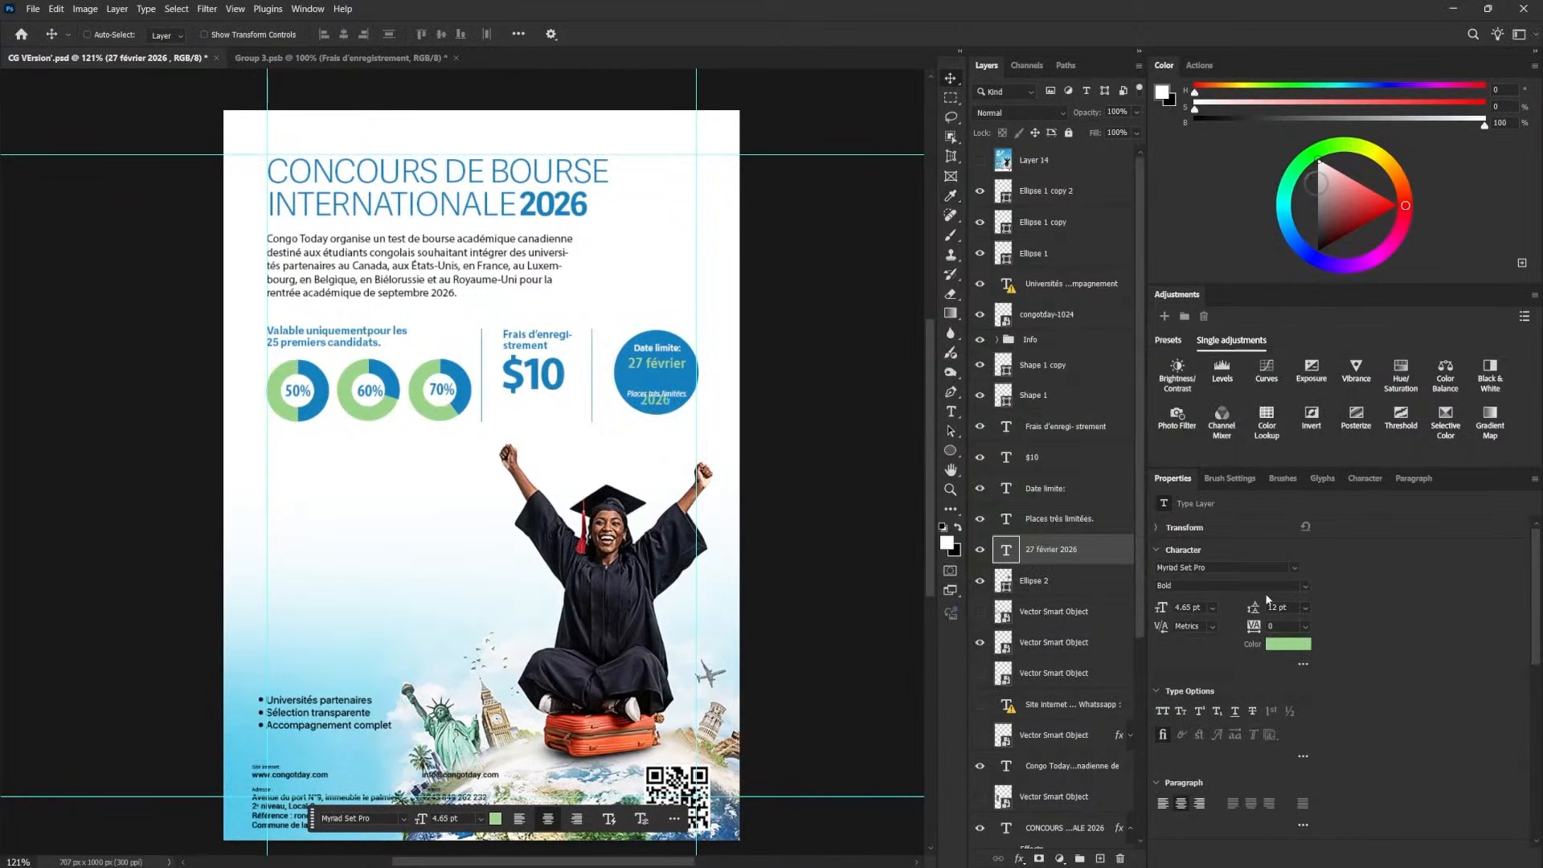
drag(708, 369, 684, 367)
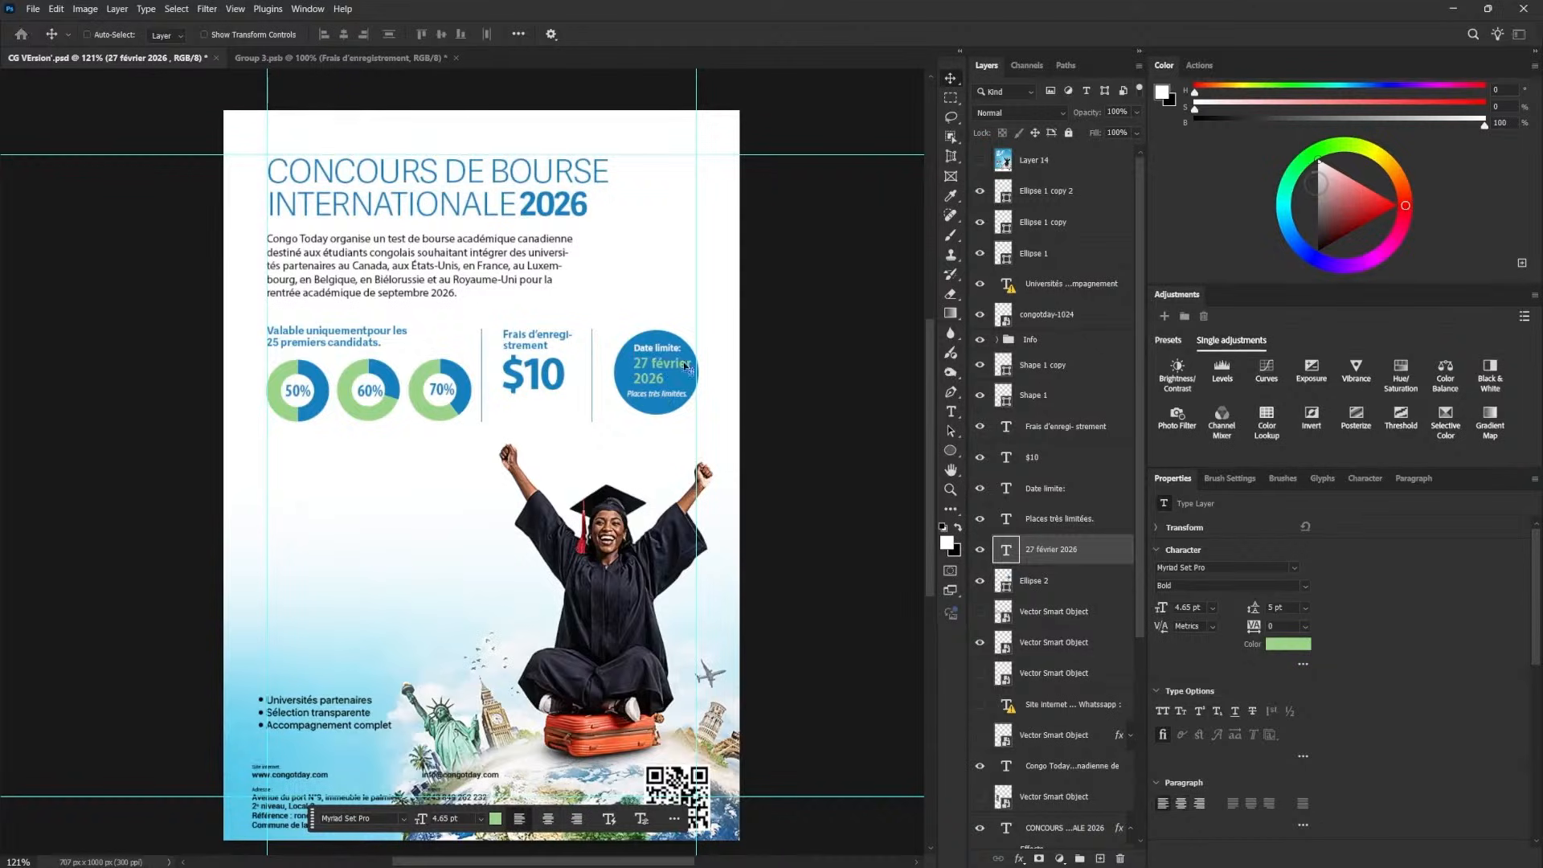
ctrl+click(674, 356)
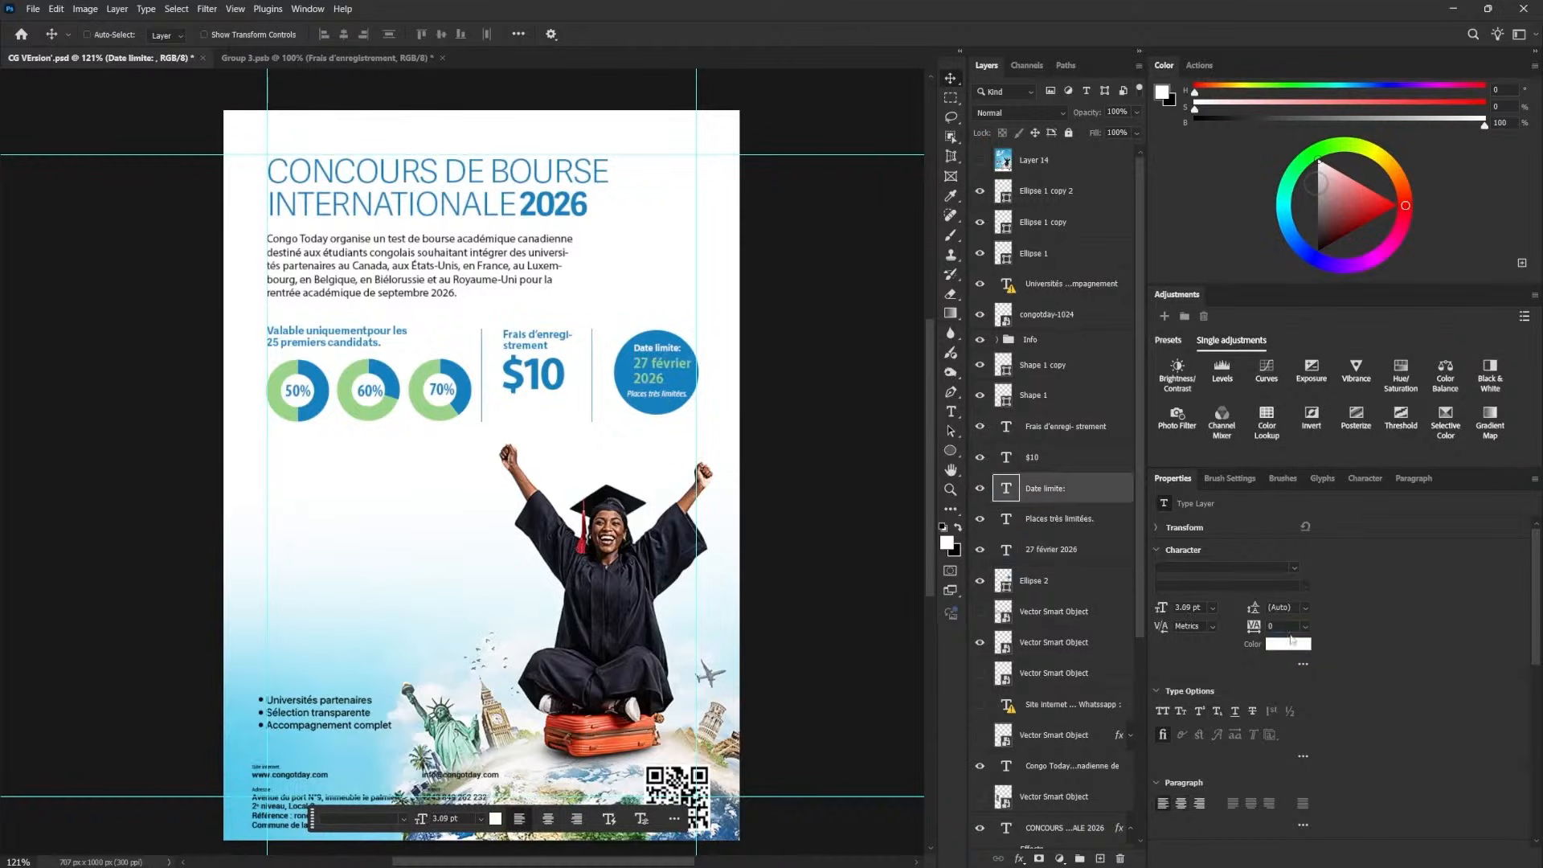
right_click(663, 371)
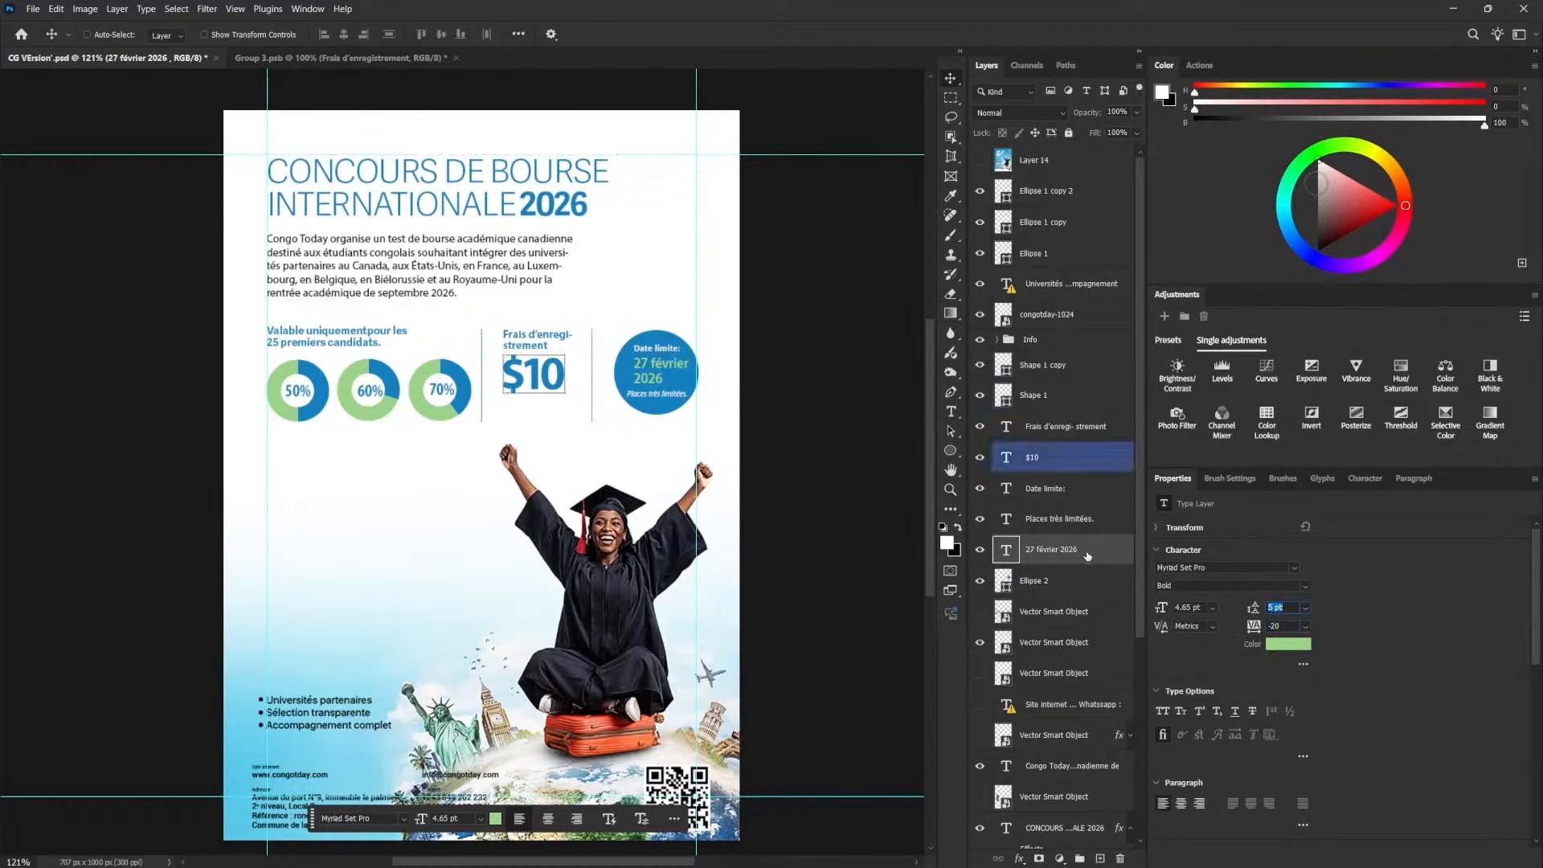
- Move "Places très limitées." beside "2026" and set it to Myriad Pro Condensed with 40 tracking
right_click(690, 397)
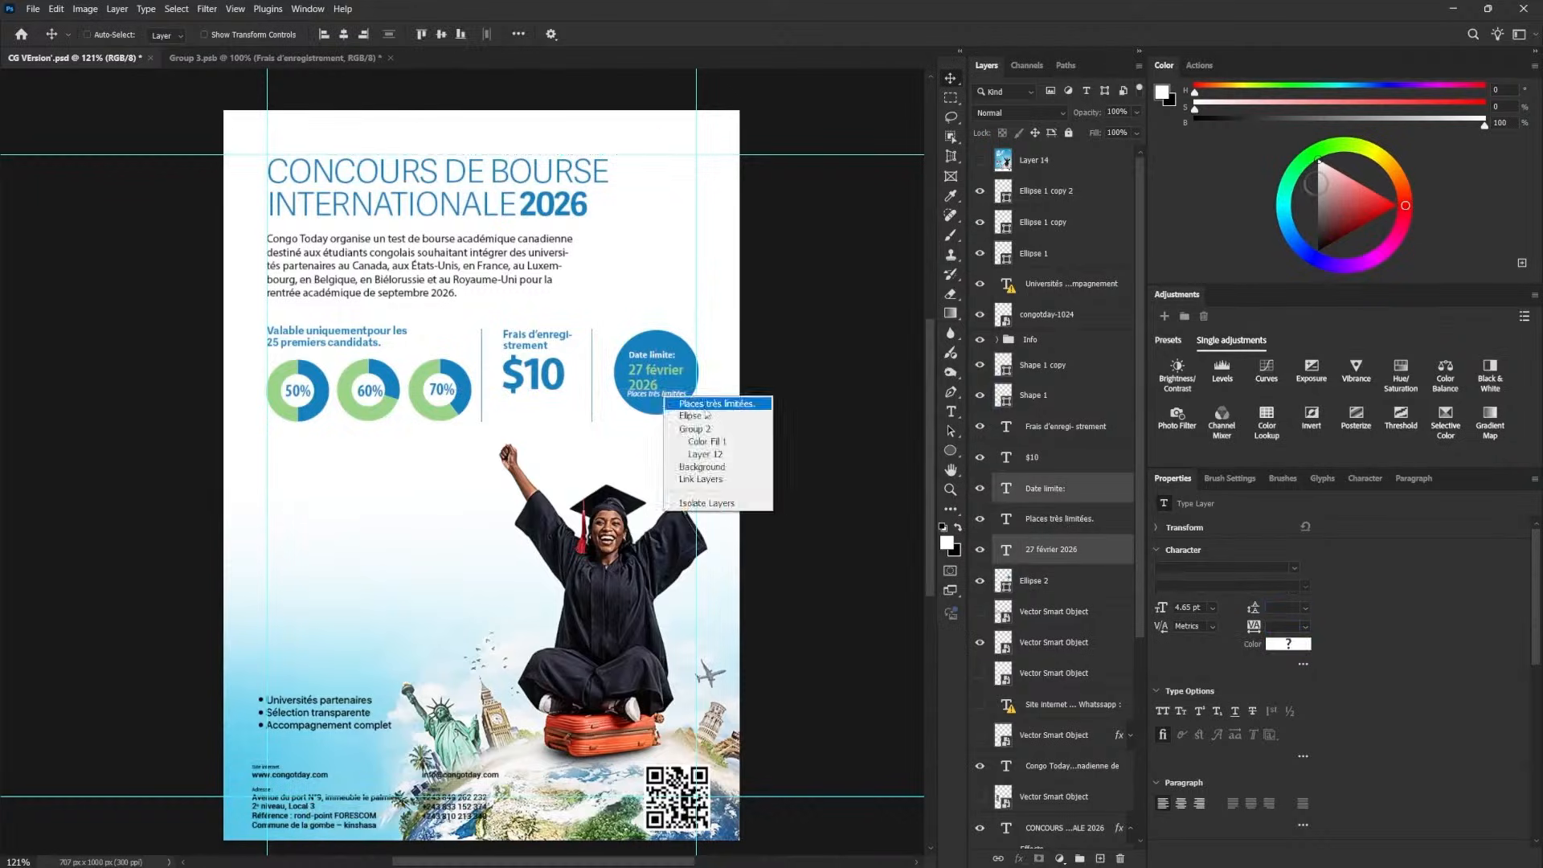
click(715, 404)
drag(660, 398, 691, 385)
click(1306, 587)
click(1294, 567)
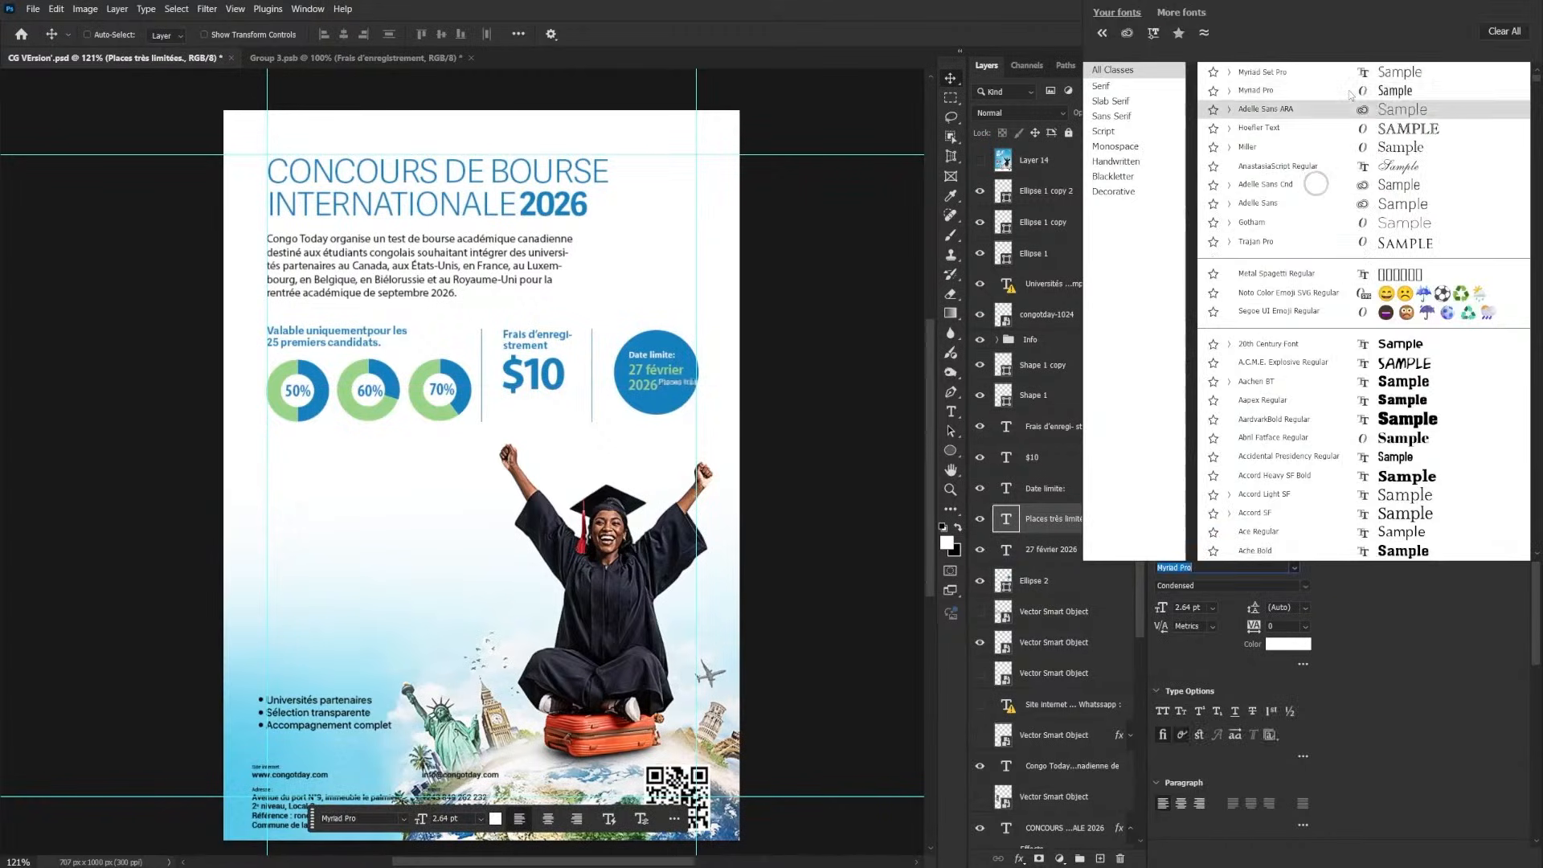
click(1291, 107)
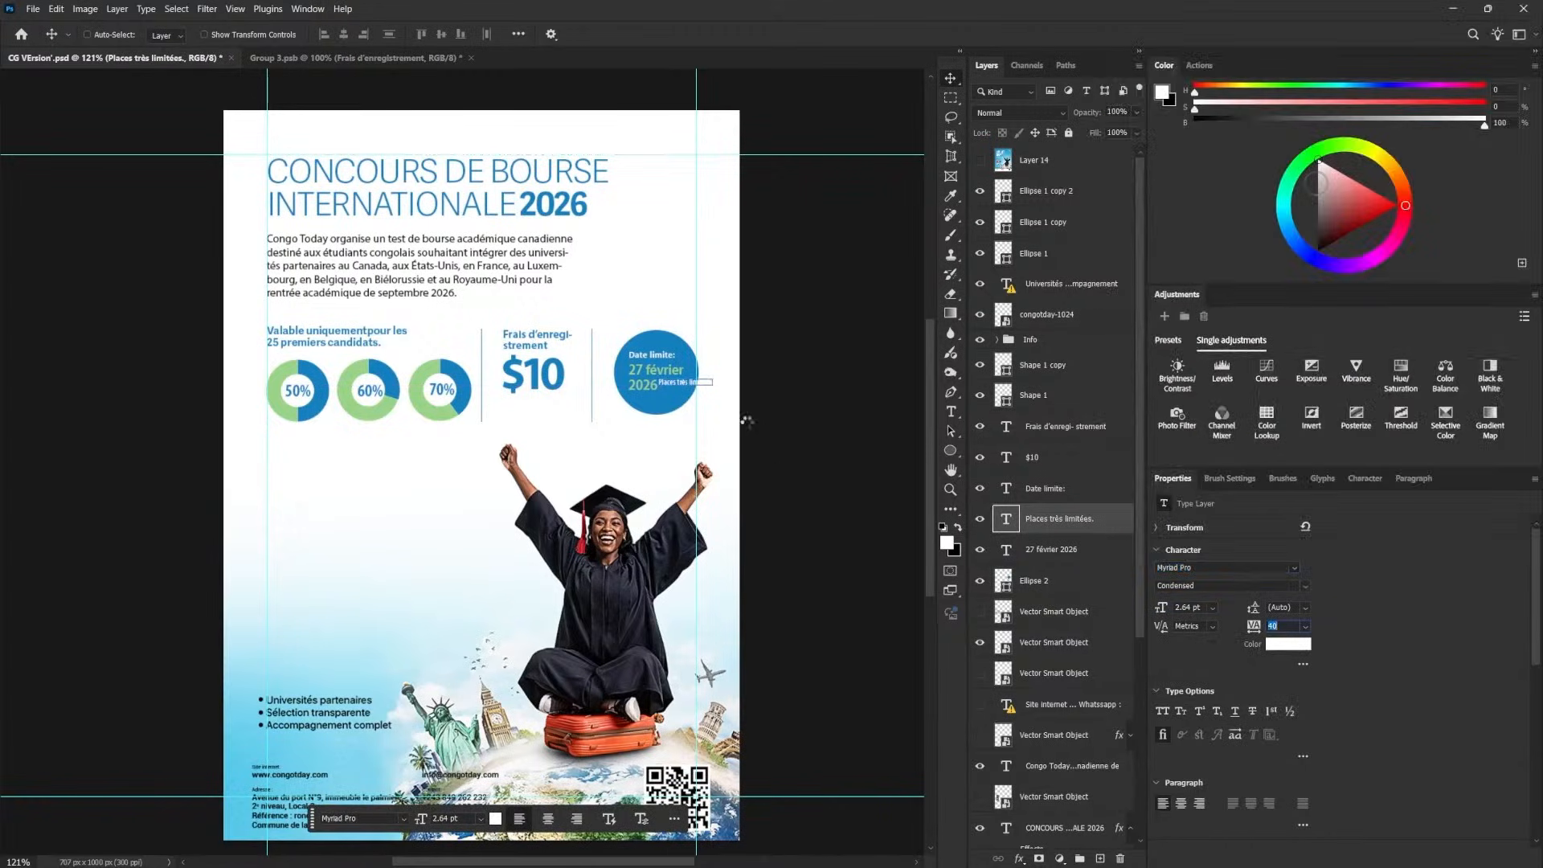
- Split "Places très limitées." onto two lines at 1.98 pt and slightly enlarge it together with the date
double_click(701, 381)
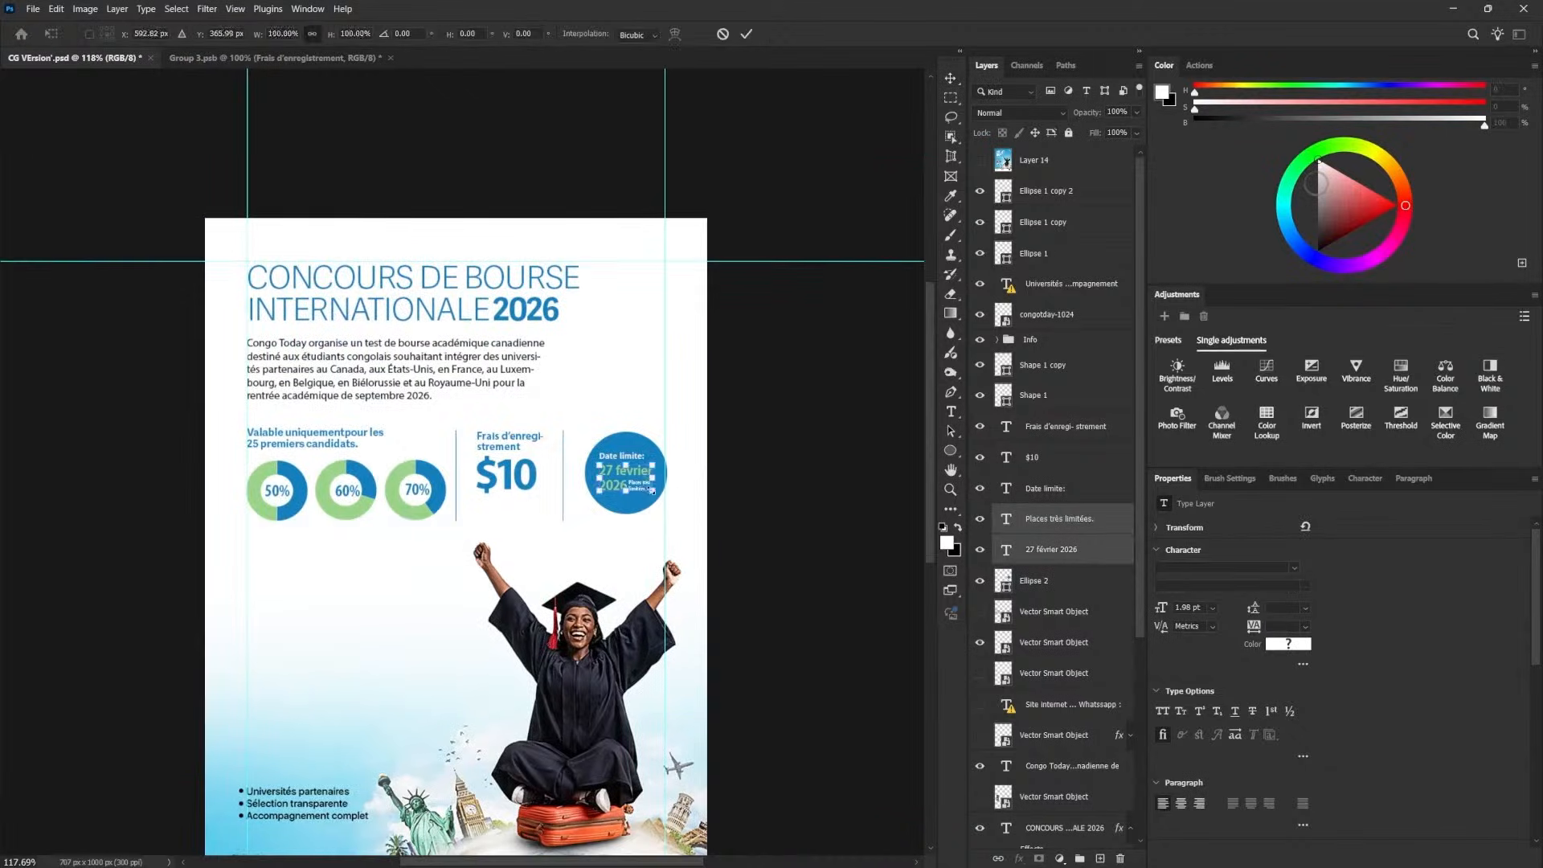
drag(652, 489, 650, 487)
key(Return)
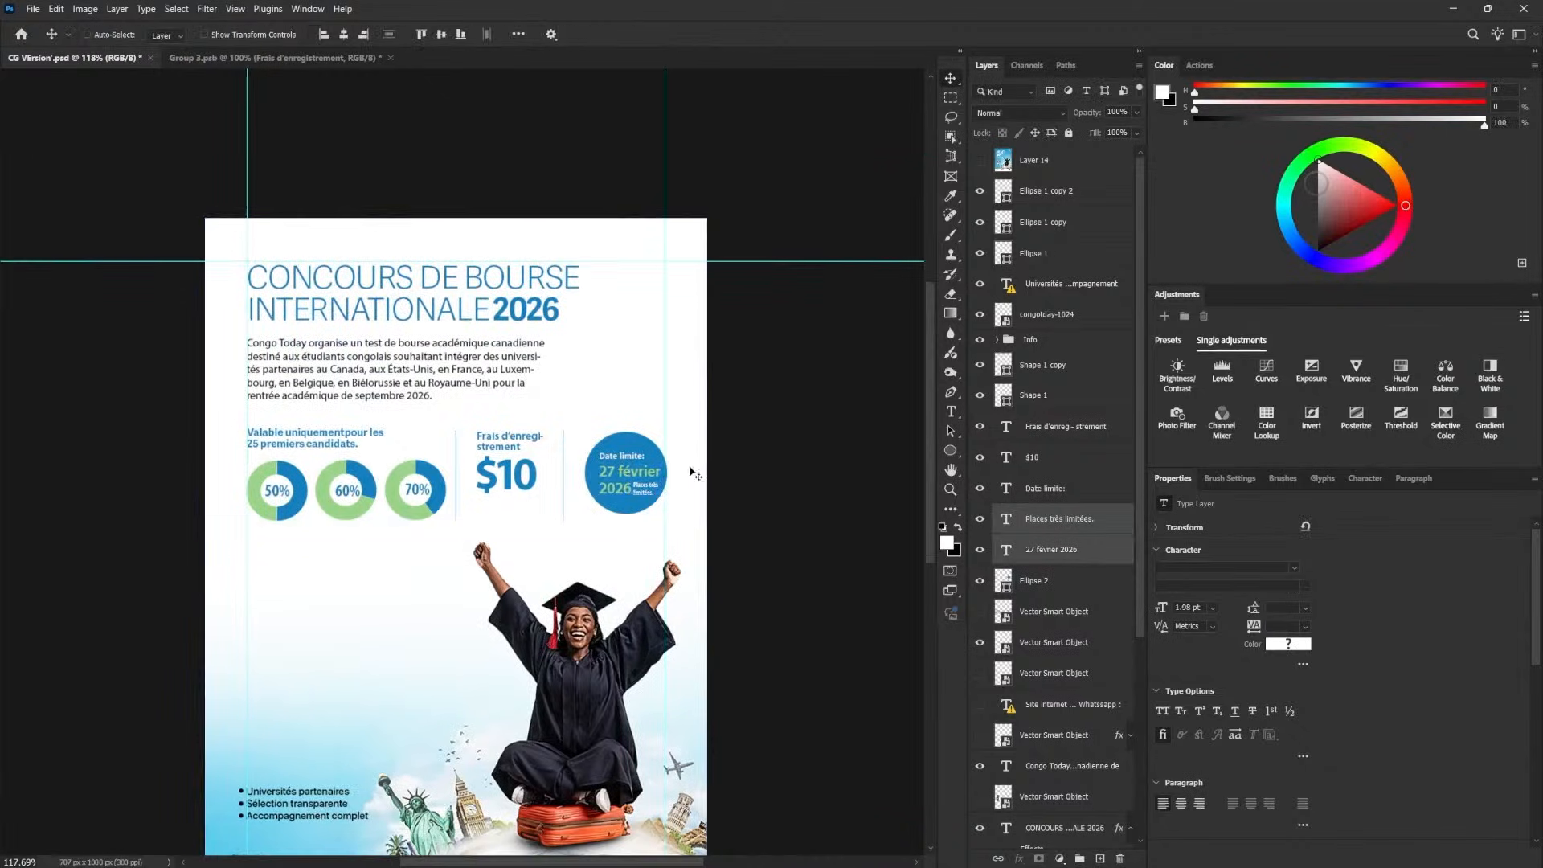
key(ctrl+t)
drag(624, 483, 660, 502)
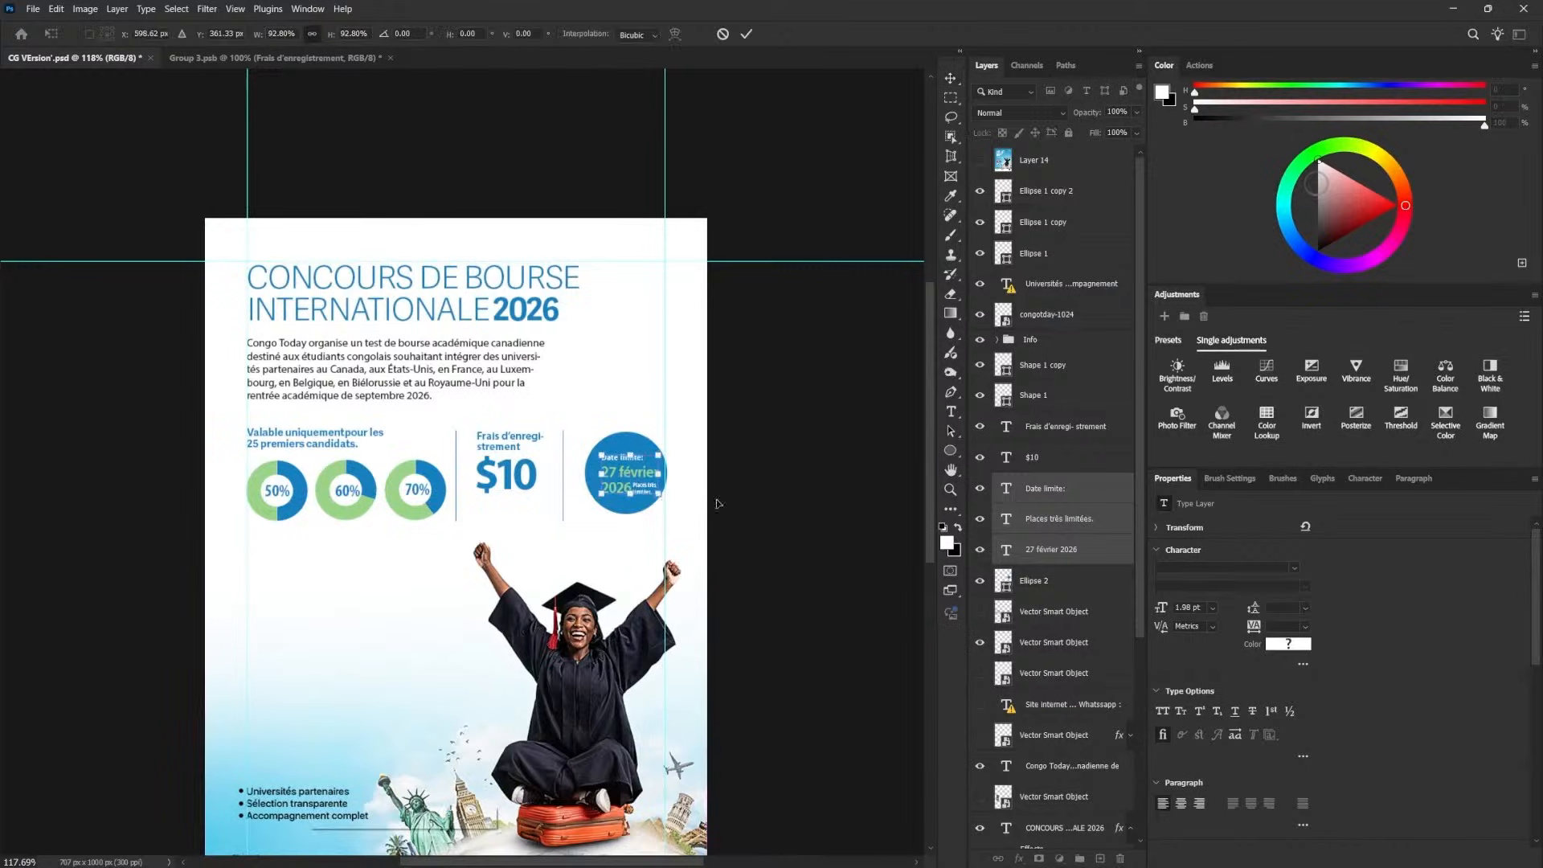
key(Escape)
- Enlarge the blue circle behind the deadline texts to about 124 px
ctrl+click(658, 452)
key(ctrl+t)
drag(668, 432, 670, 429)
key(Return)
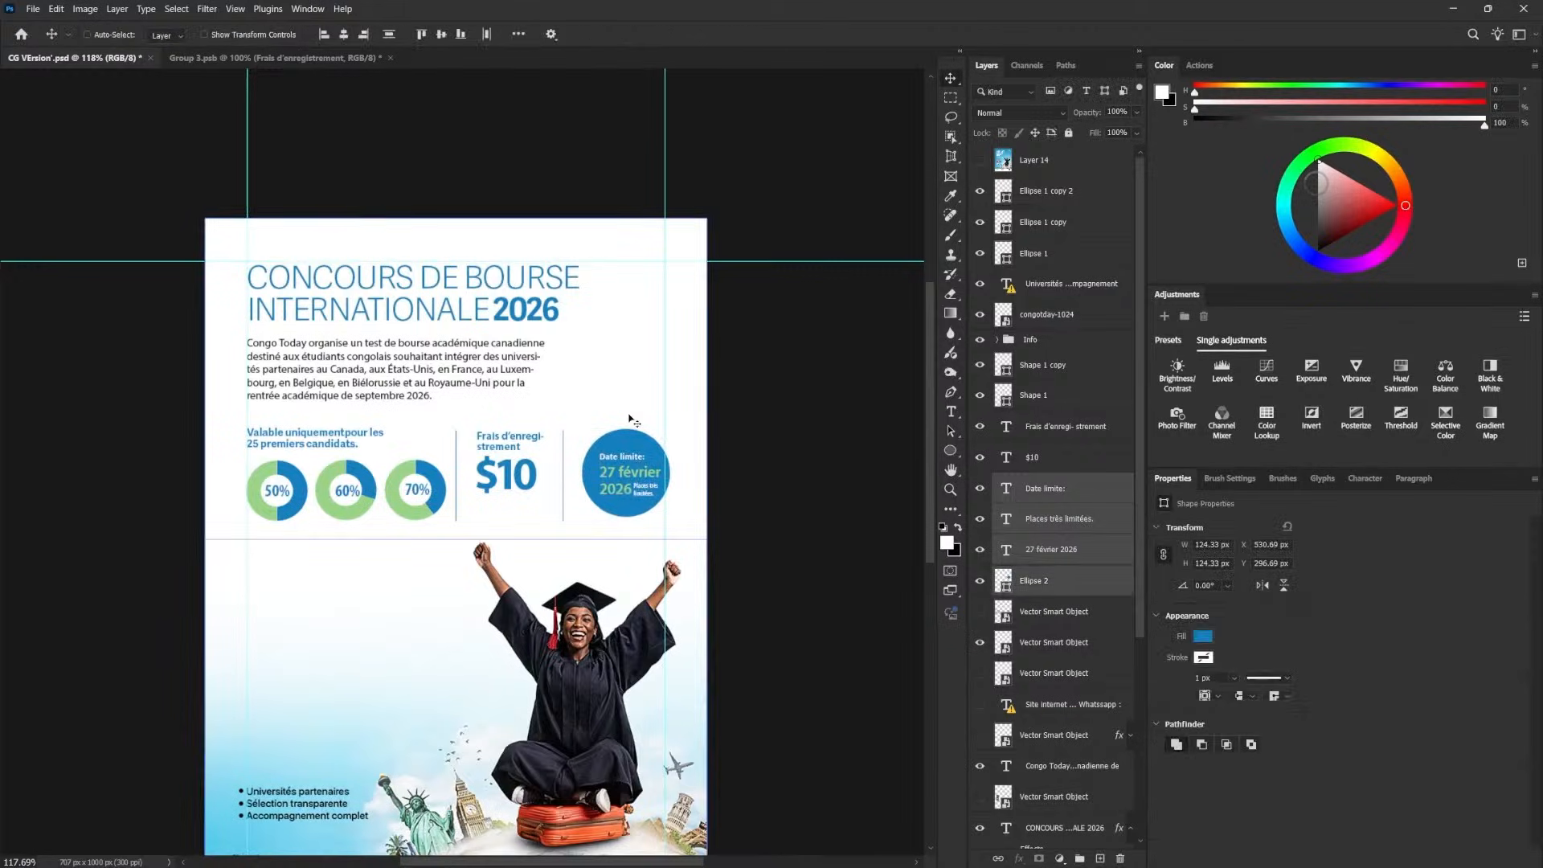
- Enlarge the $10 text to about 20.85 pt so it fills the space between the two divider lines
key(alt+bracketright)
key(ctrl+t)
mouse_move(537, 492)
mouse_down()
mouse_move(552, 514)
mouse_move(524, 497)
mouse_up()
key(Return)
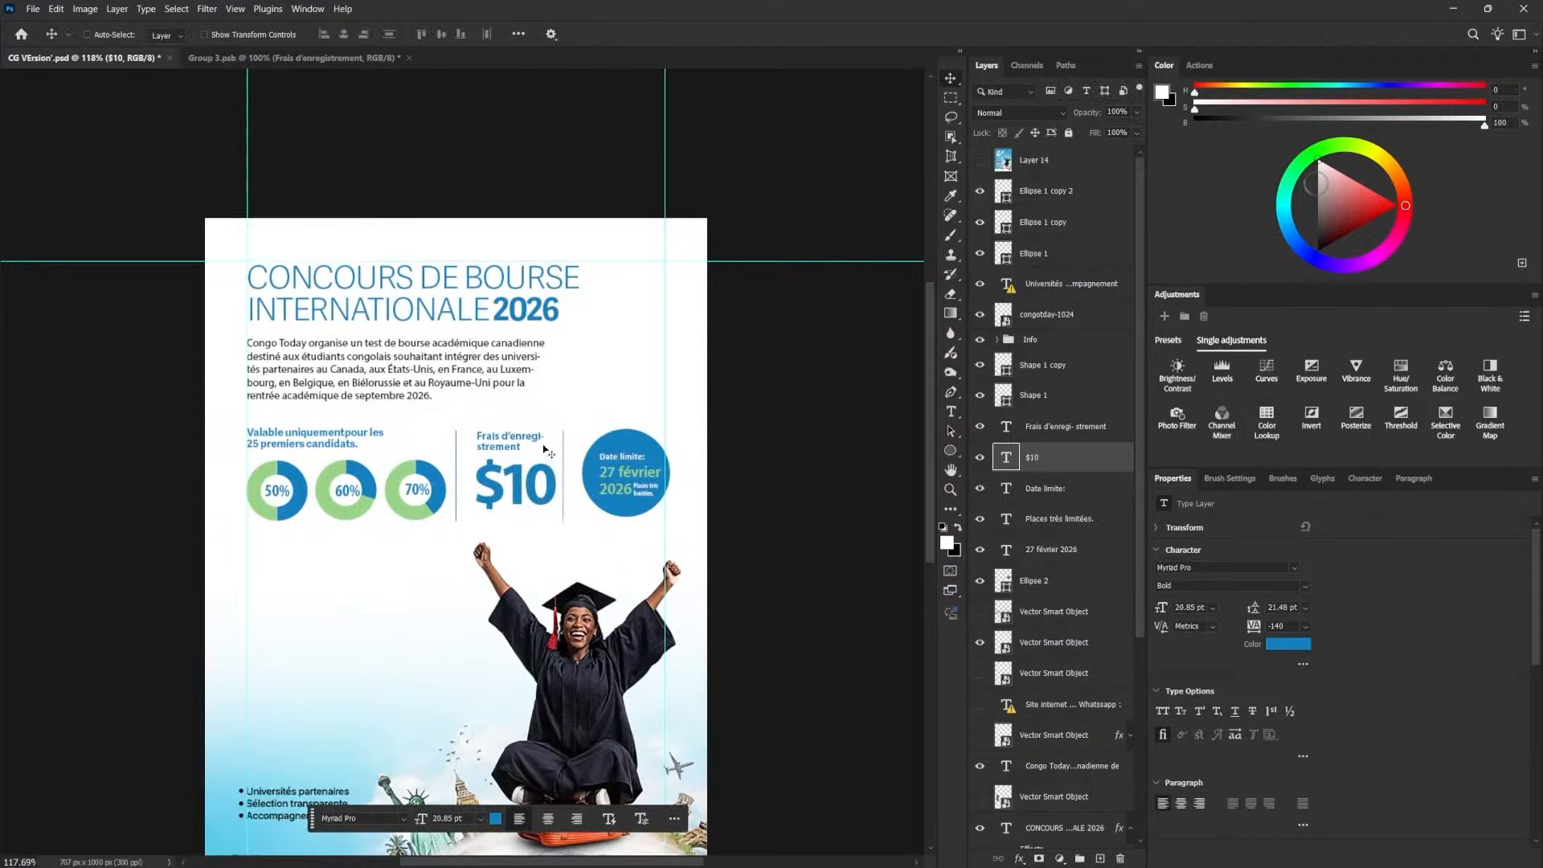
- Left-align the "Frais d'enregistrement" label with the $10 text and nudge both closer to the first divider line
key(alt+shift+bracketright)
click(323, 36)
key(Left)
key(Left)
key(Left)
key(Left)
key(Left)
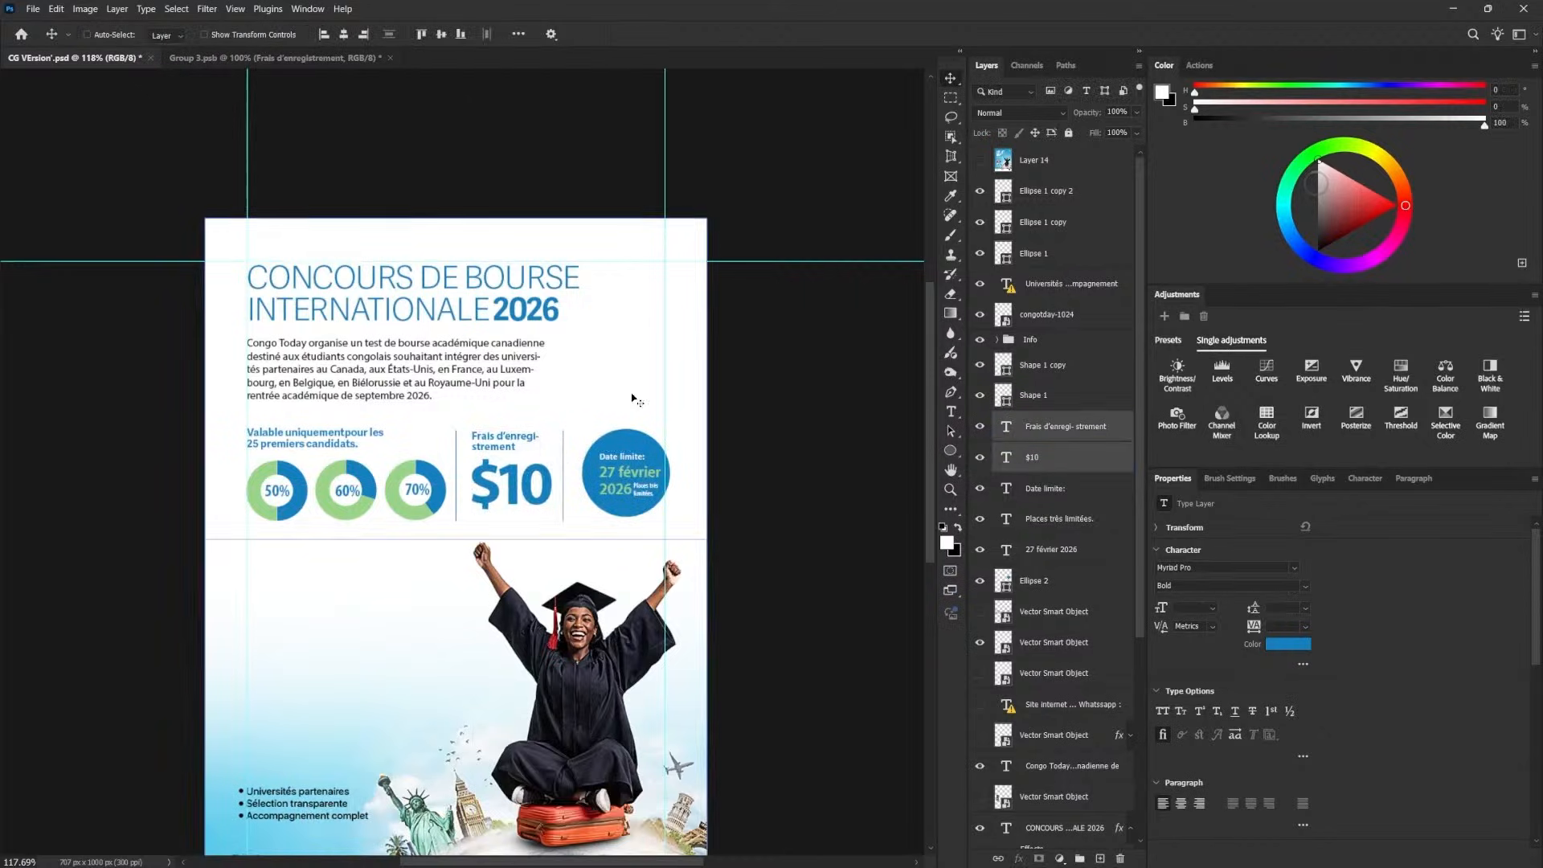
- Convert the $10 text to a shape with no fill and a thin blue outline
right_click(526, 496)
click(542, 514)
right_click(1077, 469)
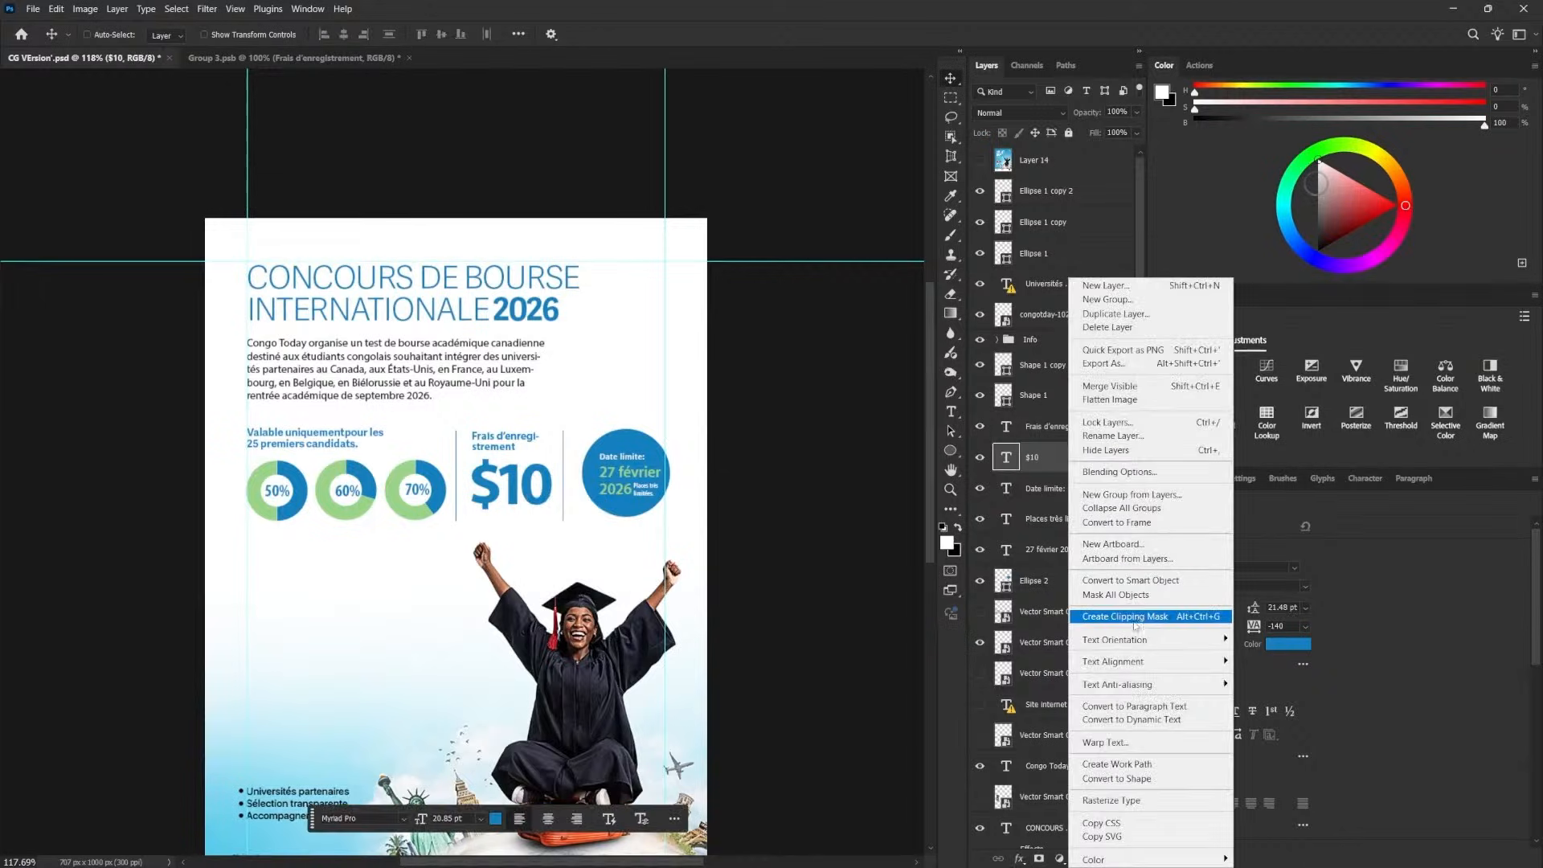
click(1140, 780)
key(u)
click(168, 33)
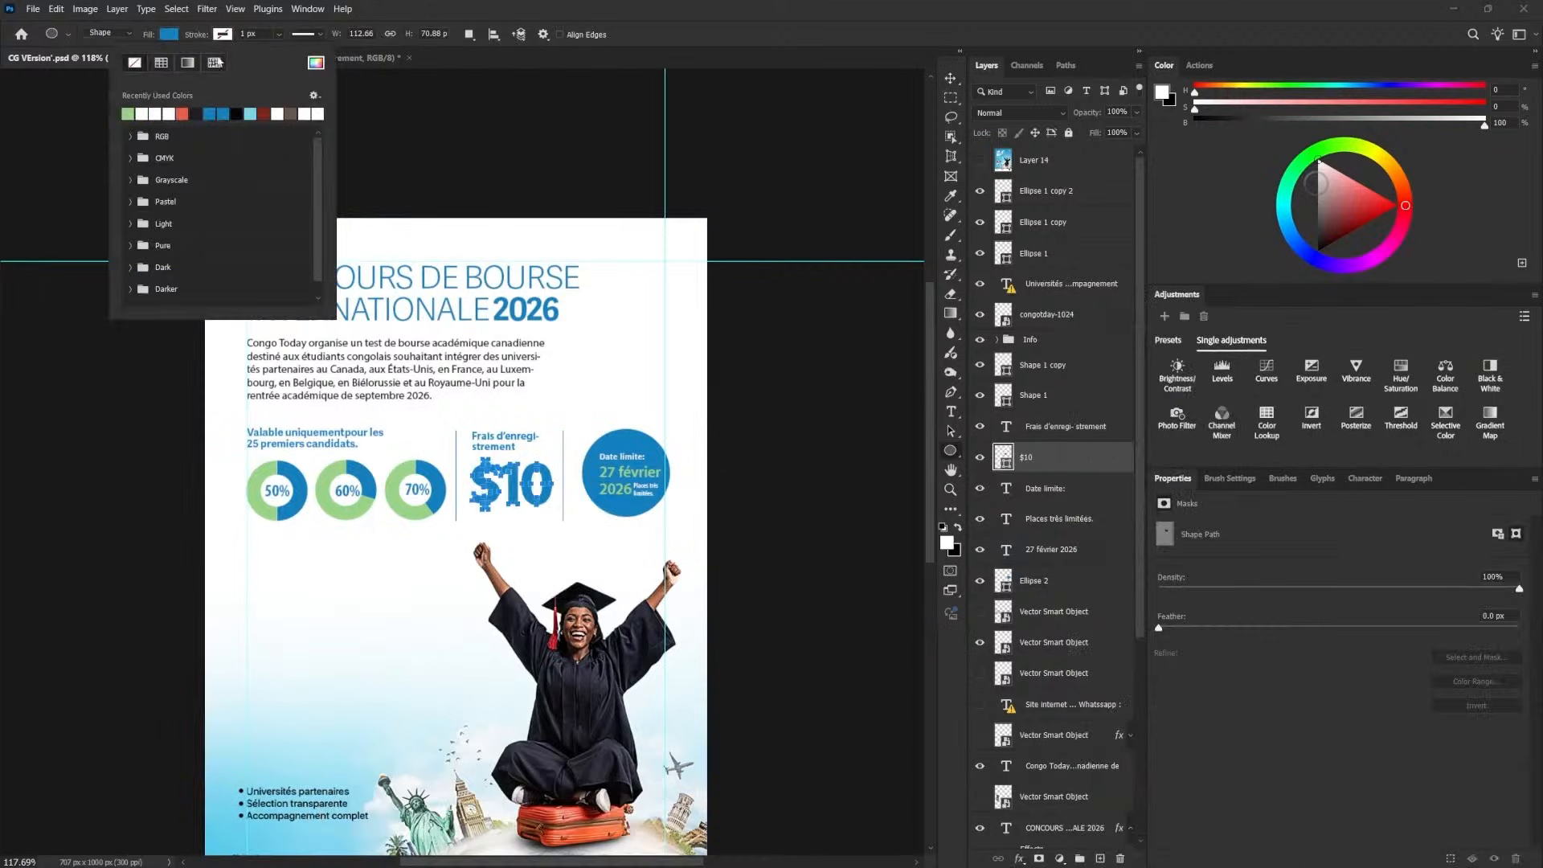
click(279, 34)
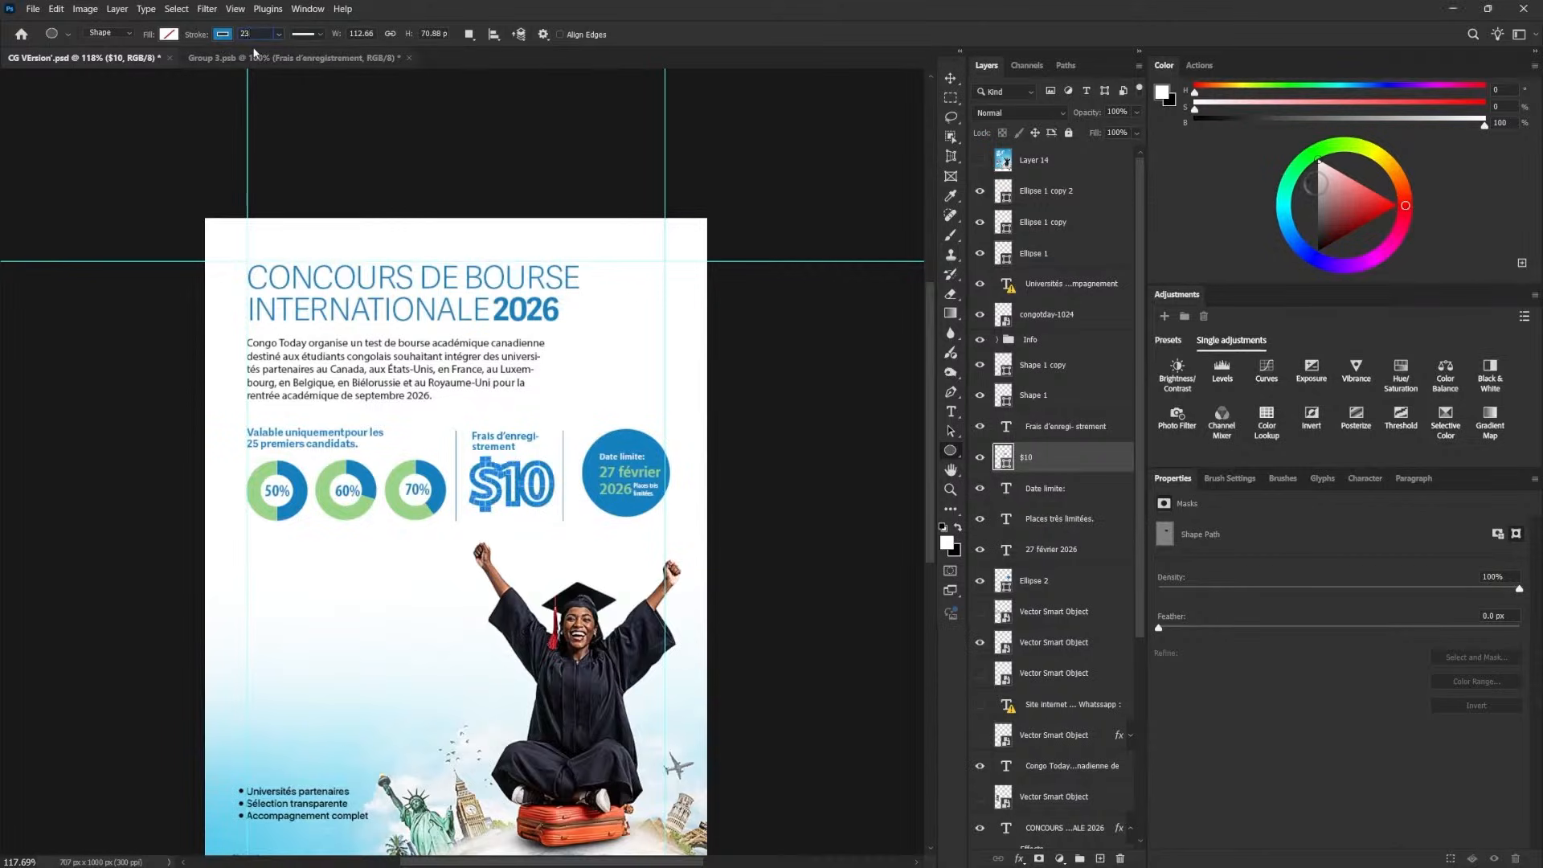
click(306, 34)
click(272, 193)
key(v)
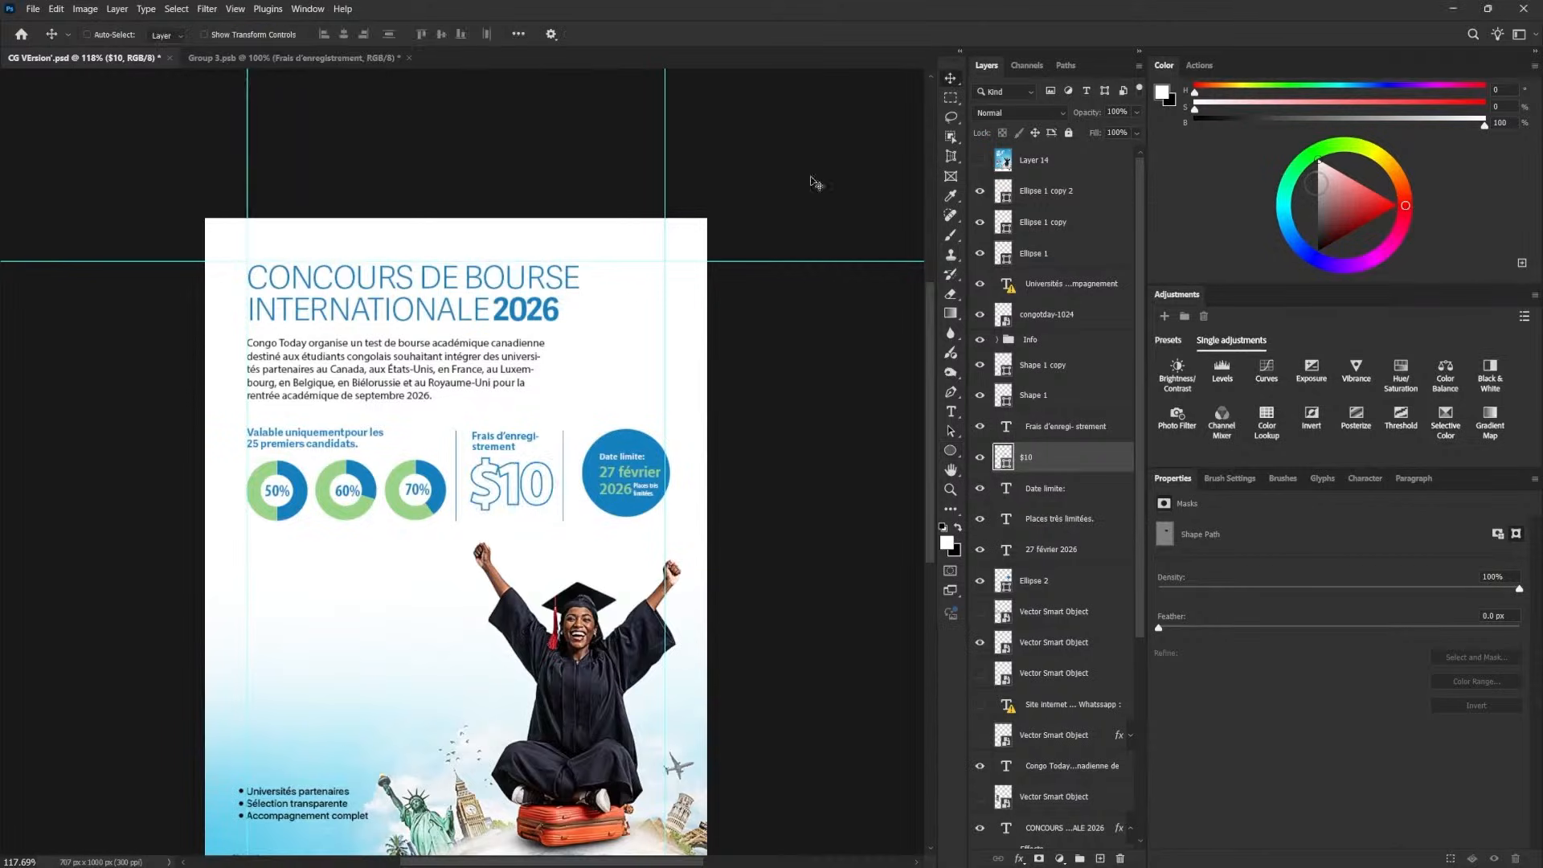
- Group the fee label and $10 outline as "Money", and the deadline circle with its texts as "Date"
ctrl+click(515, 447)
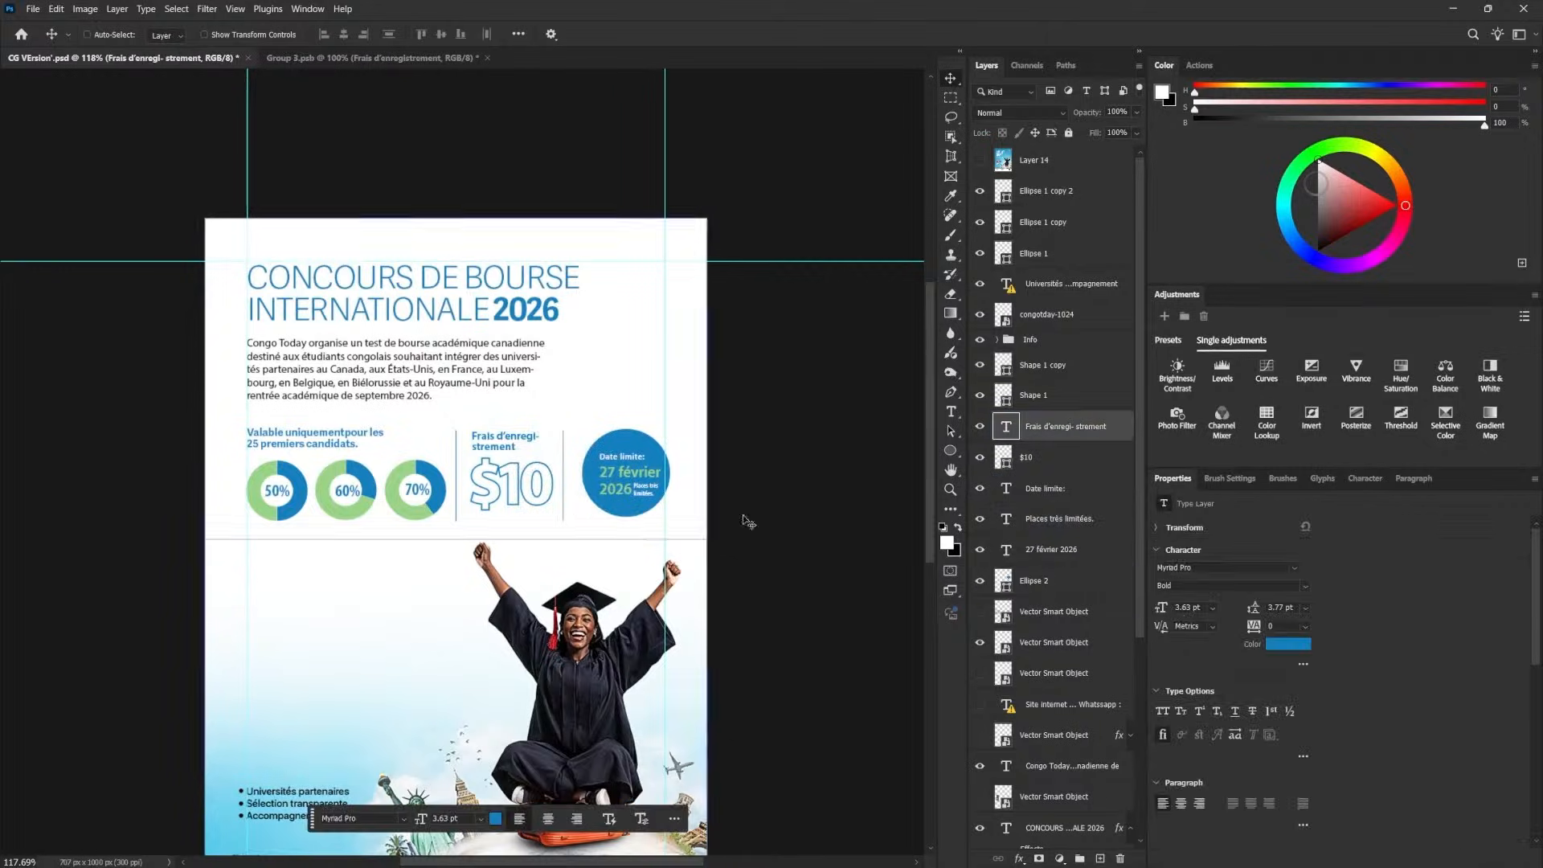
click(1026, 367)
click(1045, 426)
shift+click(1037, 458)
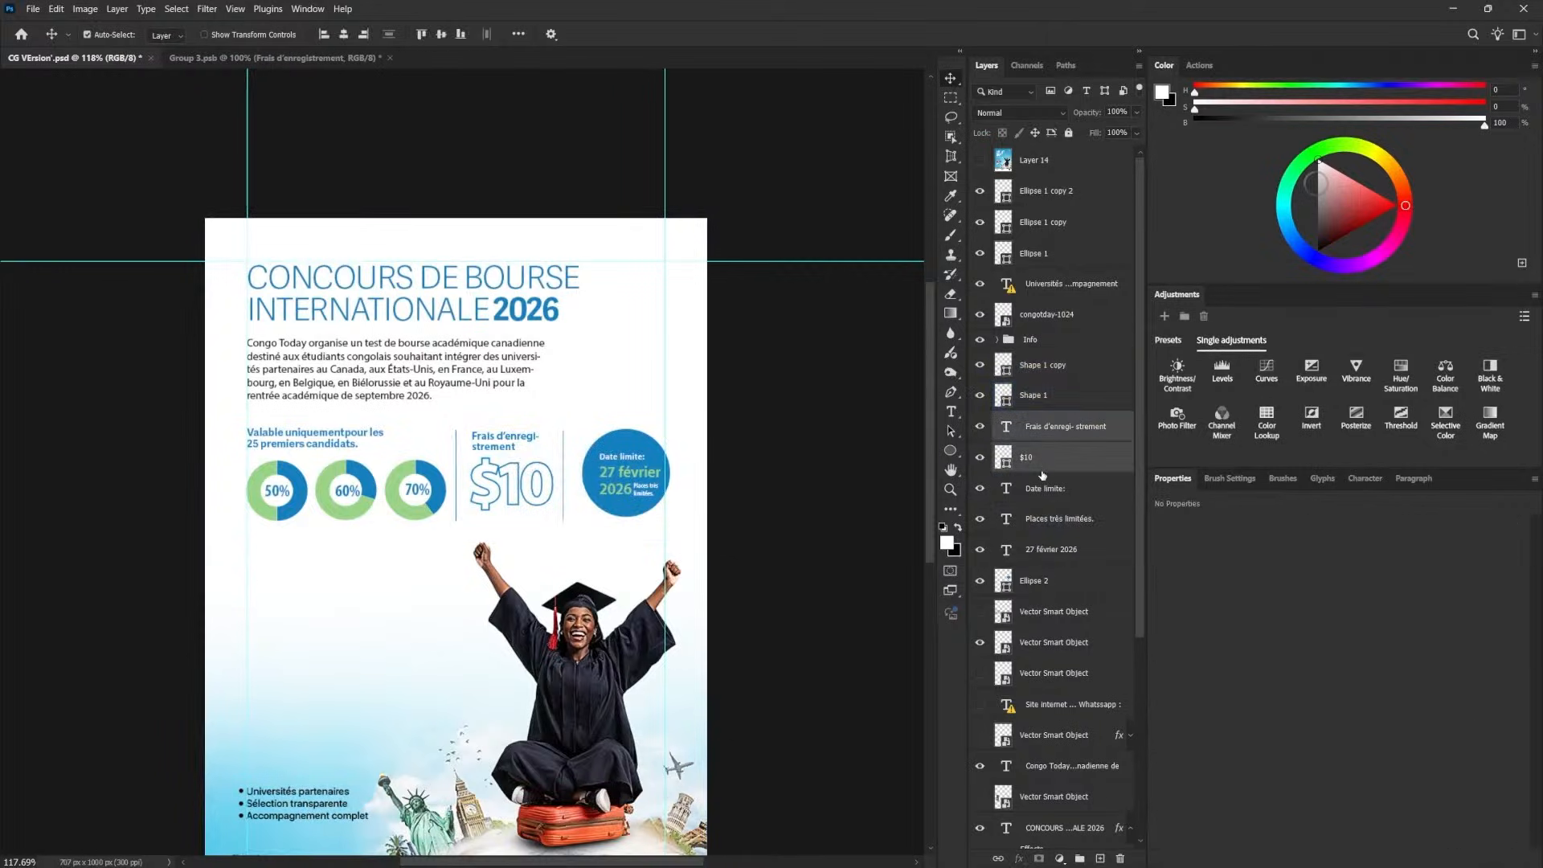
key(ctrl+g)
double_click(1037, 419)
shift+click(1063, 545)
key(ctrl+g)
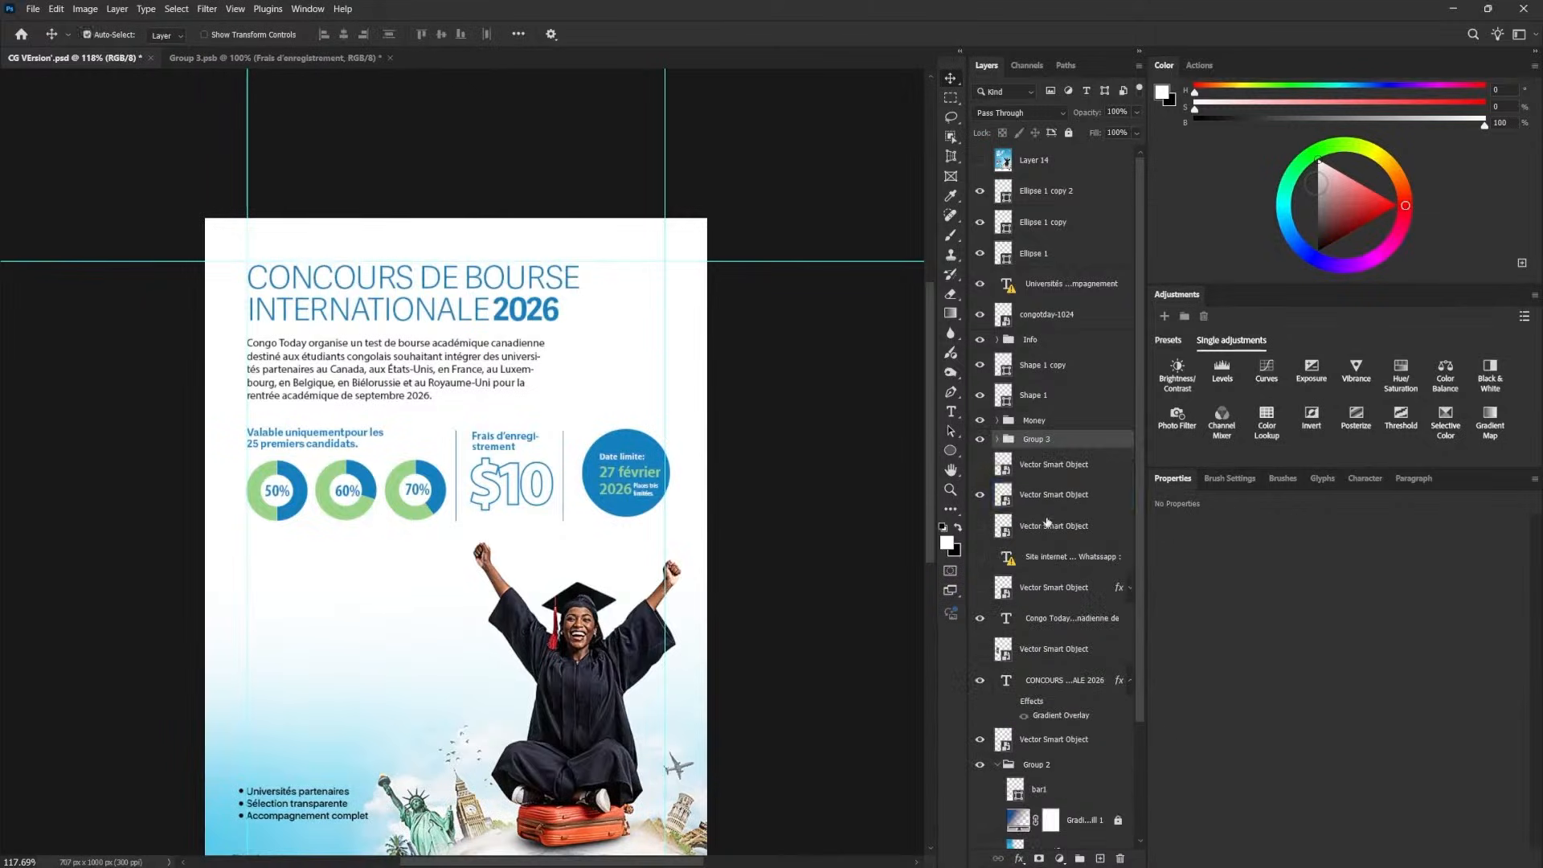
- Scale down the whole row of charts, dividers, fee and date together, keeping it on the left margin guide
shift+click(1050, 396)
shift+click(1055, 341)
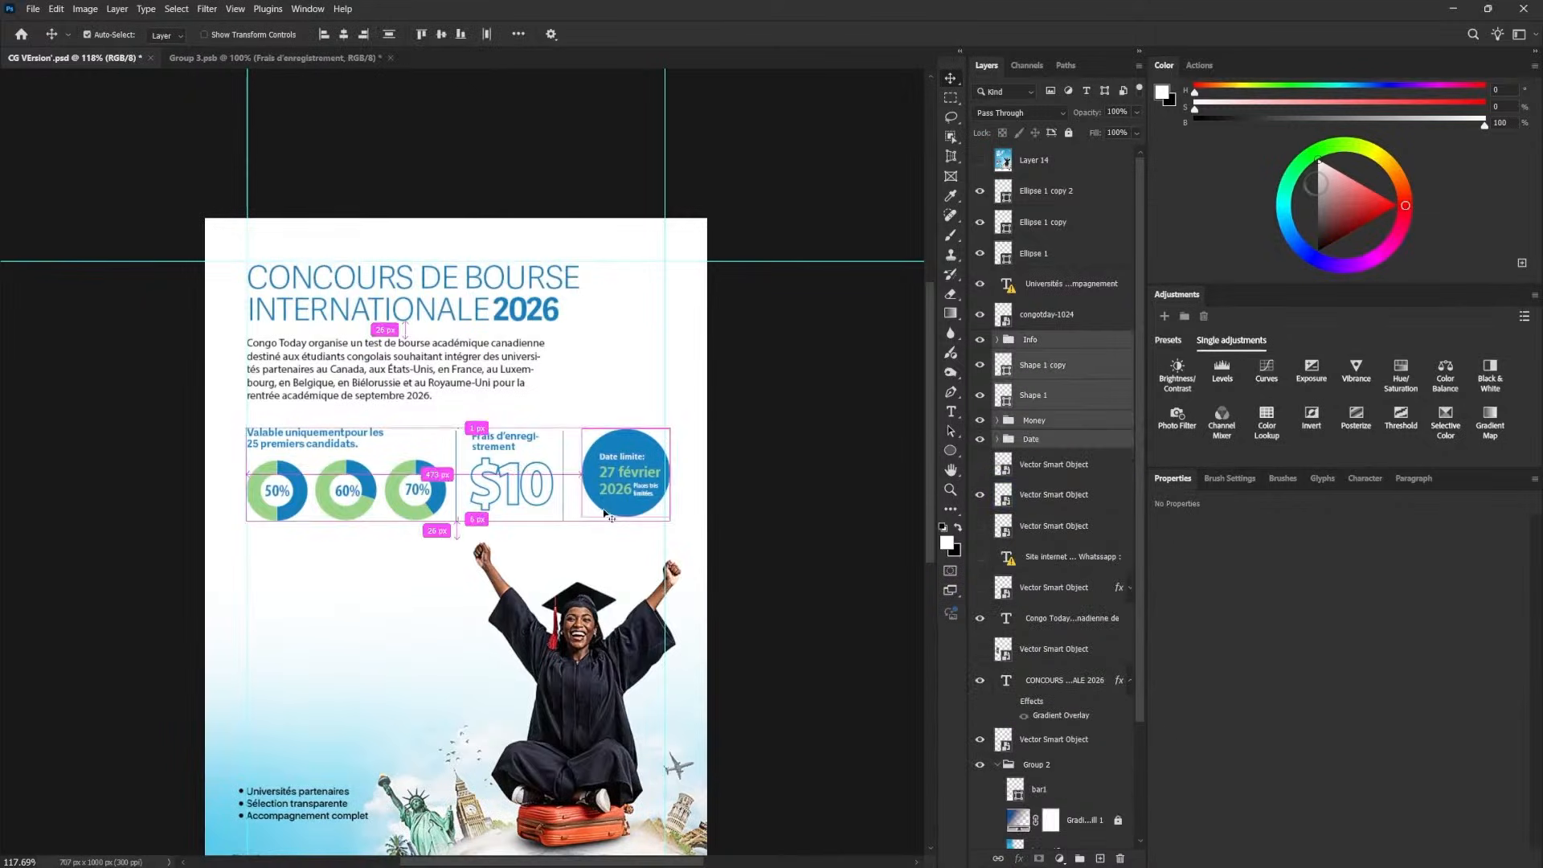
key(ctrl+t)
drag(670, 521, 632, 514)
key(Return)
drag(375, 465, 423, 484)
scroll(423, 483, down, 1)
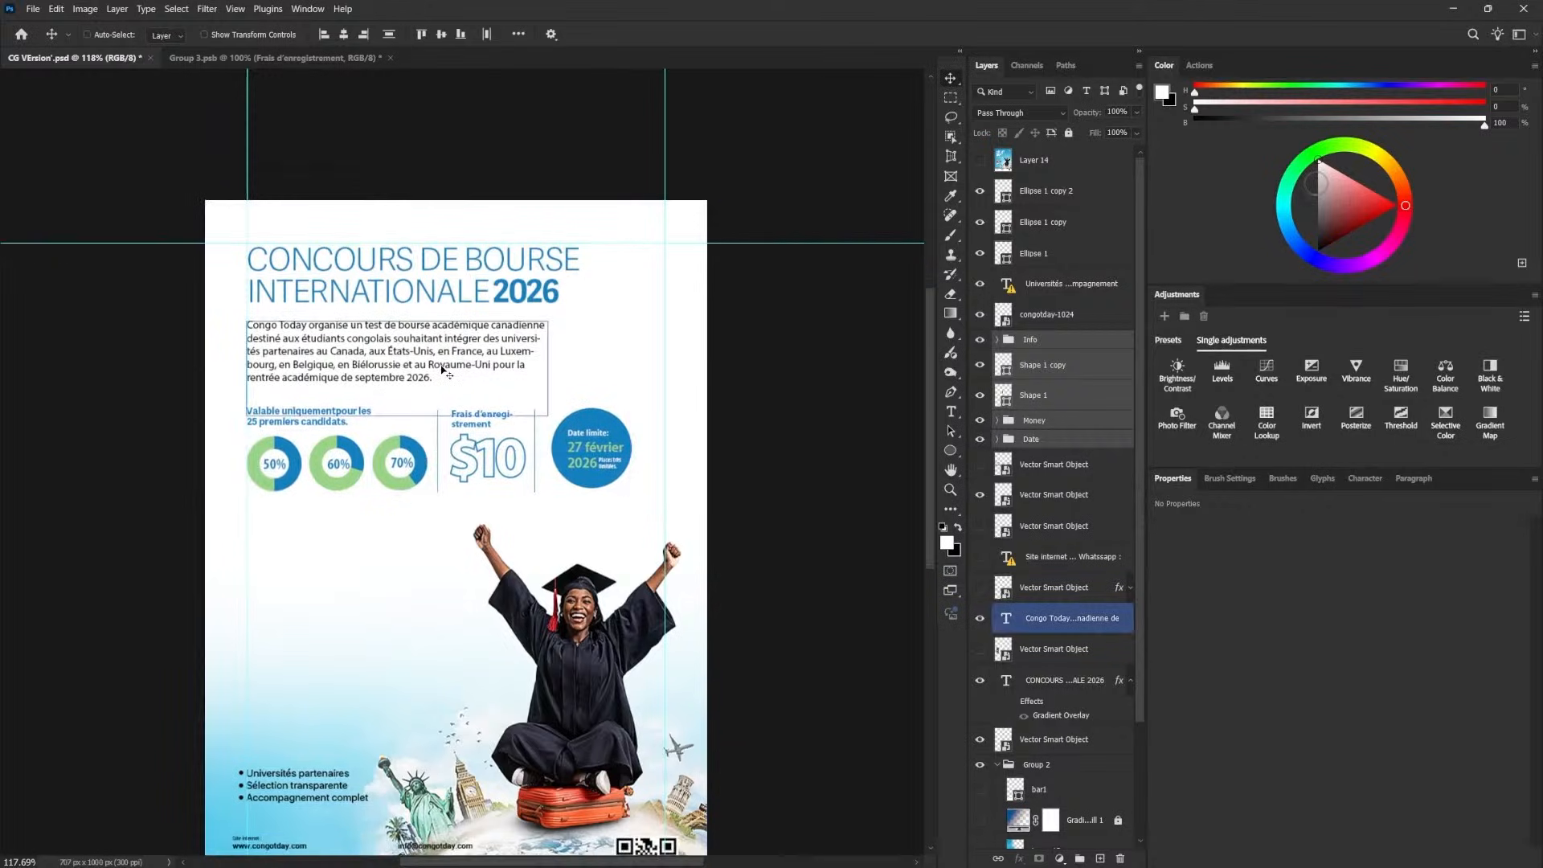
- Widen the introductory paragraph's text box to about 536 px
double_click(540, 364)
drag(550, 371, 628, 374)
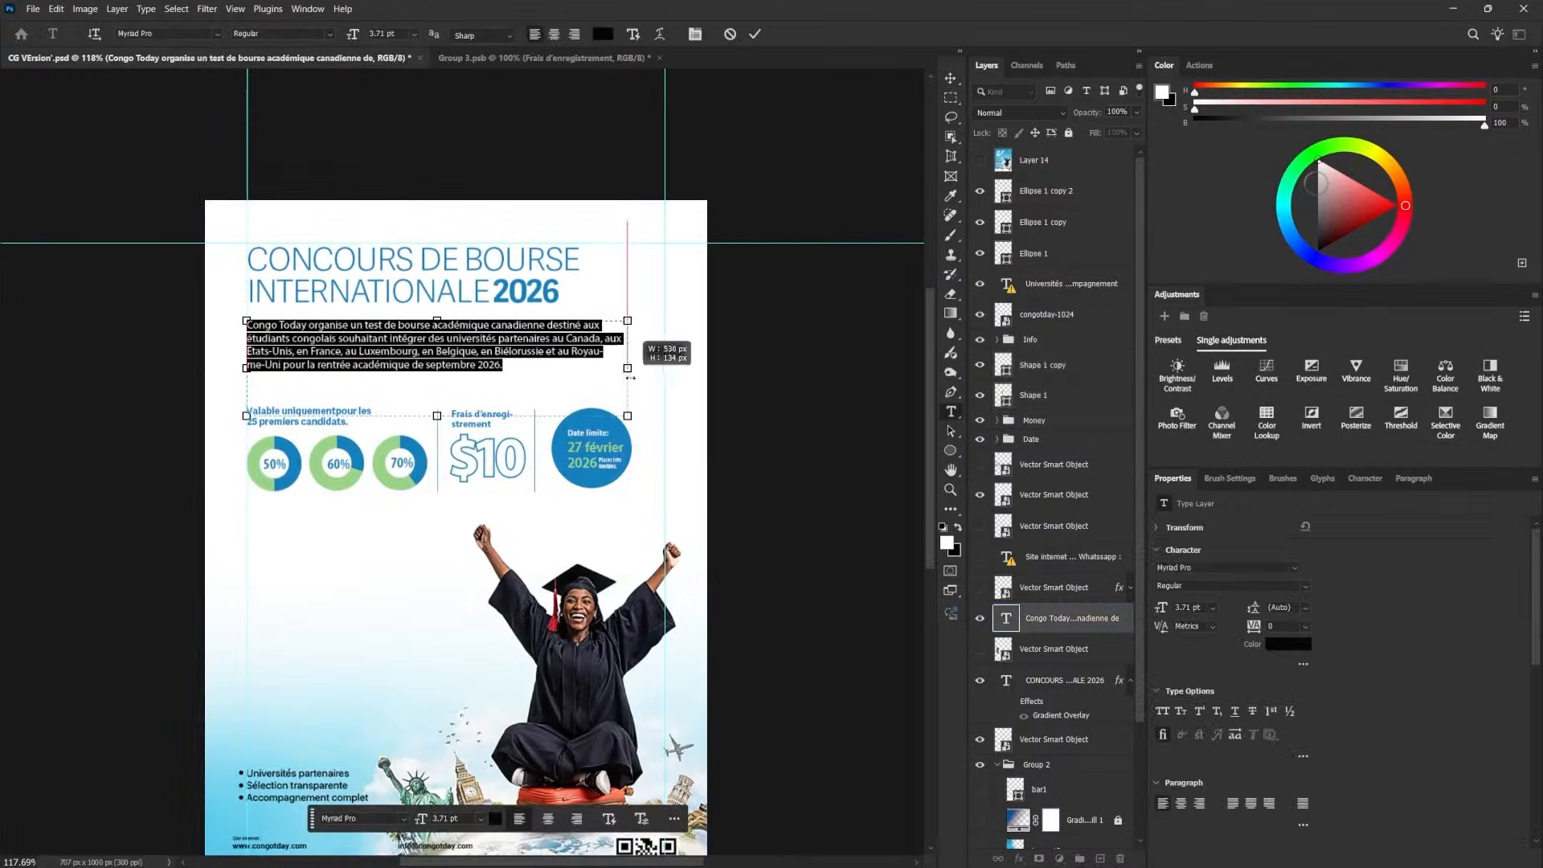
click(950, 78)
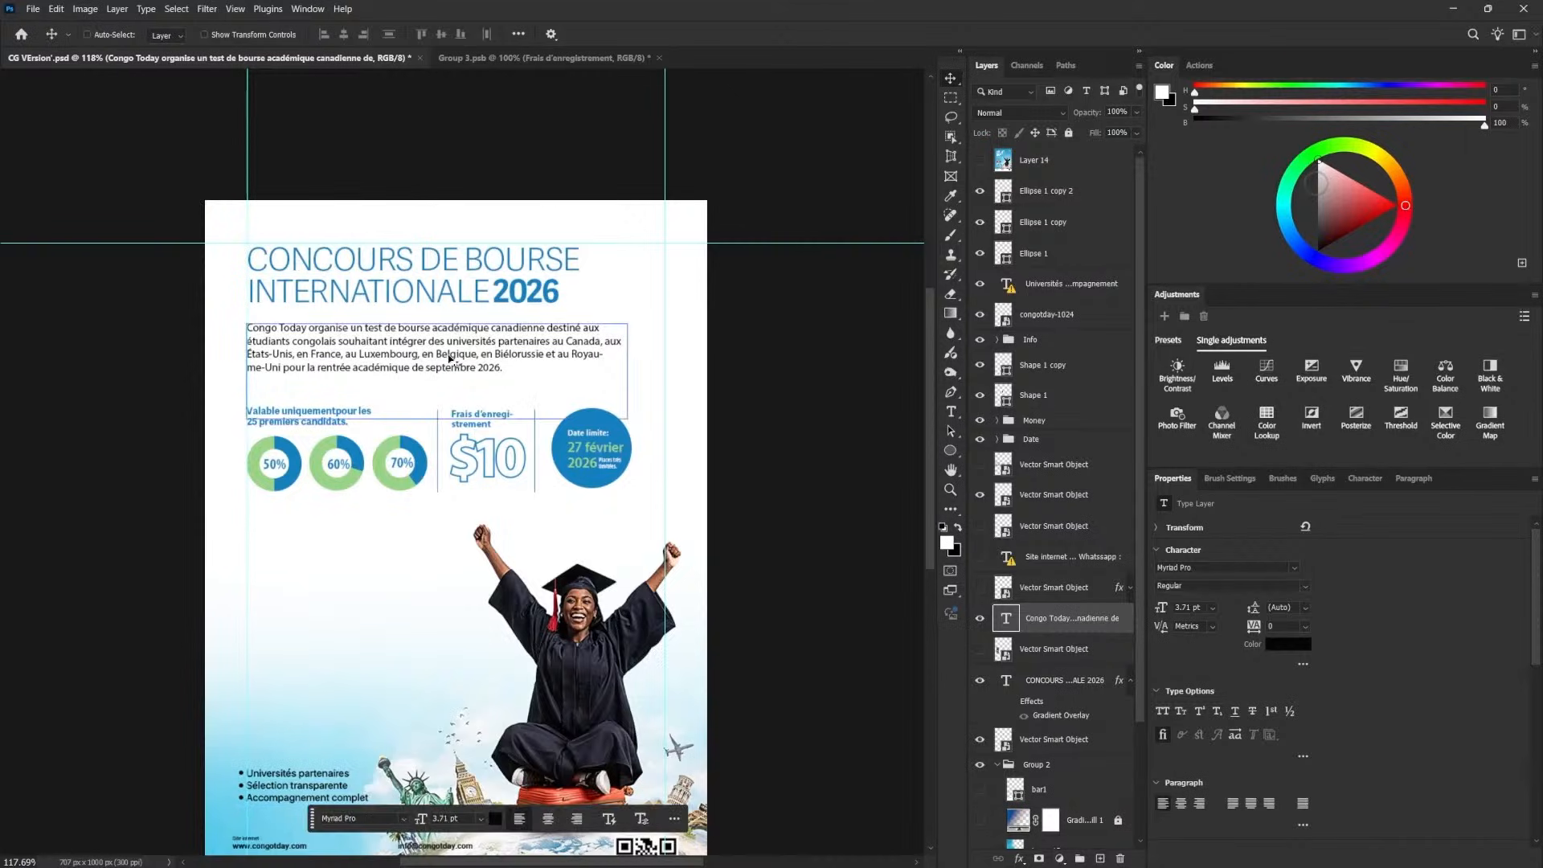
ctrl+click(1081, 681)
drag(455, 310, 461, 305)
key(ctrl+z)
- Nudge the introductory paragraph up and set its text to Myriad Pro Light, leaving "septembre 2026." in bold
right_click(414, 352)
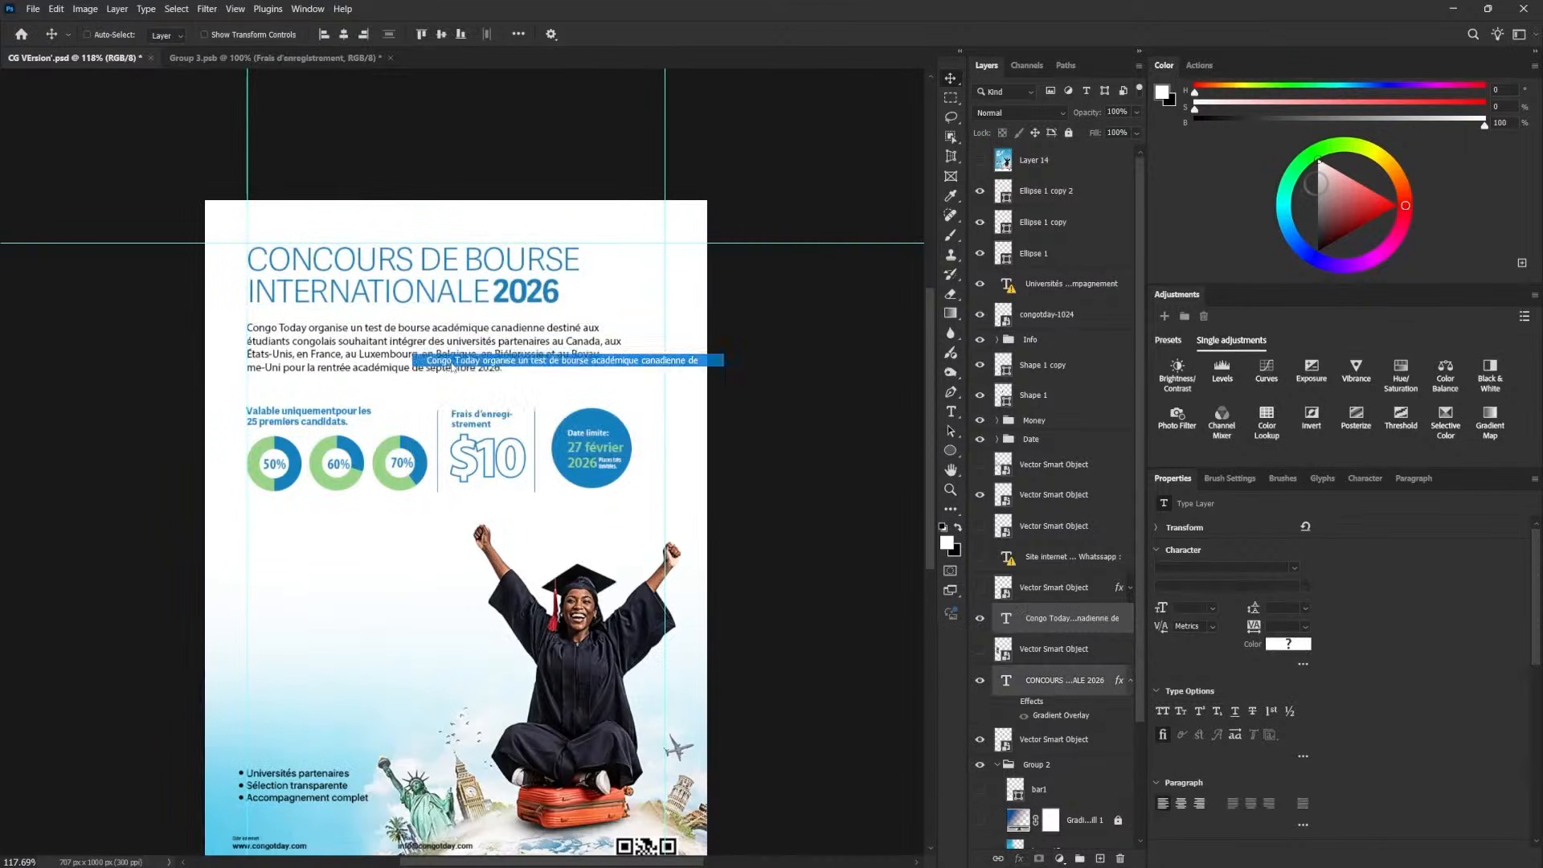
click(450, 361)
key(Up)
key(Up)
double_click(455, 367)
drag(426, 366, 179, 281)
click(1231, 585)
click(1252, 679)
click(1232, 585)
click(1256, 678)
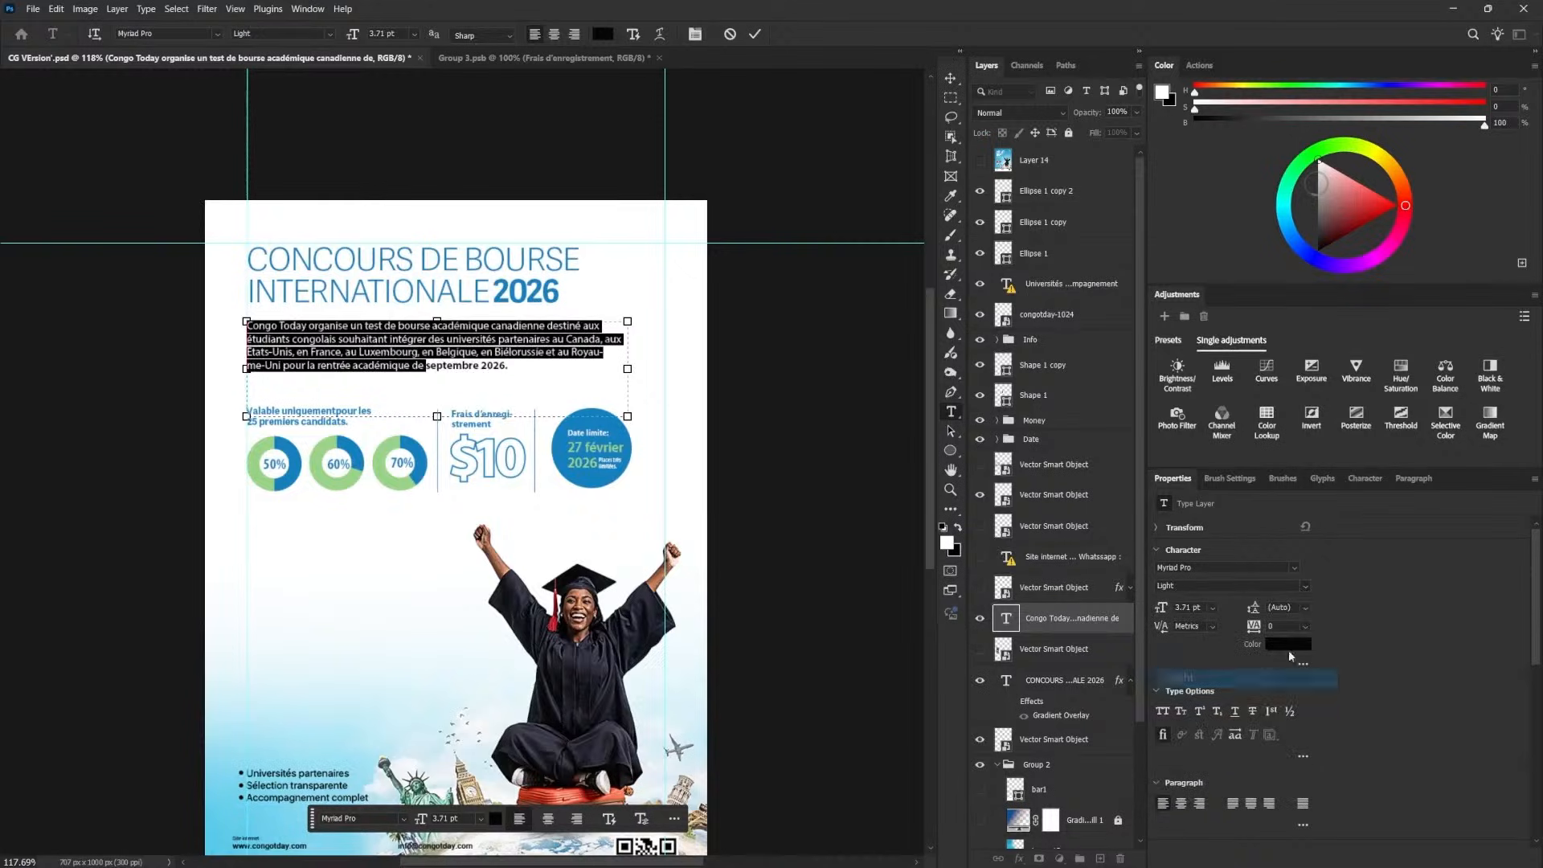
click(952, 79)
- Extend the introductory paragraph's text box slightly further toward the right margin guide
double_click(563, 352)
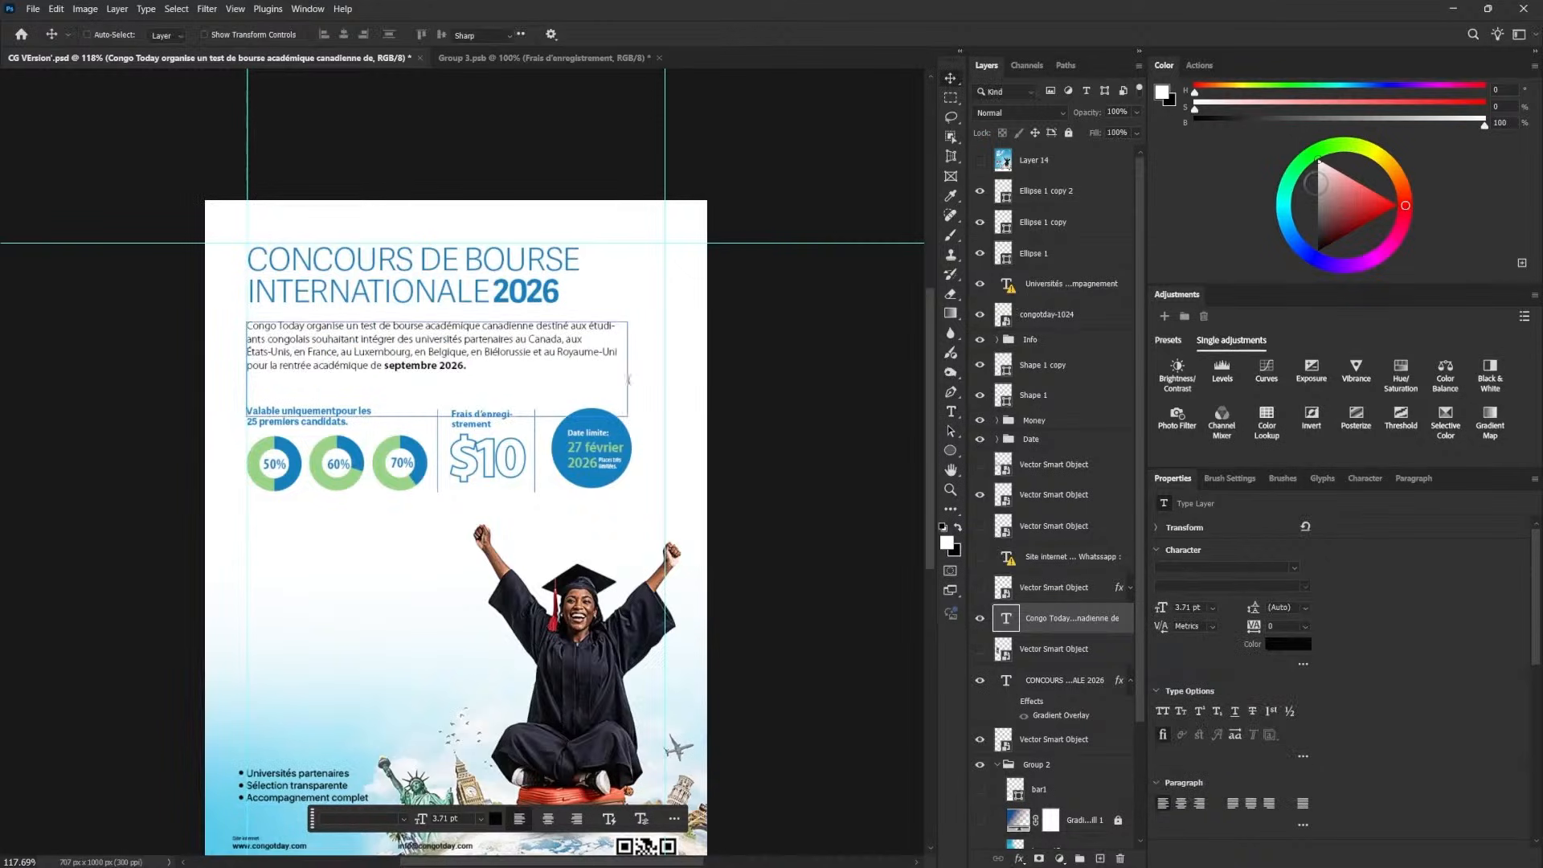
drag(628, 369, 647, 370)
click(951, 78)
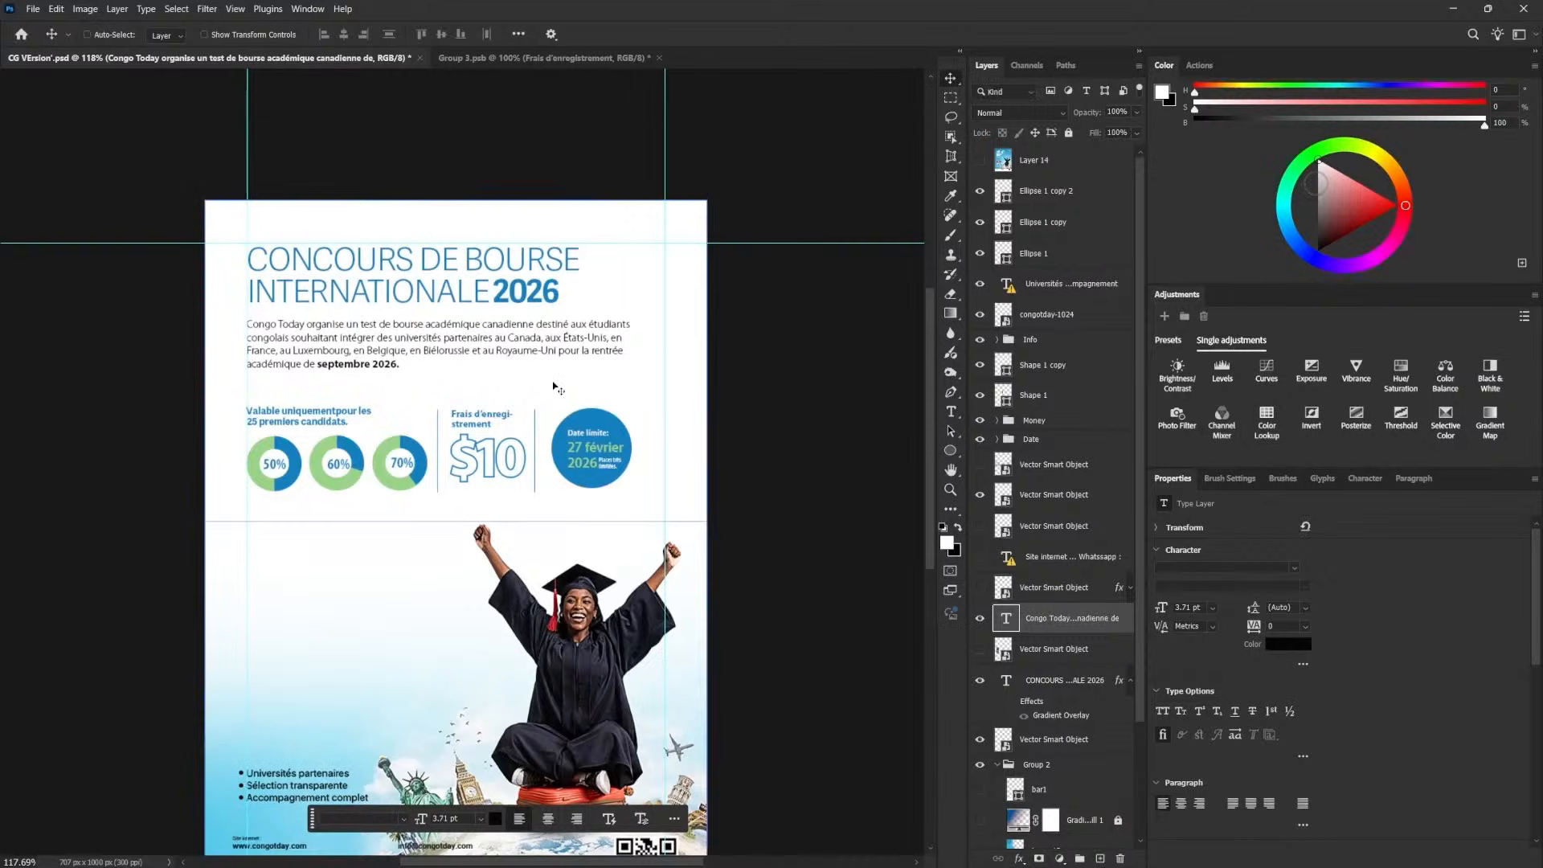
- Move the "Universités partenaires" list beneath the donut charts and replace its missing font with the default Myriad Pro
ctrl+click(434, 643)
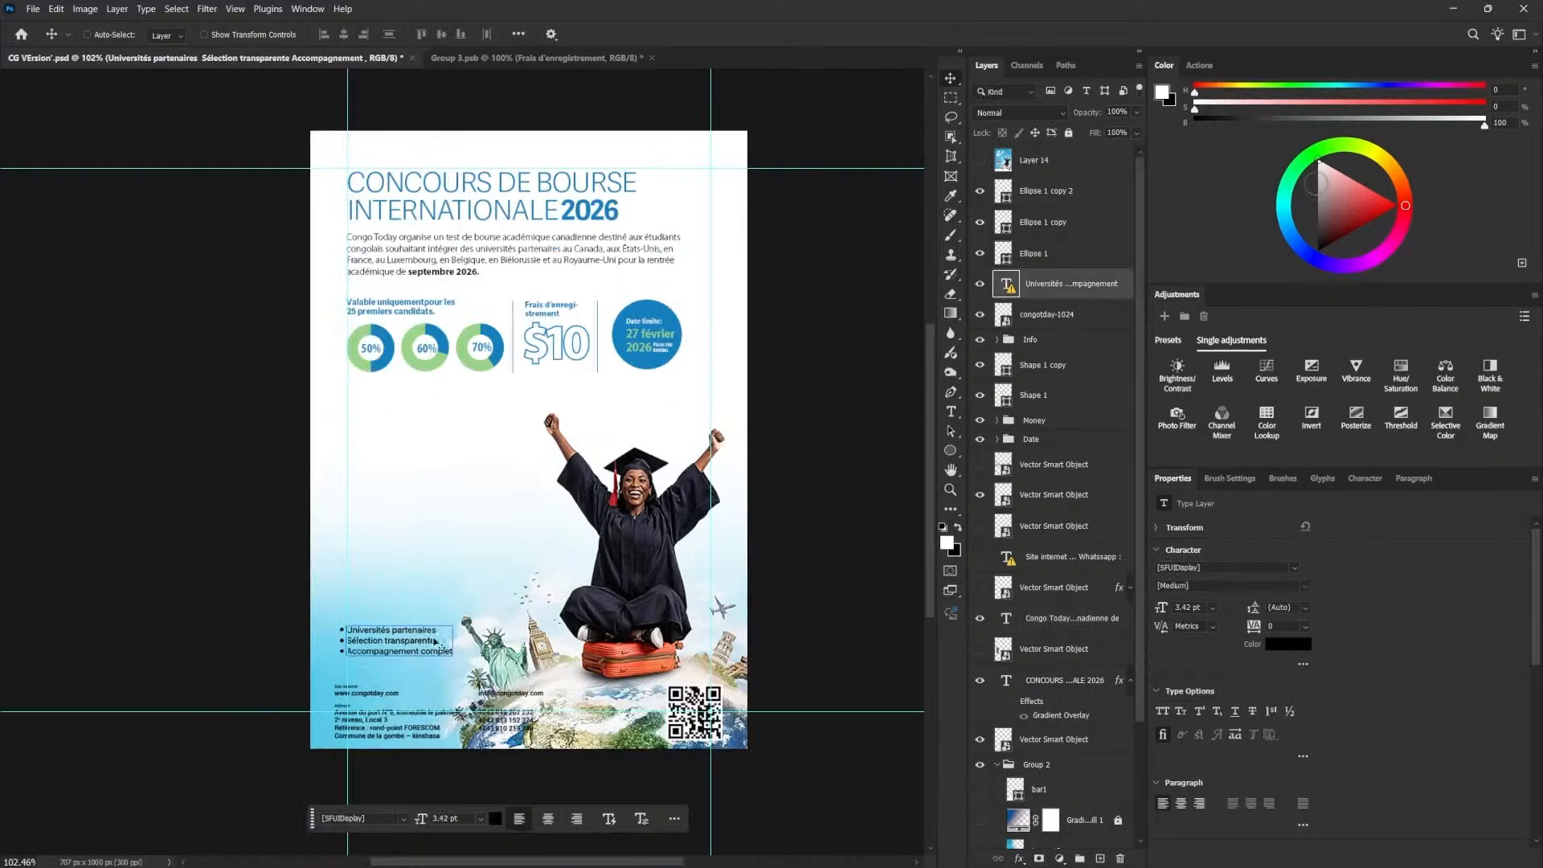
drag(434, 642, 406, 412)
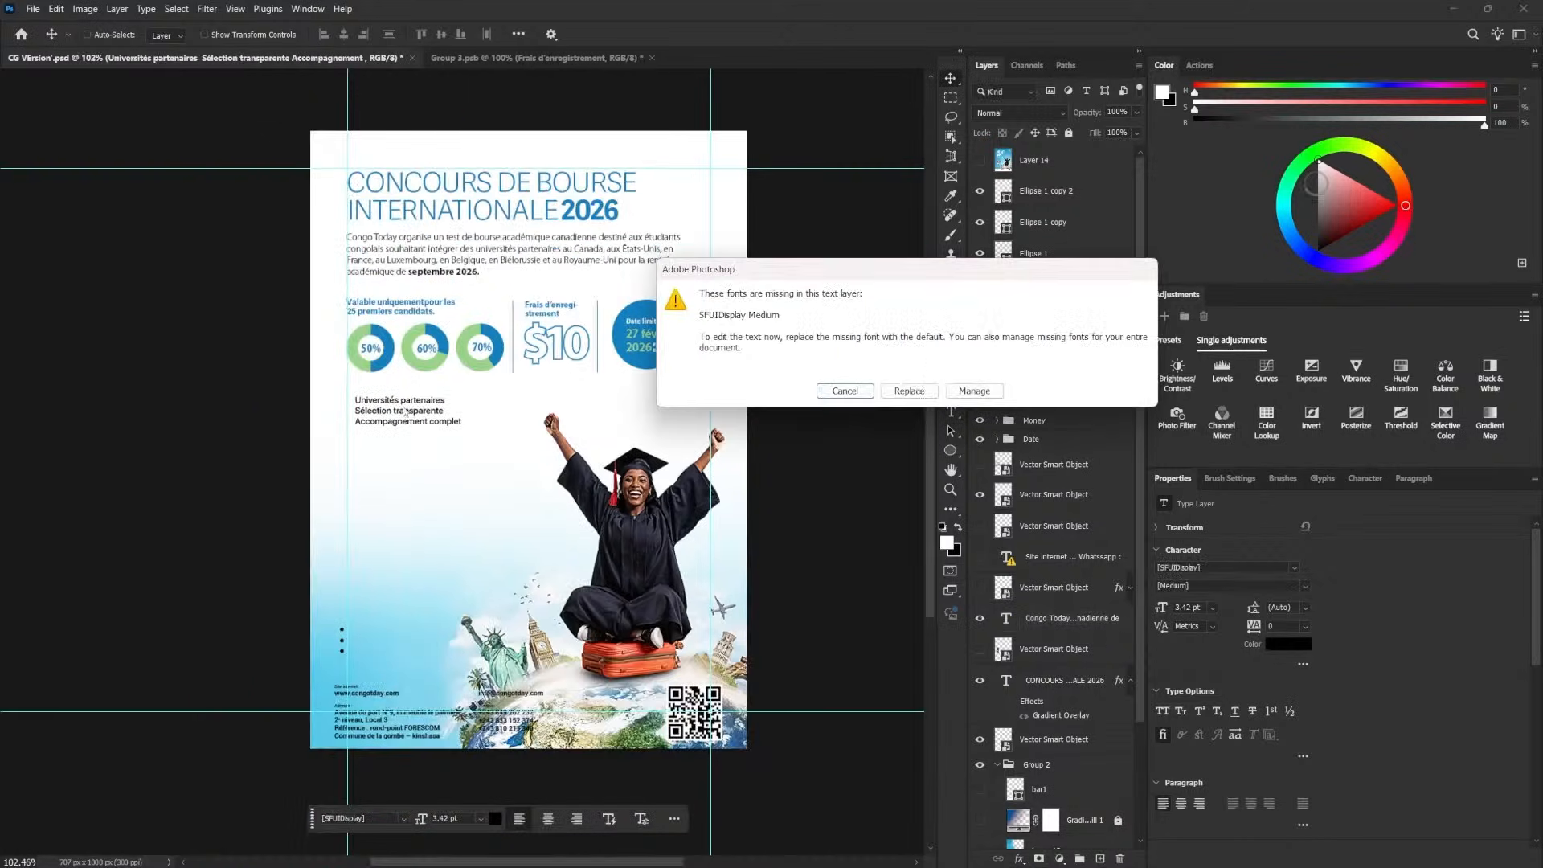
click(918, 393)
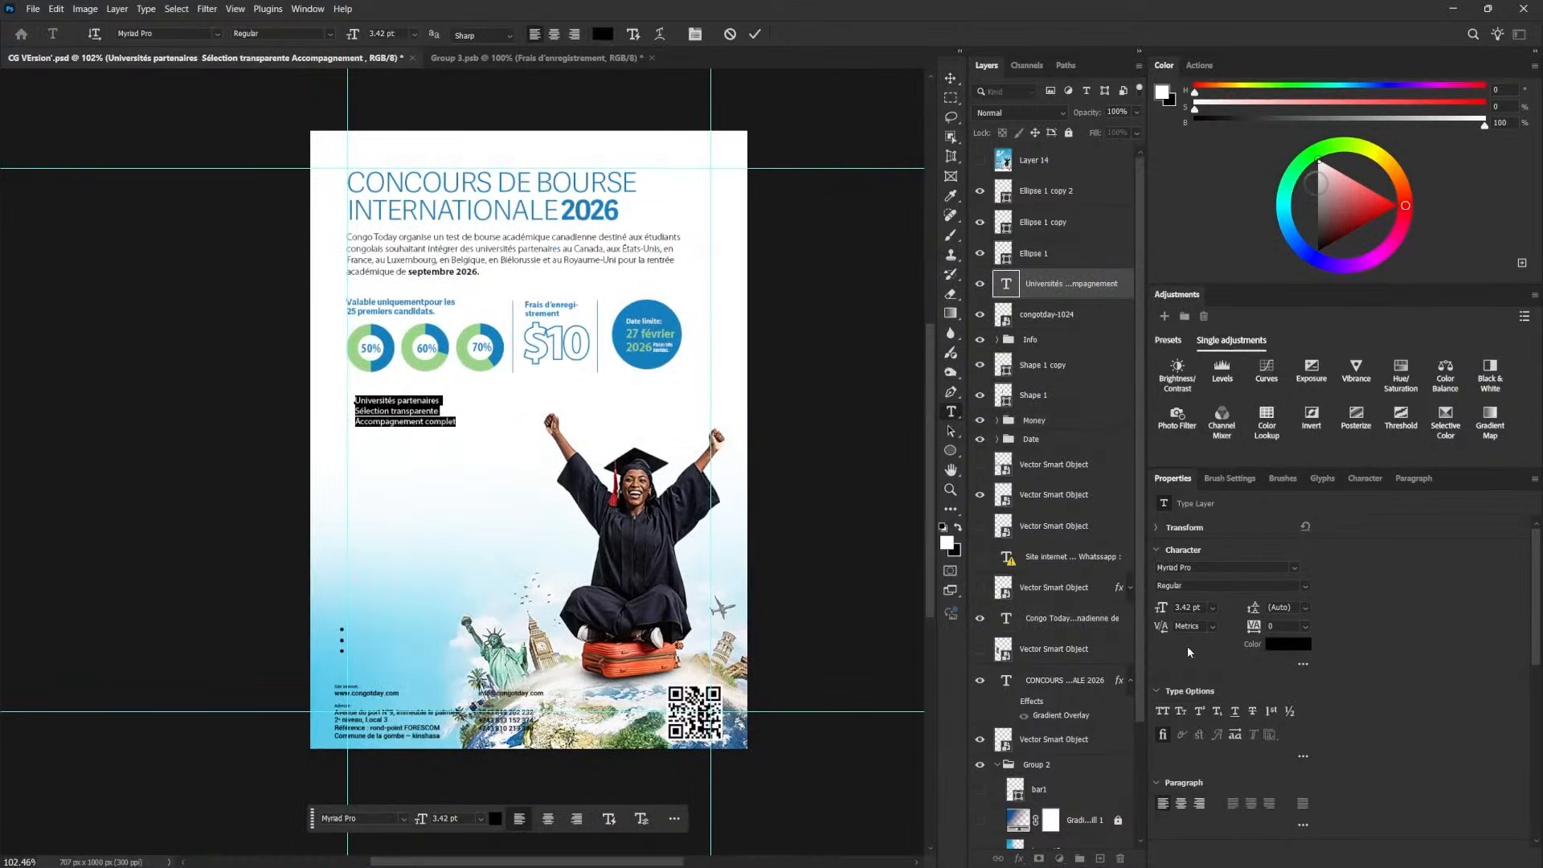
- Set the list's leading to 6 pt and align the list with the left margin guide
click(1304, 609)
click(1296, 652)
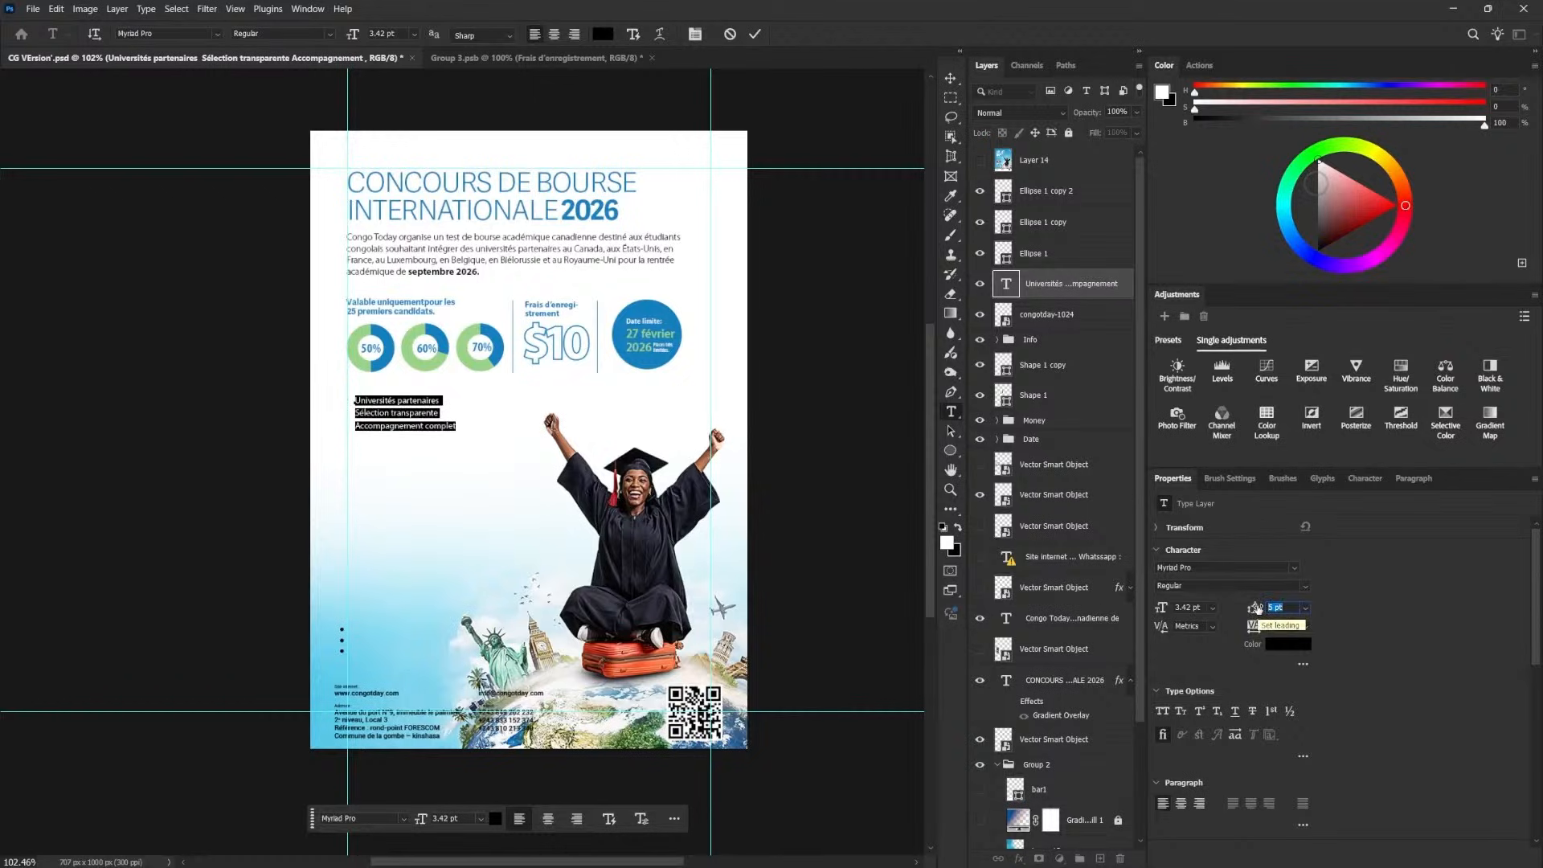
click(951, 78)
drag(408, 429, 377, 398)
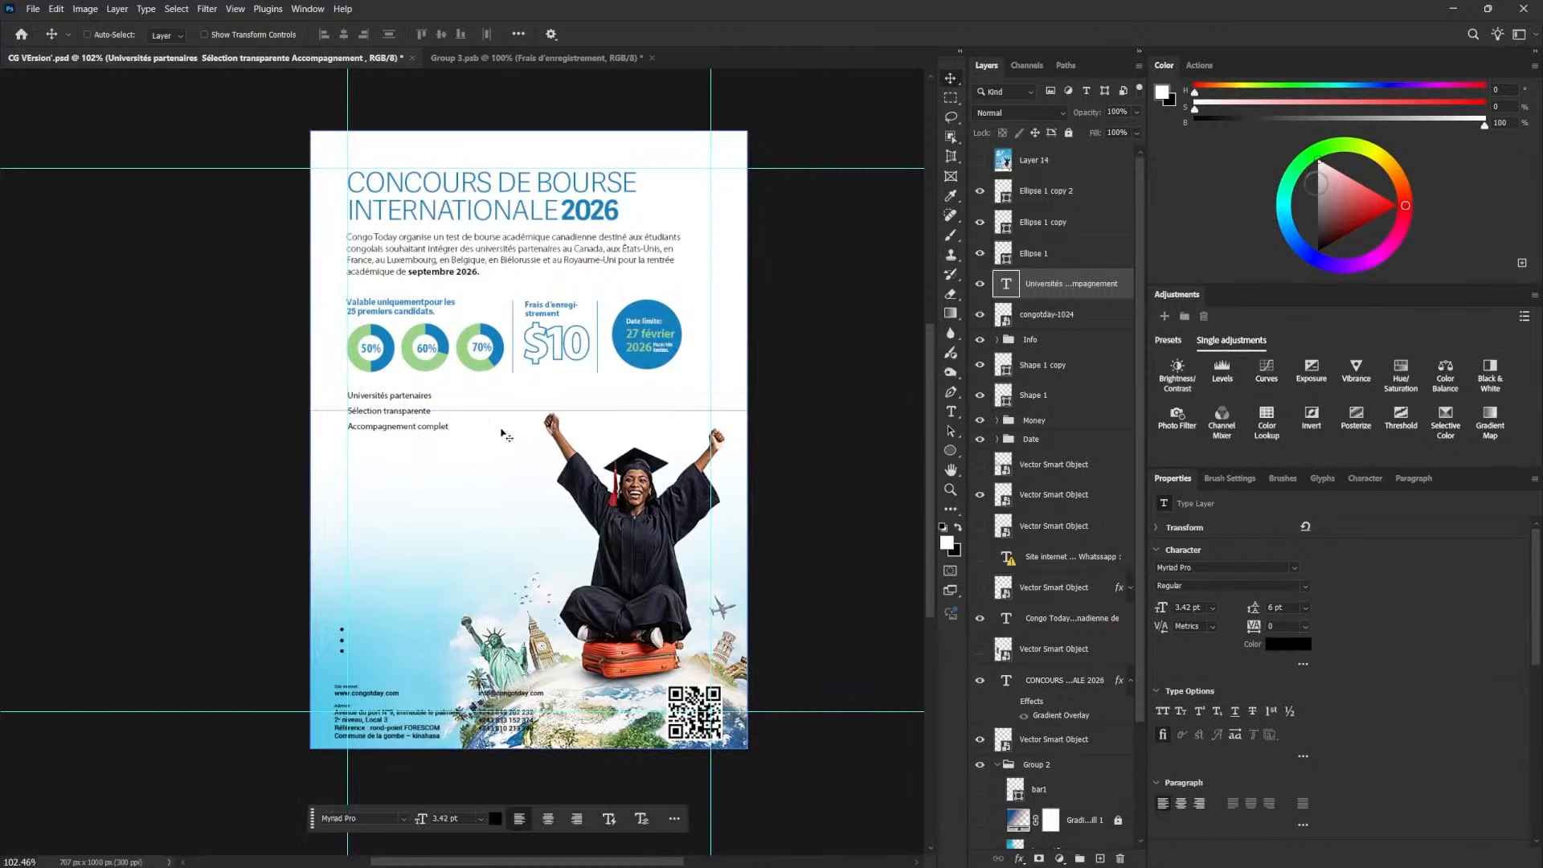
- Add blue separator lines about 270 px long above, between and below the list items, and remove the old bullet dots
click(425, 456)
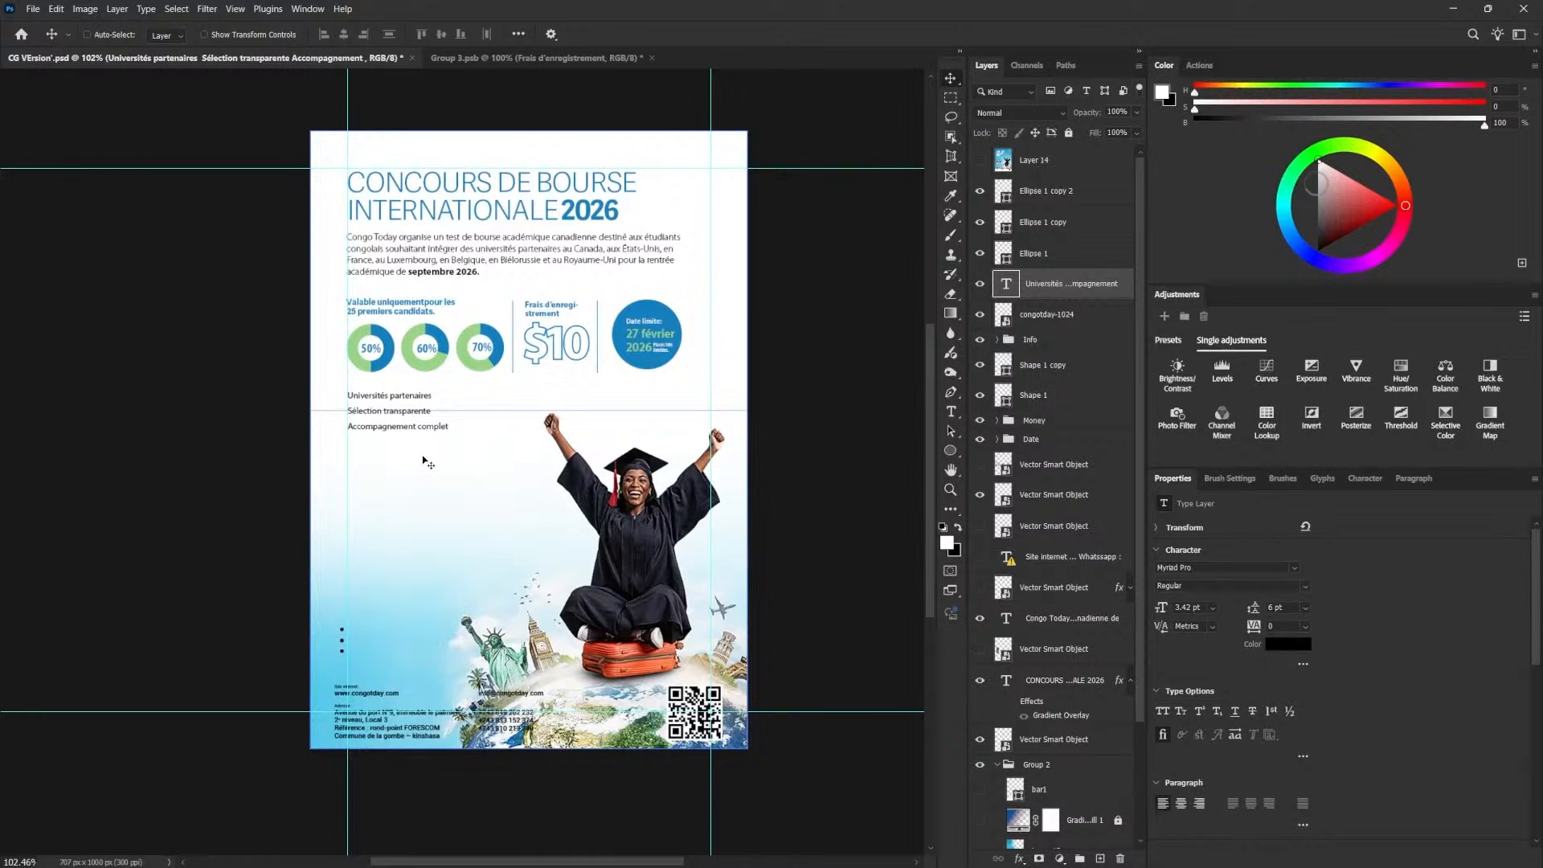
click(349, 406)
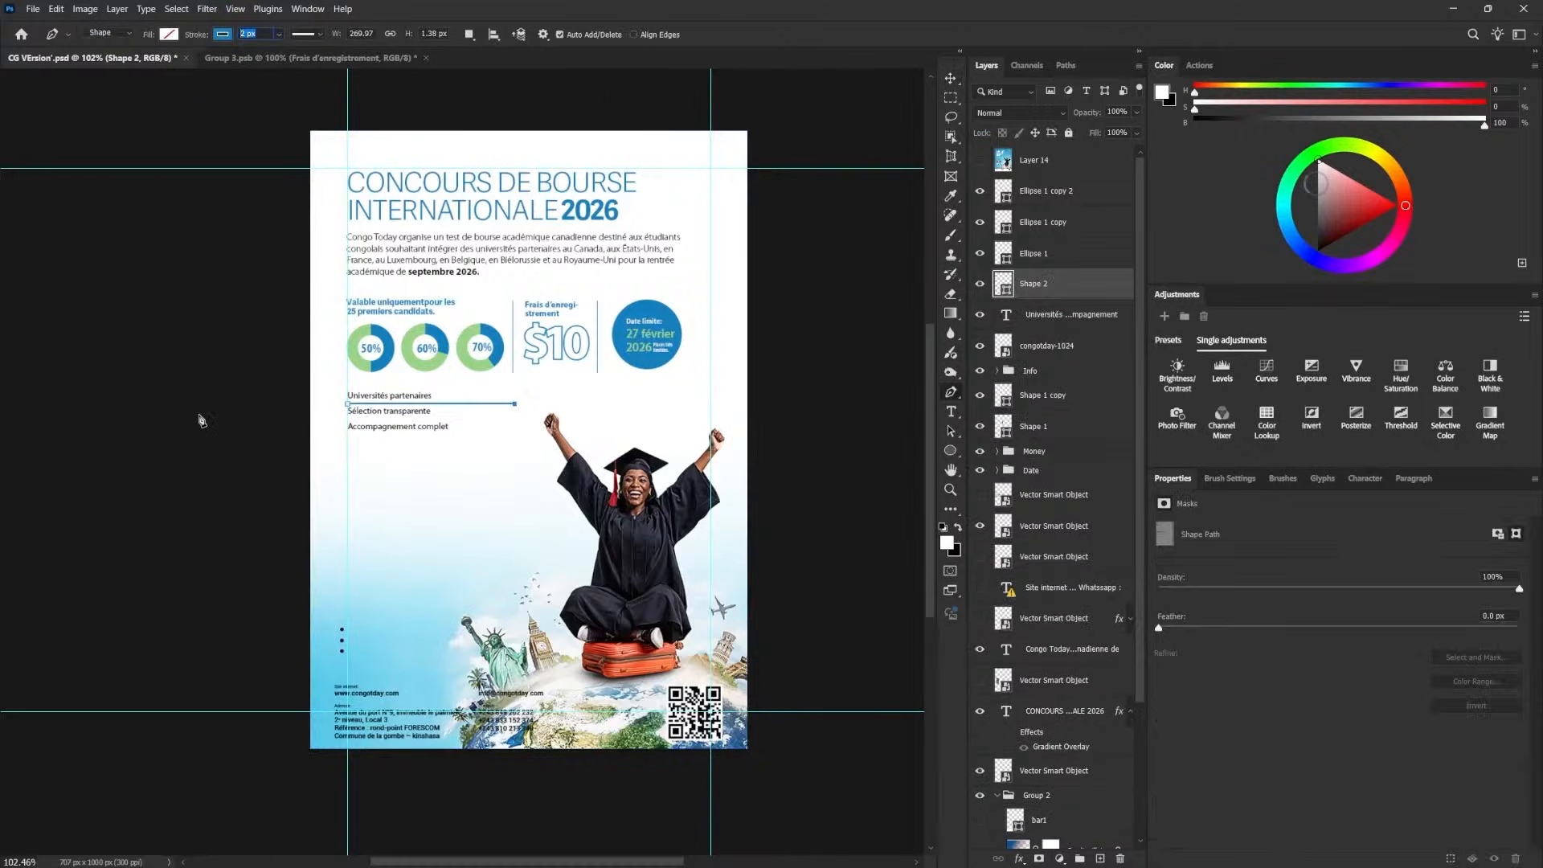
key(v)
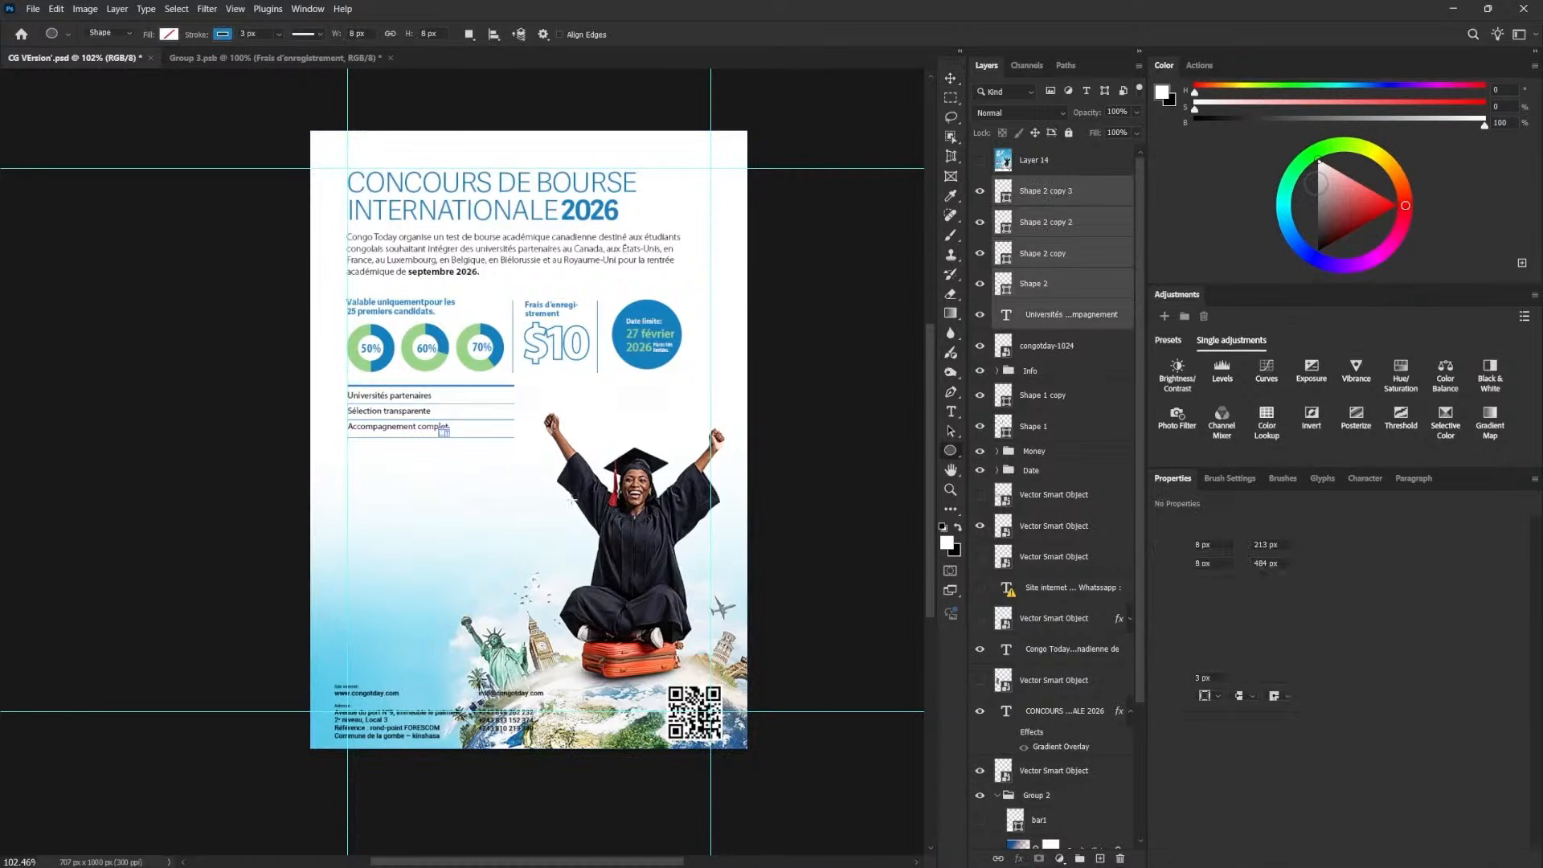
key(v)
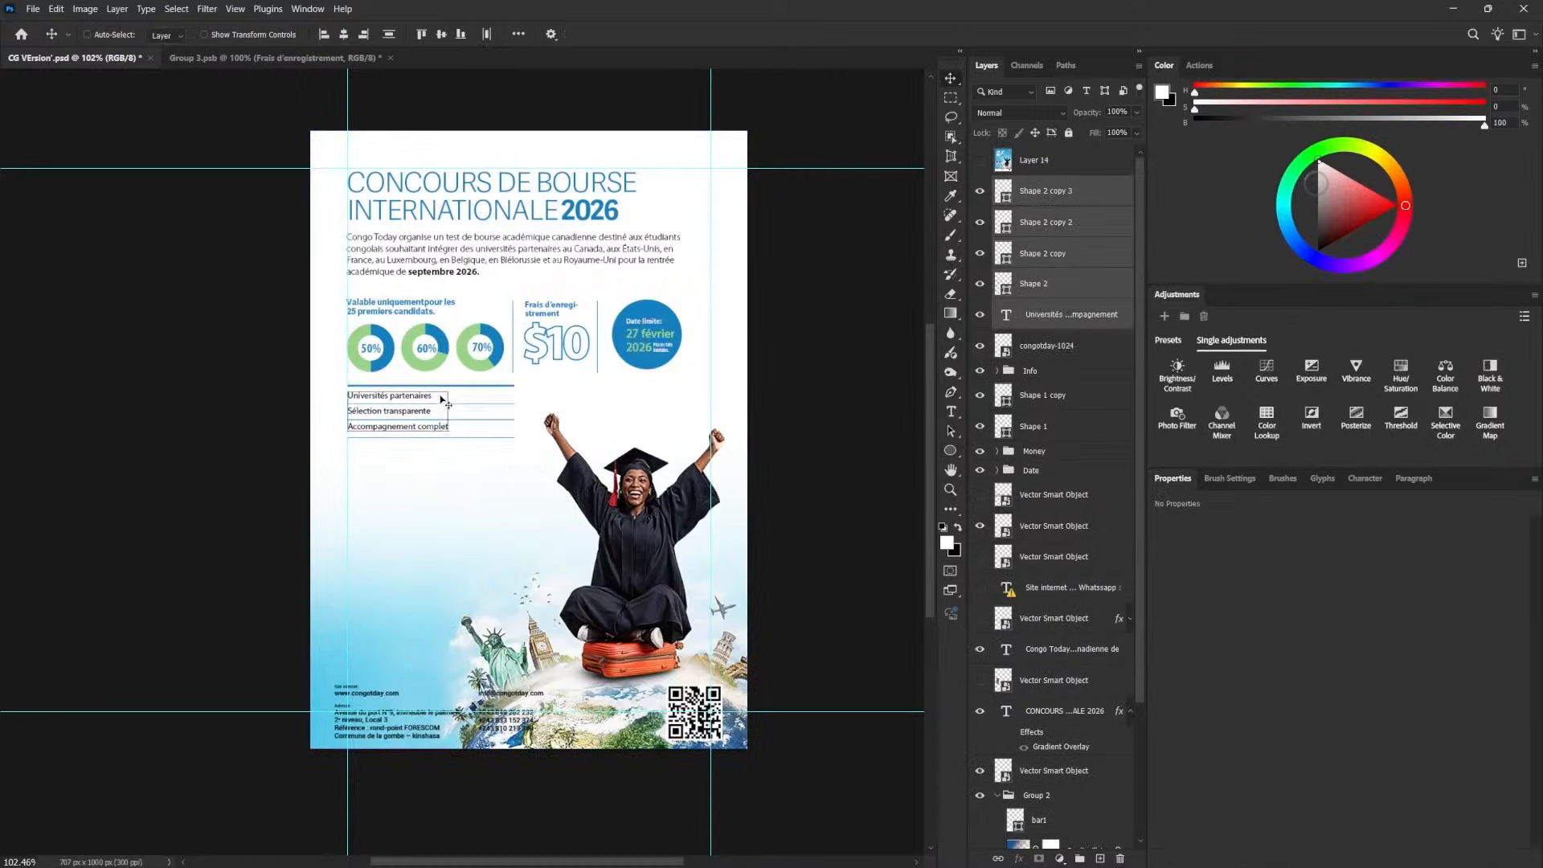
- Move the list with its separator lines further down the poster and group them as "Features"
drag(441, 400, 440, 522)
key(ctrl+g)
double_click(1037, 185)
text(Fe)
- Move the contact details block up below the charts and nudge the Features group slightly upward beneath it
right_click(375, 692)
click(408, 702)
key(ctrl+t)
drag(409, 707, 408, 441)
key(Return)
mouse_move(415, 546)
mouse_down()
mouse_move(415, 572)
mouse_move(415, 539)
mouse_up()
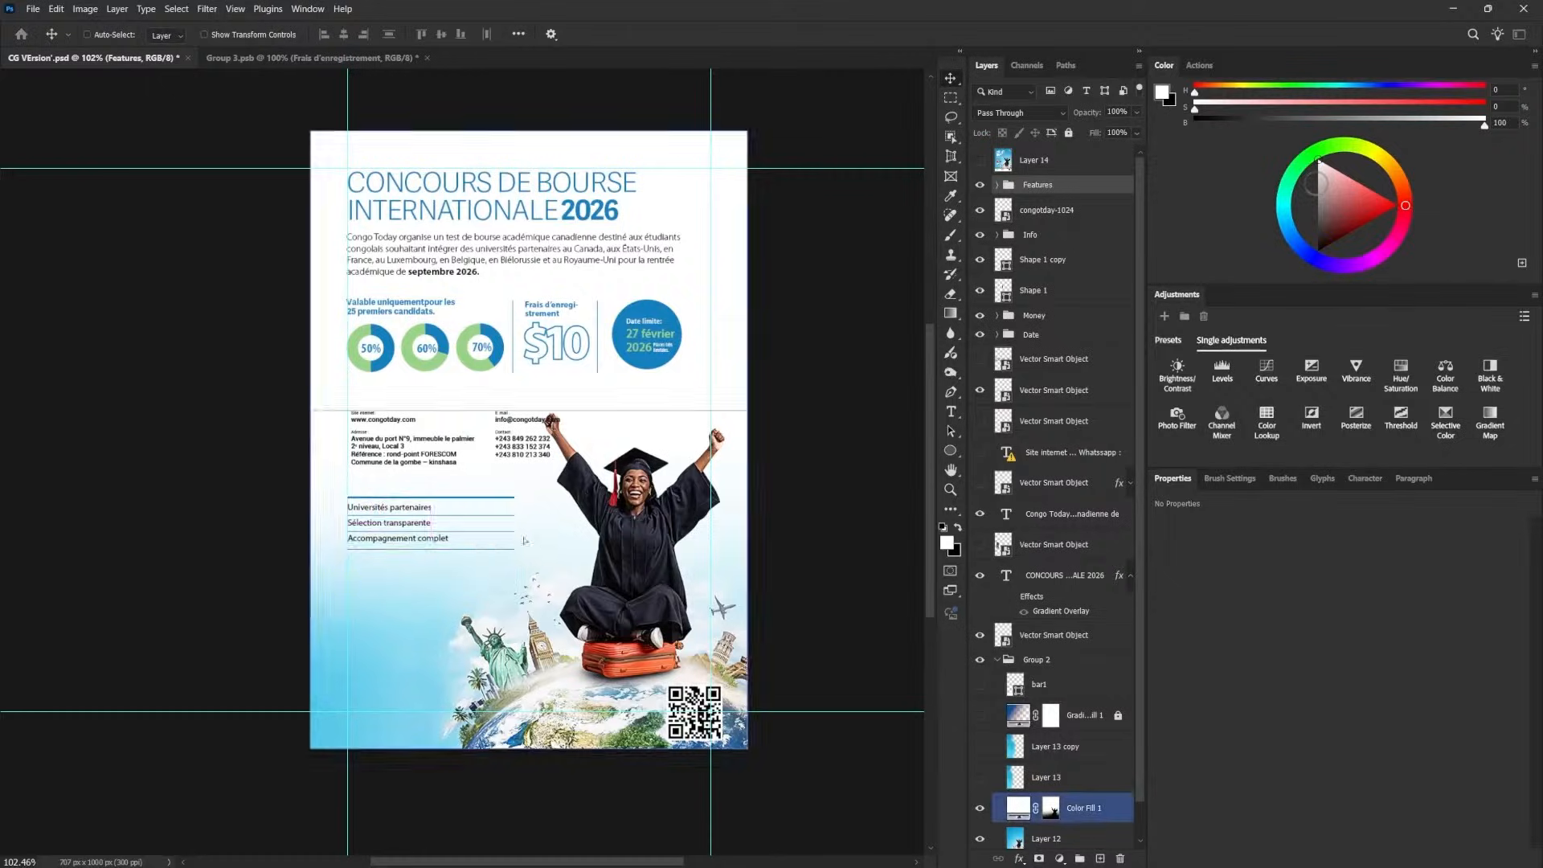
- Group the chart info, divider lines, Money and Date layers into one group named "Row"
right_click(386, 421)
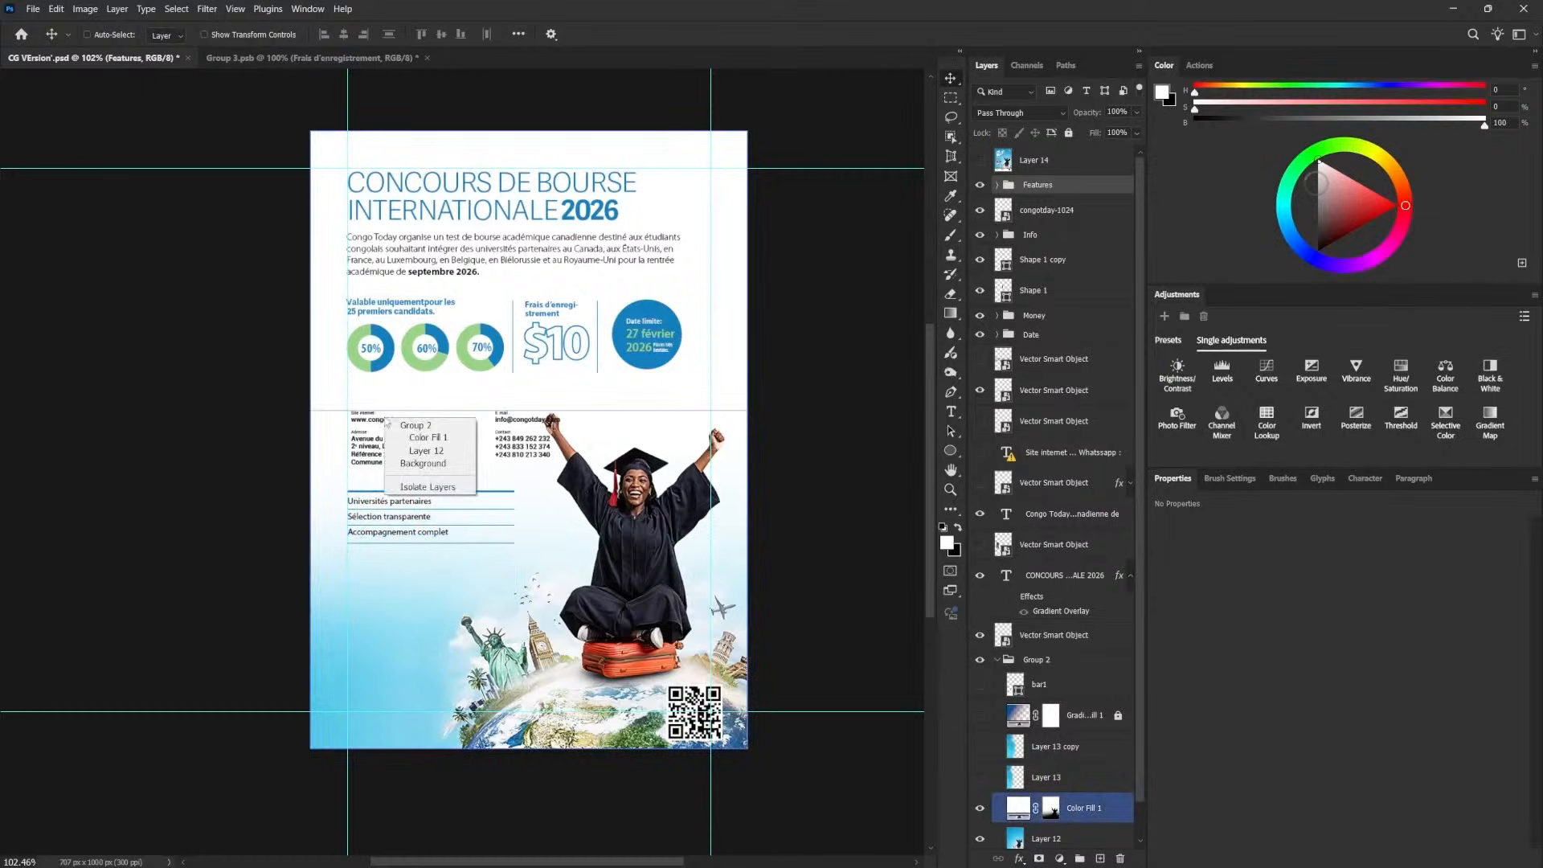
click(411, 438)
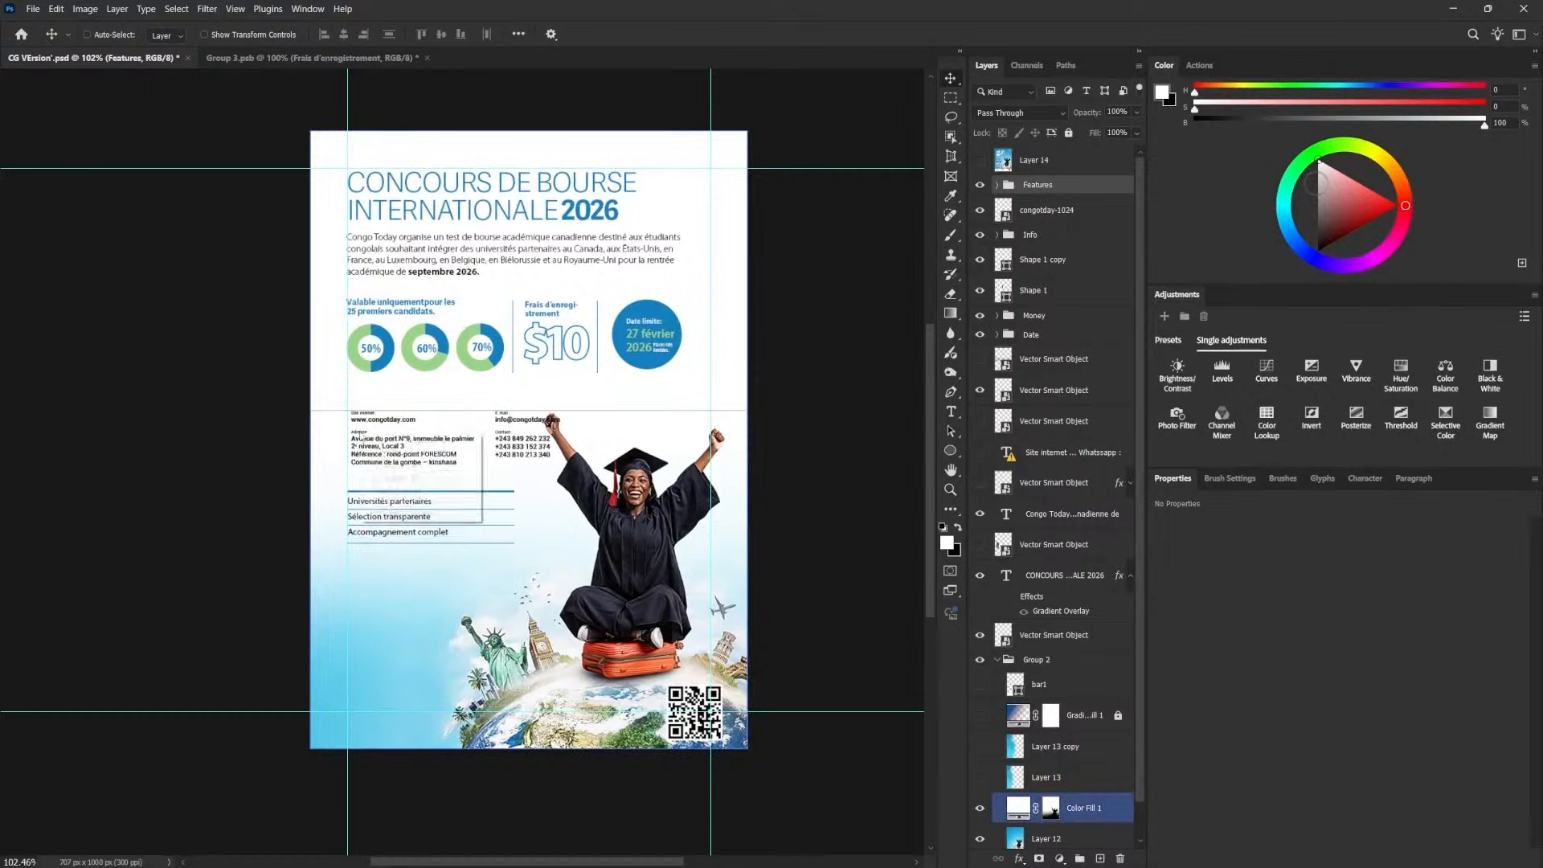
click(992, 392)
right_click(992, 392)
click(1093, 682)
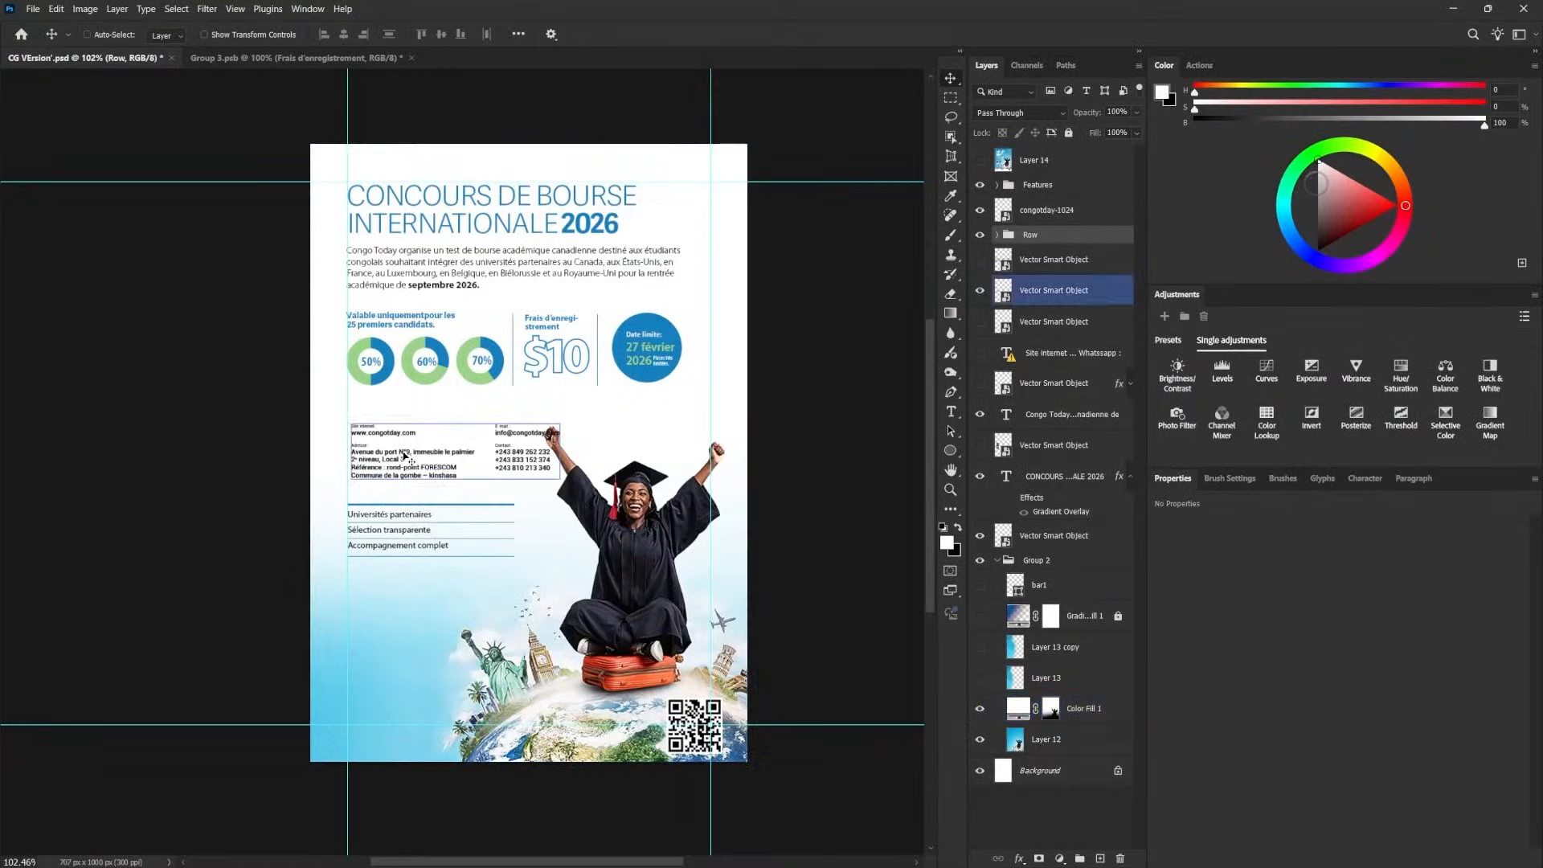
- Move the QR code to the poster's lower-left corner, resting on the left and bottom margin guides
right_click(403, 453)
click(696, 726)
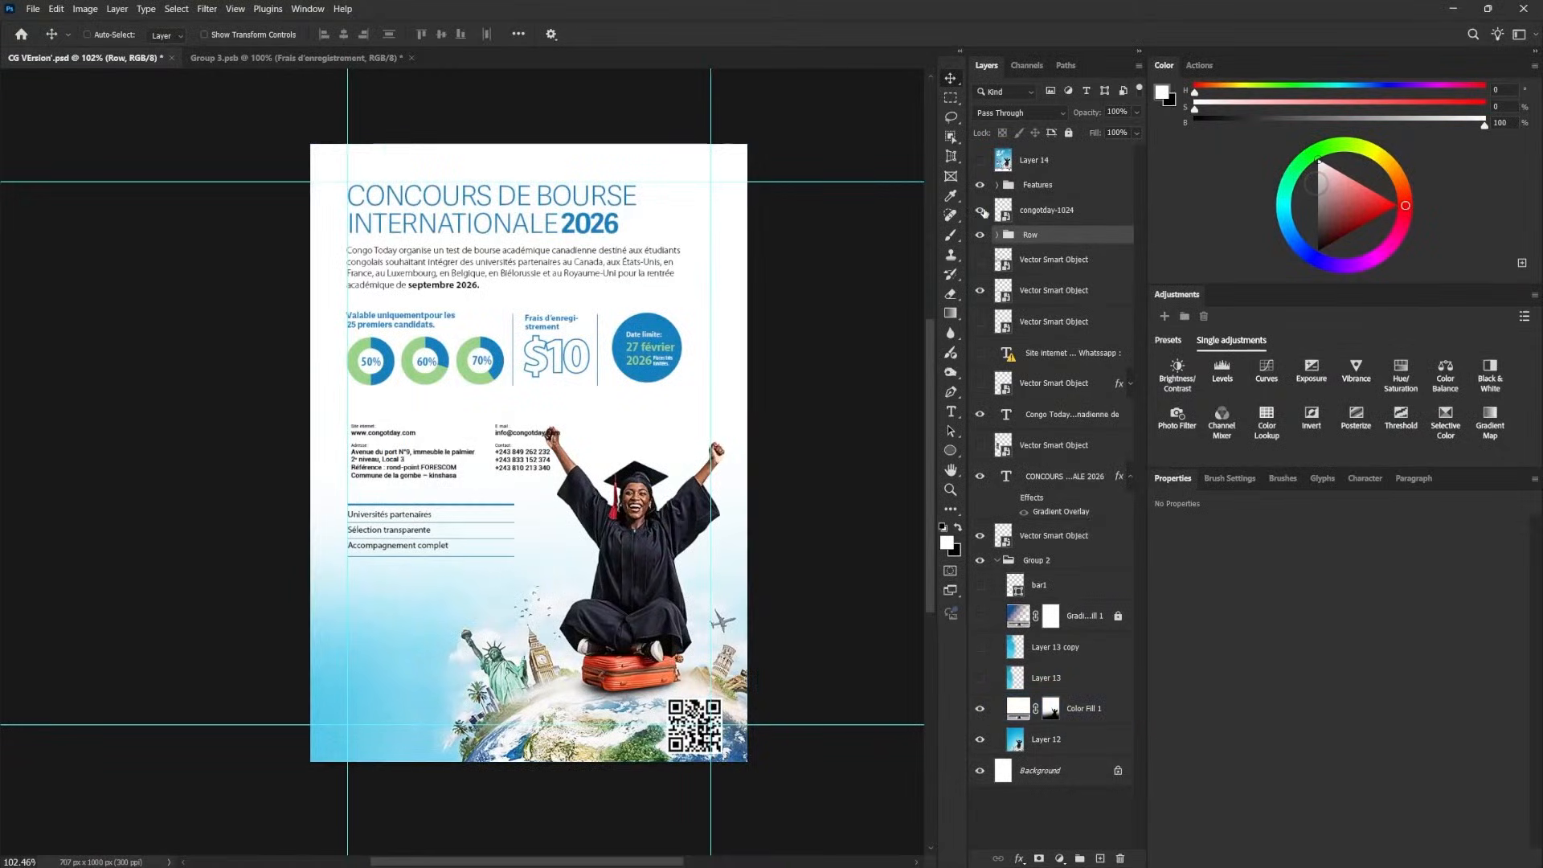
click(1045, 215)
drag(701, 724, 382, 693)
click(462, 455)
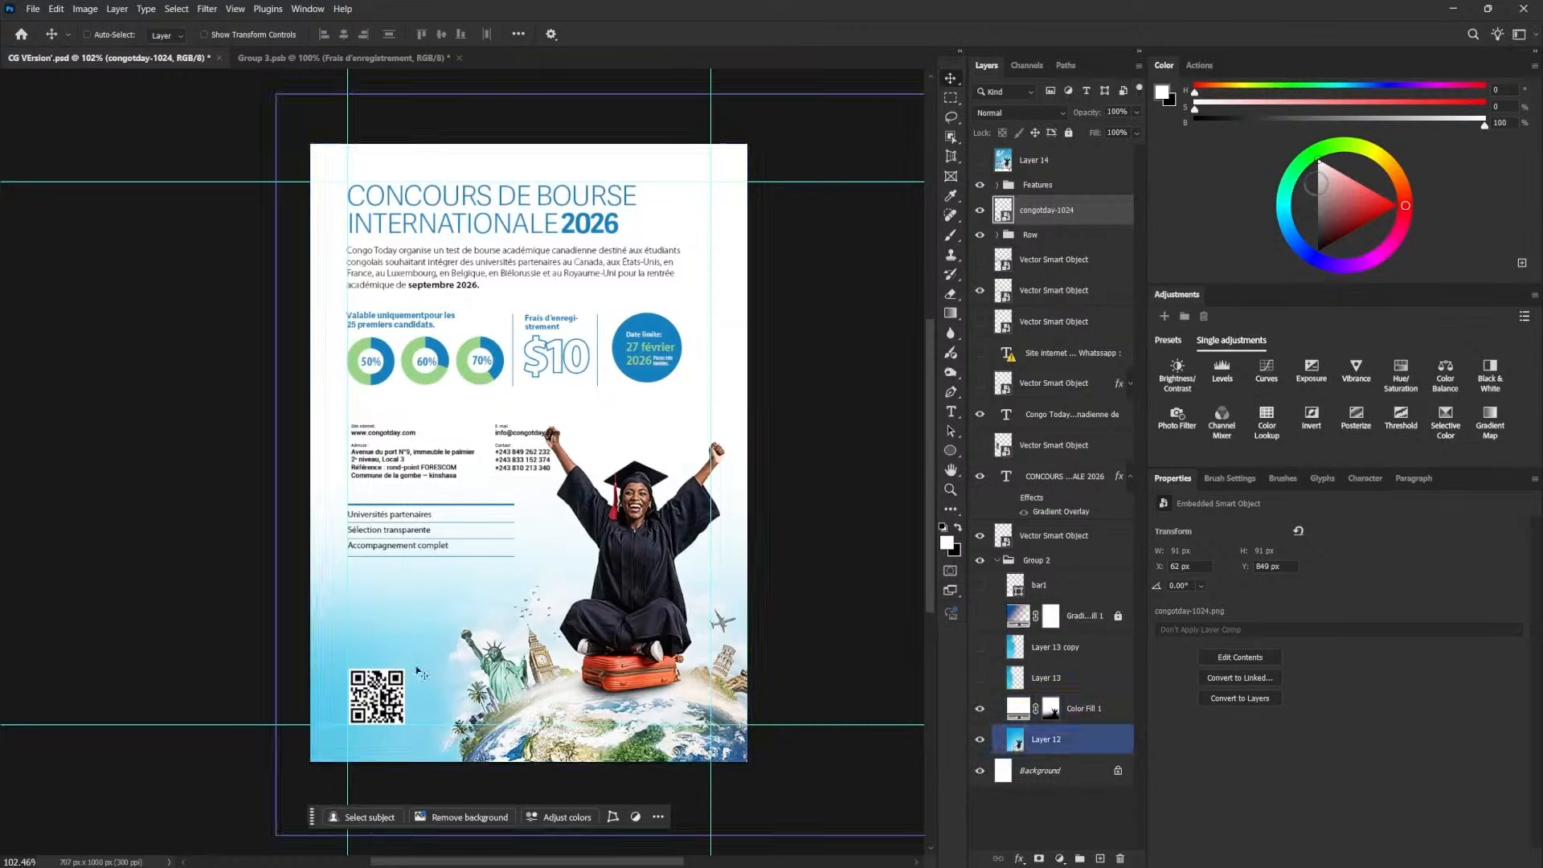
- Delete the old contact details smart object together with the unused hidden vector objects and the hidden website text layer
ctrl+click(442, 456)
click(980, 290)
click(980, 260)
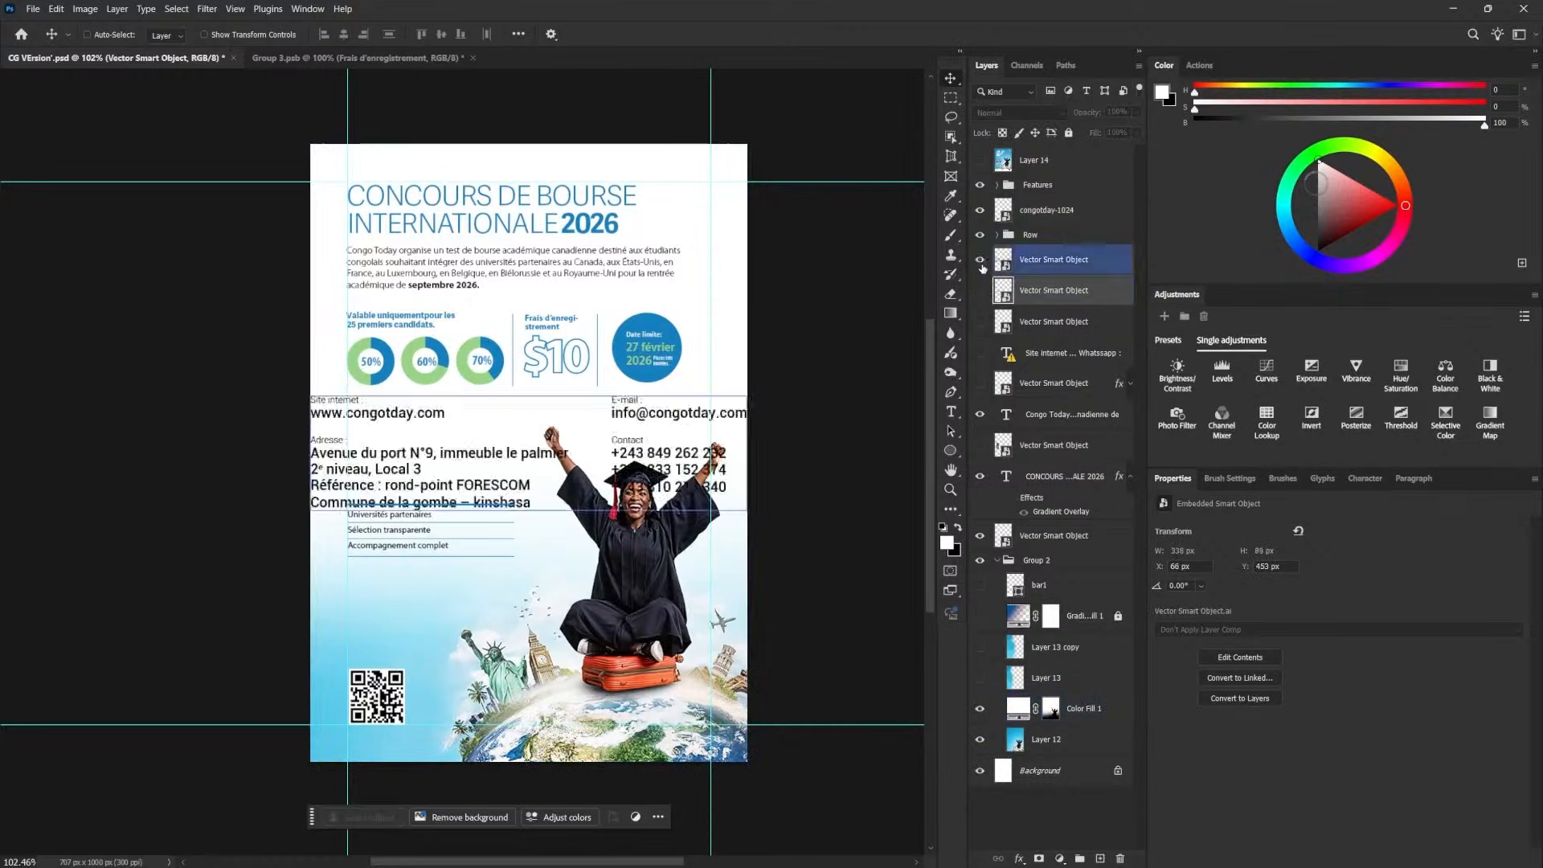
click(980, 260)
shift+click(1043, 318)
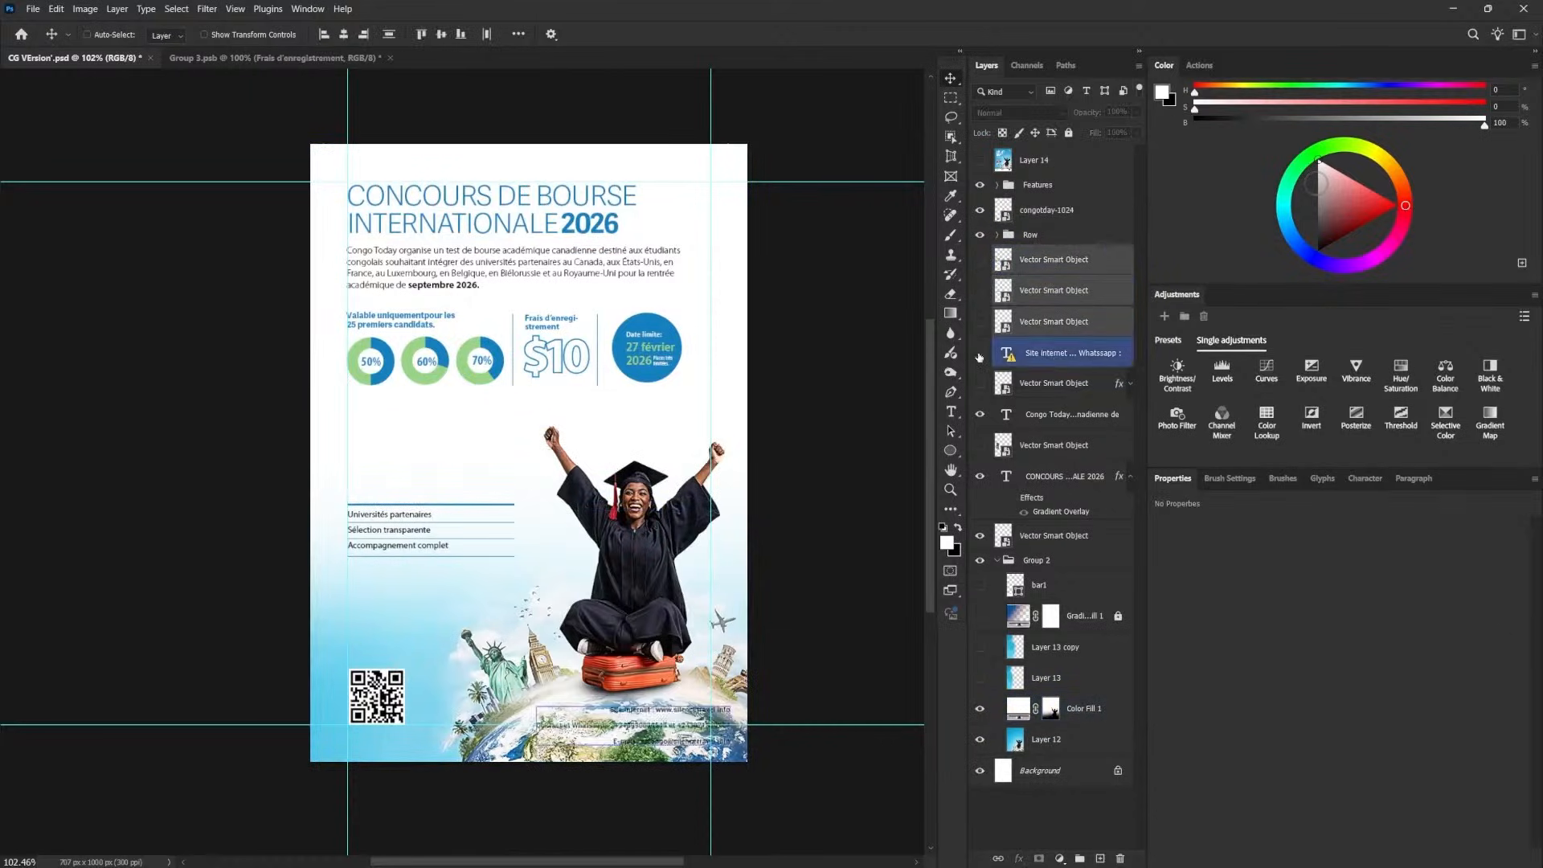
key(Delete)
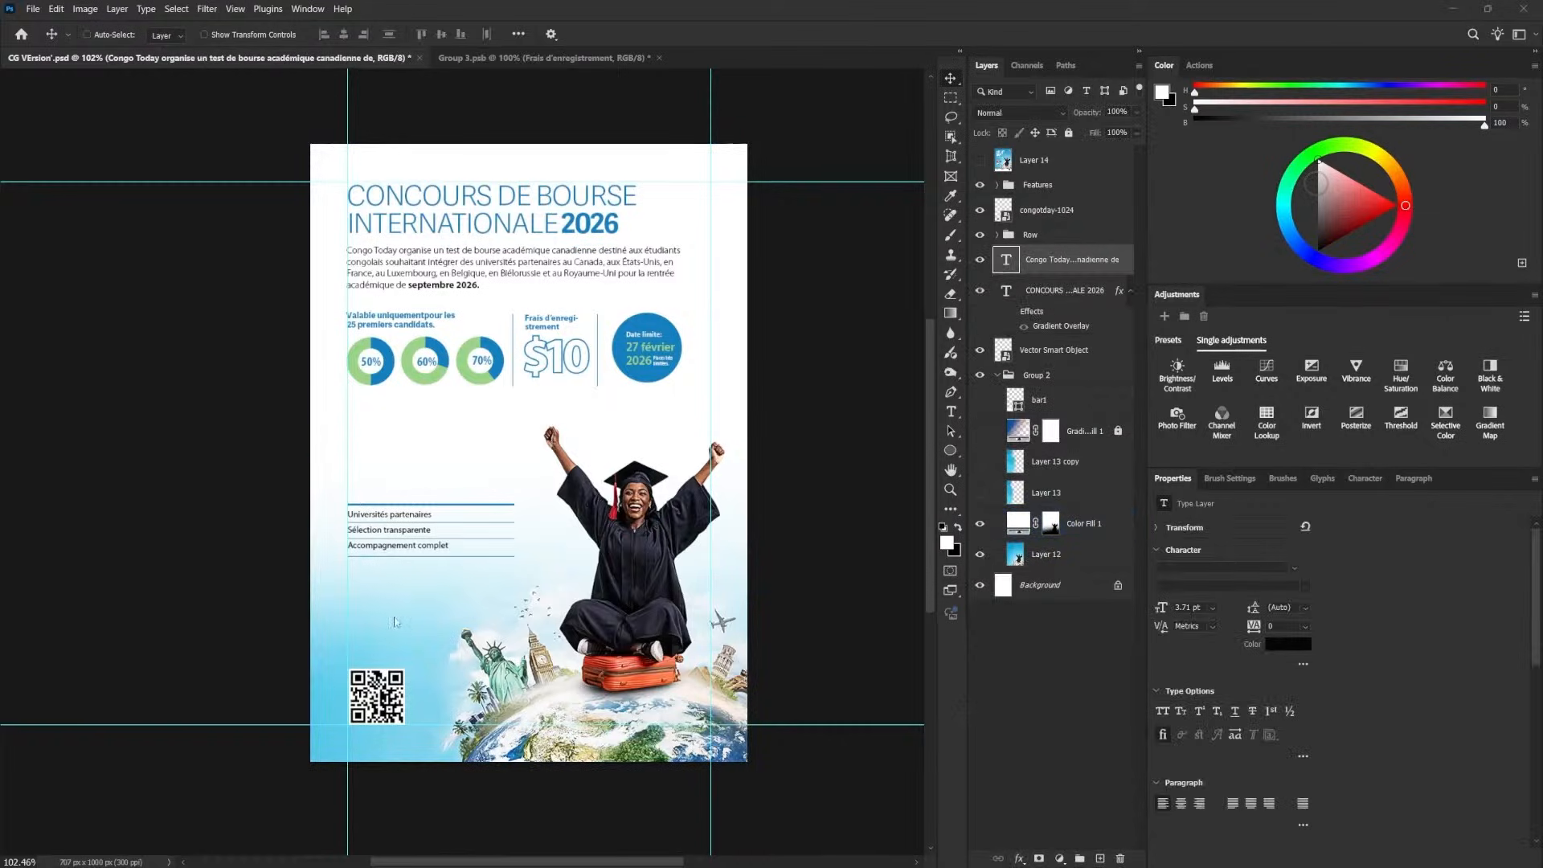
- Add the office address as a new text layer below the charts, set in Myriad Pro Condensed
click(378, 432)
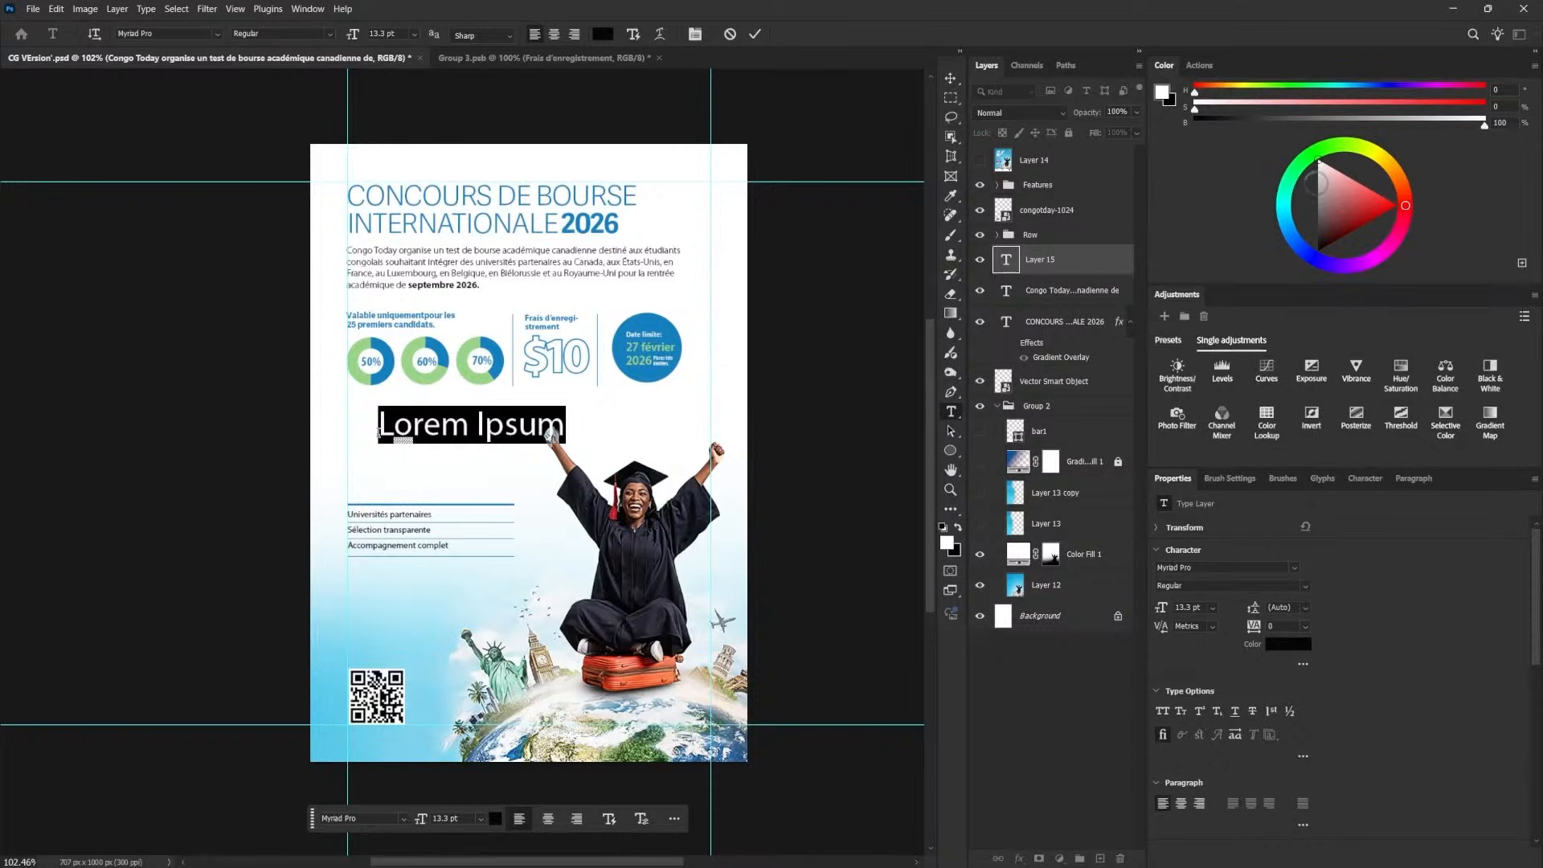
key(ctrl+v)
key(ctrl+a)
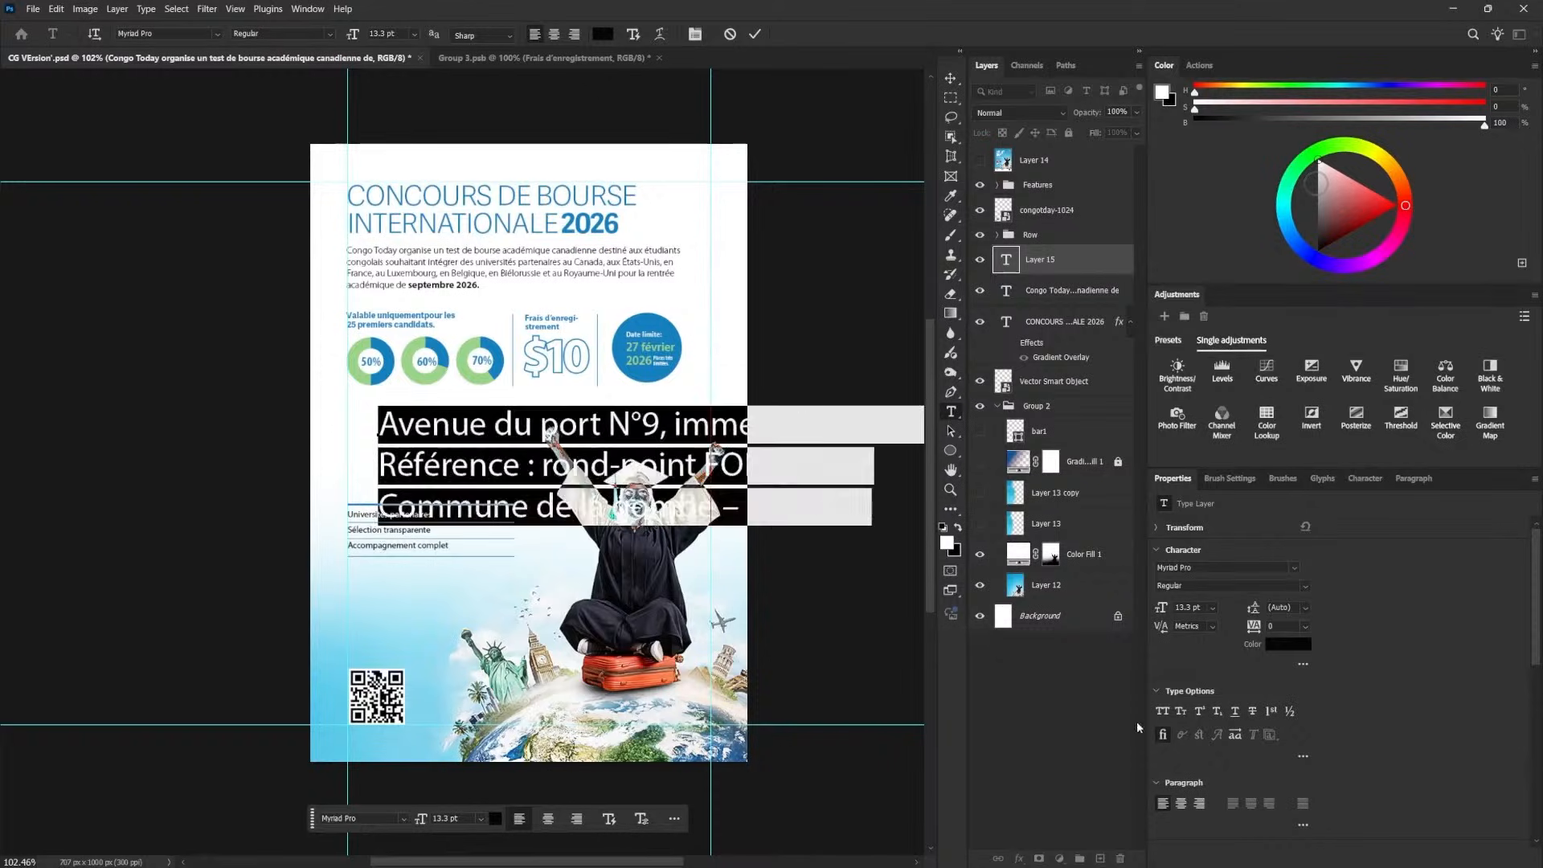
click(1293, 568)
click(1303, 83)
click(951, 78)
- Scale the address text down to 4.72 pt and place it on the left margin above the features list
key(ctrl+t)
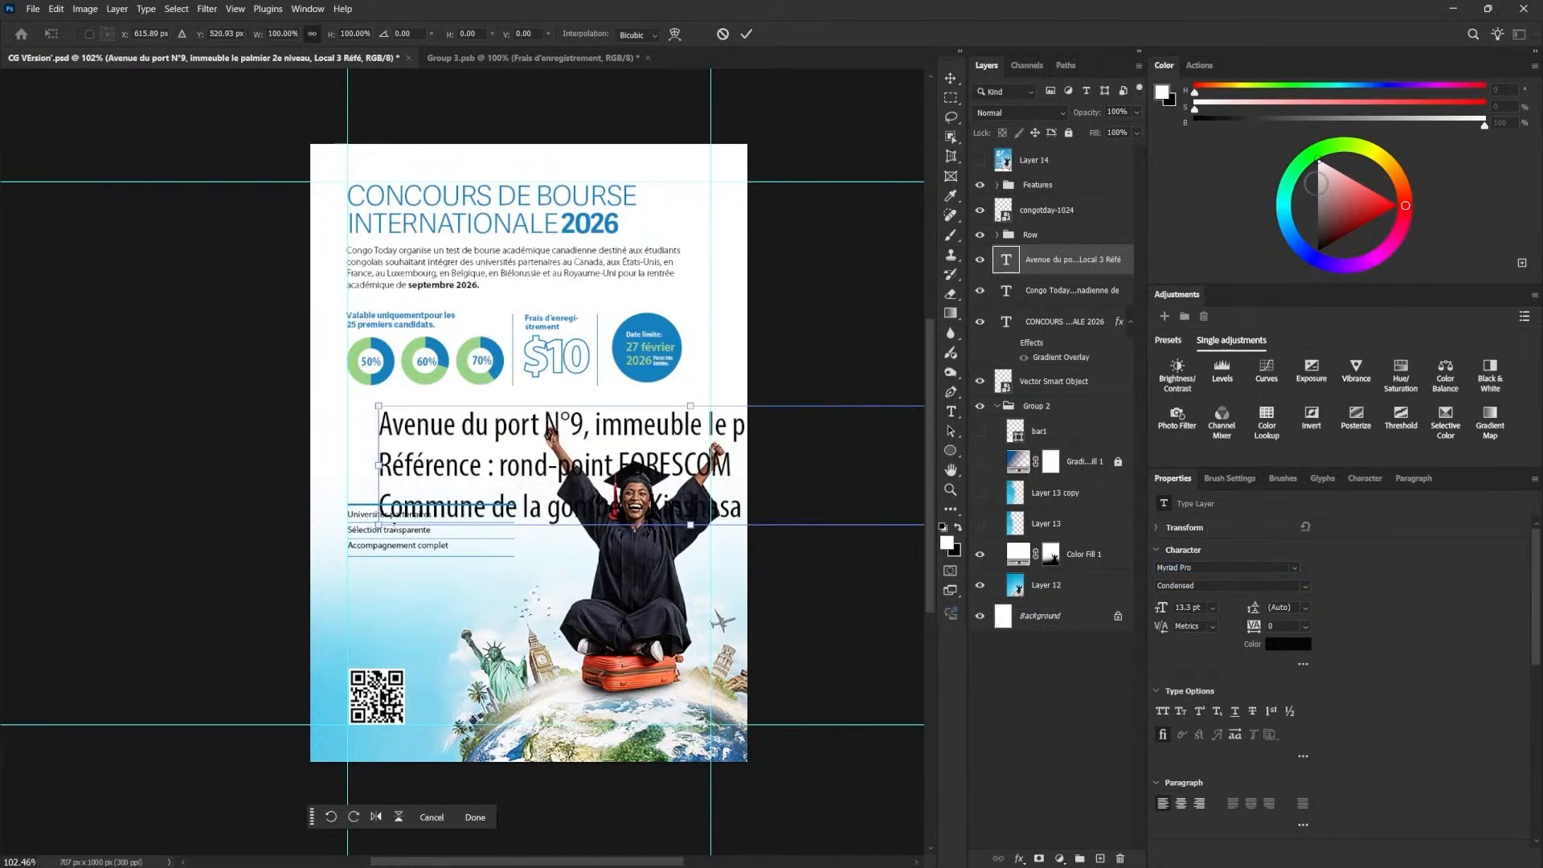
drag(378, 405, 580, 443)
key(Return)
drag(674, 466, 443, 456)
- Re-break the address lines so the unit number starts the second line, and scale the block to 4.21 pt
double_click(483, 441)
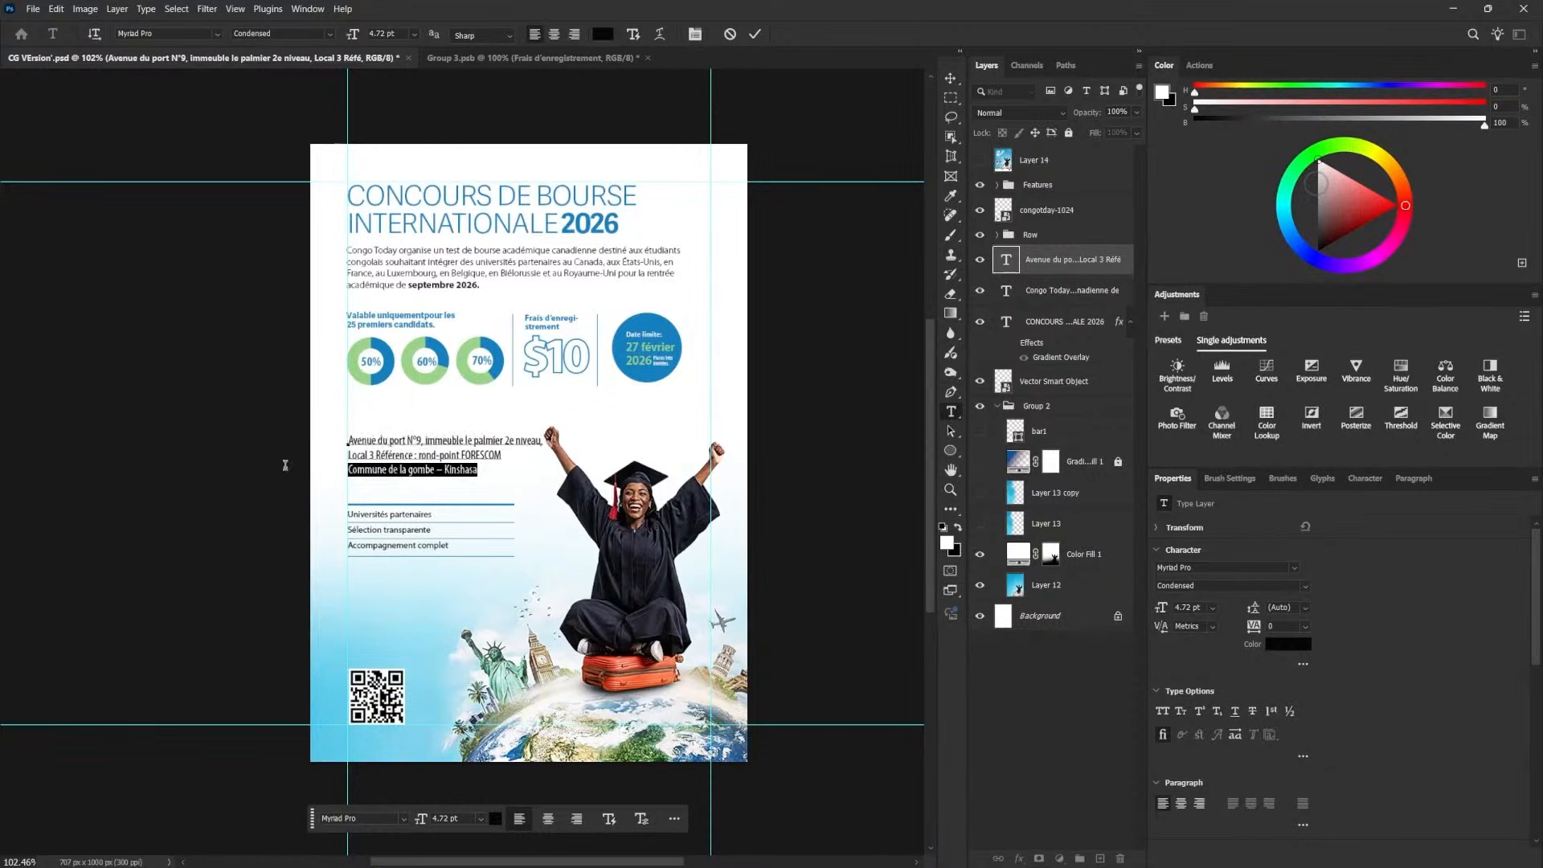
drag(285, 465, 287, 456)
click(1305, 586)
click(1279, 604)
click(950, 80)
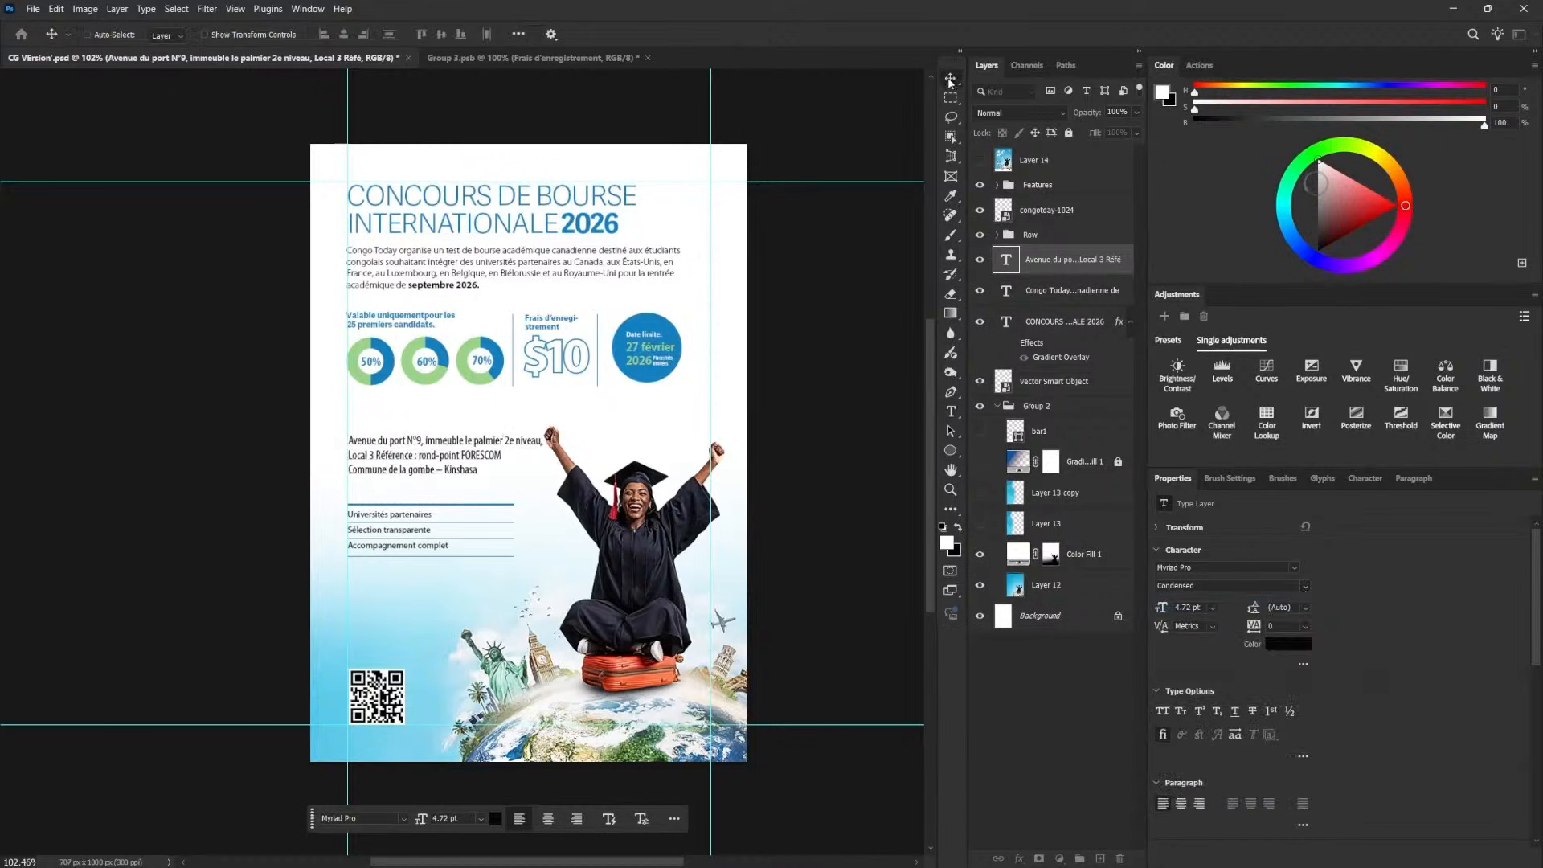
key(ctrl+t)
drag(544, 477, 523, 473)
key(Return)
drag(388, 459, 385, 458)
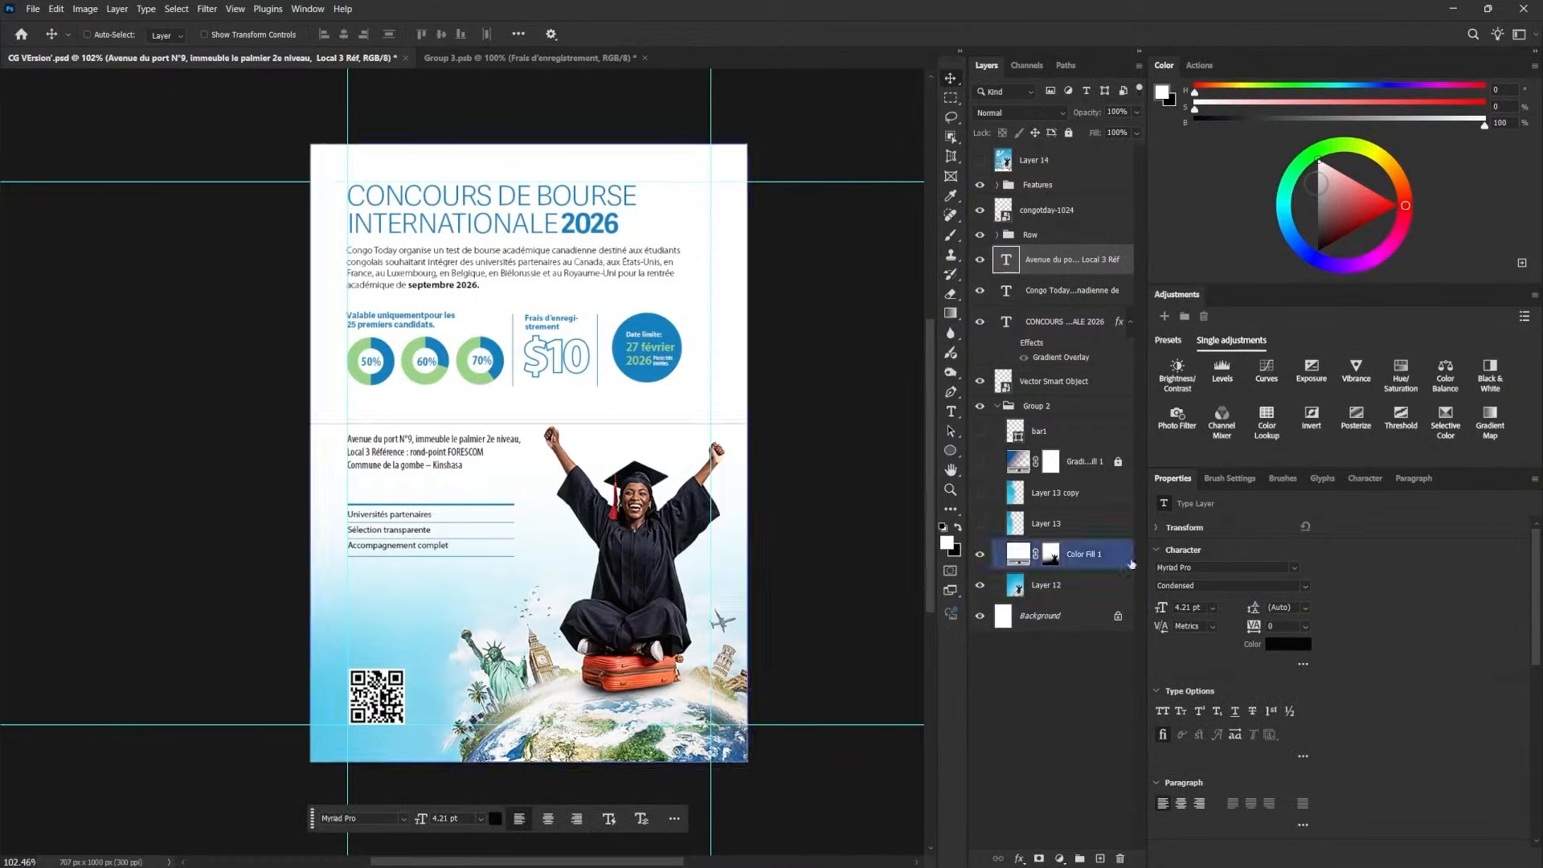
- Move the Features group down beside the QR code
key(alt+Tab)
key(alt+Tab)
right_click(424, 505)
click(431, 514)
drag(423, 516, 492, 681)
- Scale the address text to 3.89 pt and position it on the left margin below the charts
right_click(424, 444)
click(432, 454)
drag(415, 451, 414, 432)
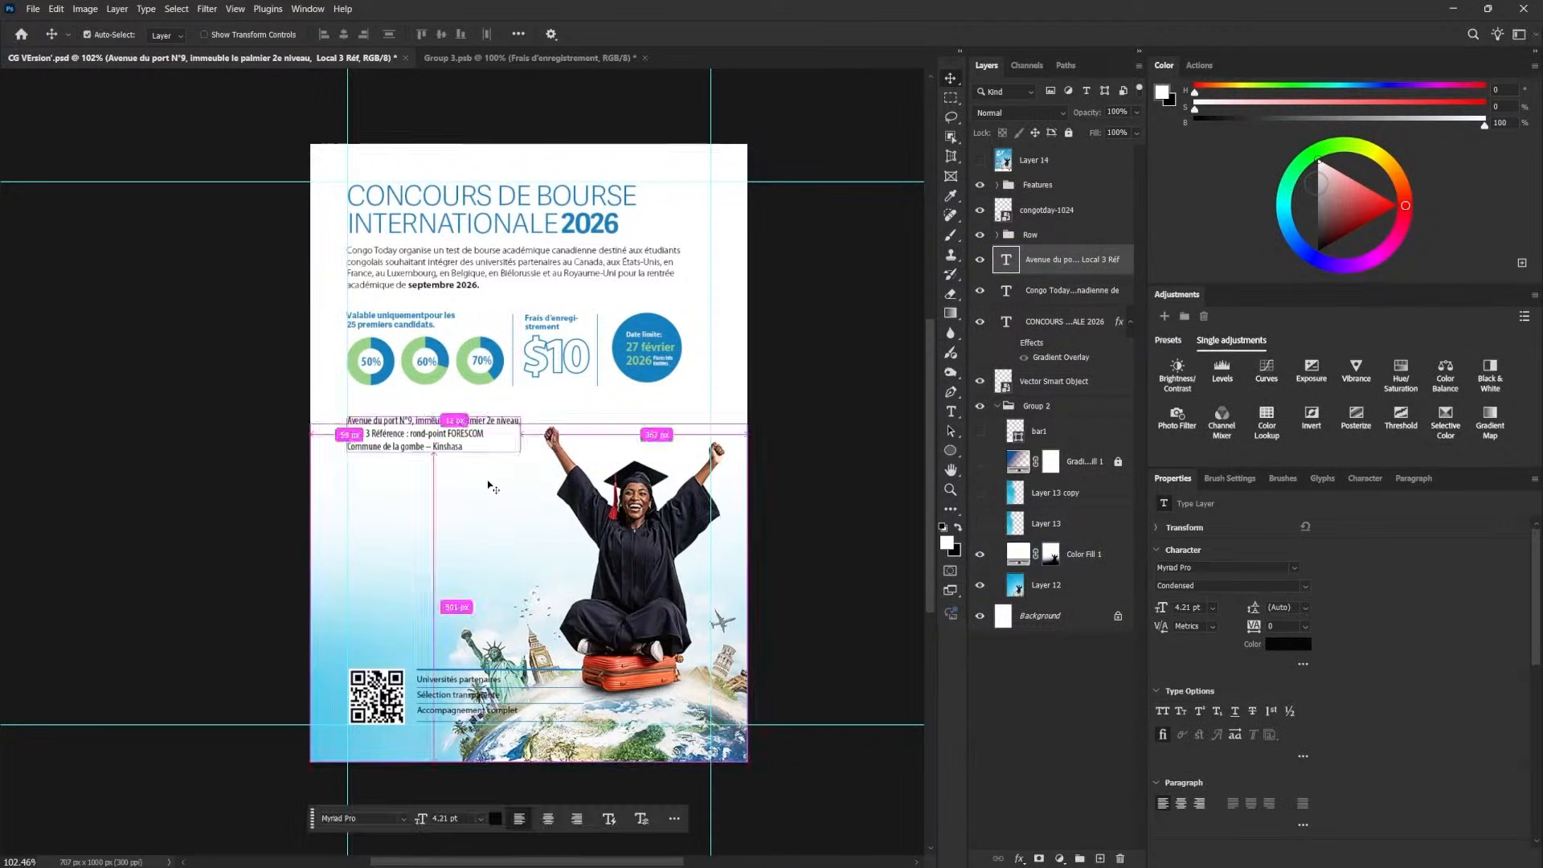
key(ctrl+t)
drag(522, 452, 510, 451)
drag(414, 432, 414, 462)
key(Return)
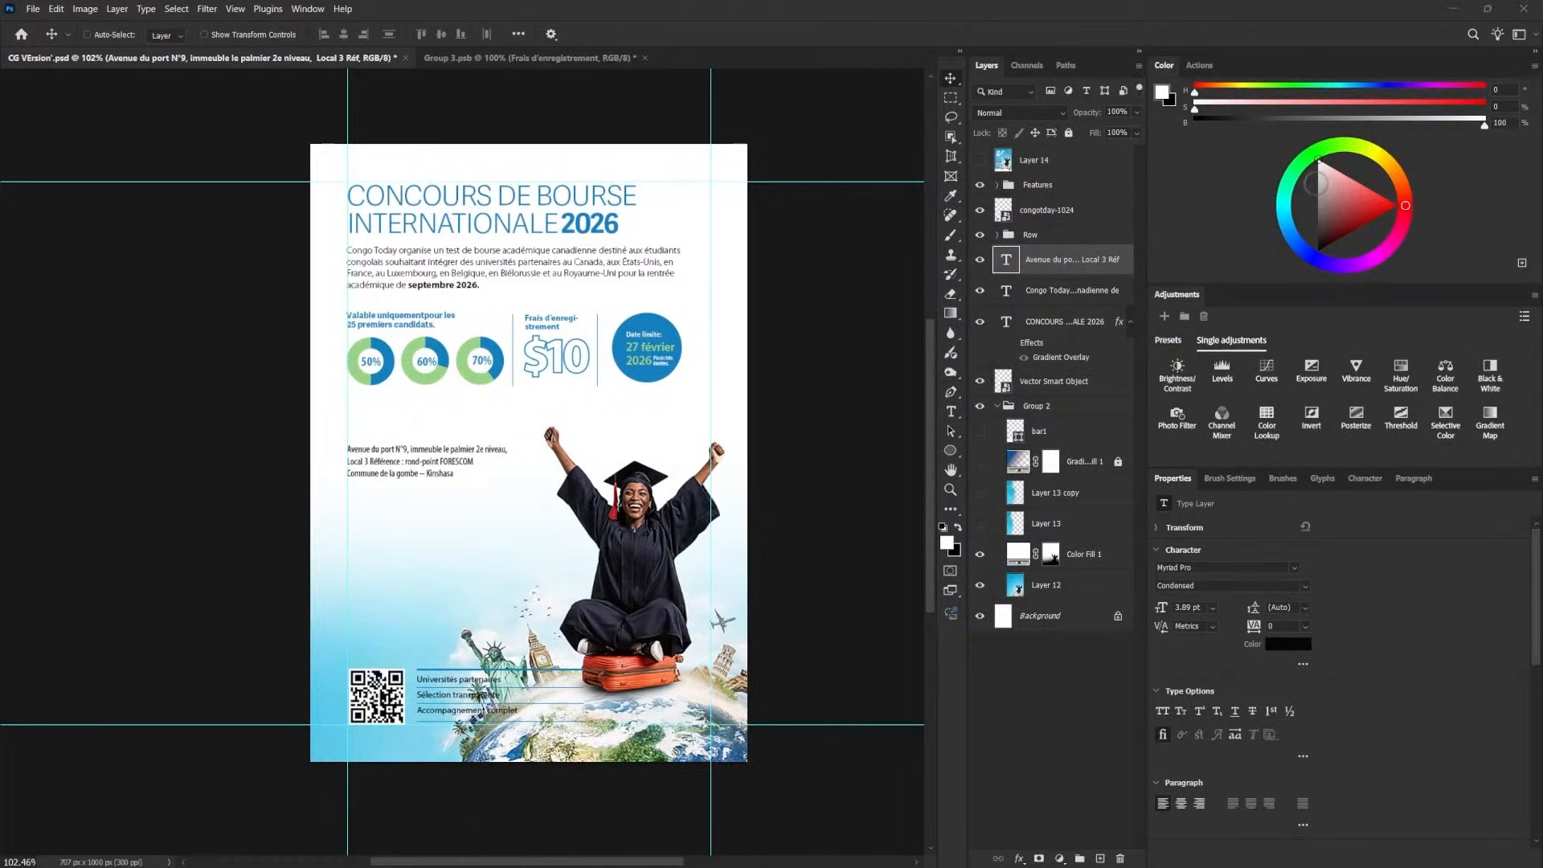
click(352, 507)
key(ctrl+v)
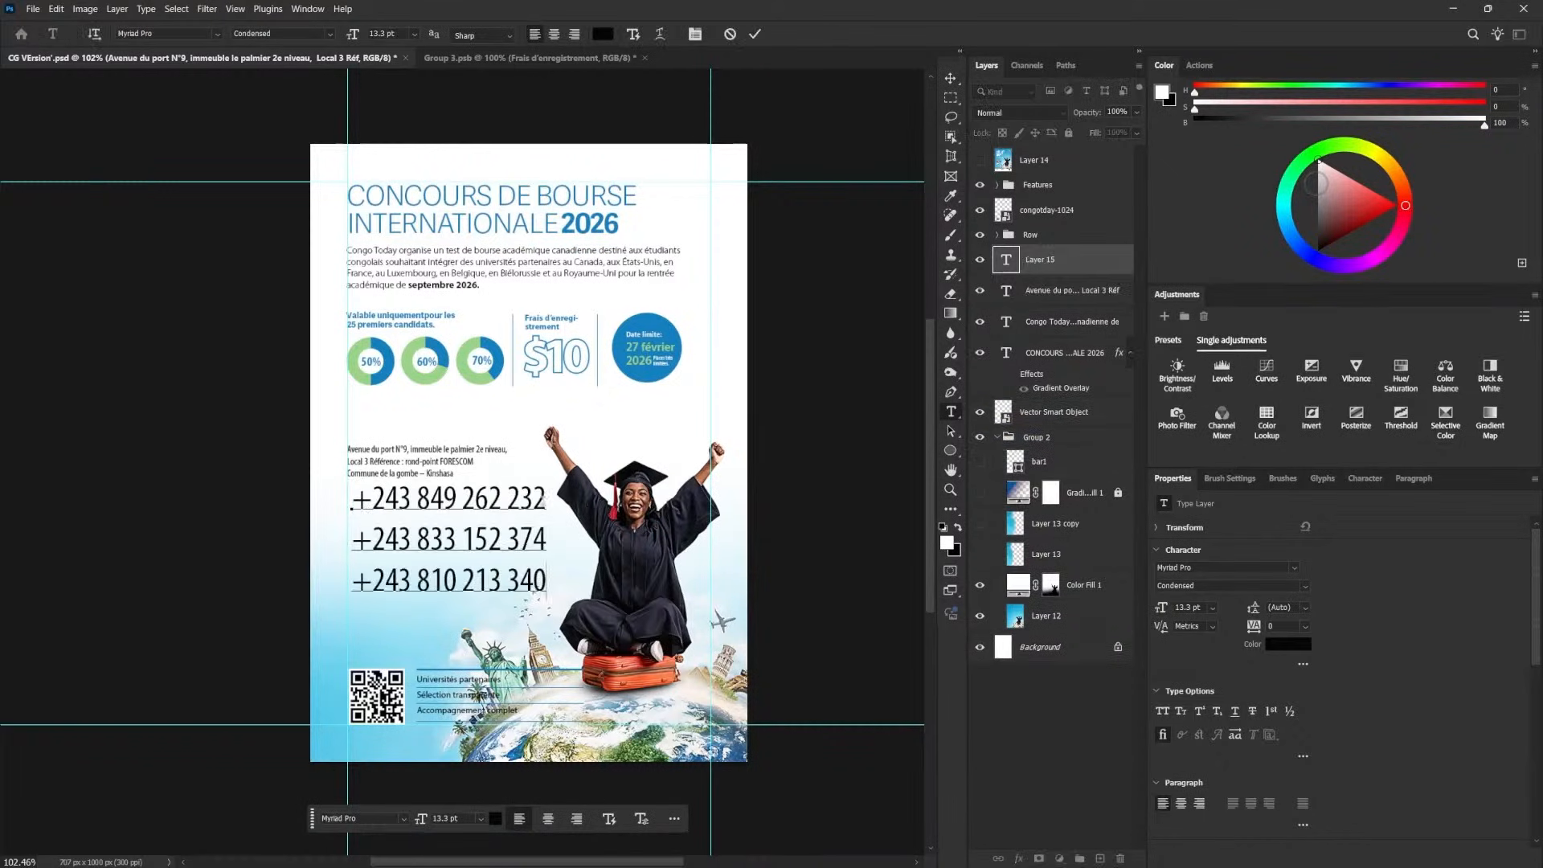
click(951, 78)
key(Delete)
- Duplicate the address text just below itself and replace the copy's content with the contact phone numbers
alt+drag(427, 454, 427, 494)
double_click(406, 505)
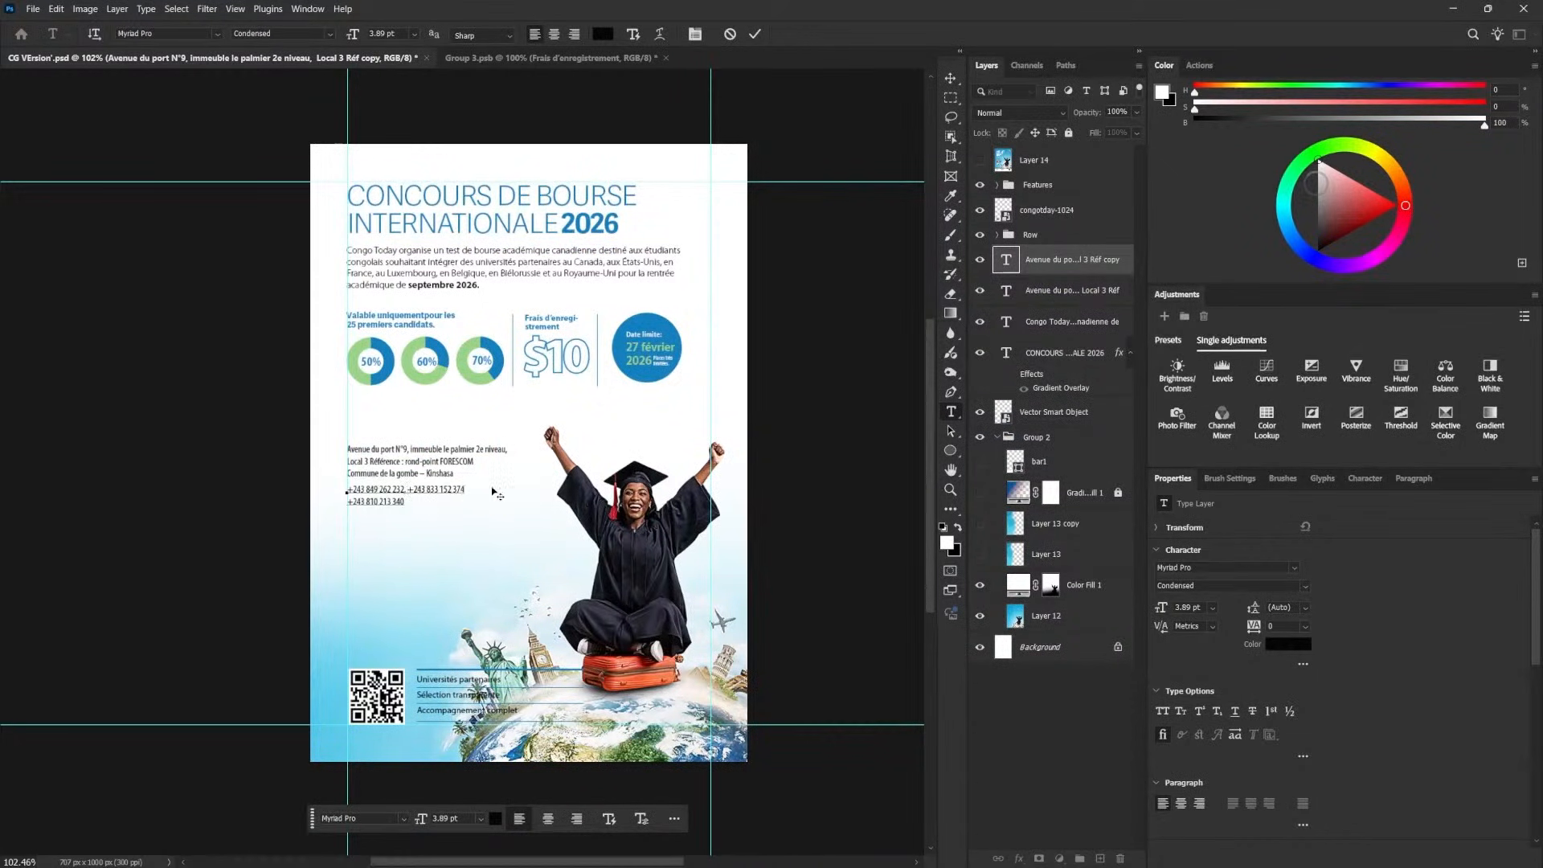
click(951, 78)
drag(427, 490, 427, 495)
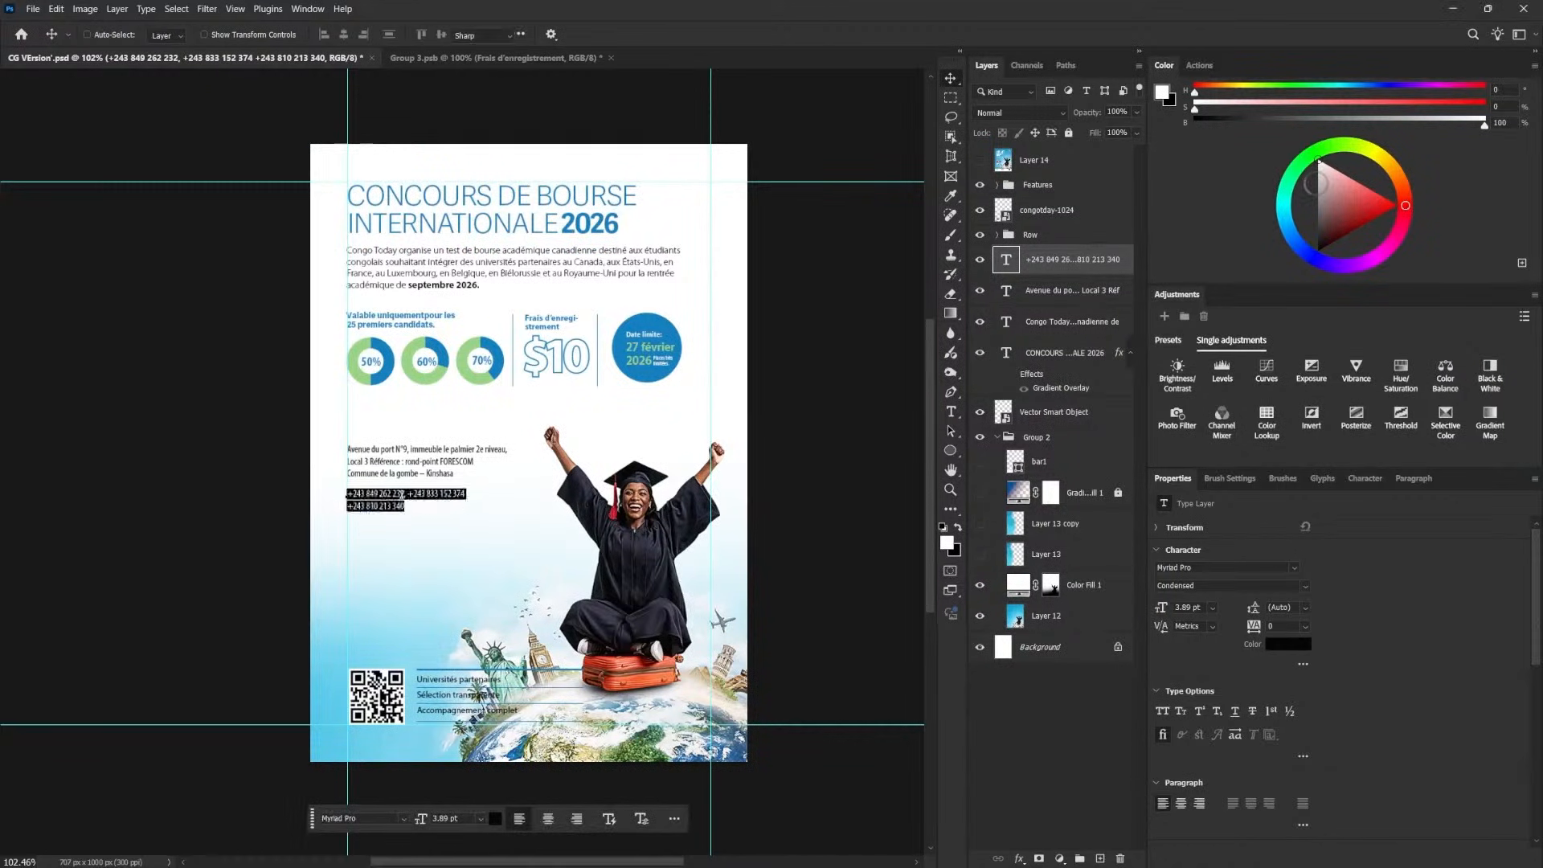
- Duplicate the phone text, place the two layers in columns beside the address, and replace the outer one with the contact e-mail
double_click(416, 510)
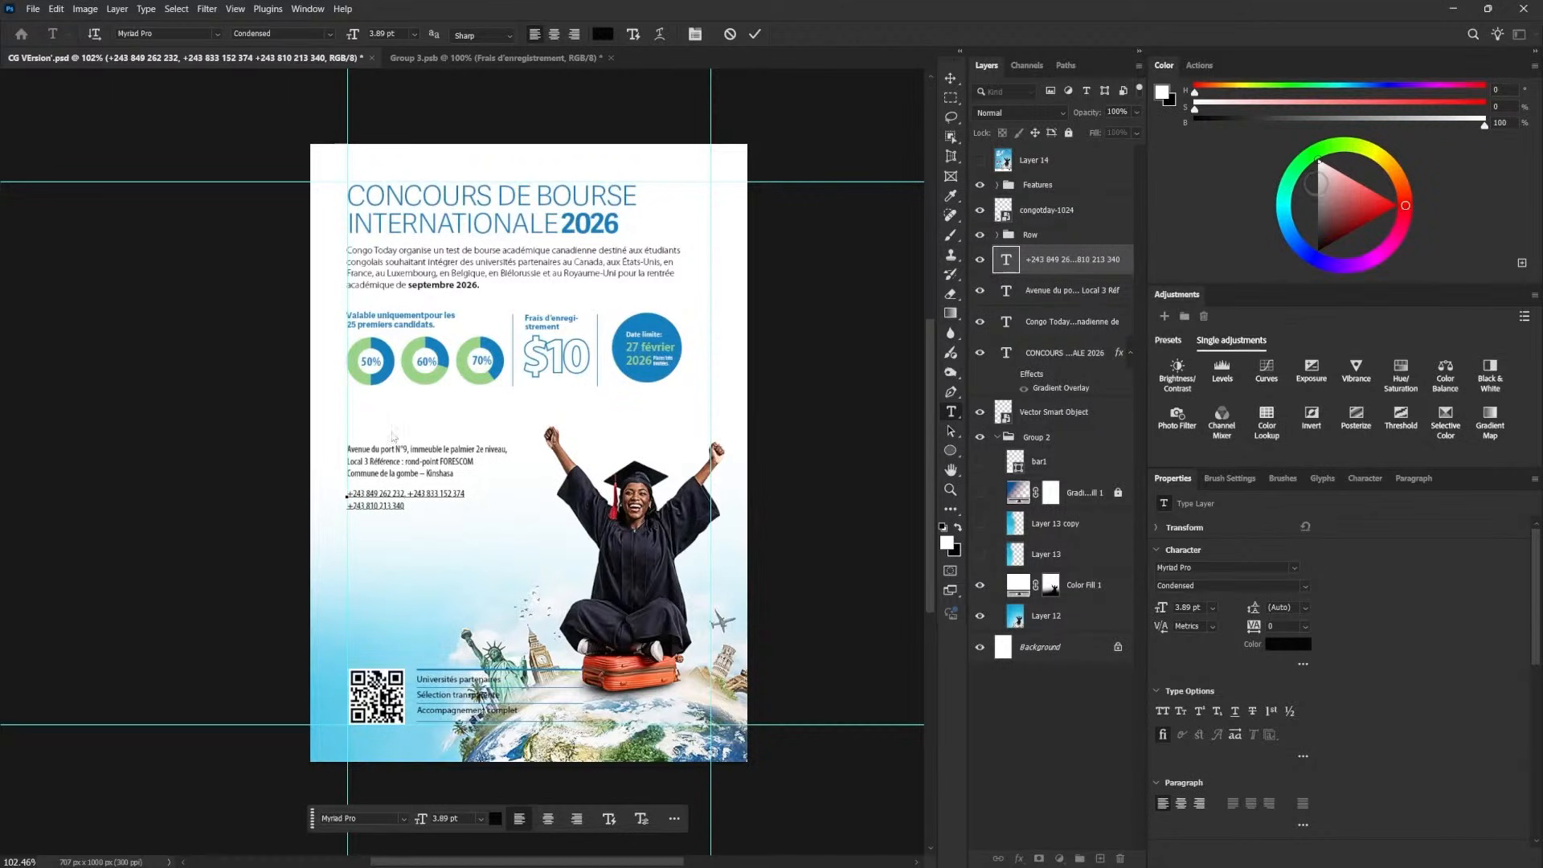
click(1036, 266)
key(ctrl+j)
drag(559, 463, 560, 463)
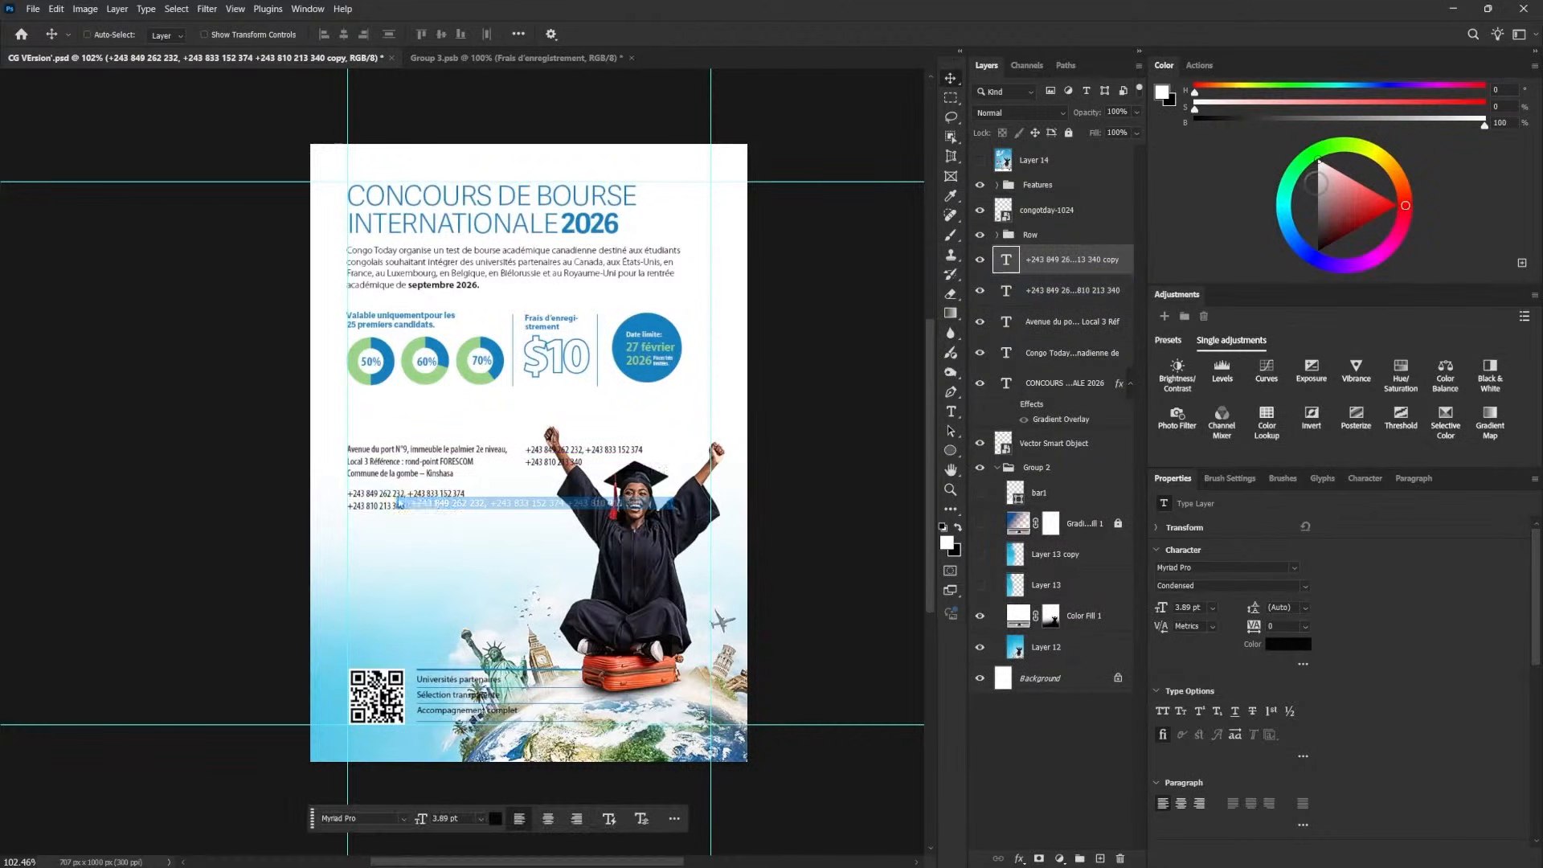
drag(376, 500, 682, 452)
double_click(681, 457)
click(951, 78)
ctrl+click(1073, 324)
ctrl+click(1074, 355)
click(423, 36)
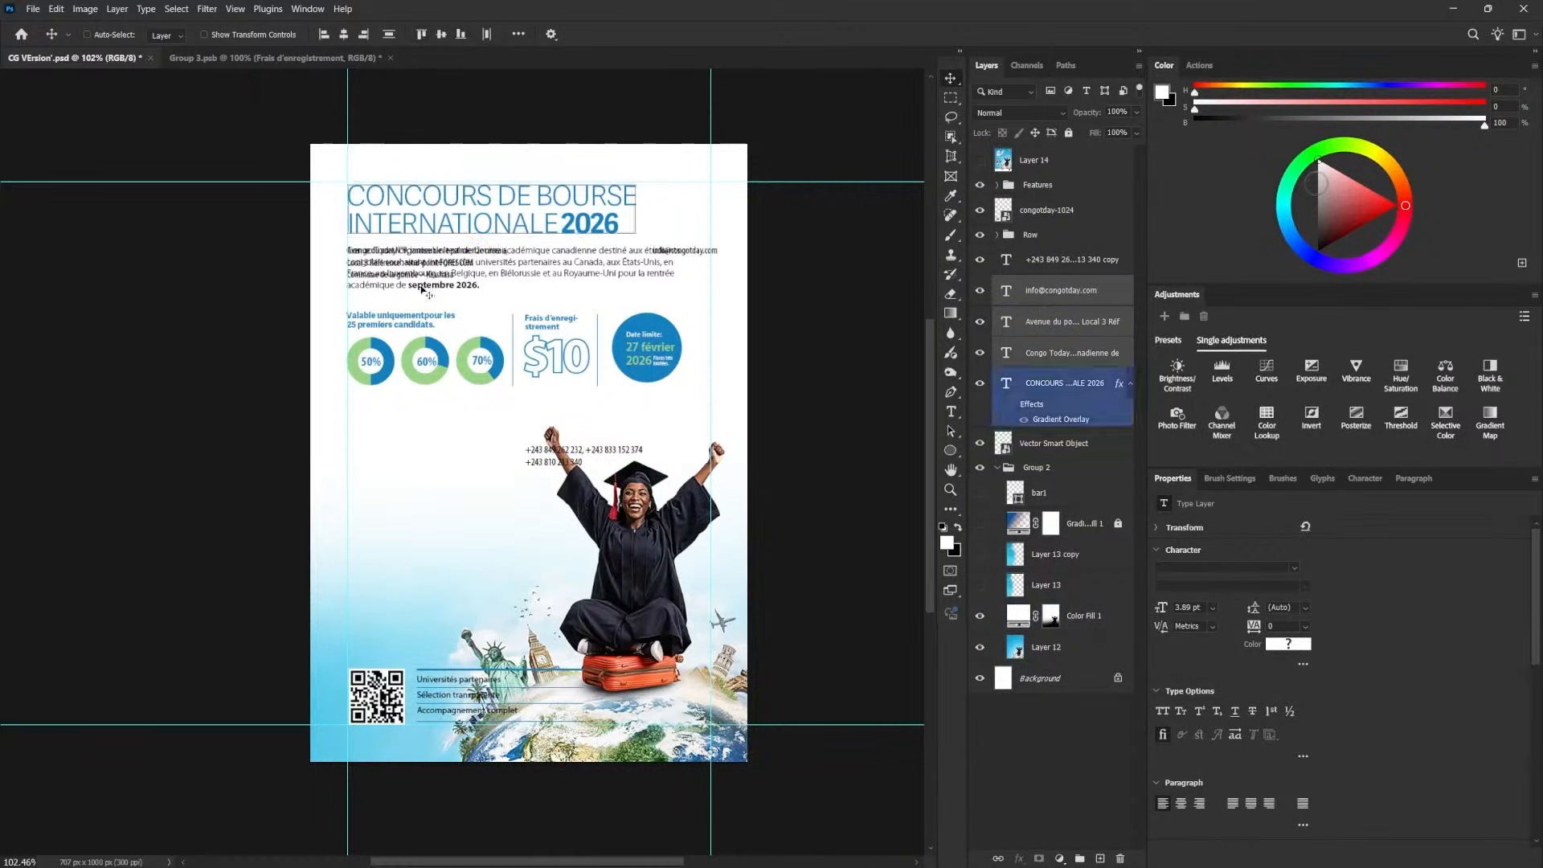
key(ctrl+z)
- Scale the address, phone and e-mail text layers down to 3.69 pt and stack them vertically below the charts
ctrl+click(1069, 265)
key(ctrl+t)
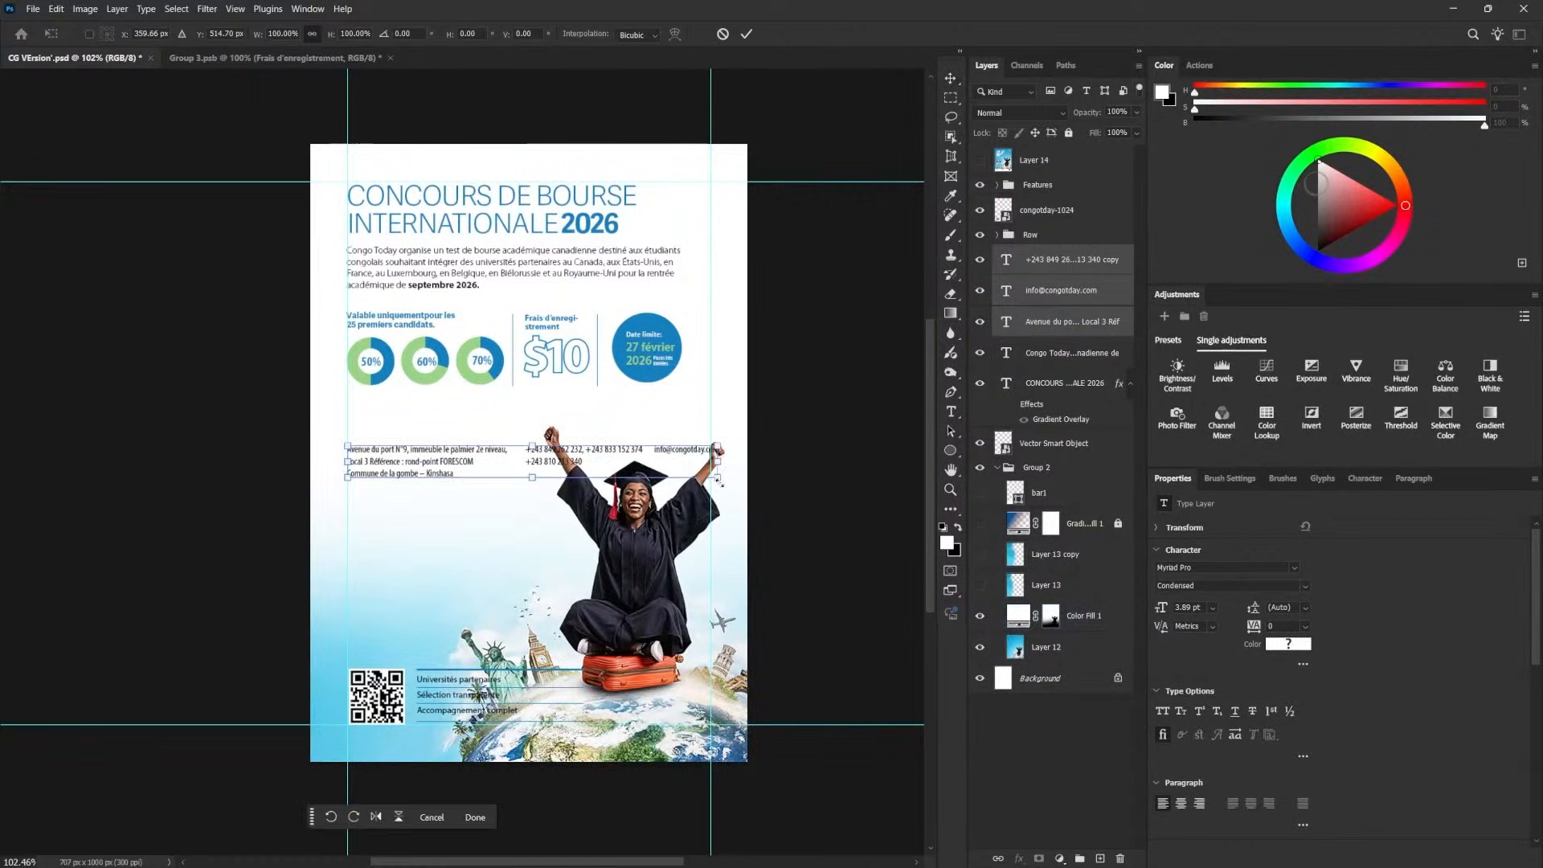
drag(528, 463, 522, 424)
drag(713, 441, 657, 431)
key(Return)
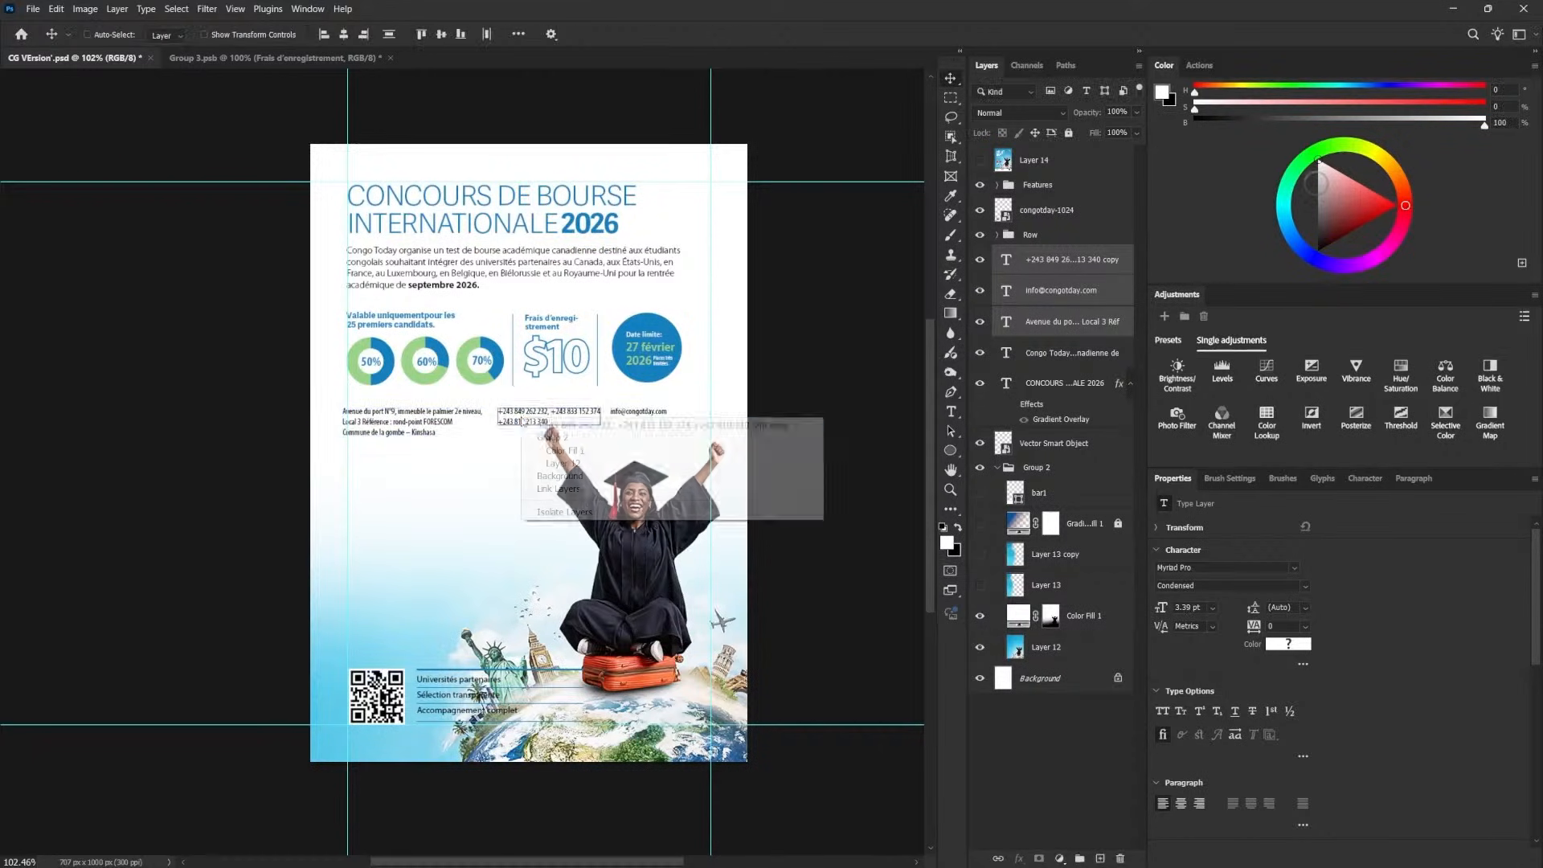
drag(539, 415, 650, 410)
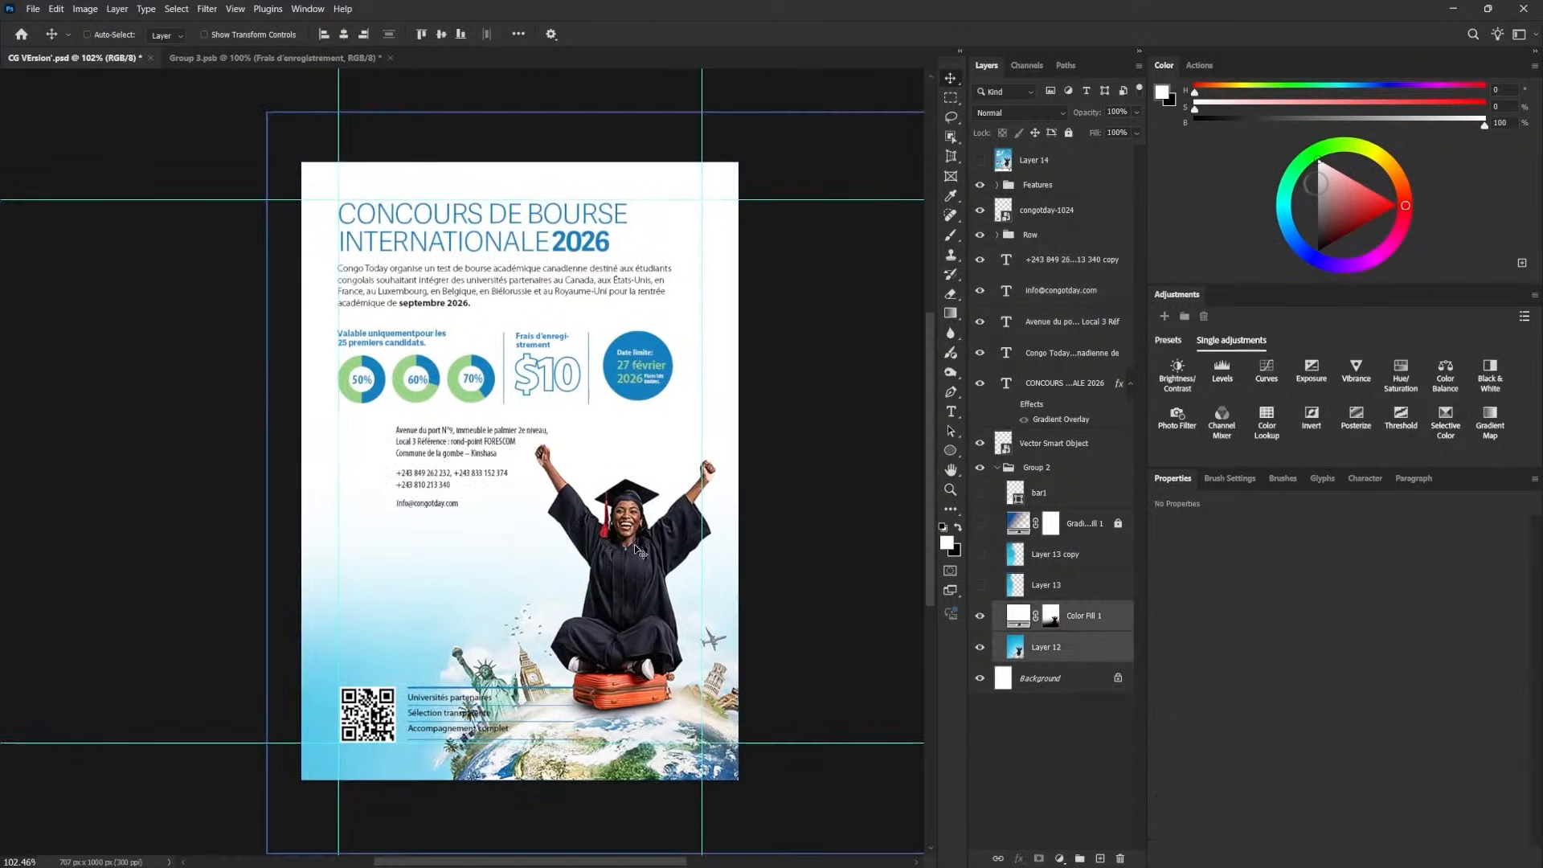
- Shift the graduate photo and its Color Fill 1 layer lower, and move the stacked contact texts right to start under the fee column
drag(634, 537, 644, 665)
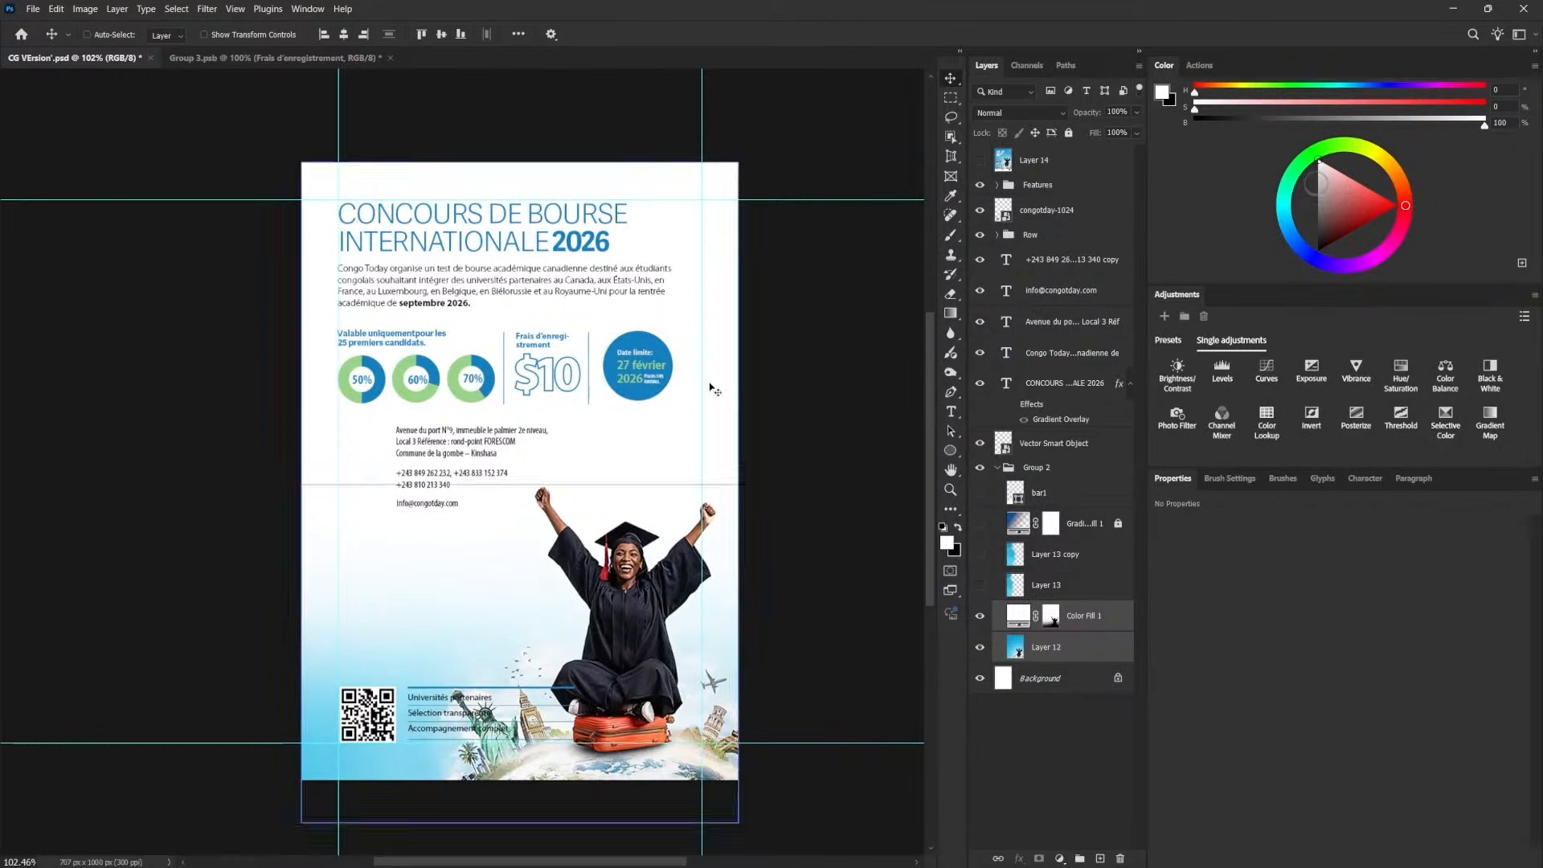
click(1063, 261)
shift+click(1065, 320)
drag(471, 444, 546, 442)
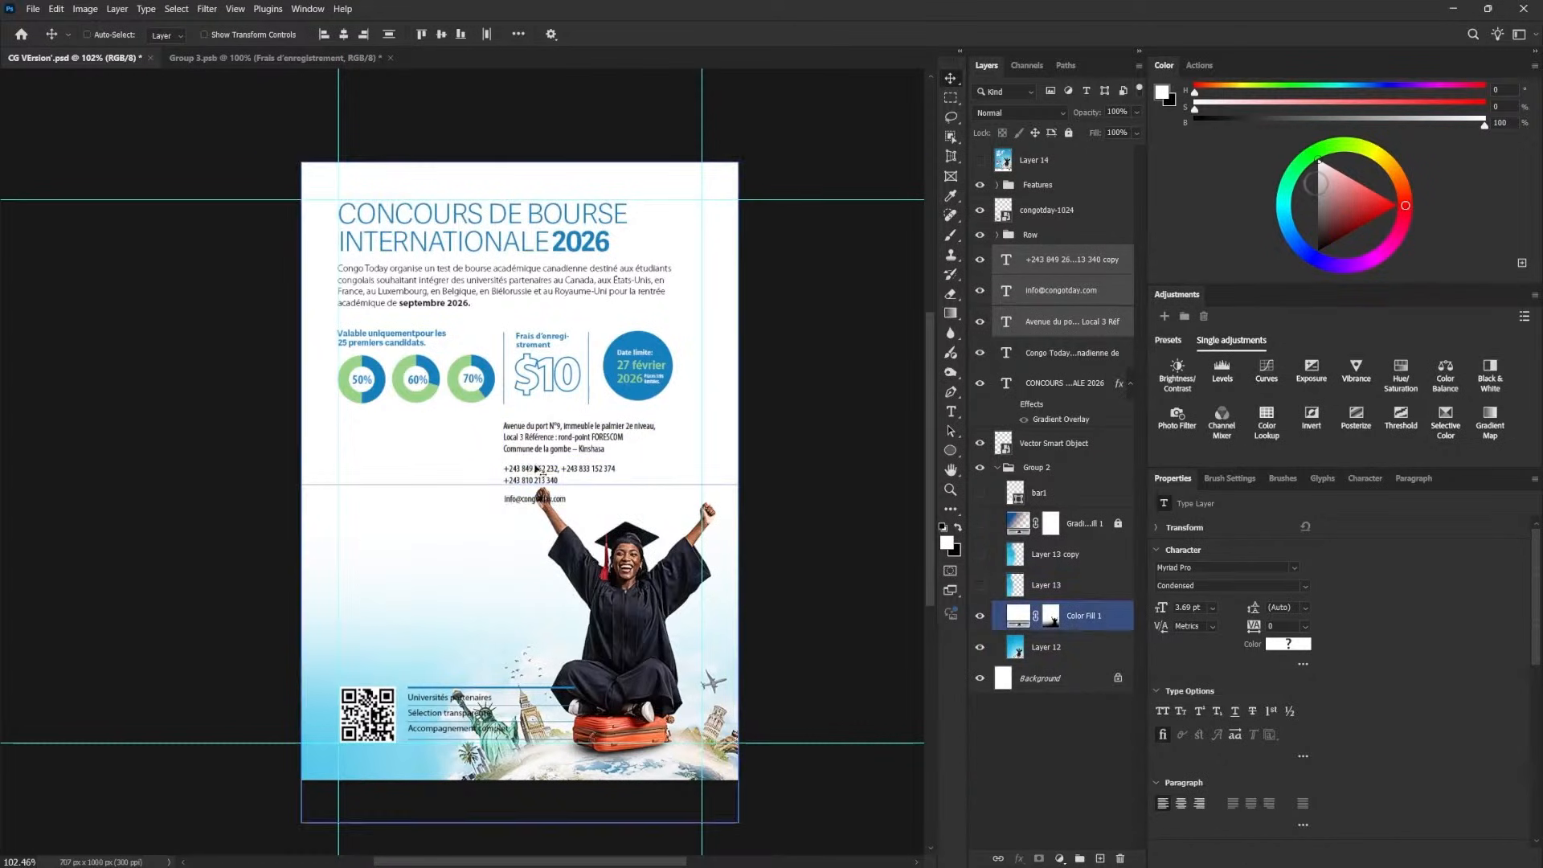
- Put the three phone numbers on a single line and set the address's first line in Bold Condensed
double_click(615, 471)
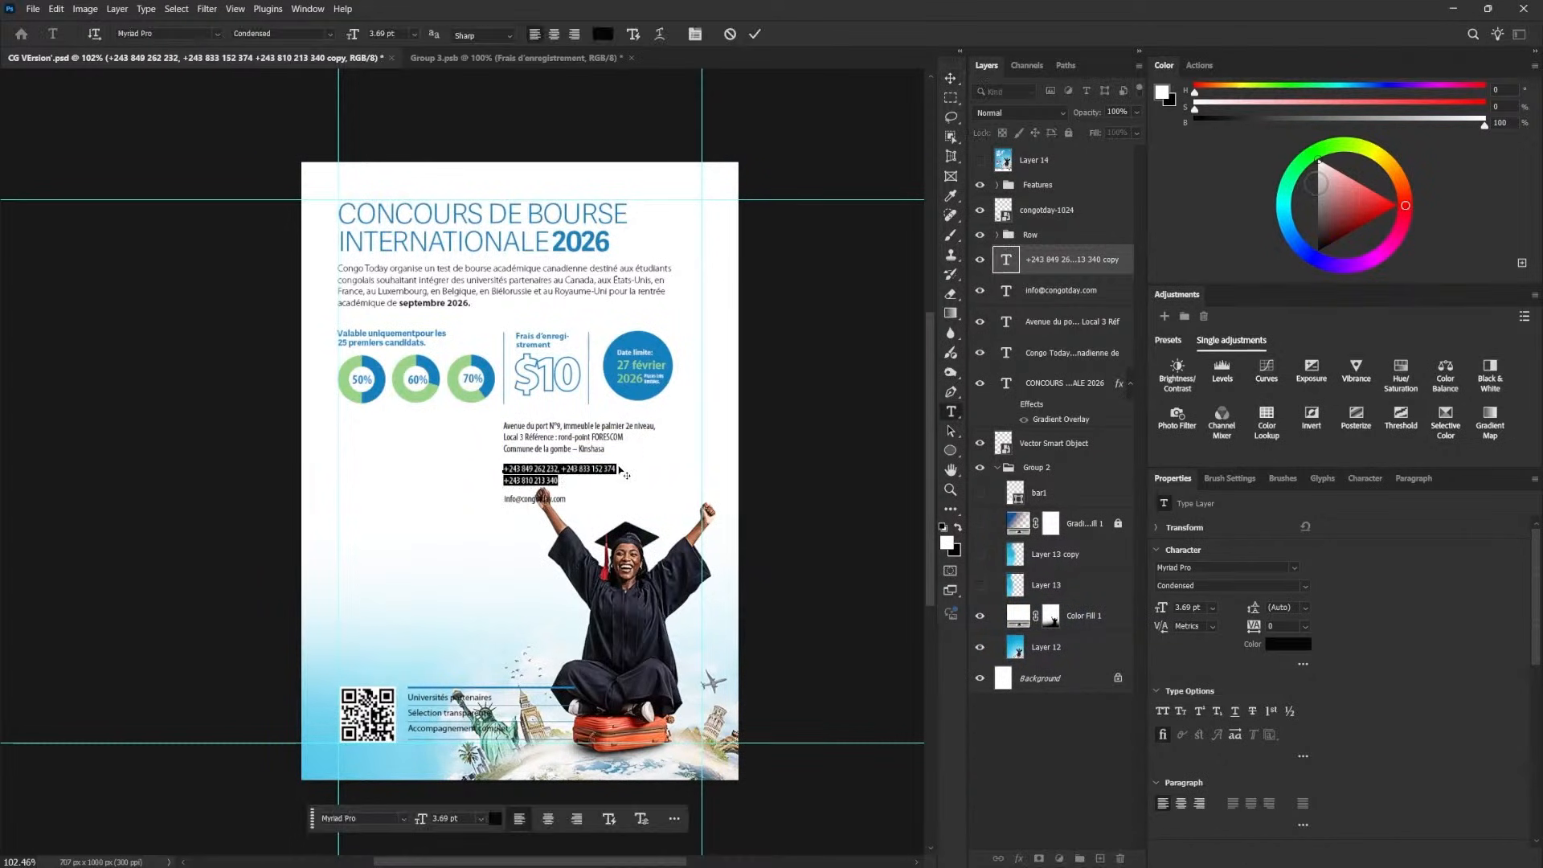
click(1022, 264)
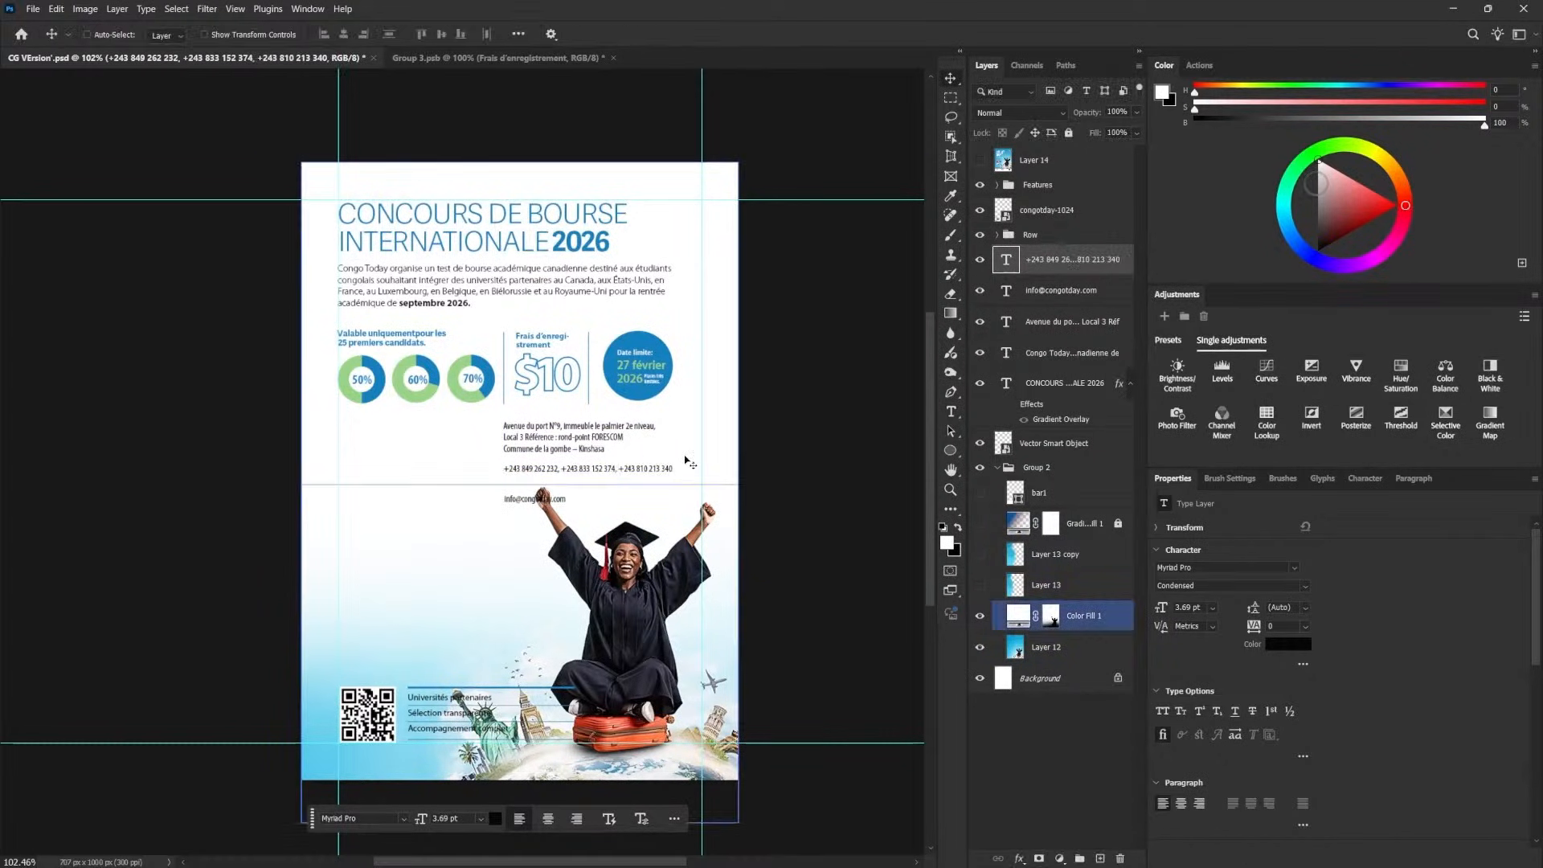
double_click(635, 426)
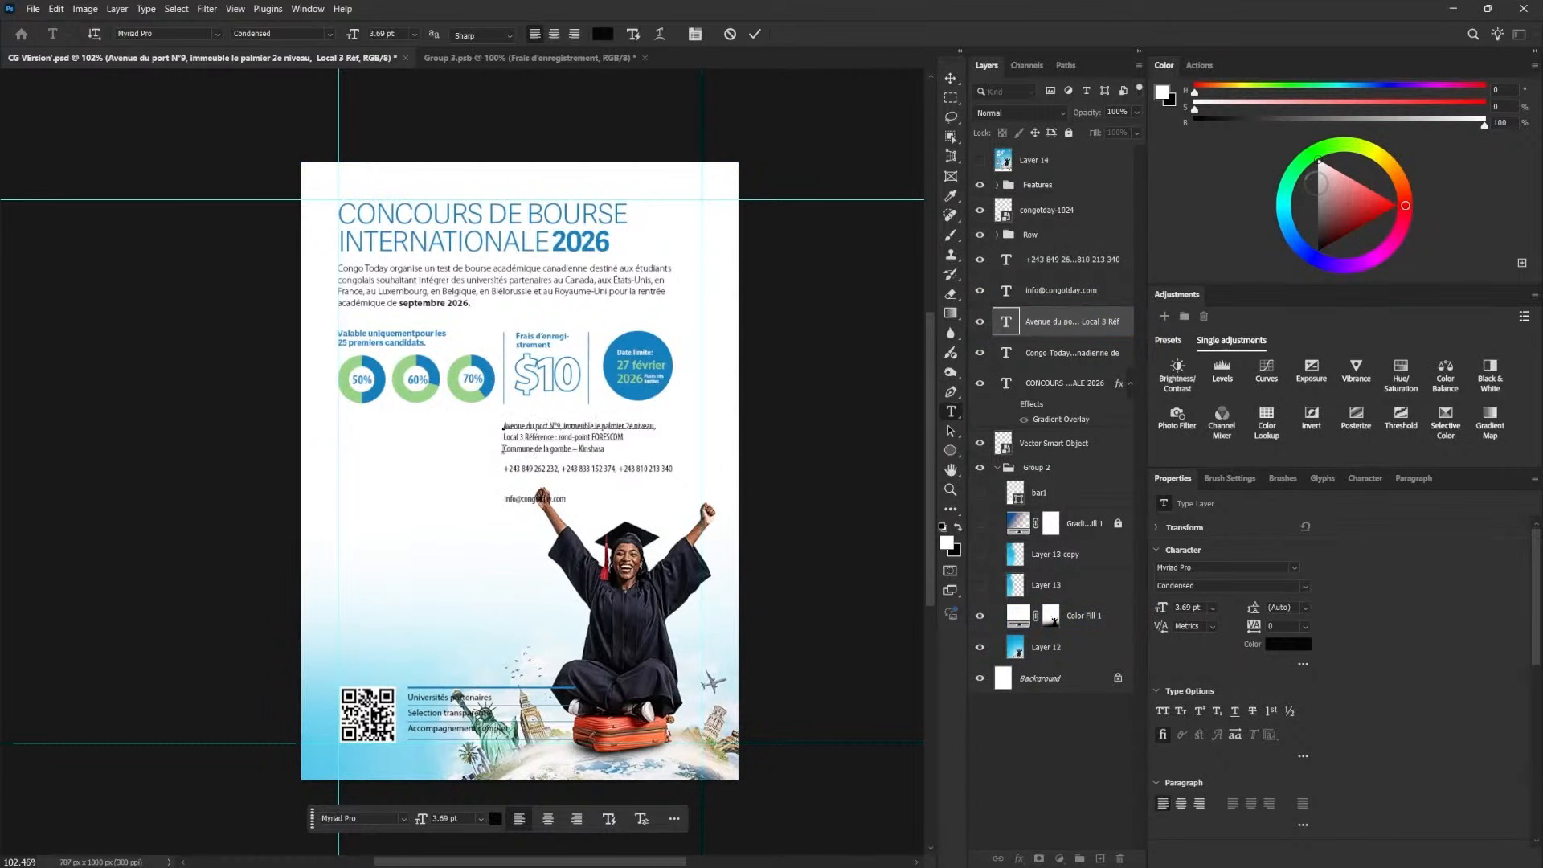
click(1303, 587)
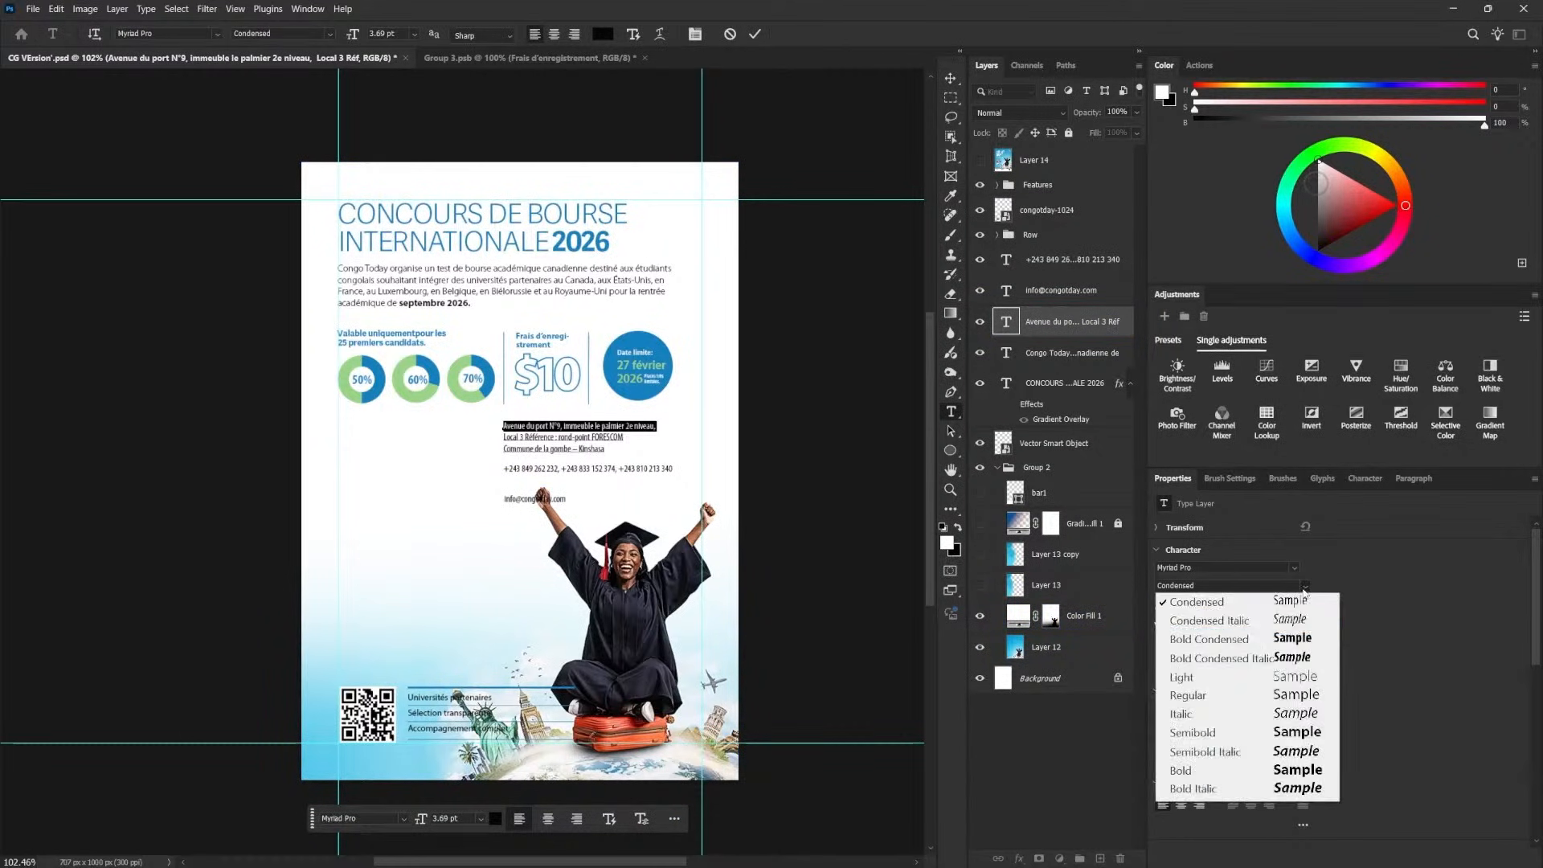
click(1288, 639)
click(951, 78)
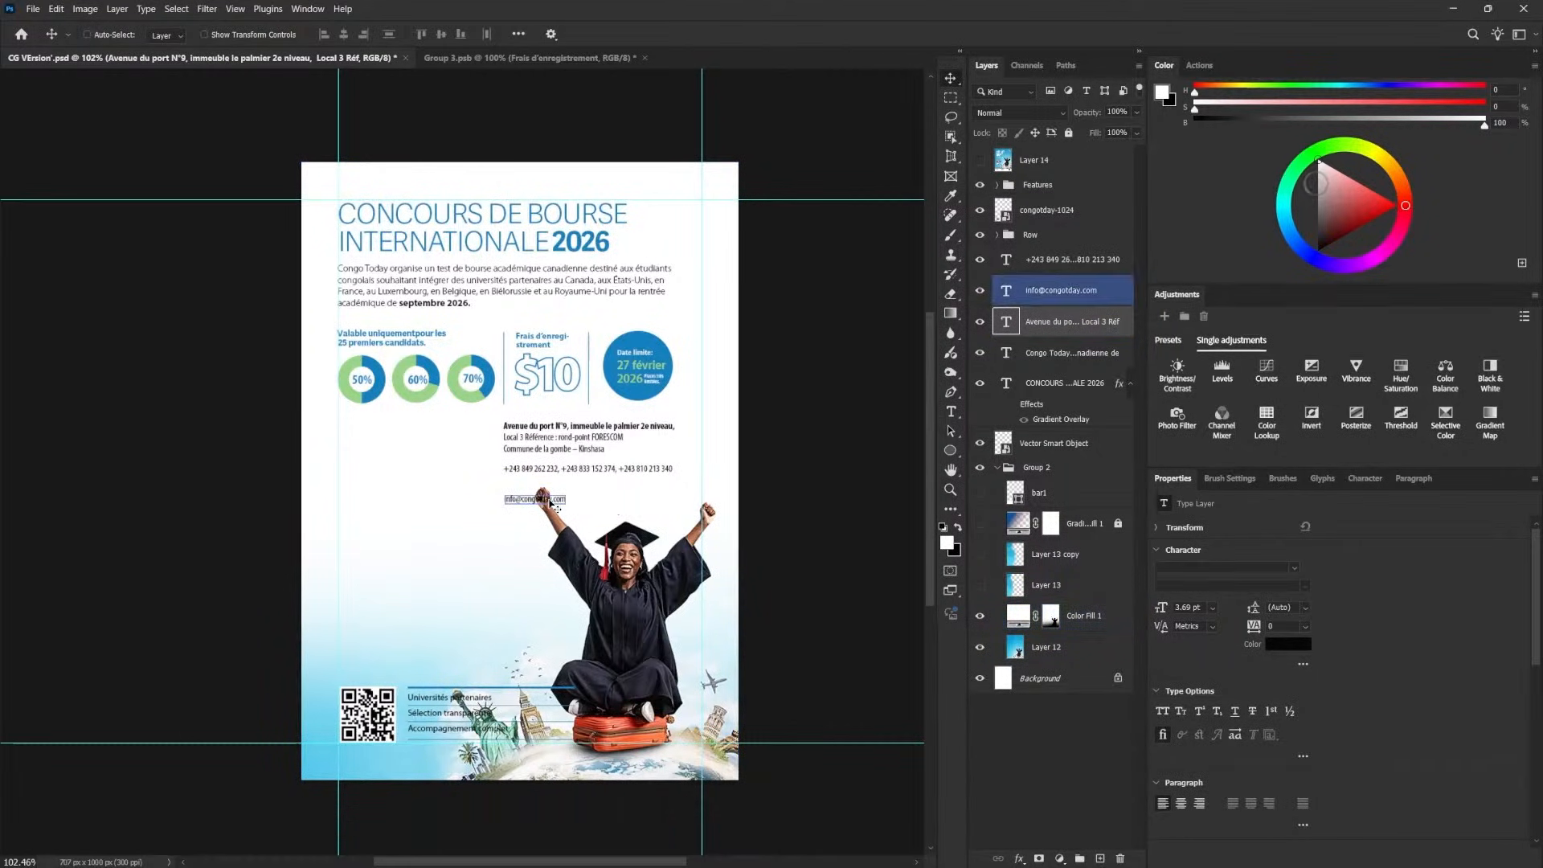
- Move the Features group back up beneath the donut charts, beside the contact texts
right_click(505, 686)
click(532, 697)
drag(515, 721, 450, 459)
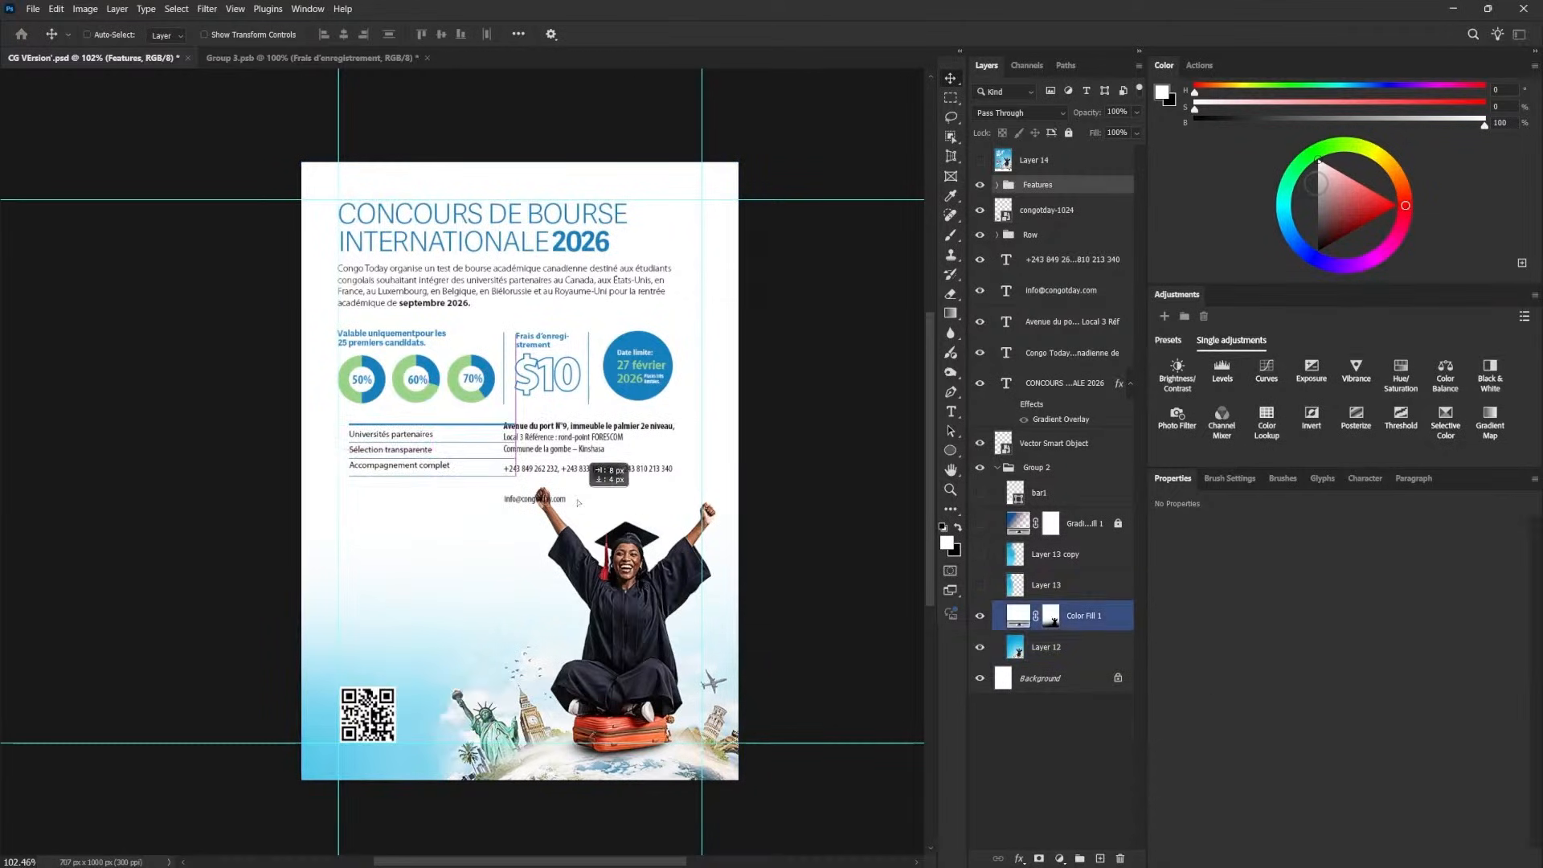
- Shorten the four divider lines of the features list so they end before the contact texts
click(997, 185)
click(1053, 210)
shift+click(1045, 303)
key(ctrl+t)
drag(506, 459, 496, 458)
key(Return)
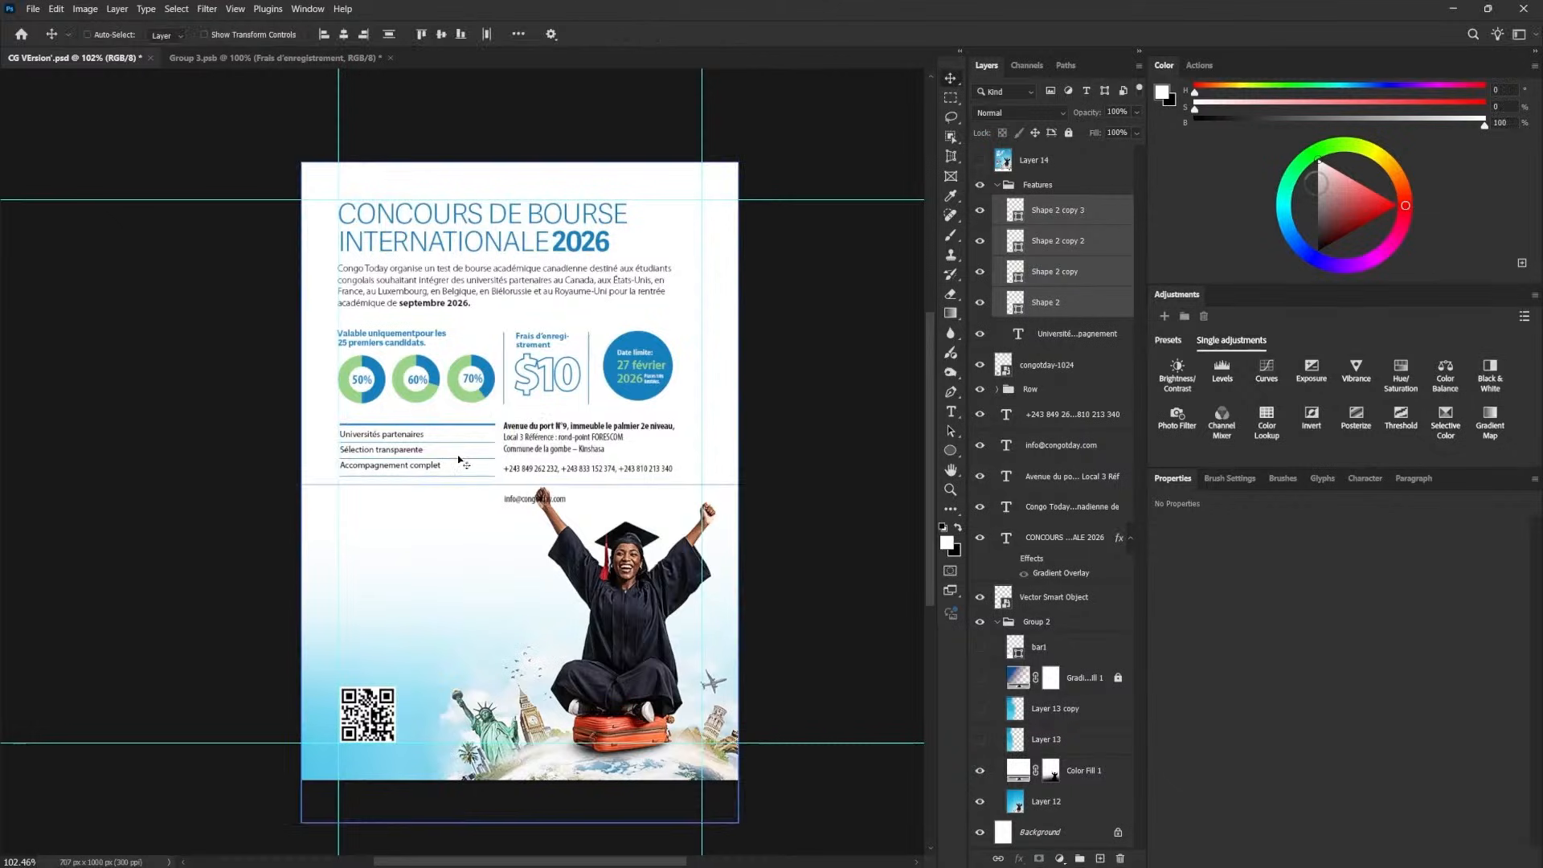
- Move the e-mail up closer to the phone numbers and distribute the four features divider lines evenly
ctrl+click(531, 499)
drag(531, 499, 640, 490)
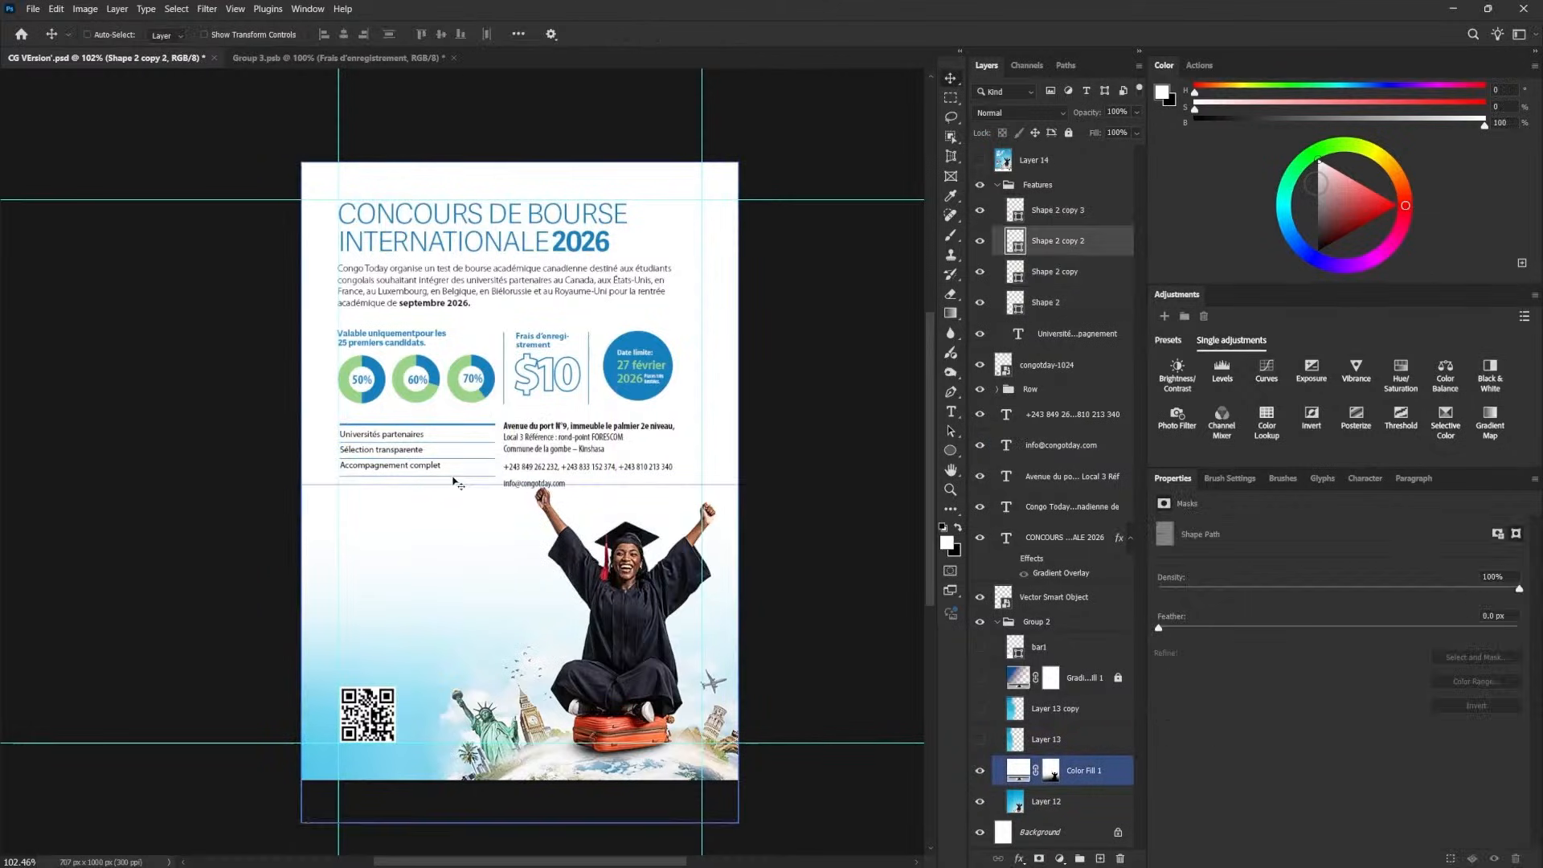
click(1054, 210)
shift+click(1047, 302)
click(389, 34)
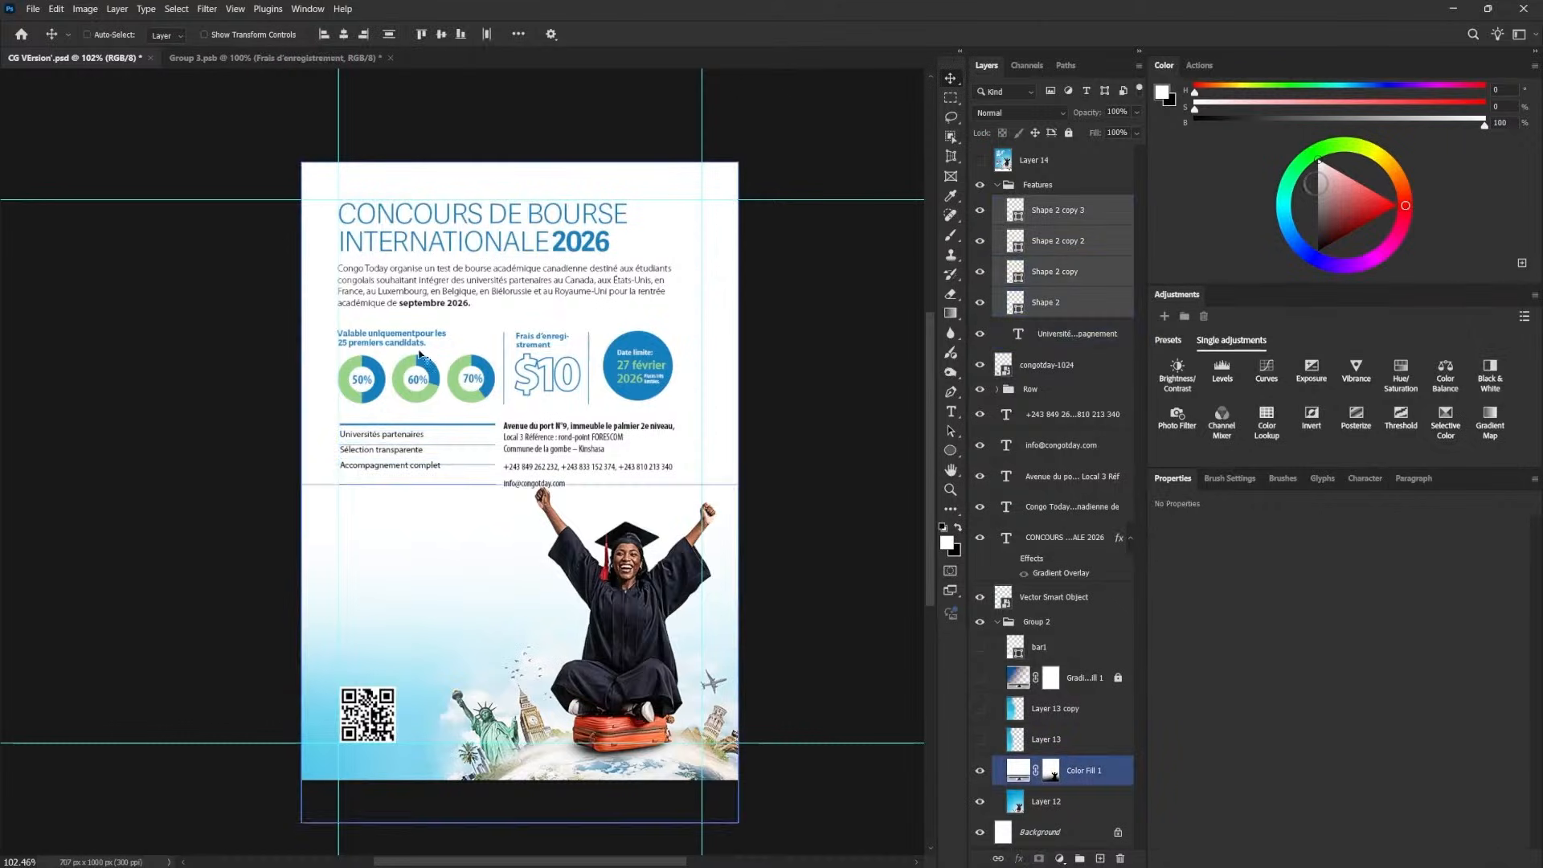
- Nudge the features text down and set its leading to 7.4 pt to fit between the divider lines
ctrl+click(391, 450)
key(Down)
key(Down)
key(Down)
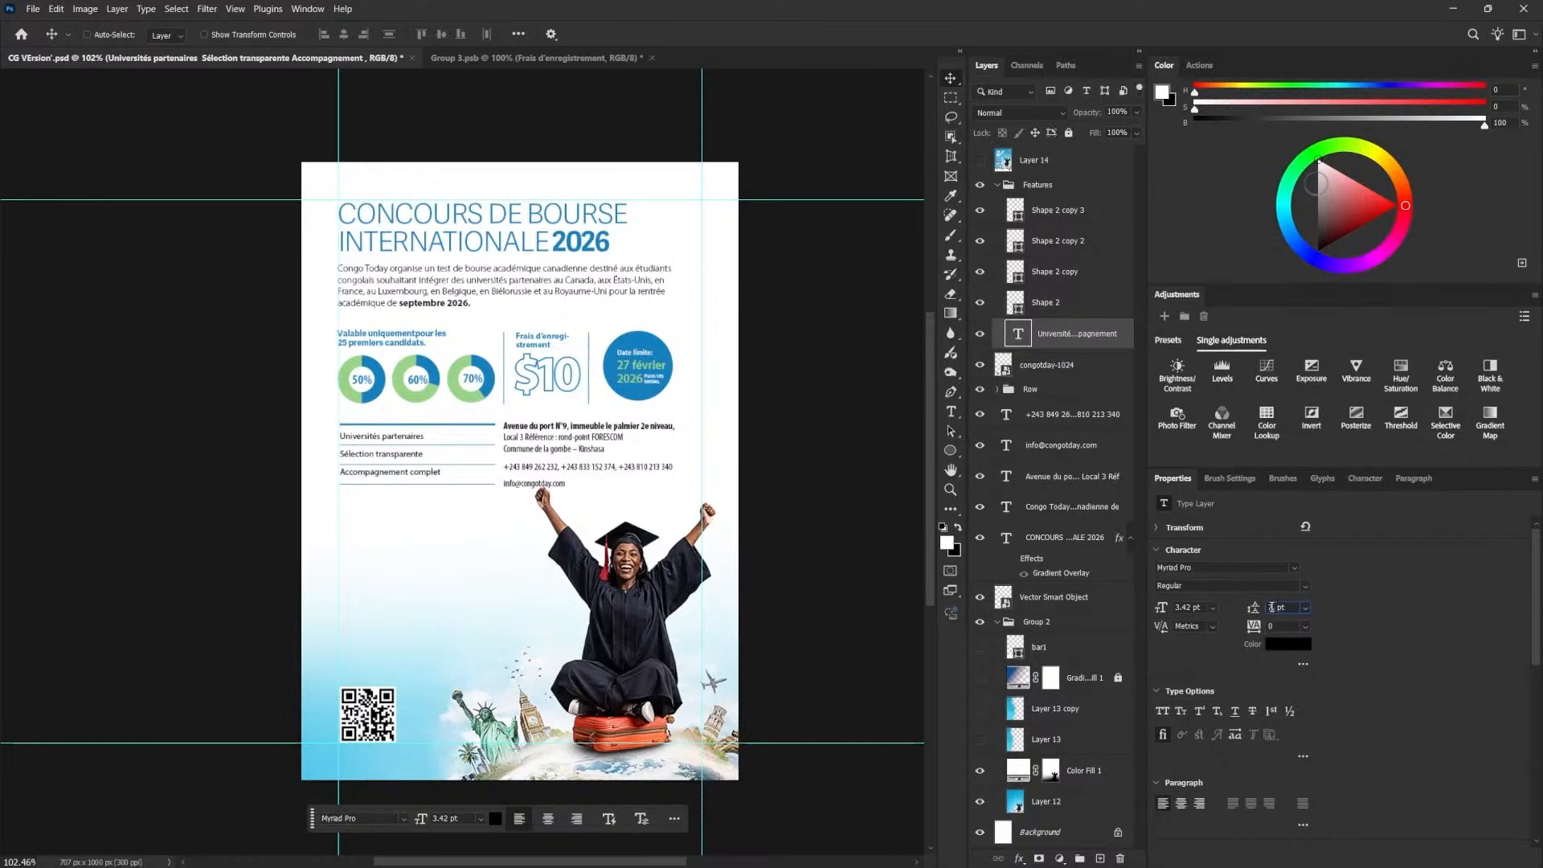
- Scale the graduate photo and Color Fill 1 layers together to about 95.6% so the raised hands clear the contact texts
ctrl+click(502, 561)
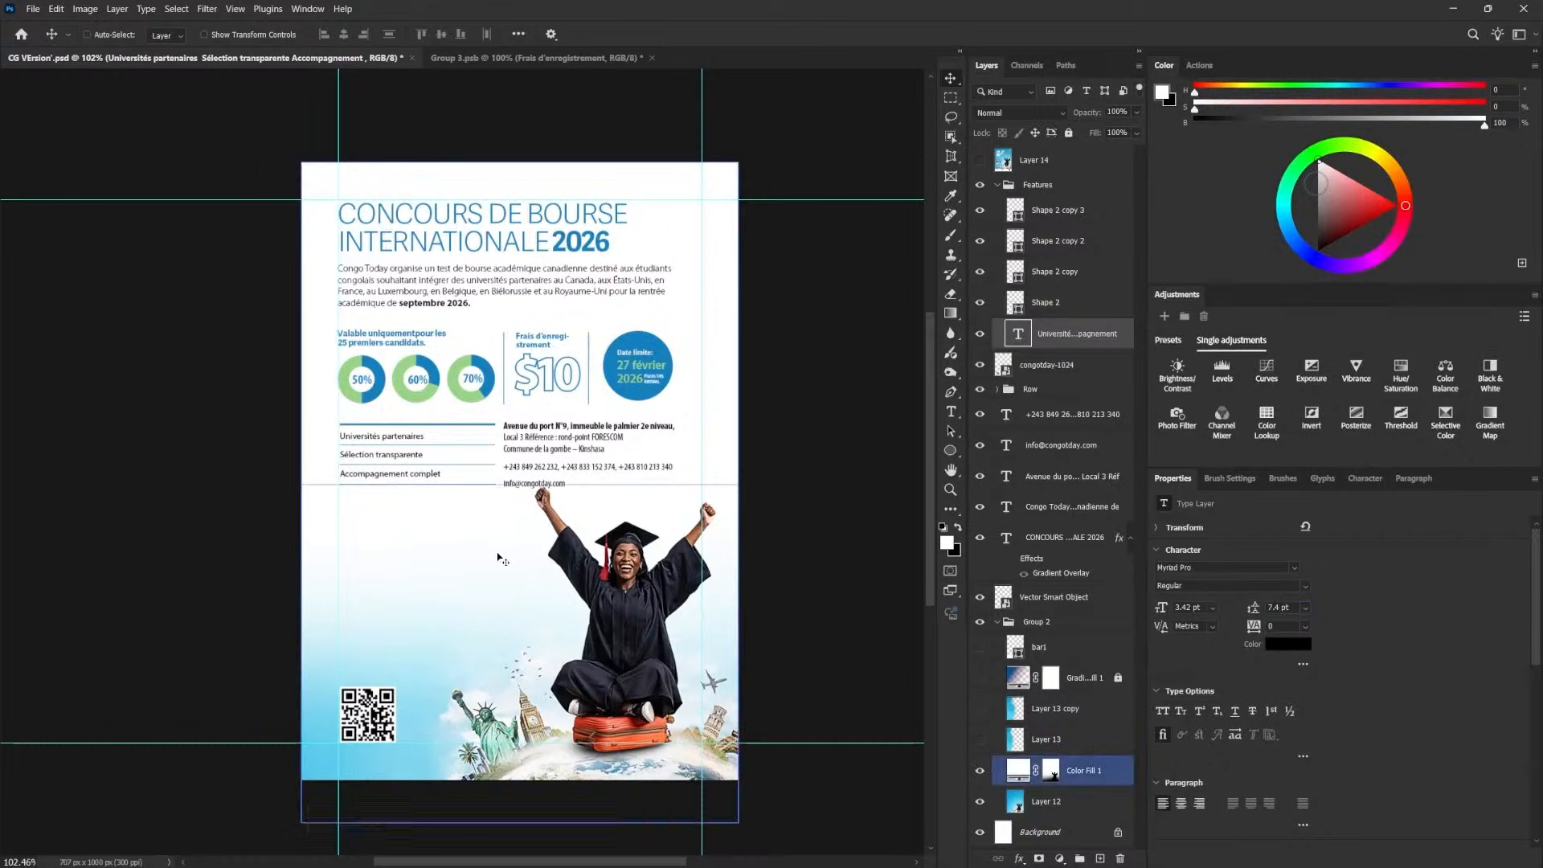
ctrl+shift+click(369, 575)
key(ctrl+t)
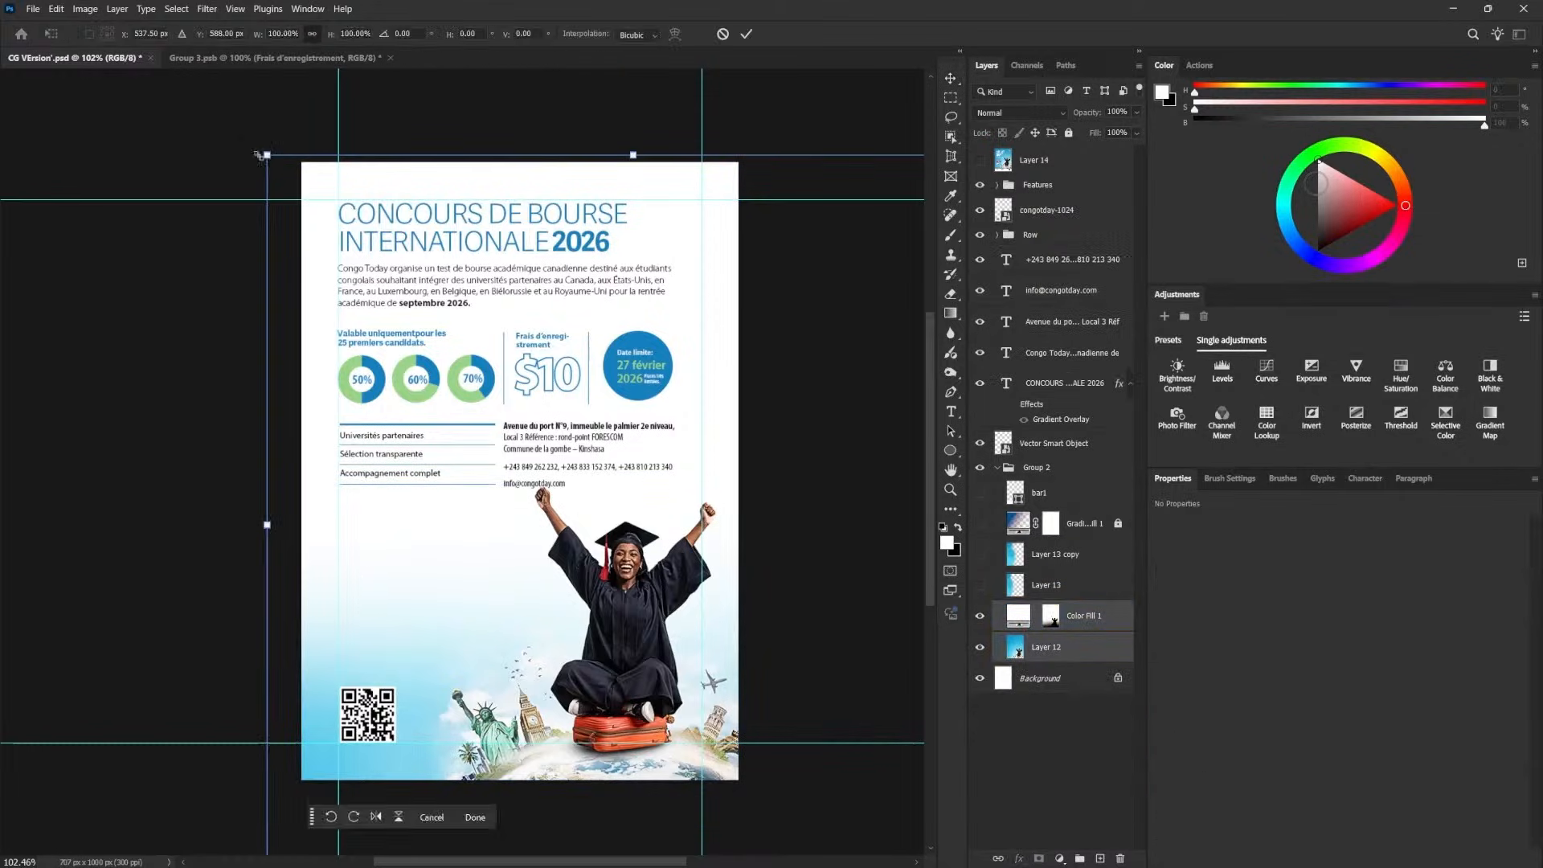
click(1037, 617)
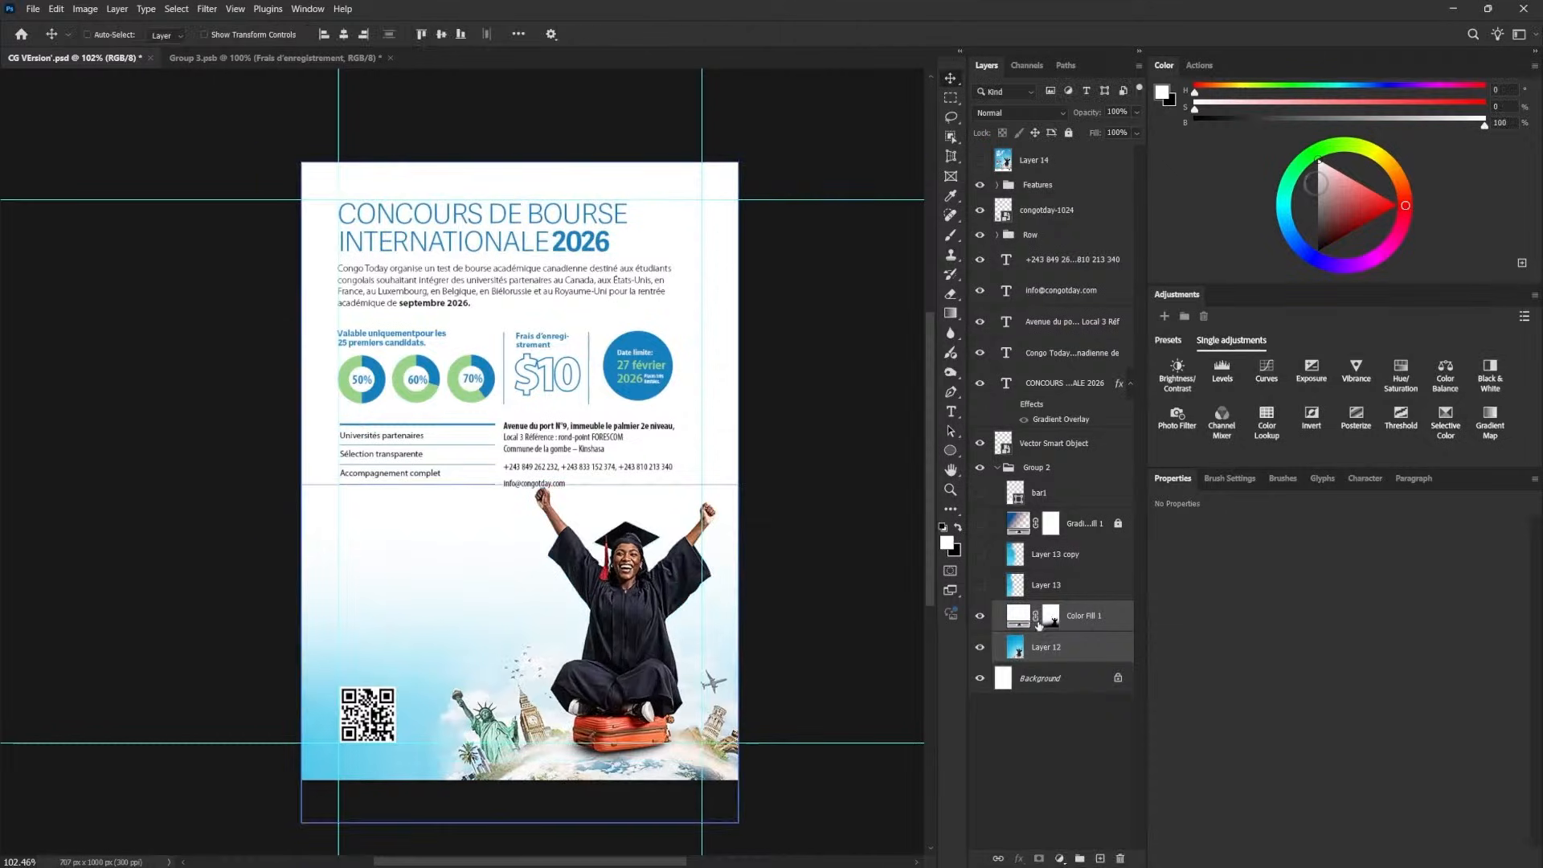
key(ctrl+t)
drag(288, 146, 320, 186)
drag(653, 612, 664, 637)
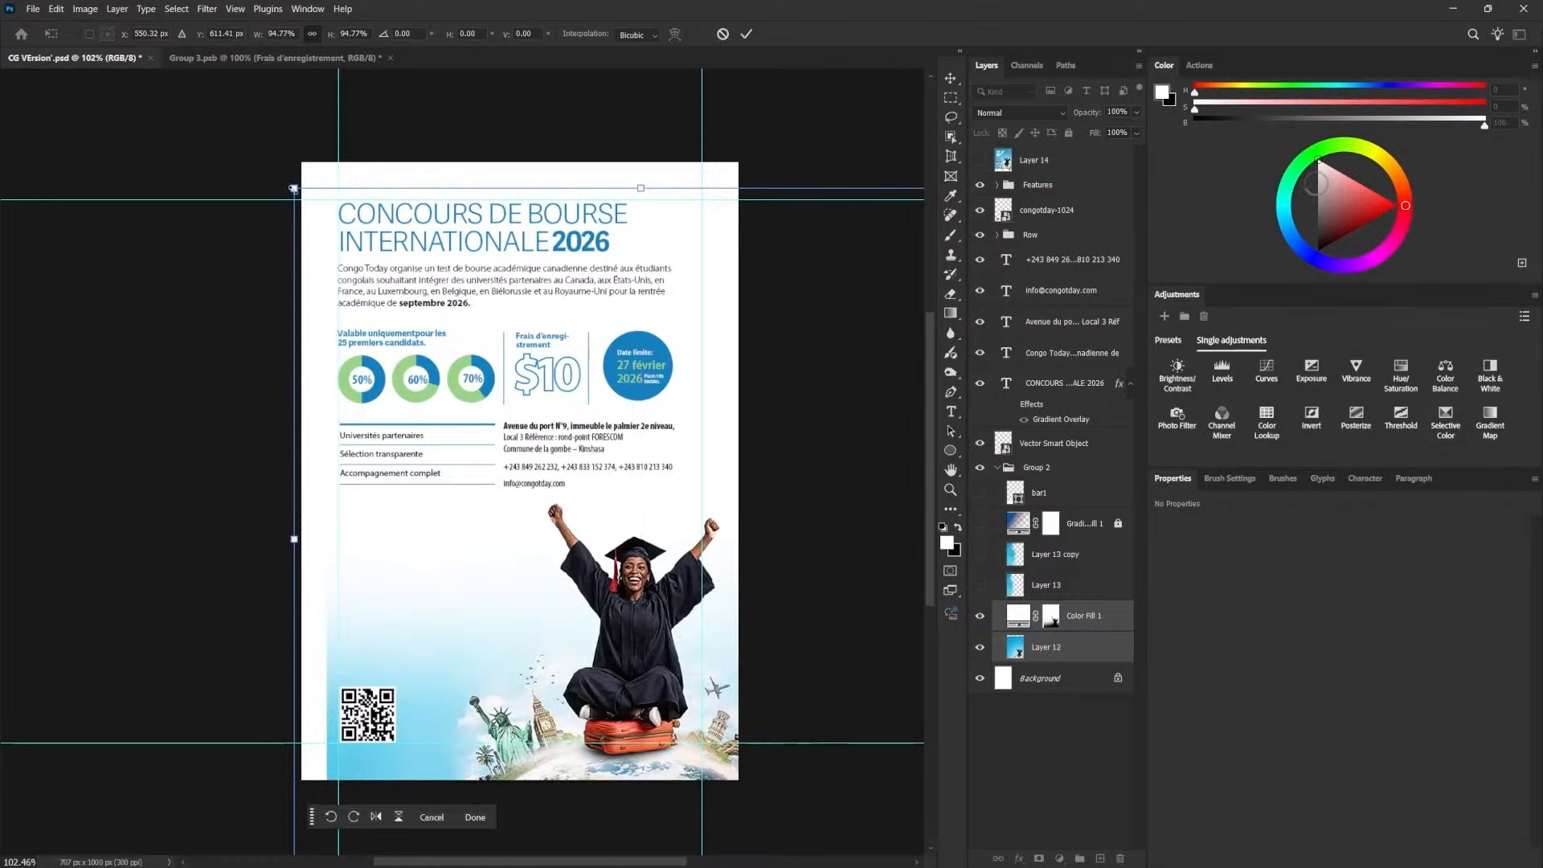
drag(294, 191, 284, 180)
key(Return)
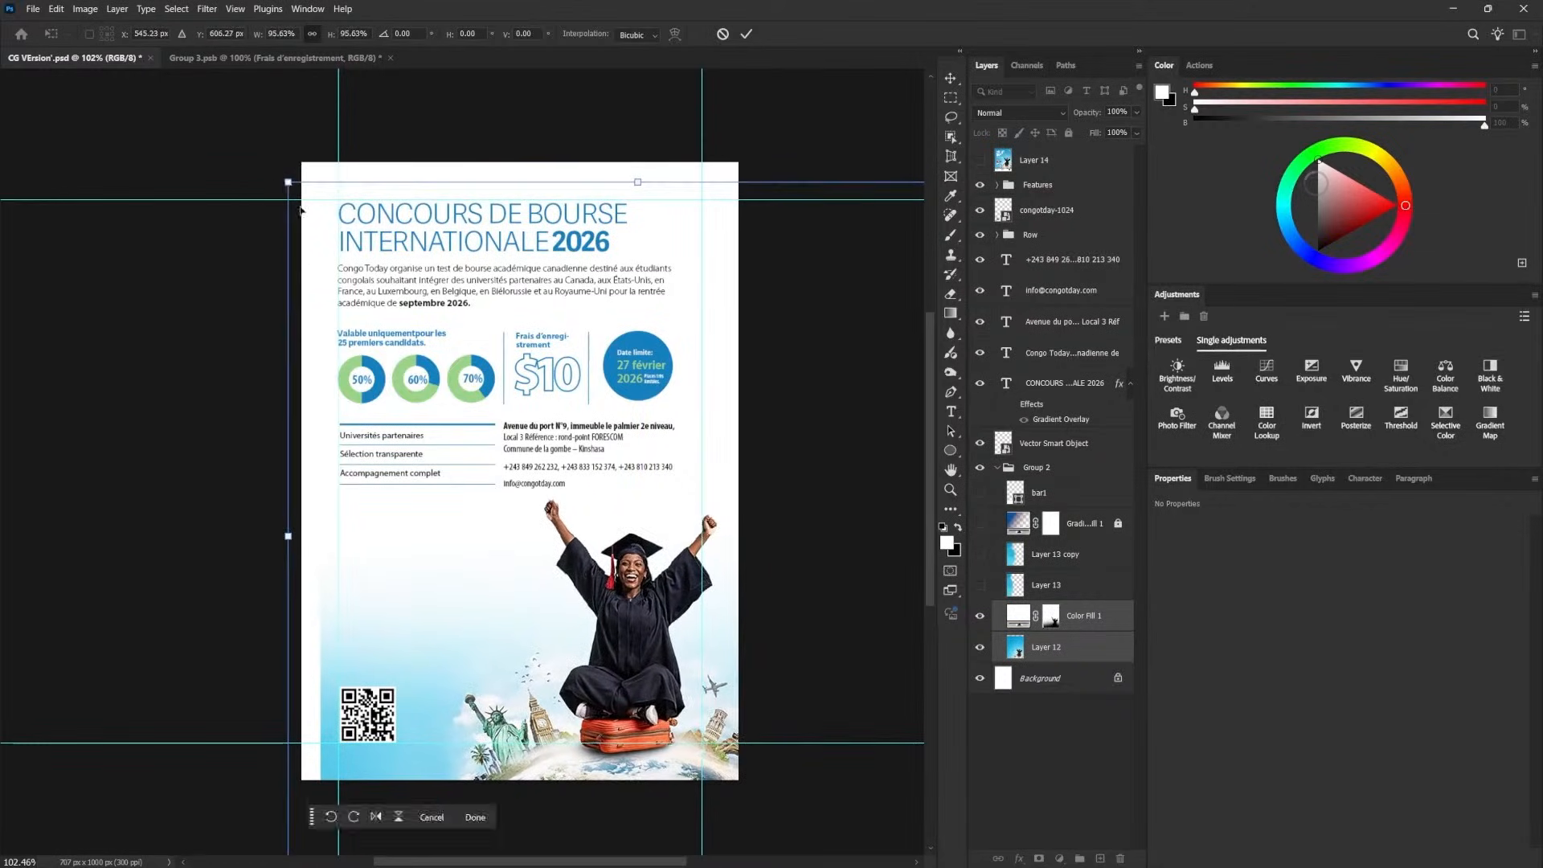
- Paint black on the Color Fill 1 mask to remove the white strip along the poster's left edge
click(1053, 623)
key(b)
key(x)
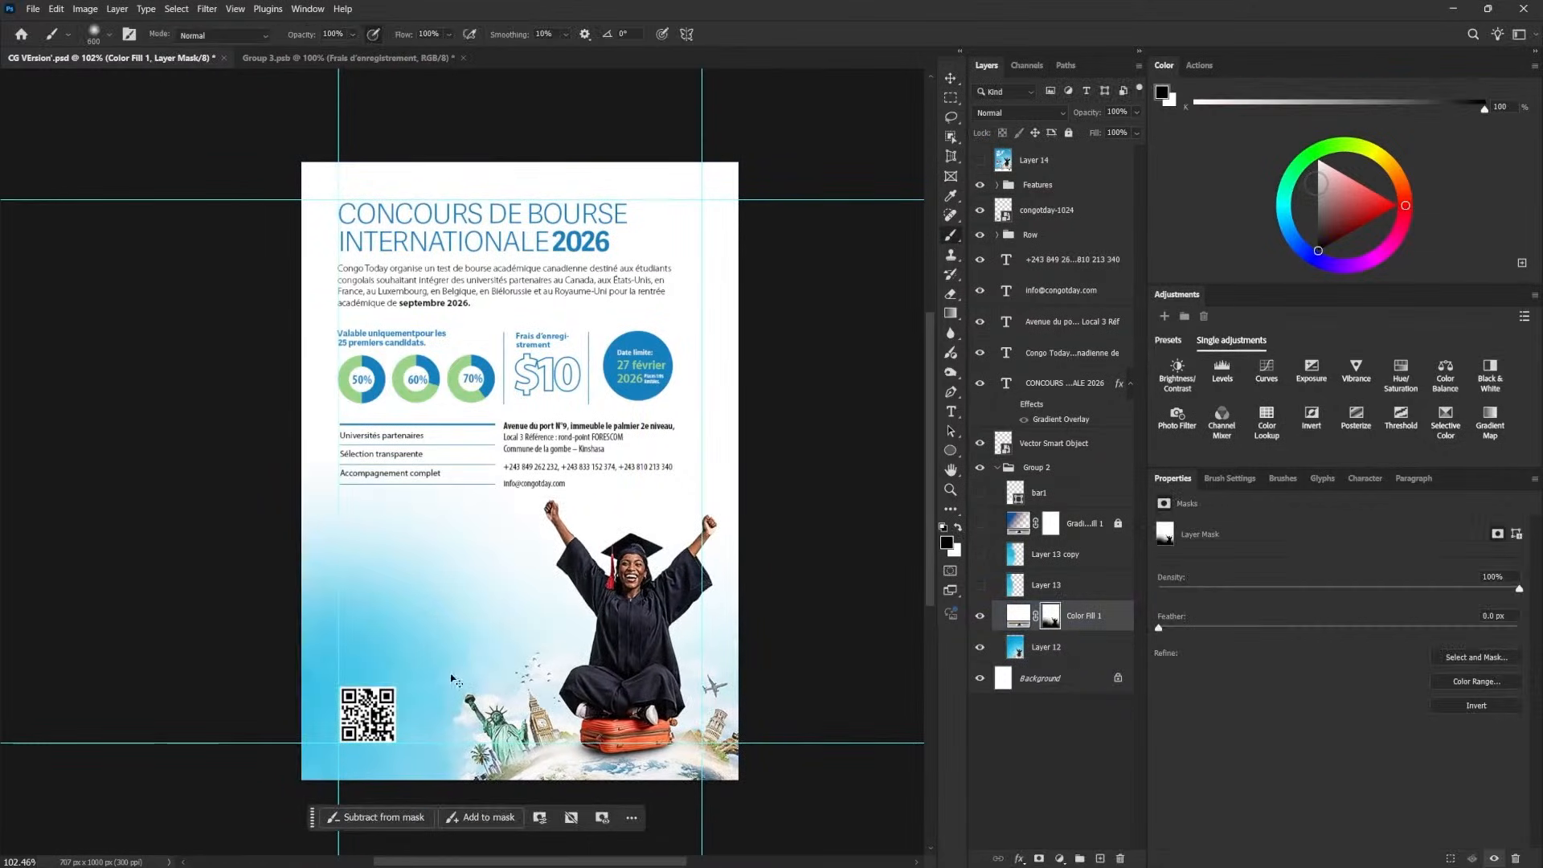
- Reduce the brush size to 450 px
key(bracketleft)
key(bracketleft)
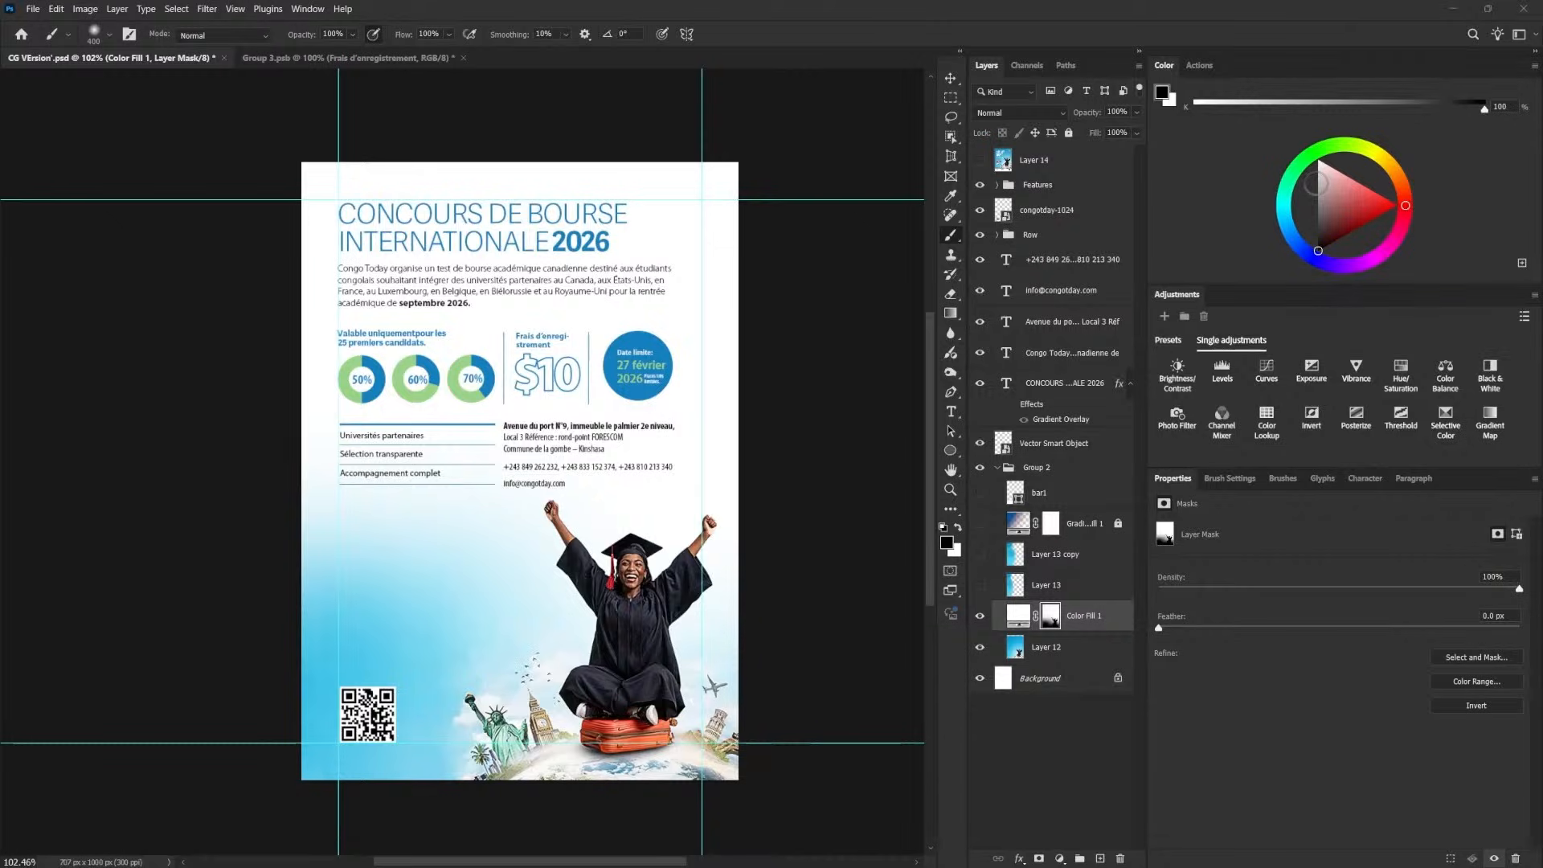
ctrl+click(555, 487)
double_click(554, 487)
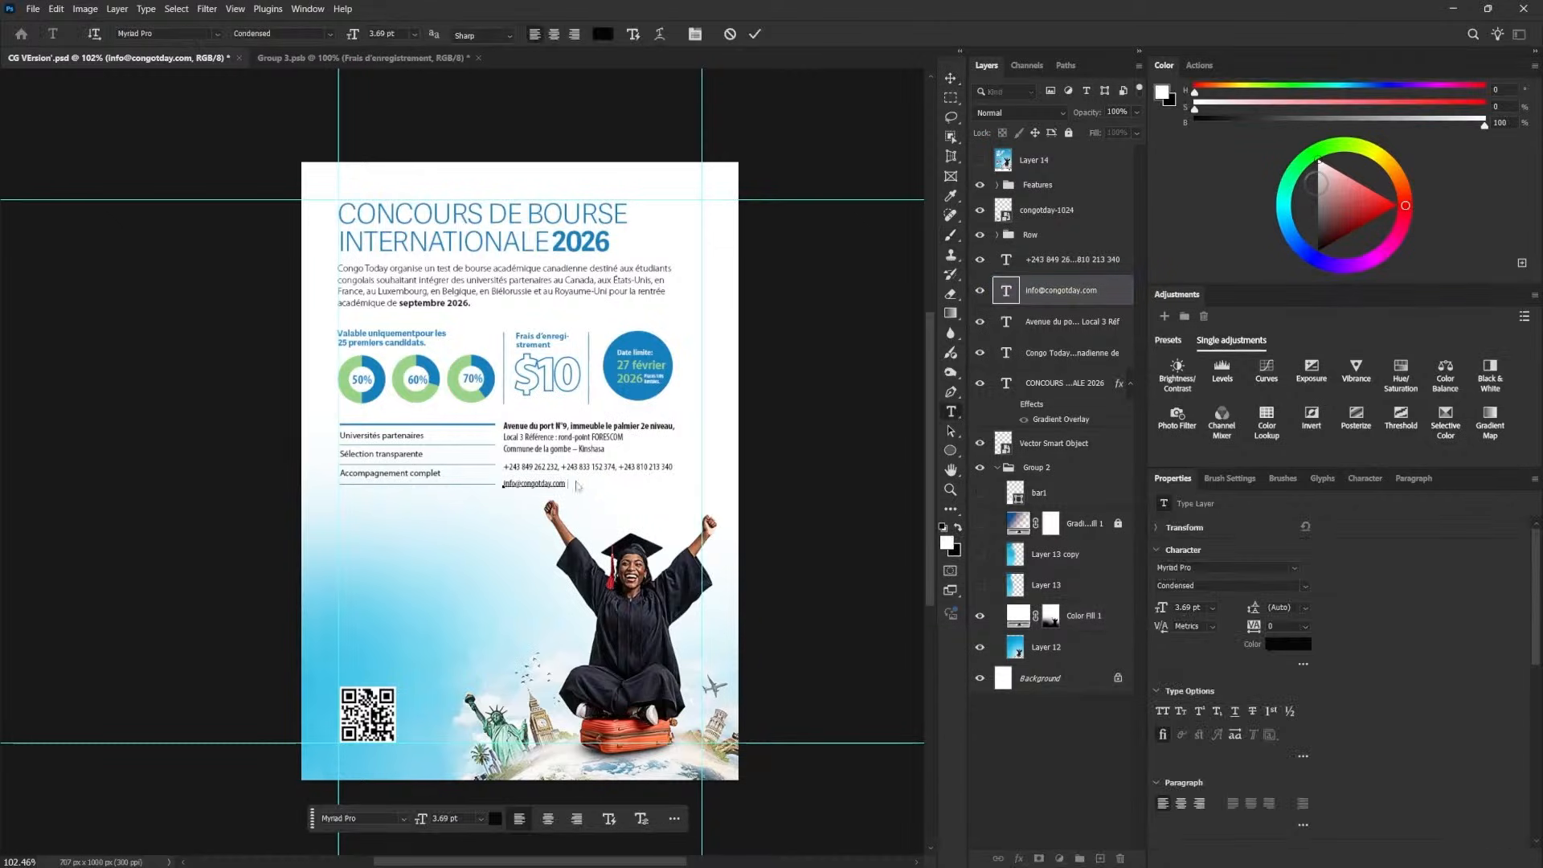
text(| www.congotday.com)
drag(572, 485, 641, 488)
click(1295, 645)
click(634, 397)
click(1281, 394)
click(749, 351)
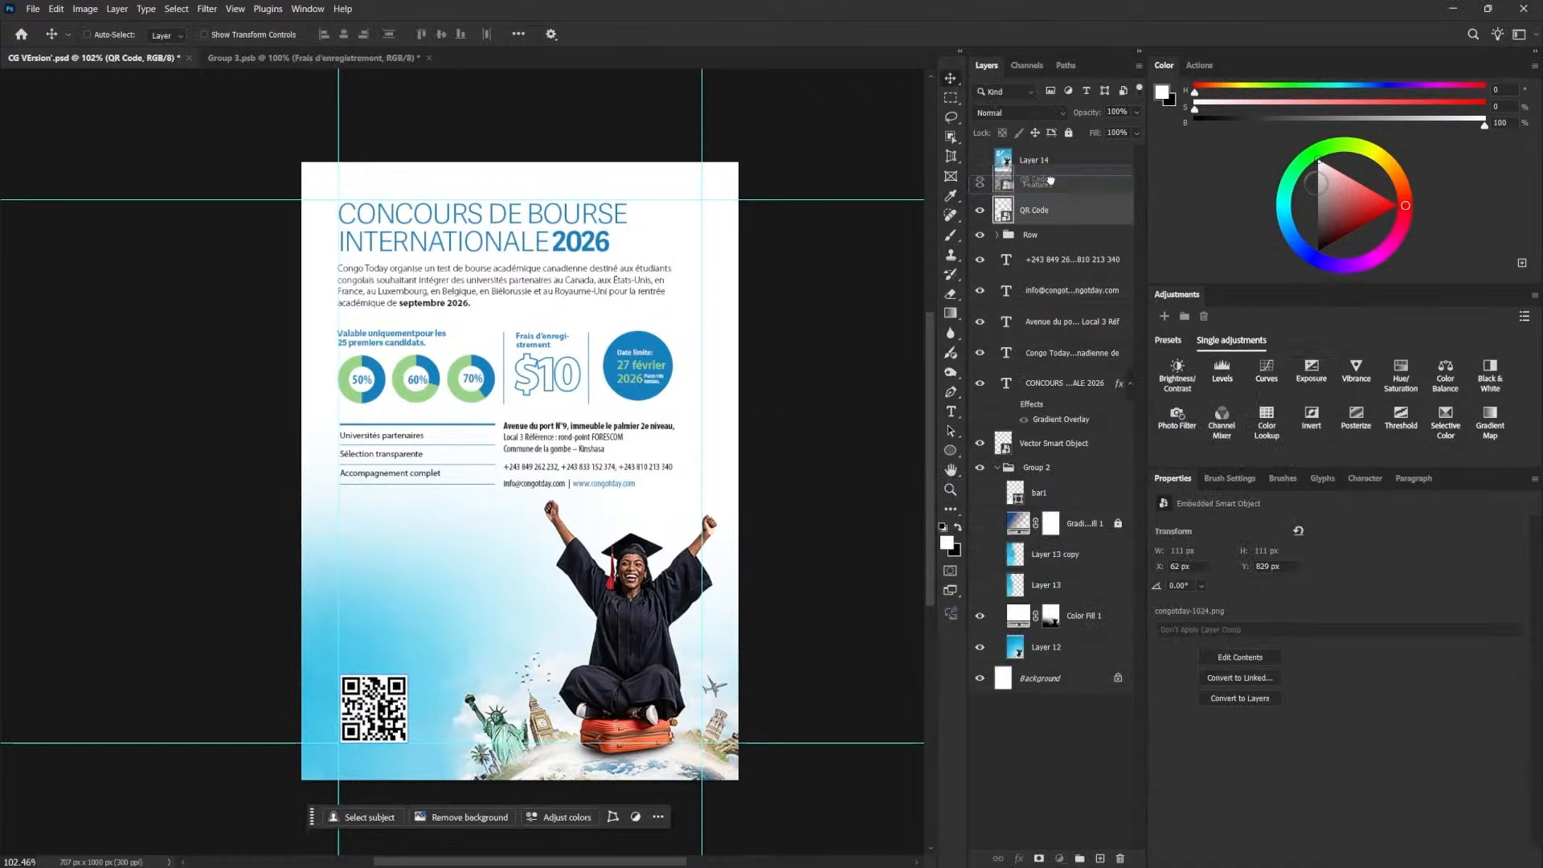
- Rescale the logo, title, text, donut row, features and contact layers together slightly against the margin guides
click(1019, 464)
click(1053, 443)
shift+click(1037, 216)
key(ctrl+t)
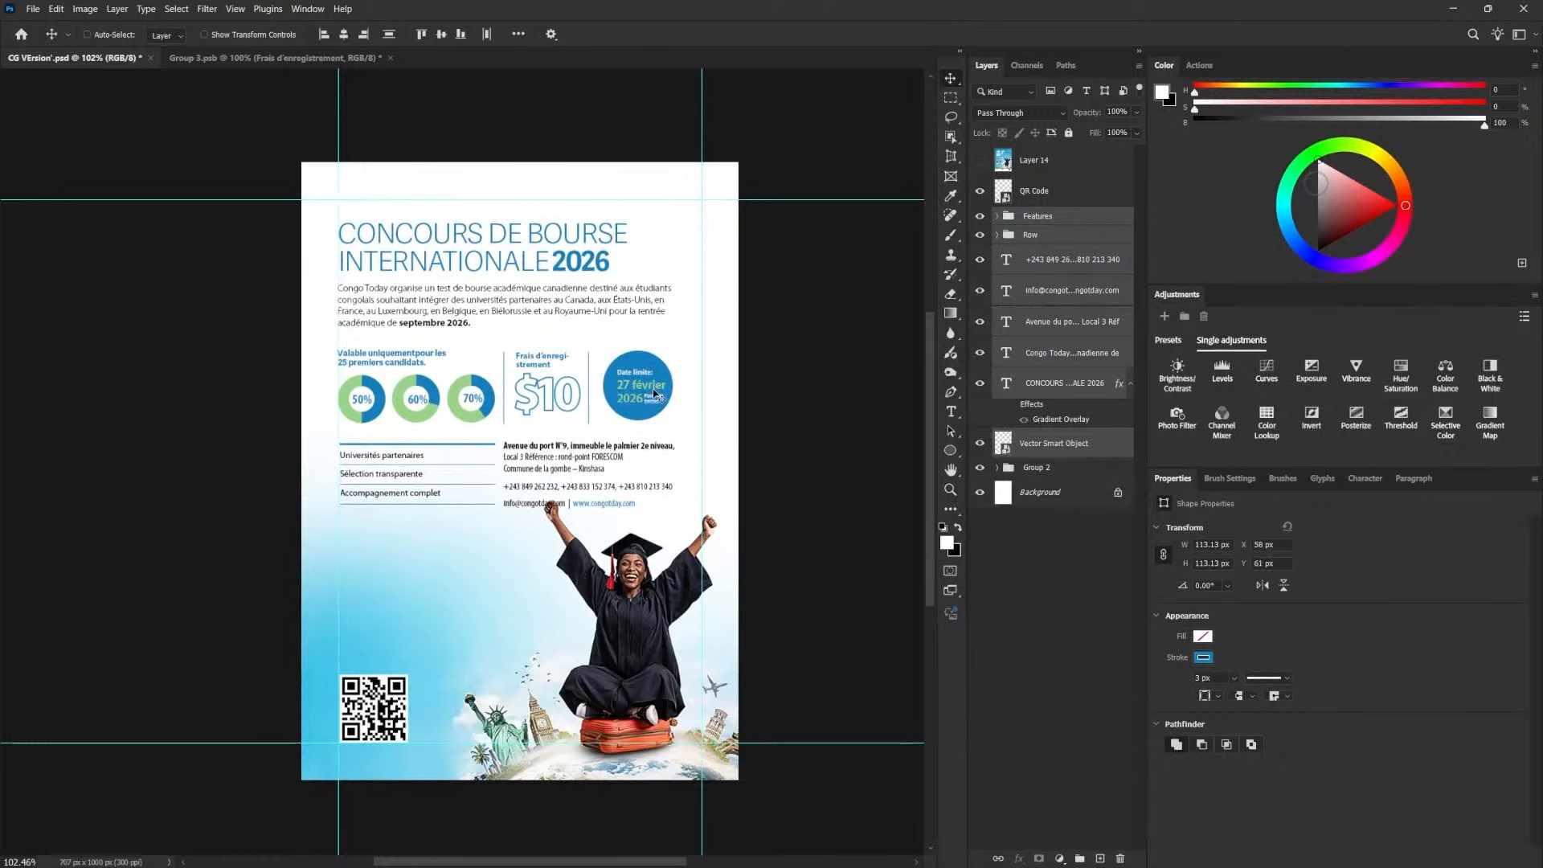
drag(720, 489, 706, 478)
key(Return)
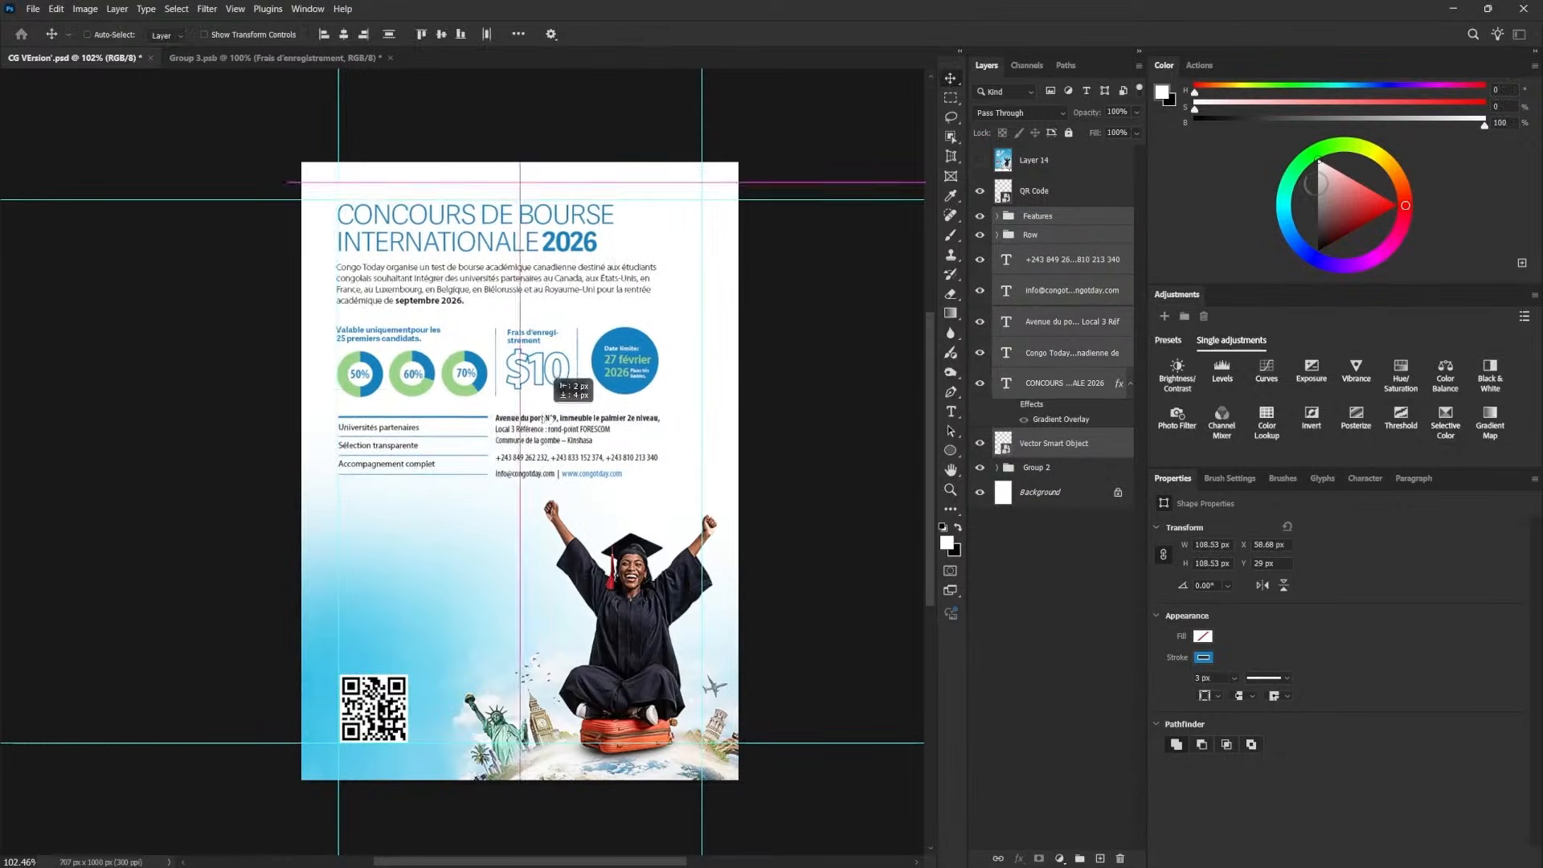
drag(546, 405, 546, 424)
key(ctrl+z)
key(ctrl+z)
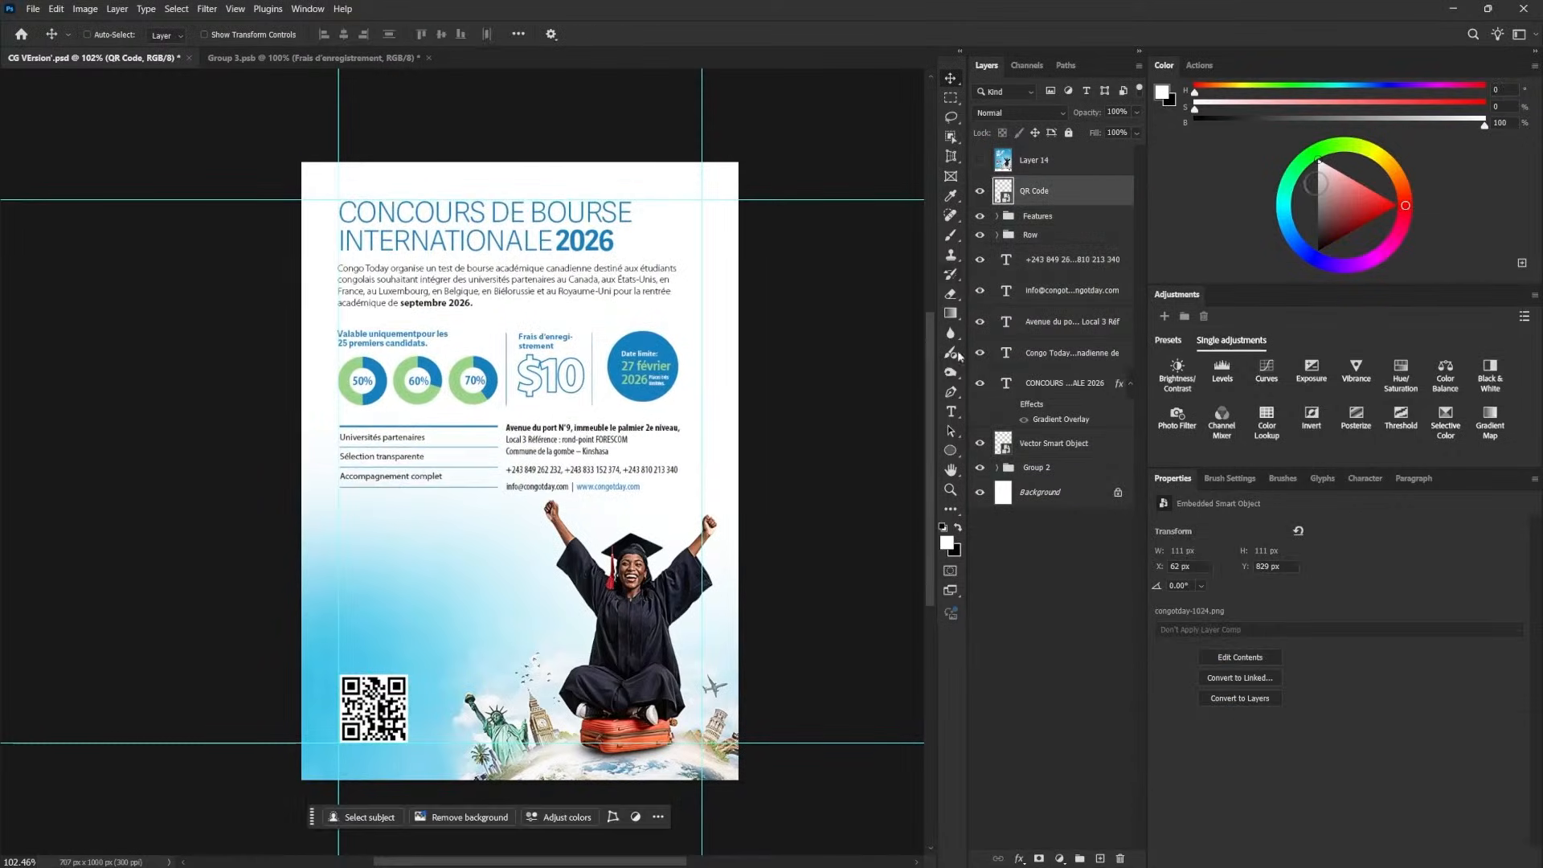
- Draw a 136 × 136 px white square without stroke around the QR code and place it directly beneath the QR Code layer
right_click(951, 451)
click(1009, 452)
drag(338, 672, 415, 753)
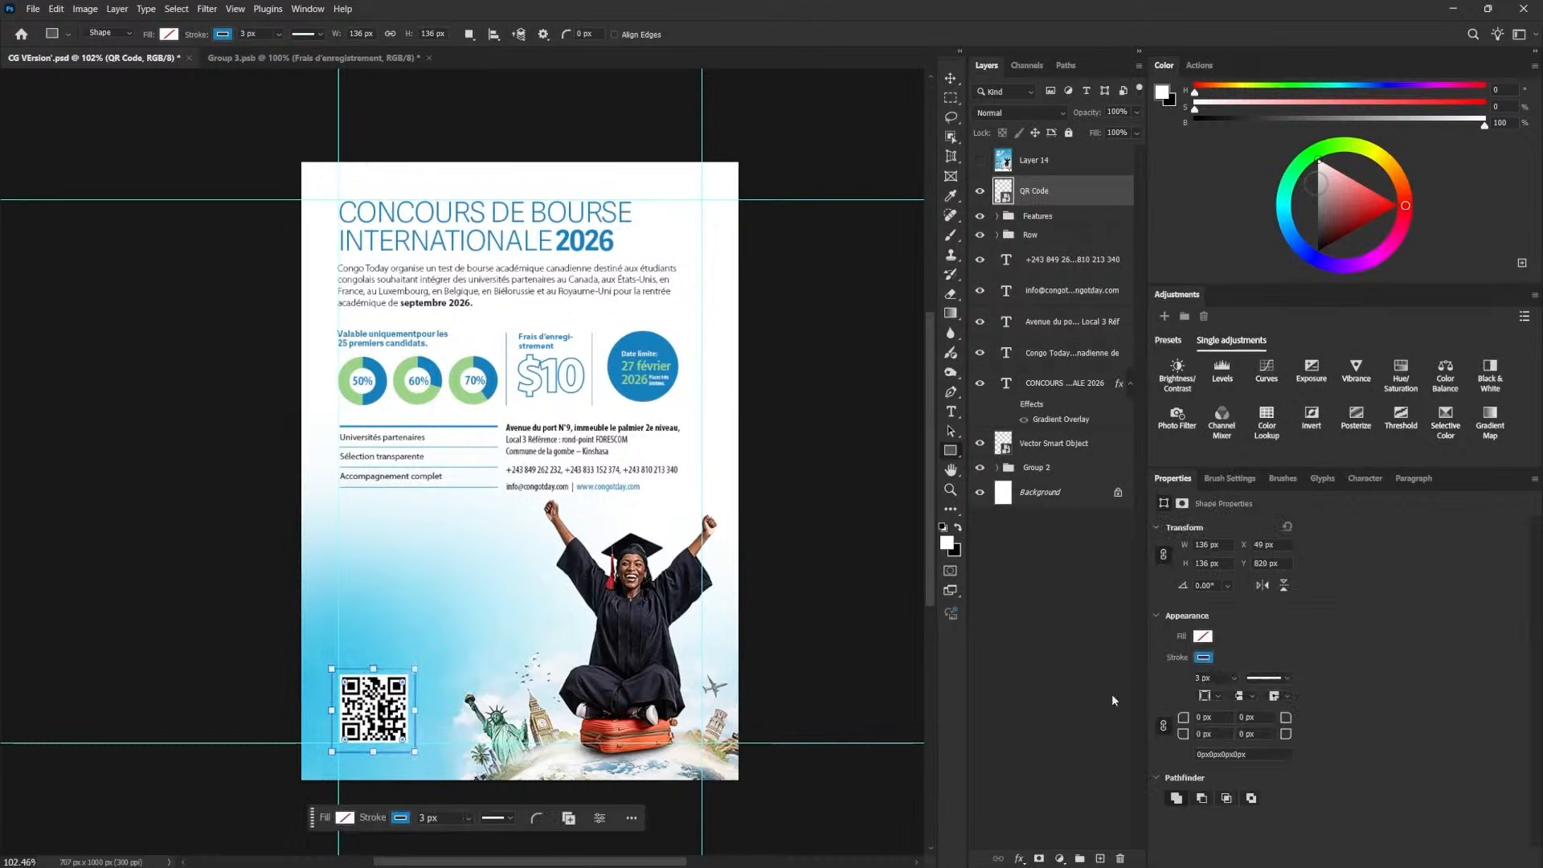
click(1202, 658)
click(1173, 612)
click(1203, 635)
click(1166, 663)
drag(1035, 222, 1045, 180)
shift+click(1043, 221)
- Centre the QR code on its white square in both directions, then shrink them near the poster's lower-right corner
key(v)
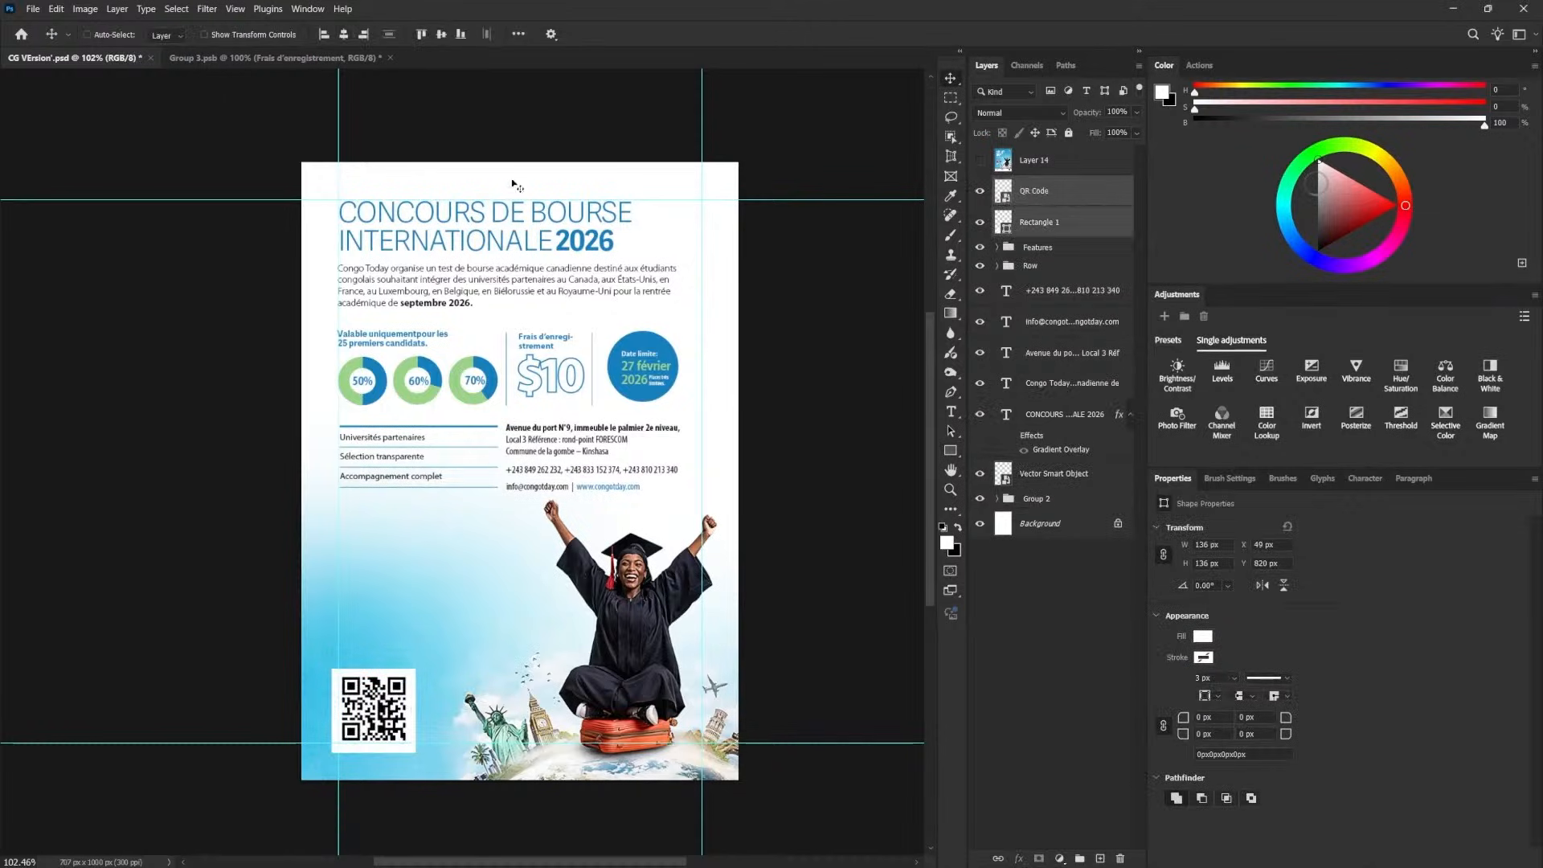
click(344, 34)
click(441, 34)
key(ctrl+t)
drag(416, 669, 667, 724)
key(Return)
click(1054, 195)
key(ctrl+t)
key(Return)
- Scale the QR code and its white square together and place them below the features list at the left margin
shift+click(1043, 221)
key(ctrl+t)
drag(632, 673, 644, 686)
key(Return)
key(ctrl+t)
key(Return)
drag(697, 734, 369, 546)
- Move the Congo Tday logo to the poster's lower-left margin corner and enlarge it to 132 × 111 px
click(1053, 474)
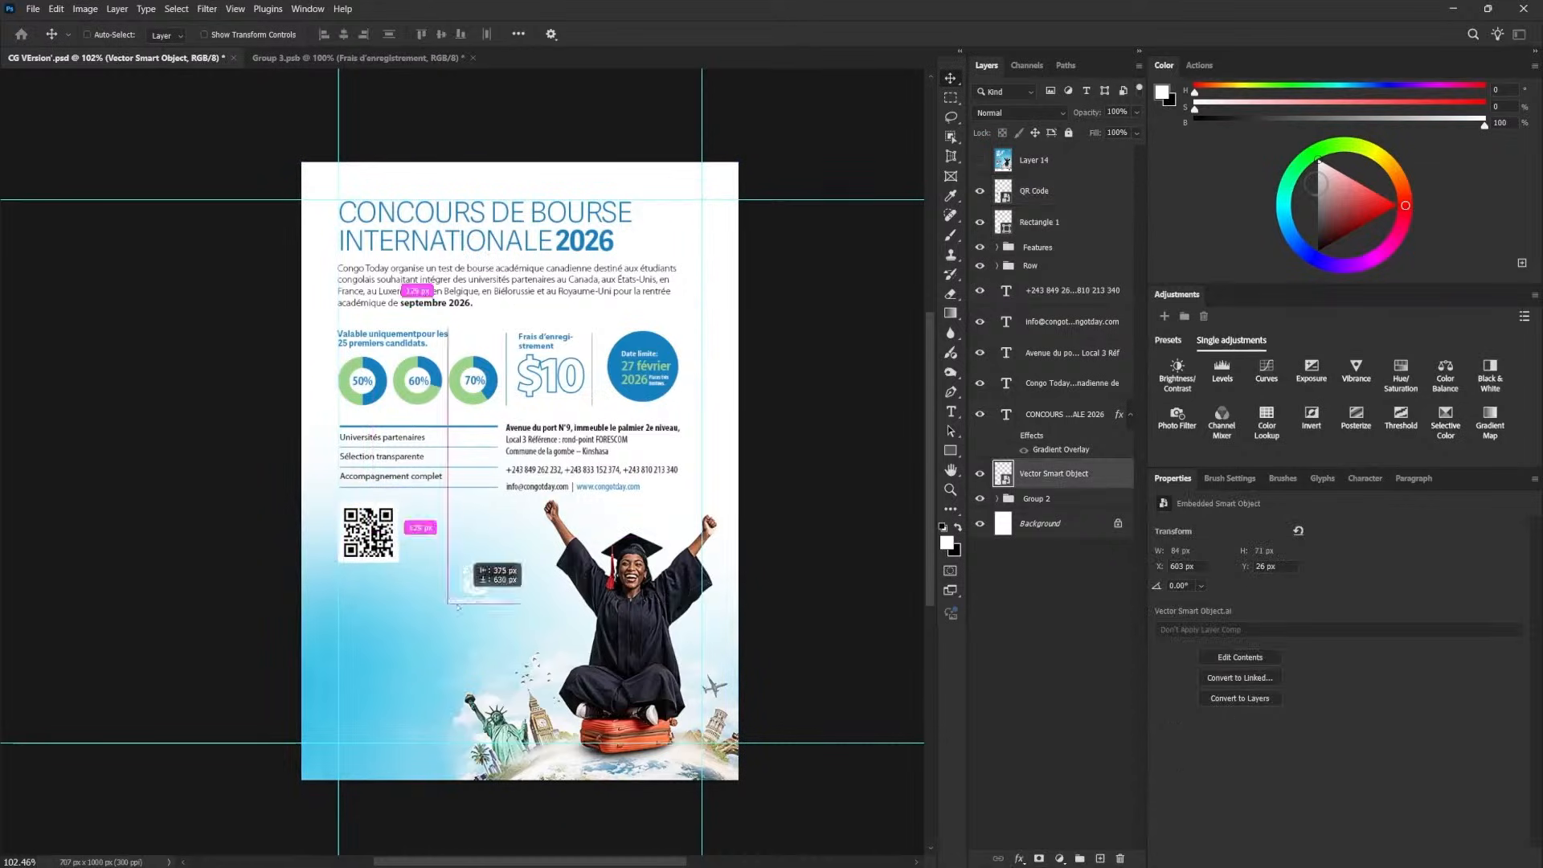
key(ctrl+t)
drag(390, 700, 418, 673)
key(Return)
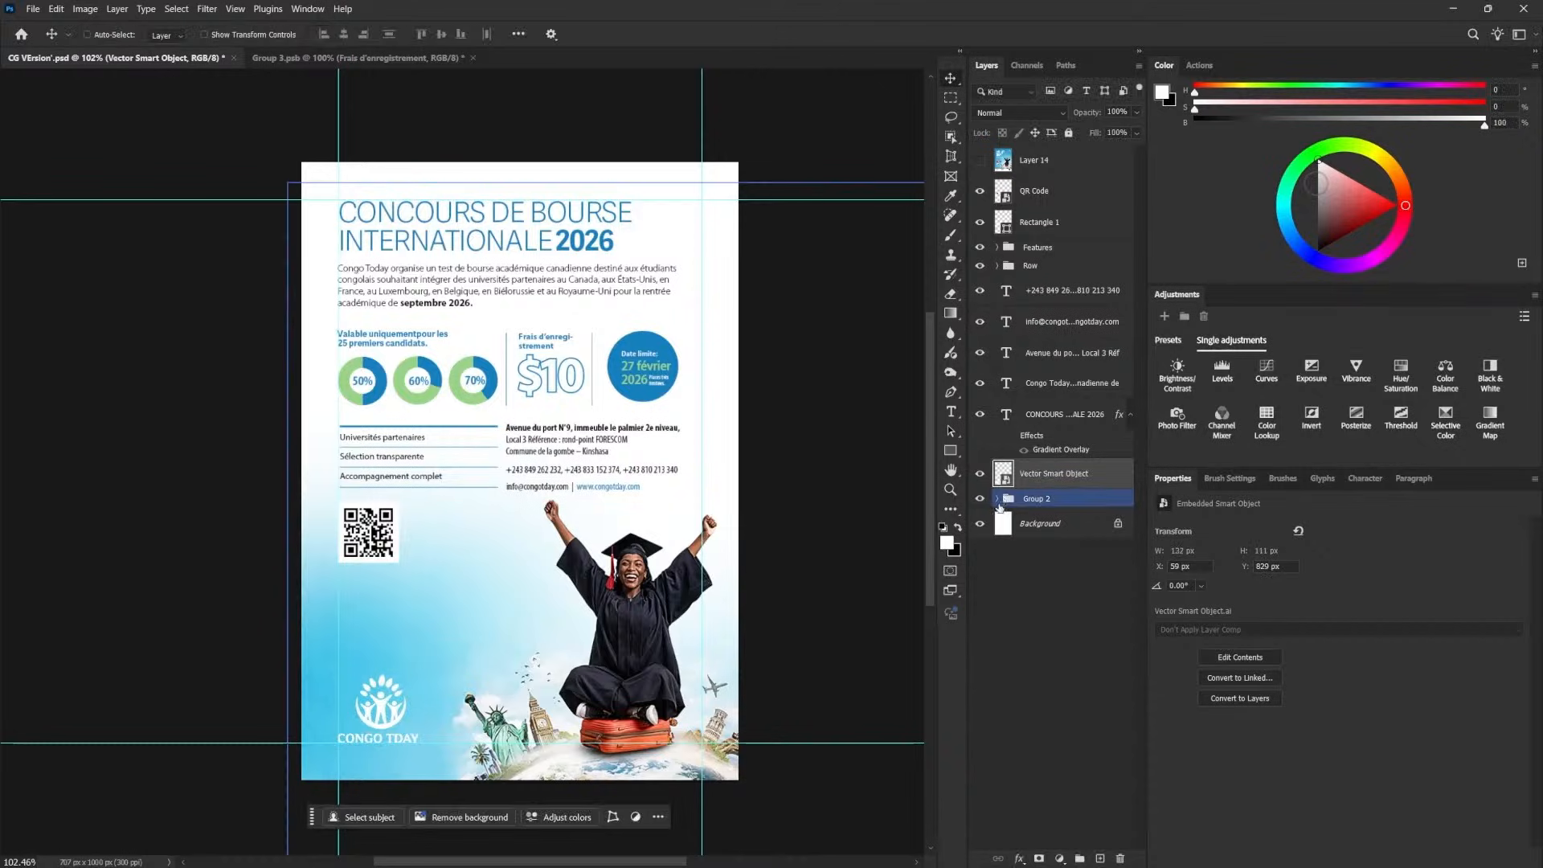
- Add a new layer above Group 2, and delete the unused bar1, Gradient Fill 1, Layer 13 copy and Layer 13 layers from the group
click(1051, 501)
click(1100, 859)
click(1000, 530)
click(1040, 554)
shift+click(1046, 647)
drag(1046, 648, 1120, 840)
click(1085, 586)
click(1069, 133)
click(1054, 555)
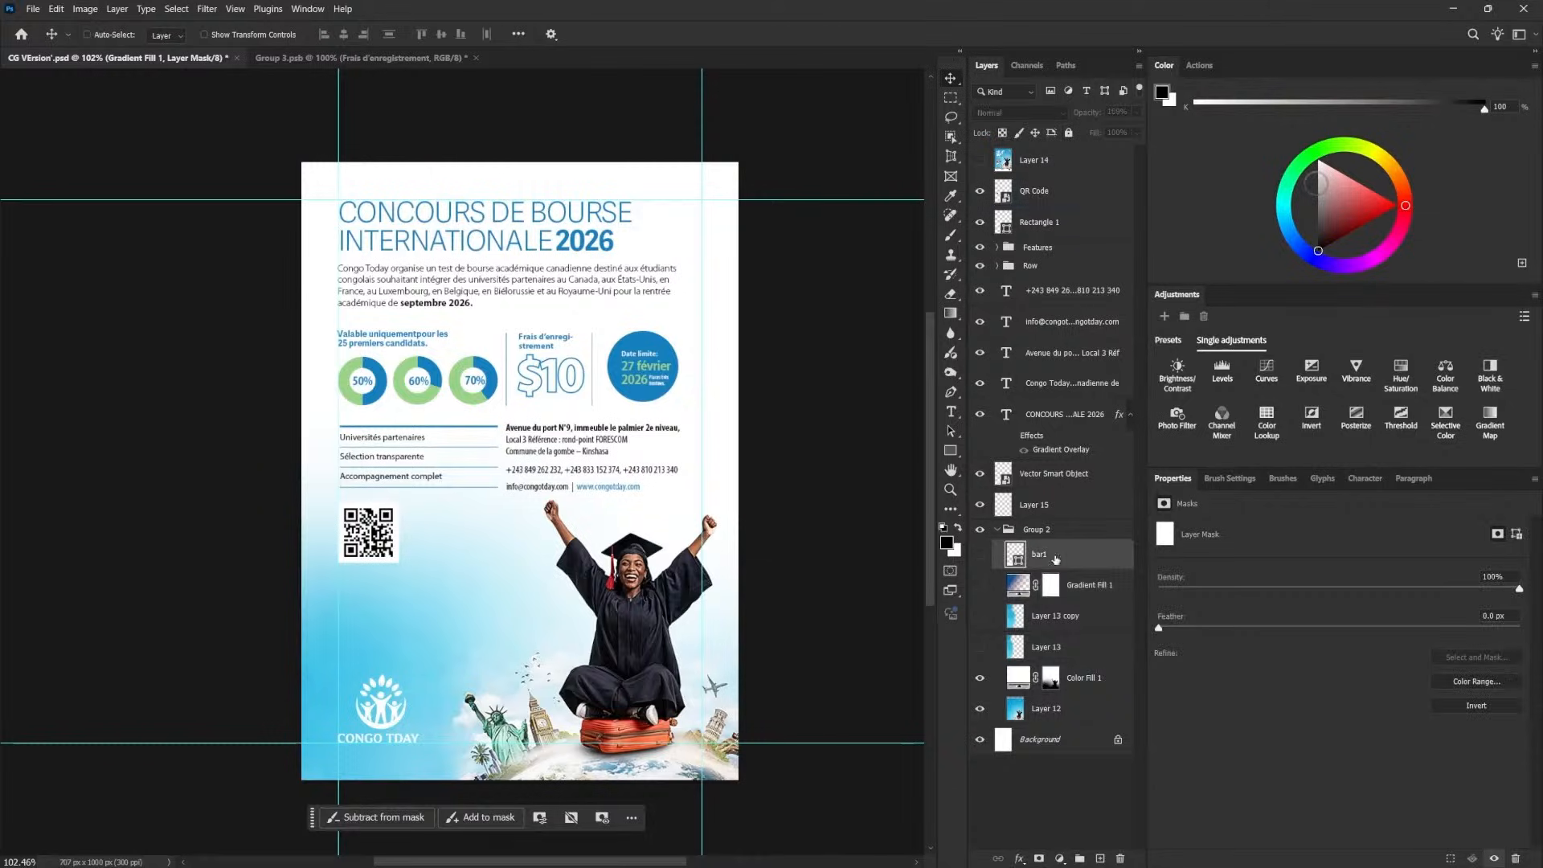
shift+click(1061, 647)
drag(1061, 647, 1121, 859)
- Move Layer 15 to the top of Group 2 and brush a soft sampled light blue onto the poster's lower-left edge
drag(1052, 504, 1053, 555)
key(i)
click(276, 675)
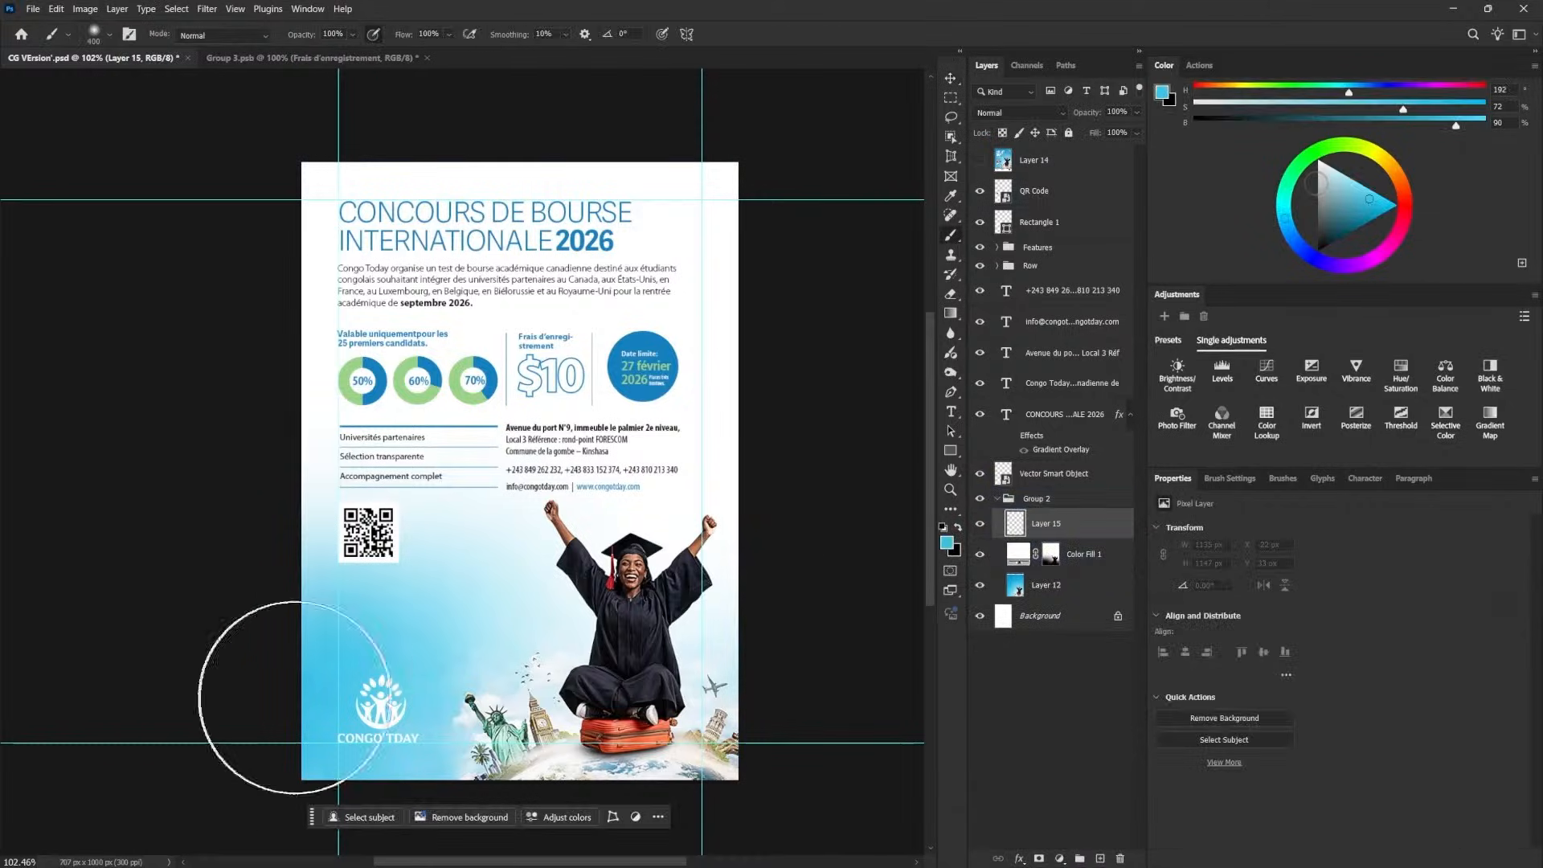
- Darken the blue on Layer 15 with Levels, setting the midtone input to 0.36
key(ctrl+l)
drag(1124, 600, 1180, 601)
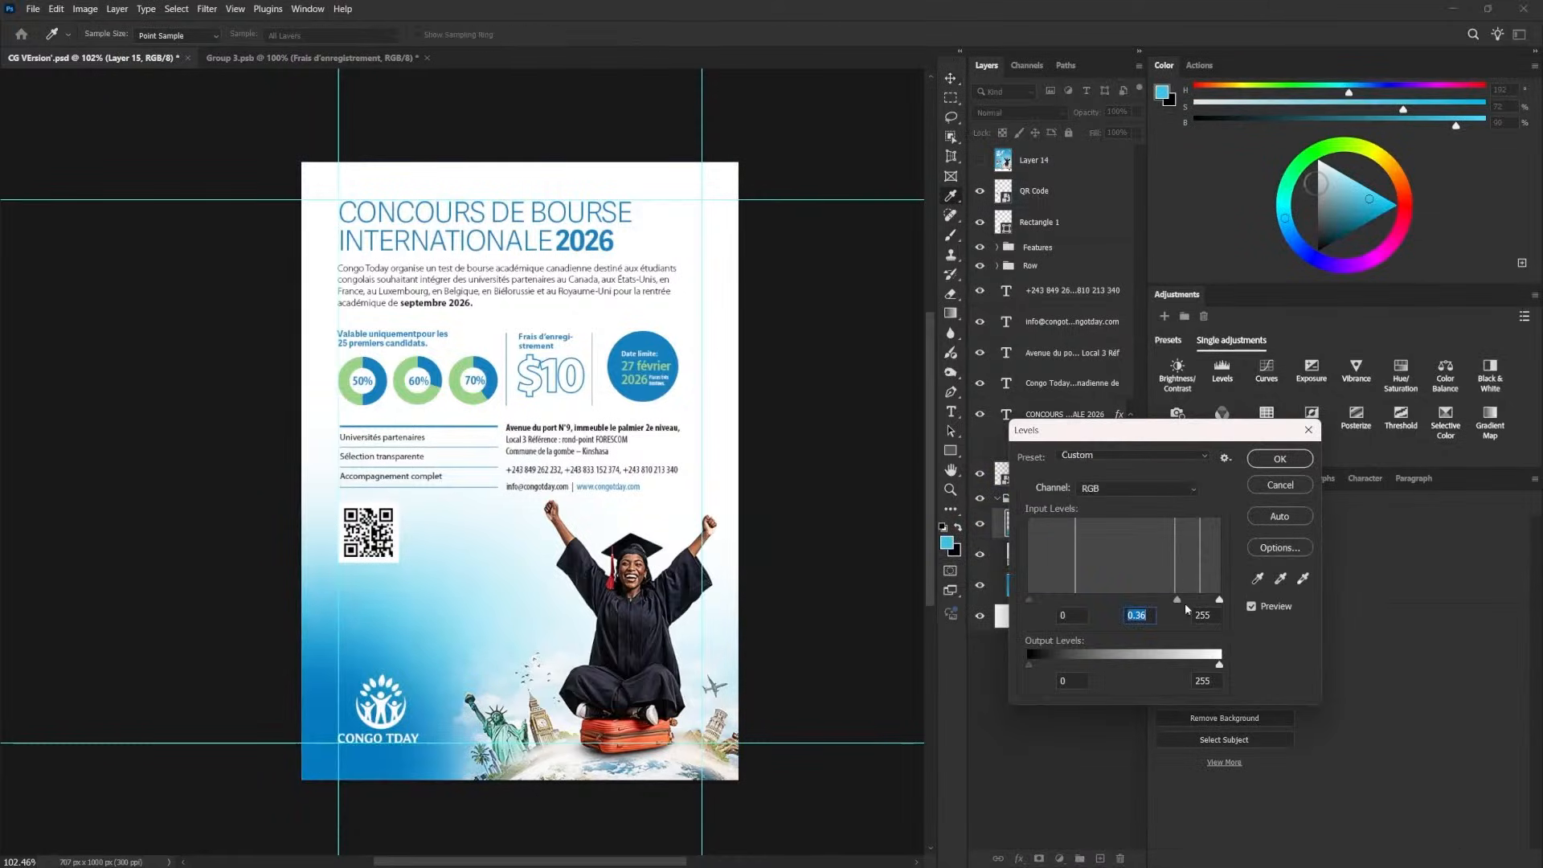
key(Return)
- Resize and reposition the blue glow on Layer 15 so it fades out from the poster's lower-left corner behind the logo
key(ctrl+t)
drag(575, 535, 641, 485)
drag(497, 665, 490, 649)
key(Return)
key(v)
key(ctrl+t)
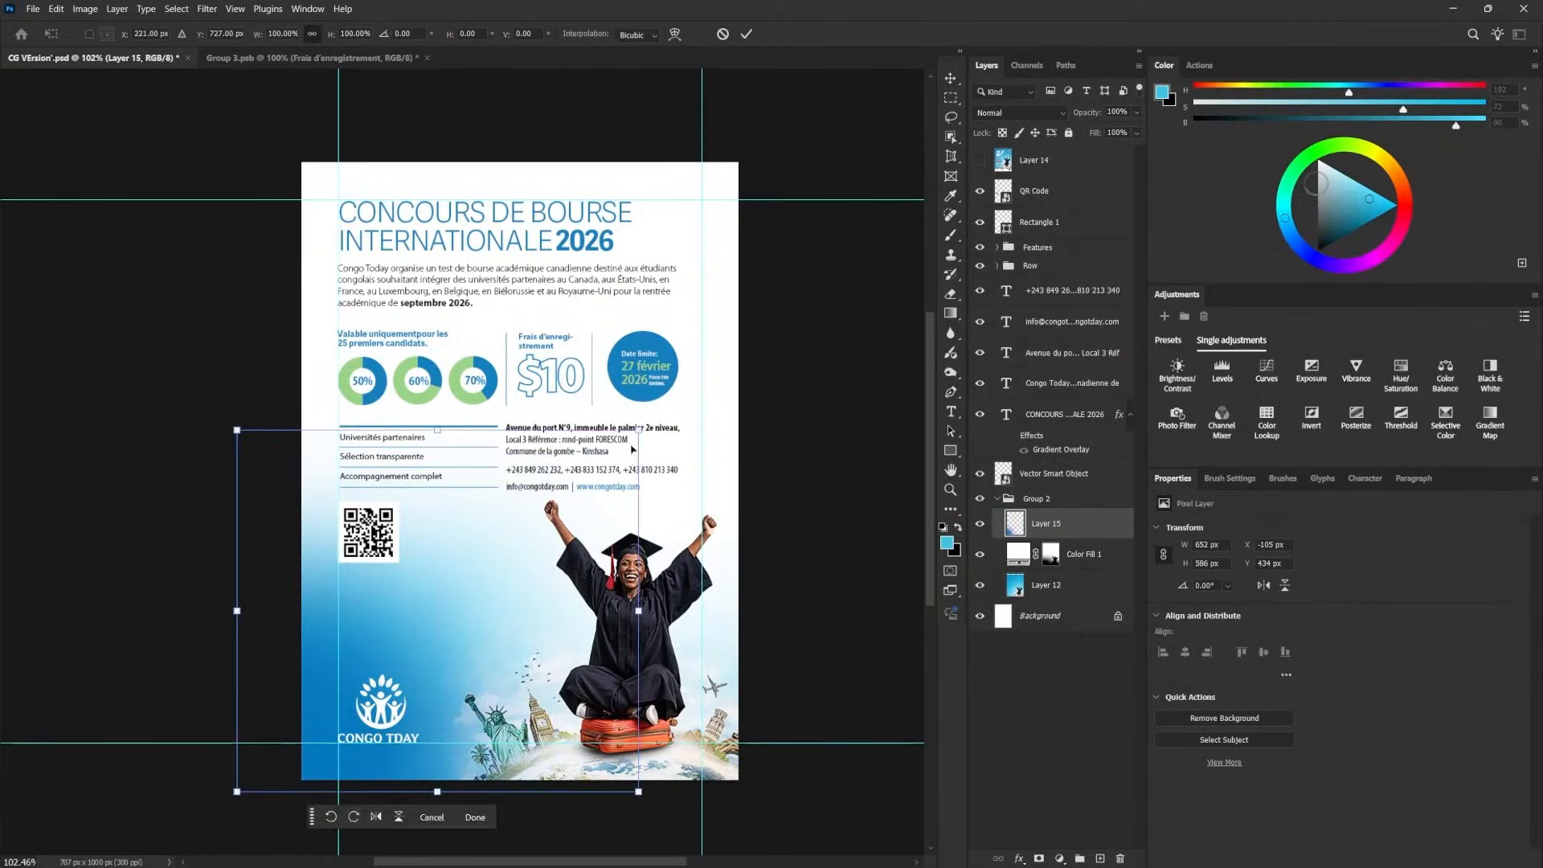
drag(639, 432, 612, 456)
key(Return)
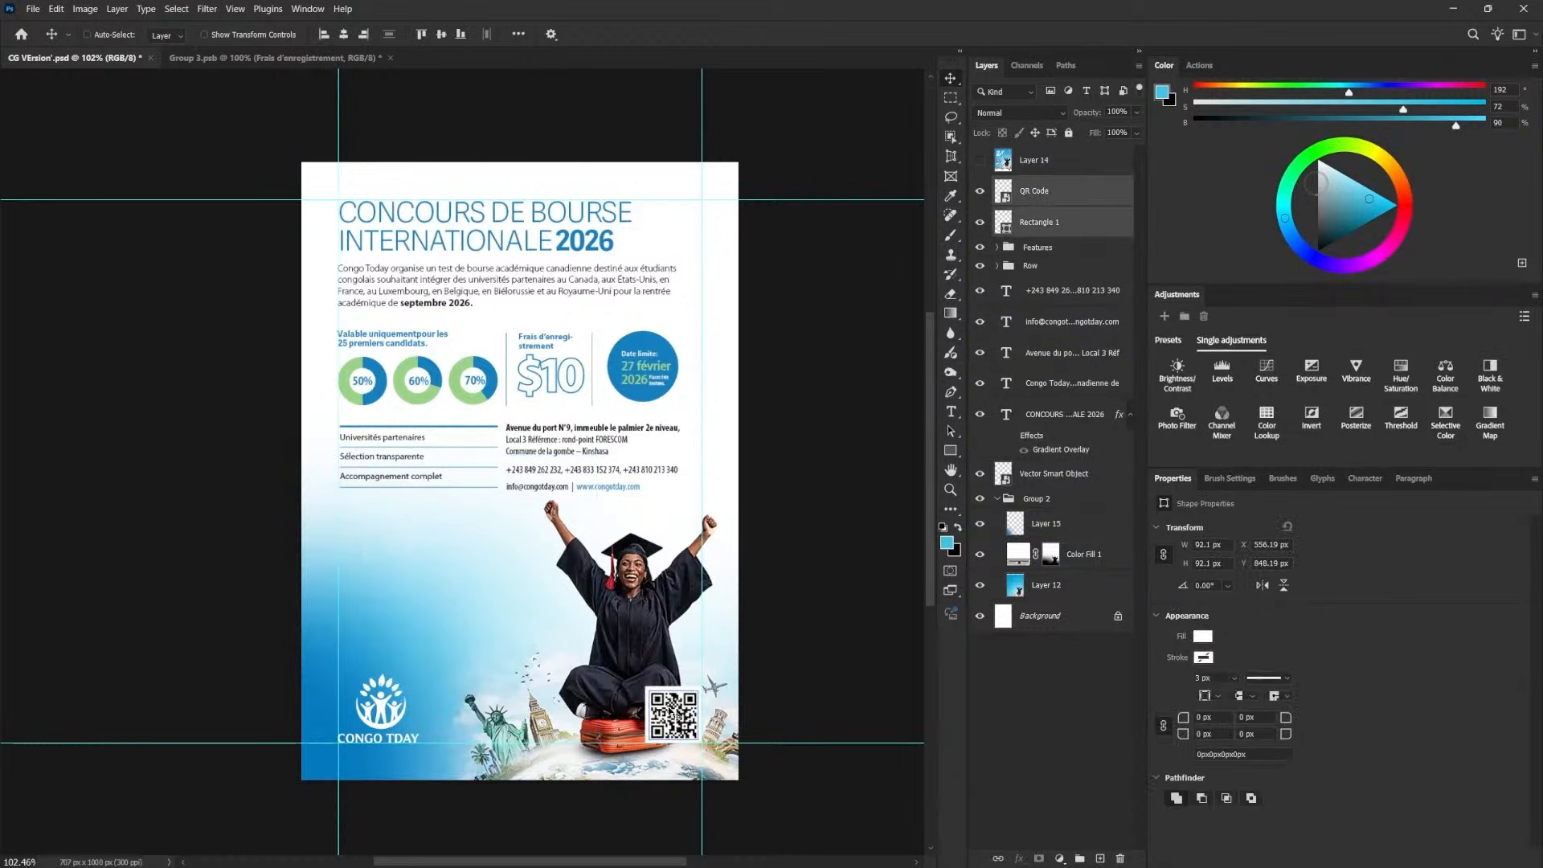
- Scale the QR code and its white square to about 96.5 px at the poster's lower-right margin and save the document
key(ctrl+t)
drag(646, 684, 642, 682)
key(Return)
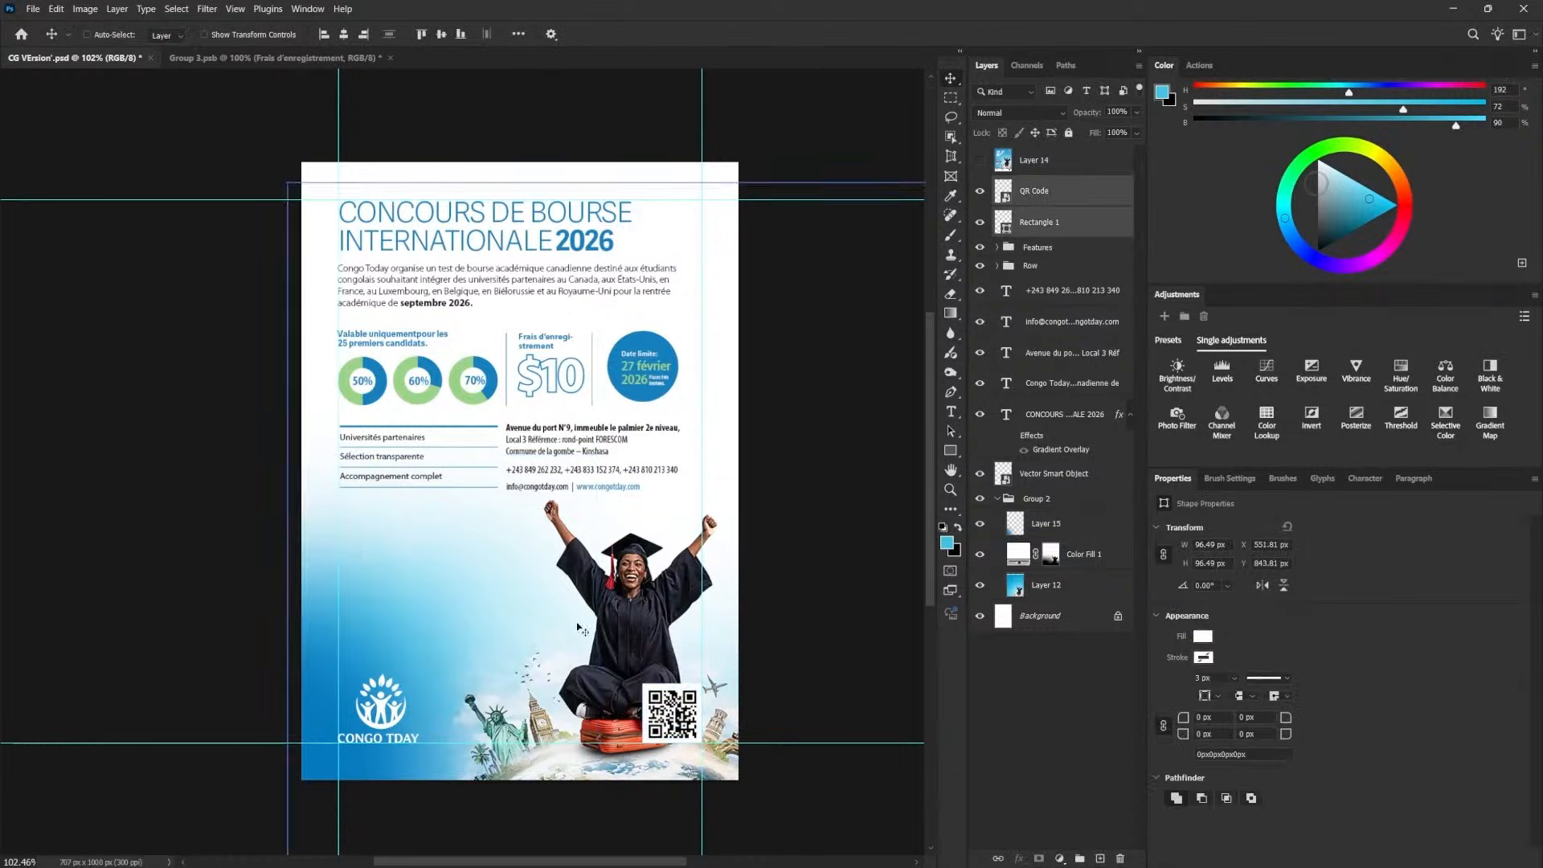
key(ctrl+s)
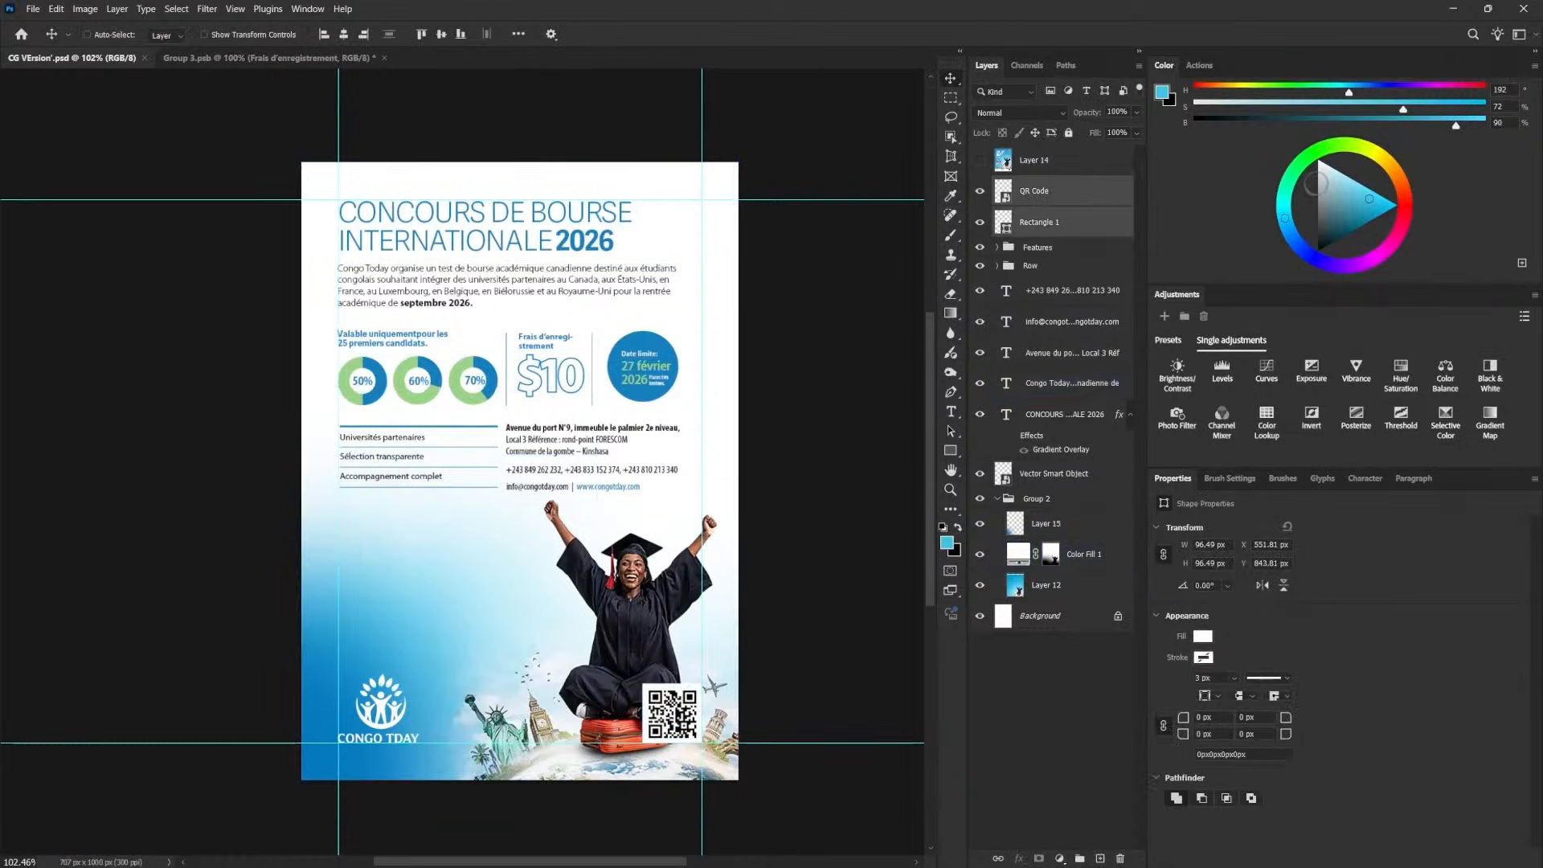
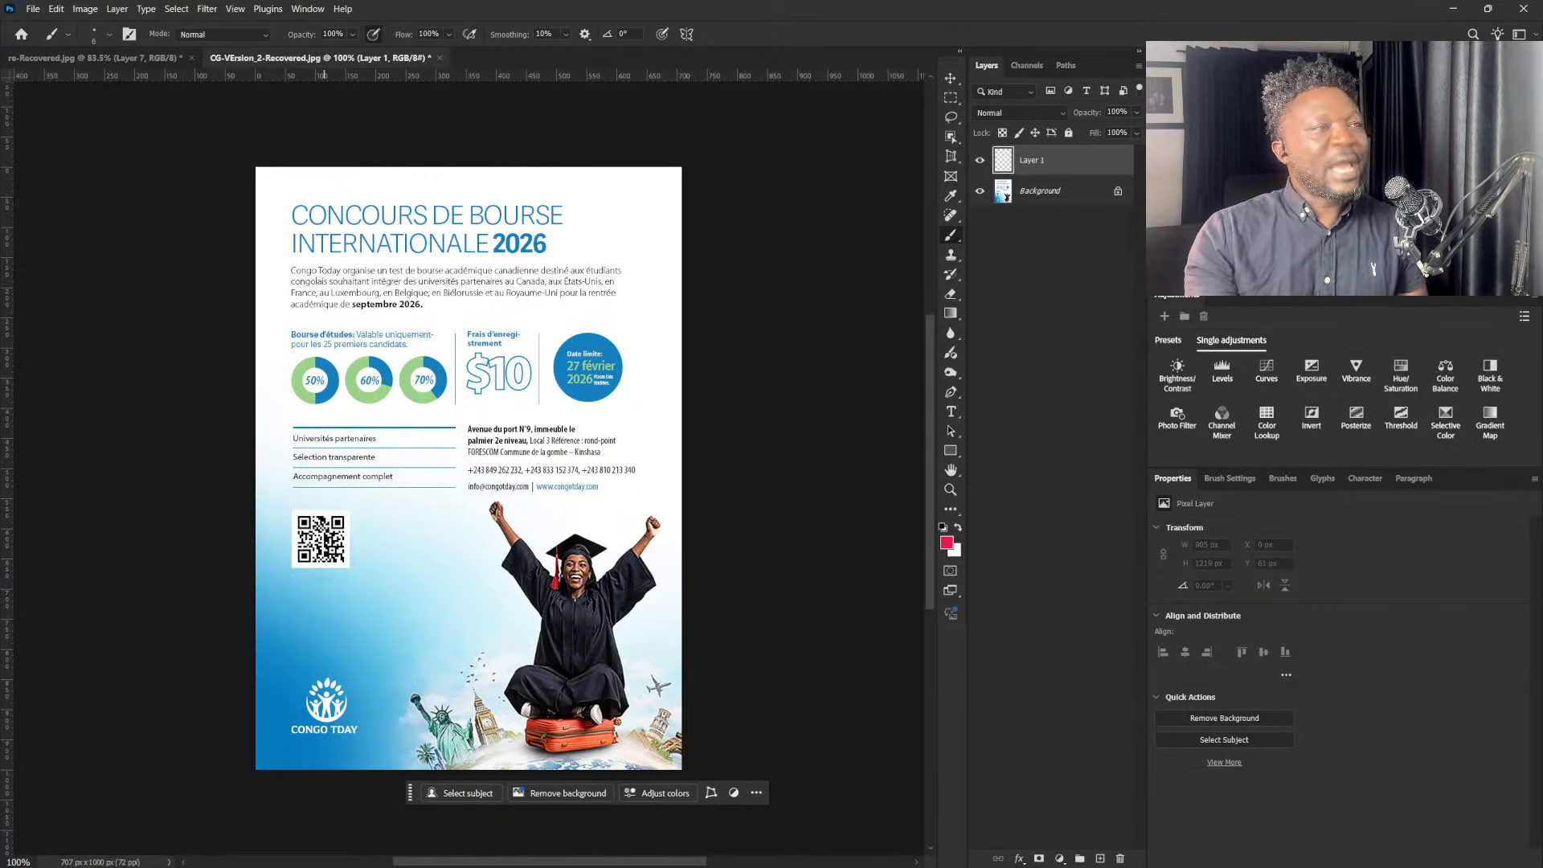
- Add an empty layer above Layer 1 in the CG-VErsion_2-Recovered.jpg poster
key(alt+Tab)
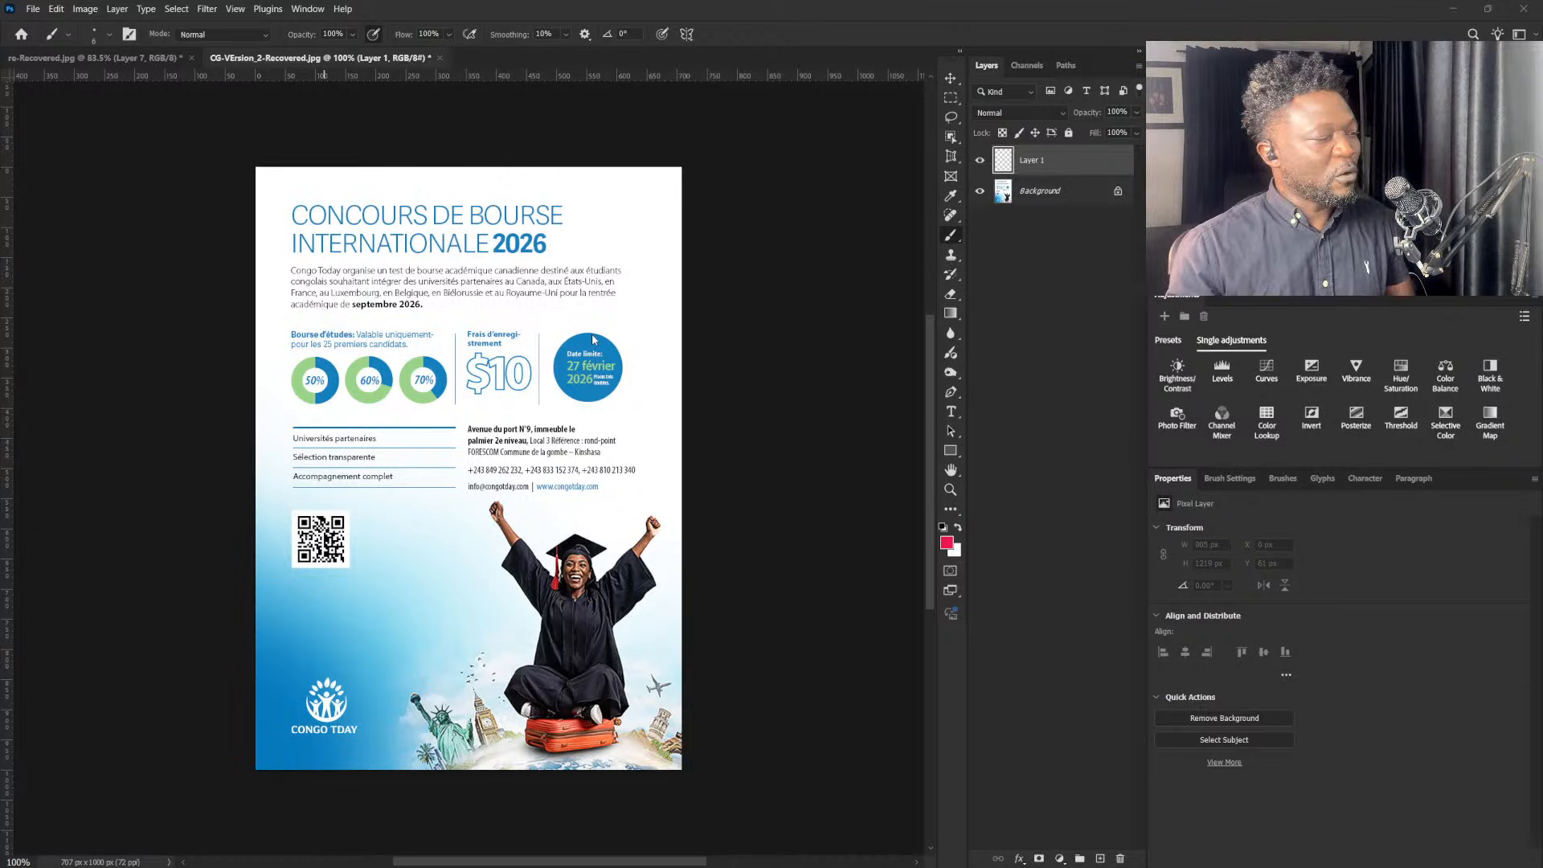
click(1056, 169)
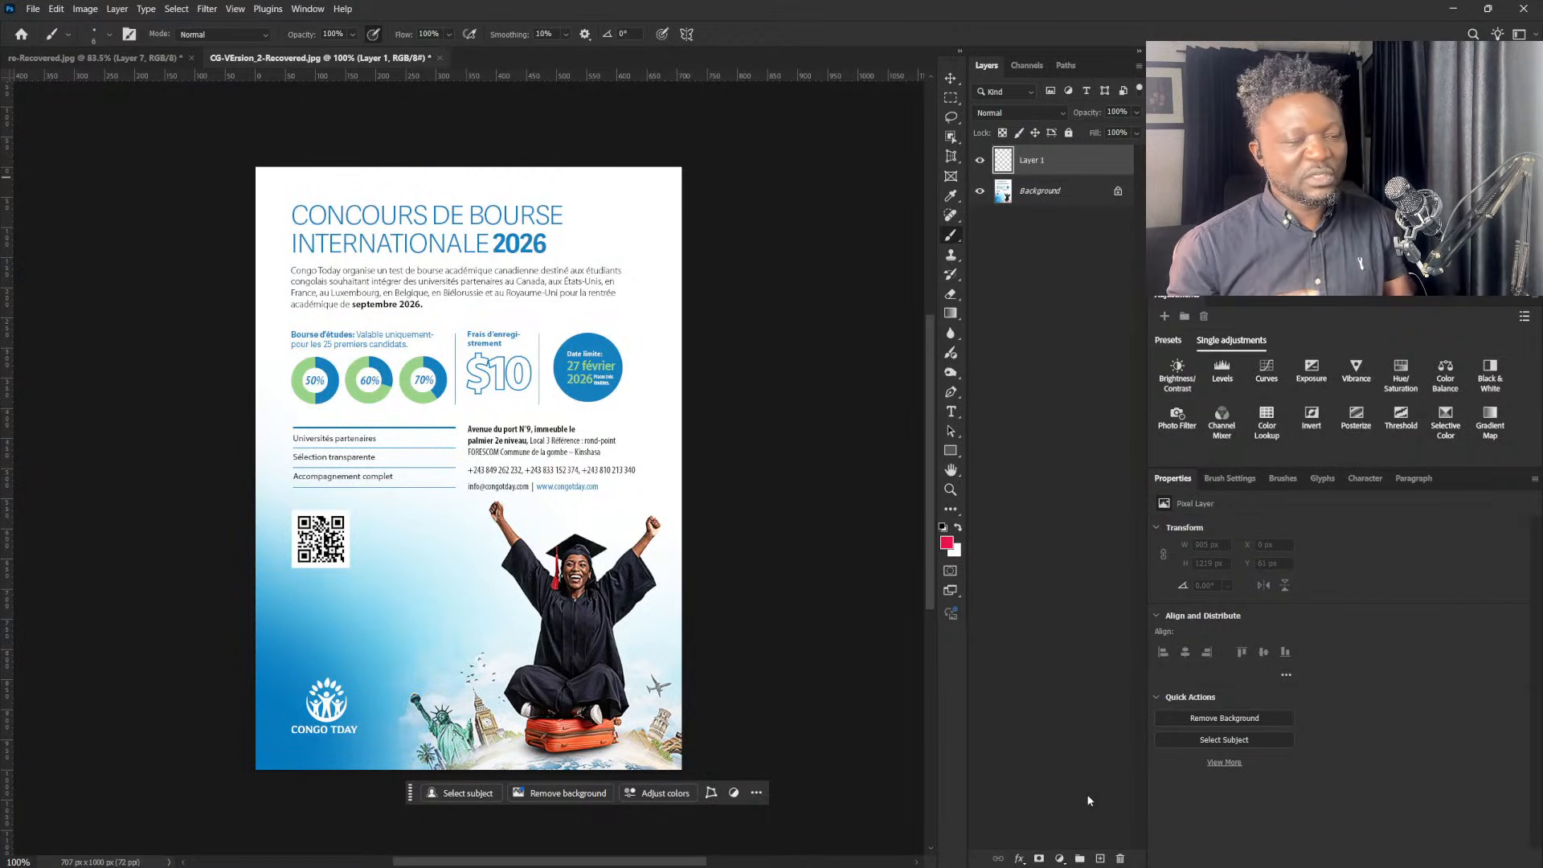
click(1101, 858)
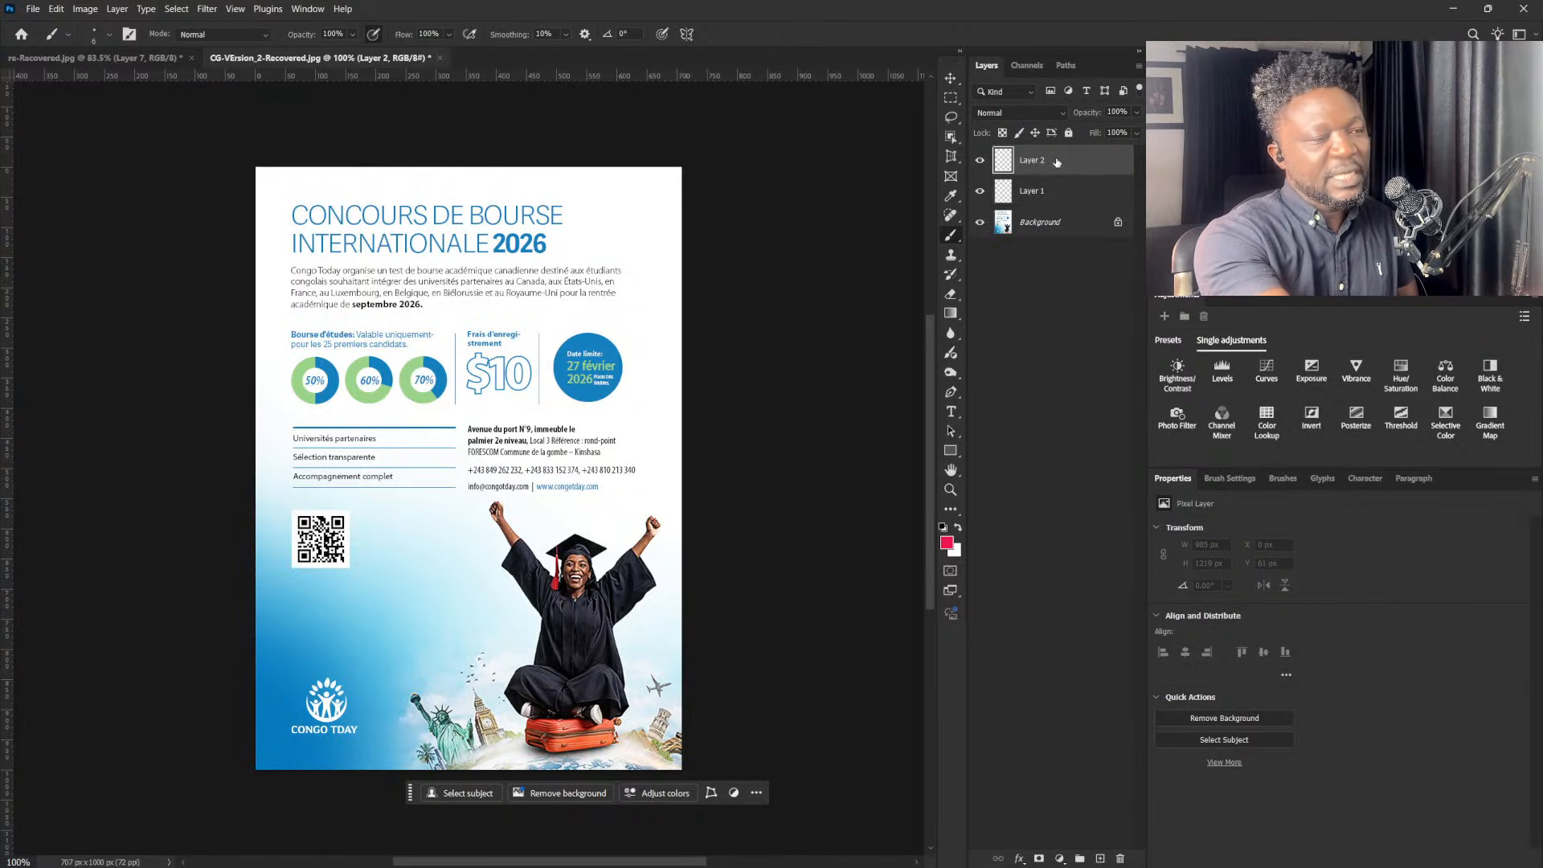
click(1032, 183)
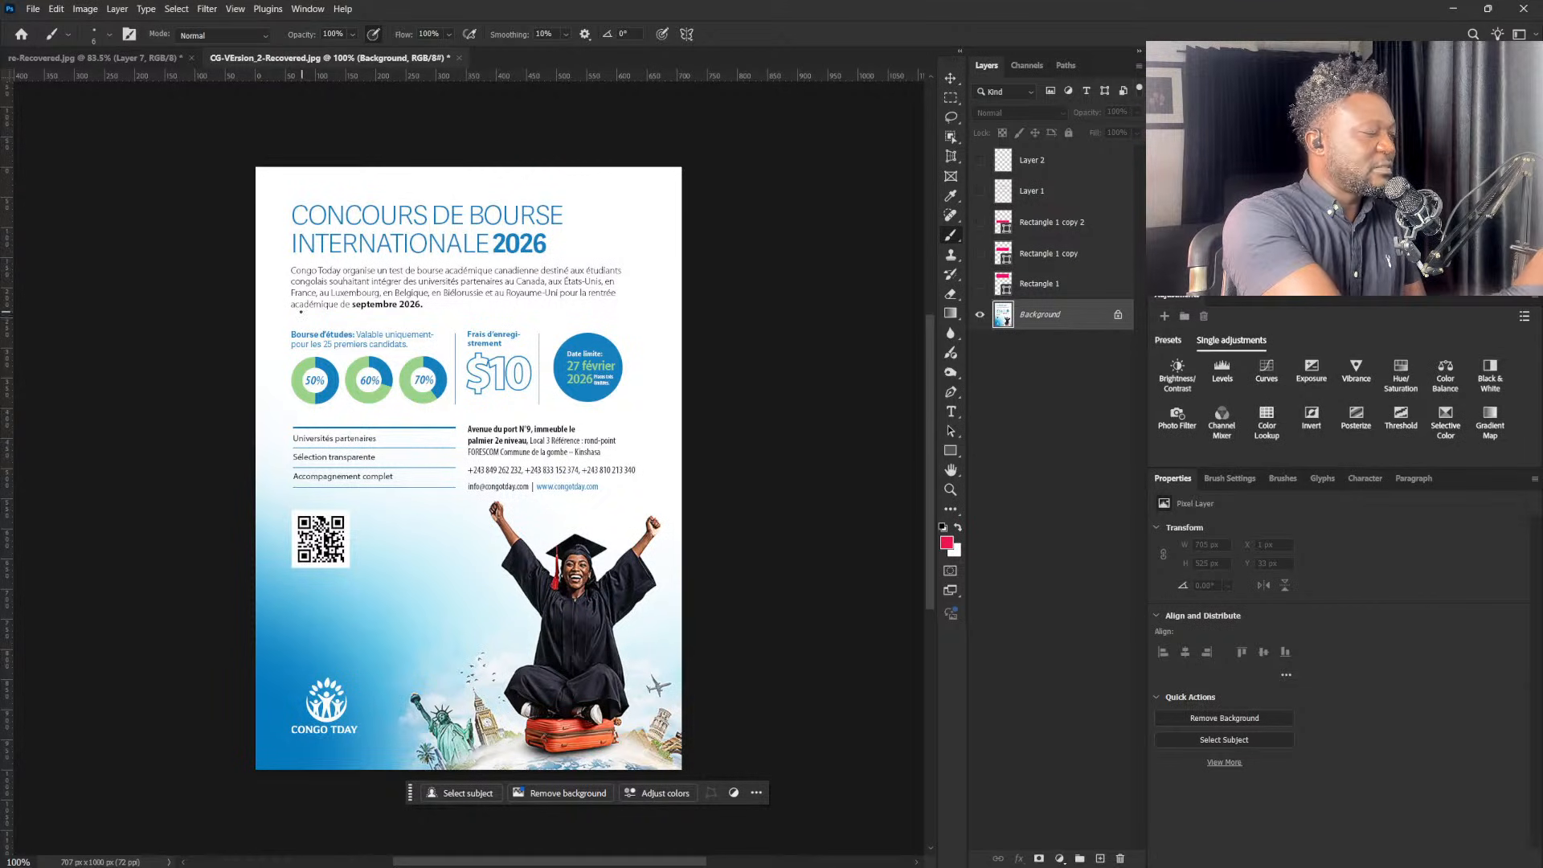
- Mark the gaps above and below the donut chart row with pink brush strokes
drag(300, 315, 301, 324)
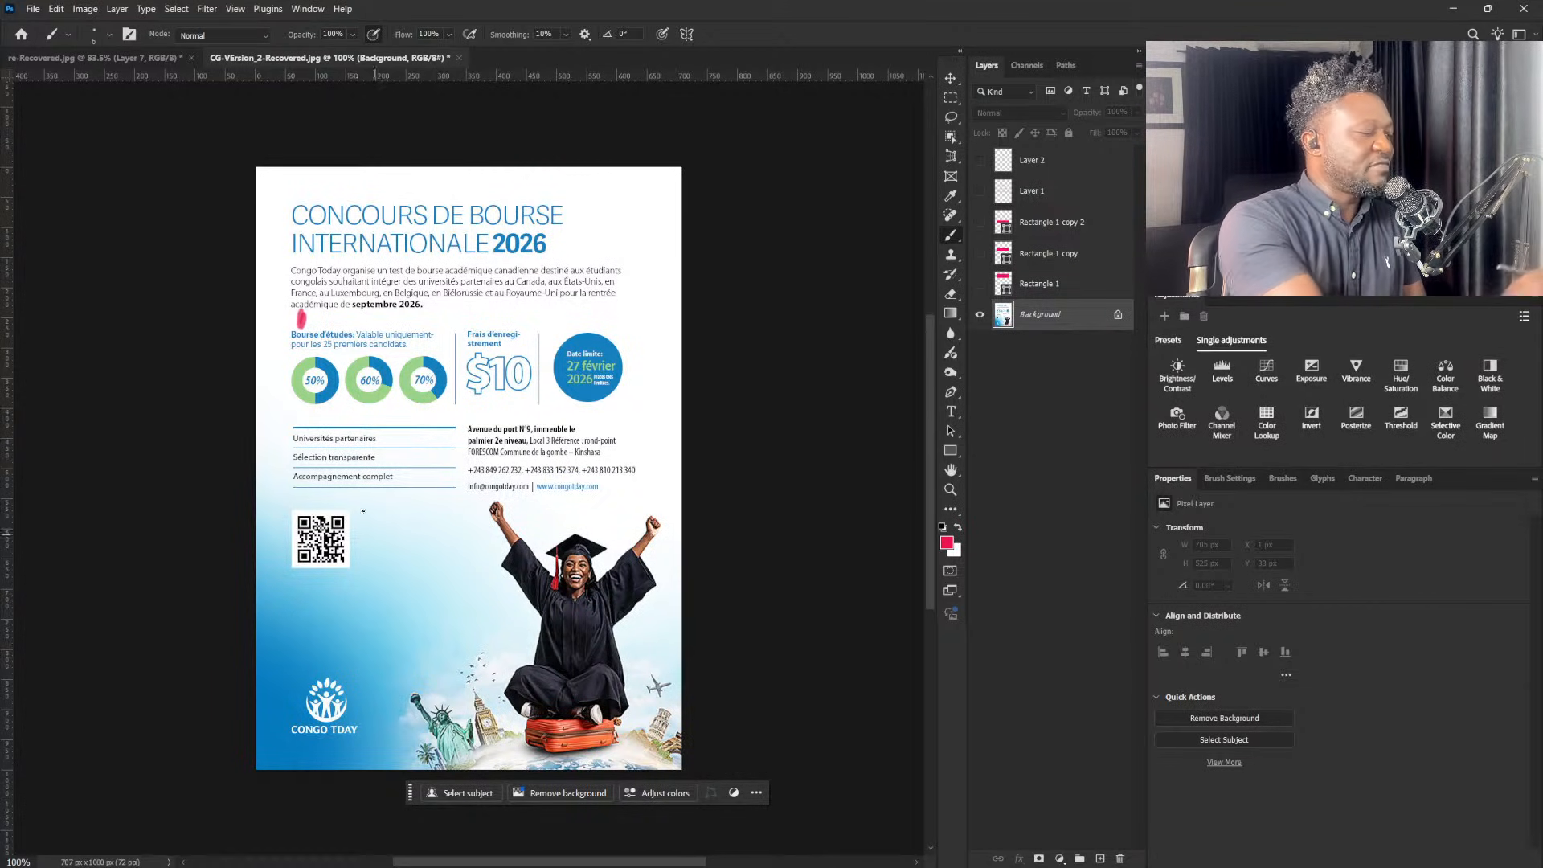
drag(312, 421, 315, 409)
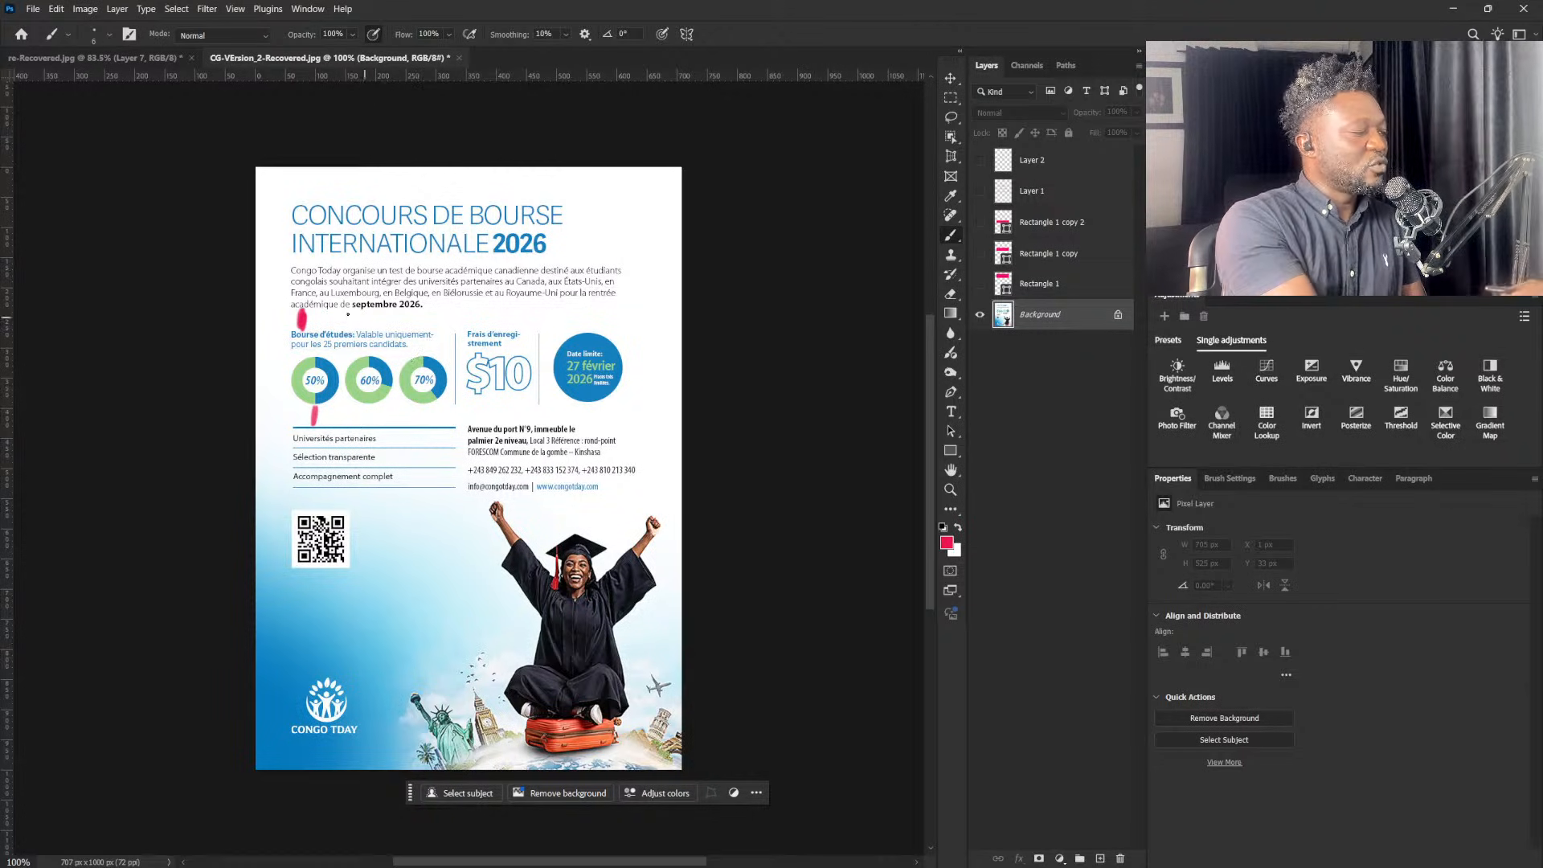
mouse_move(285, 323)
mouse_down()
mouse_move(365, 320)
mouse_move(305, 323)
mouse_move(366, 315)
mouse_move(345, 316)
mouse_up()
drag(321, 409, 341, 423)
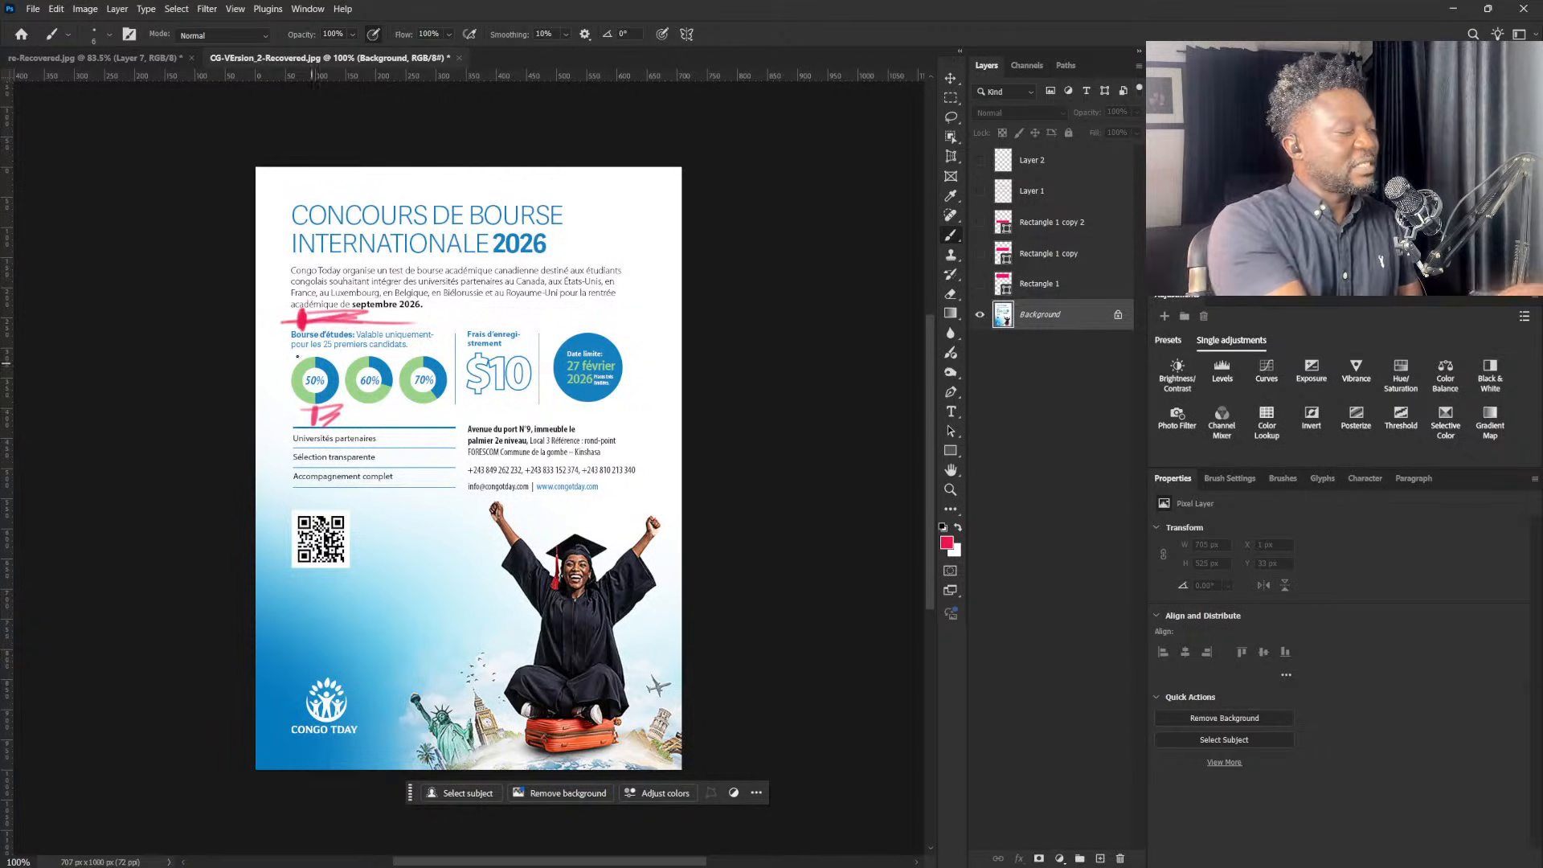
- Outline the title block and the donut row in pink, numbering them 1 and 2, and mark the intro text
mouse_move(284, 330)
mouse_down()
mouse_move(288, 381)
mouse_move(338, 399)
mouse_move(638, 377)
mouse_up()
mouse_move(281, 325)
mouse_down()
mouse_move(607, 372)
mouse_move(623, 332)
mouse_move(636, 359)
mouse_move(648, 341)
mouse_up()
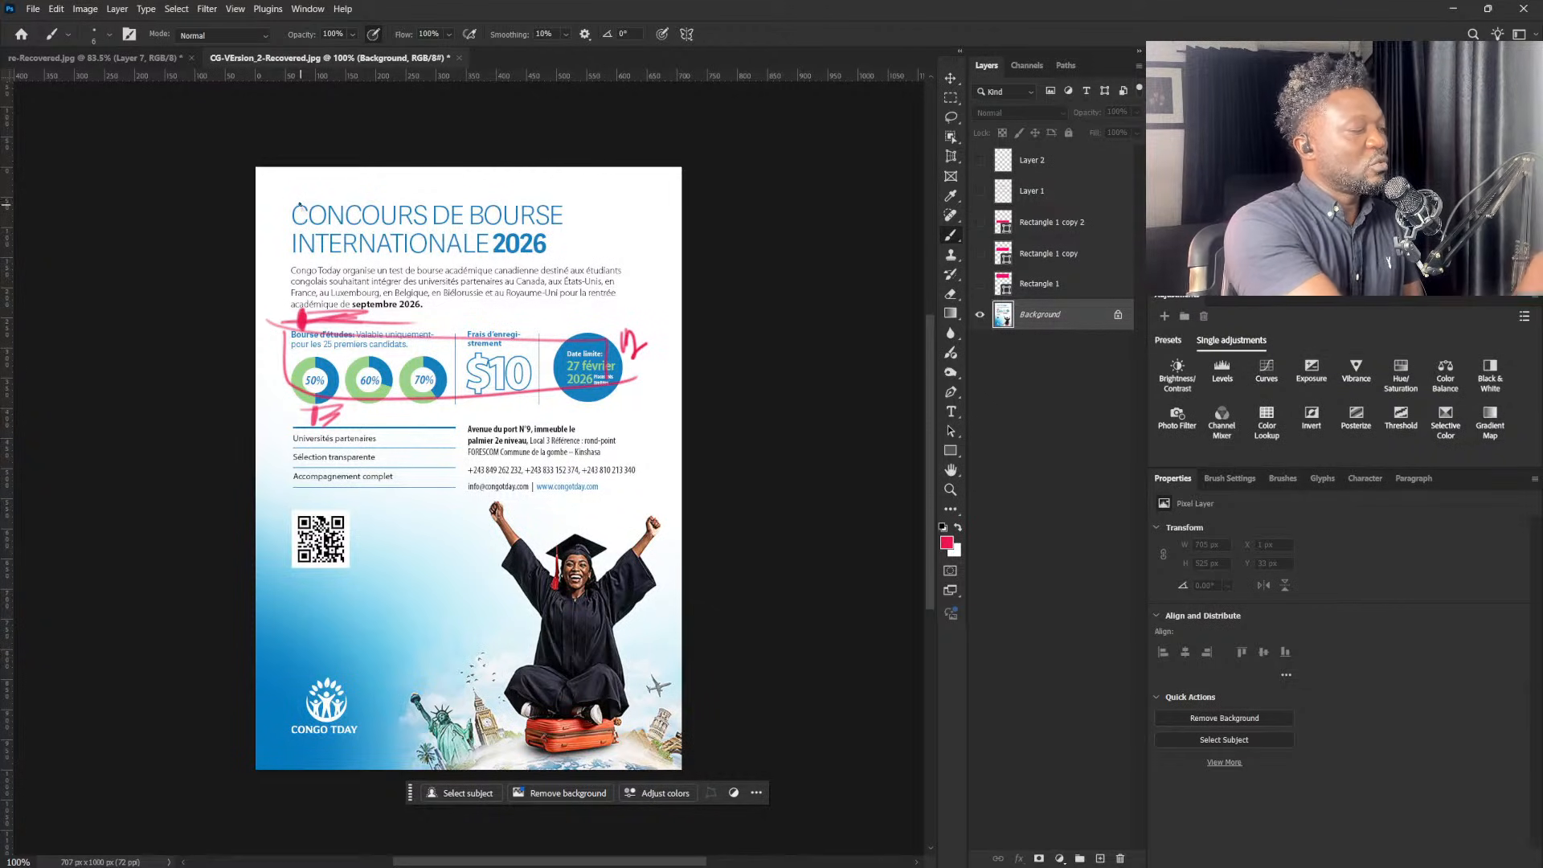
mouse_move(299, 206)
mouse_down()
mouse_move(290, 286)
mouse_move(309, 334)
mouse_move(284, 304)
mouse_move(552, 294)
mouse_move(637, 195)
mouse_move(617, 305)
mouse_up()
drag(650, 194, 650, 231)
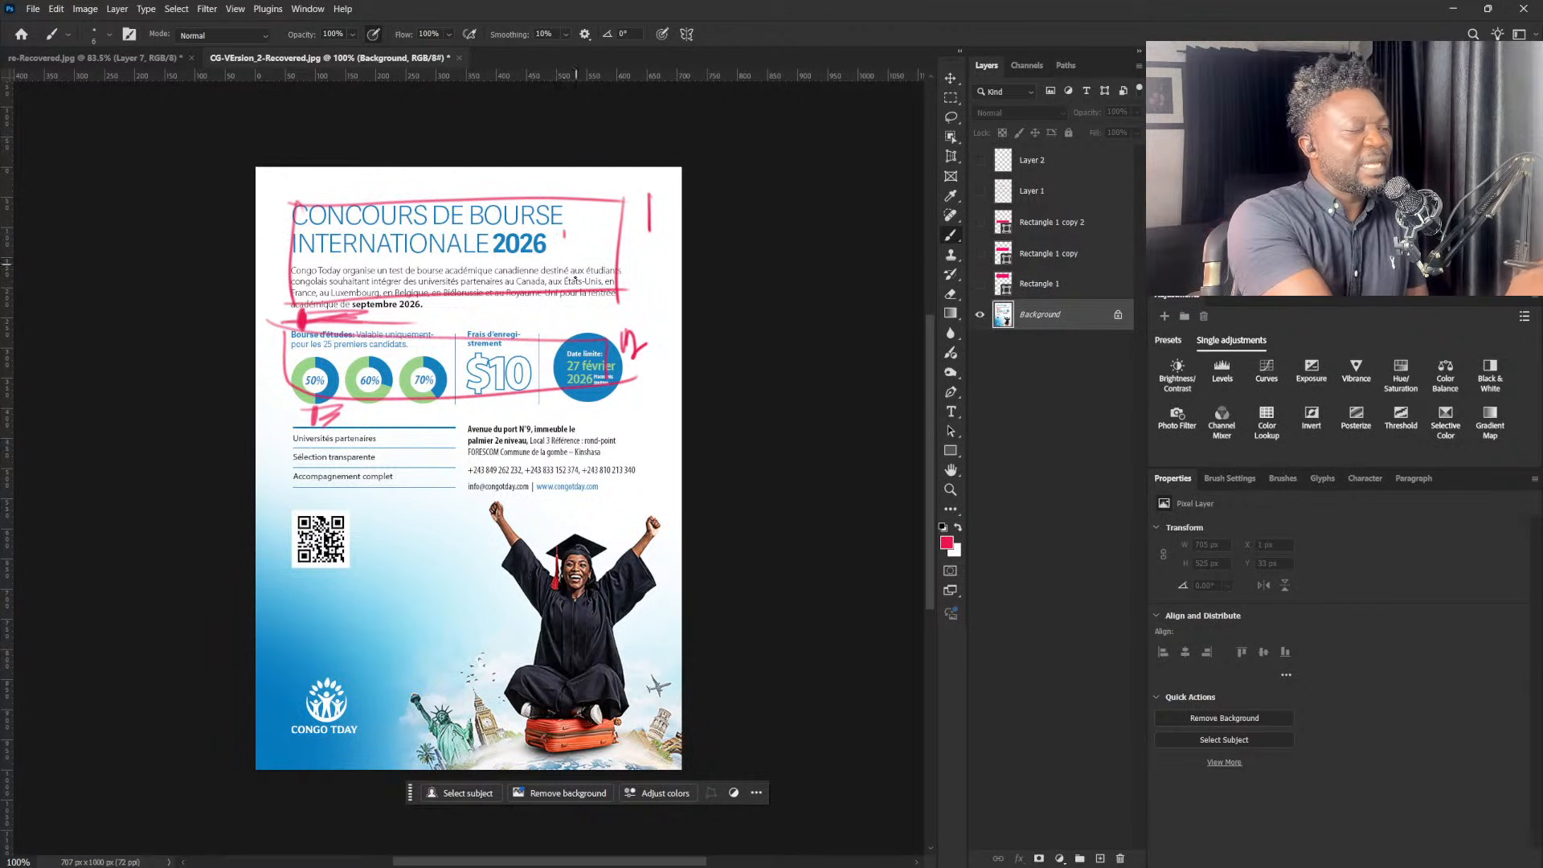
drag(441, 275, 545, 274)
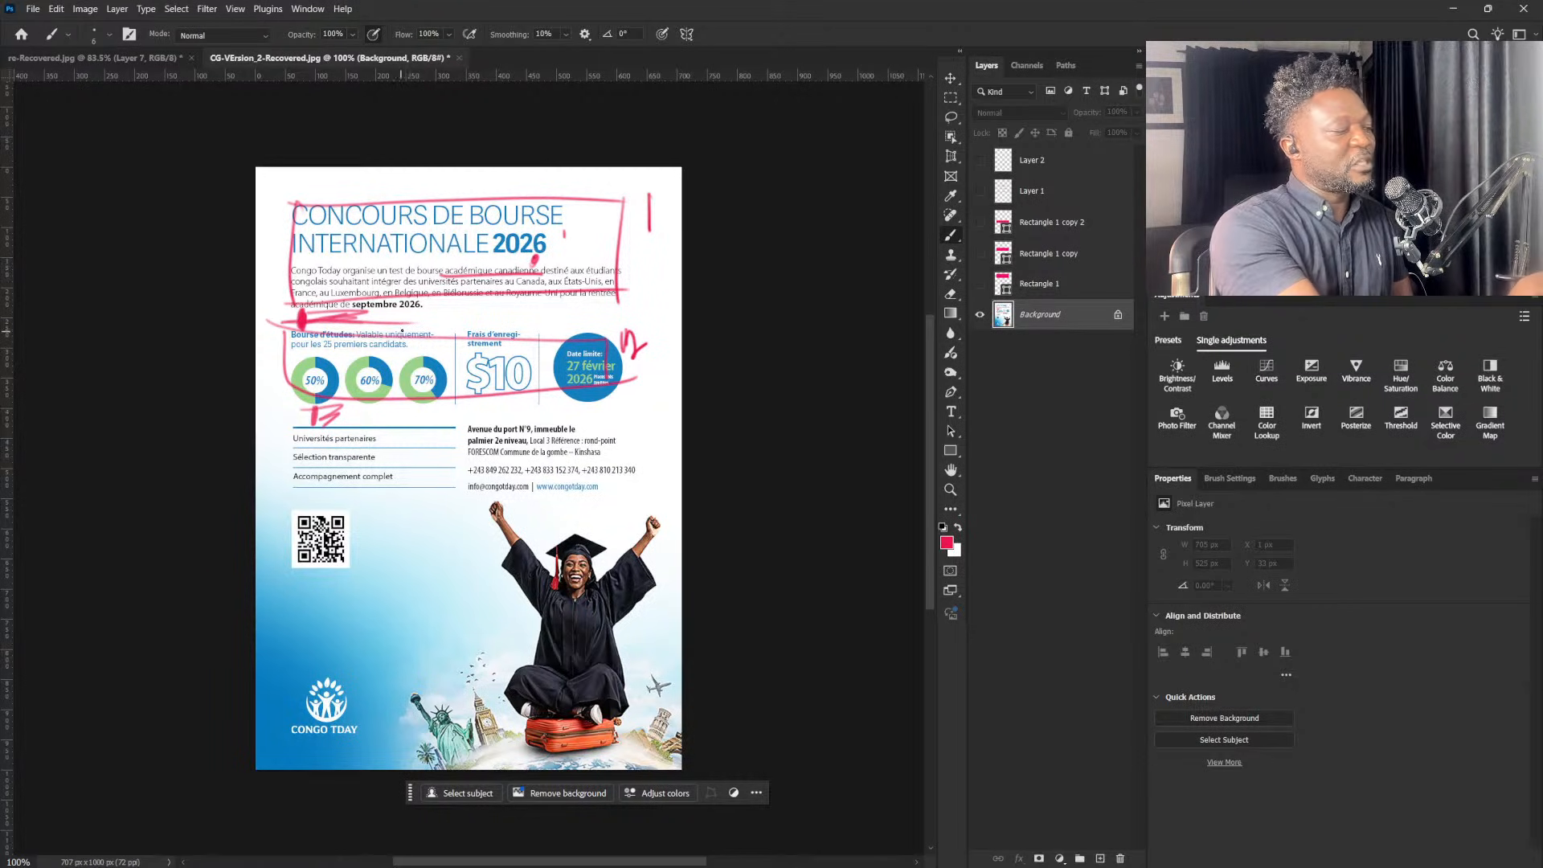
drag(394, 322, 396, 323)
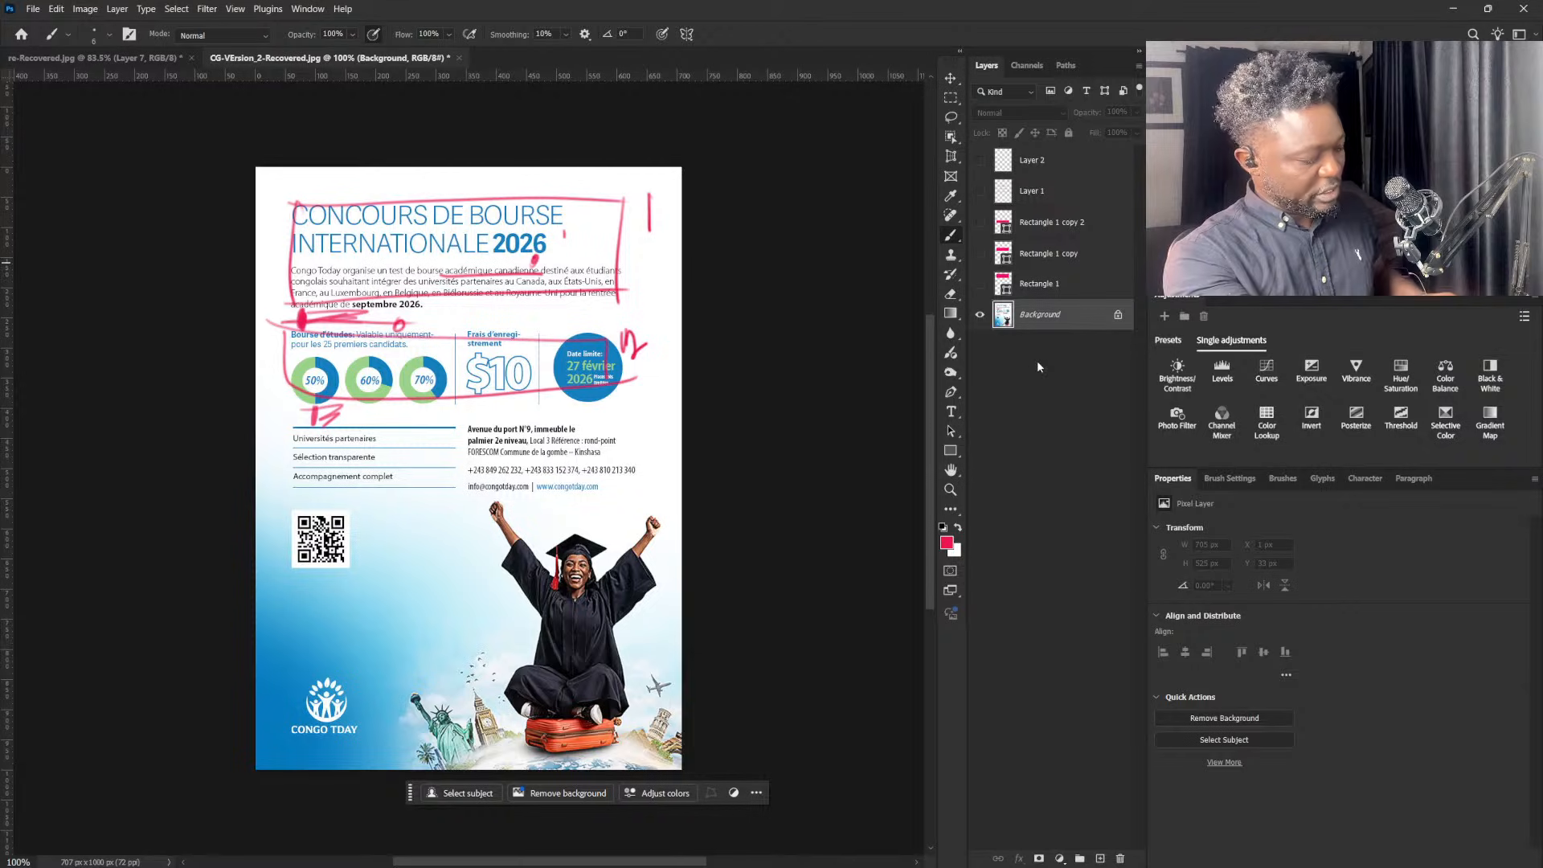
- Undo all the pink annotation strokes on the Background layer
key(ctrl+z)
key(ctrl+z)
key(ctrl+z)
key(ctrl+z)
key(ctrl+z)
key(ctrl+z)
key(ctrl+z)
key(ctrl+z)
key(ctrl+z)
key(ctrl+z)
key(ctrl+z)
key(ctrl+z)
key(ctrl+z)
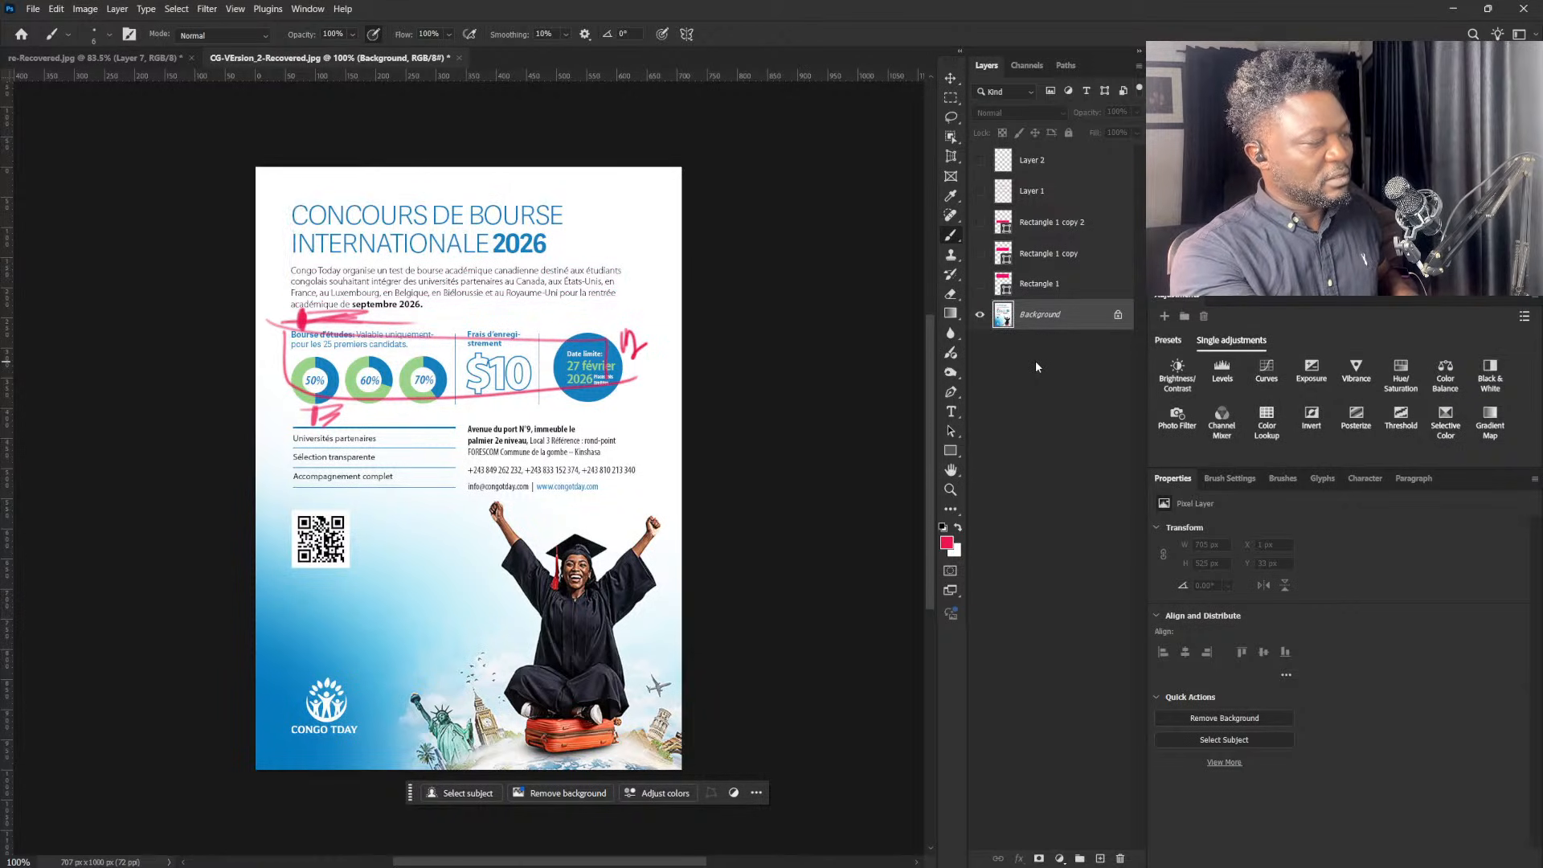
key(ctrl+z)
key(ctrl+z)
key(ctrl+z)
key(ctrl+z)
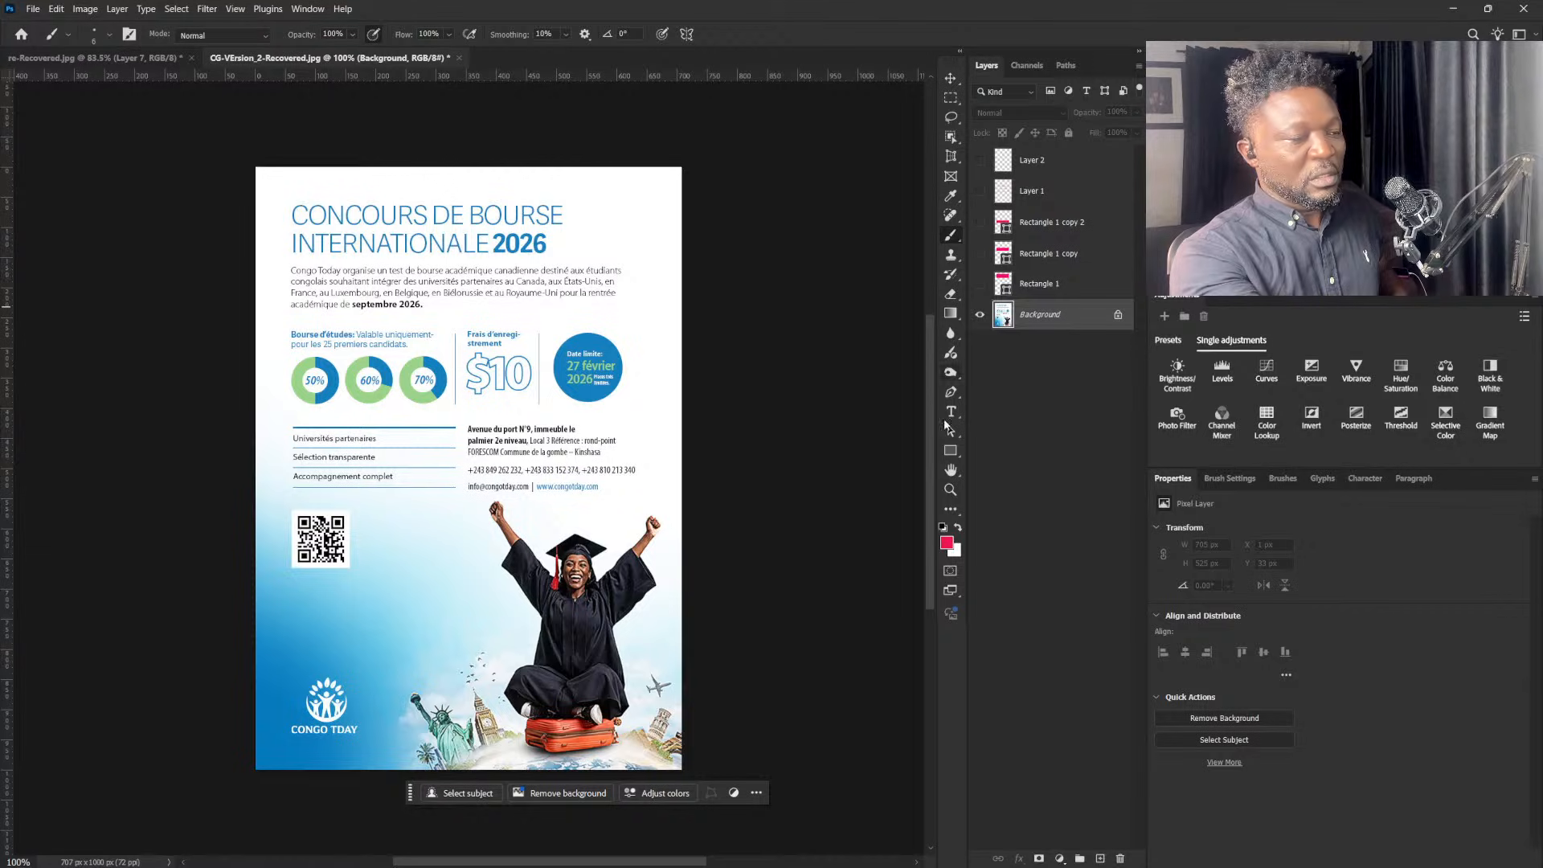
- Draw a 112 × 40 px pink rectangle in the gap above the donut section and duplicate it into the gap below the charts
click(951, 450)
drag(291, 309, 359, 333)
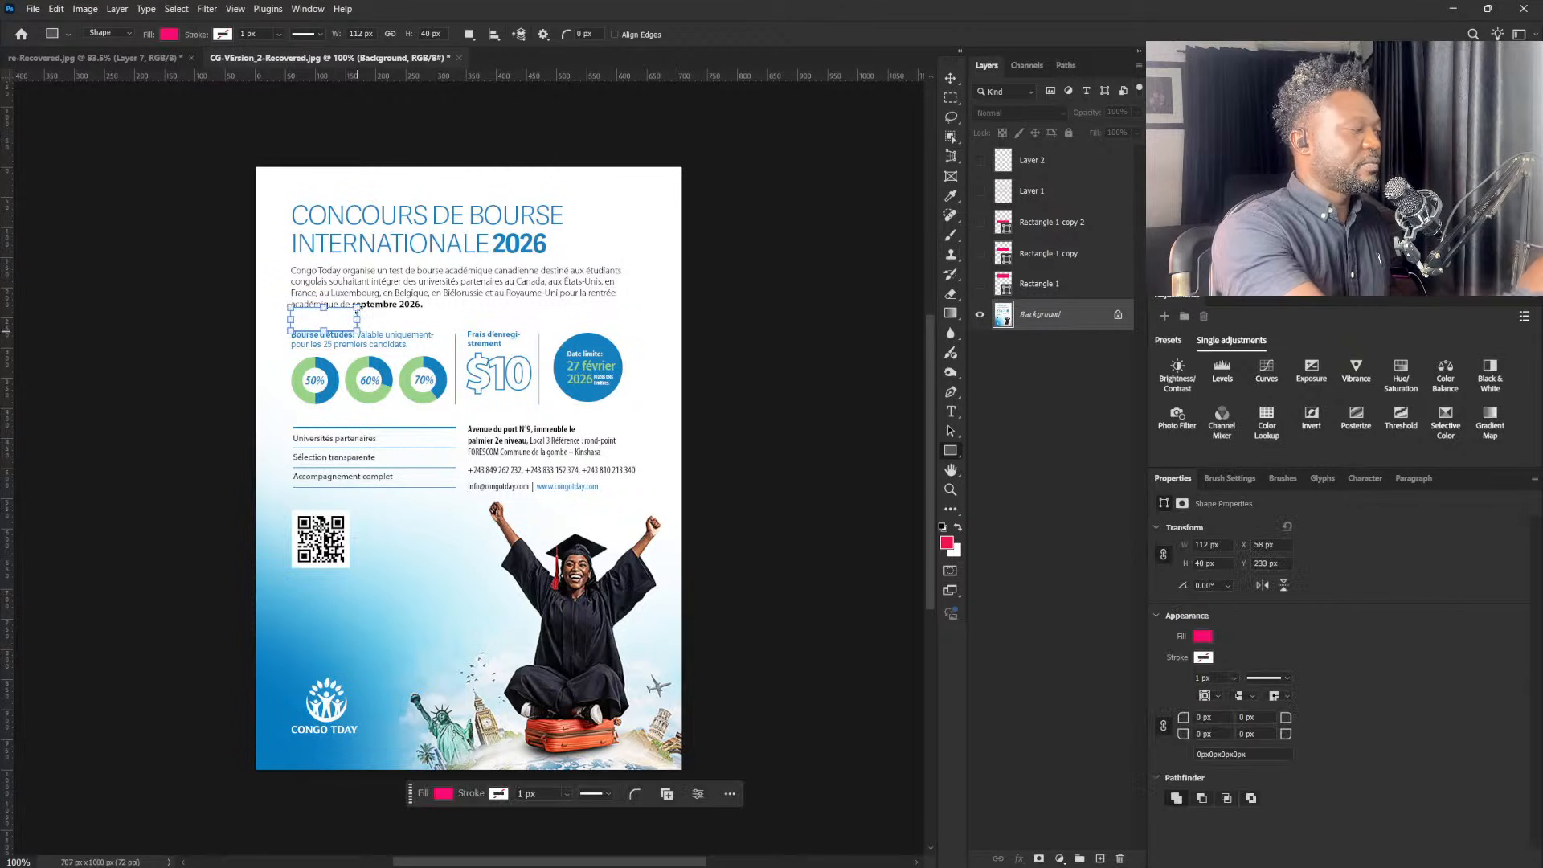
click(951, 78)
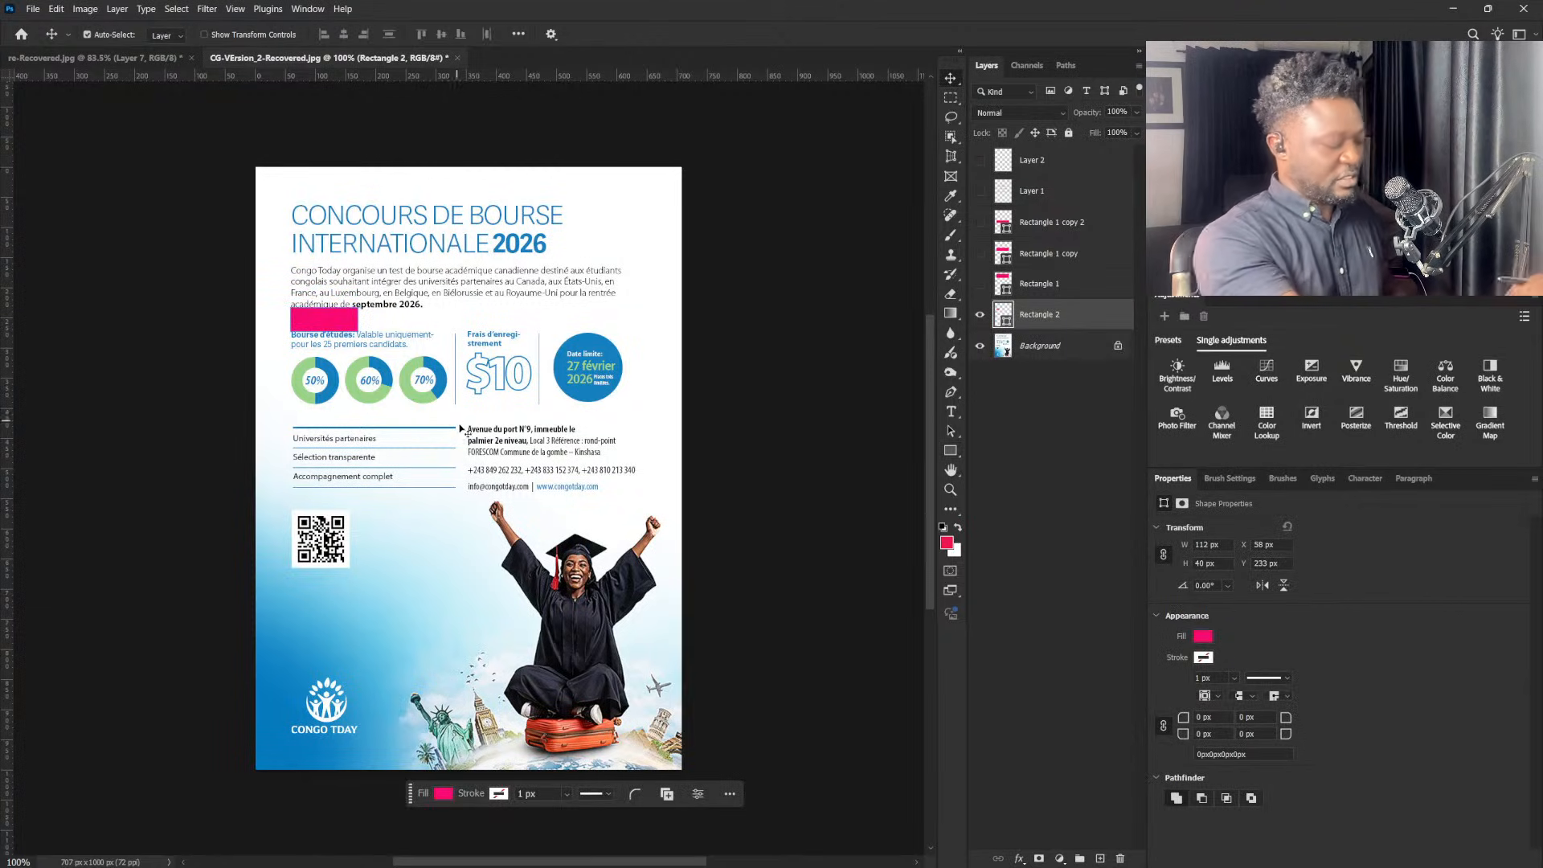
drag(346, 316, 353, 413)
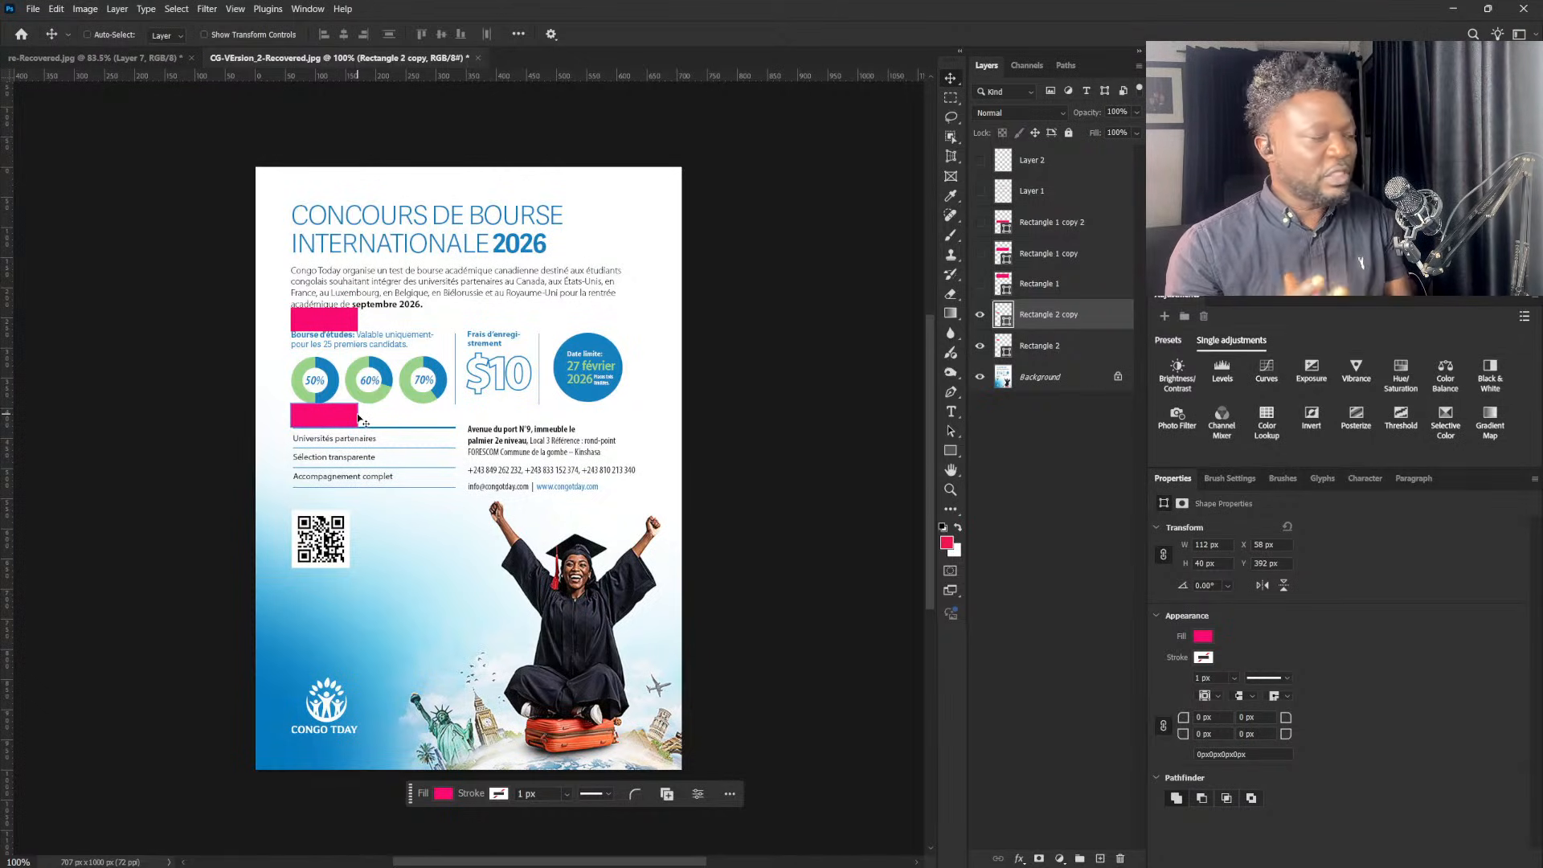
- Duplicate the 112 × 40 px pink spacer, position the copy between the title and the intro text, and hide that copy
click(1053, 226)
click(1051, 312)
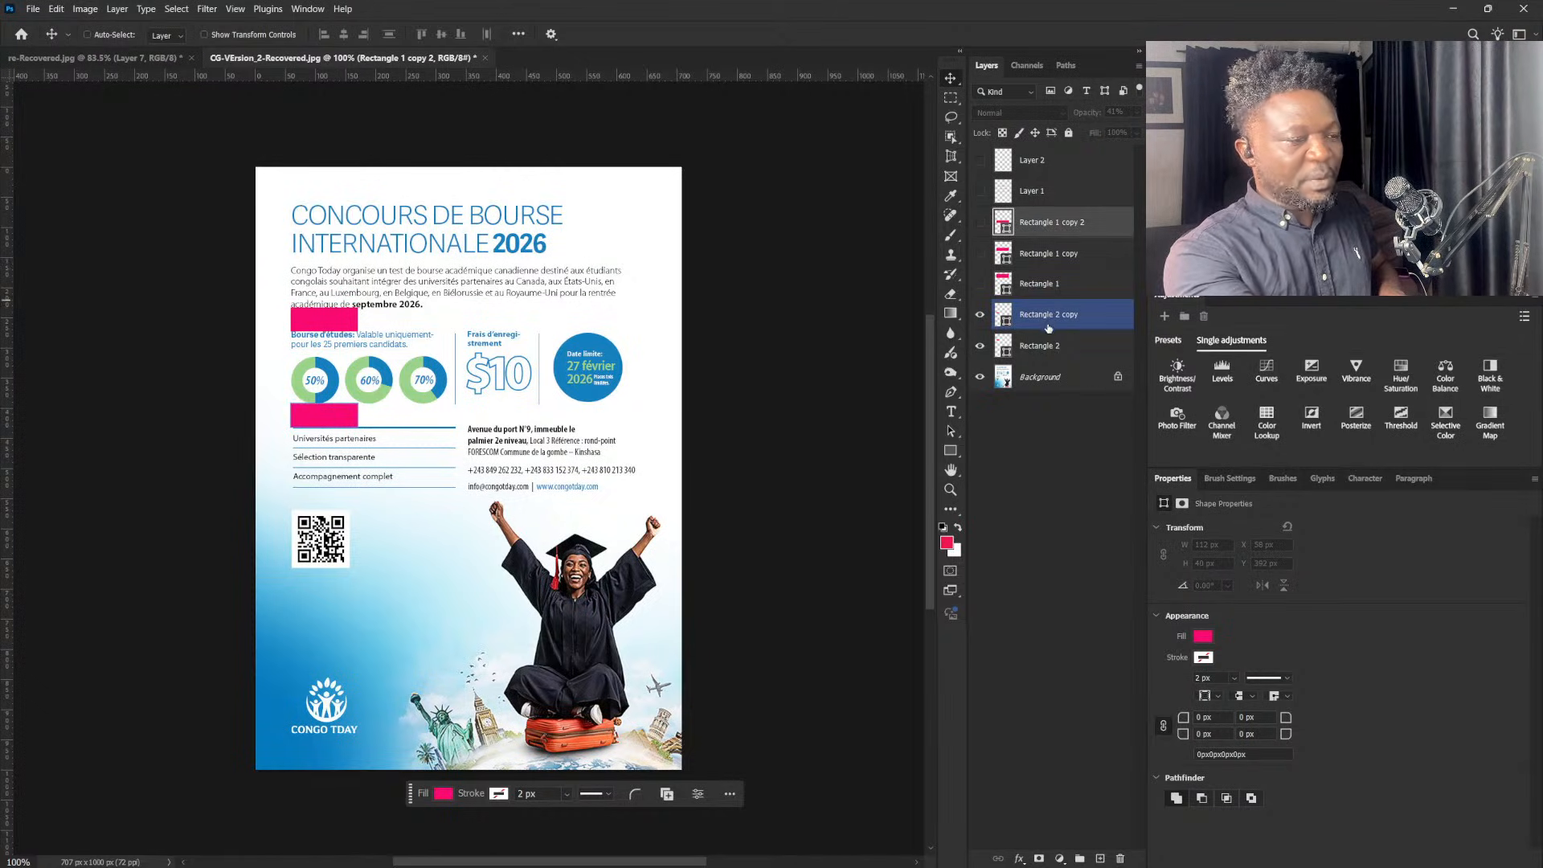
key(ctrl+j)
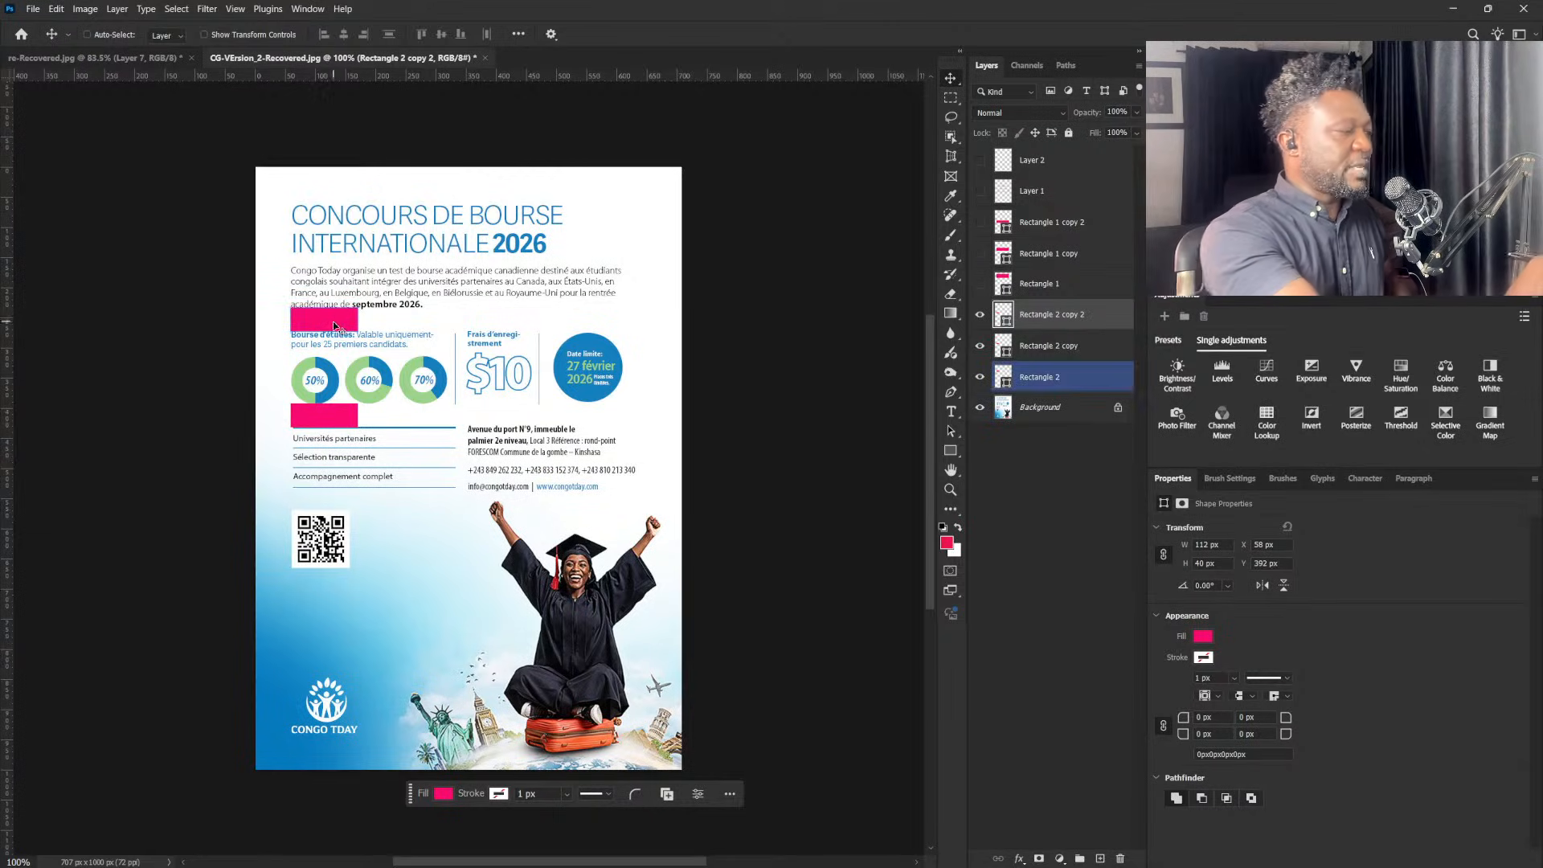
drag(341, 323, 597, 185)
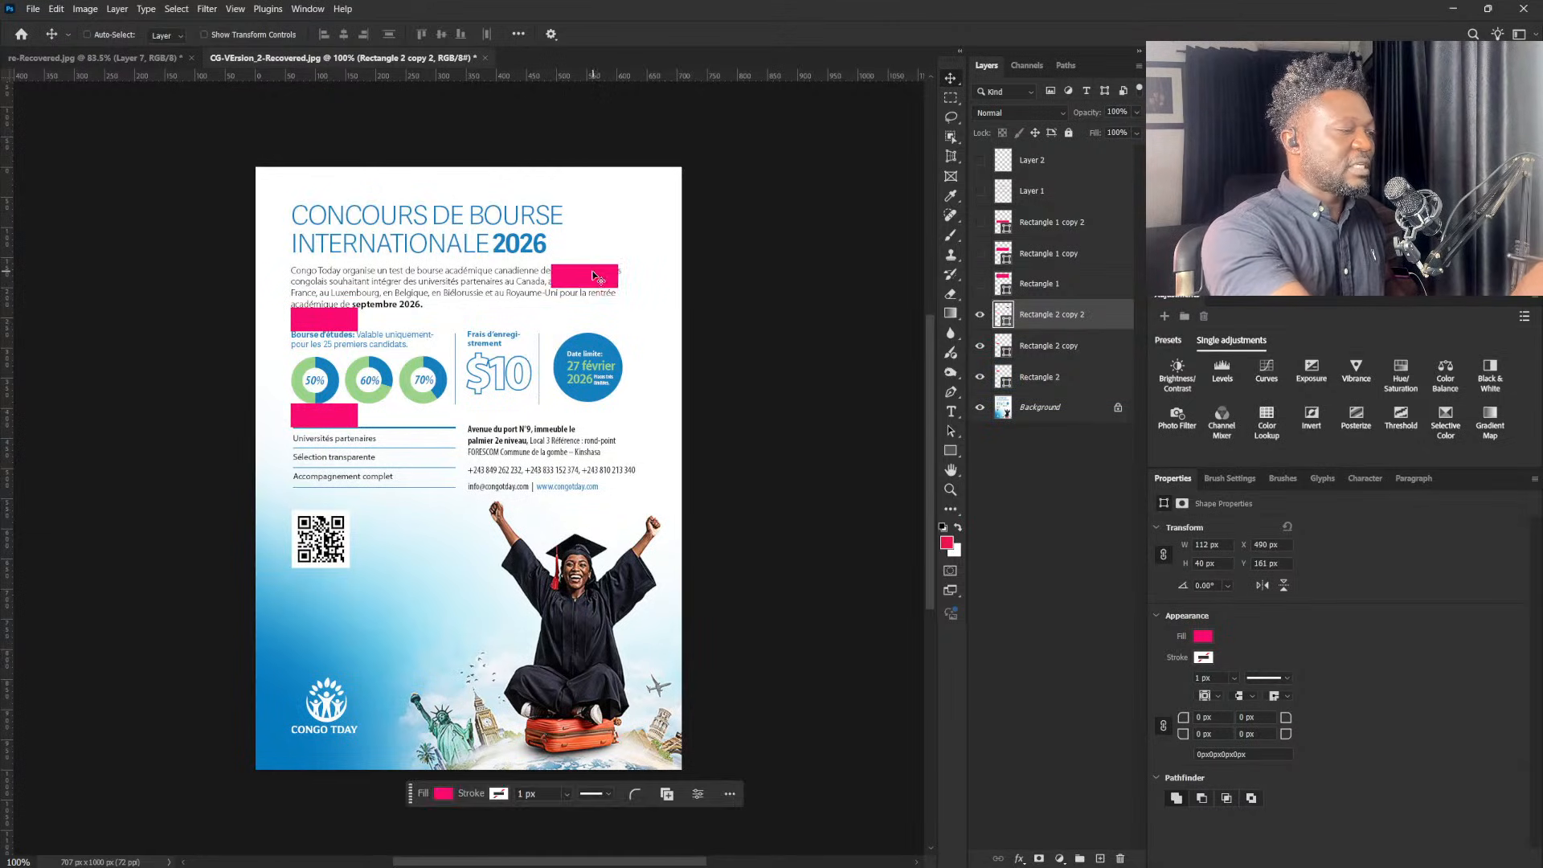
mouse_move(594, 276)
mouse_down()
mouse_move(587, 254)
mouse_move(560, 254)
mouse_up()
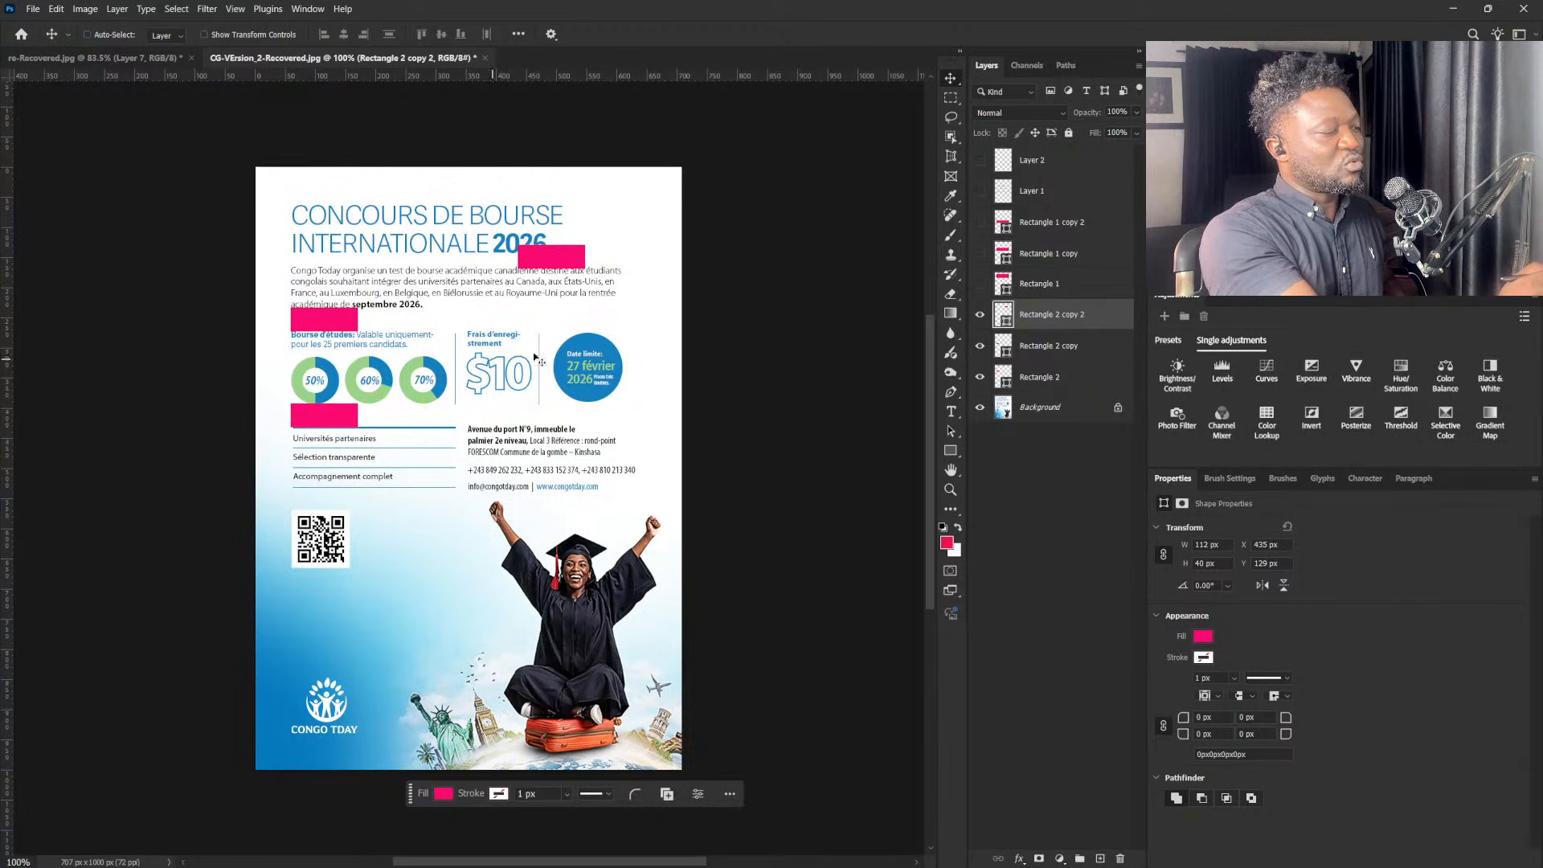
click(980, 317)
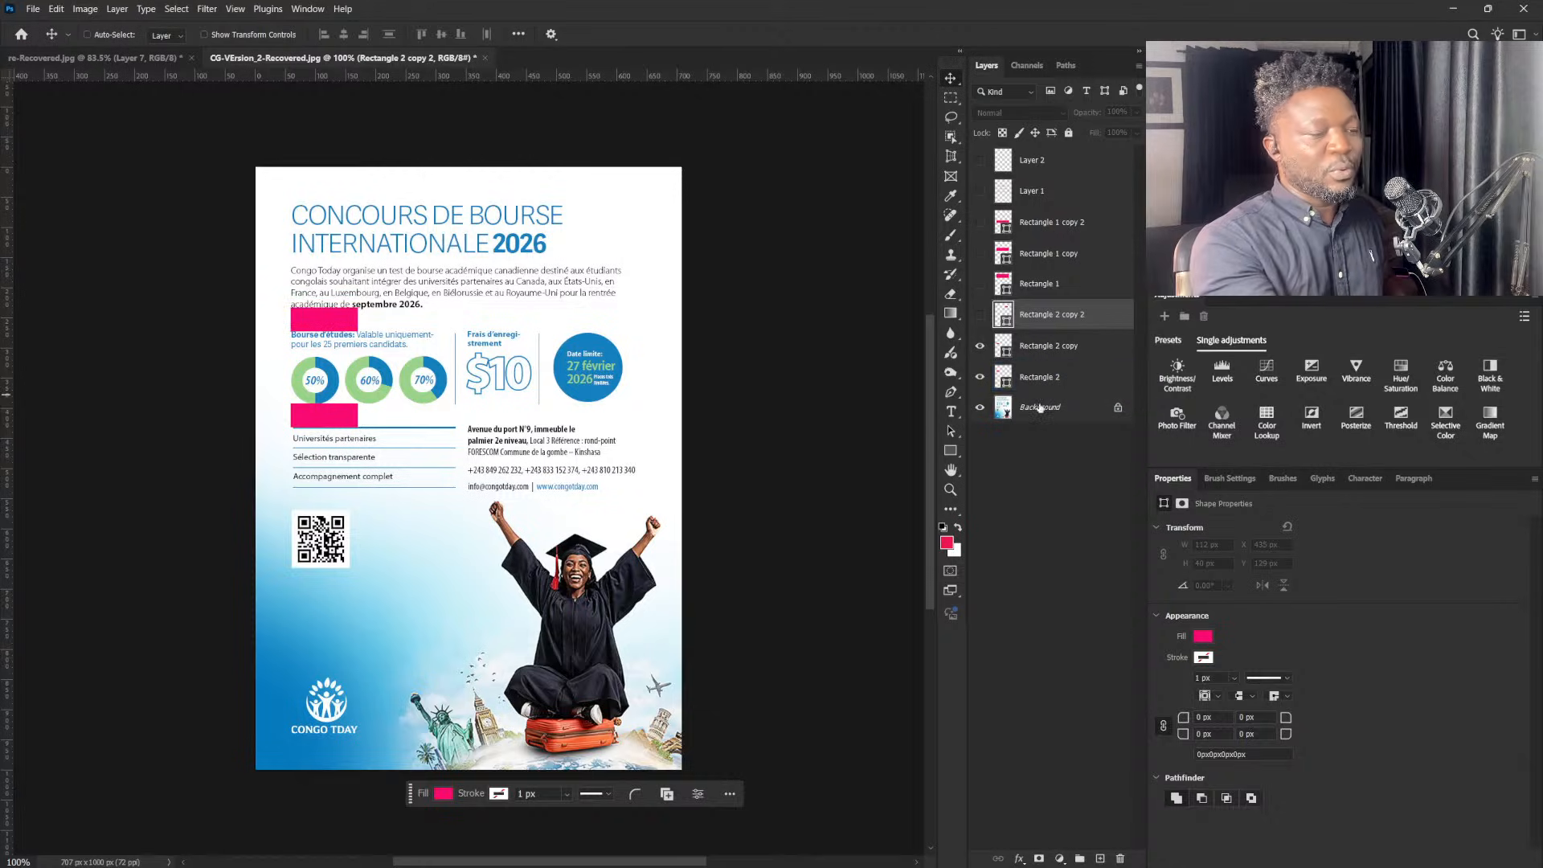
- On a new layer above the Background, bracket the title and intro text with pink brush strokes and handwrite "Together" beside them
click(1040, 407)
click(1100, 858)
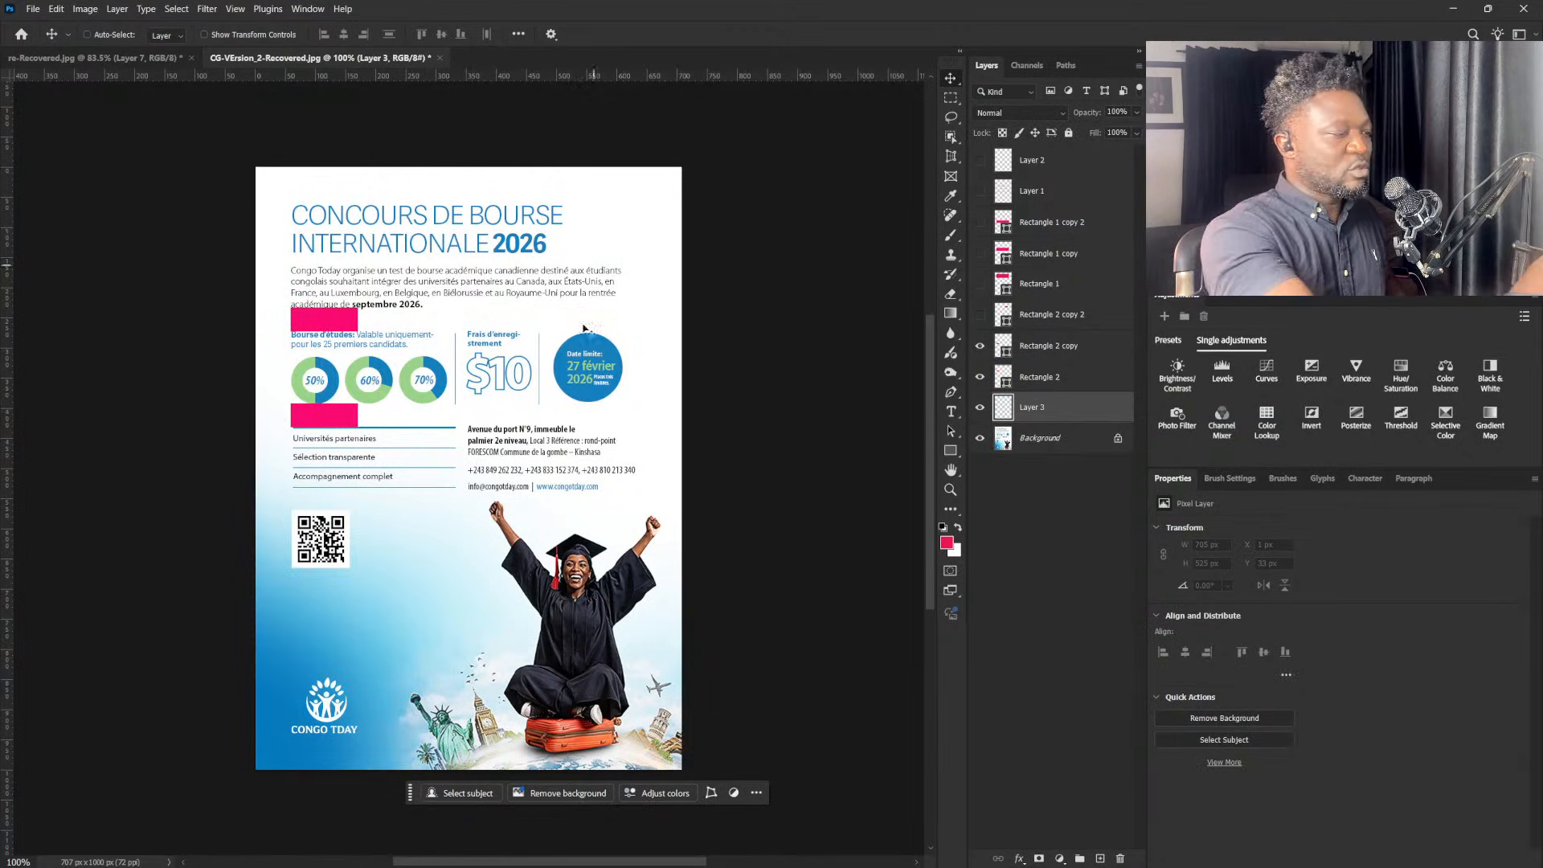
click(952, 236)
drag(549, 219, 625, 275)
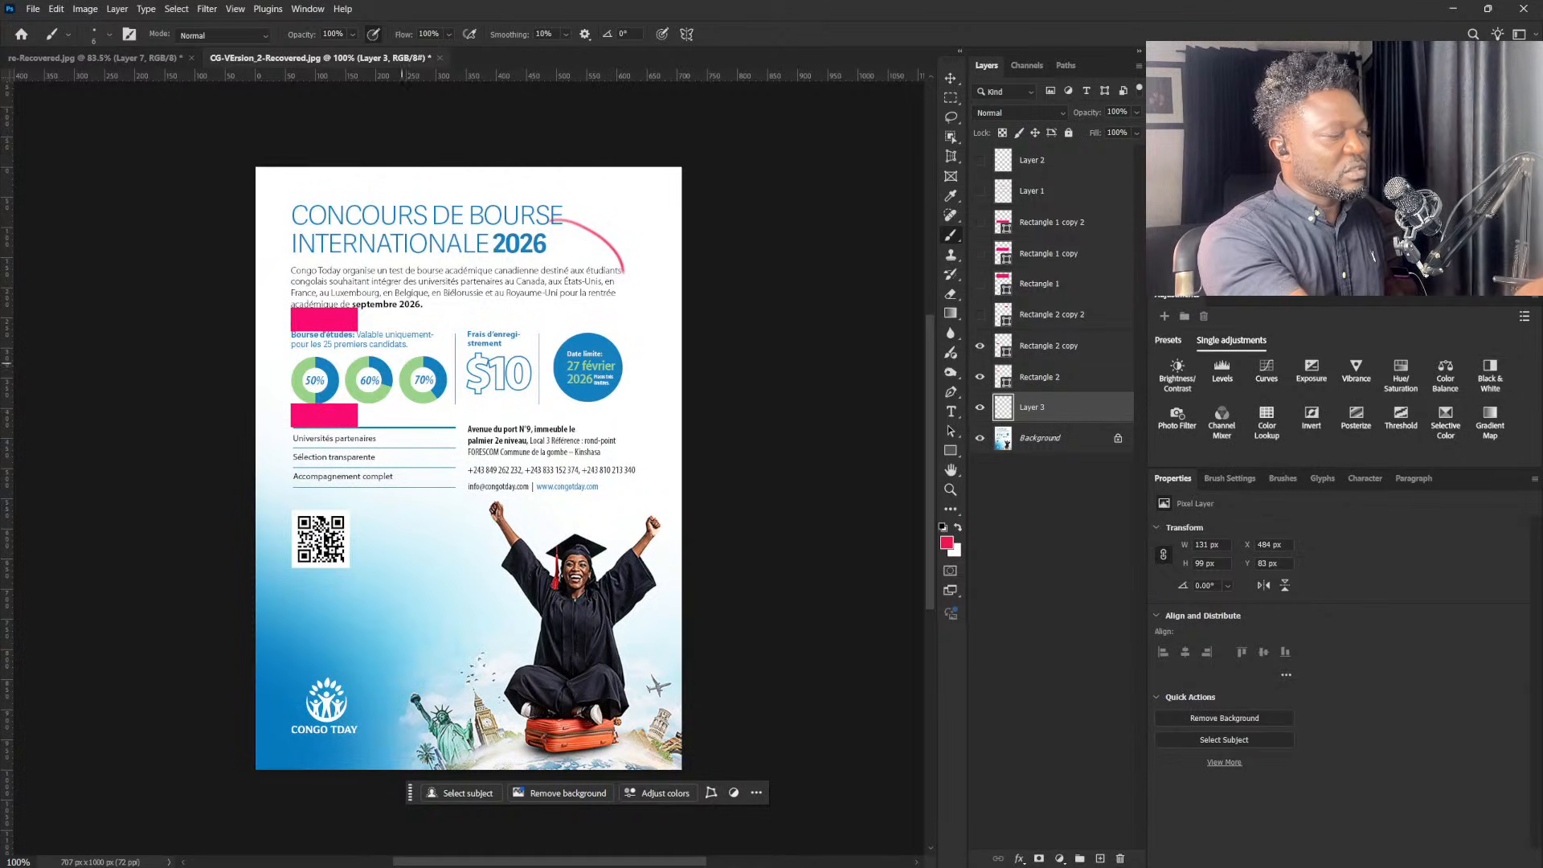
drag(574, 219, 613, 272)
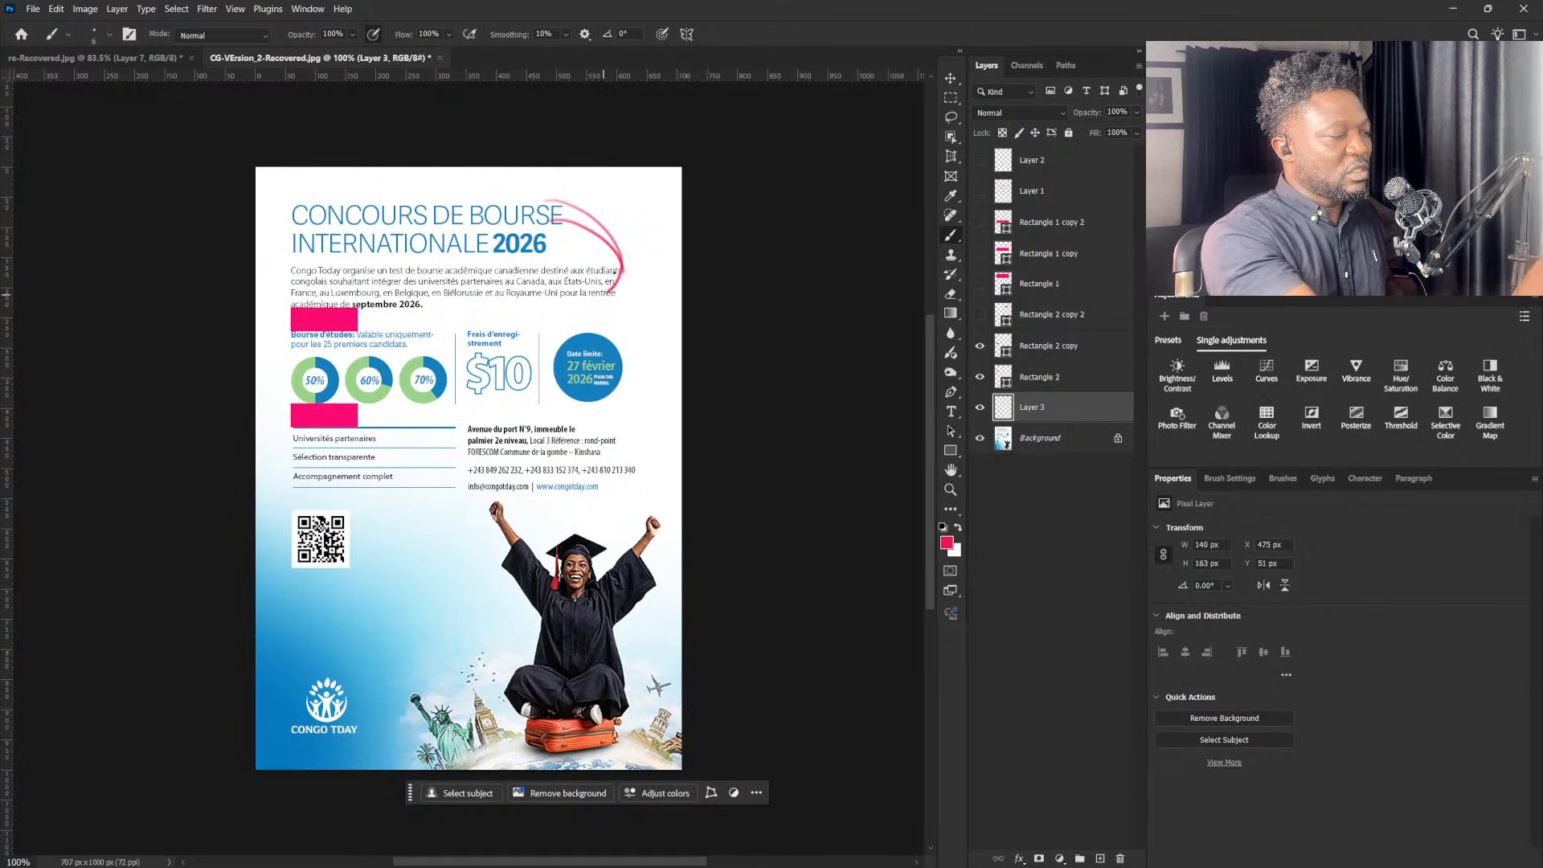
drag(564, 206, 609, 275)
mouse_move(614, 197)
mouse_down()
mouse_move(631, 247)
mouse_move(601, 211)
mouse_up()
mouse_move(634, 210)
mouse_down()
mouse_move(643, 225)
mouse_move(653, 211)
mouse_move(659, 242)
mouse_move(669, 172)
mouse_move(677, 190)
mouse_move(642, 286)
mouse_move(685, 243)
mouse_up()
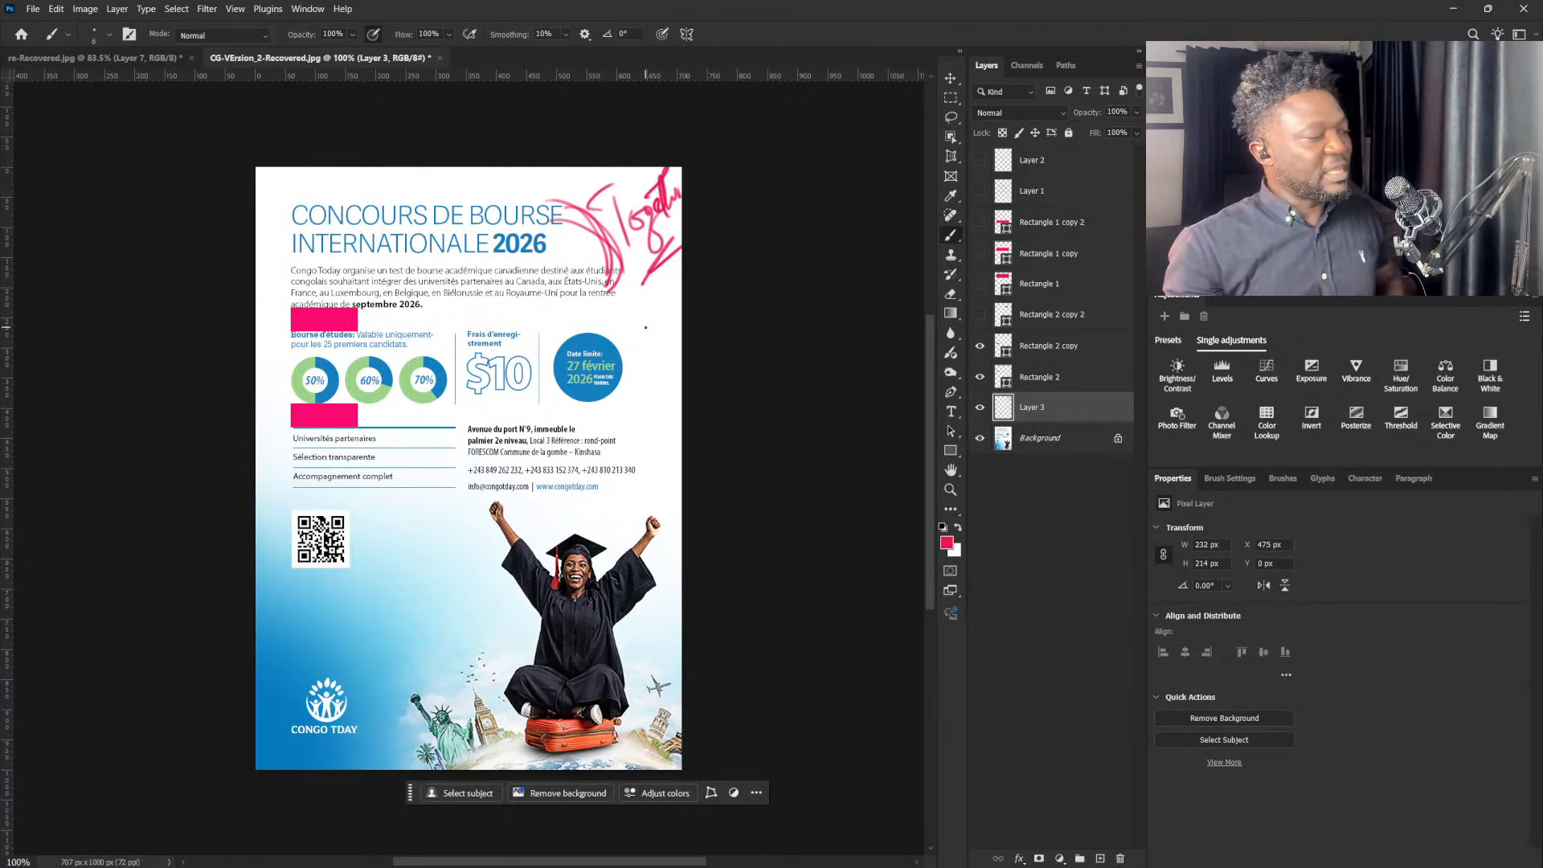
- Brush pink lines from both spacers to the neighbouring sections, number the sections 1, 2 and 3rd, and circle the QR code
click(372, 321)
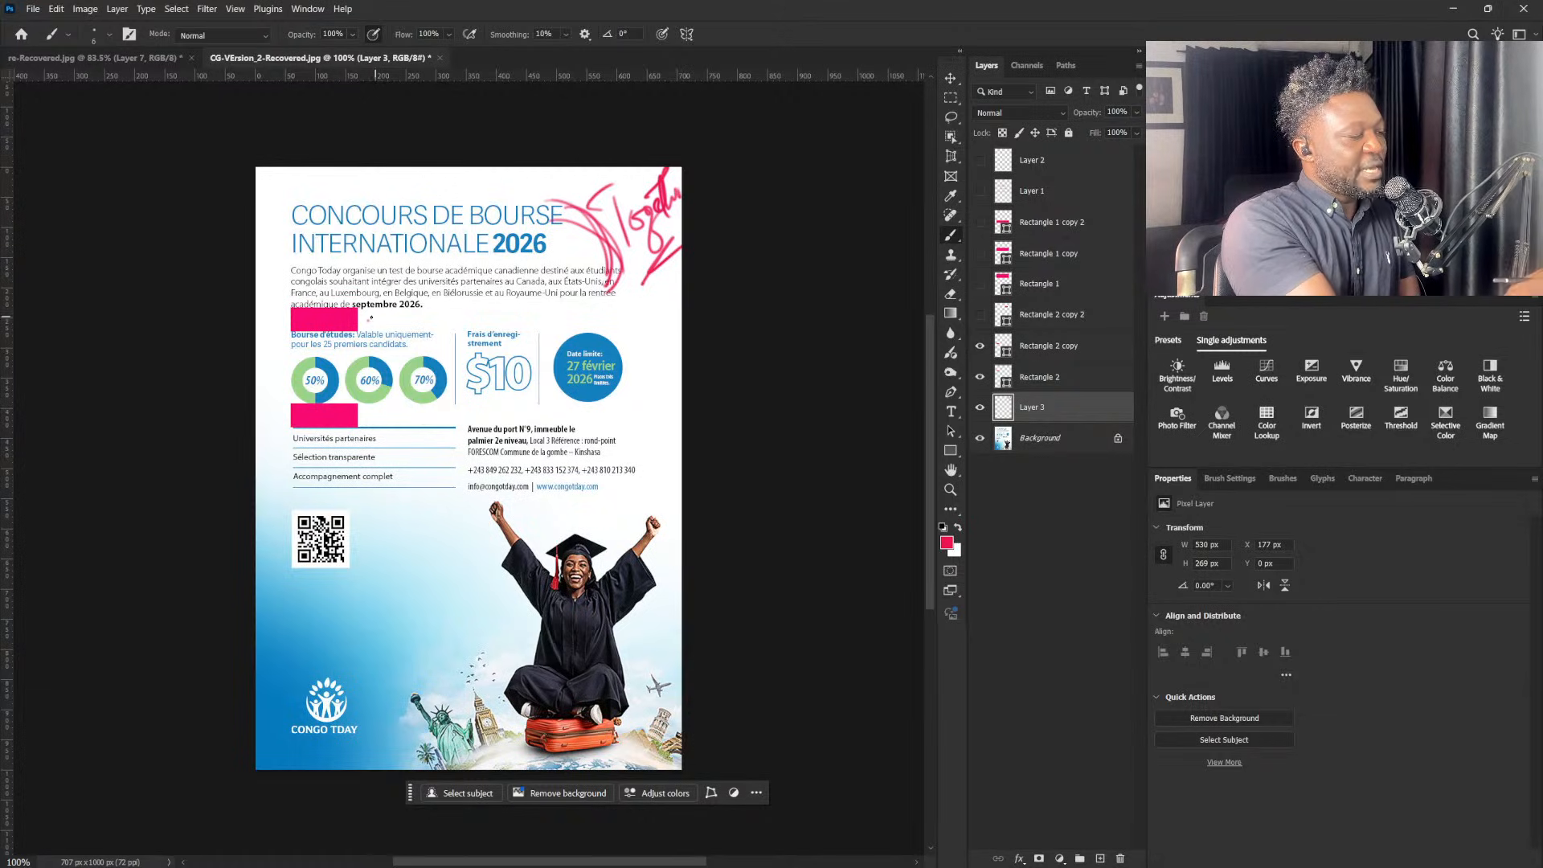
mouse_move(369, 318)
mouse_down()
mouse_move(465, 316)
mouse_move(491, 241)
mouse_move(498, 267)
mouse_up()
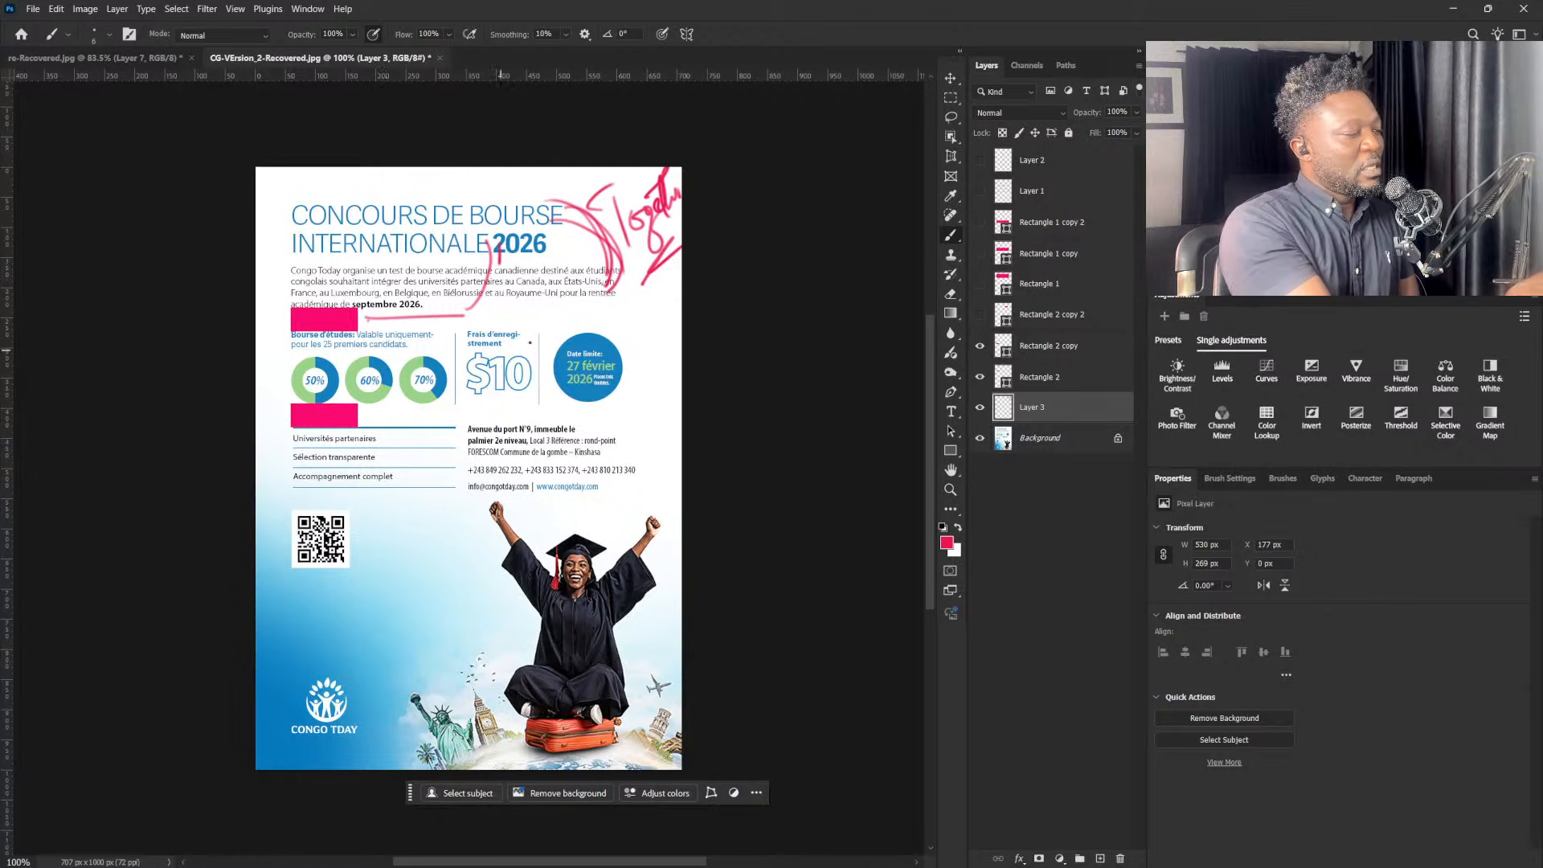
mouse_move(462, 320)
mouse_down()
mouse_move(503, 358)
mouse_move(550, 346)
mouse_up()
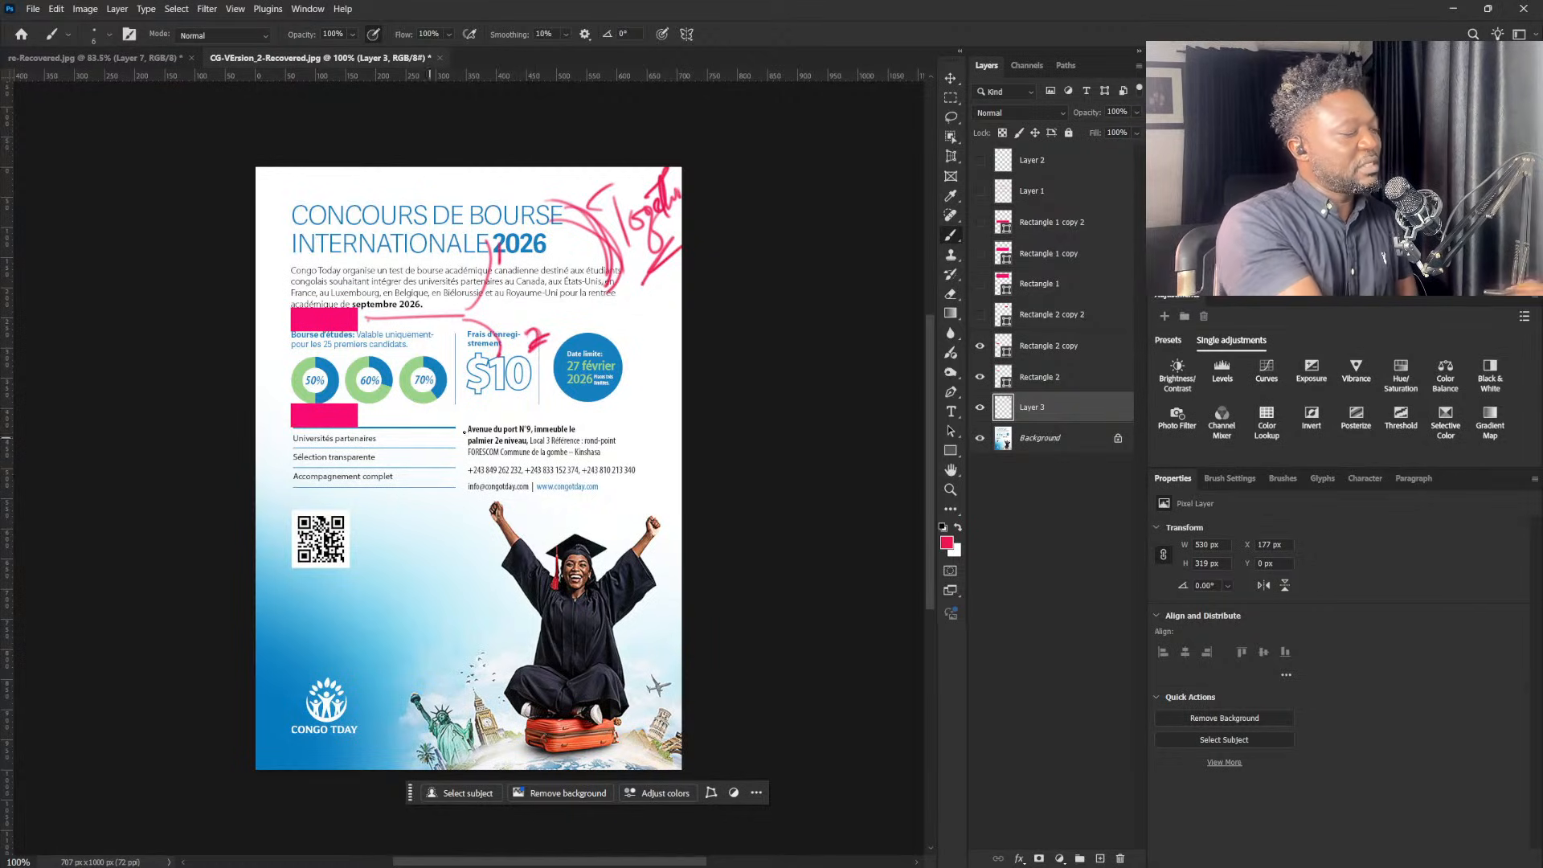
mouse_move(361, 414)
mouse_down()
mouse_move(518, 455)
mouse_move(545, 398)
mouse_move(527, 470)
mouse_up()
mouse_move(332, 508)
mouse_down()
mouse_move(346, 496)
mouse_move(278, 582)
mouse_move(354, 522)
mouse_move(278, 530)
mouse_move(334, 572)
mouse_move(341, 514)
mouse_move(330, 602)
mouse_up()
drag(537, 462, 581, 445)
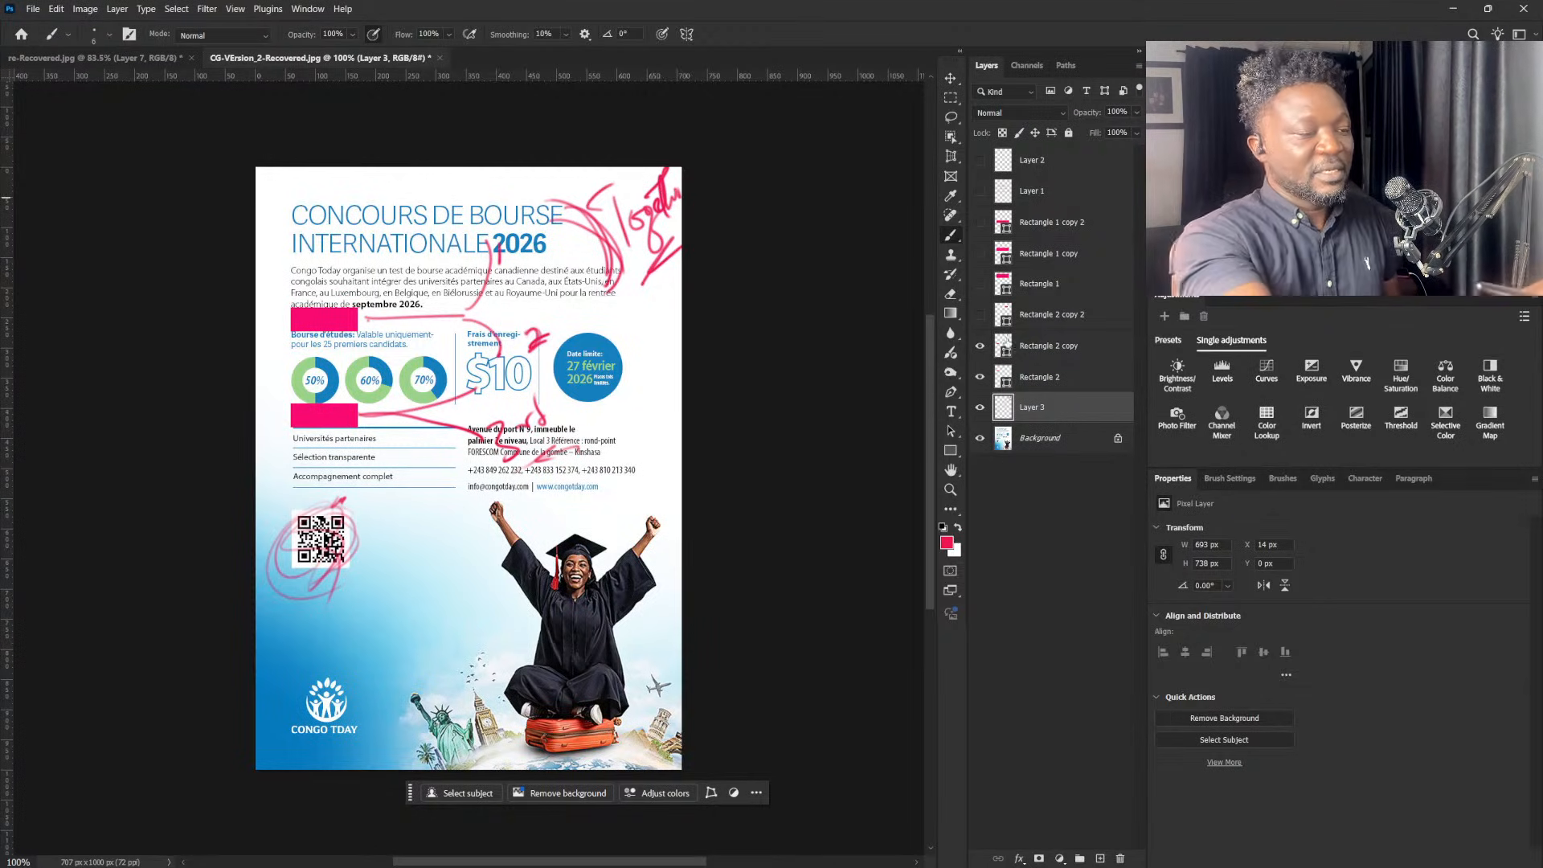
- Hide the pink spacers and annotation layer, and brush a pink downward arrow from the QR code to the logo on a new layer
drag(980, 346, 983, 413)
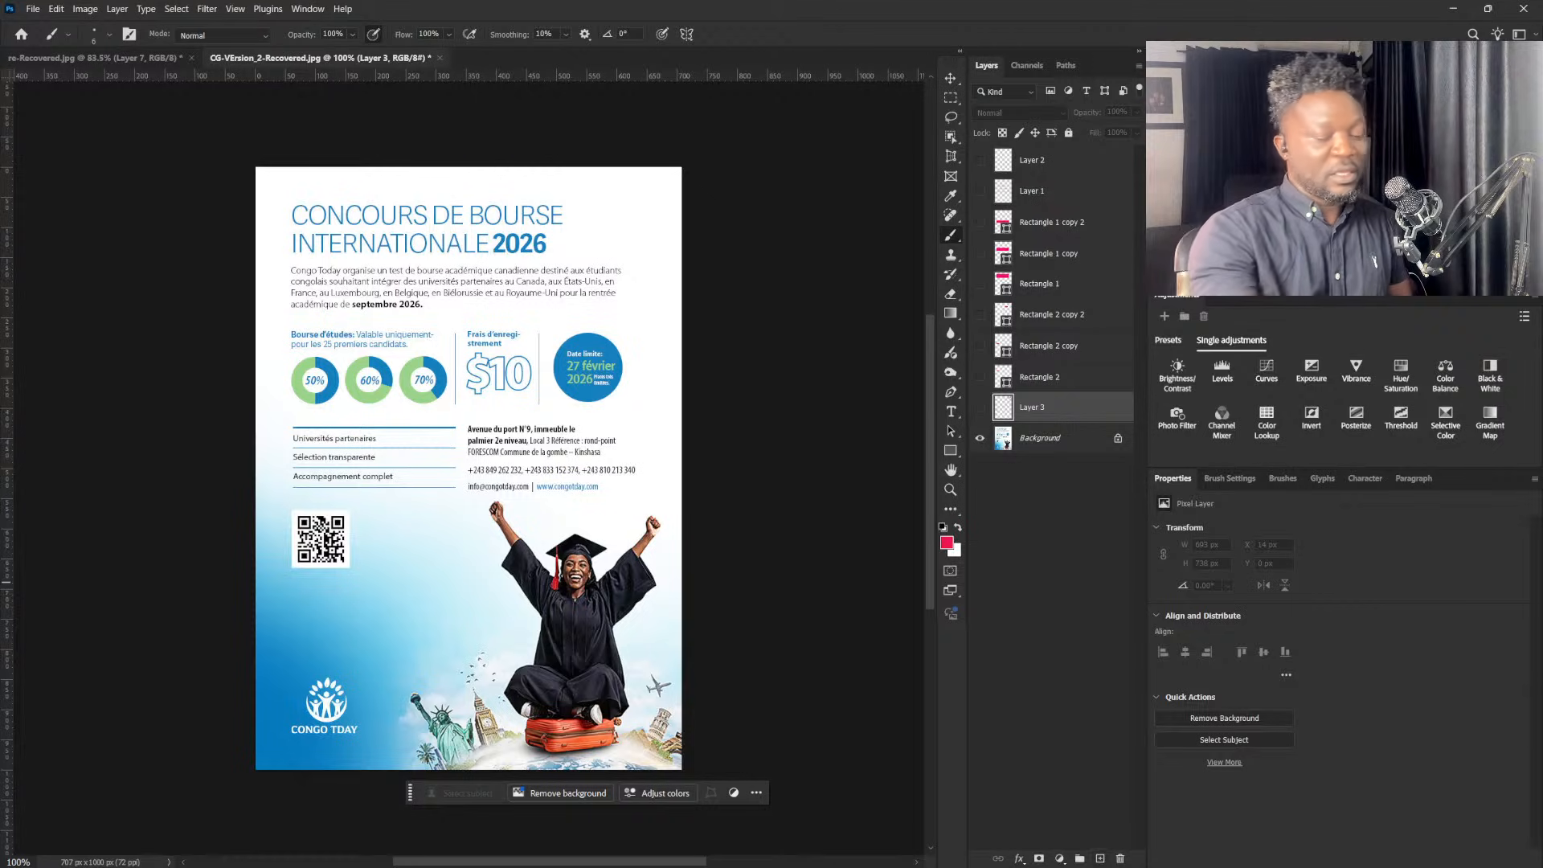
click(1101, 859)
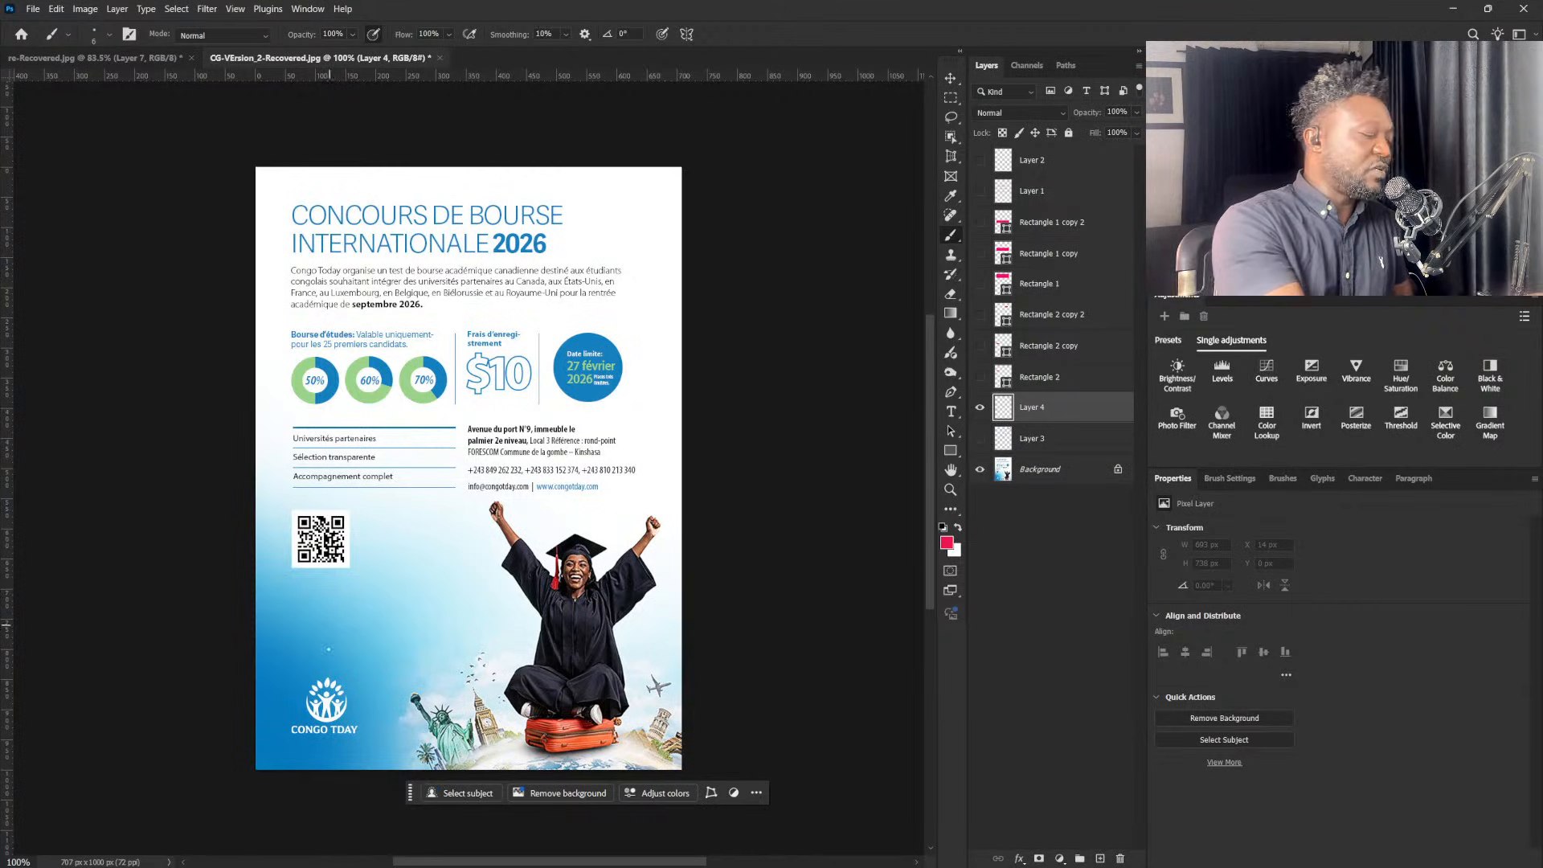
drag(324, 595, 324, 666)
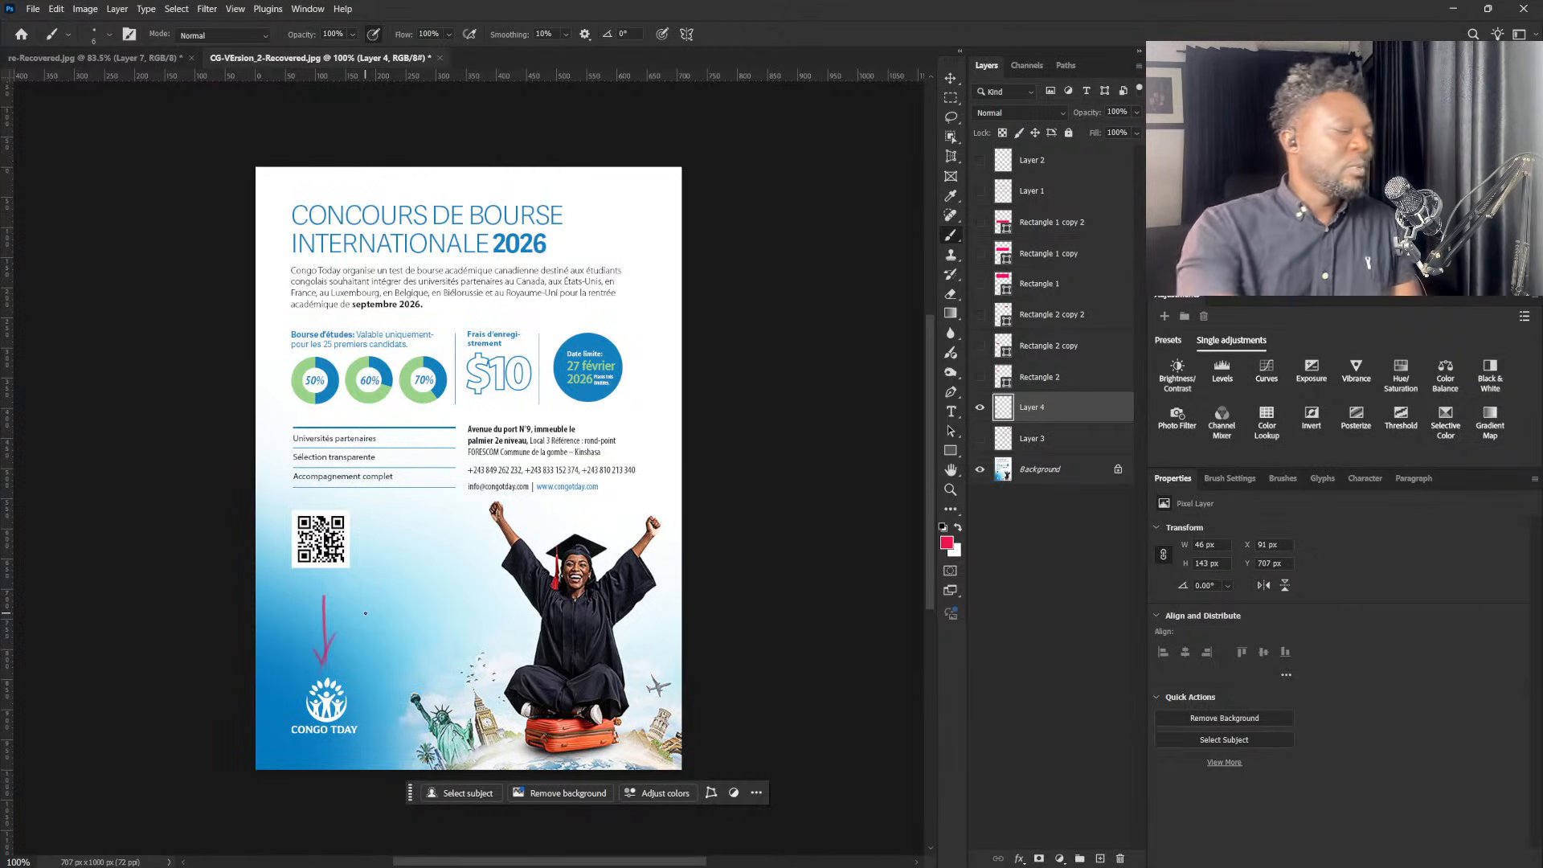
mouse_move(303, 647)
mouse_down()
mouse_move(349, 636)
mouse_move(326, 647)
mouse_move(326, 581)
mouse_move(325, 636)
mouse_up()
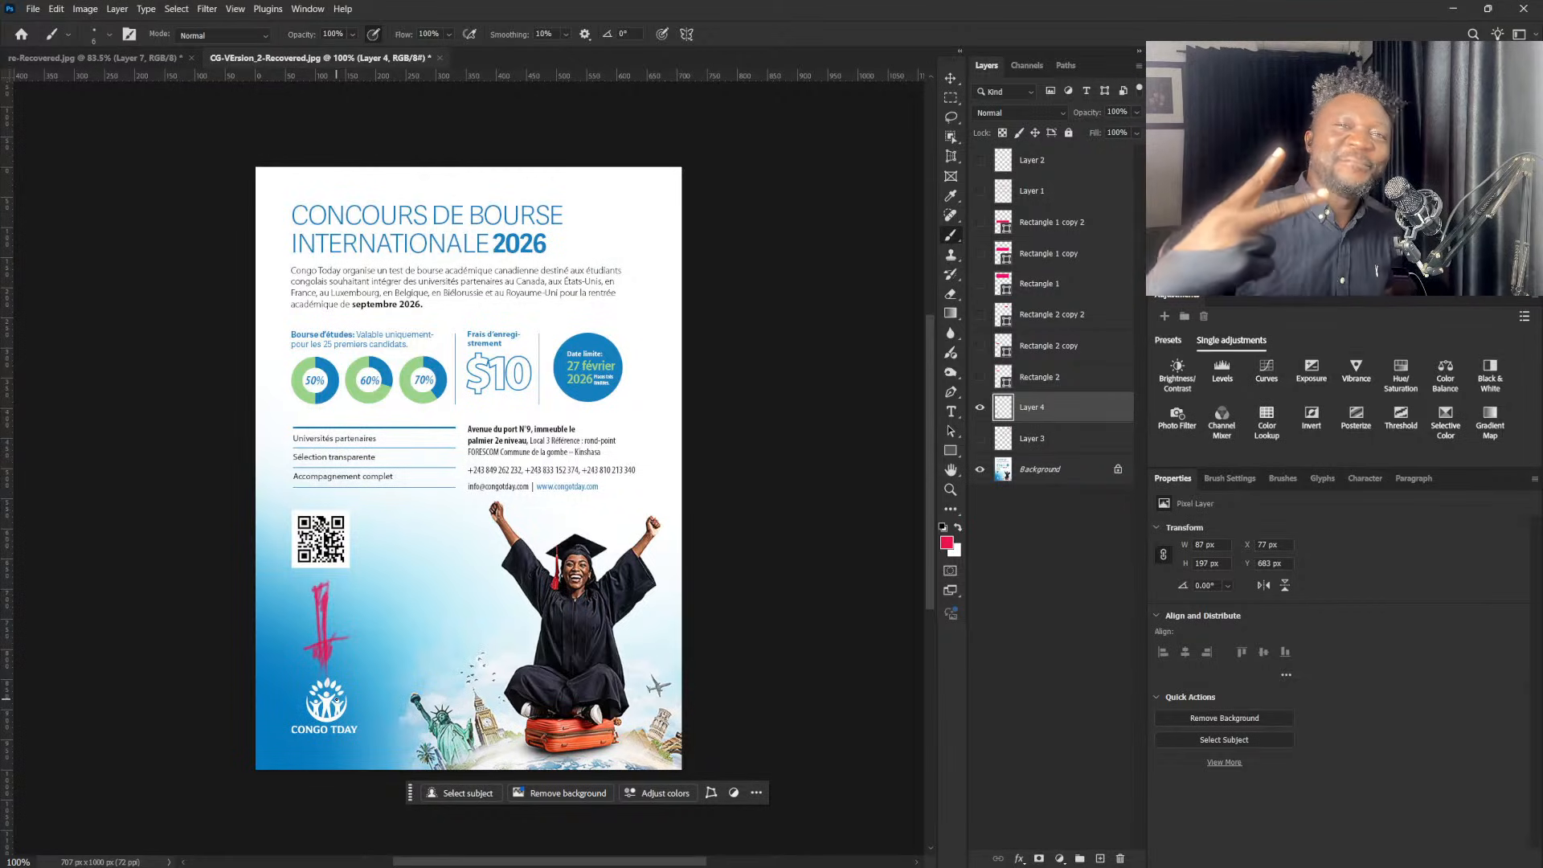
click(336, 700)
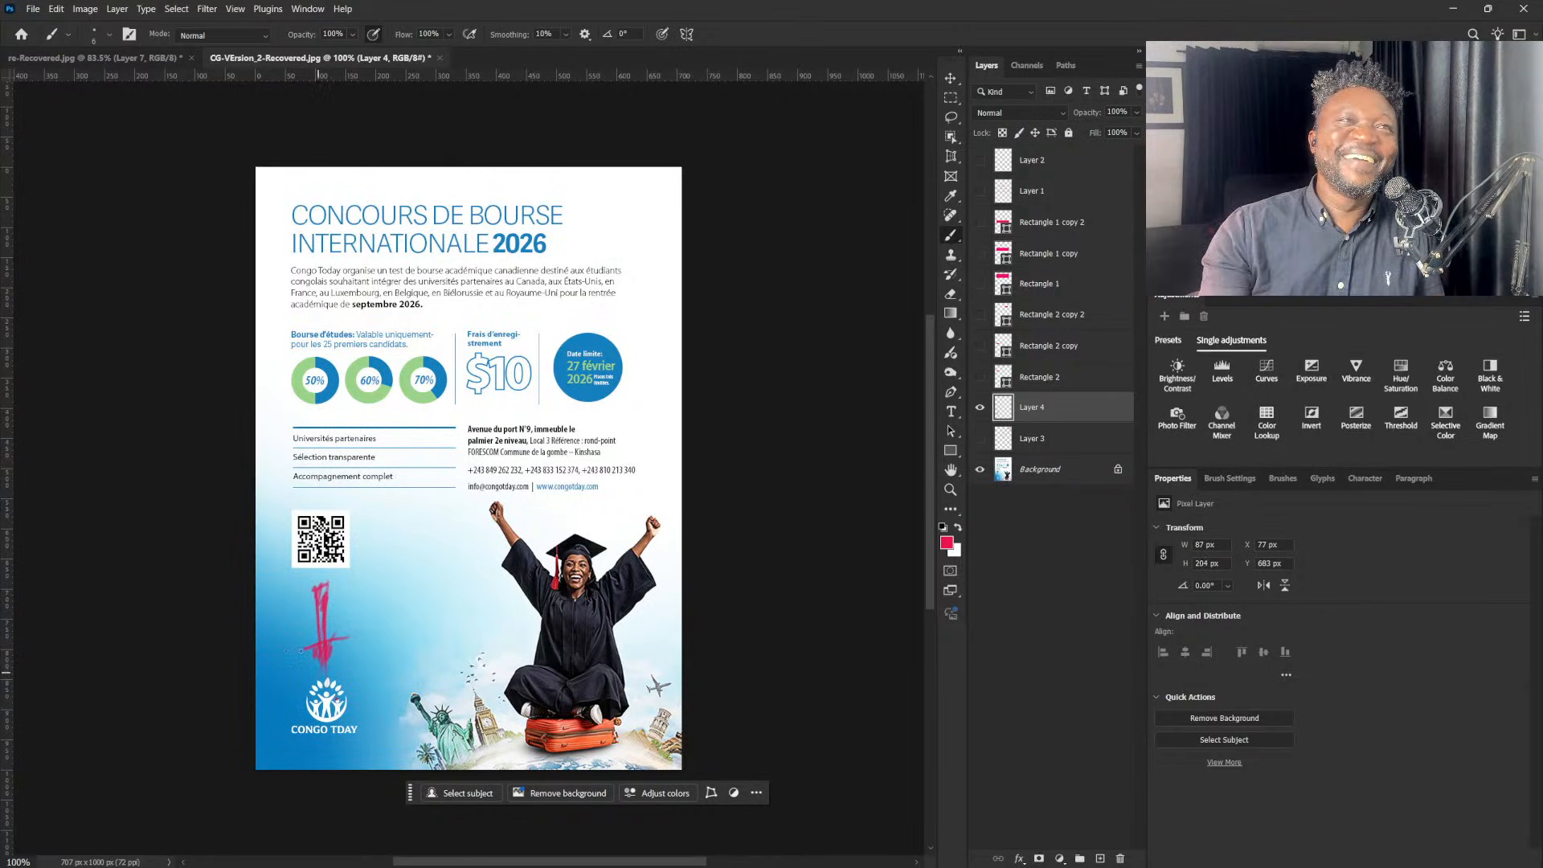
key(alt+Tab)
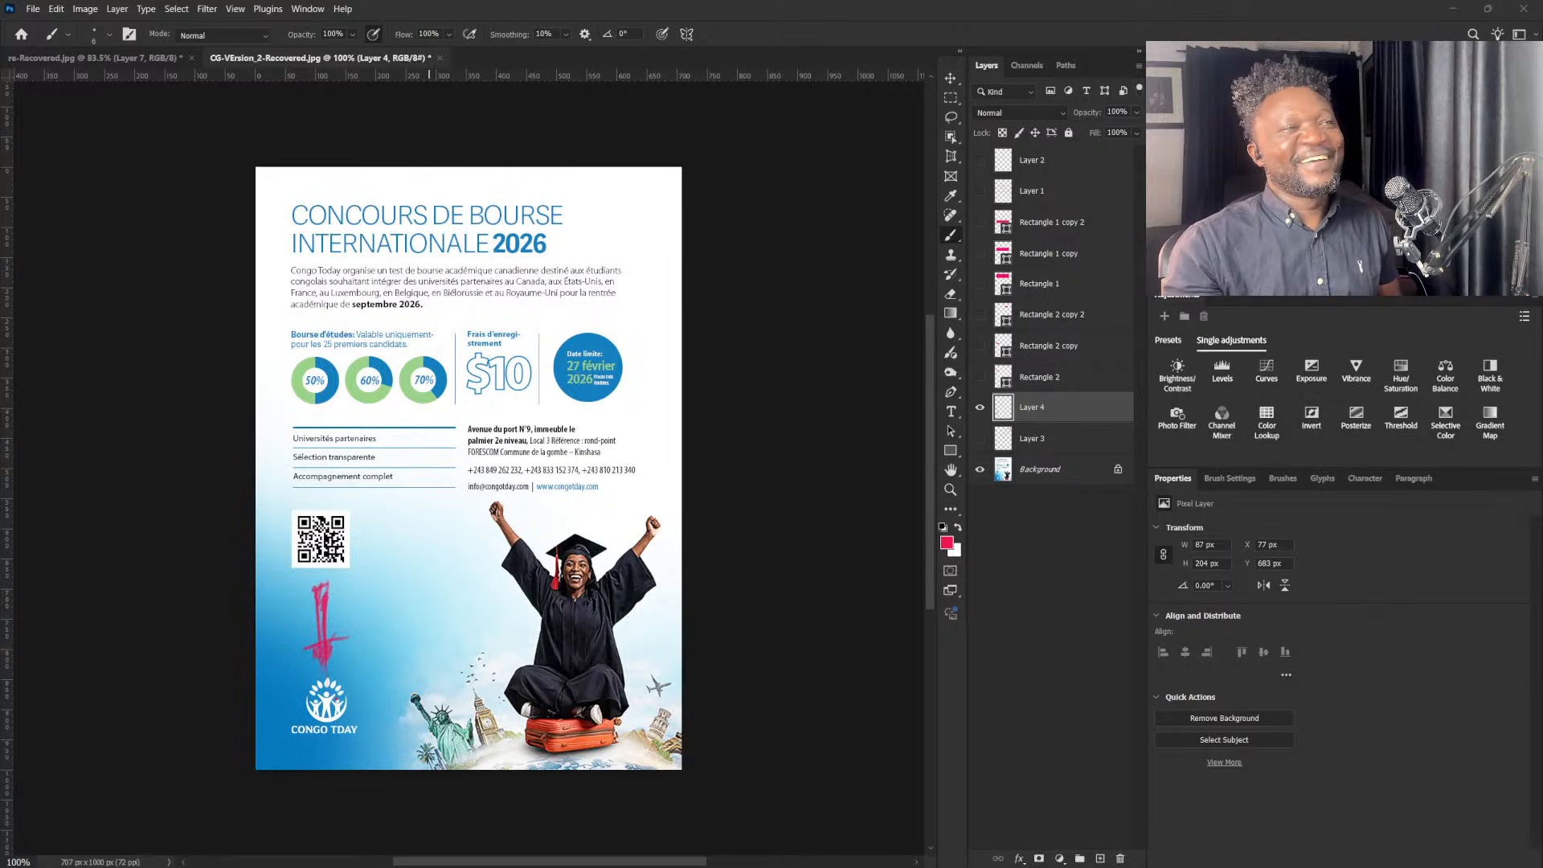